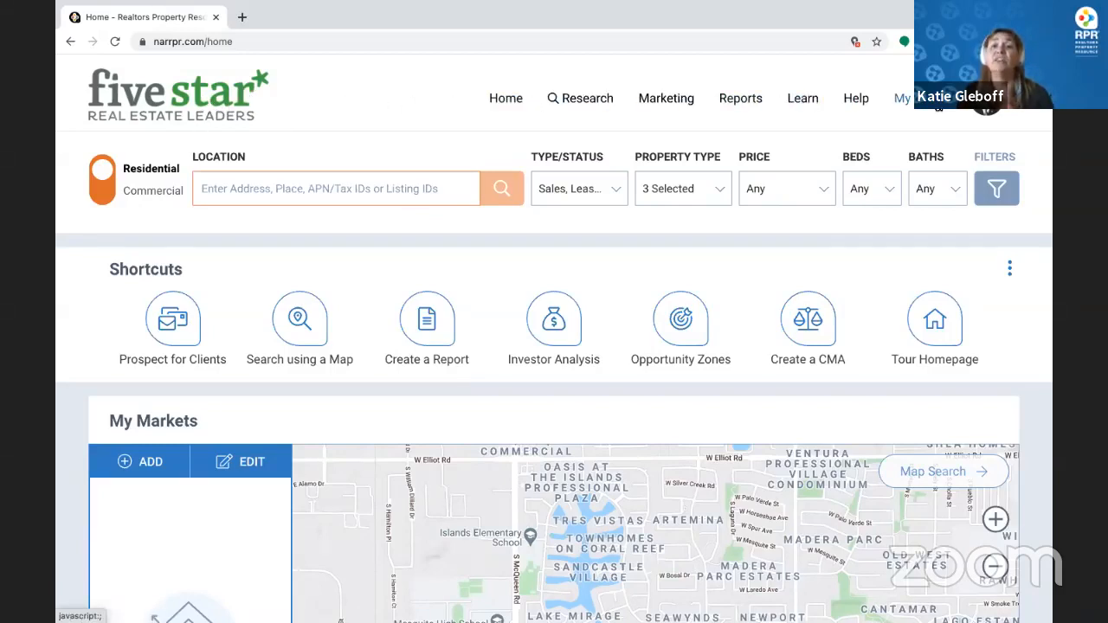
Browse the saved work, reports and research menus, then close the research options
left_click(902, 98)
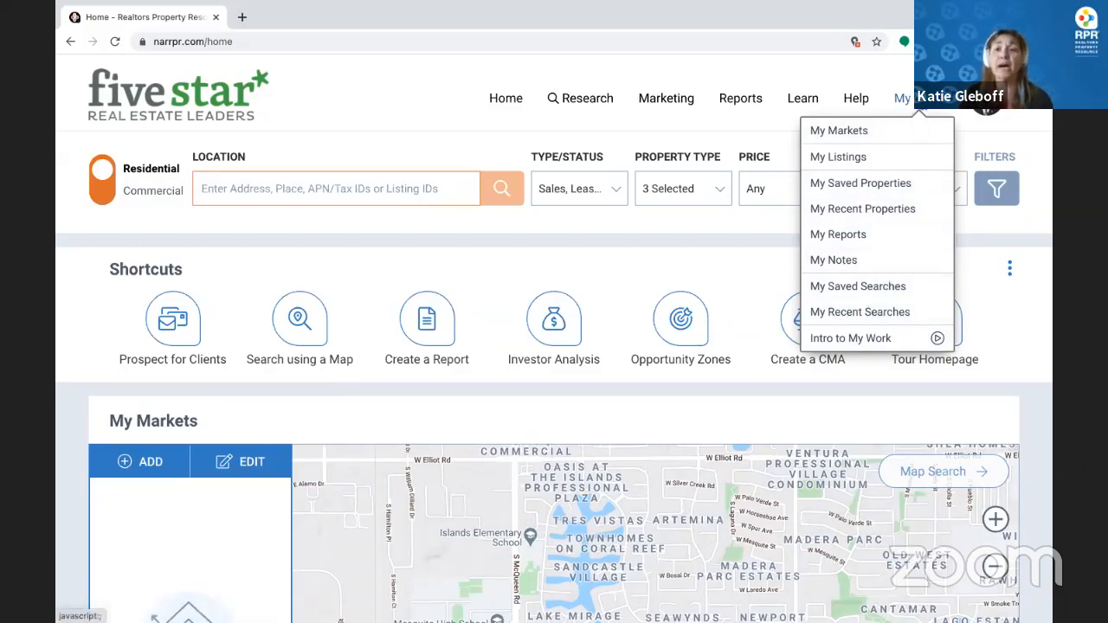
left_click(744, 101)
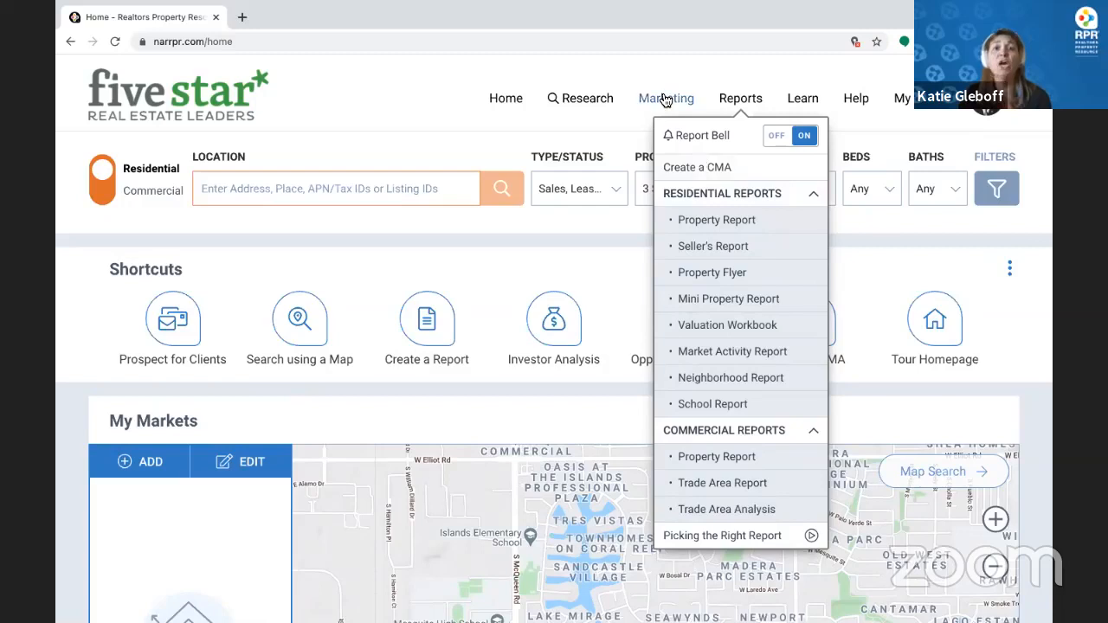
mouse_move(665, 100)
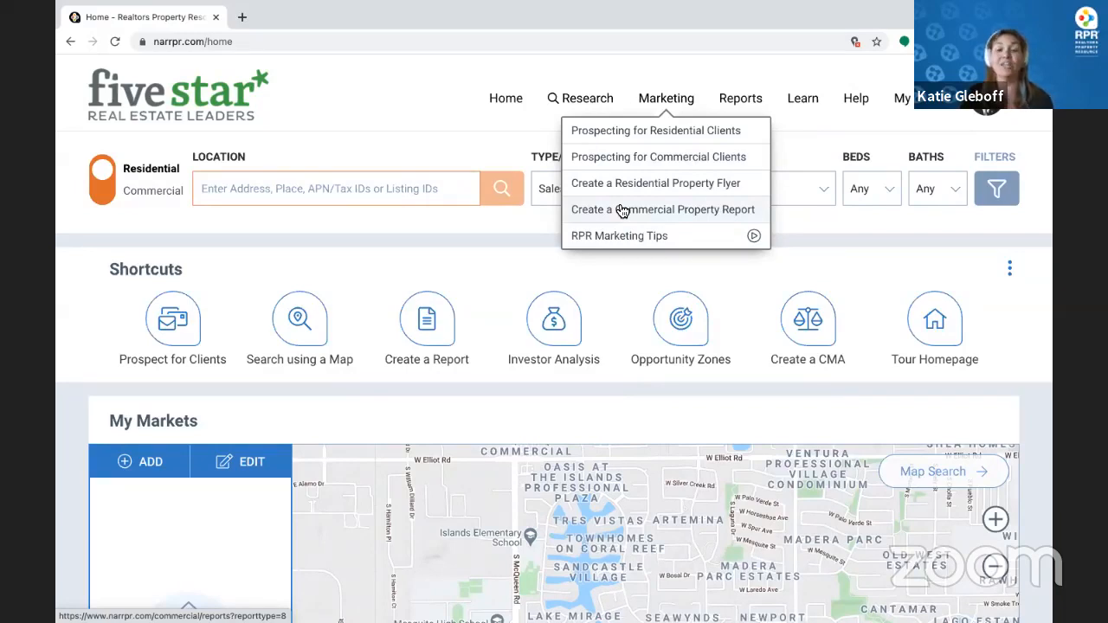
left_click(591, 100)
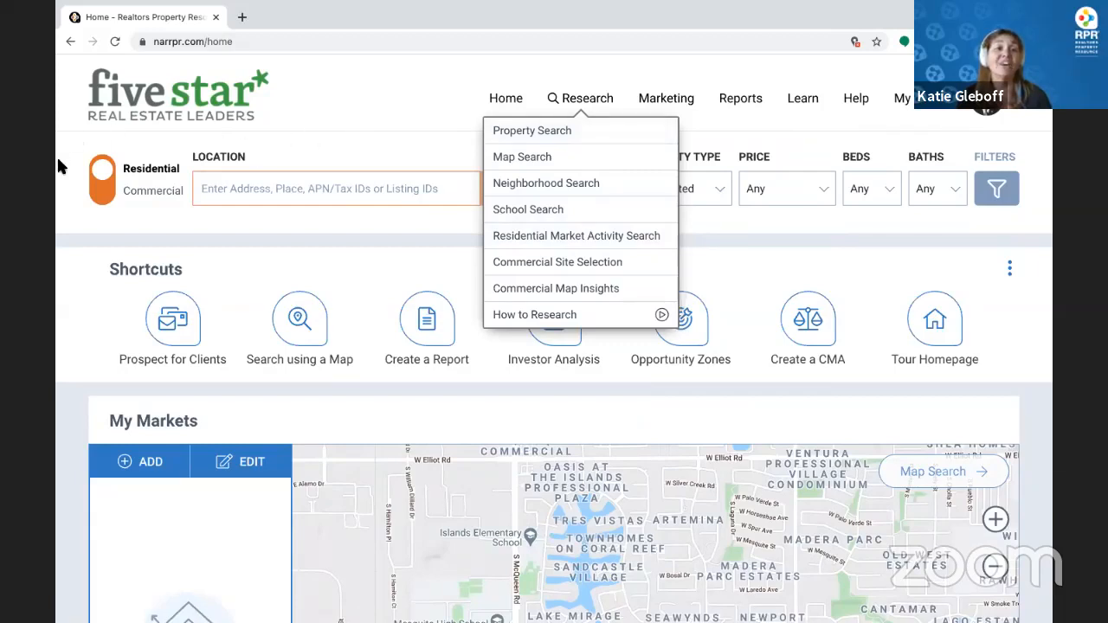
left_click(326, 232)
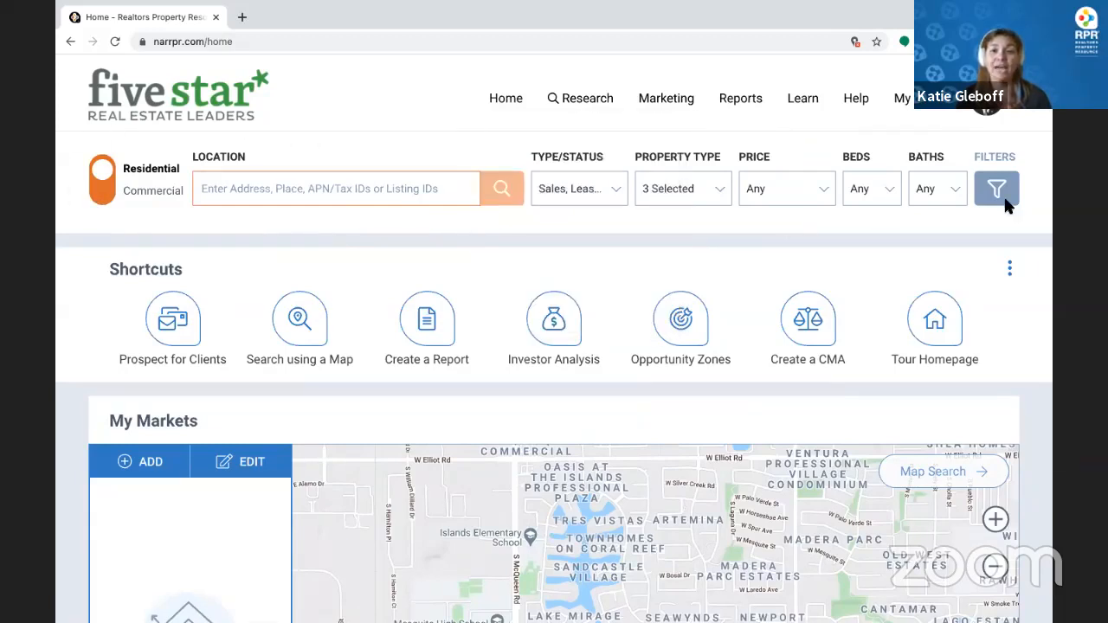
Enter 'Grand Rapids, Mi' as the search location and dismiss the suggestions
left_click(385, 188)
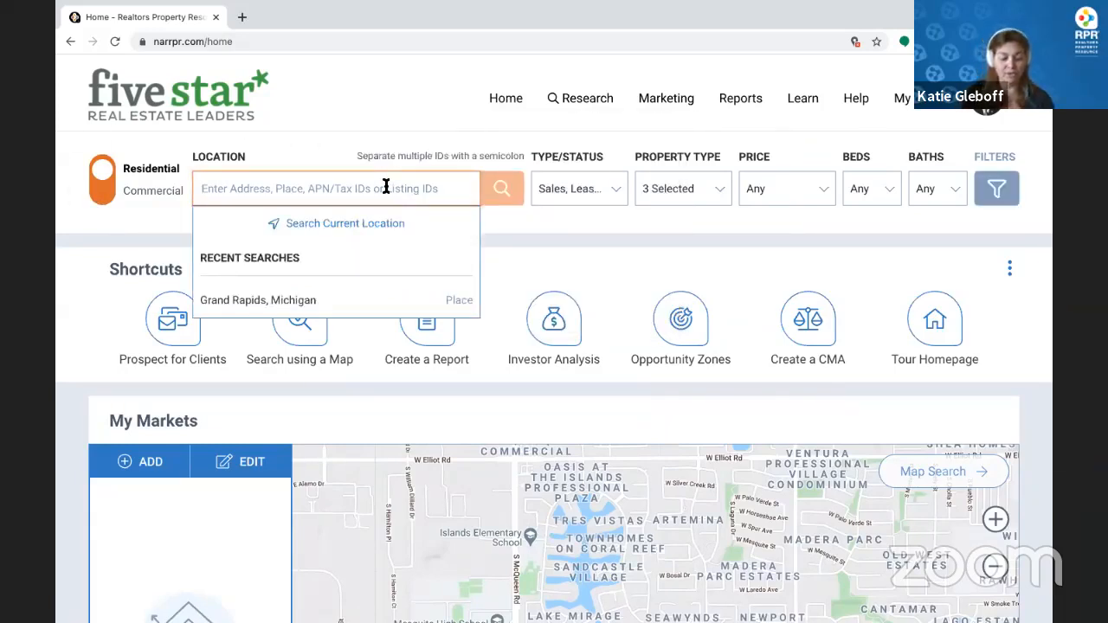
type("Grand")
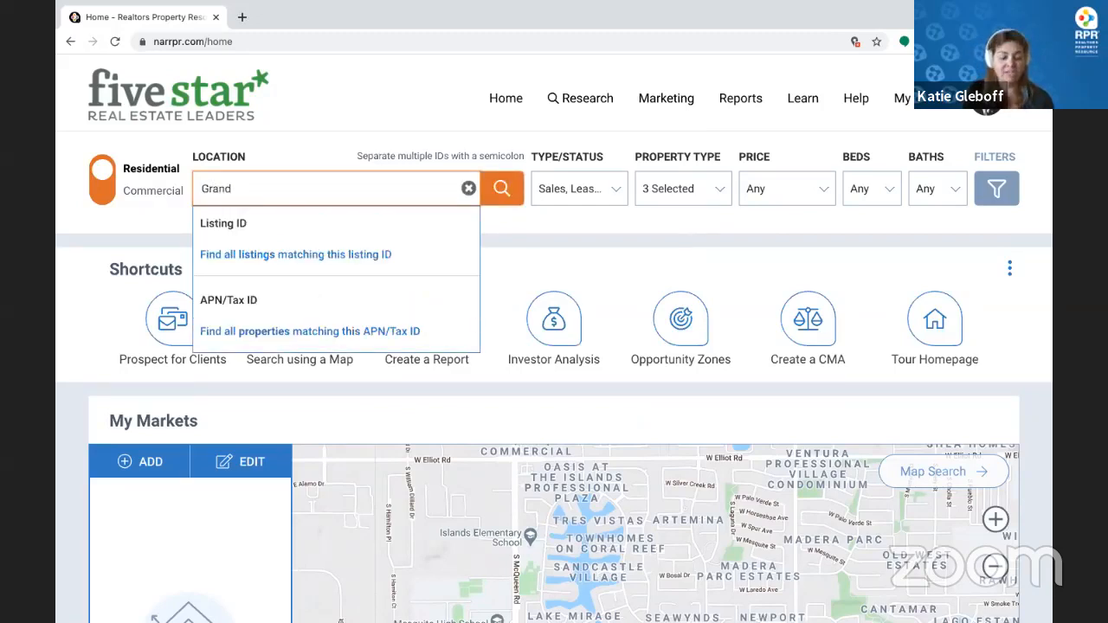
type(" Radi")
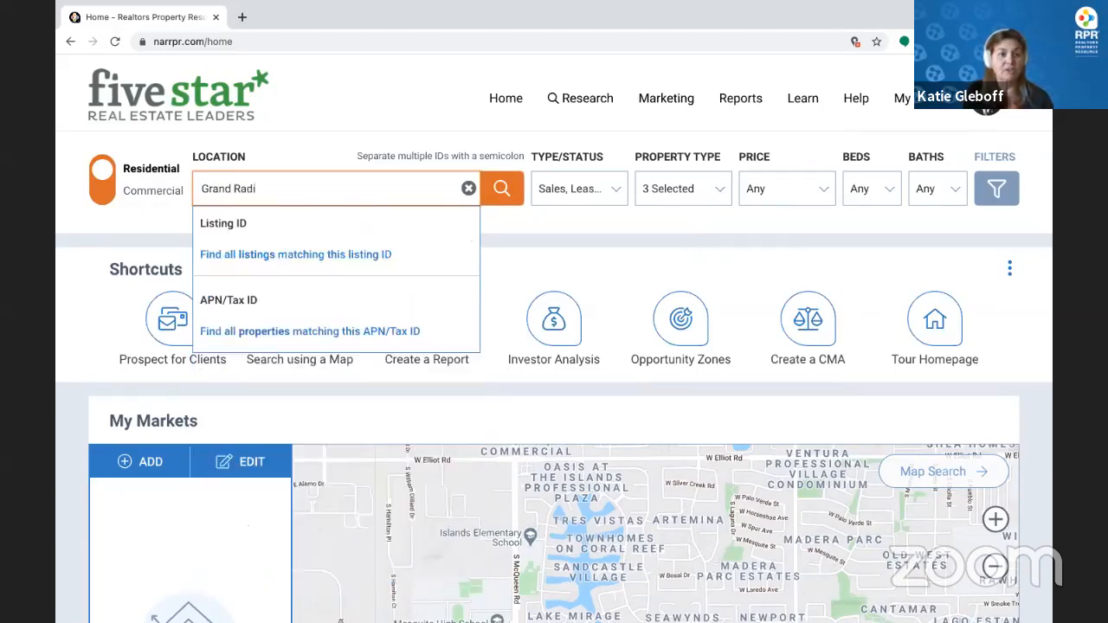
key("BackSpace")
key("BackSpace")
type("pids")
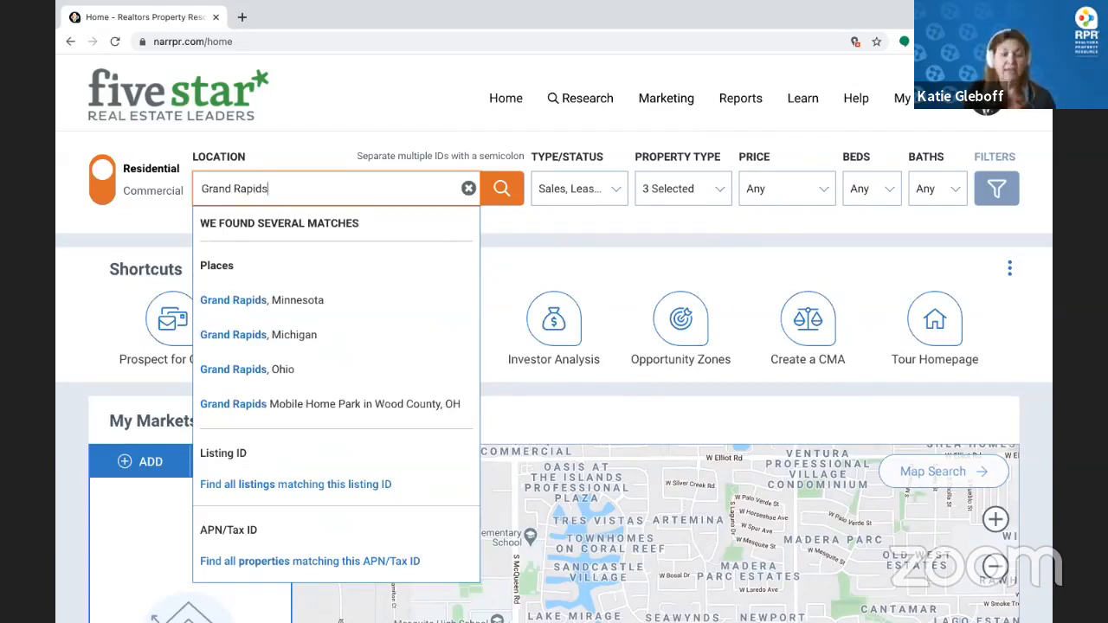
type(", Mi")
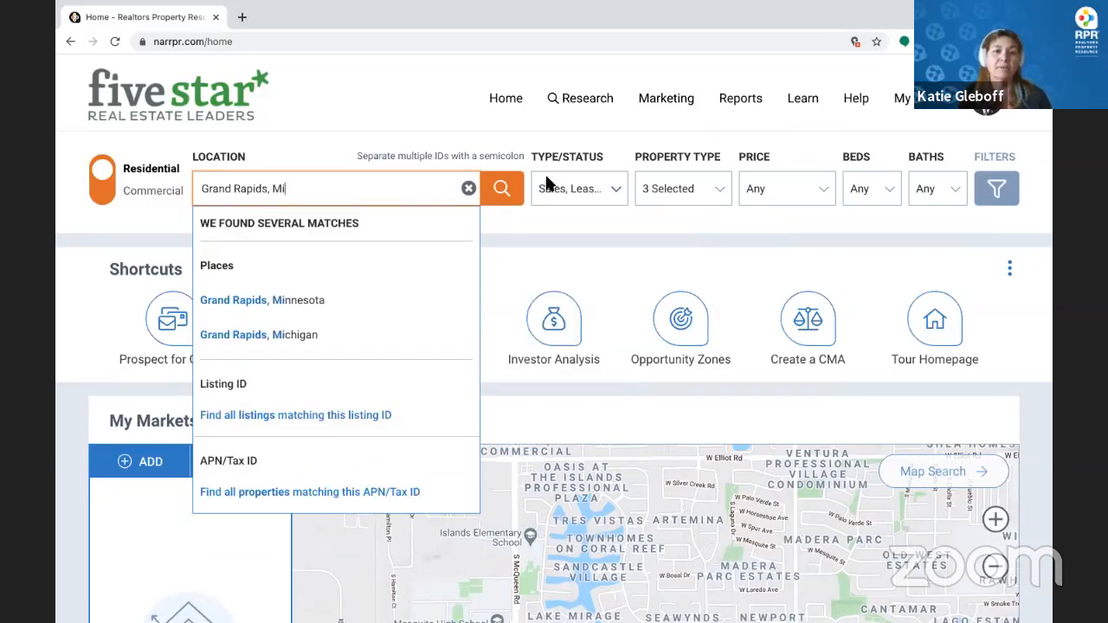
left_click(541, 211)
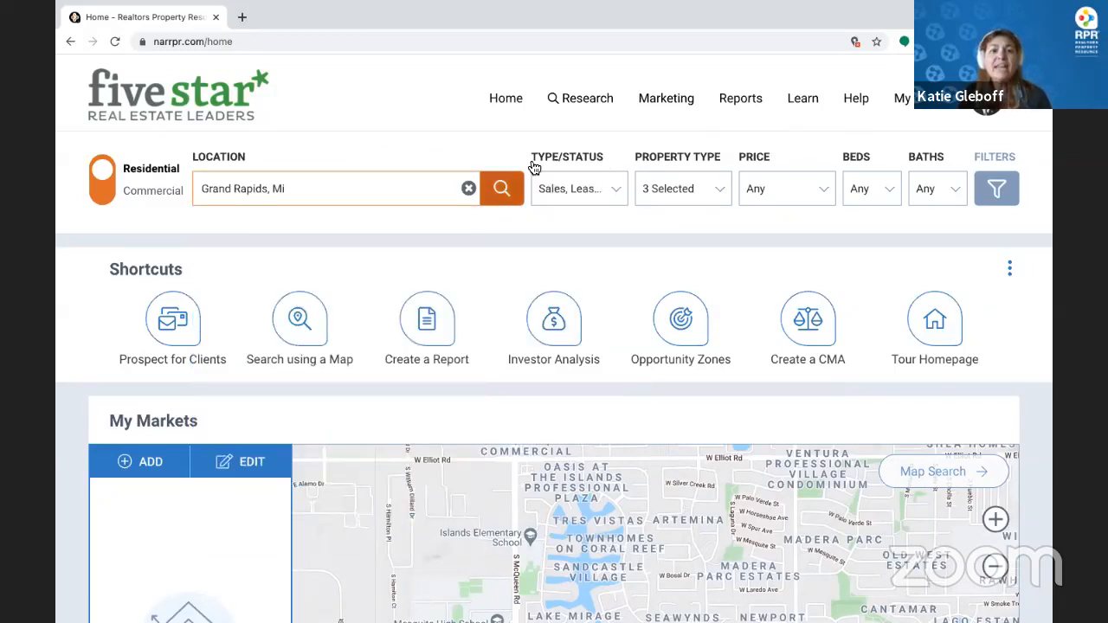
Set Type/Status to For Sale listings after briefly trying Public Records
left_click(582, 180)
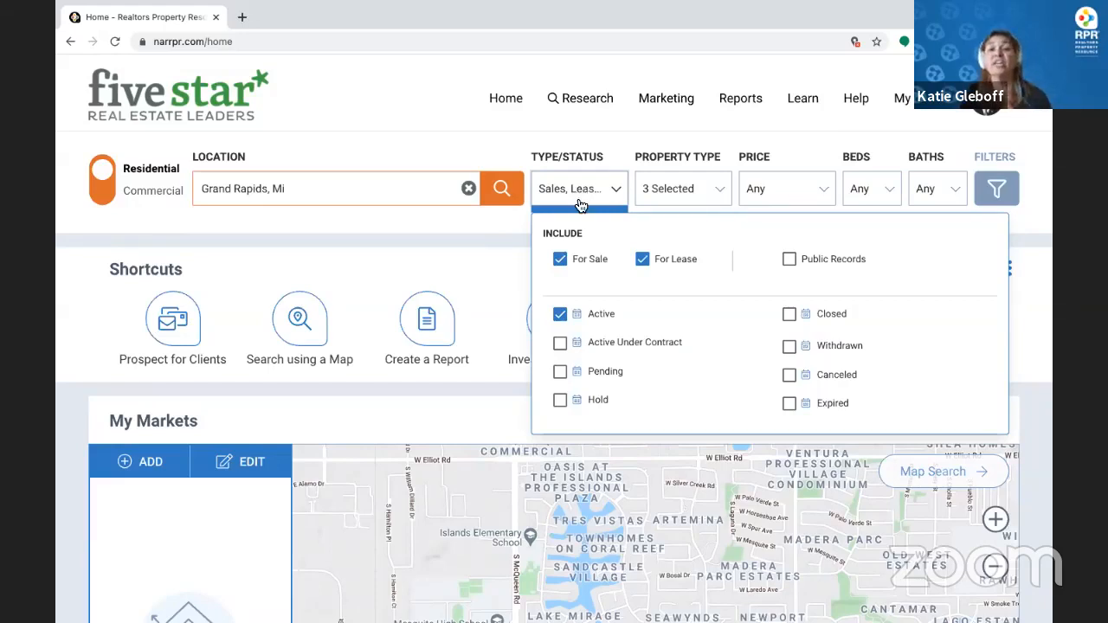
left_click(790, 260)
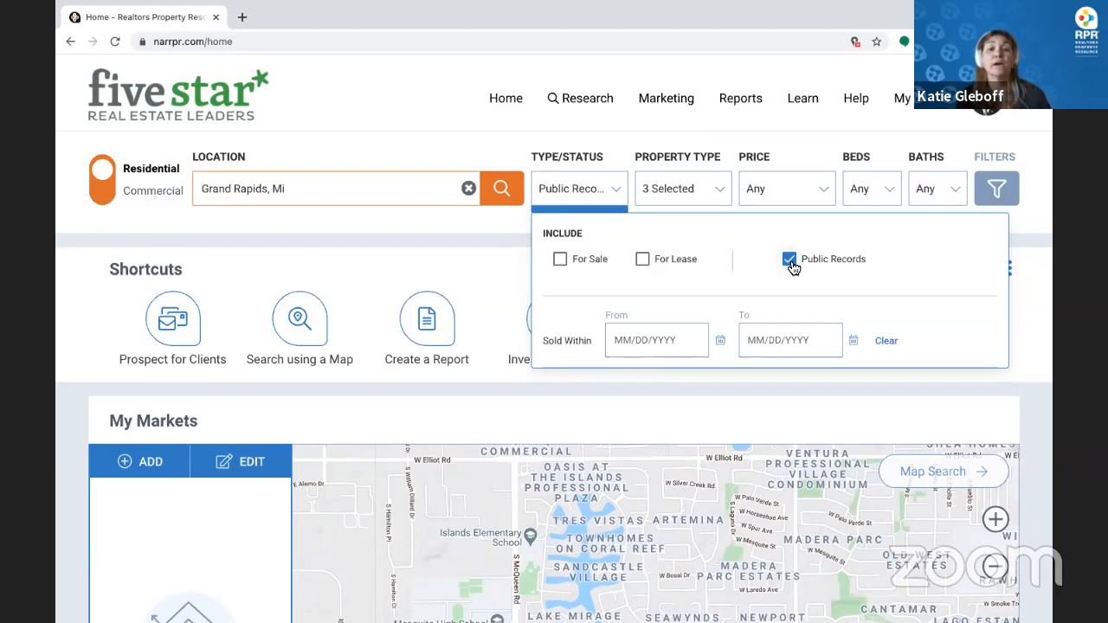
left_click(560, 260)
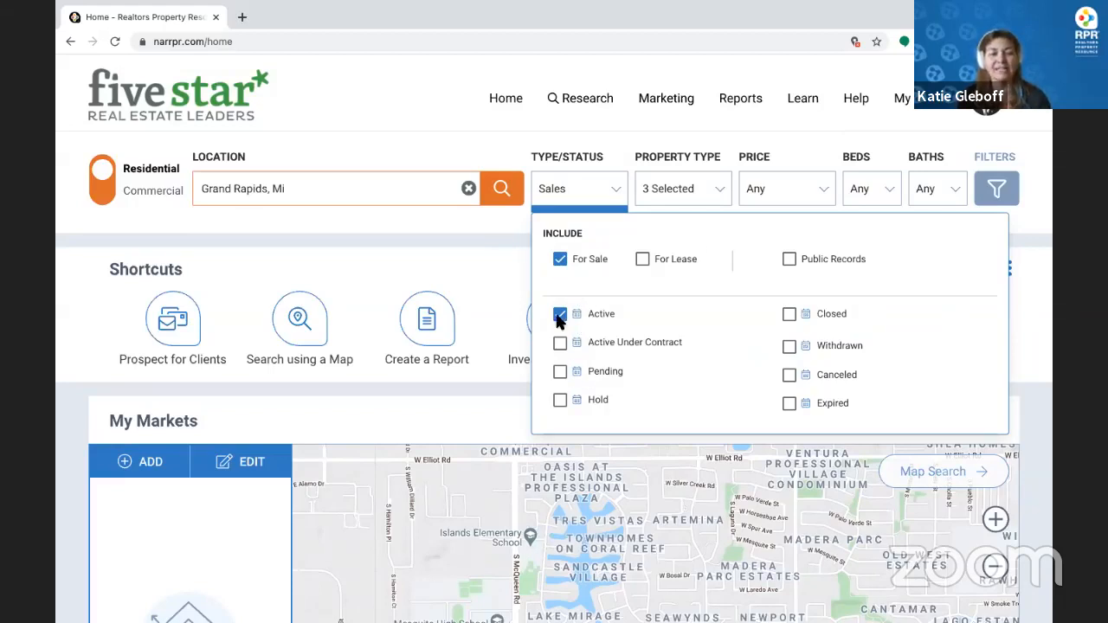
Limit Property Type to Single Family only
left_click(686, 192)
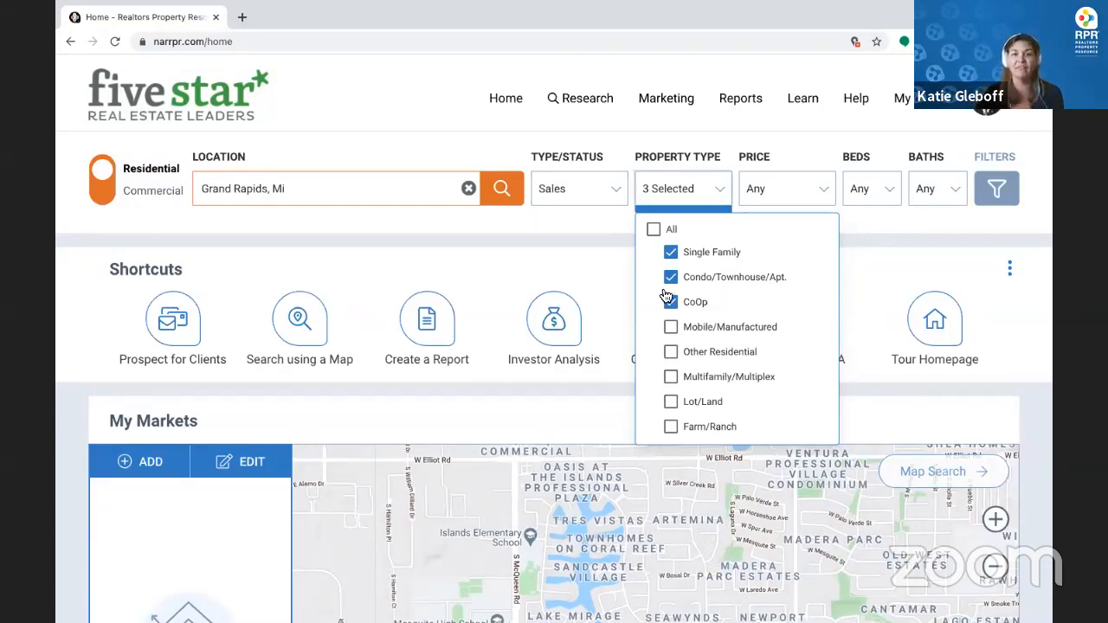
left_click(655, 230)
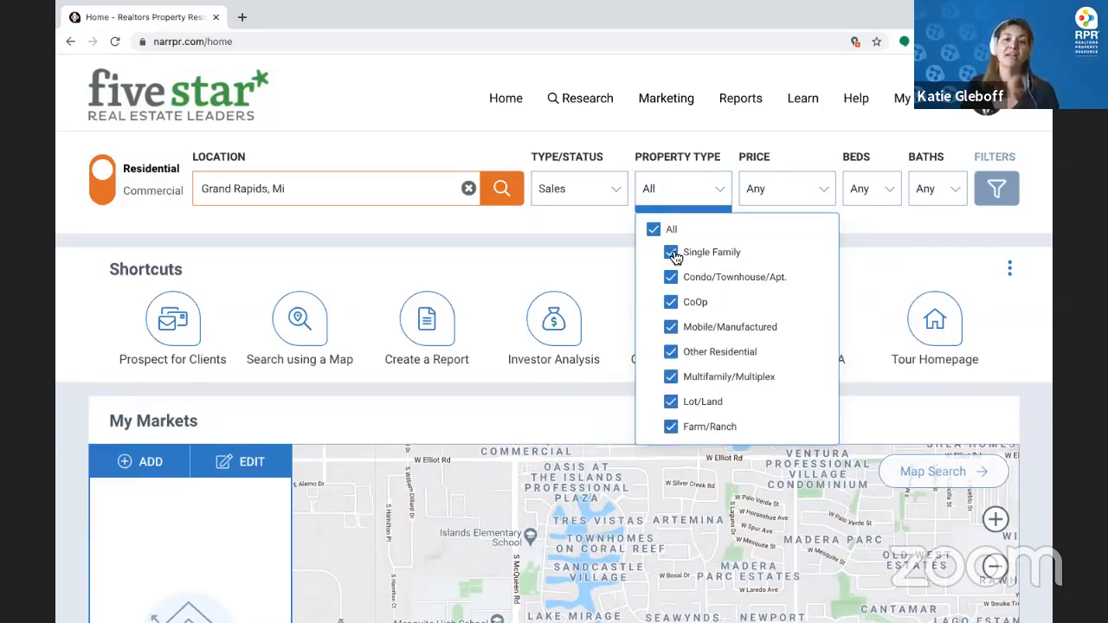
left_click(654, 230)
left_click(672, 253)
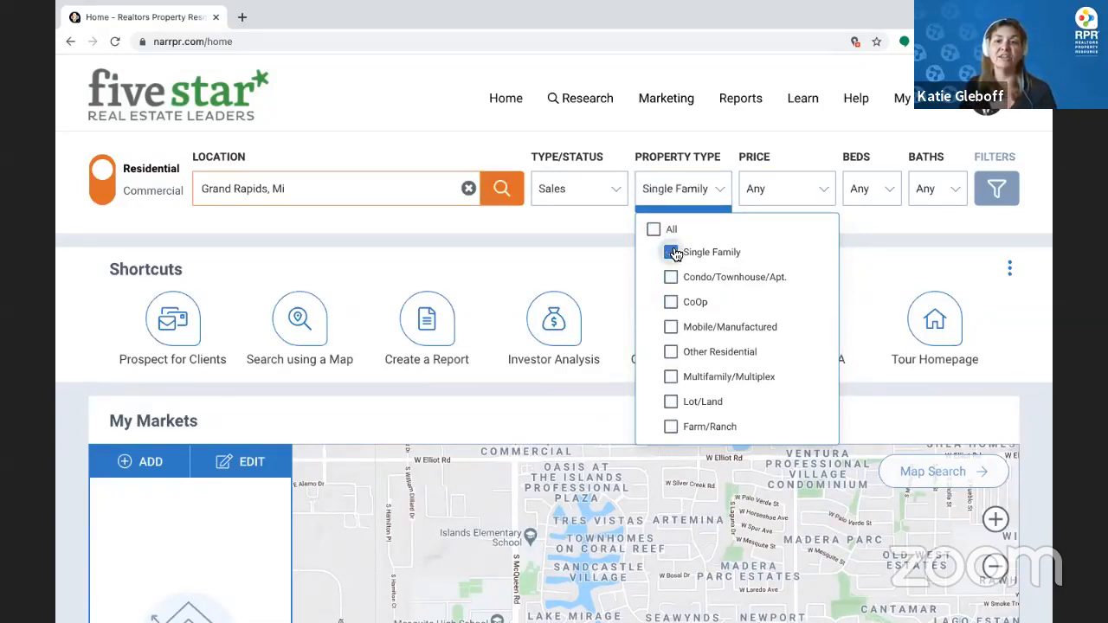
left_click(786, 196)
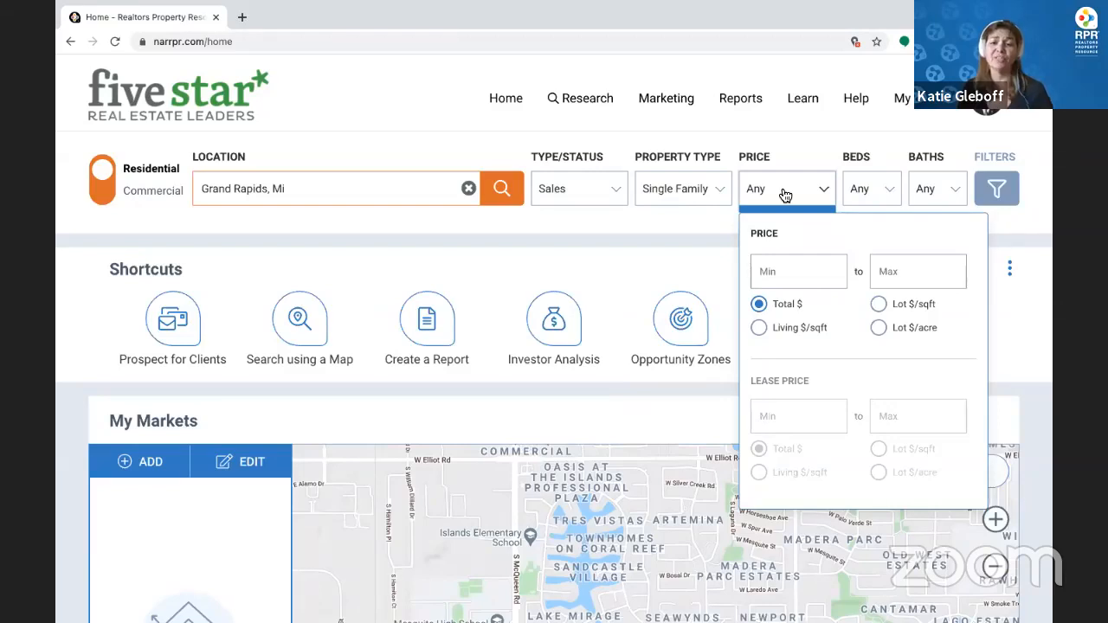
Add For Lease listings to the Type/Status selection
left_click(806, 273)
left_click(935, 274)
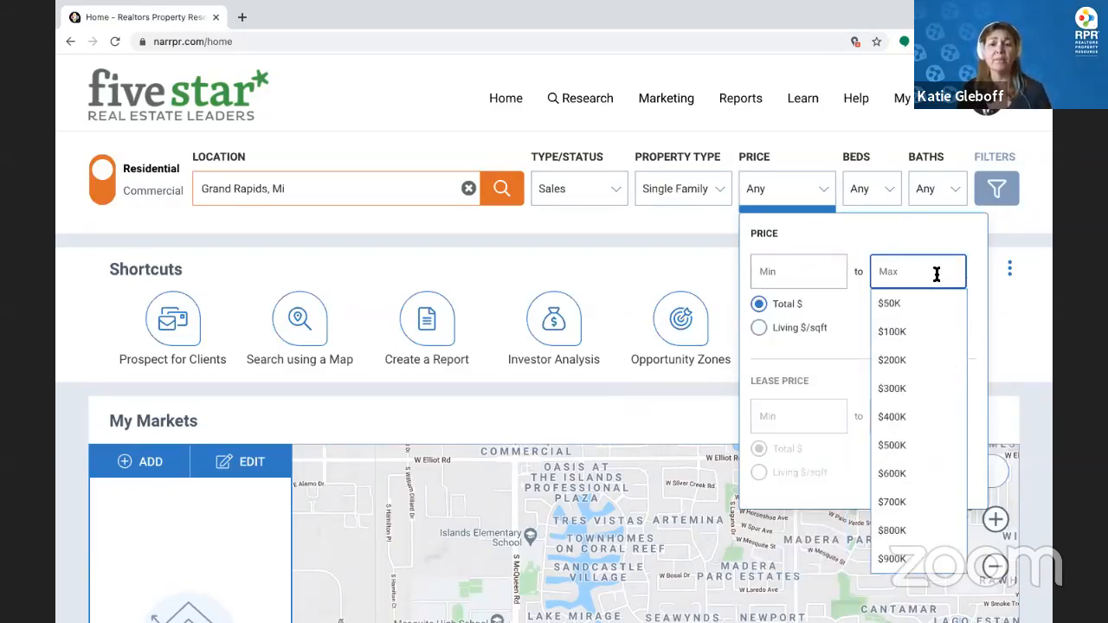
left_click(579, 198)
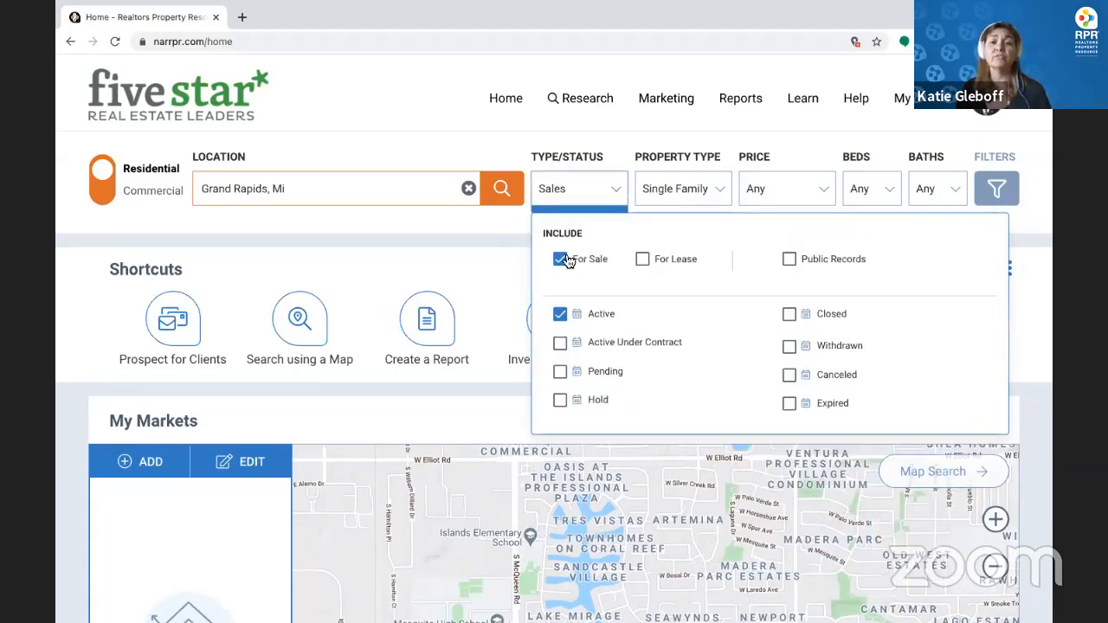
left_click(649, 265)
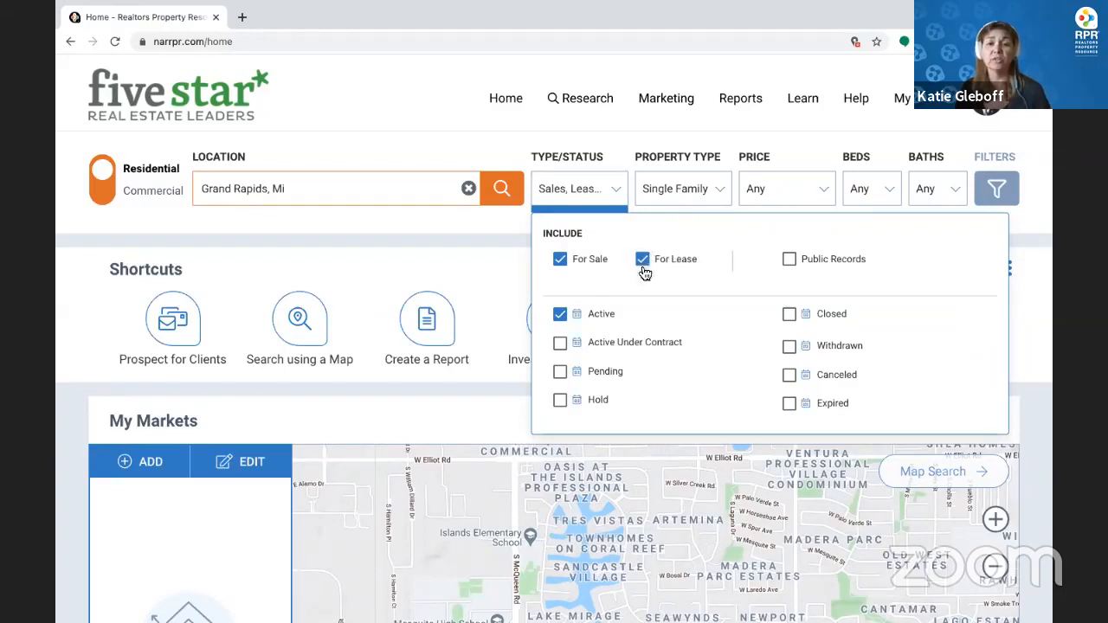
Cap the maximum sale price at $675K and the maximum lease price at $3K
left_click(792, 187)
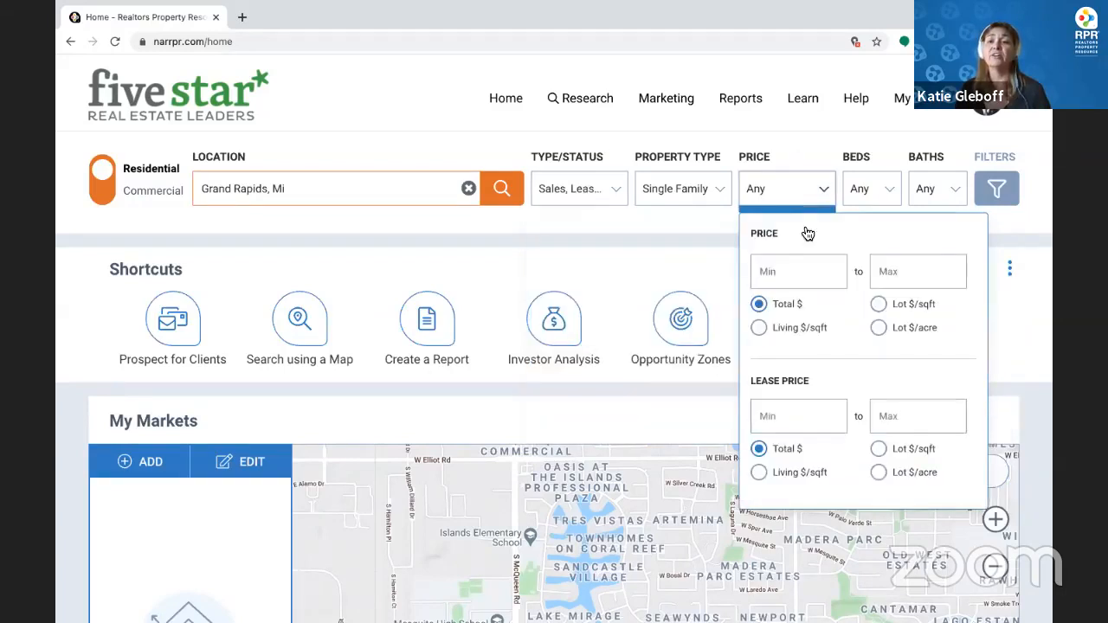
left_click(895, 273)
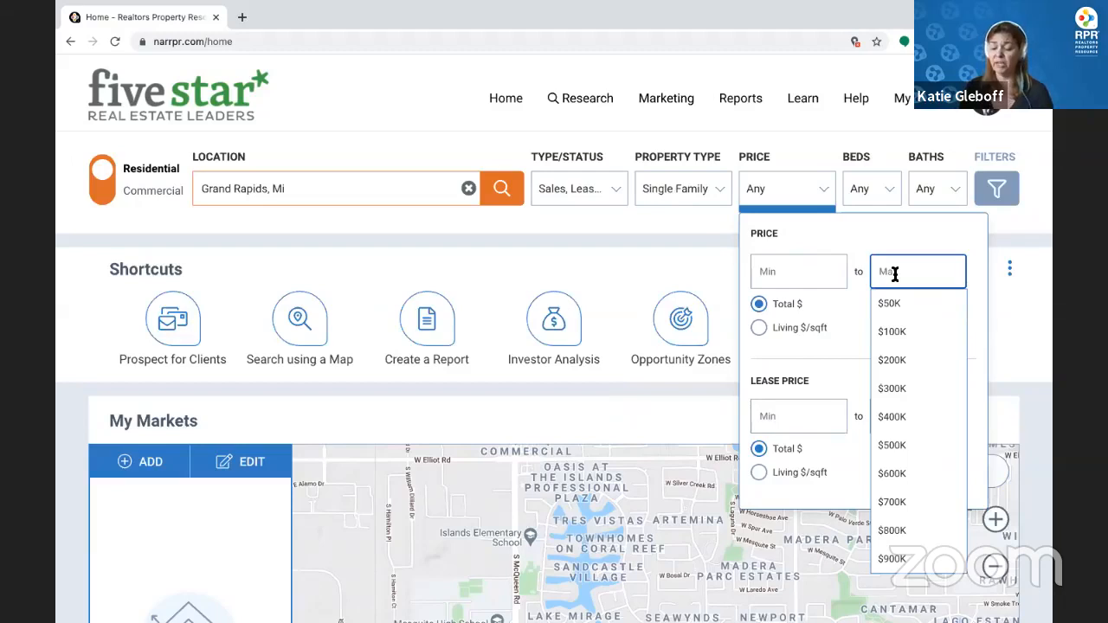
type("675")
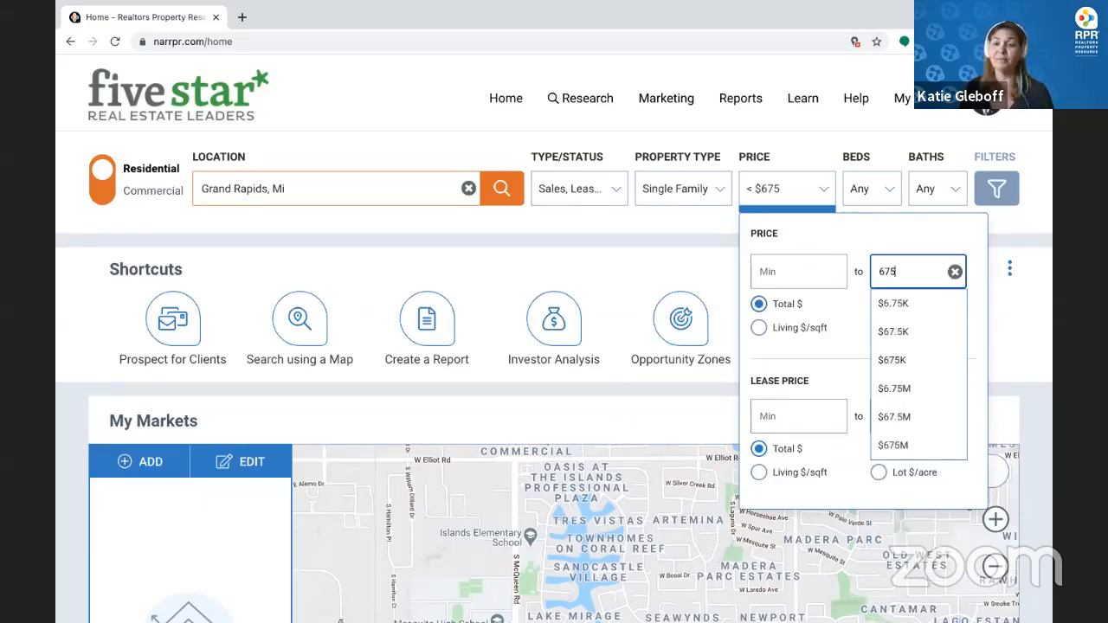
left_click(891, 360)
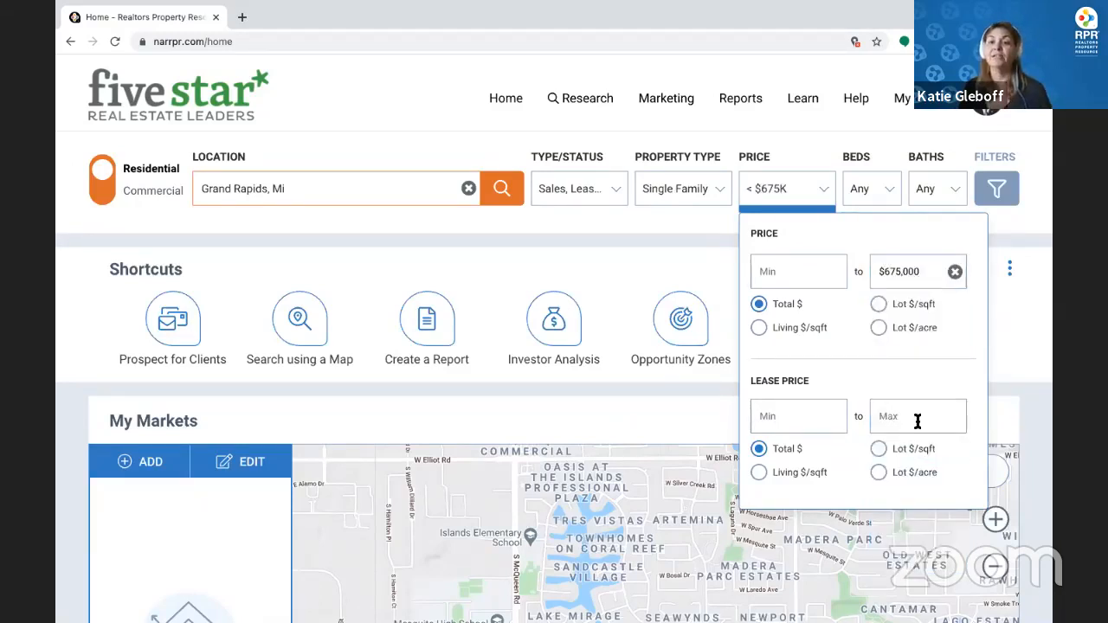
left_click(918, 418)
type("3")
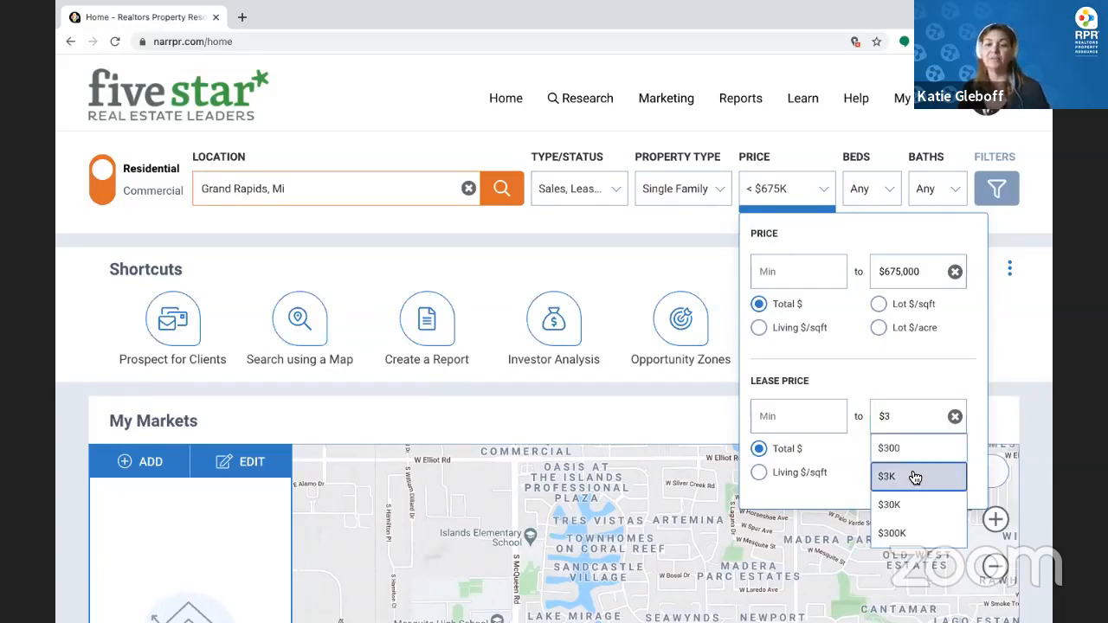
left_click(916, 476)
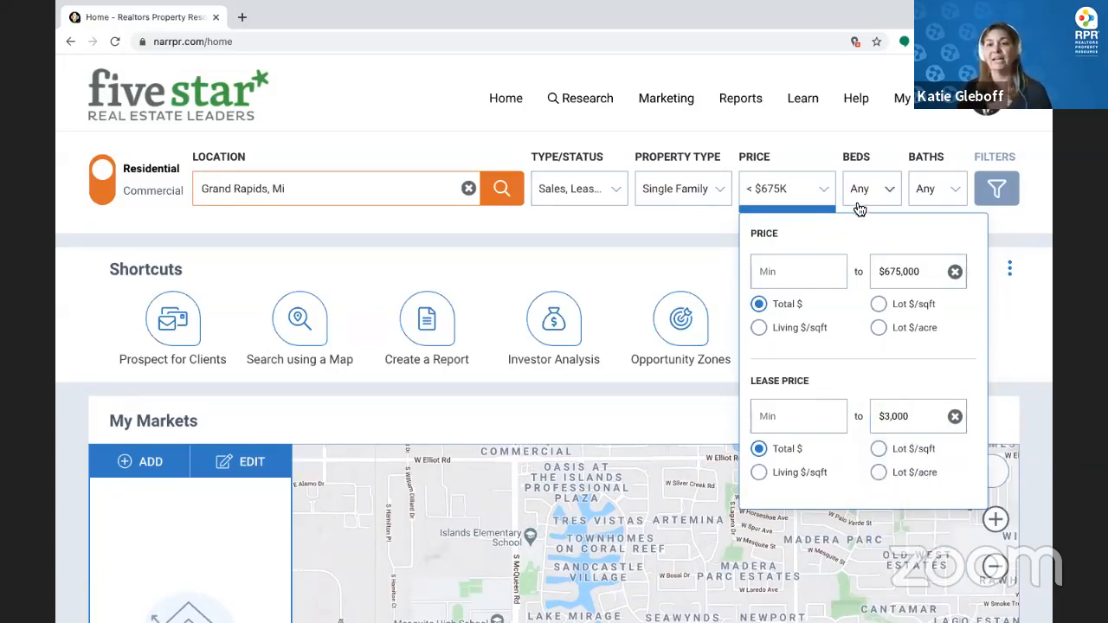
Open the full search filters and look at the Year Built range fields
left_click(997, 191)
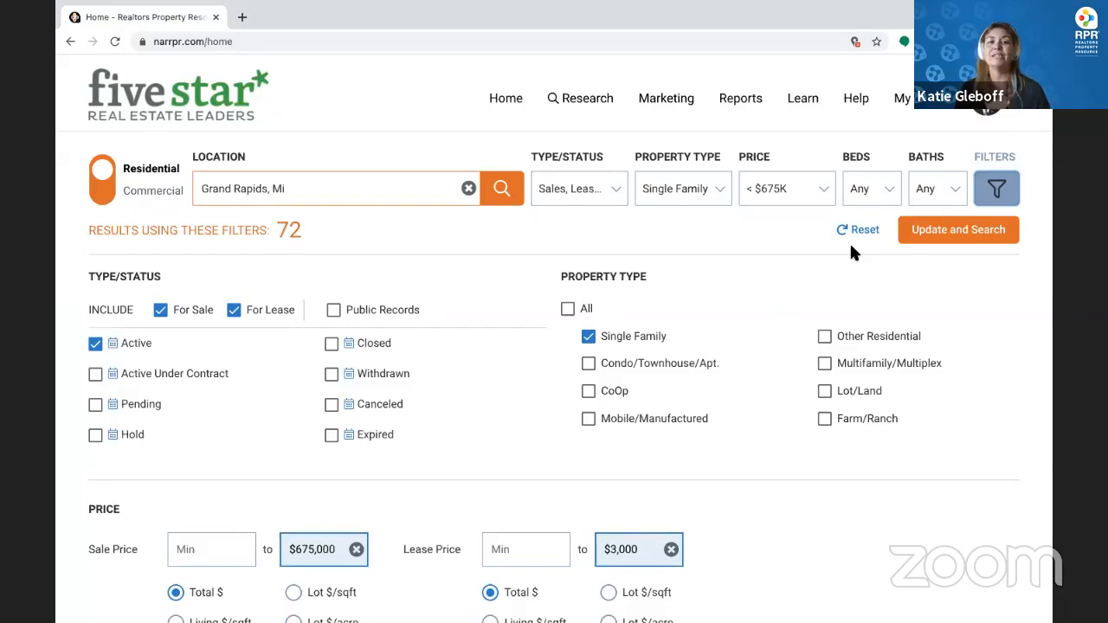
scroll(851, 246, "down", 2)
scroll(707, 388, "down", 5)
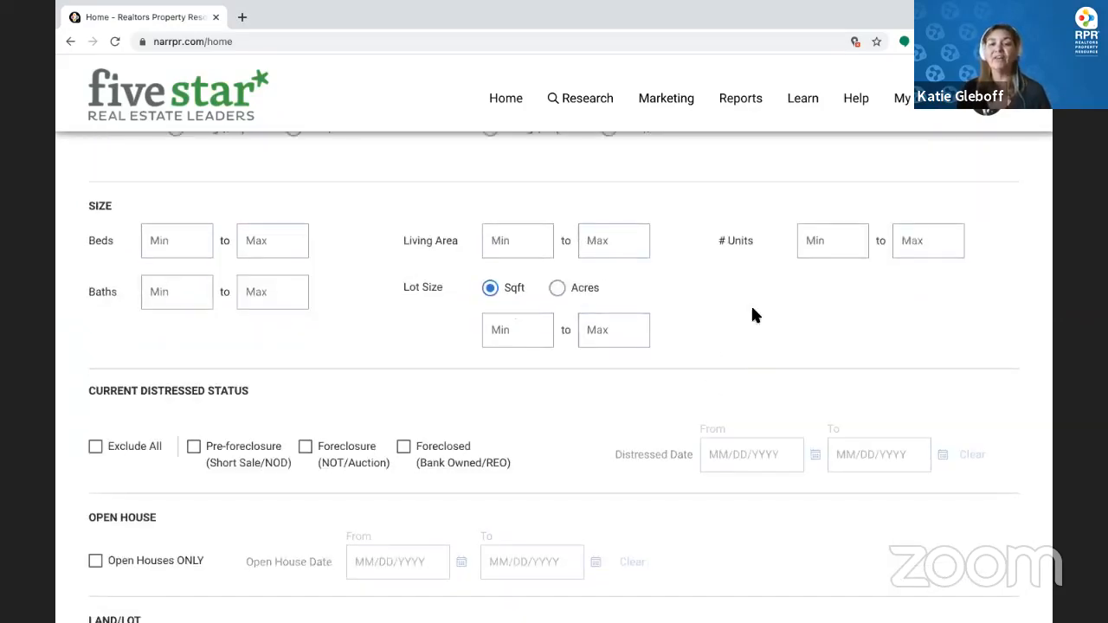
scroll(752, 314, "down", 3)
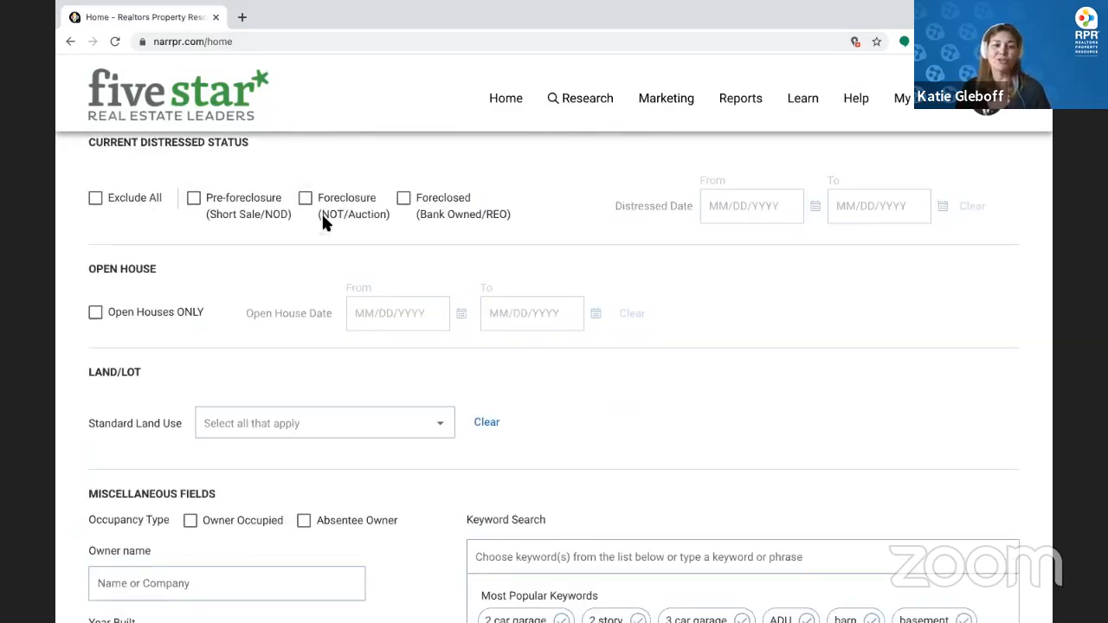
scroll(322, 222, "down", 3)
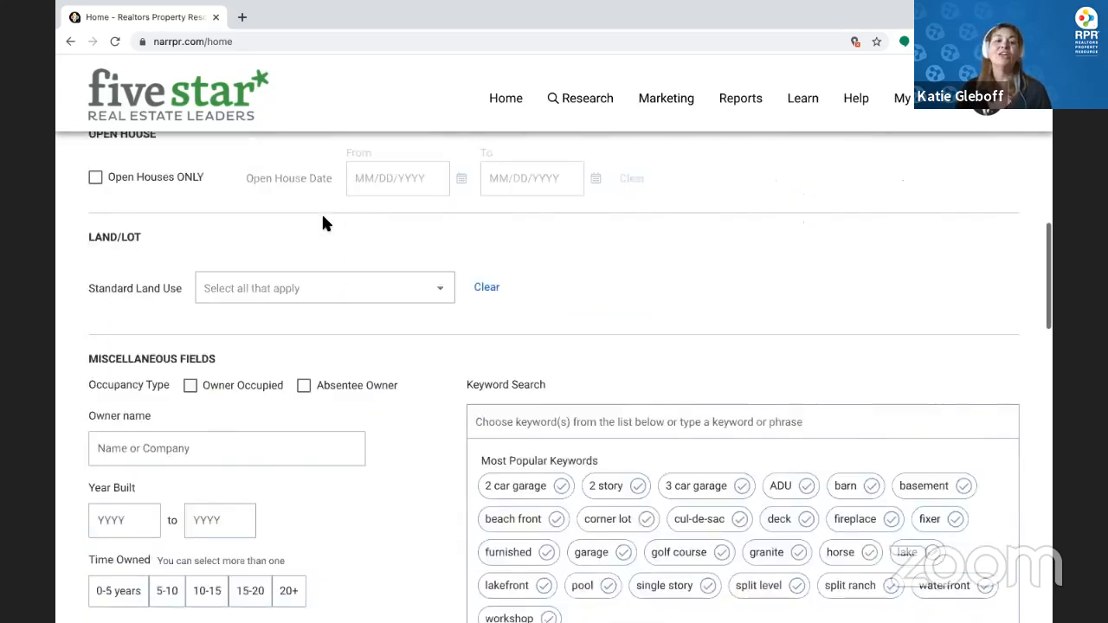
left_click(135, 389)
left_click(219, 389)
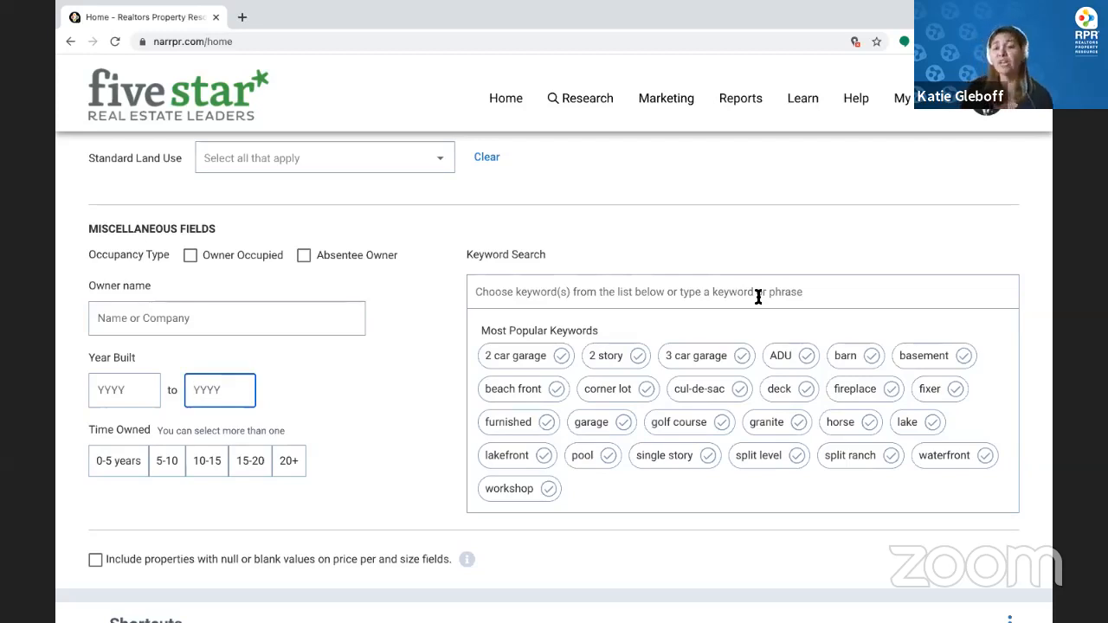
Add 'fenced yard' and 'deck' keywords, then remove both again
left_click(692, 300)
type("fence")
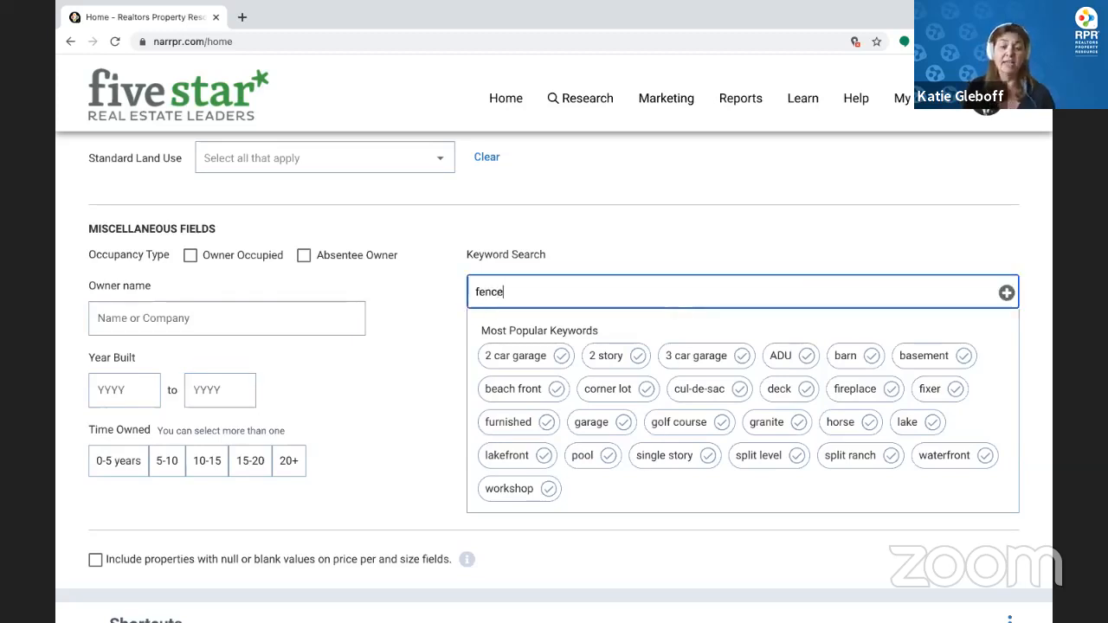
type("d yard")
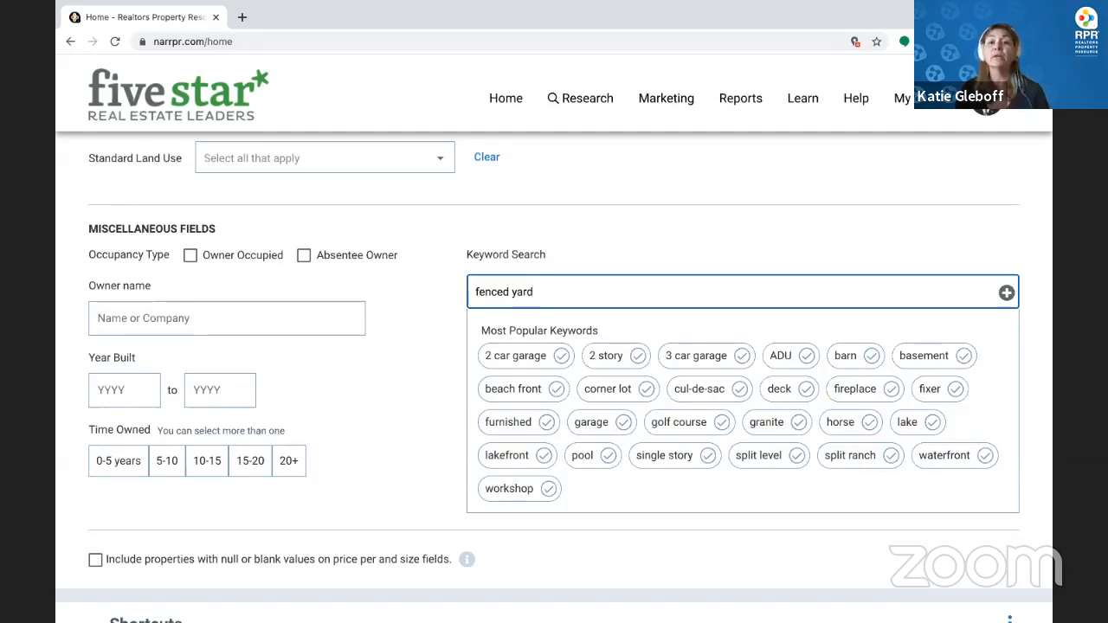
left_click(1007, 296)
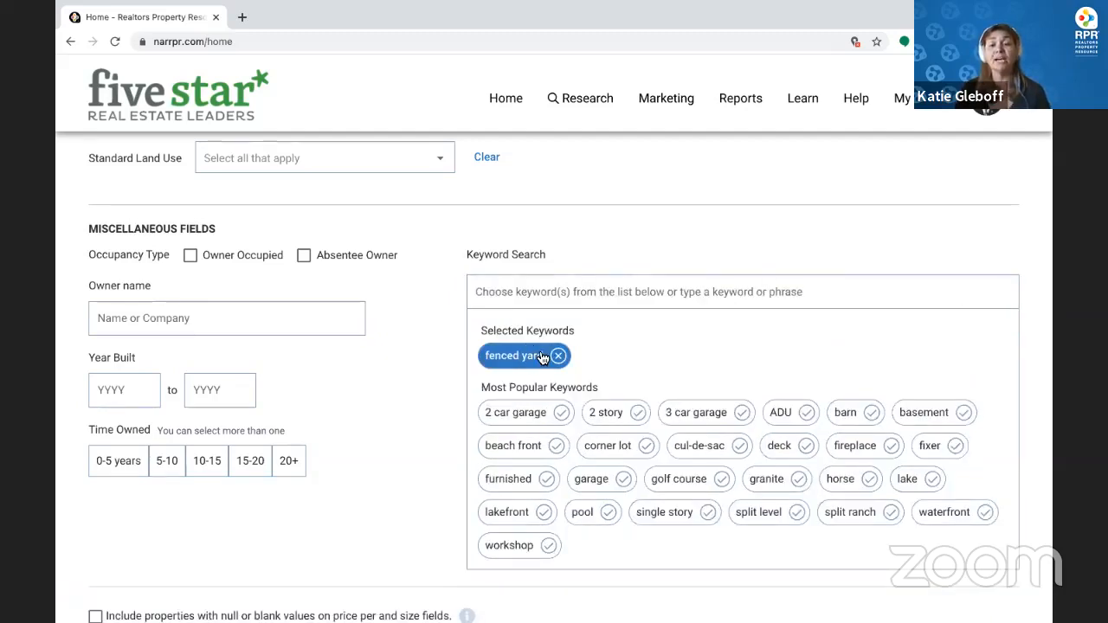
scroll(537, 355, "down", 1)
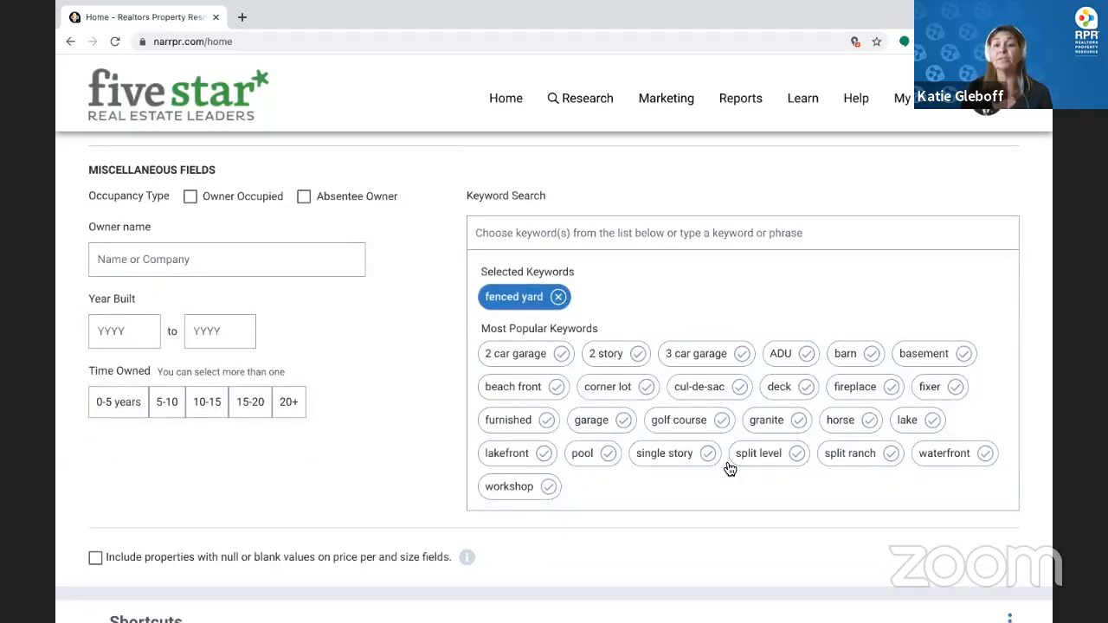
left_click(782, 385)
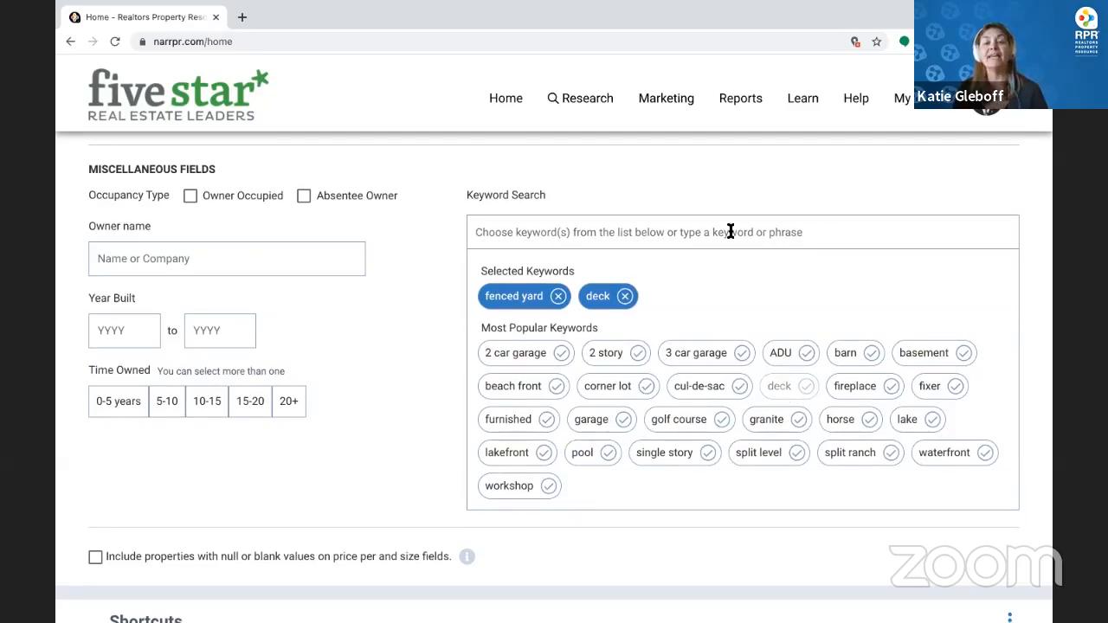
left_click(625, 297)
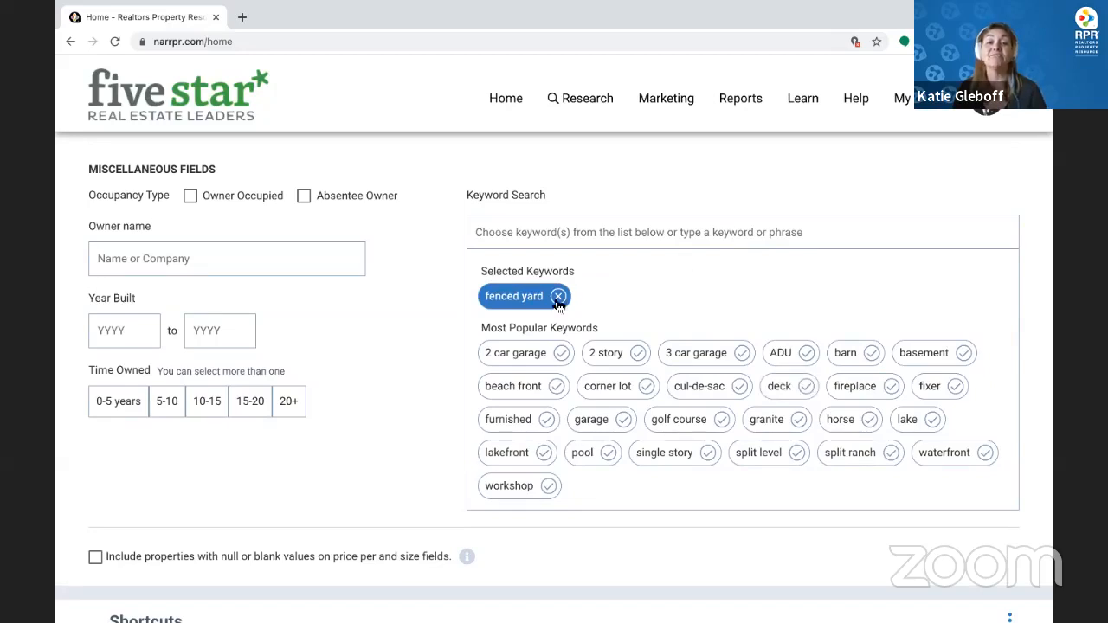
left_click(558, 297)
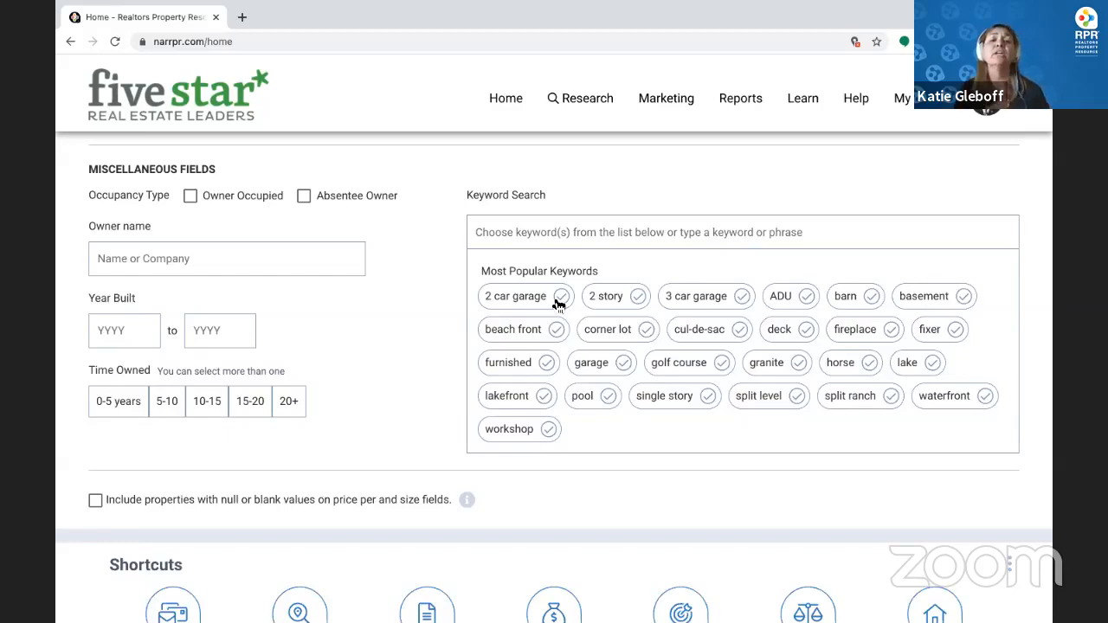
scroll(558, 303, "up", 9)
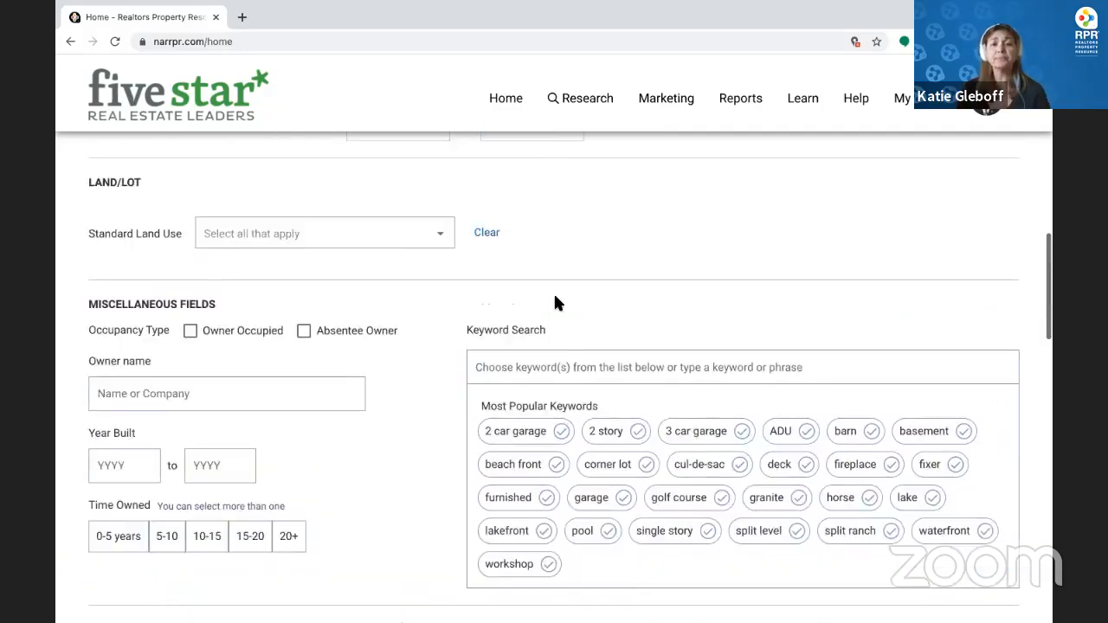
scroll(557, 303, "up", 4)
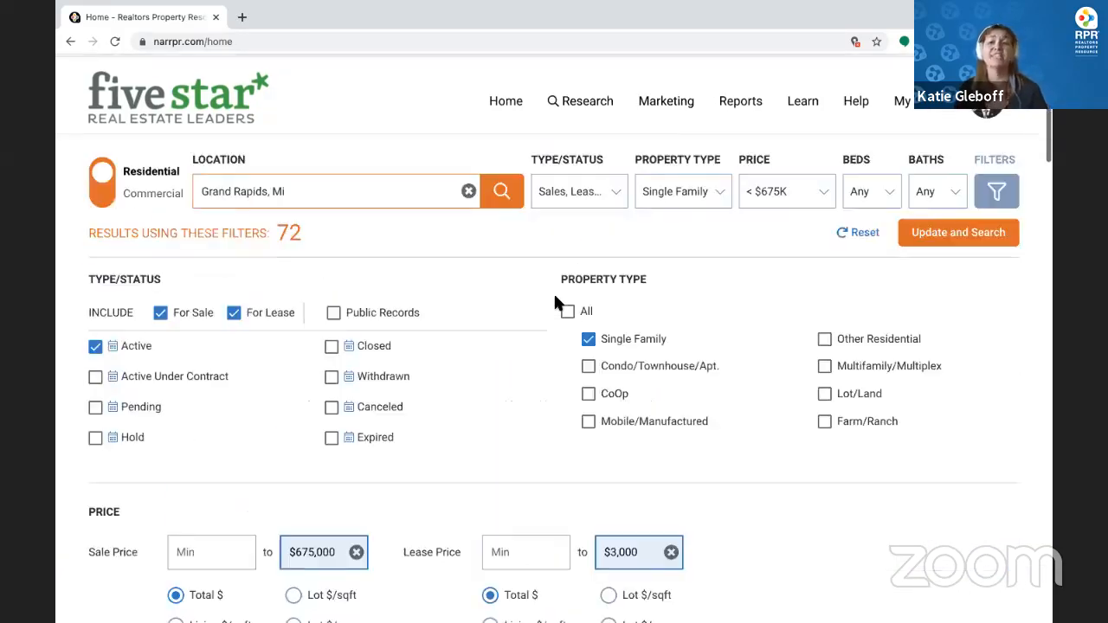
Run the search and view the 72 results as a list and as photo cards
left_click(961, 231)
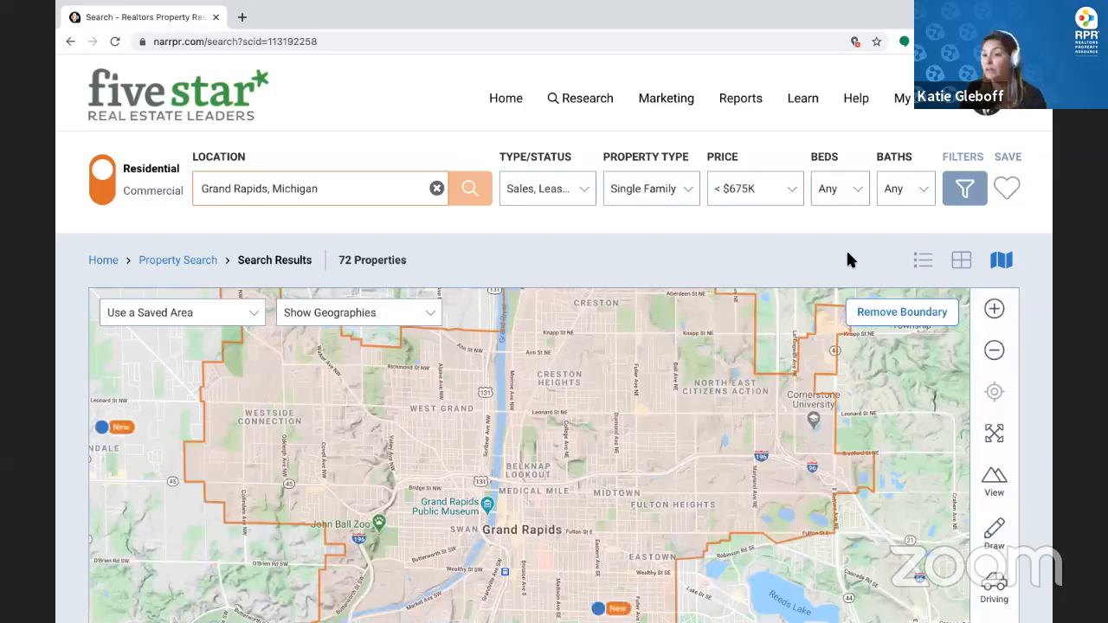
left_click(923, 261)
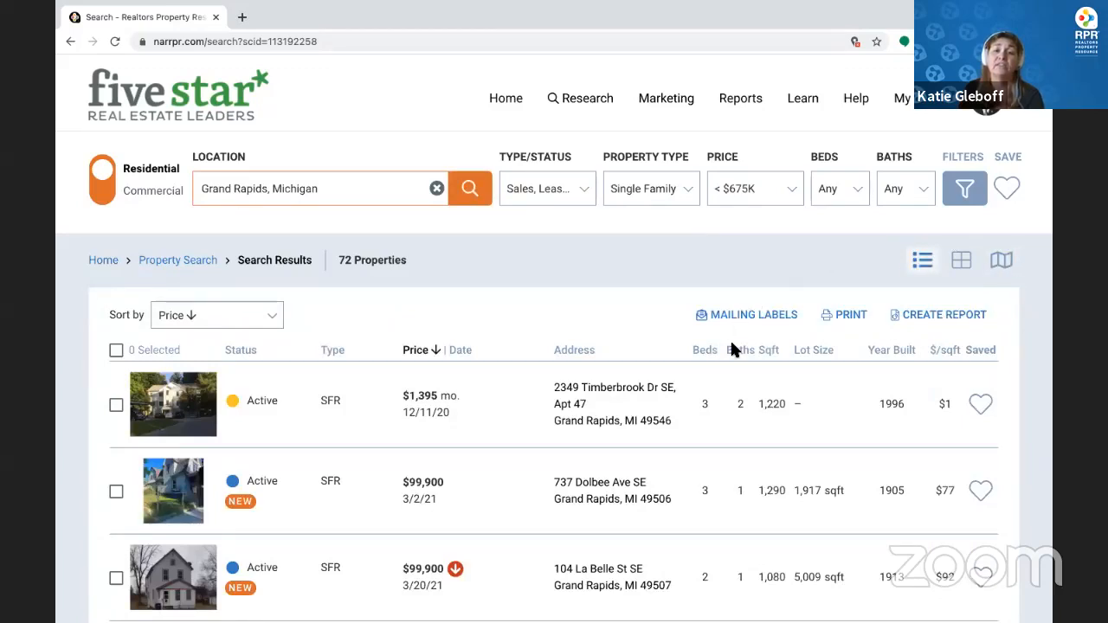
scroll(730, 347, "down", 2)
scroll(730, 342, "up", 2)
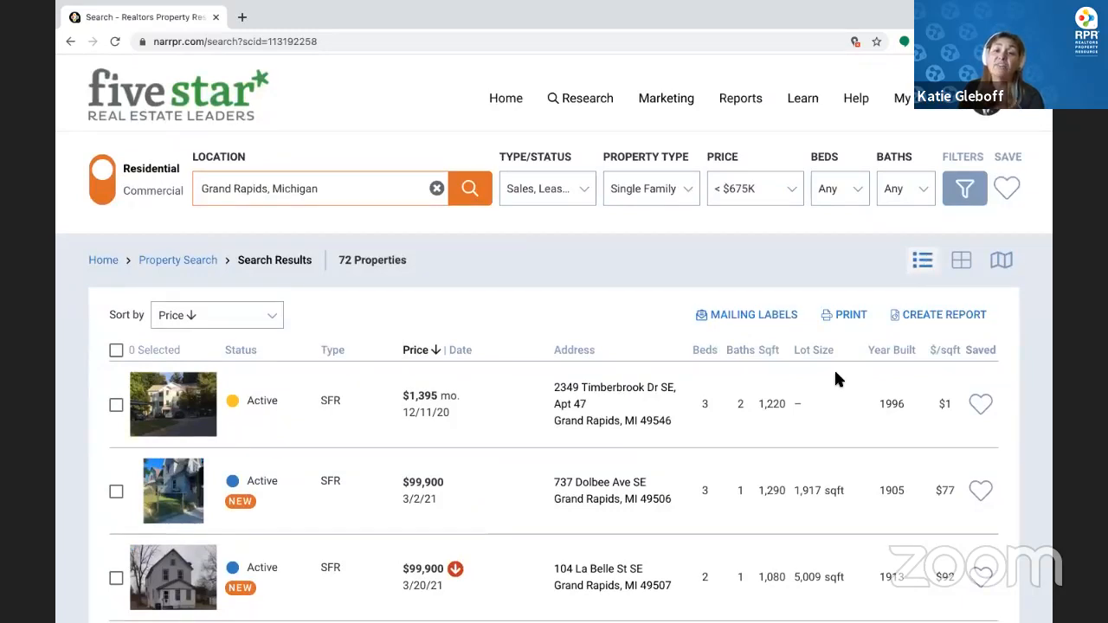
left_click(963, 262)
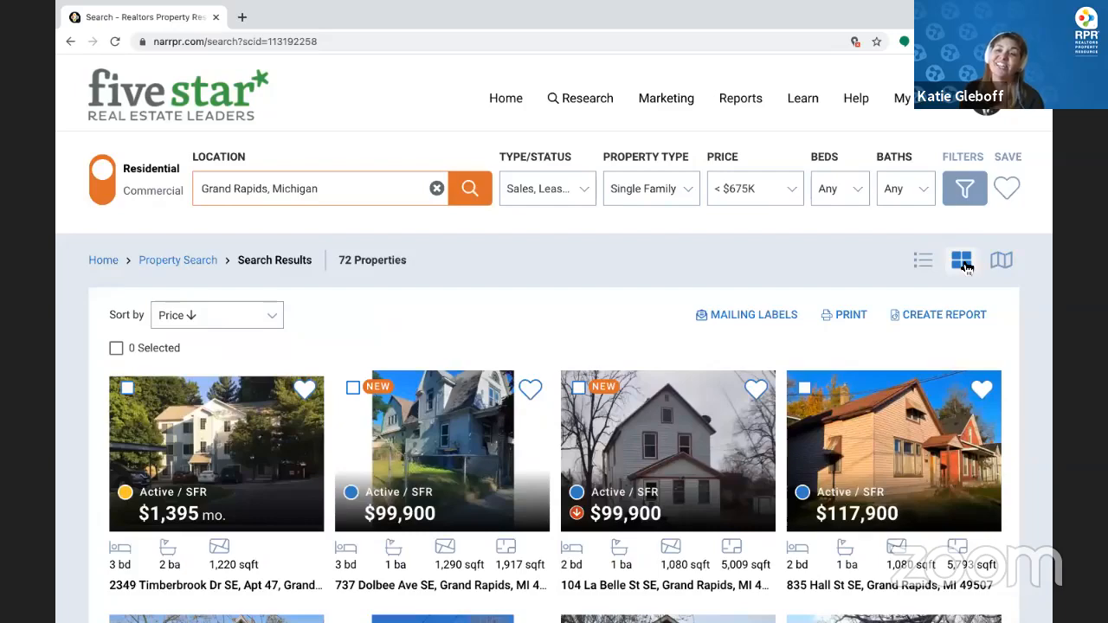
Show the results on the map and expand it to full screen
left_click(1000, 262)
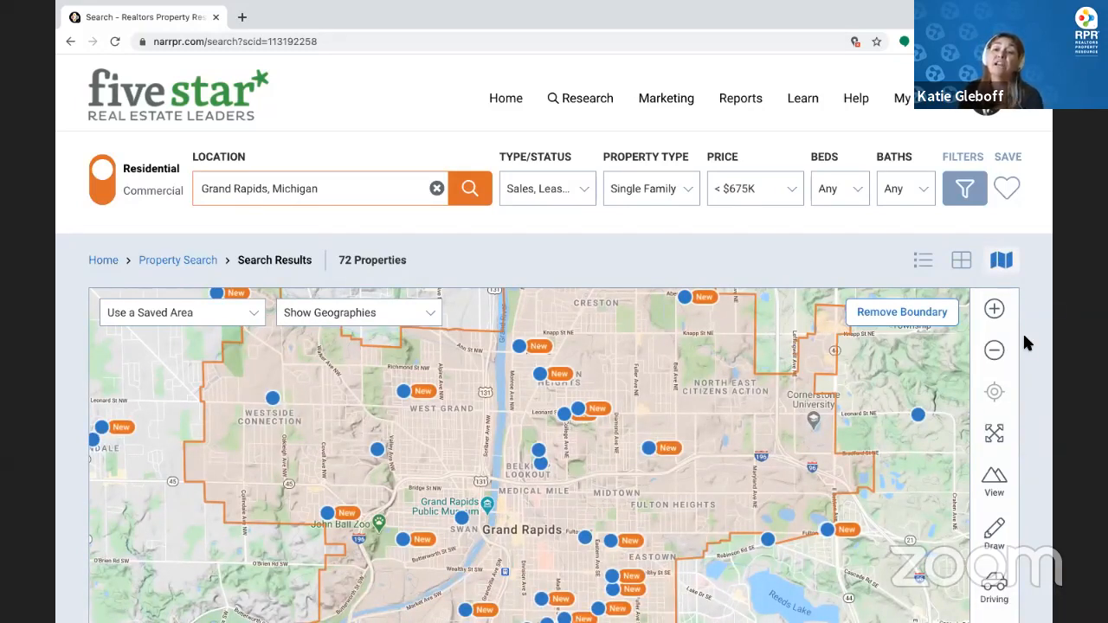
scroll(1024, 336, "down", 1)
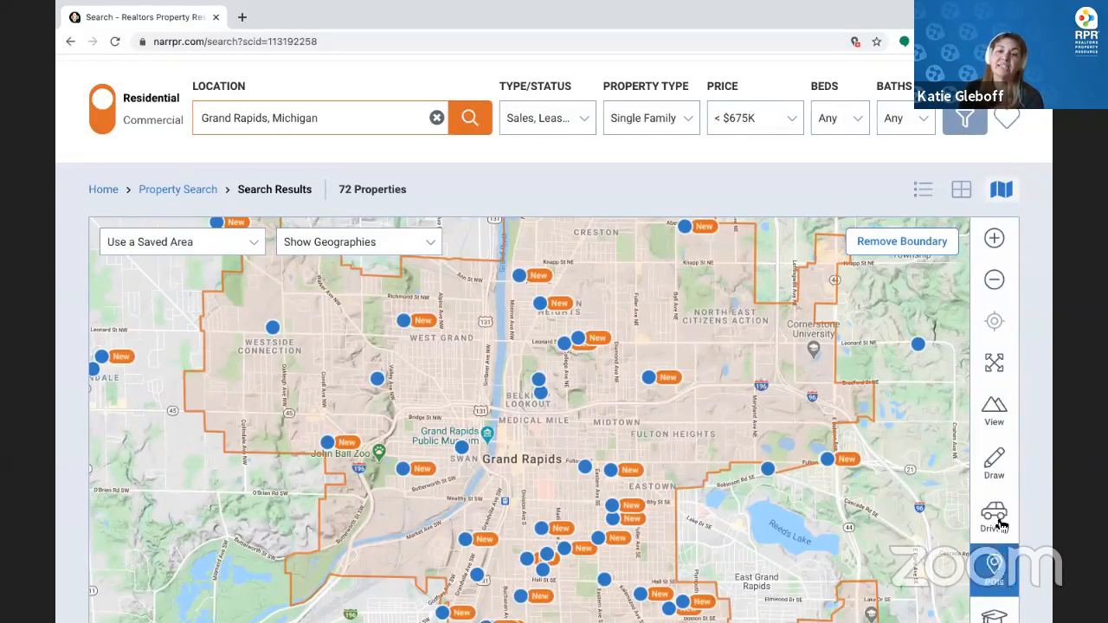
left_click(994, 364)
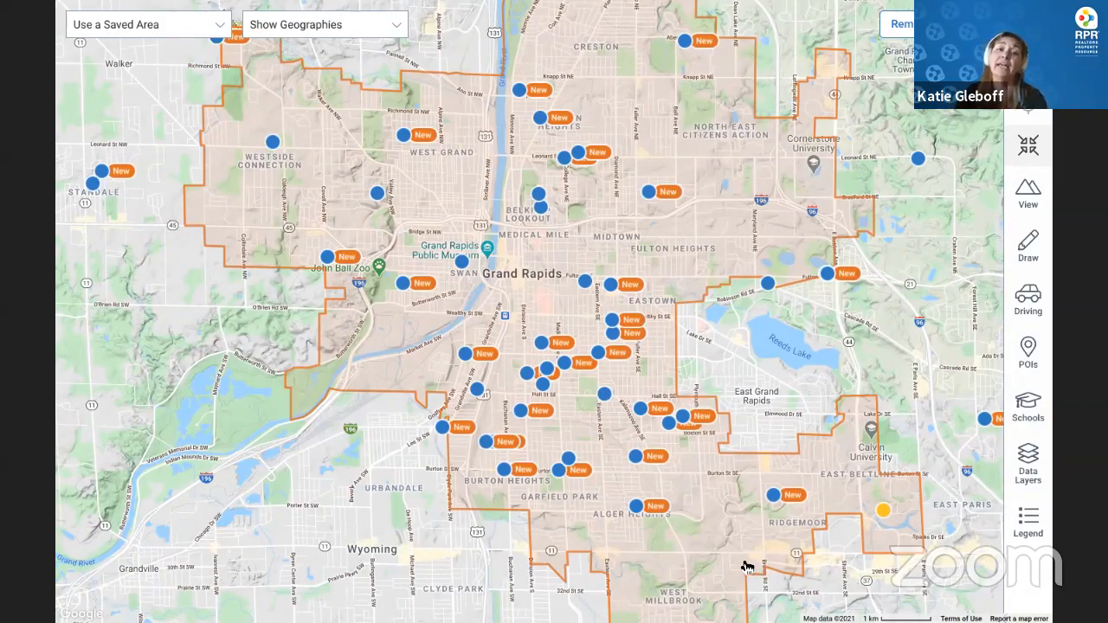
Overlay ZIP code boundaries, select 49503 and the East Grand Rapids ZIP, and search within them
left_click(361, 39)
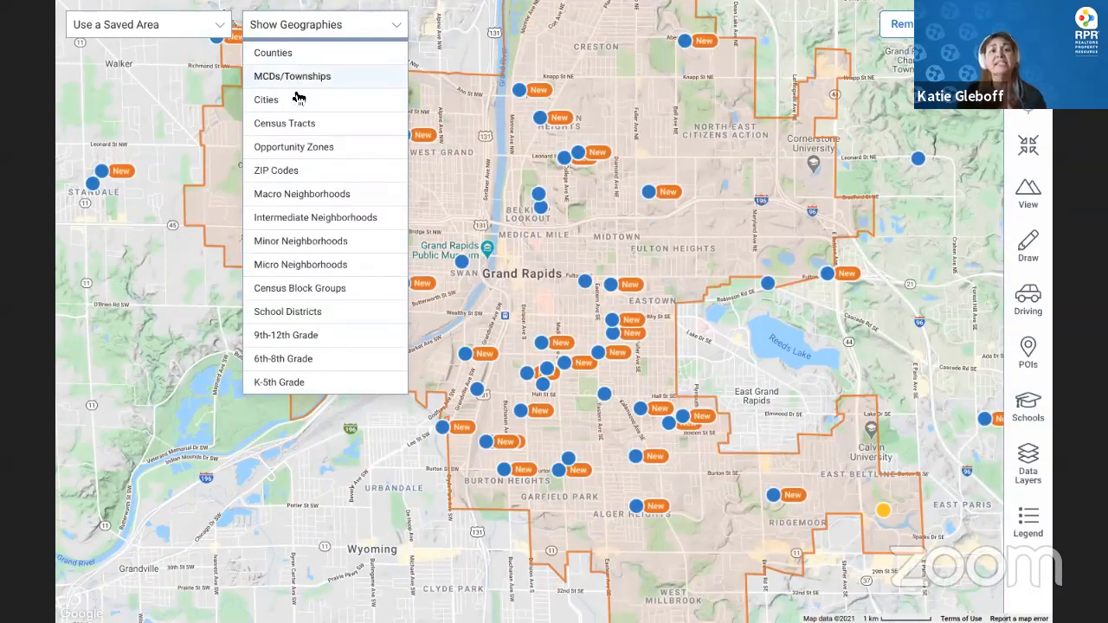
left_click(297, 170)
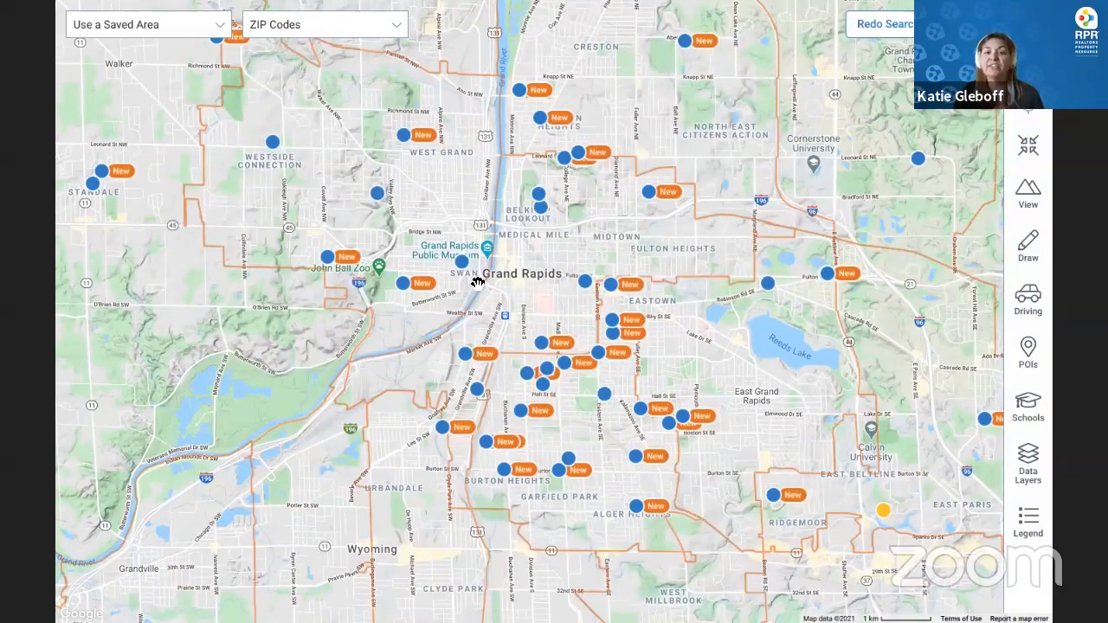
left_click(582, 246)
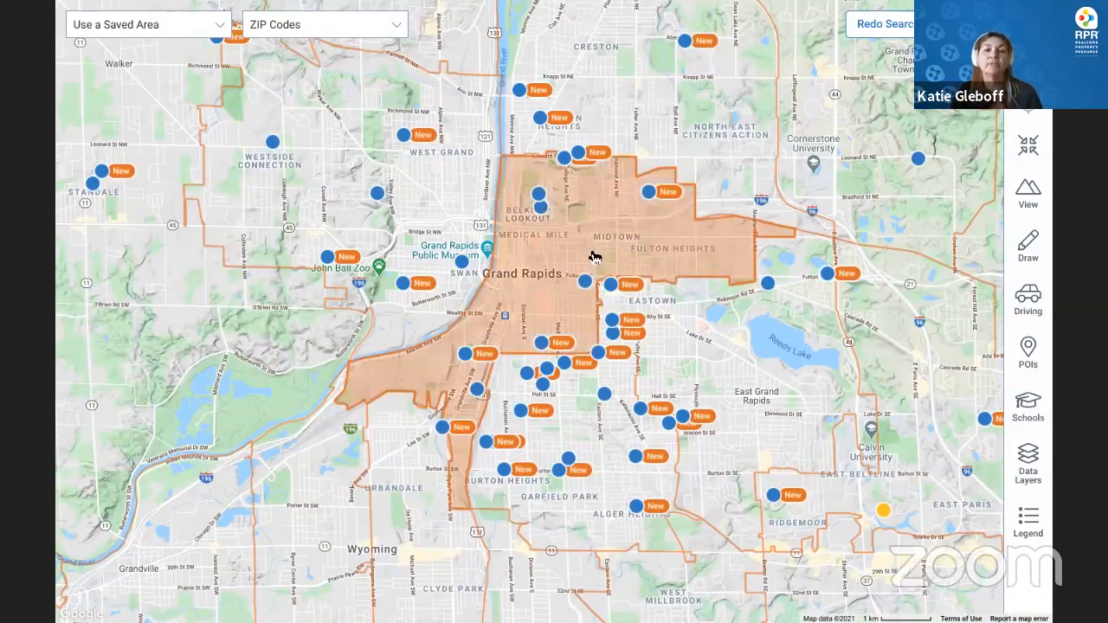
left_click(787, 404)
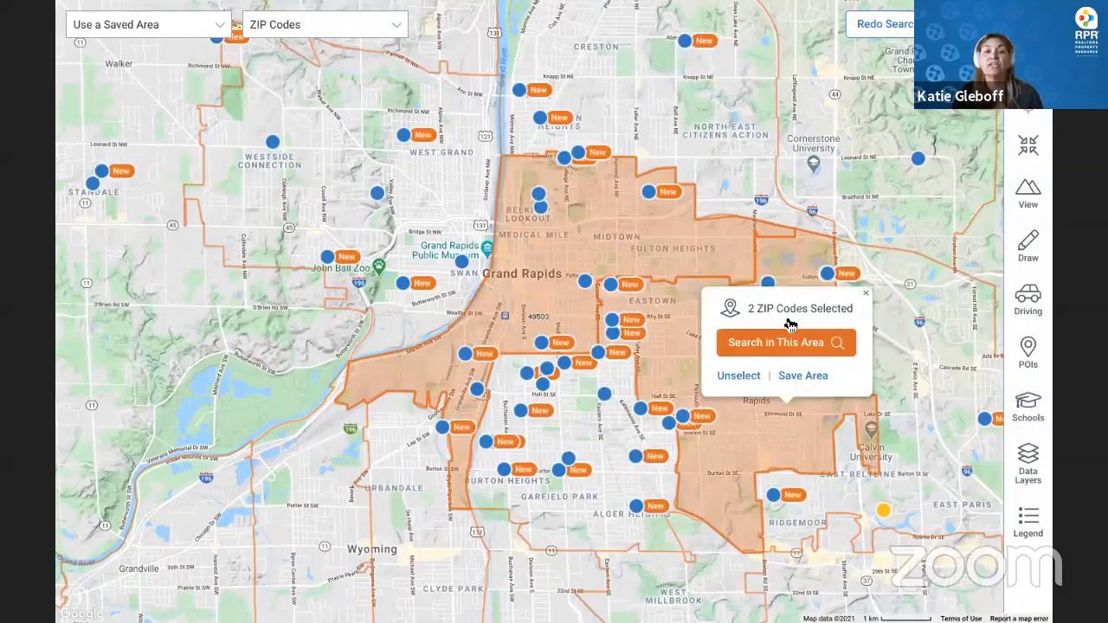
left_click(790, 328)
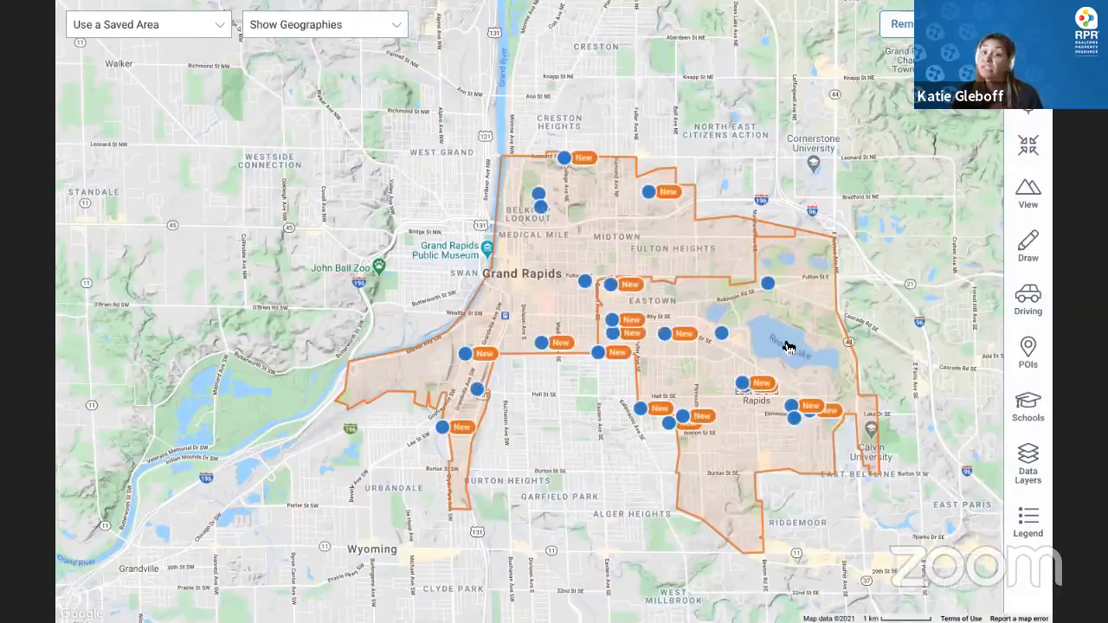
left_click(340, 29)
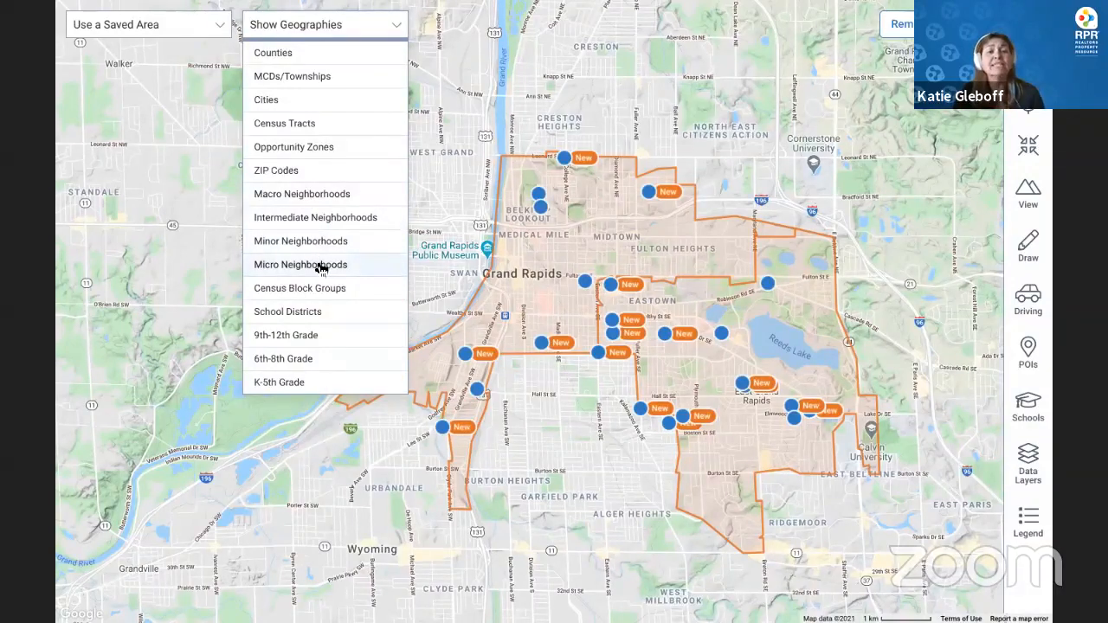
Overlay intermediate neighborhoods, select downtown and the south-east one, and search within them
left_click(337, 198)
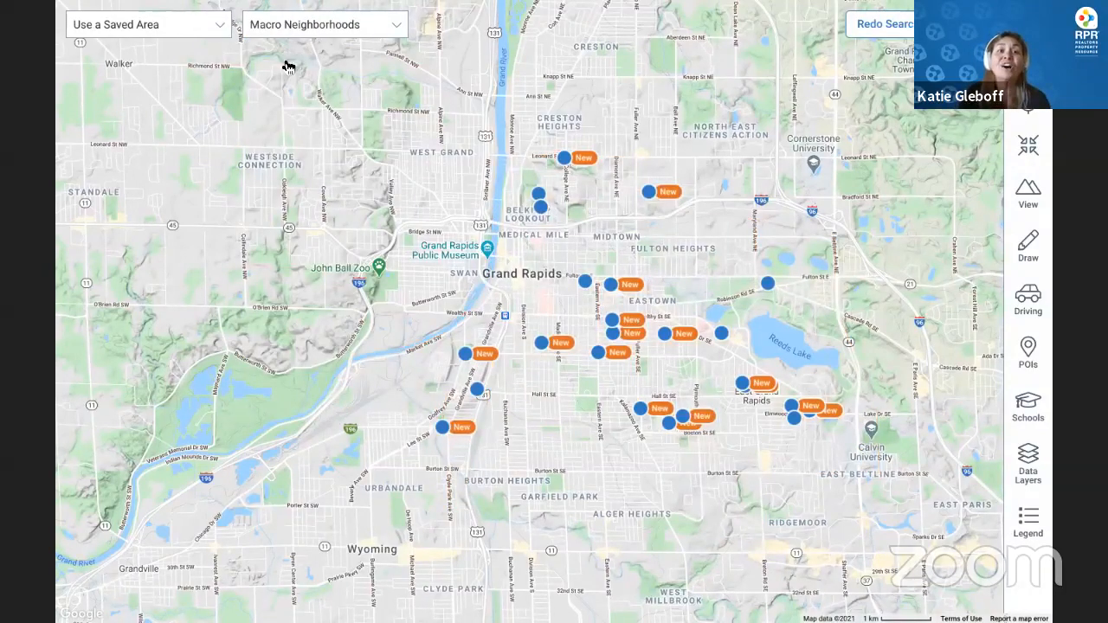
left_click(338, 26)
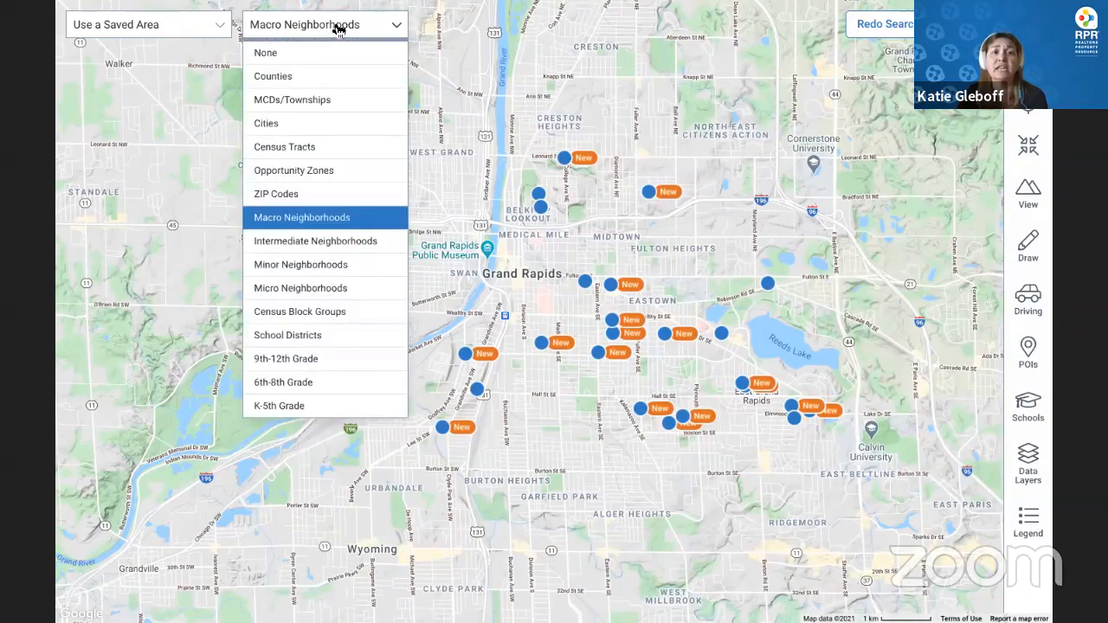
left_click(351, 246)
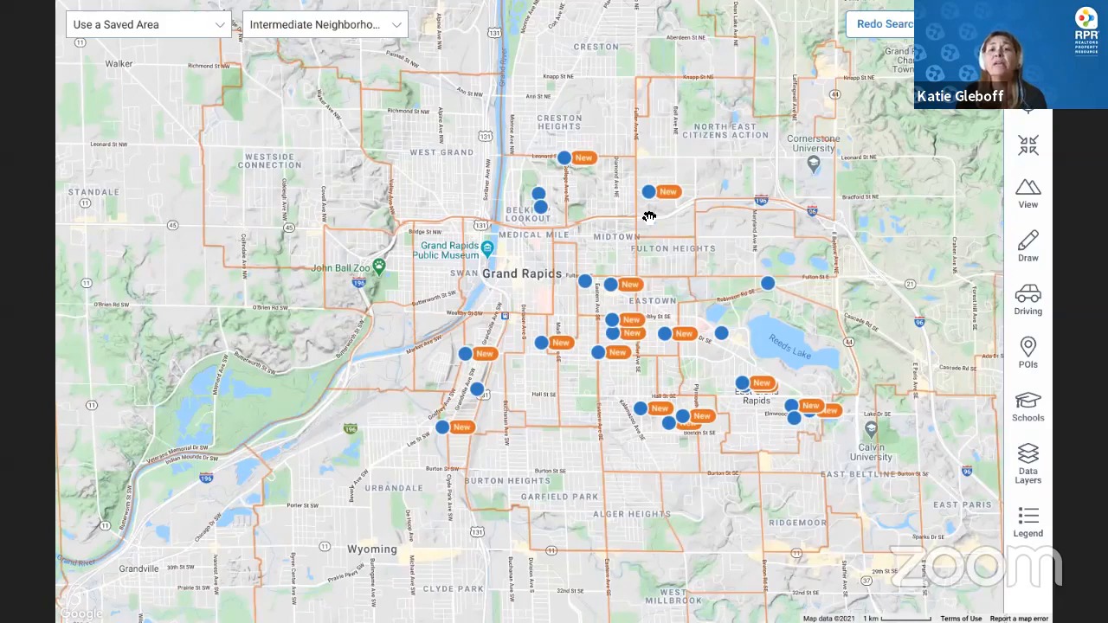
left_click(531, 293)
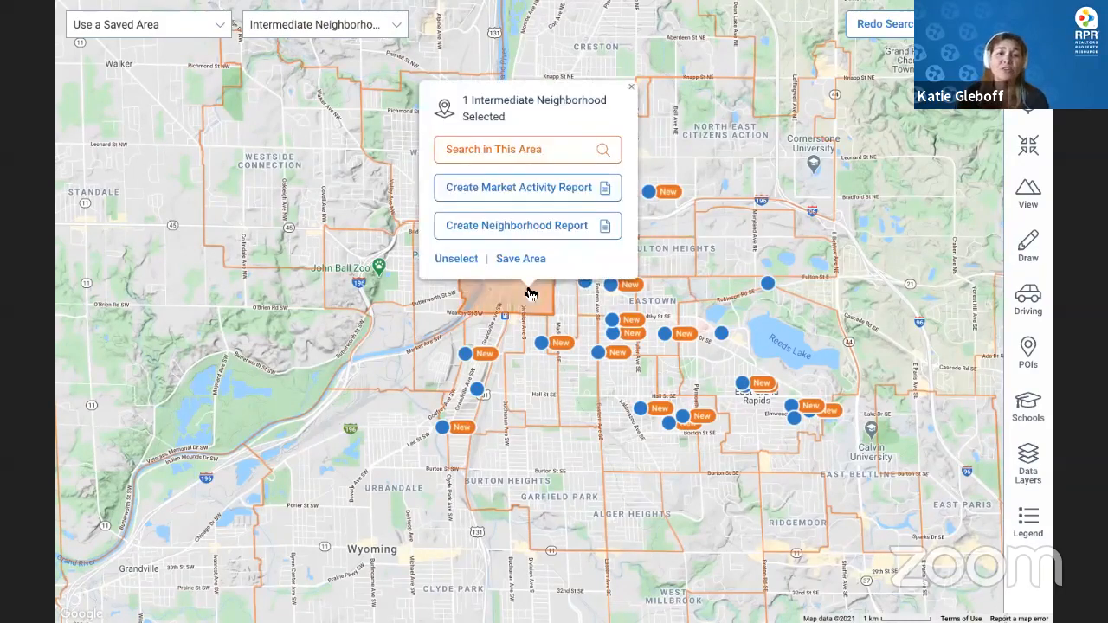
left_click(632, 90)
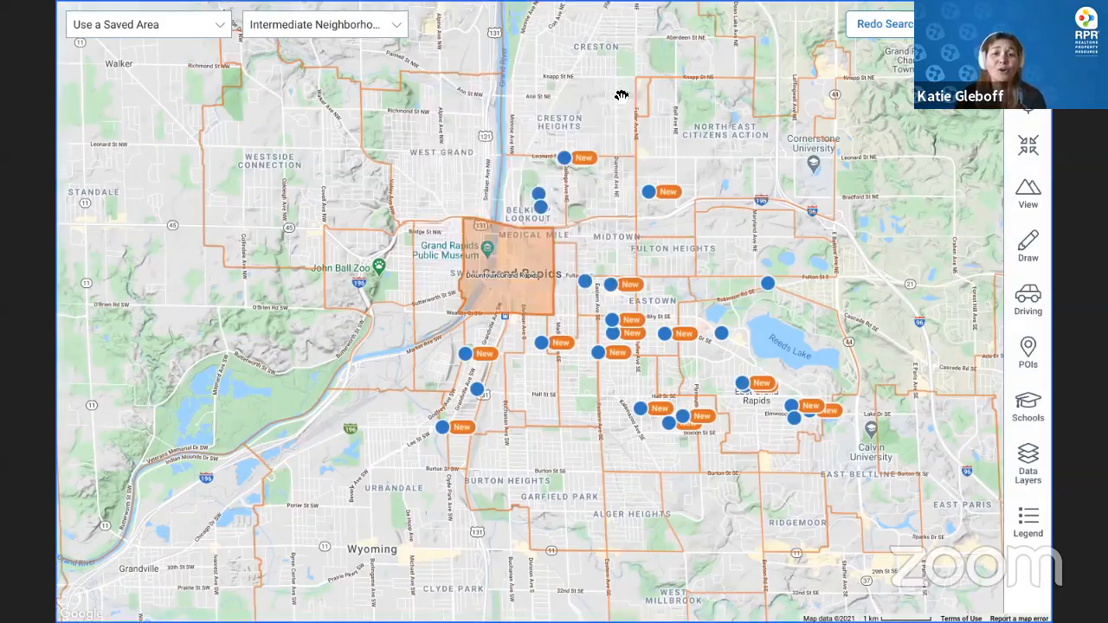
left_click(630, 408)
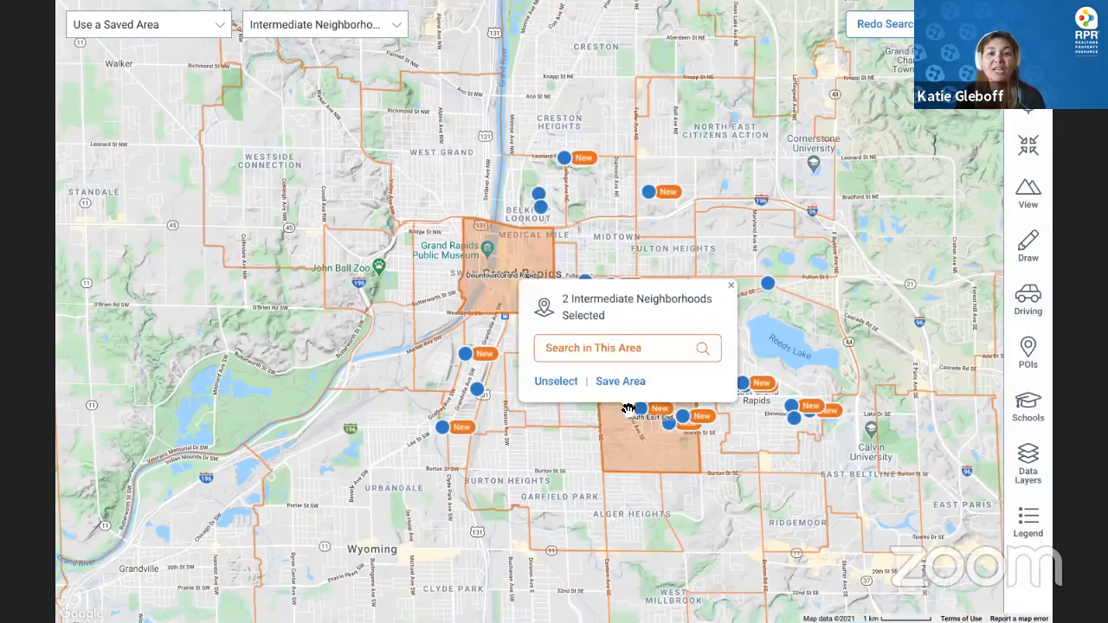
left_click(635, 350)
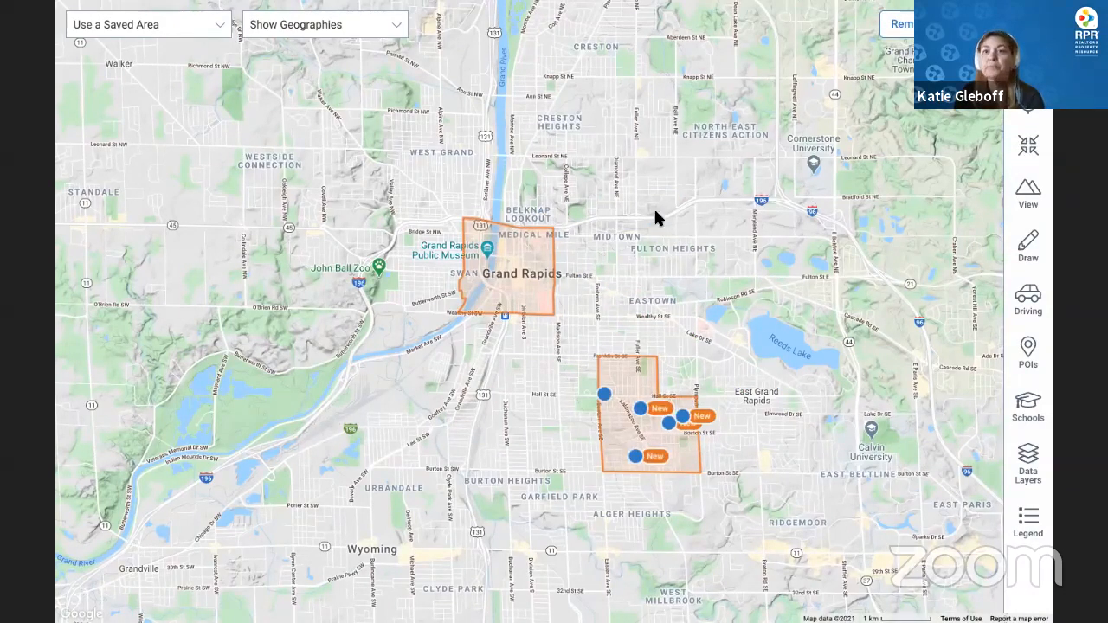
left_click_drag(656, 219, 583, 160)
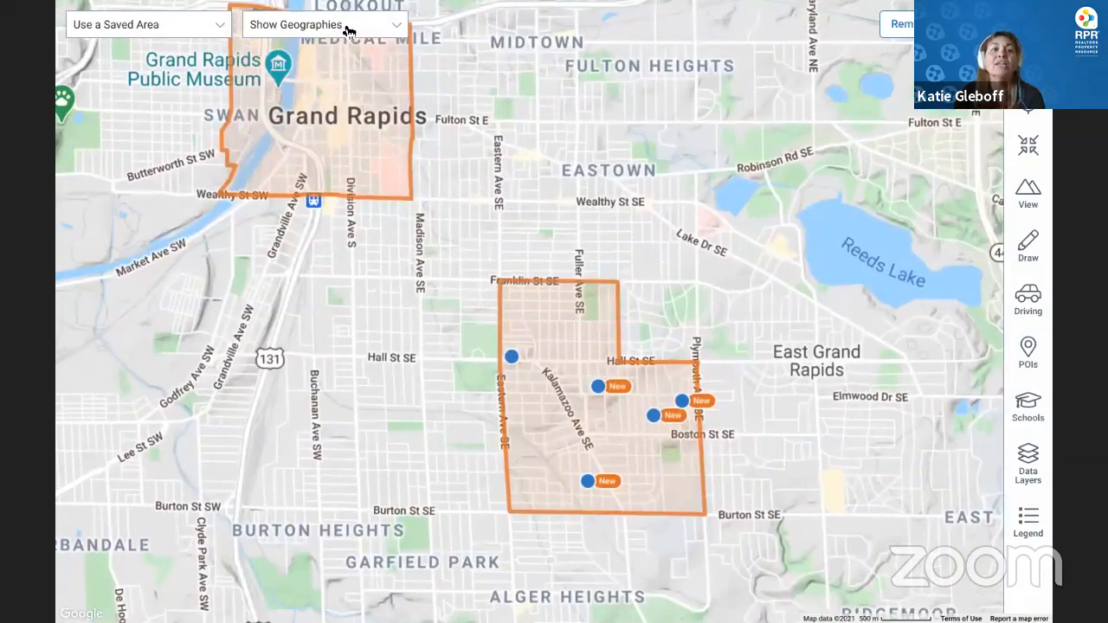
Overlay micro neighborhoods and select Underwood Jenks on the map
left_click(349, 29)
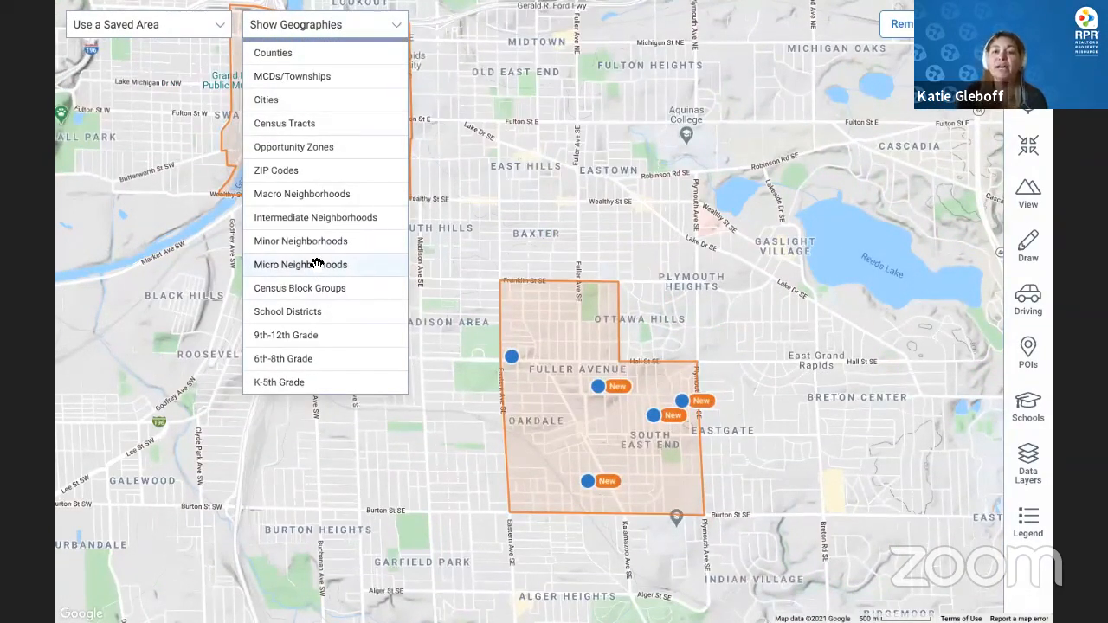
left_click(317, 264)
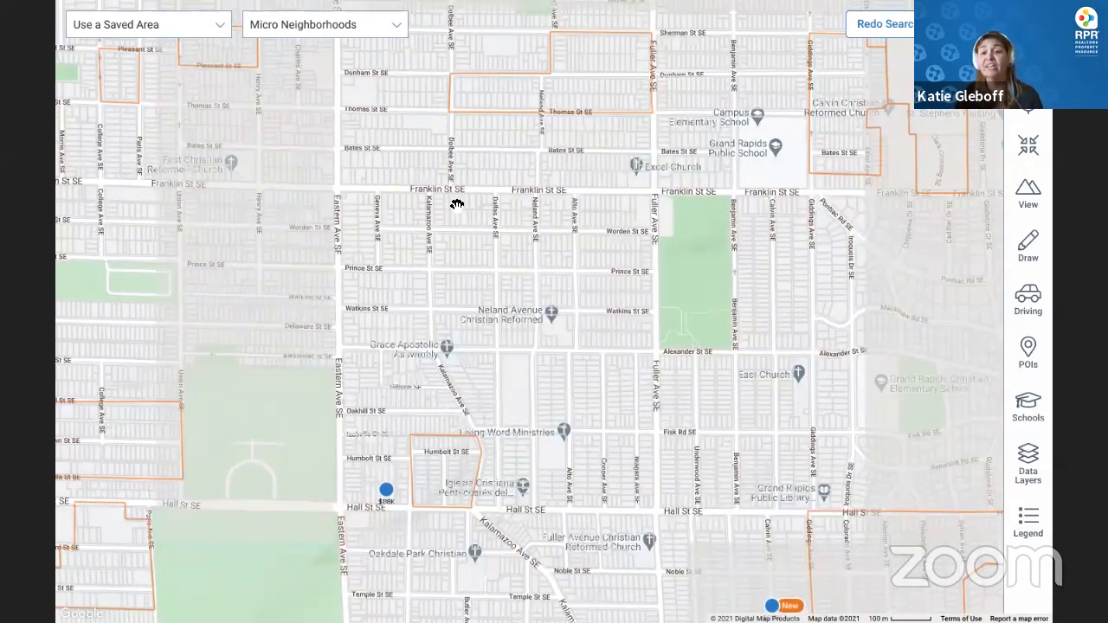
left_click_drag(549, 295, 457, 204)
left_click_drag(761, 436, 759, 423)
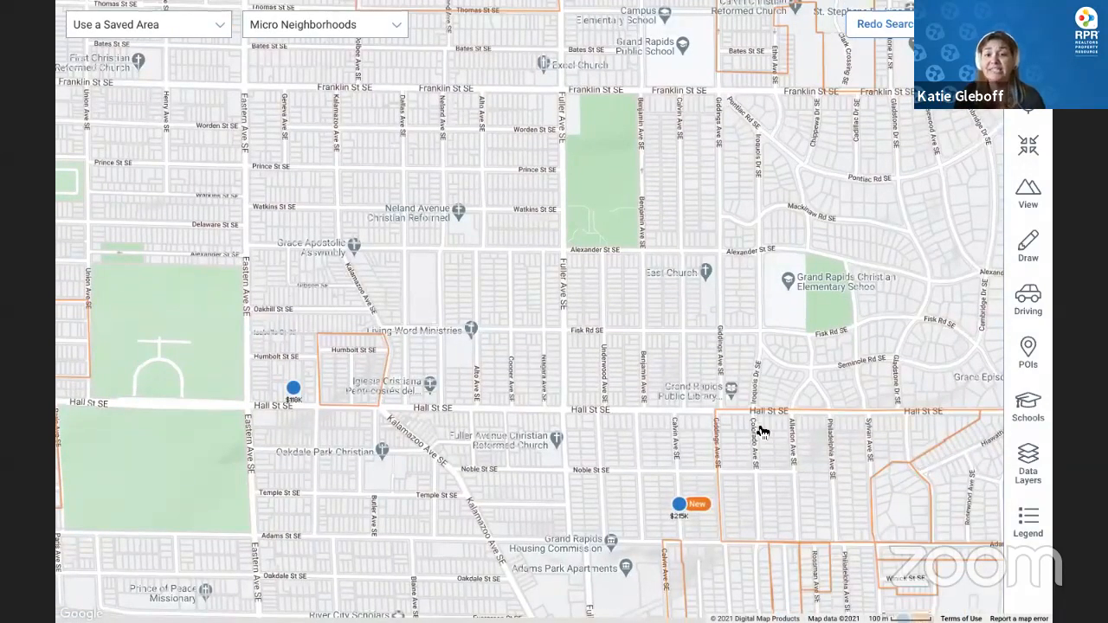
left_click(761, 431)
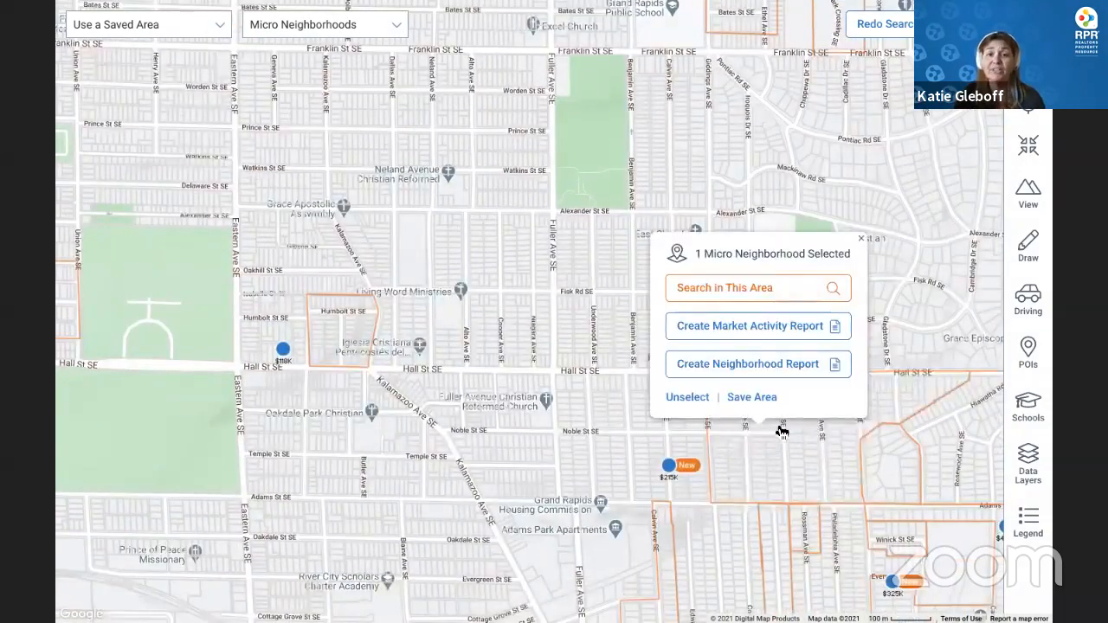
left_click(864, 239)
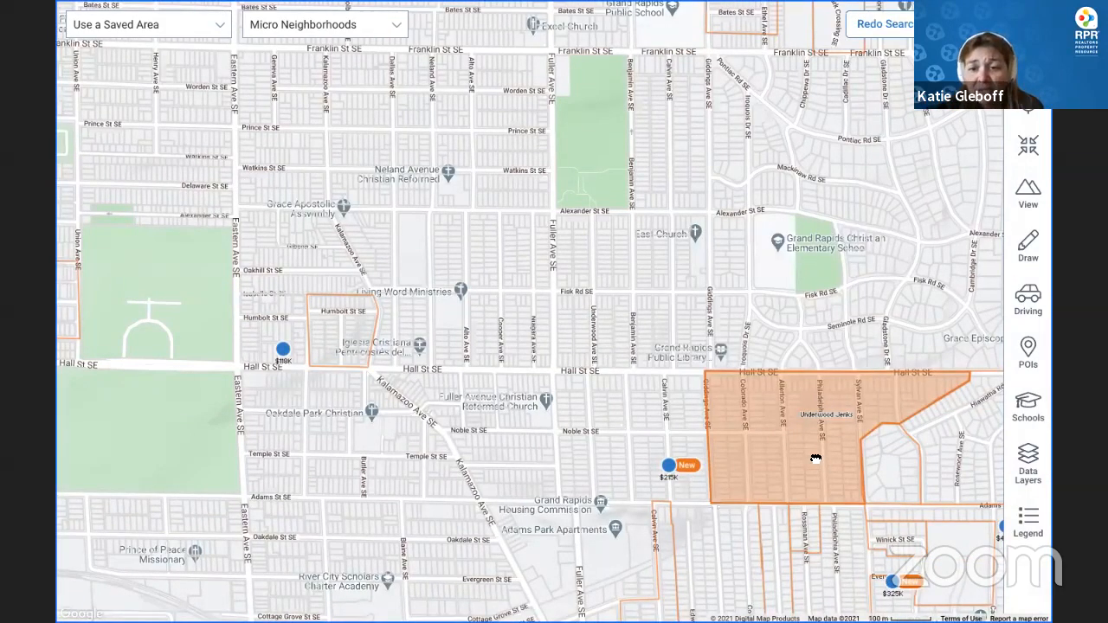
left_click_drag(793, 454, 614, 402)
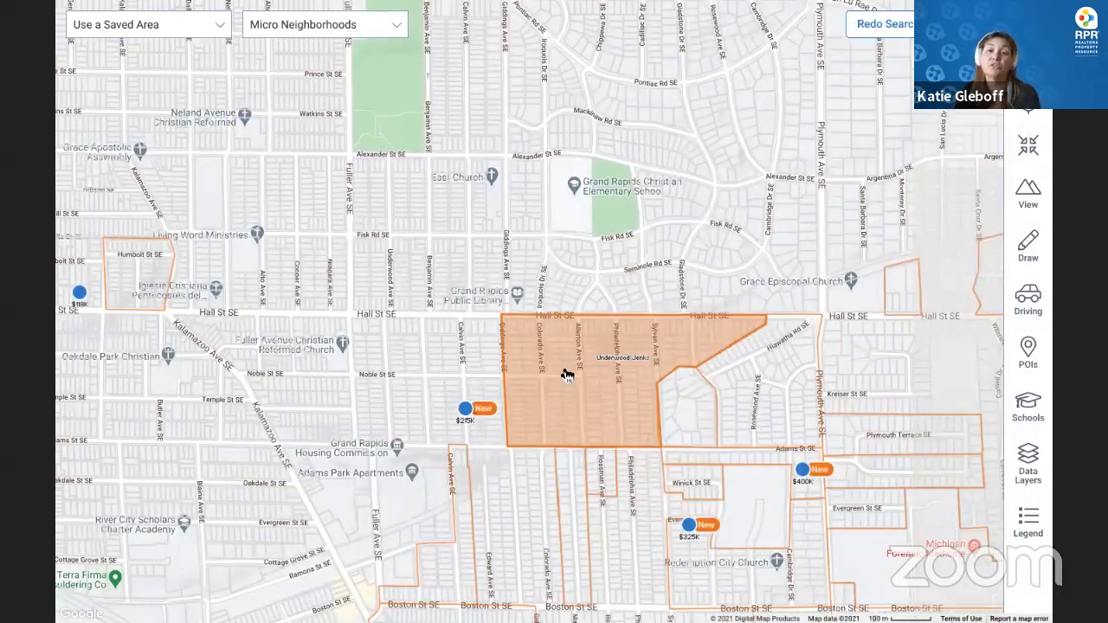
Search within Underwood Jenks, dismiss the no-results message, and exit the full-screen map
left_click(566, 374)
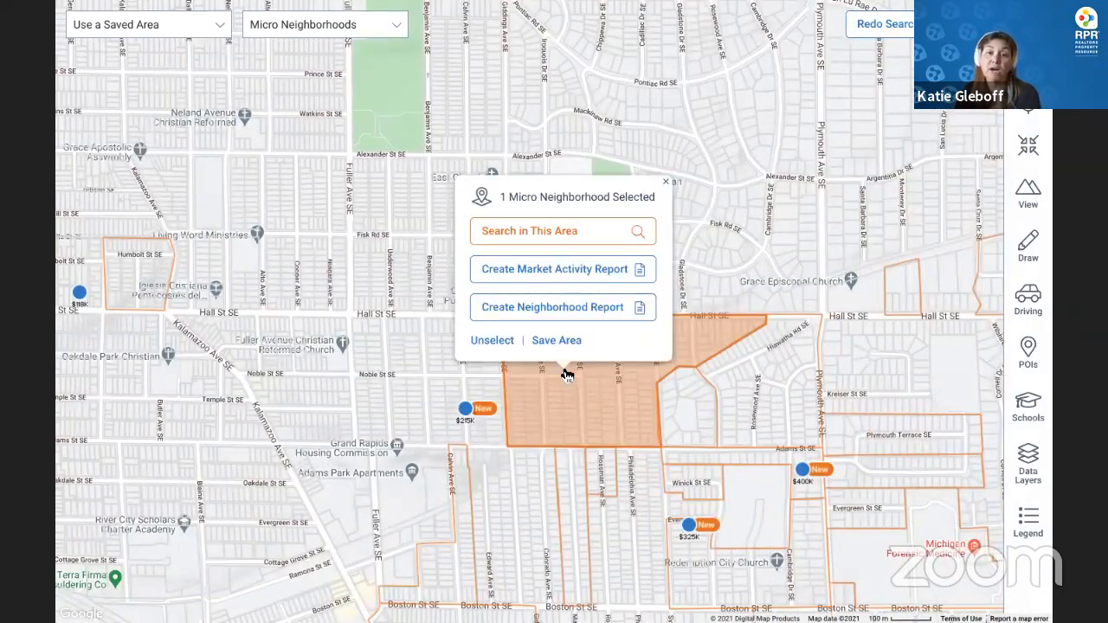
left_click(594, 234)
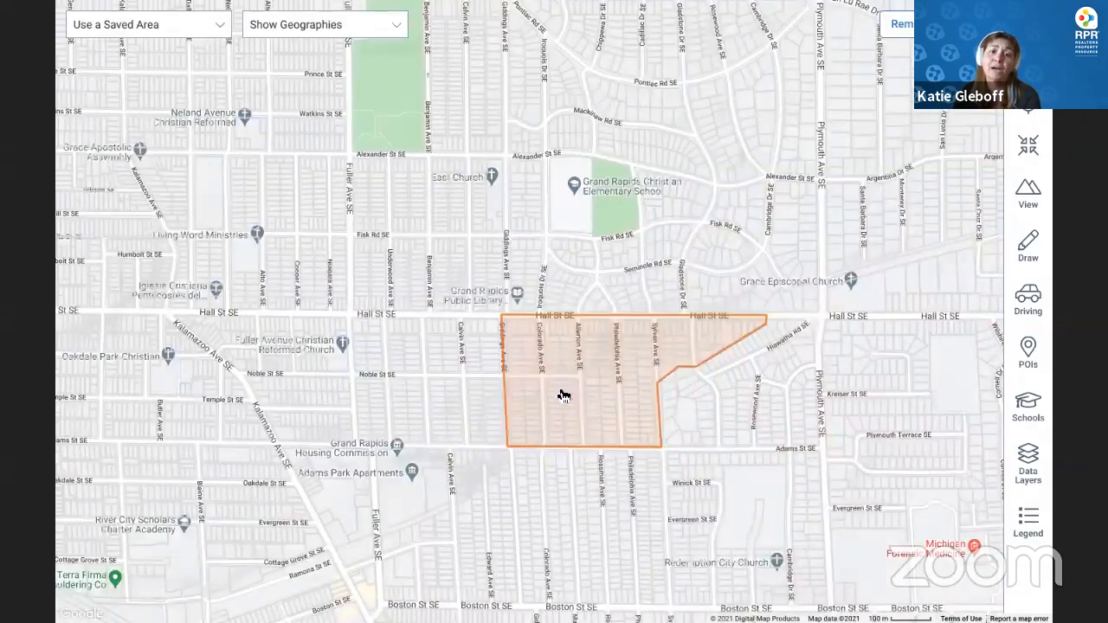
left_click(431, 343)
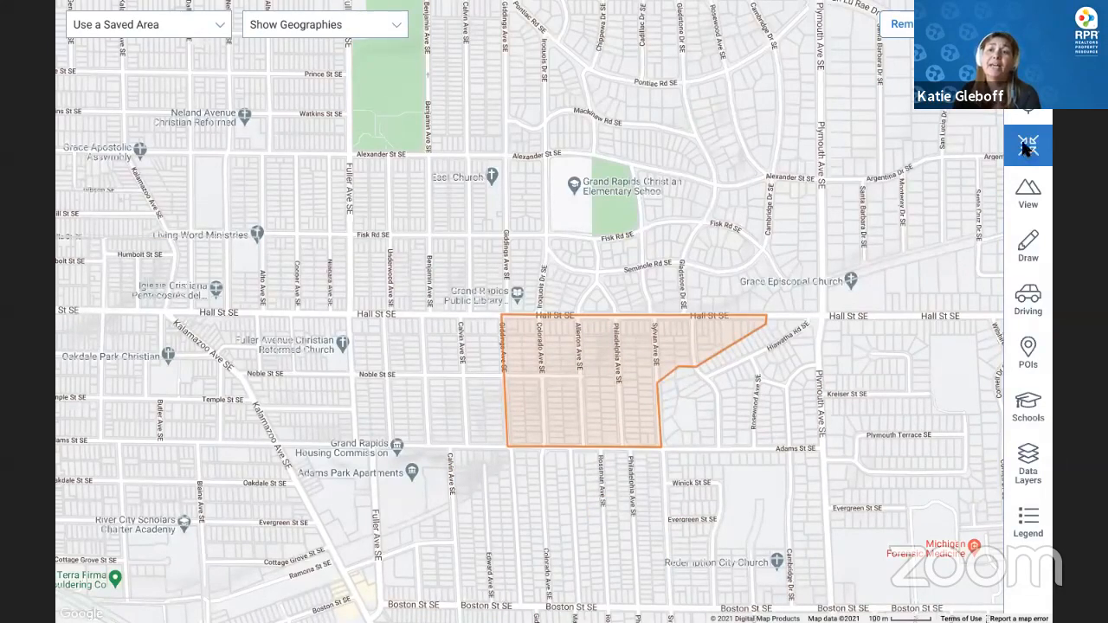
left_click(1027, 145)
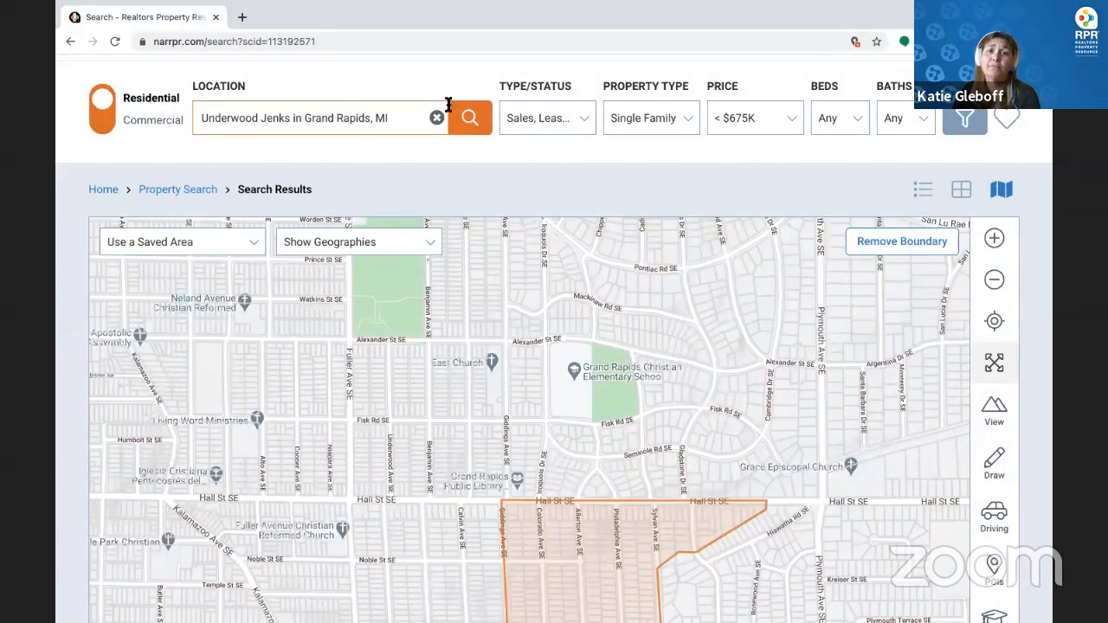
Switch Type/Status to Public Records, include all property types, and rerun the search
left_click(575, 119)
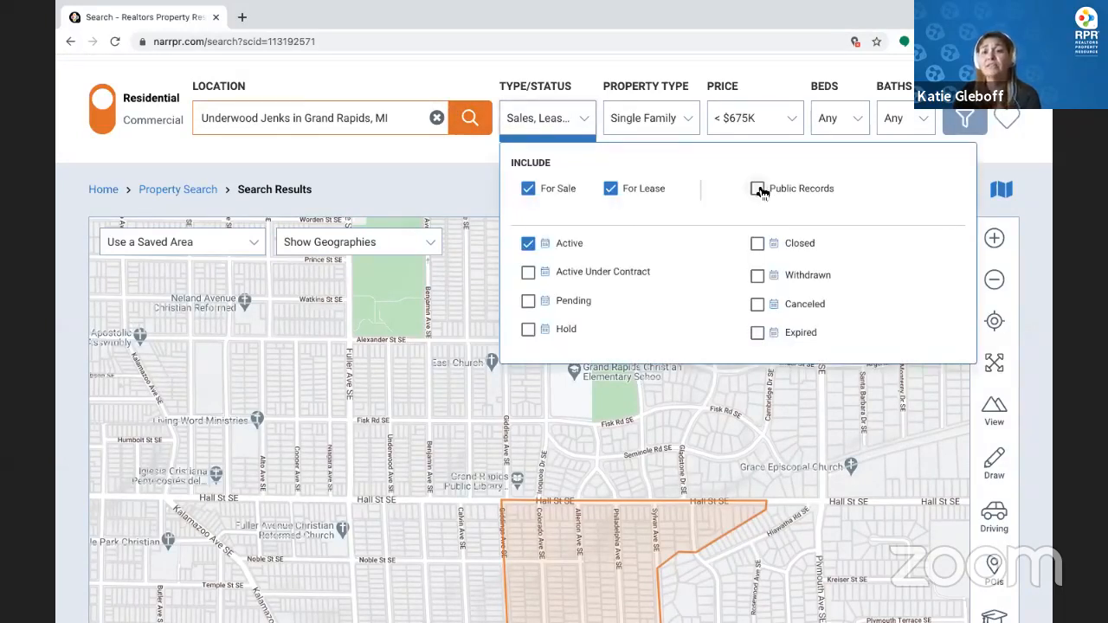
left_click(759, 191)
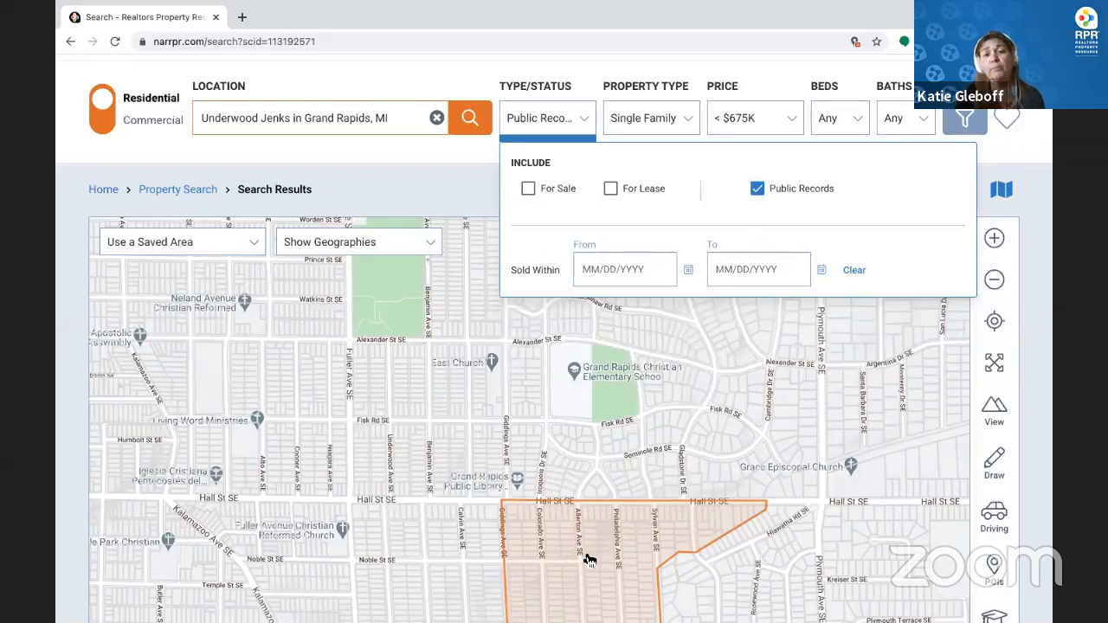
left_click(688, 124)
left_click(622, 159)
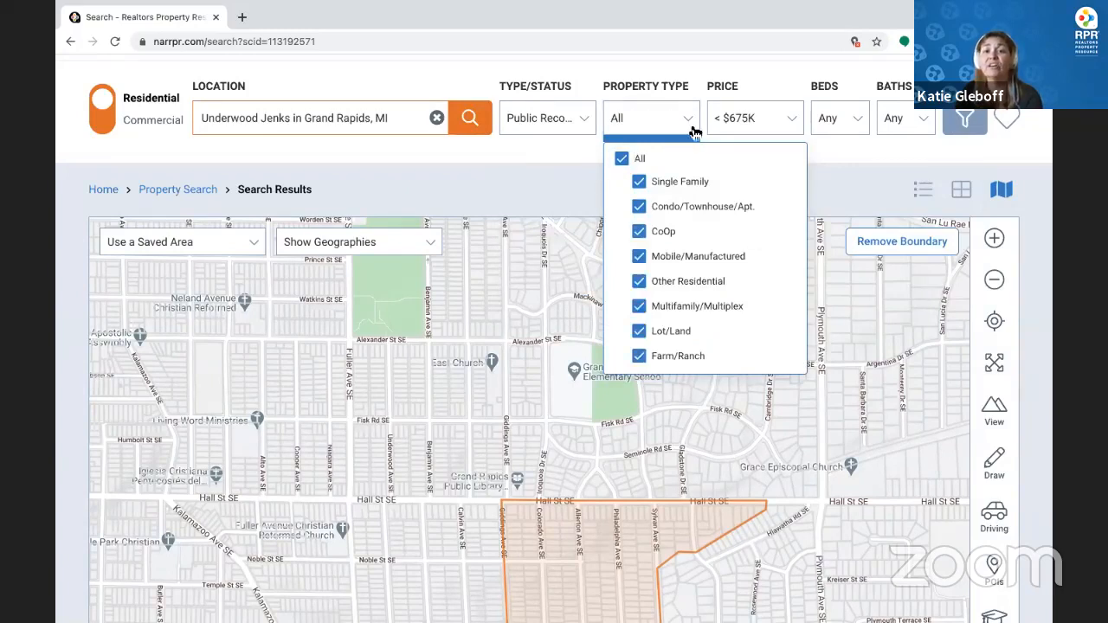
left_click(766, 76)
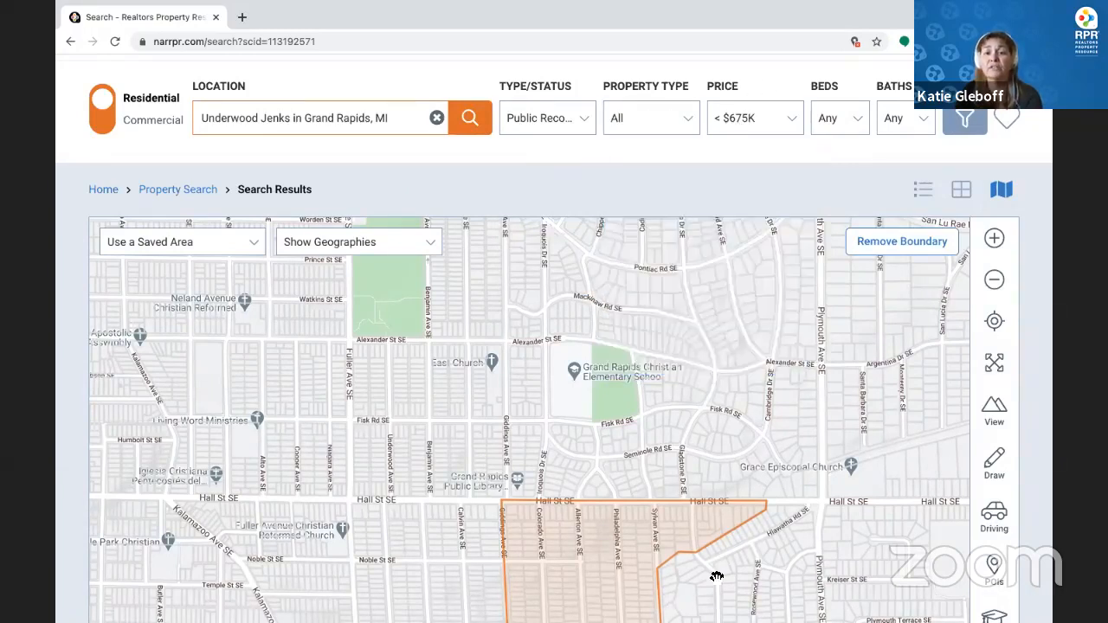
left_click(470, 117)
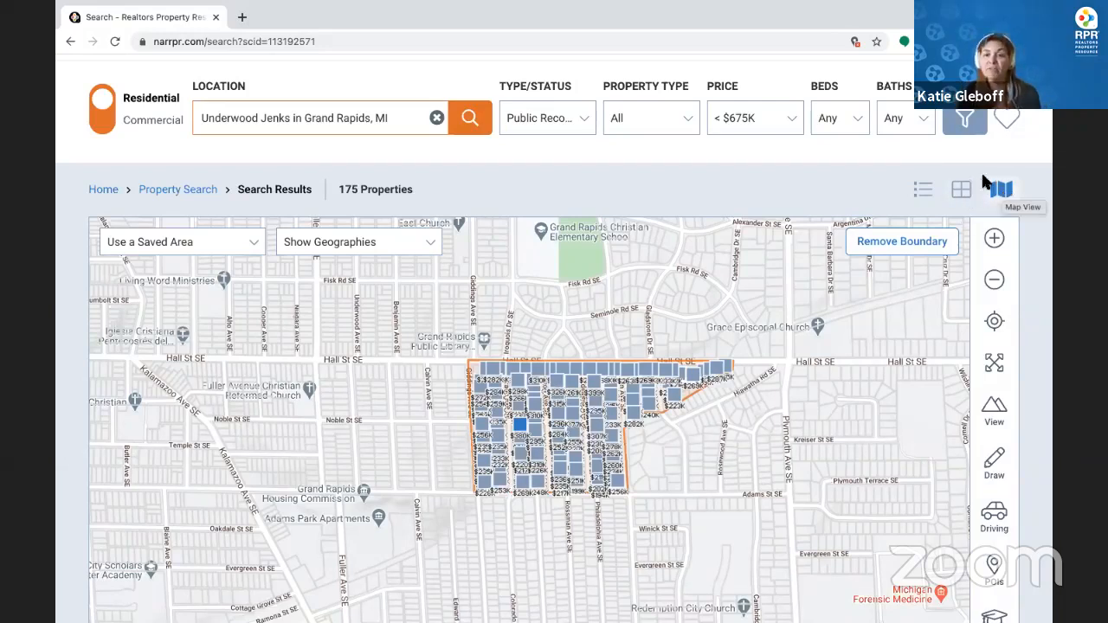
left_click(925, 193)
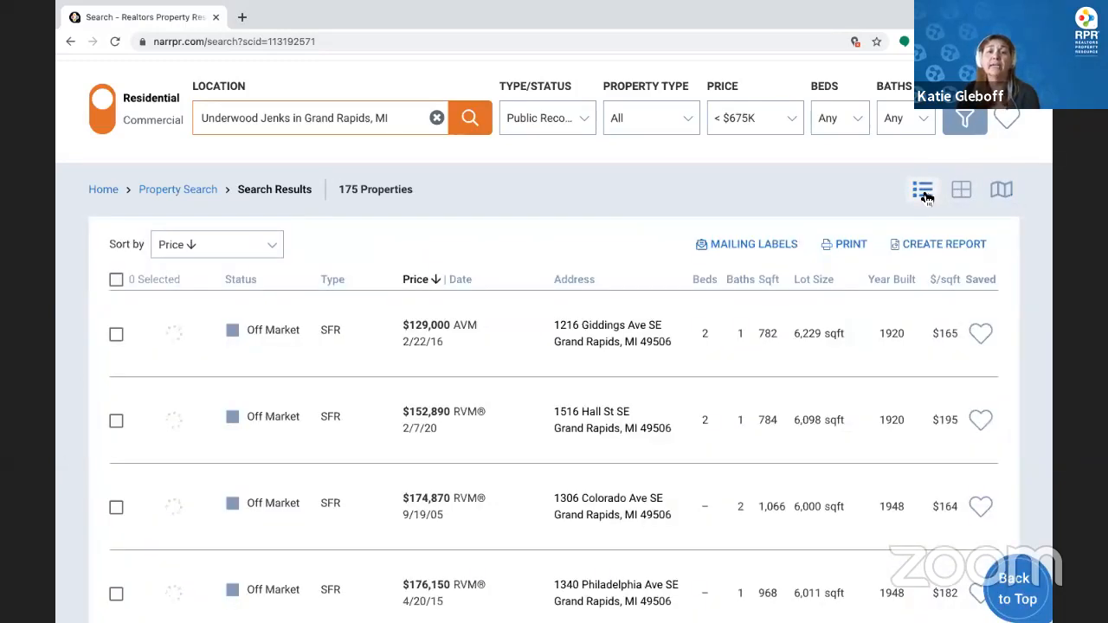
left_click(756, 246)
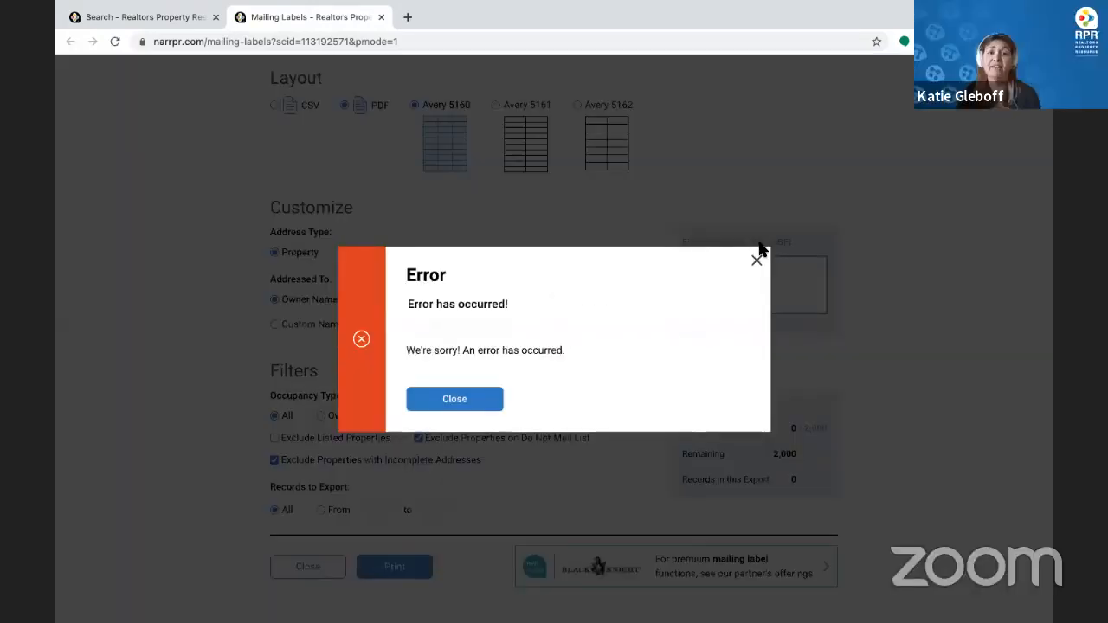
left_click(455, 399)
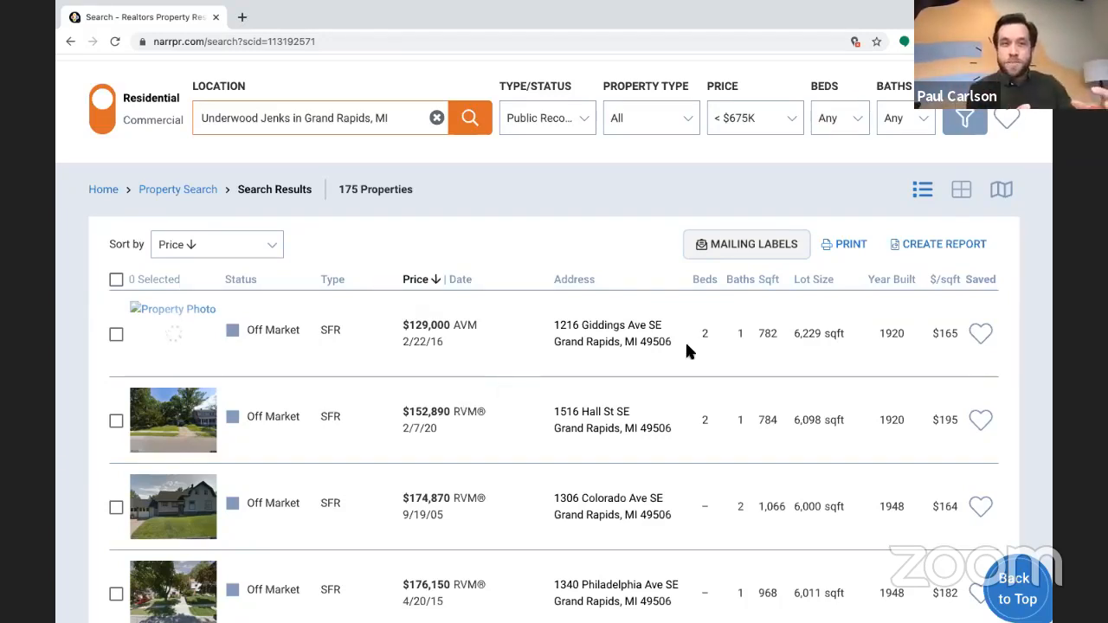
left_click(1002, 191)
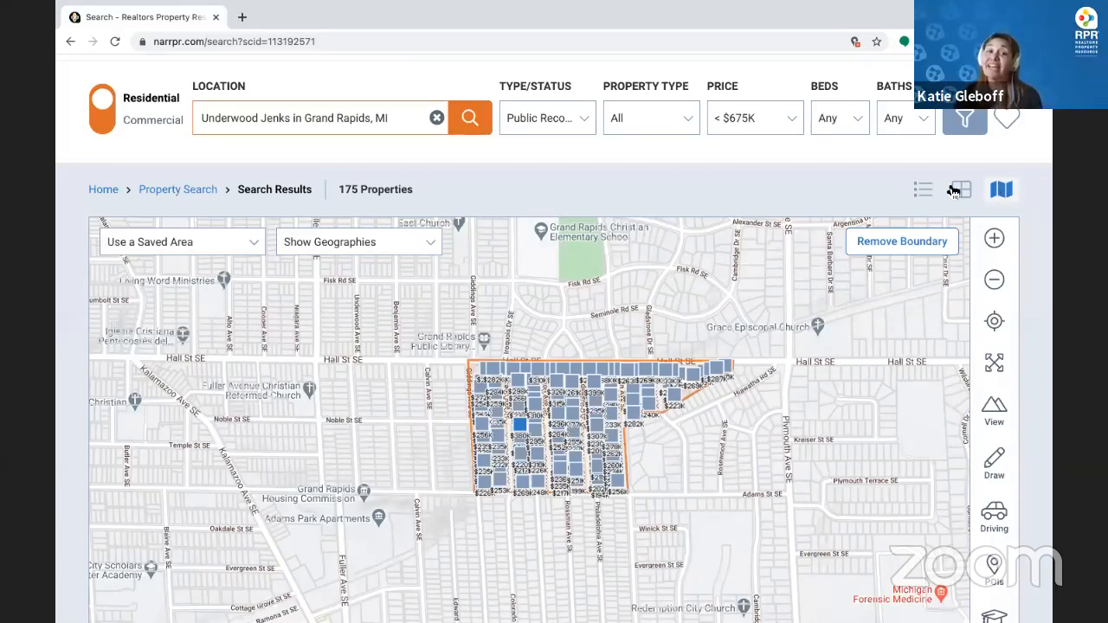
Overlay micro neighborhood boundaries and zoom the map out one level
left_click(374, 247)
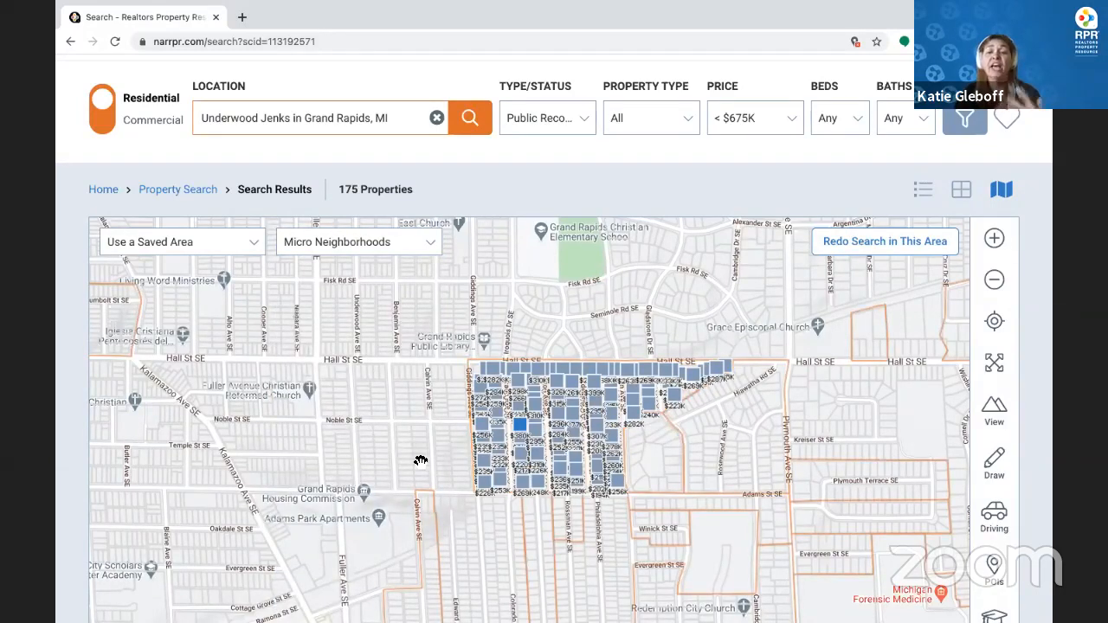
scroll(650, 188, "down", 2)
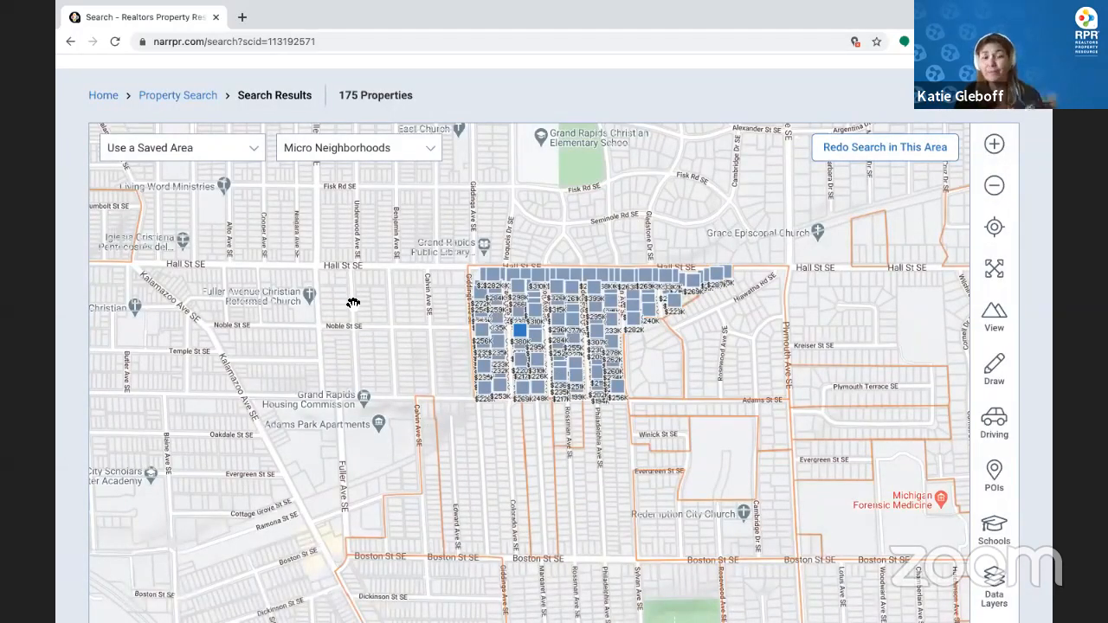
left_click(999, 190)
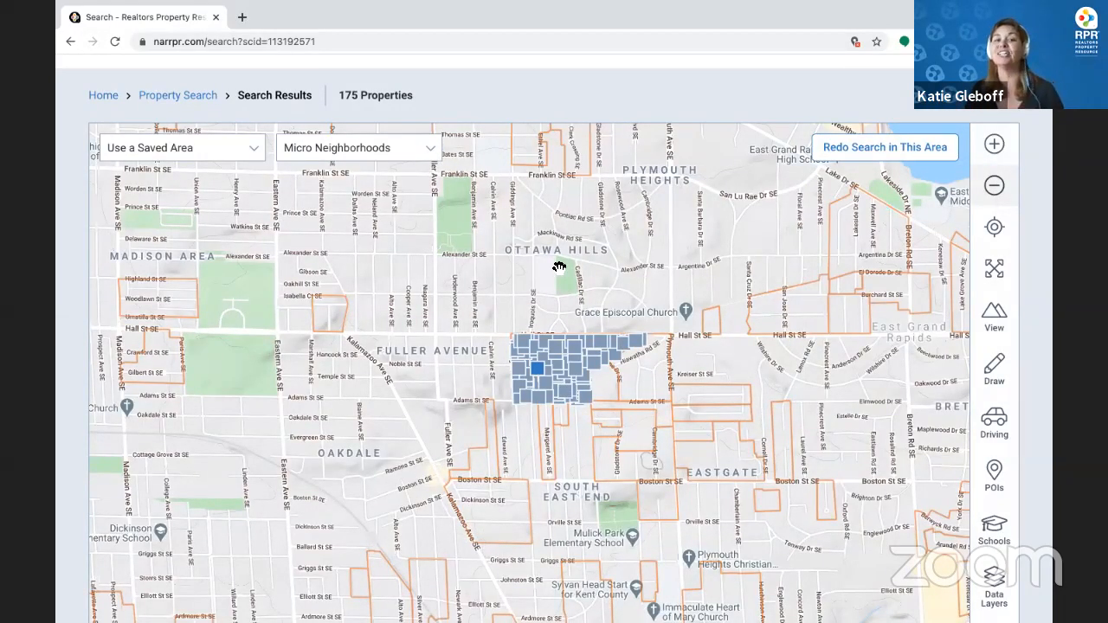
left_click(335, 149)
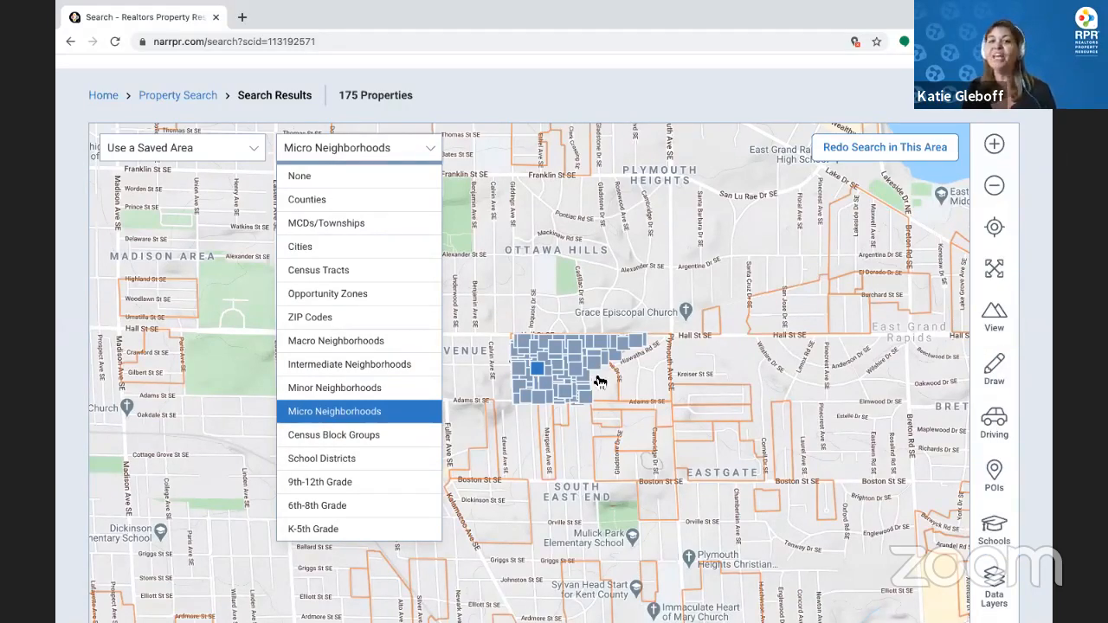
scroll(600, 382, "up", 2)
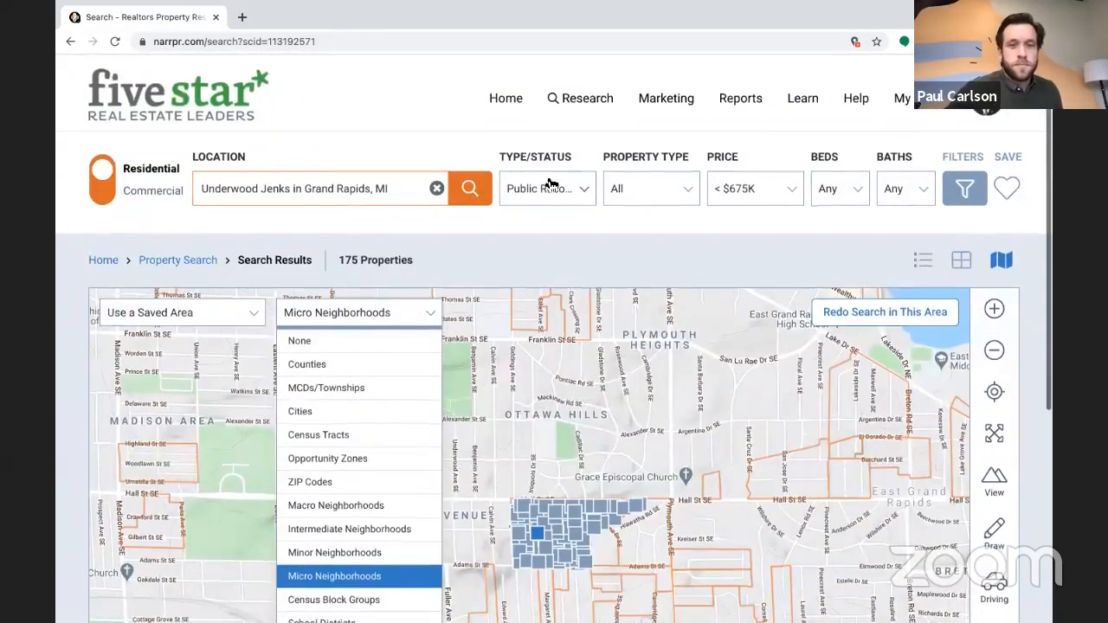
Switch Type/Status from Public Records back to For Sale active listings
left_click(549, 186)
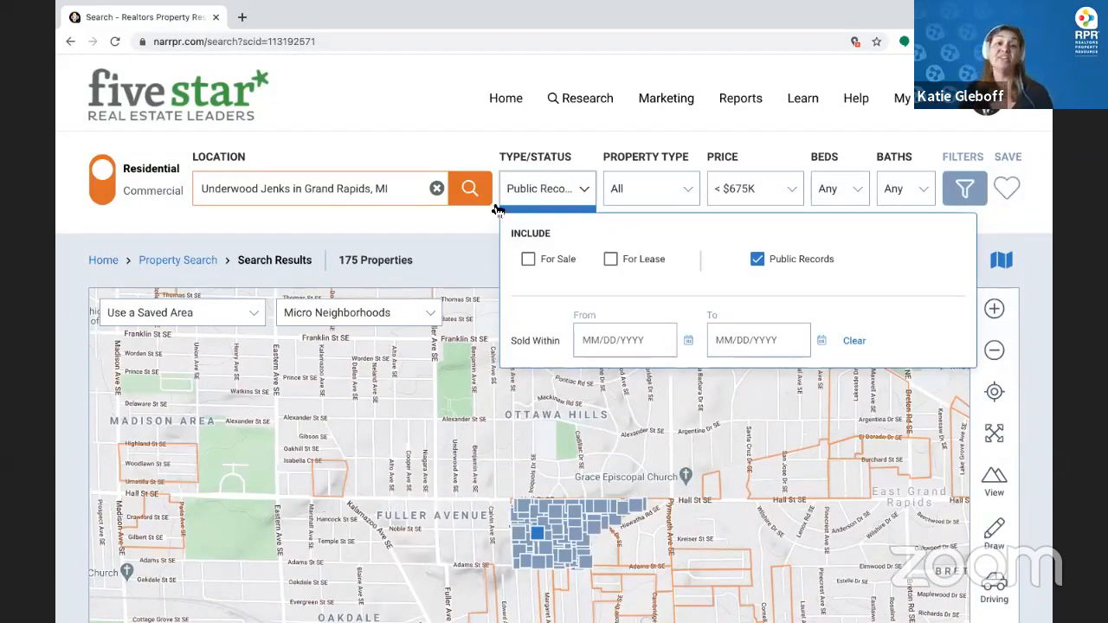
left_click(528, 260)
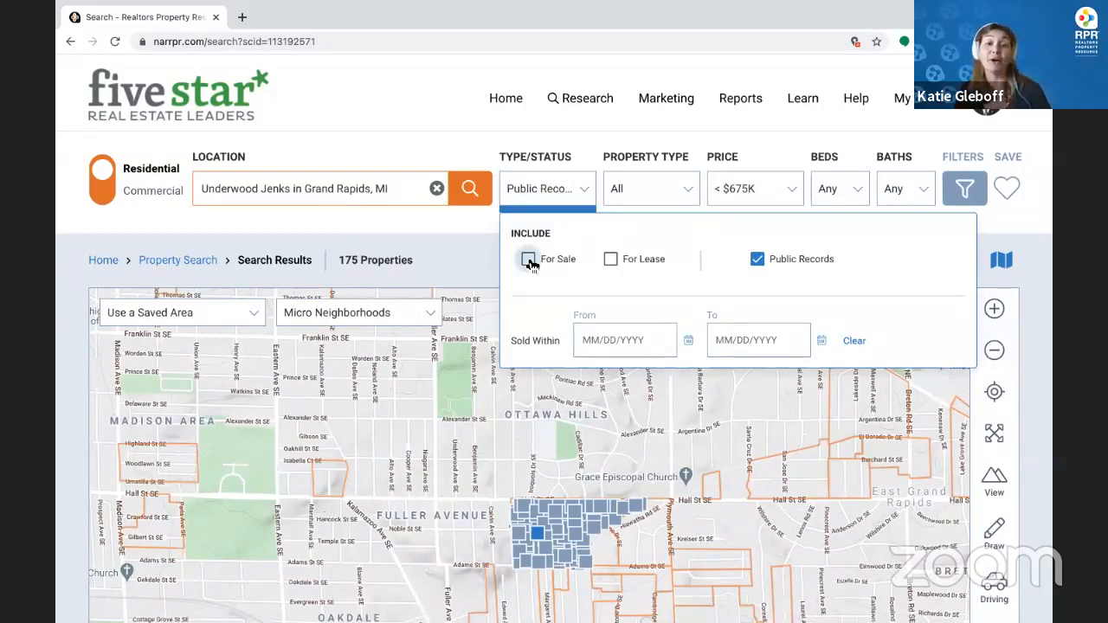
left_click(465, 243)
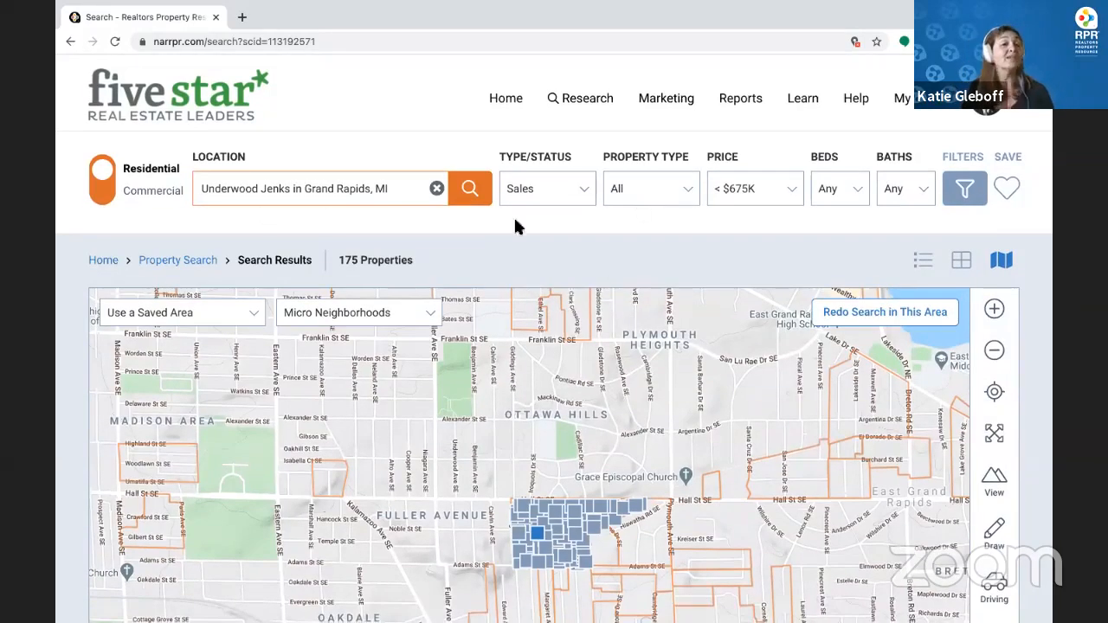
scroll(519, 259, "down", 3)
left_click(313, 167)
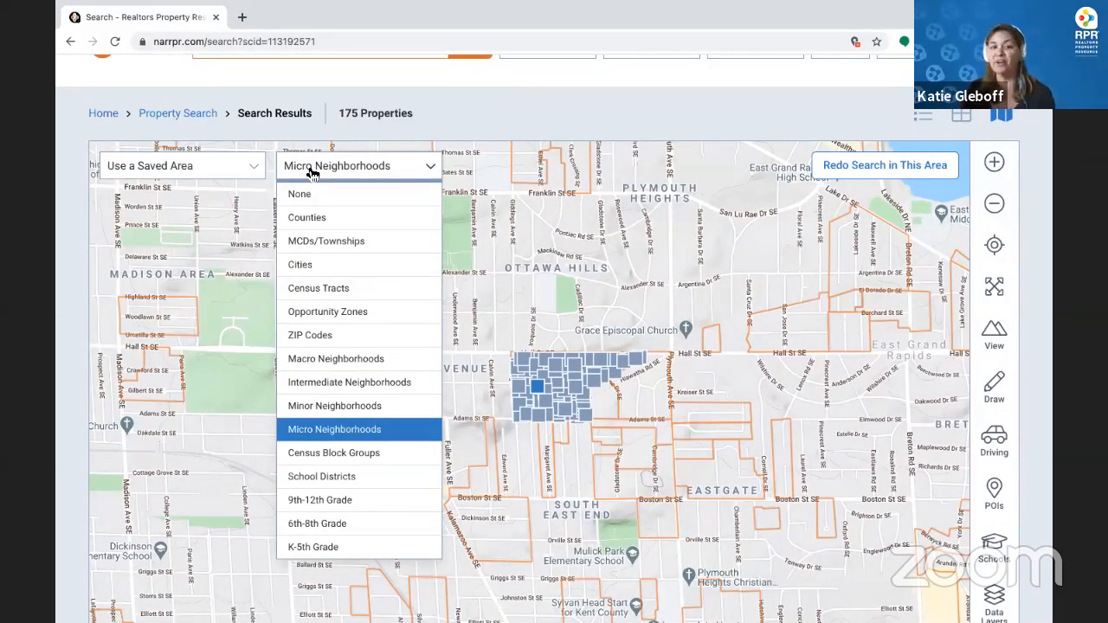
Overlay K-5th Grade school boundaries, zoom out one level and pan toward Michigan Oaks and Cascadia
left_click(357, 546)
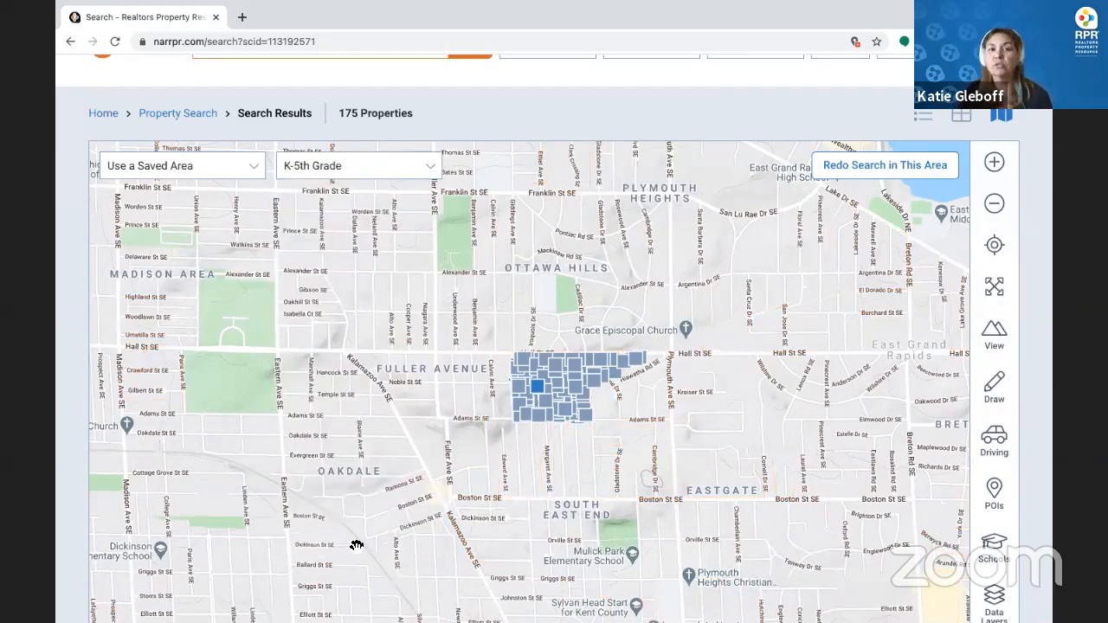
left_click(996, 205)
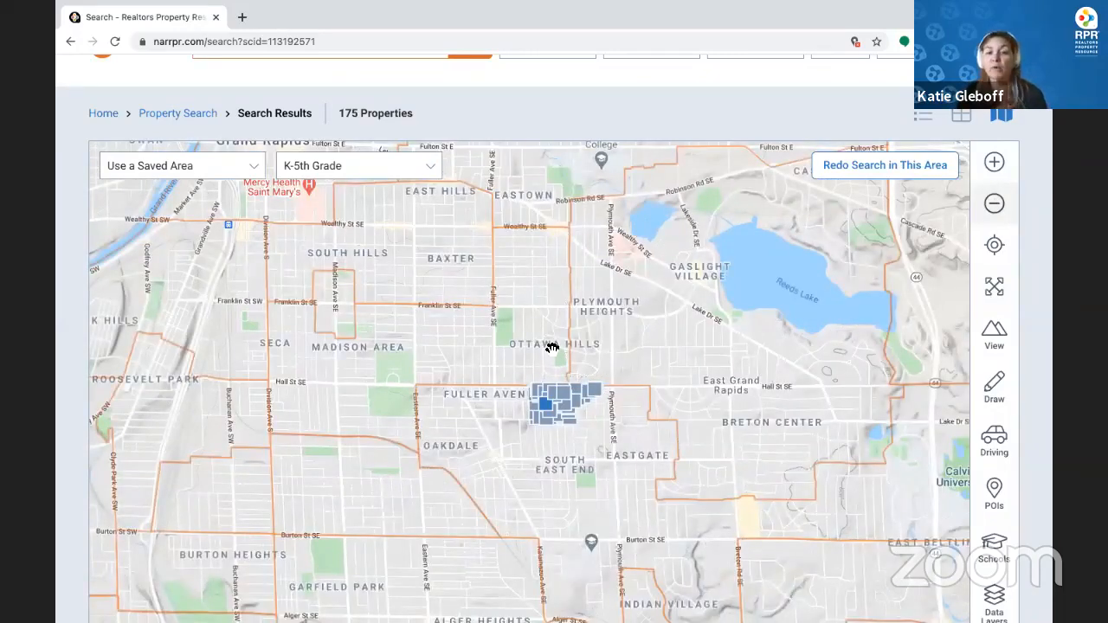
left_click(389, 173)
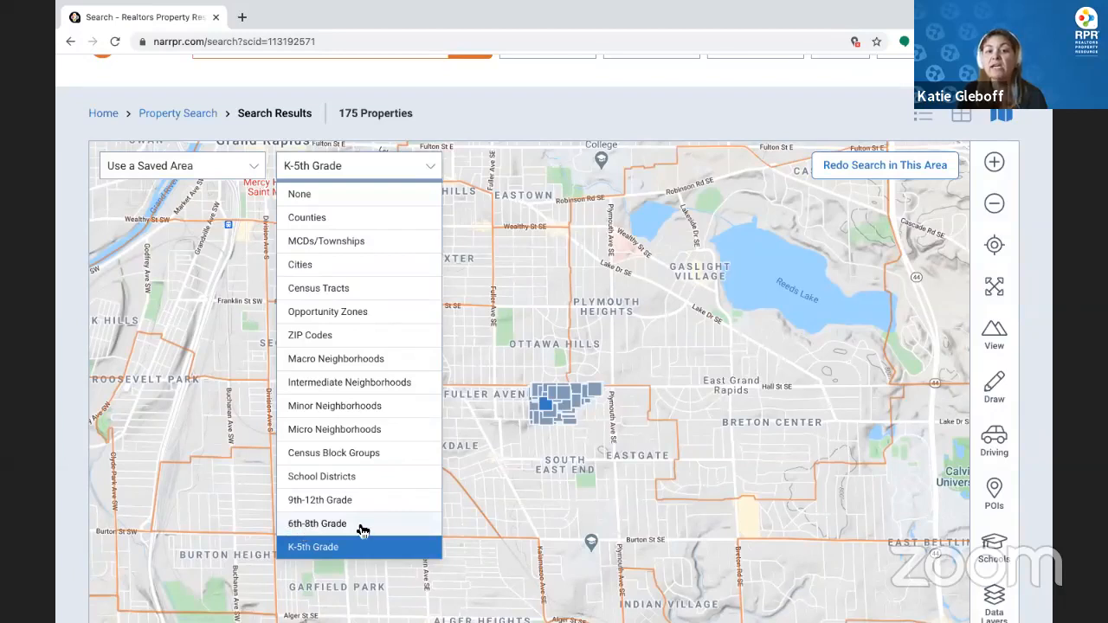
left_click(706, 400)
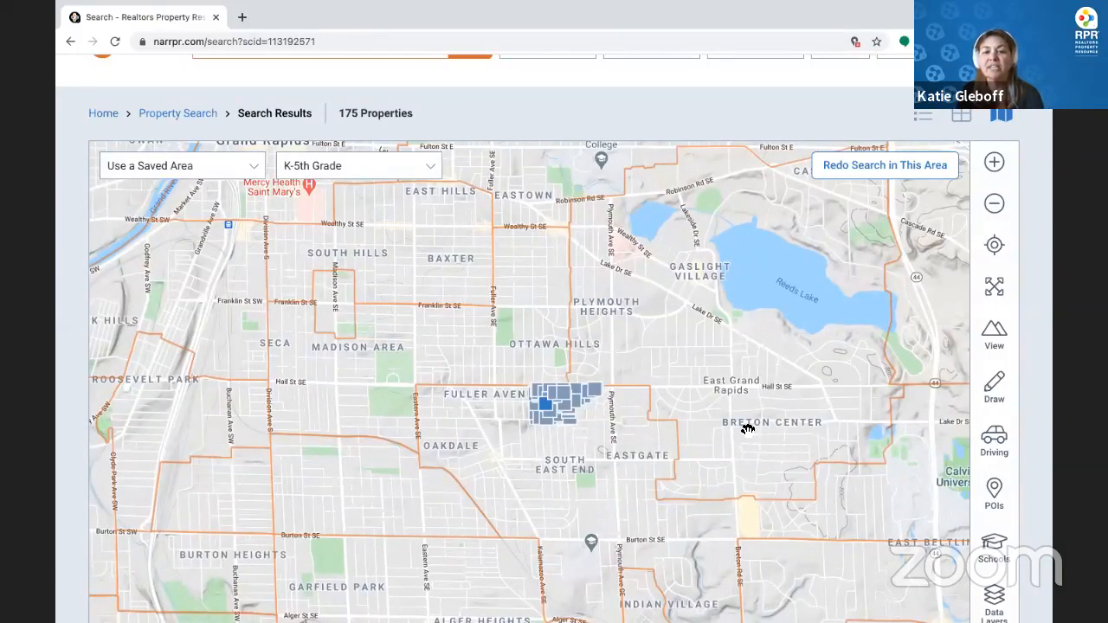
left_click_drag(706, 407, 580, 508)
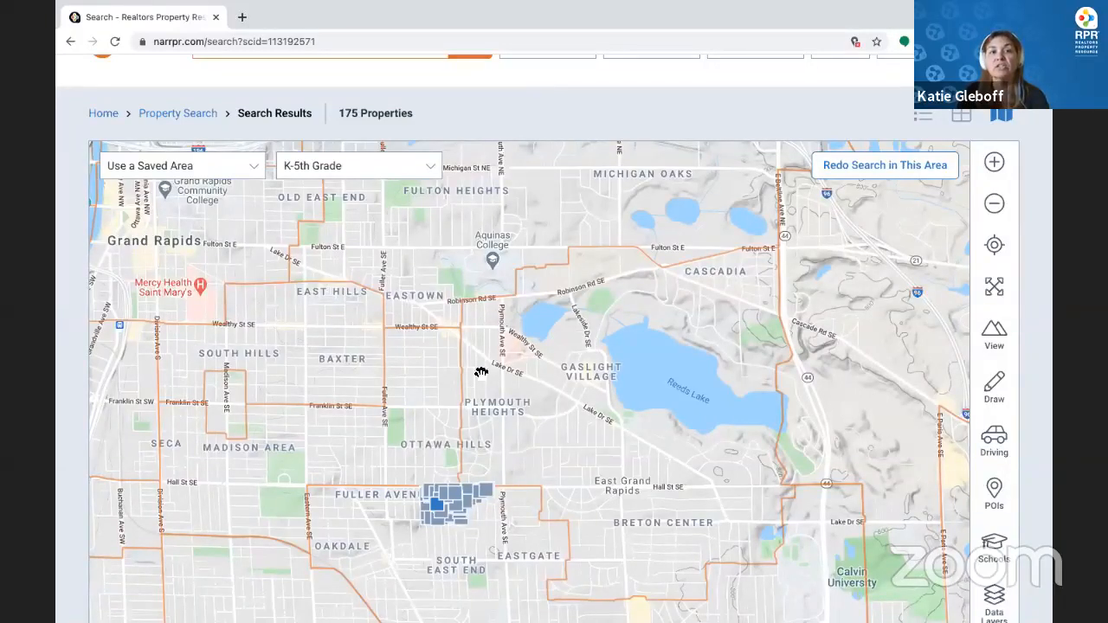
left_click(313, 170)
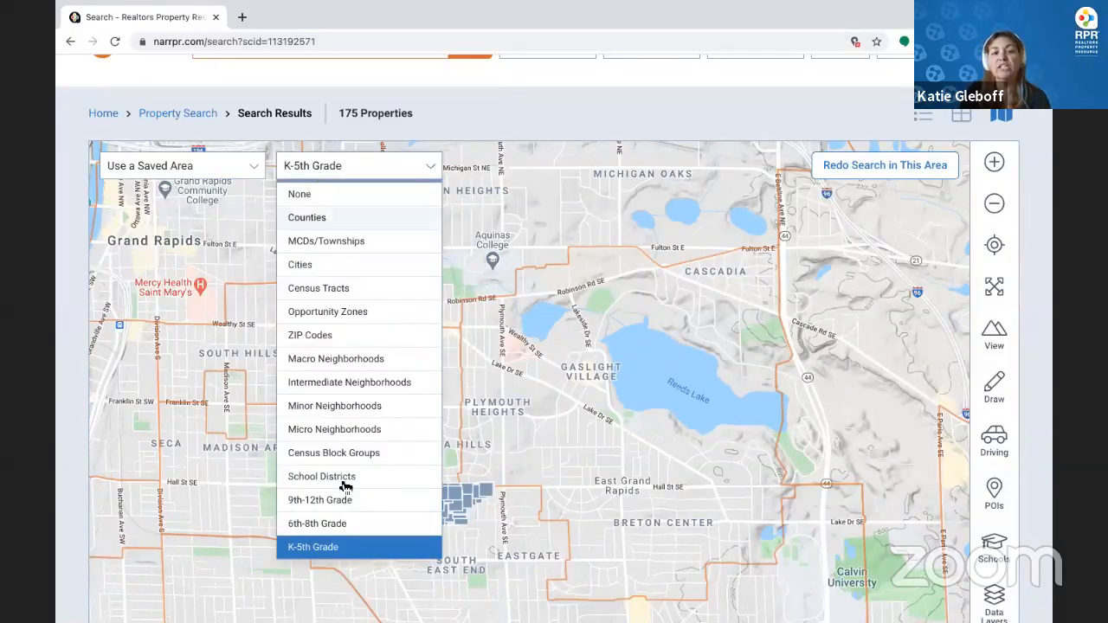
Set the school boundaries to None and expand the map to full screen
left_click(335, 193)
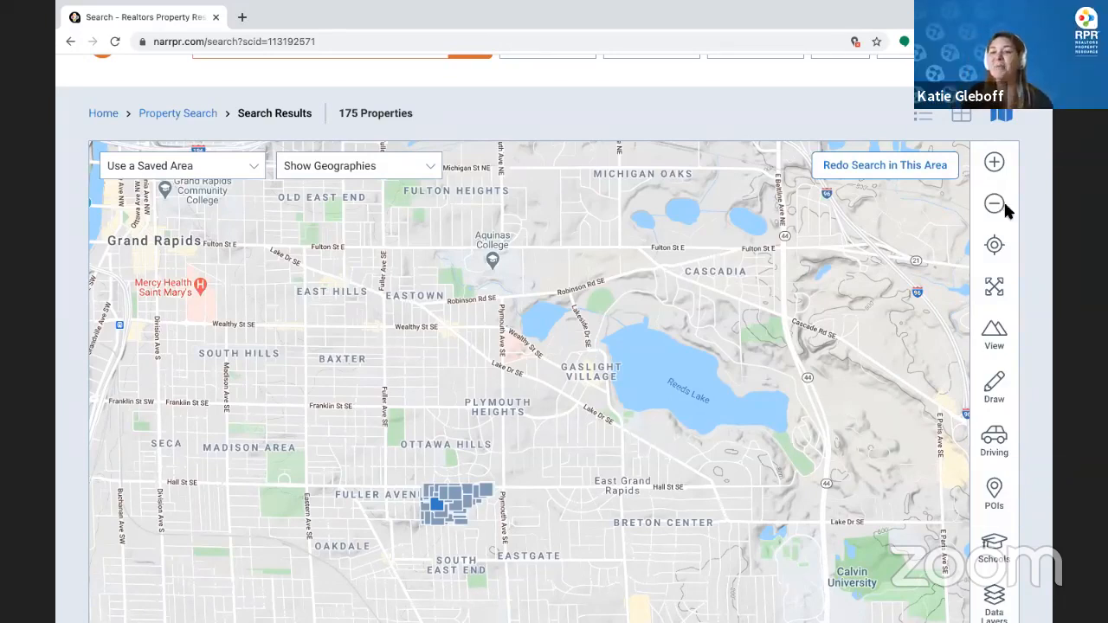
left_click(994, 163)
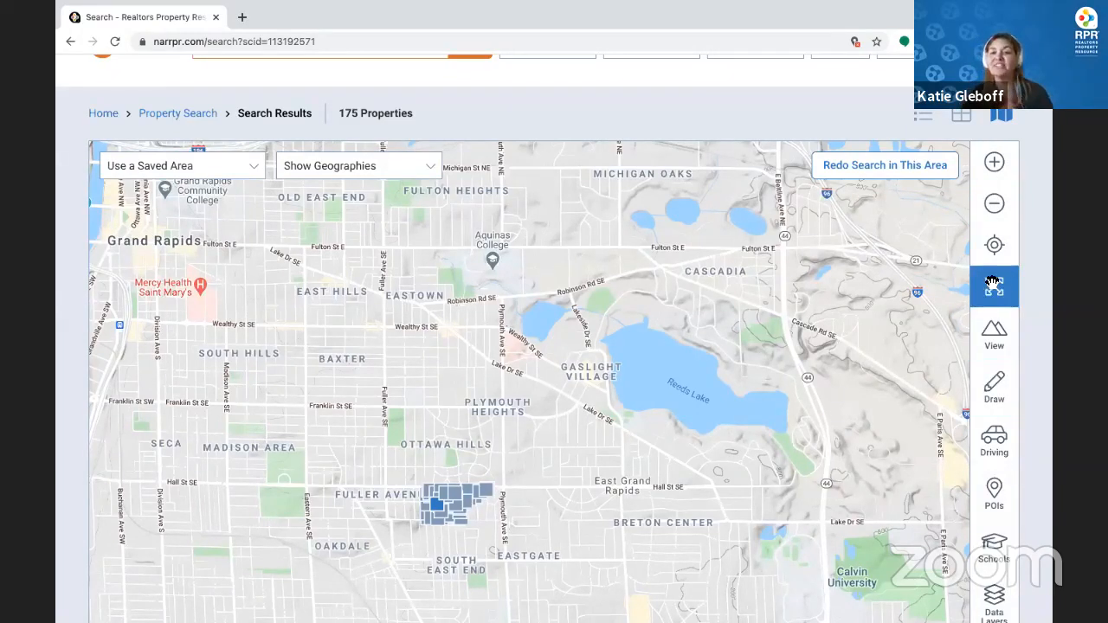
left_click(987, 270)
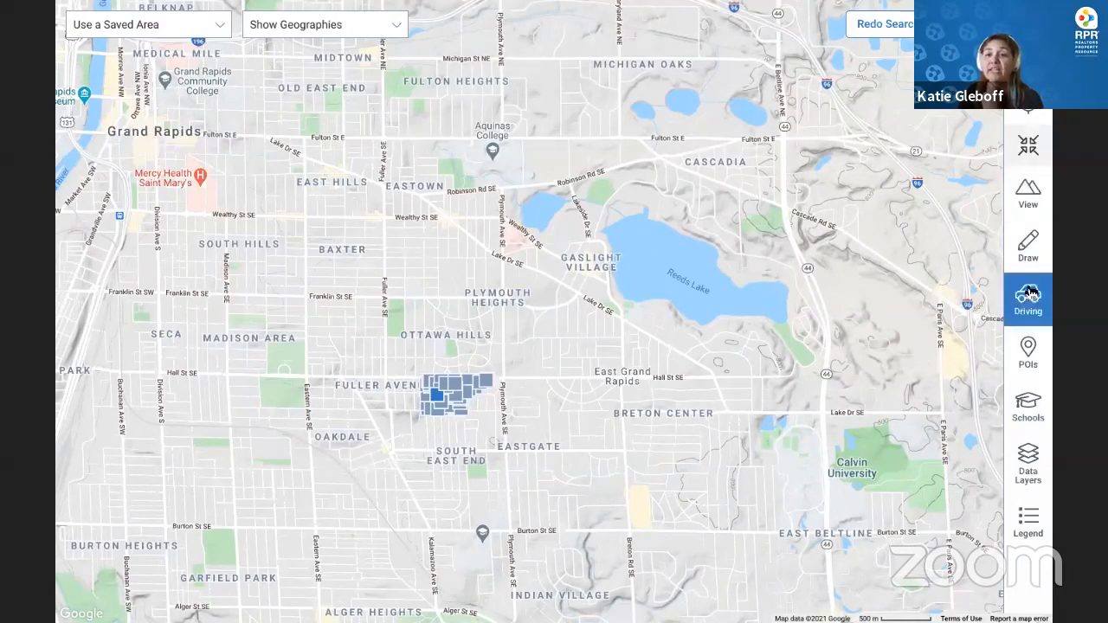
Draw a rectangular custom area around Plymouth Heights and search within it
left_click(1028, 250)
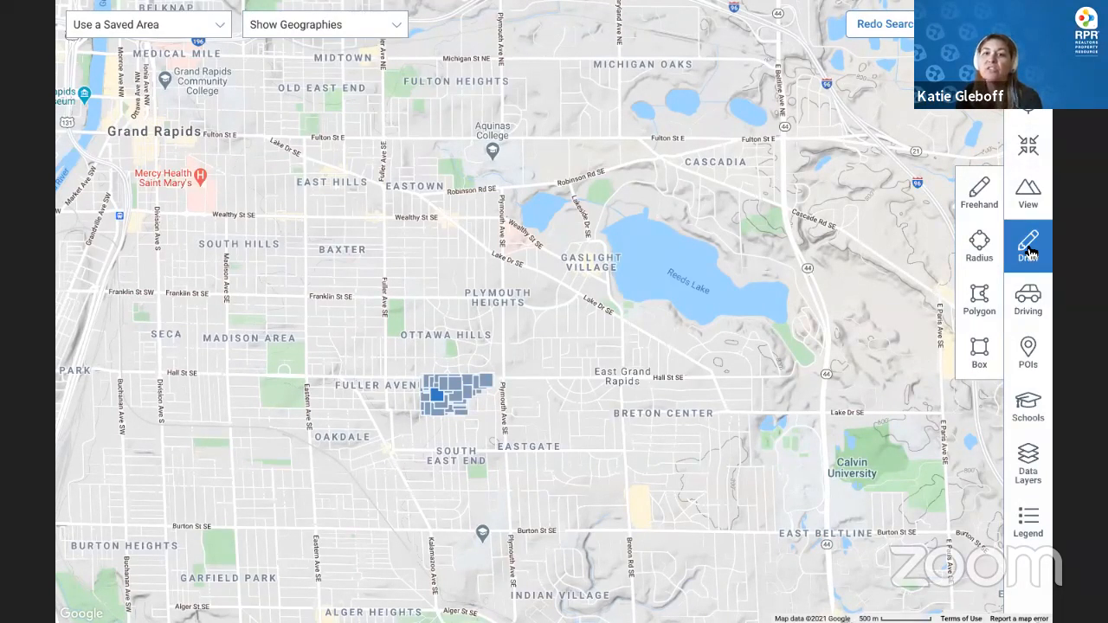
left_click(981, 367)
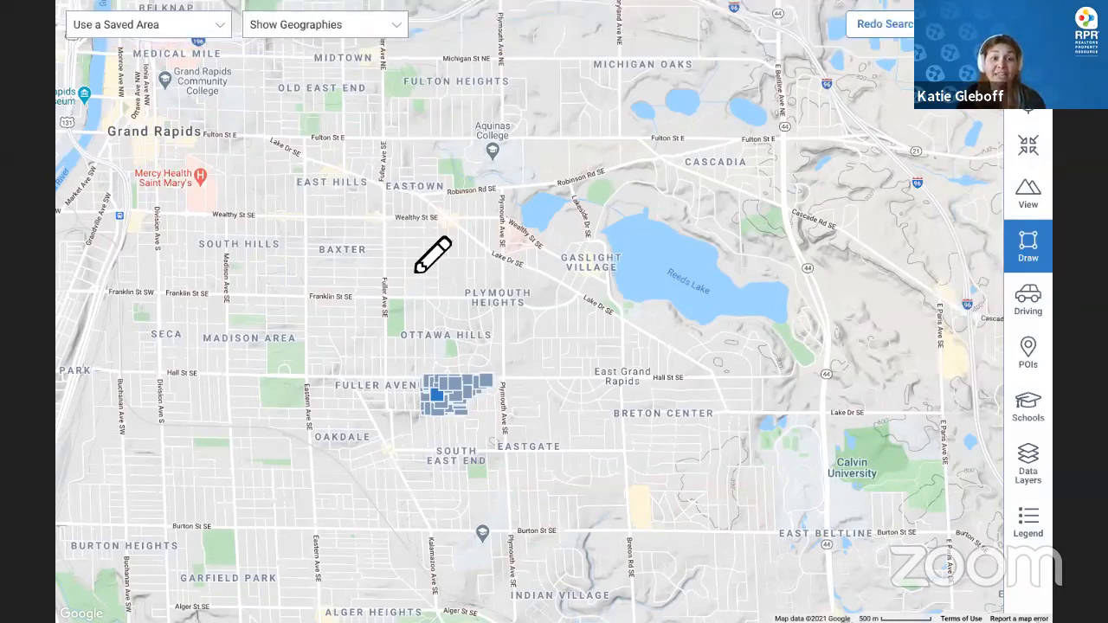
mouse_move(384, 219)
left_mouse_down()
mouse_move(426, 271)
mouse_move(505, 298)
left_mouse_up()
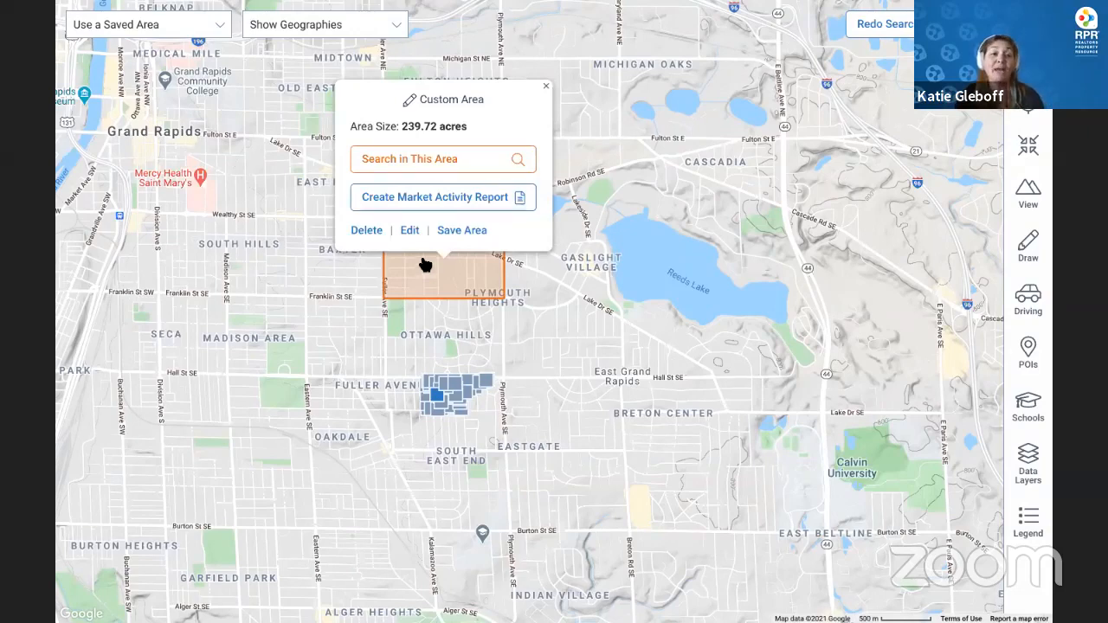
left_click(442, 161)
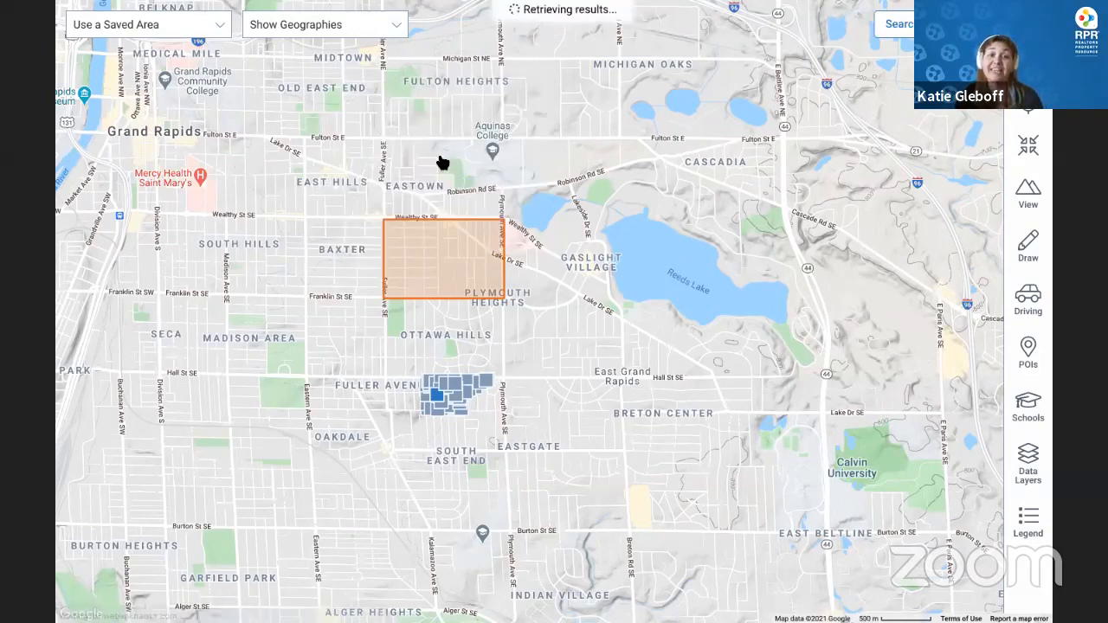
Stretch the rectangle southeast to Eastgate and Breton Center, enlarging it to 1,648.04 acres
left_click(445, 252)
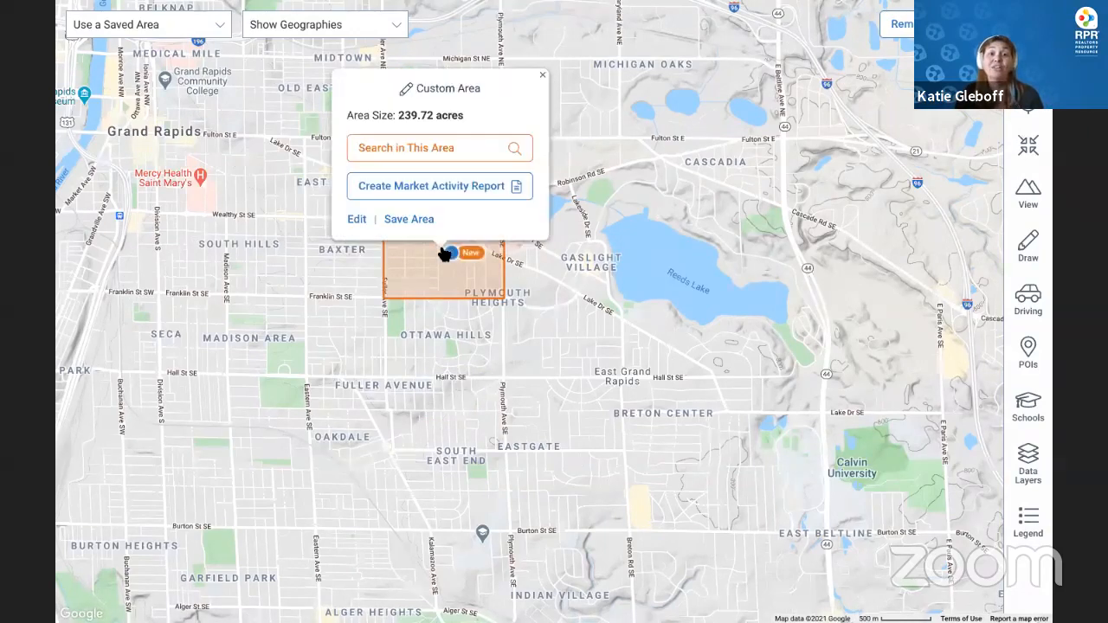
left_click(358, 218)
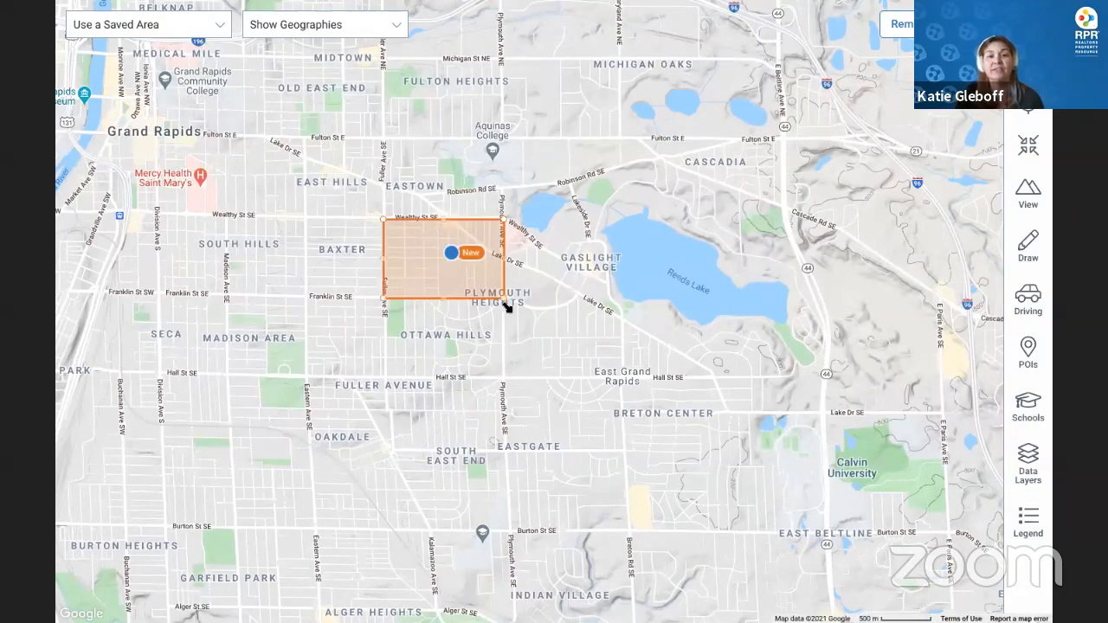
left_click_drag(509, 303, 665, 459)
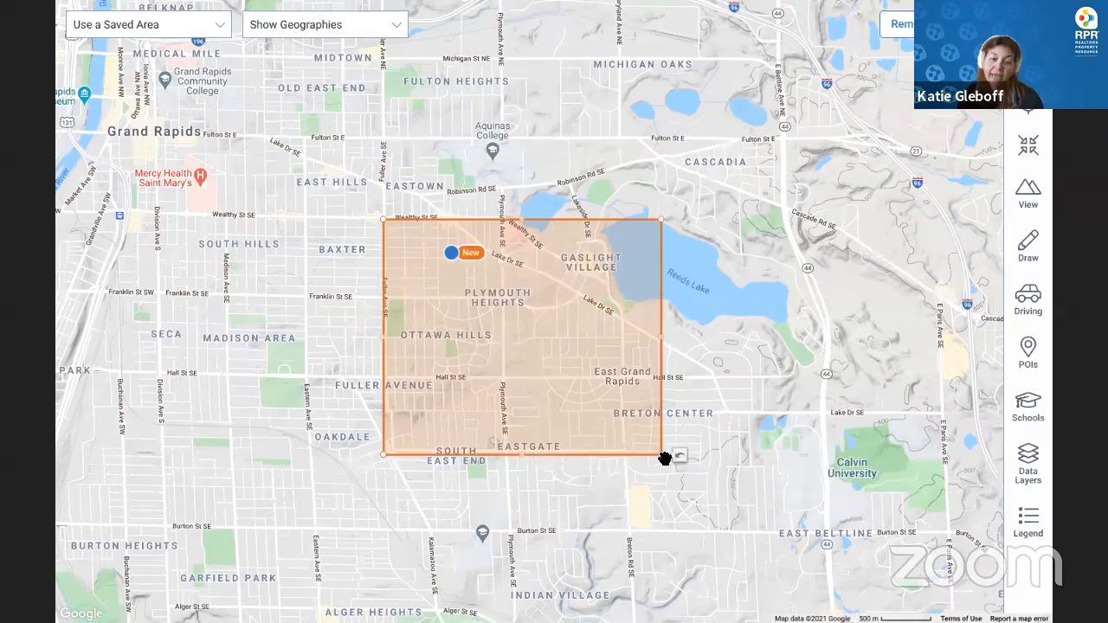
left_click(636, 349)
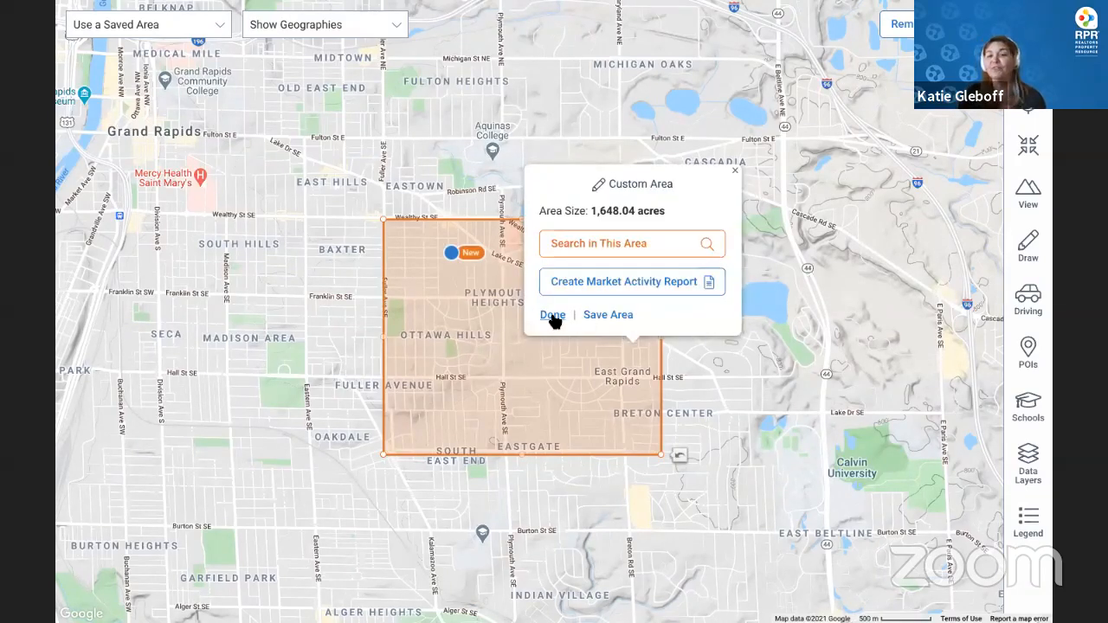
Draw a 1.56-mile radius circle centred on Reeds Lake, make it editable and pan east
left_click(735, 169)
left_click(1028, 247)
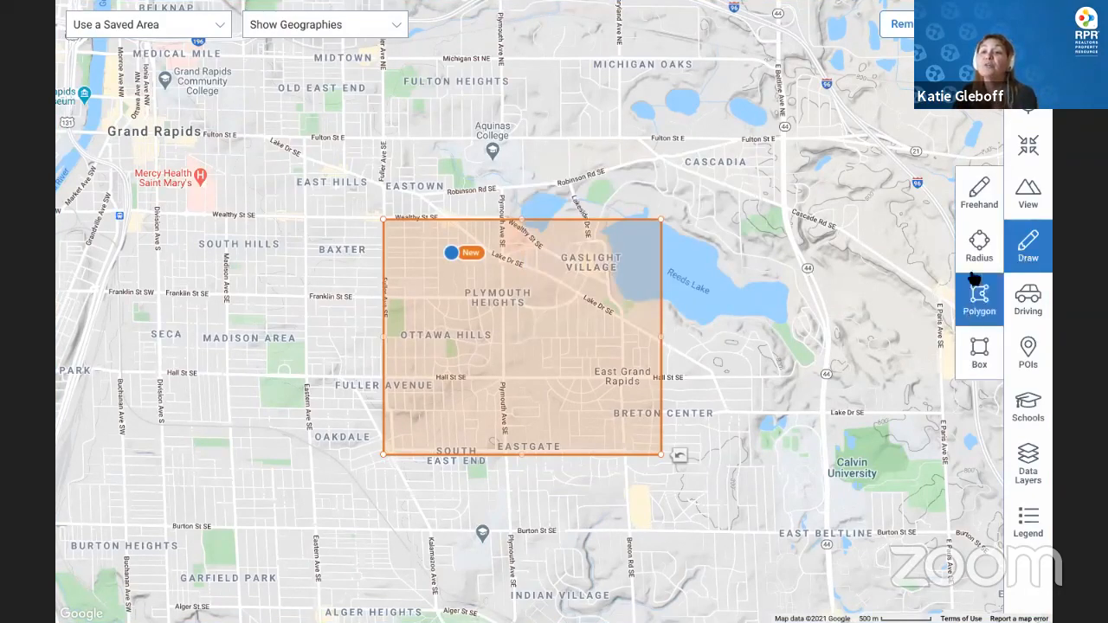
left_click(979, 247)
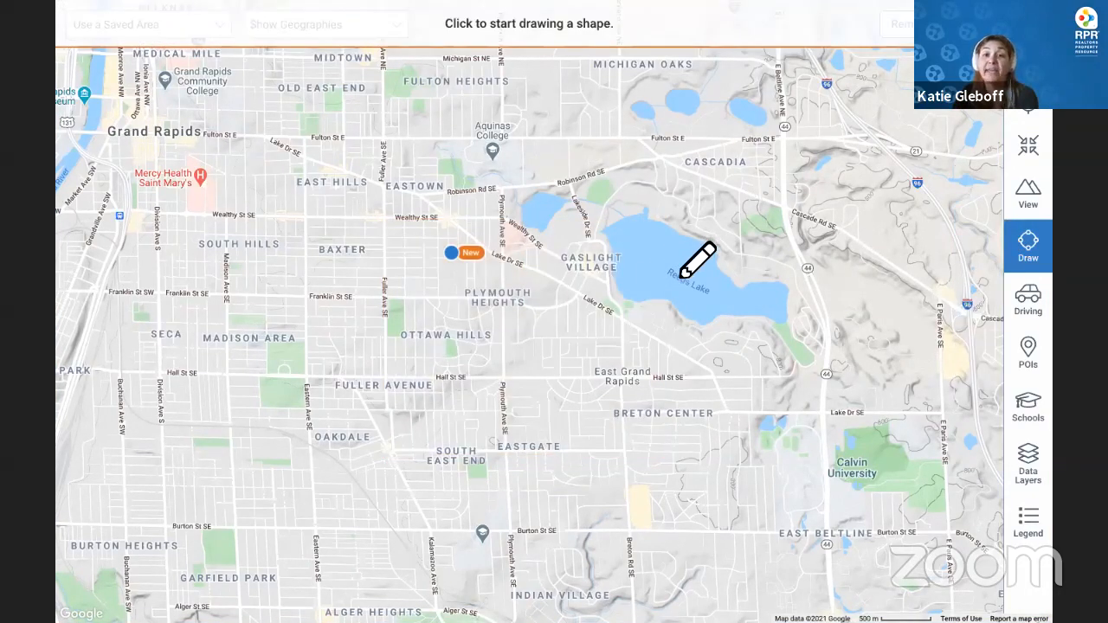
left_click_drag(680, 272, 433, 297)
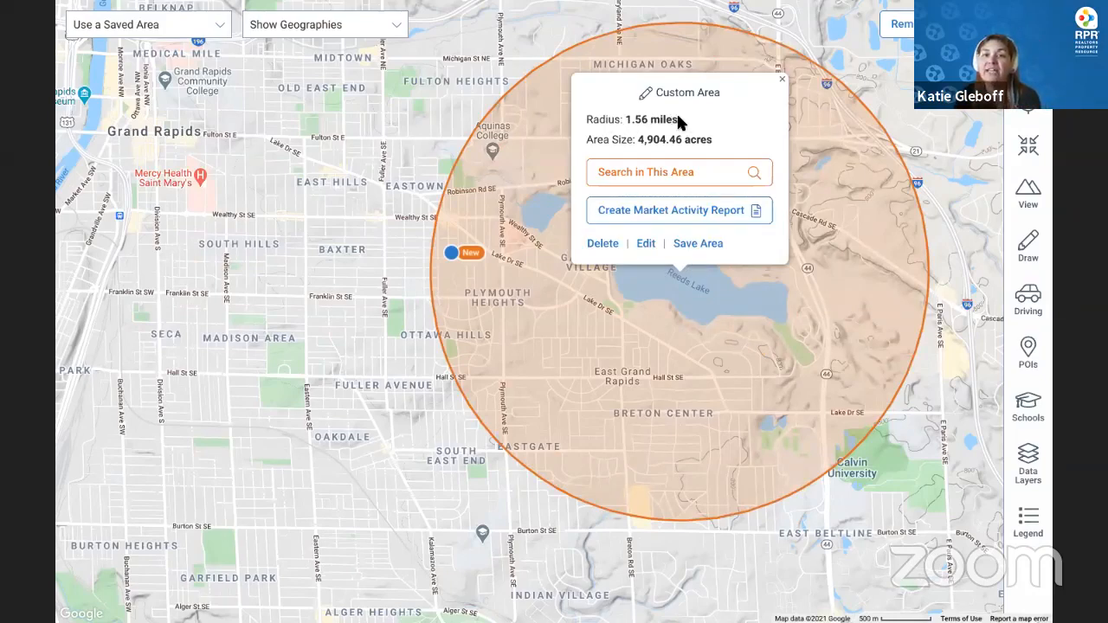
left_click_drag(678, 121, 585, 124)
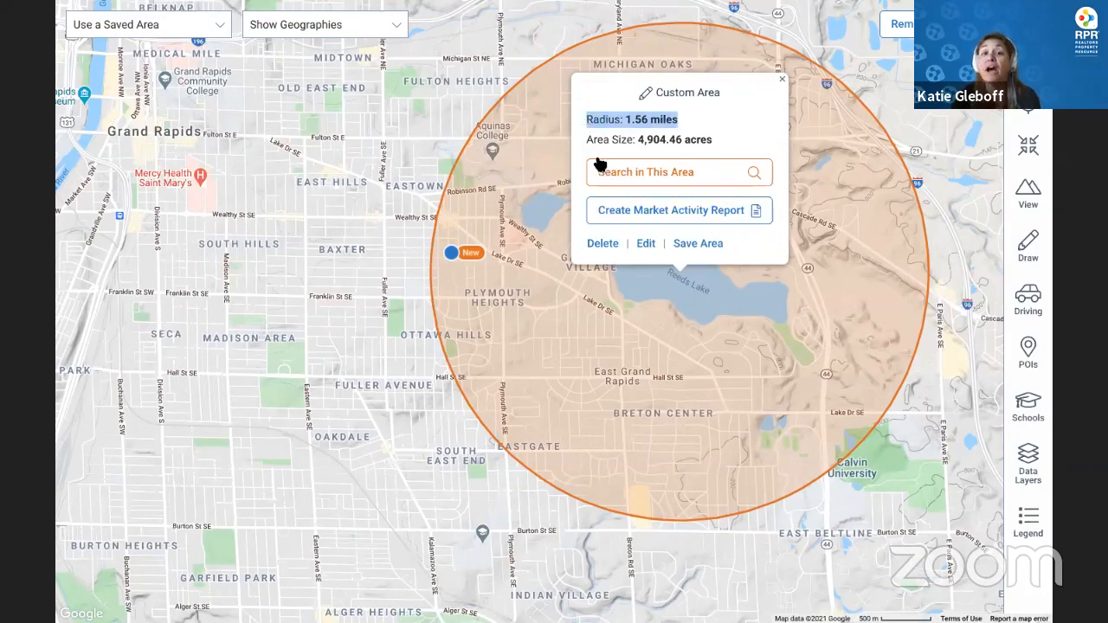
left_click(646, 246)
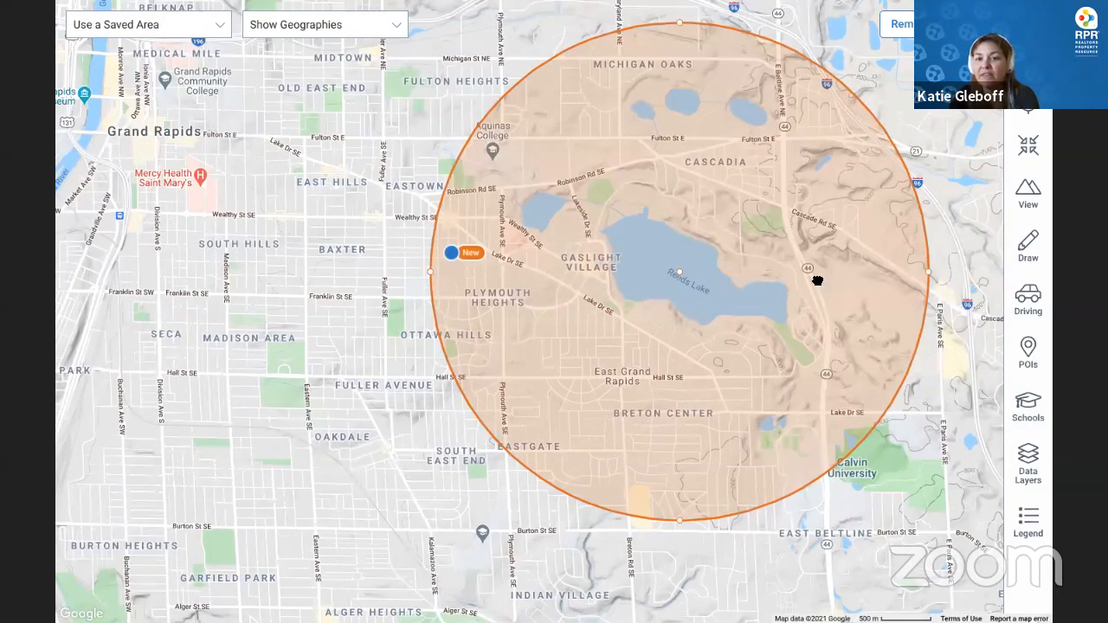
left_click_drag(817, 278, 597, 293)
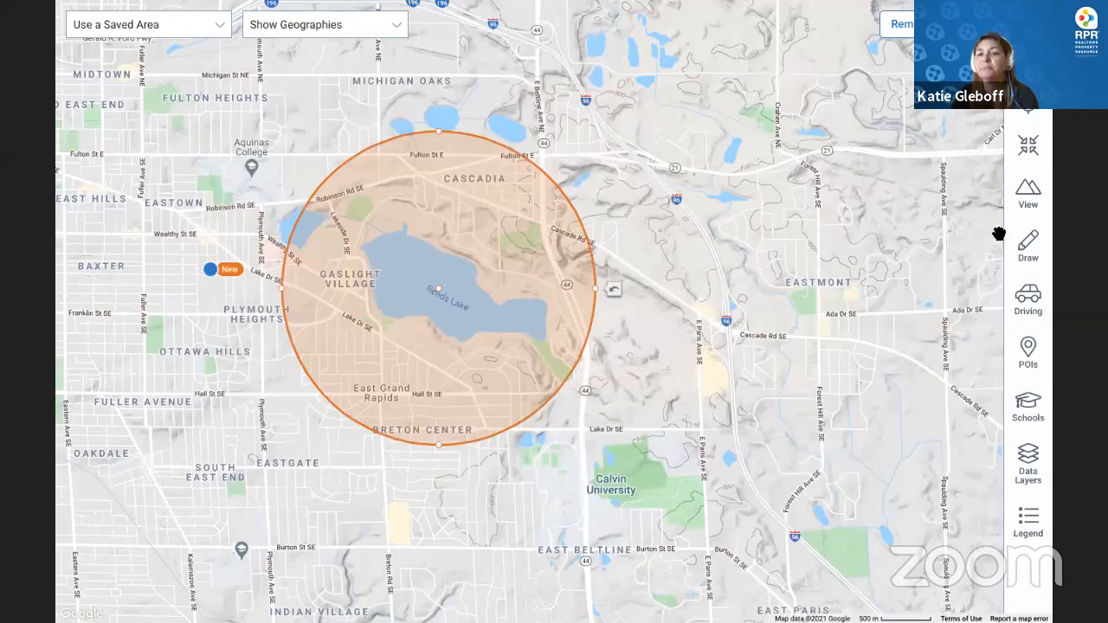
Draw a 1,756.93-acre polygon from Cascadia east to E Paris Ave, enclosing Reeds Lake and Gaslight Village
left_click(1032, 247)
left_click(984, 296)
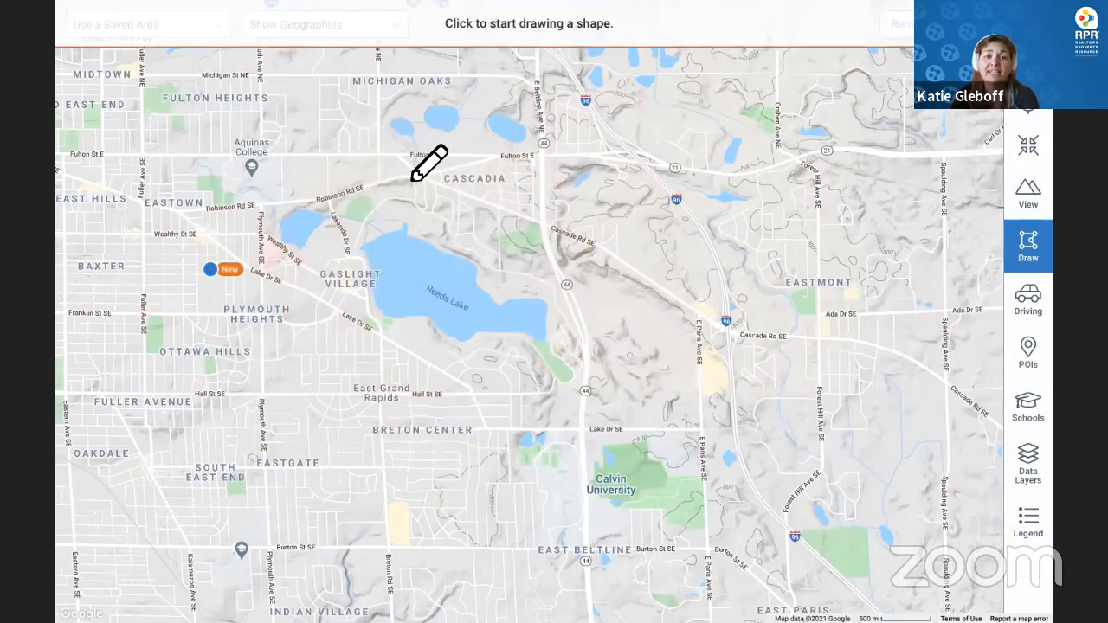
left_click(412, 177)
left_click(716, 243)
left_click(718, 452)
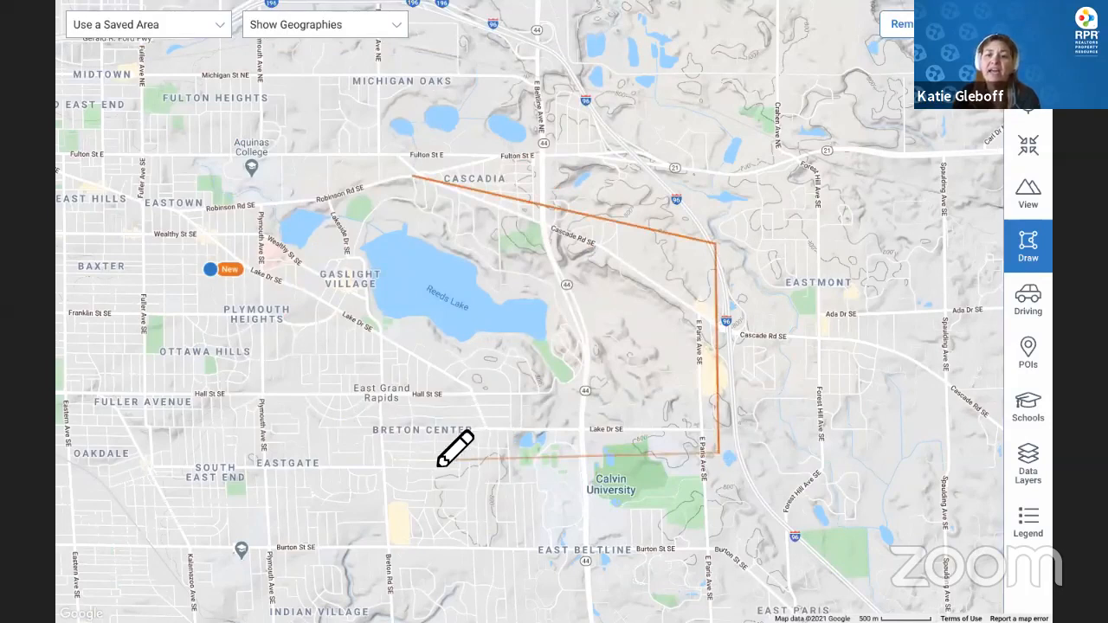
left_click(629, 367)
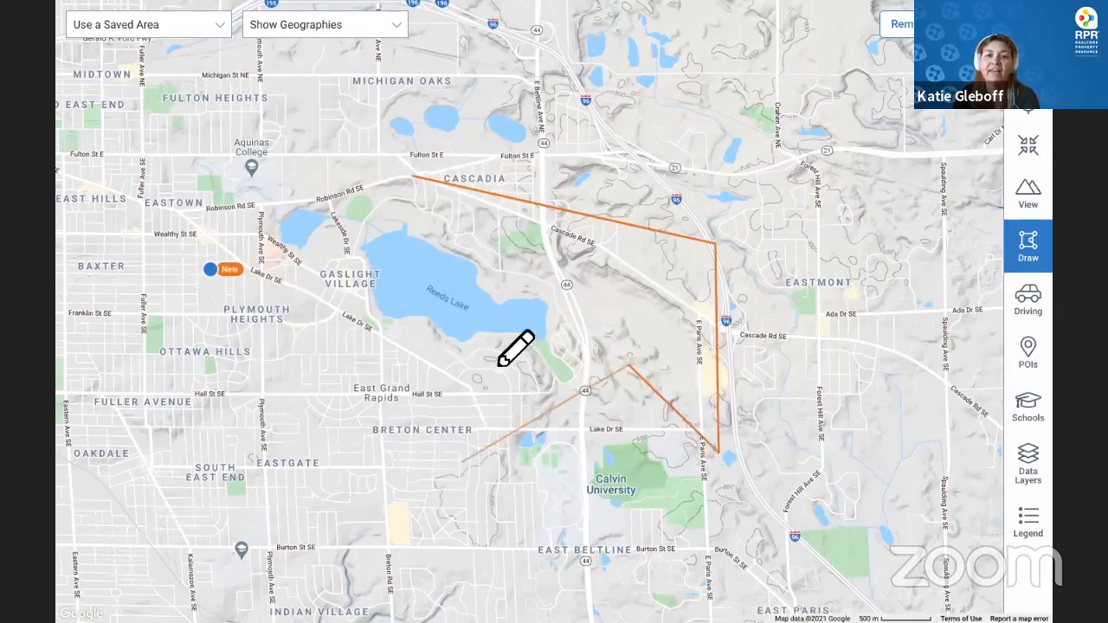
left_click(463, 461)
left_click(500, 326)
left_click(283, 377)
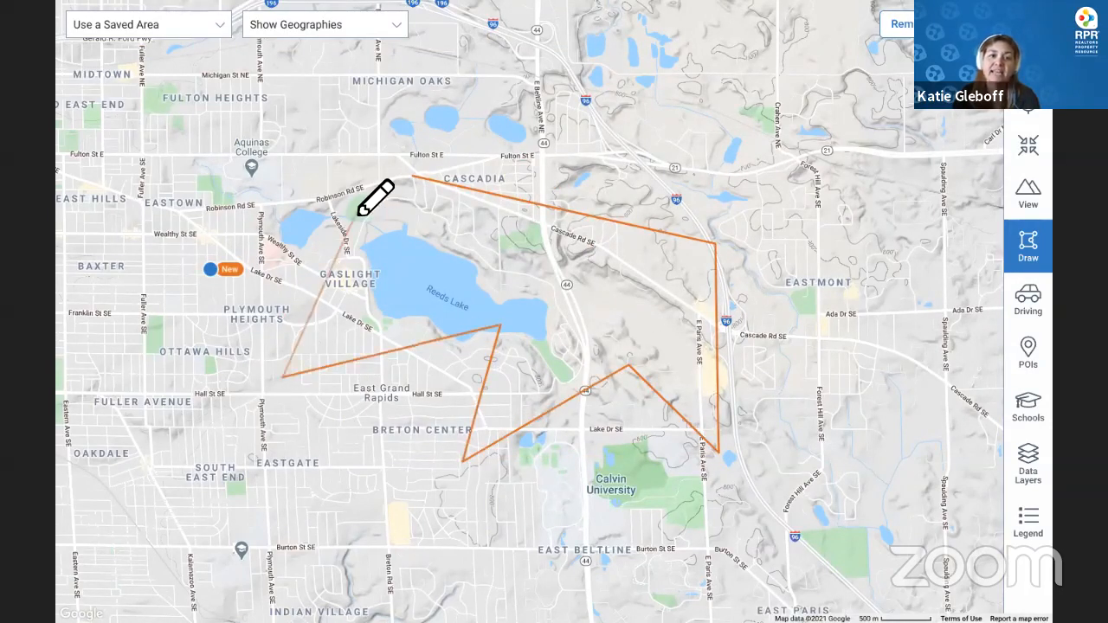
left_click(358, 209)
left_click(412, 178)
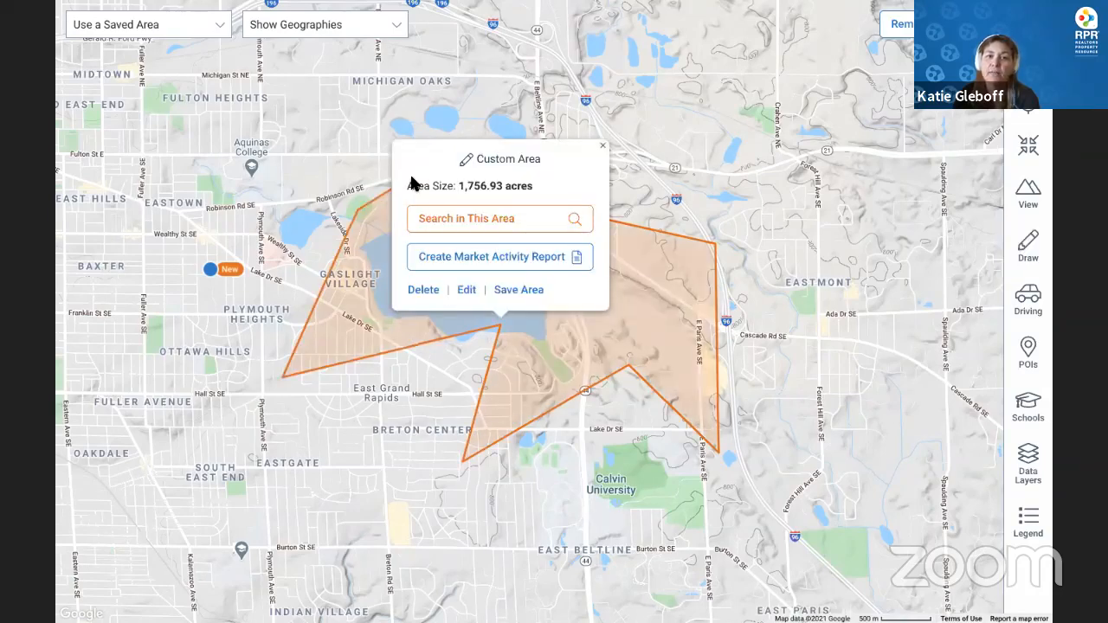
left_click(601, 146)
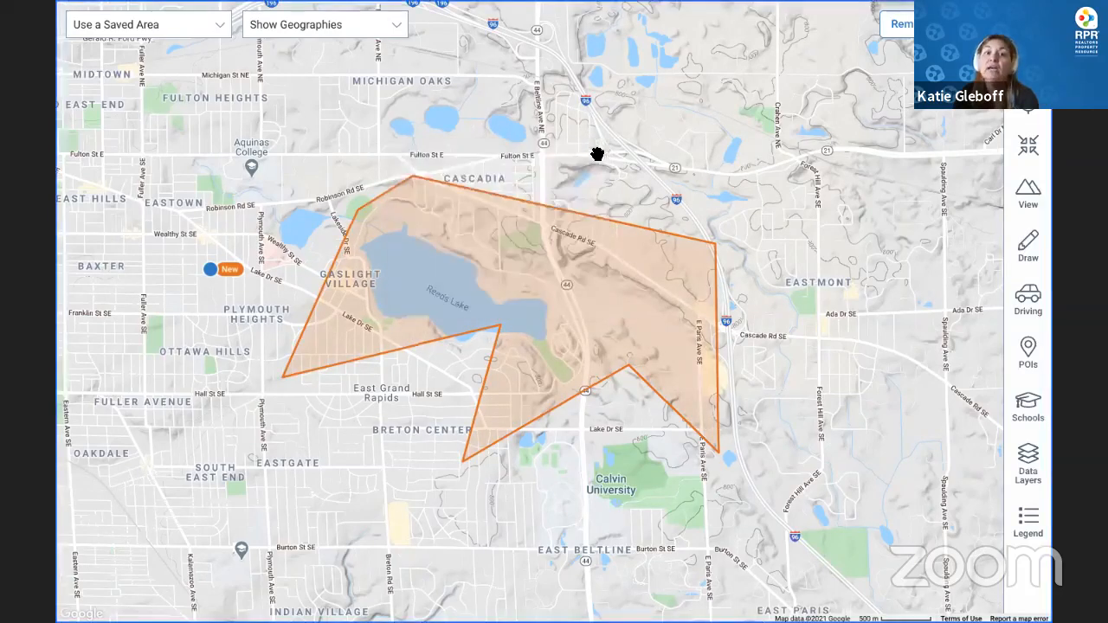
left_click(1037, 248)
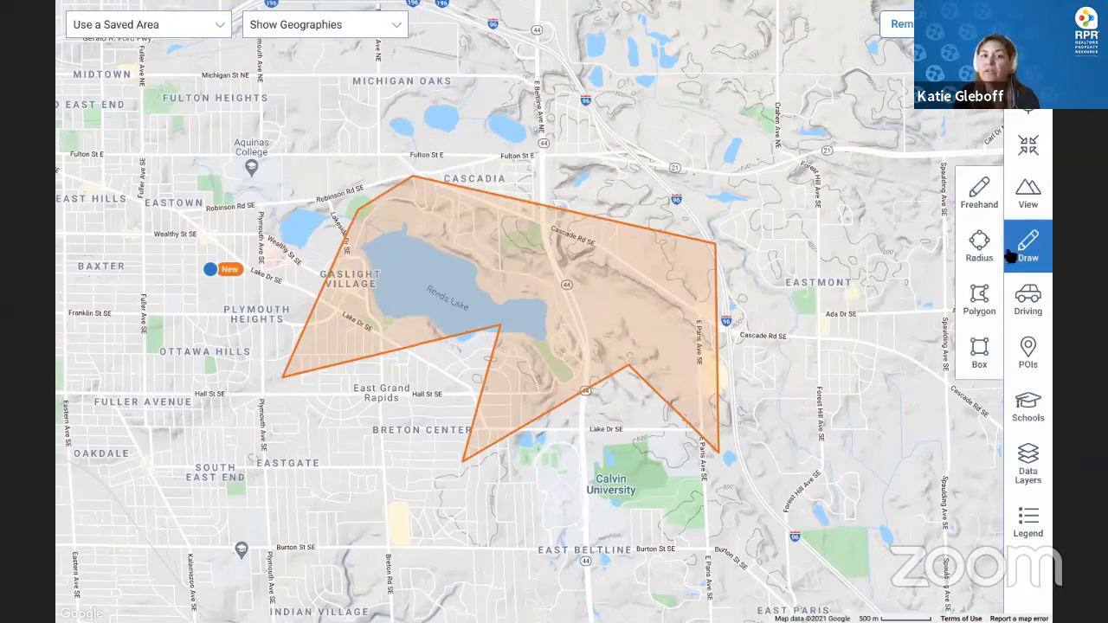
Trace a 597.63-acre freehand outline around Reeds Lake and search it, finding no properties
left_click(990, 197)
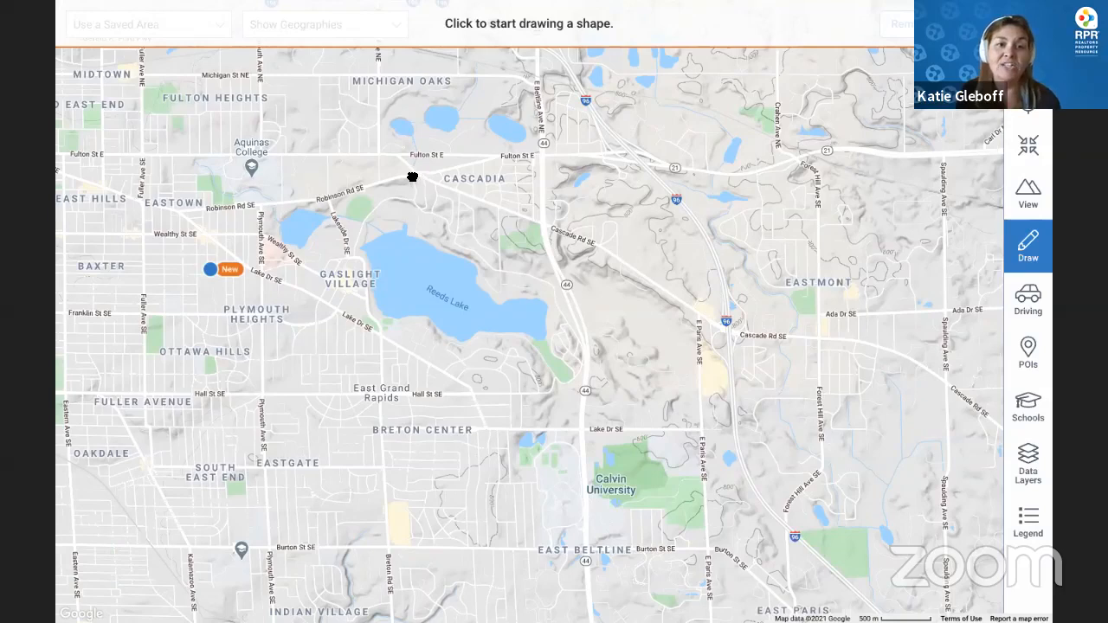
mouse_move(412, 177)
left_mouse_down()
mouse_move(421, 216)
mouse_move(479, 239)
mouse_move(561, 310)
mouse_move(567, 332)
mouse_move(554, 338)
mouse_move(573, 369)
mouse_move(558, 384)
mouse_move(538, 391)
mouse_move(511, 358)
mouse_move(477, 352)
mouse_move(455, 368)
mouse_move(433, 366)
mouse_move(390, 341)
mouse_move(358, 230)
mouse_move(373, 210)
mouse_move(417, 202)
left_mouse_up()
left_click(464, 182)
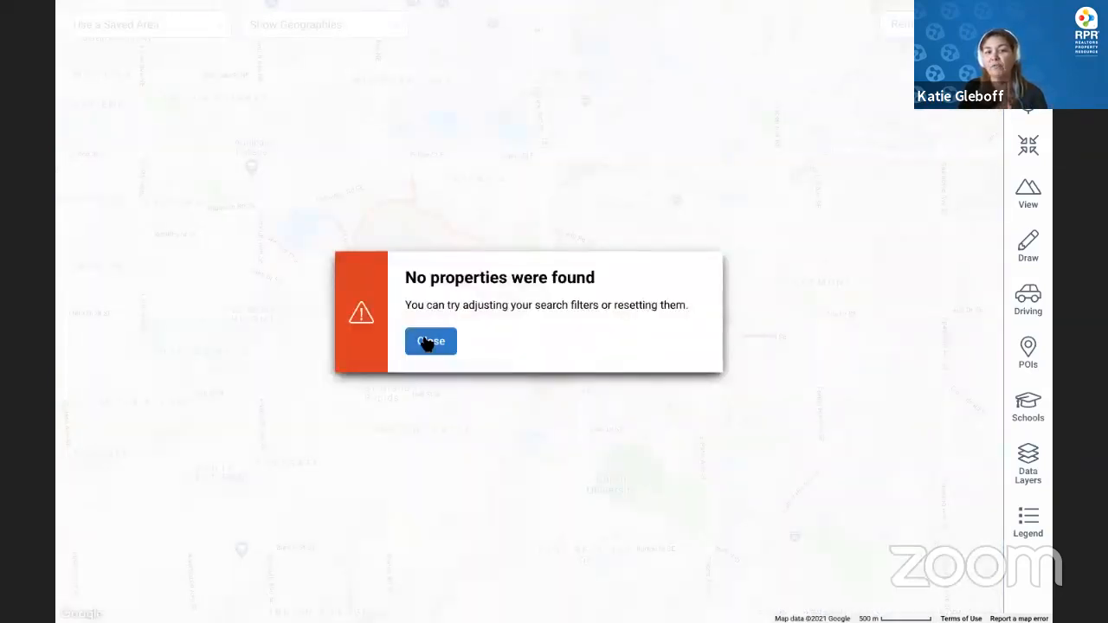
left_click(429, 342)
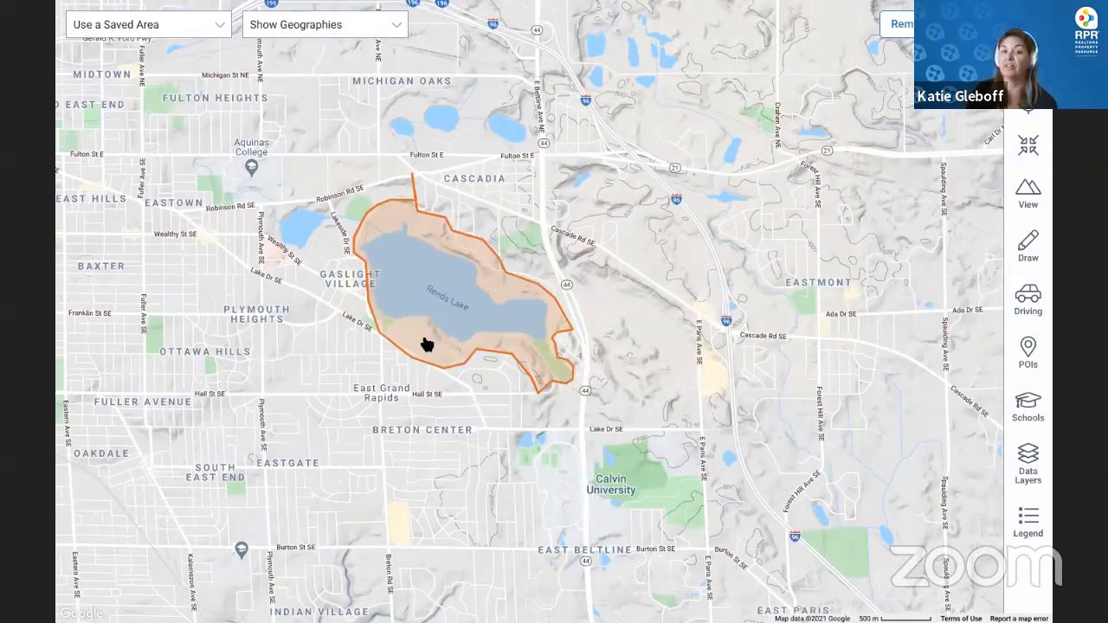
Draw a larger freehand area from Cascadia down to Burton St and search it for listings
left_click(1035, 245)
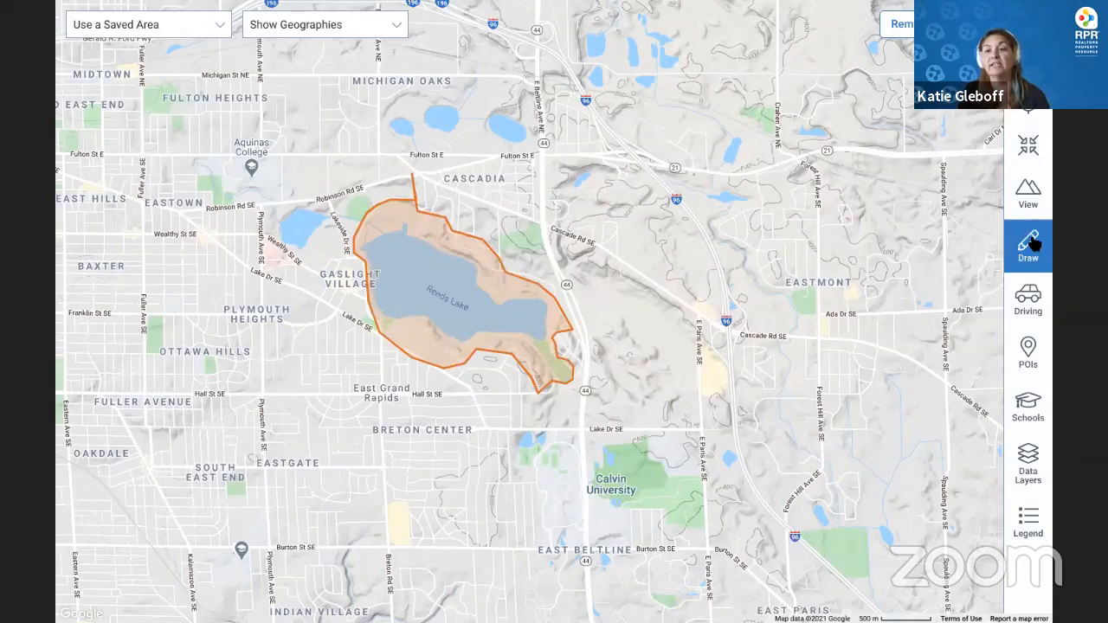
left_click(980, 186)
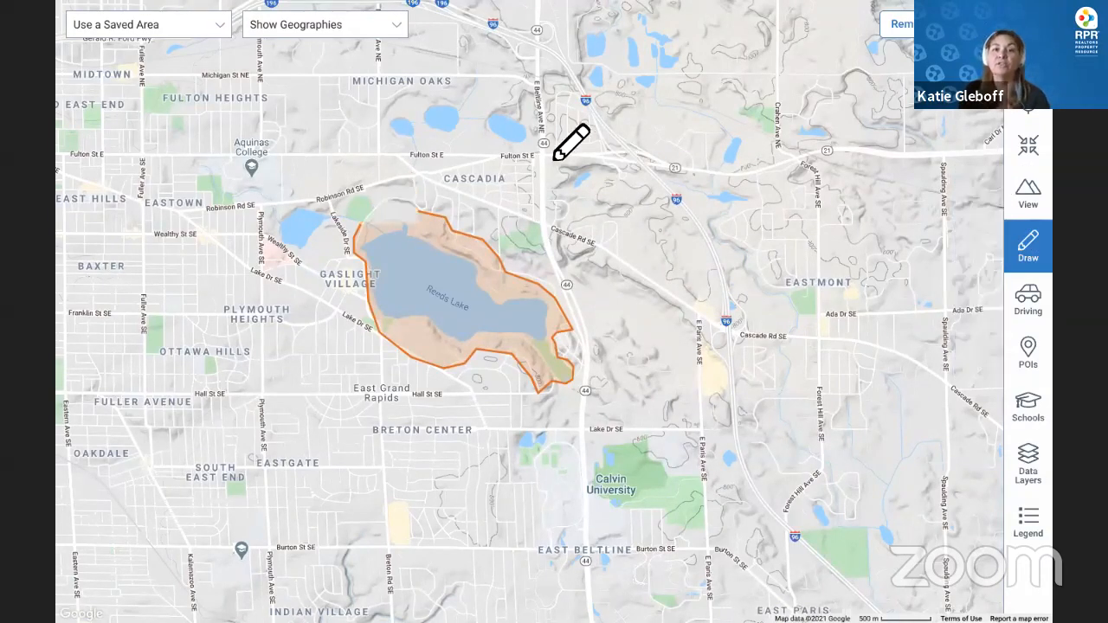
mouse_move(541, 152)
left_mouse_down()
mouse_move(562, 217)
mouse_move(730, 332)
mouse_move(731, 400)
mouse_move(797, 606)
mouse_move(790, 578)
mouse_move(744, 572)
mouse_move(317, 537)
mouse_move(269, 470)
mouse_move(258, 338)
mouse_move(340, 304)
mouse_move(333, 281)
mouse_move(251, 223)
left_mouse_up()
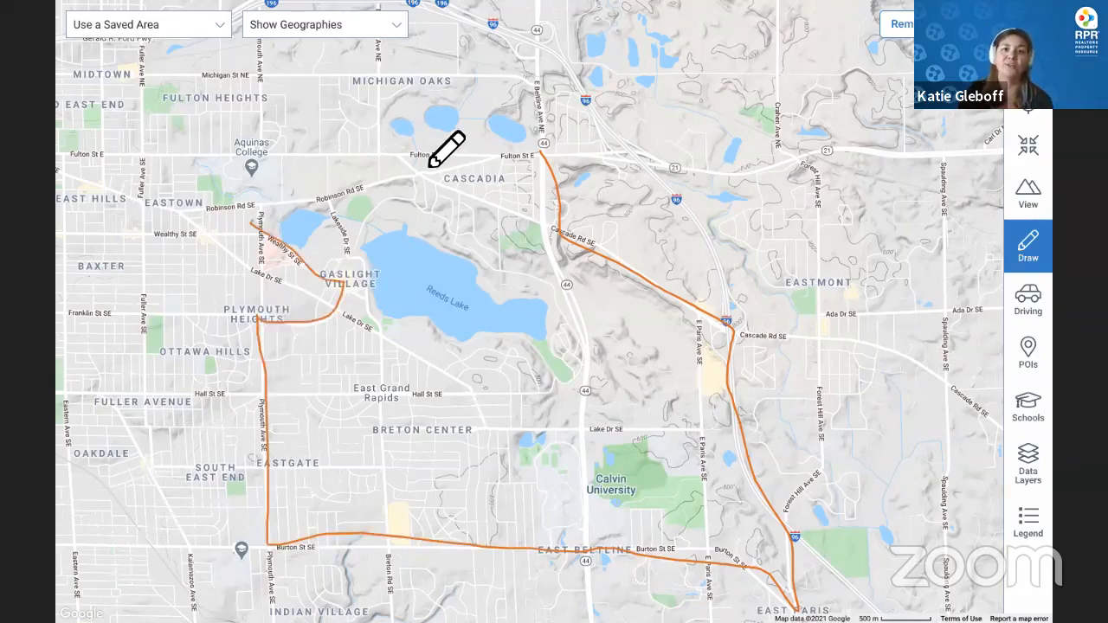
mouse_move(430, 166)
left_mouse_down()
mouse_move(517, 131)
mouse_move(545, 159)
left_mouse_up()
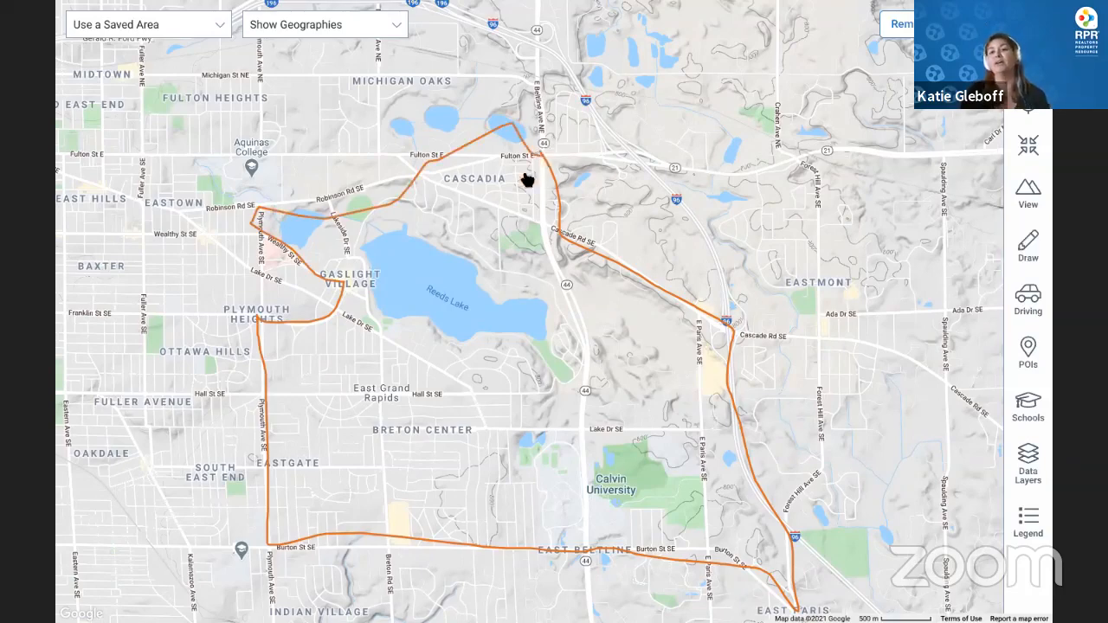
left_click(527, 271)
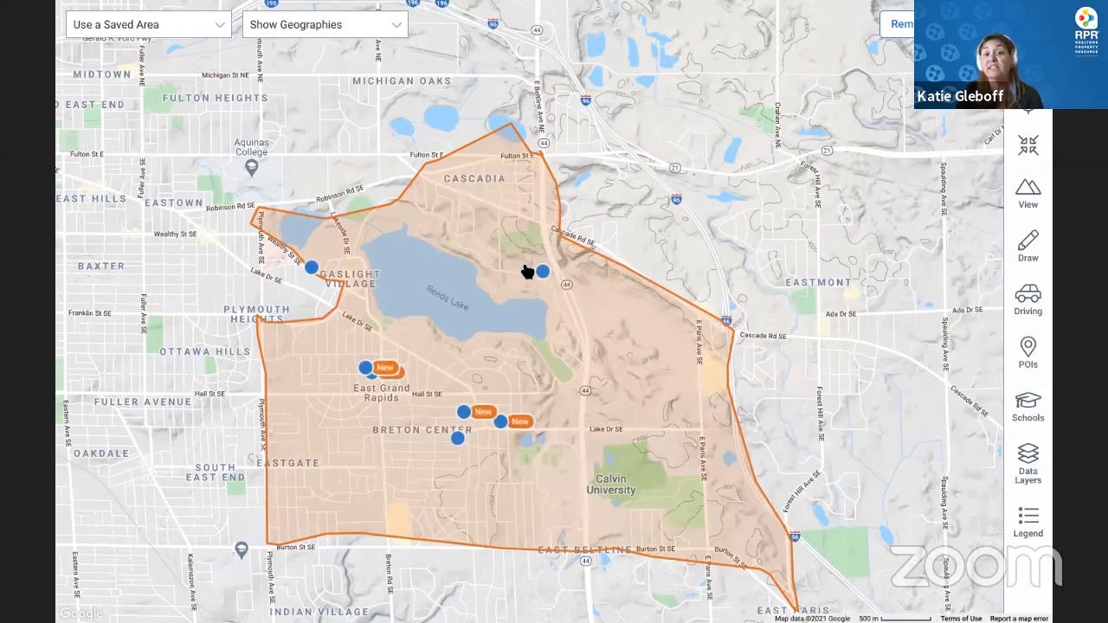
Browse the geography layers, pick the Polygon draw option, then exit the full-screen map
left_click(319, 30)
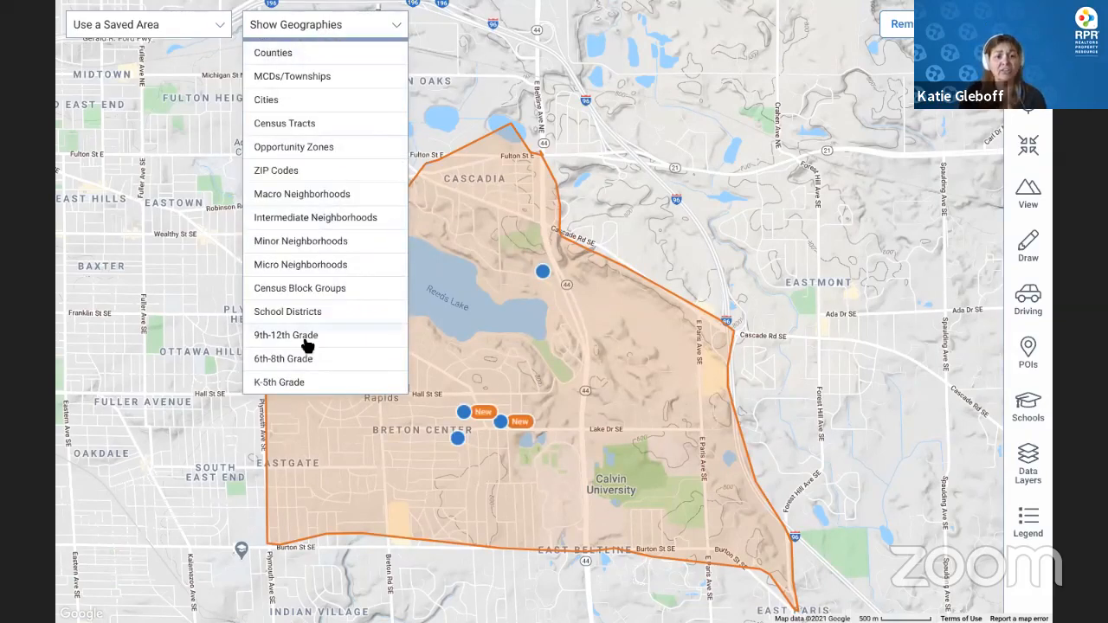
left_click(1026, 249)
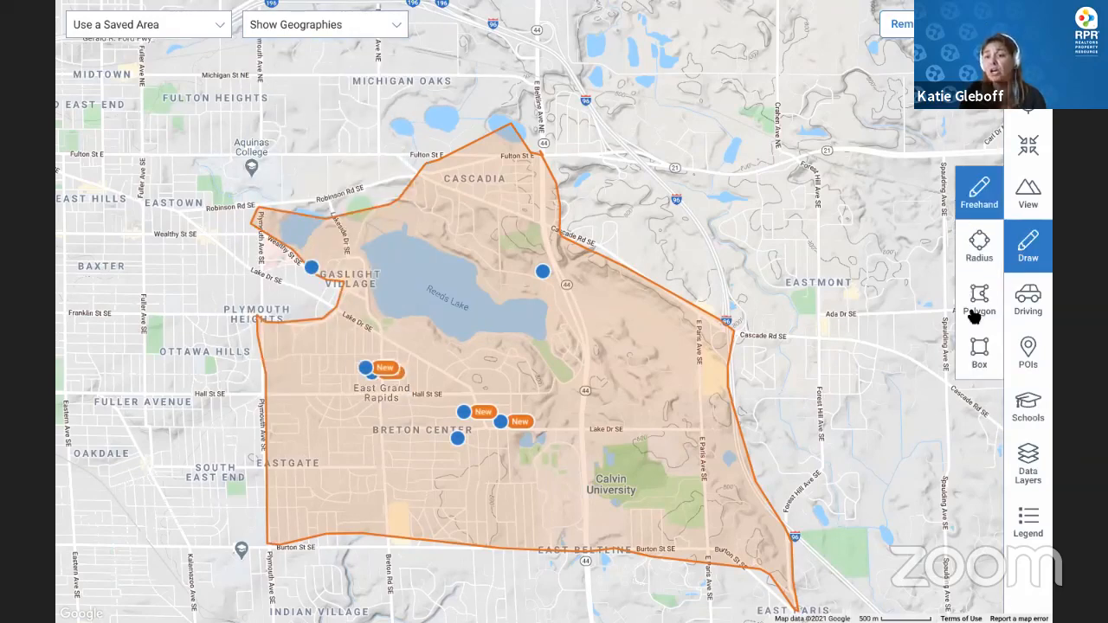
left_click(975, 314)
left_click(1032, 149)
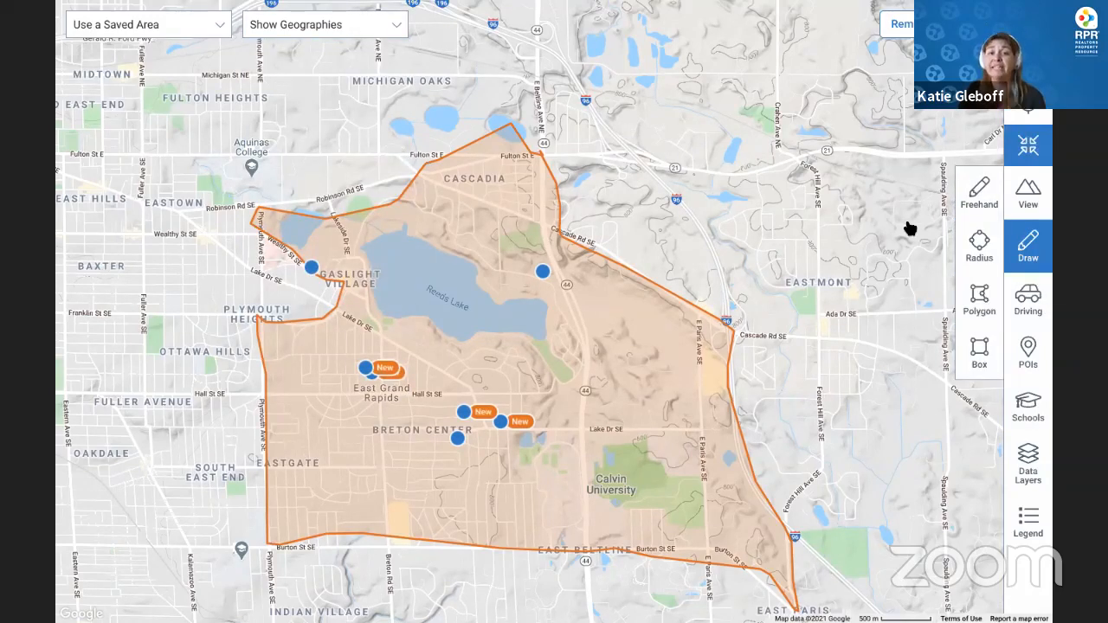
Save the drawn-area search as 'Reeds Lake', replacing the default search name
scroll(588, 121, "up", 2)
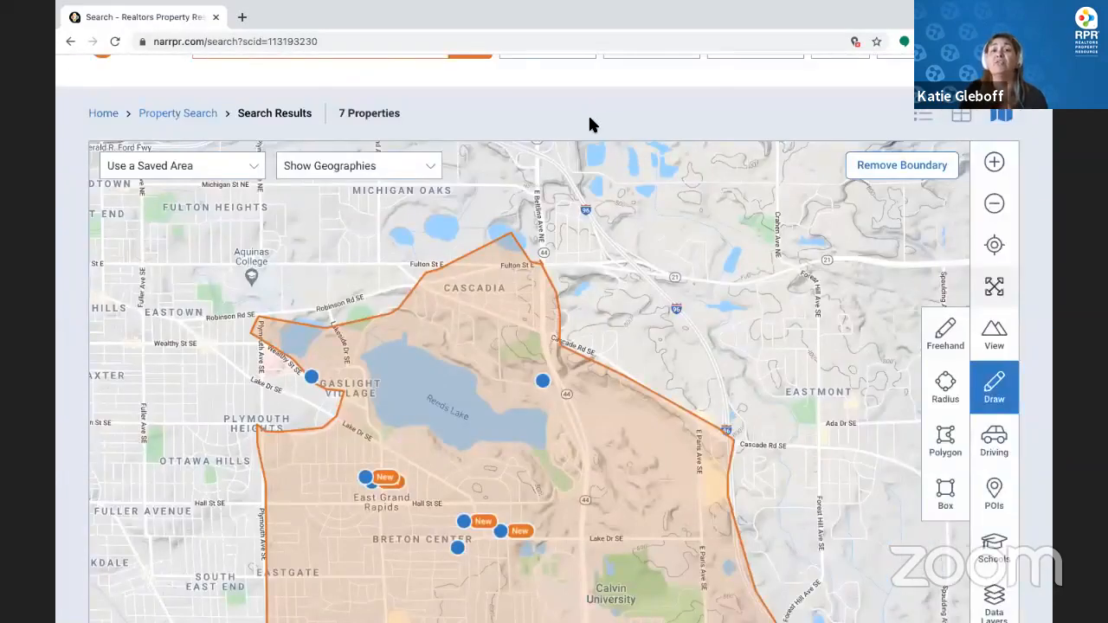
scroll(481, 155, "up", 2)
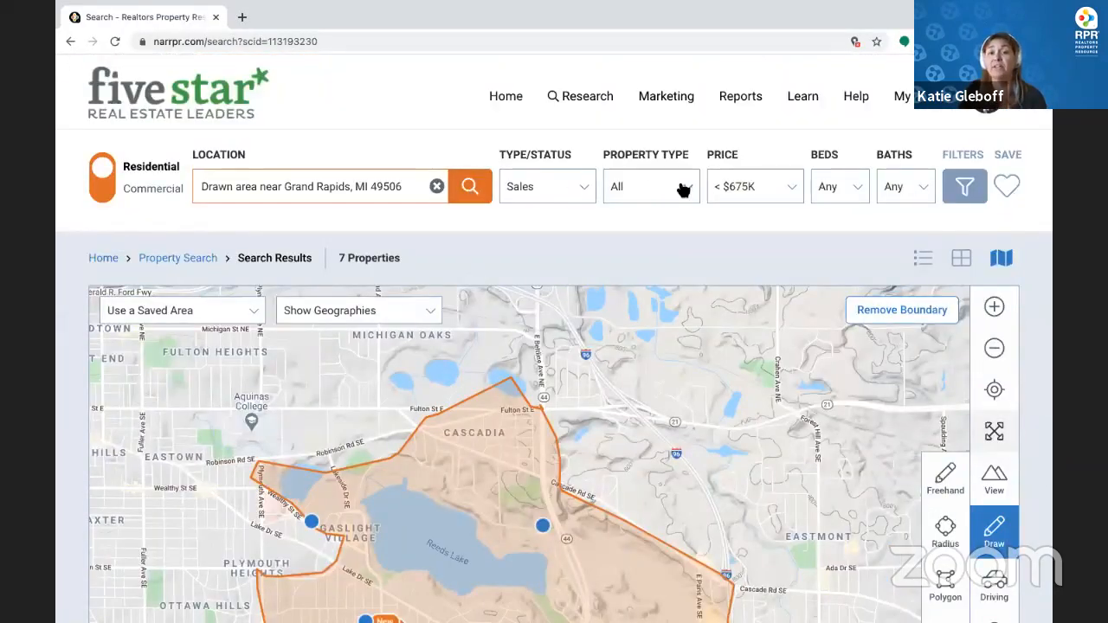
left_click(1007, 186)
left_click_drag(618, 339, 397, 331)
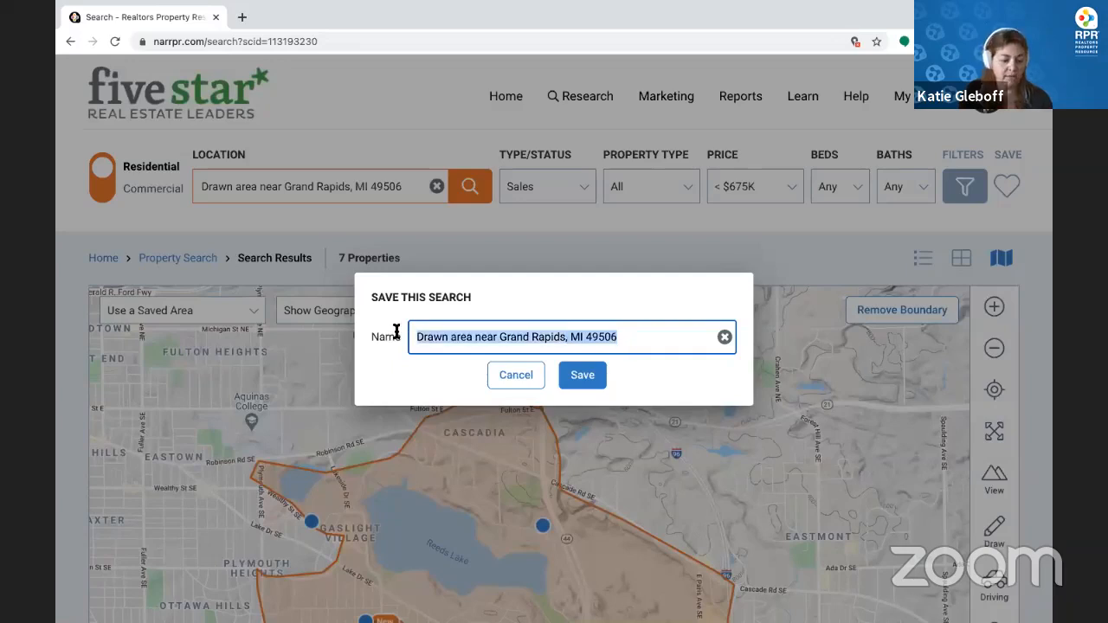
type("Reeds Lake")
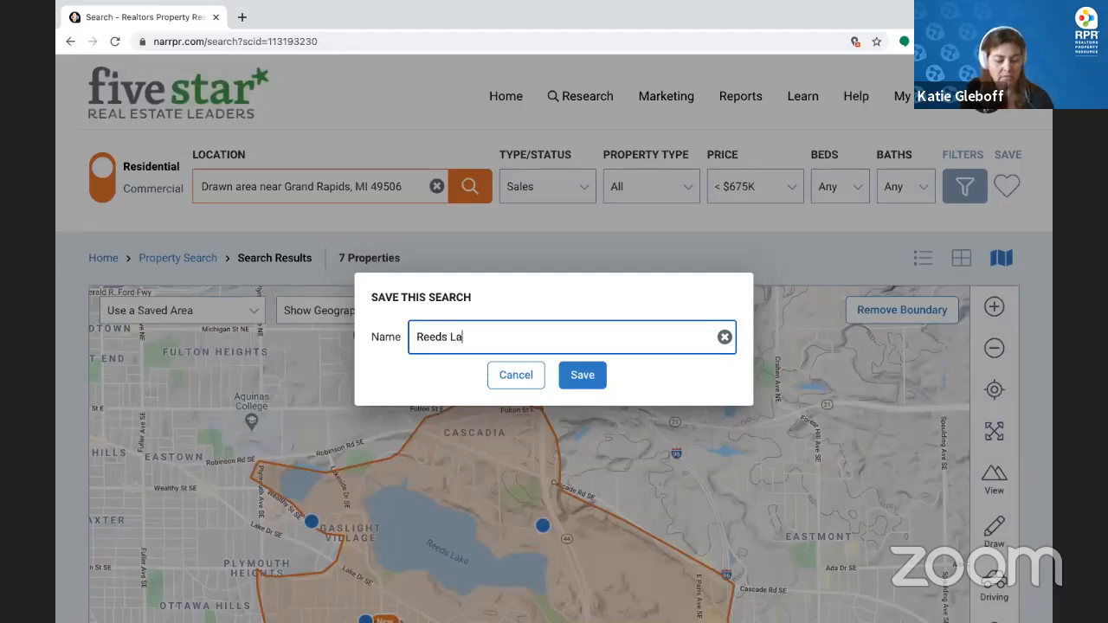
left_click(571, 380)
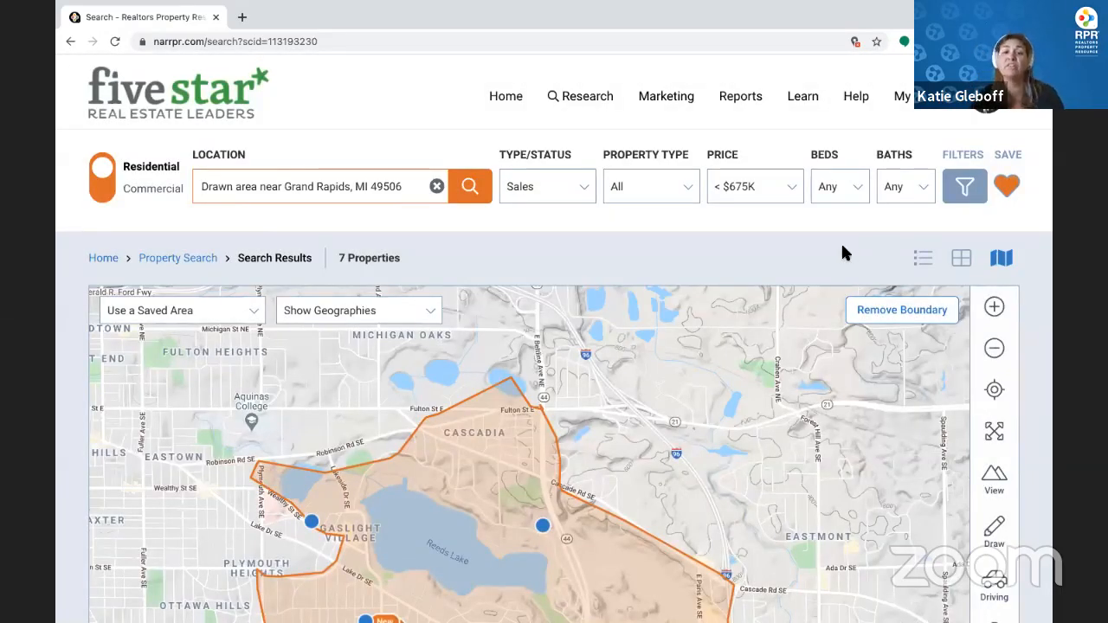
Scroll down to the map and pan it toward downtown Grand Rapids
scroll(841, 242, "down", 1)
scroll(844, 251, "down", 3)
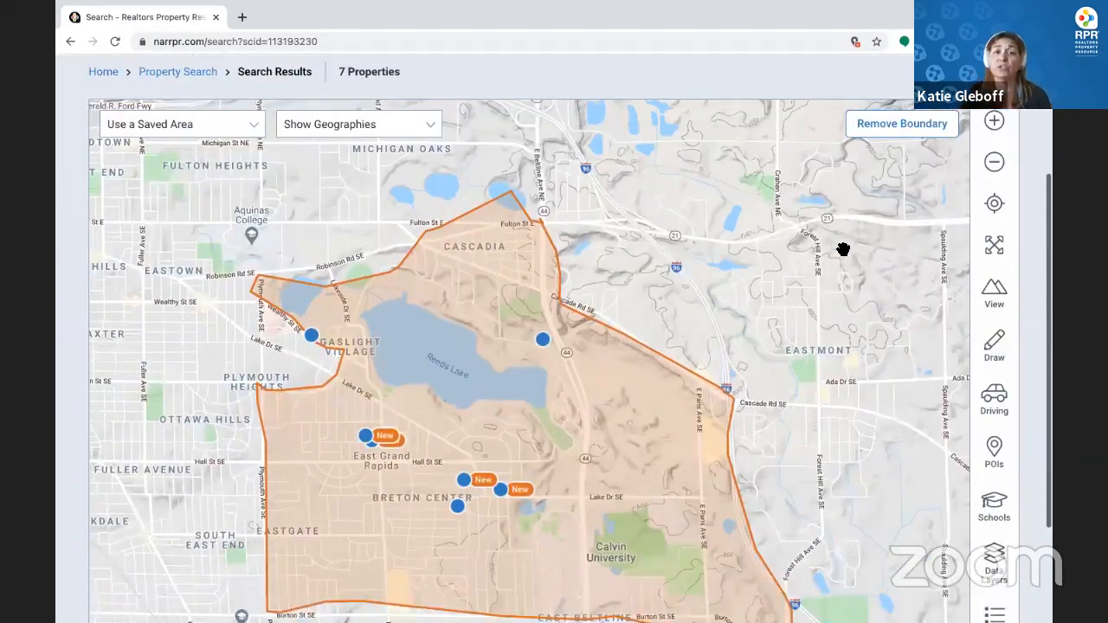
scroll(843, 249, "down", 1)
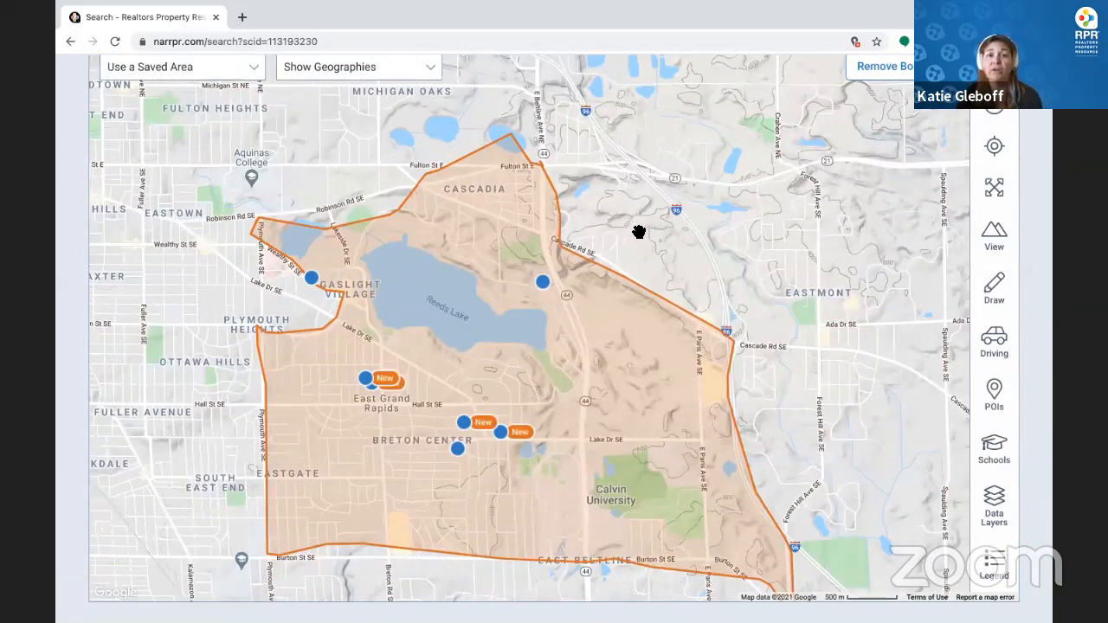
left_click_drag(807, 341, 865, 336)
left_click_drag(235, 274, 456, 296)
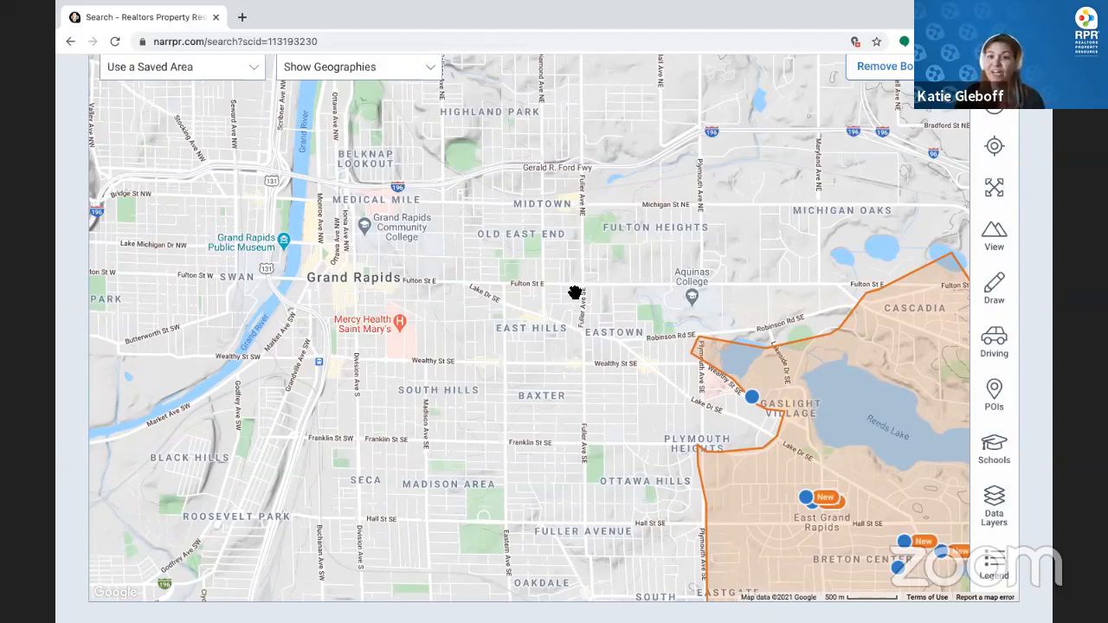
Create a 3-mile distance circle covering 28.27 sq mi, centred on a downtown Grand Rapids pin
left_click(1012, 349)
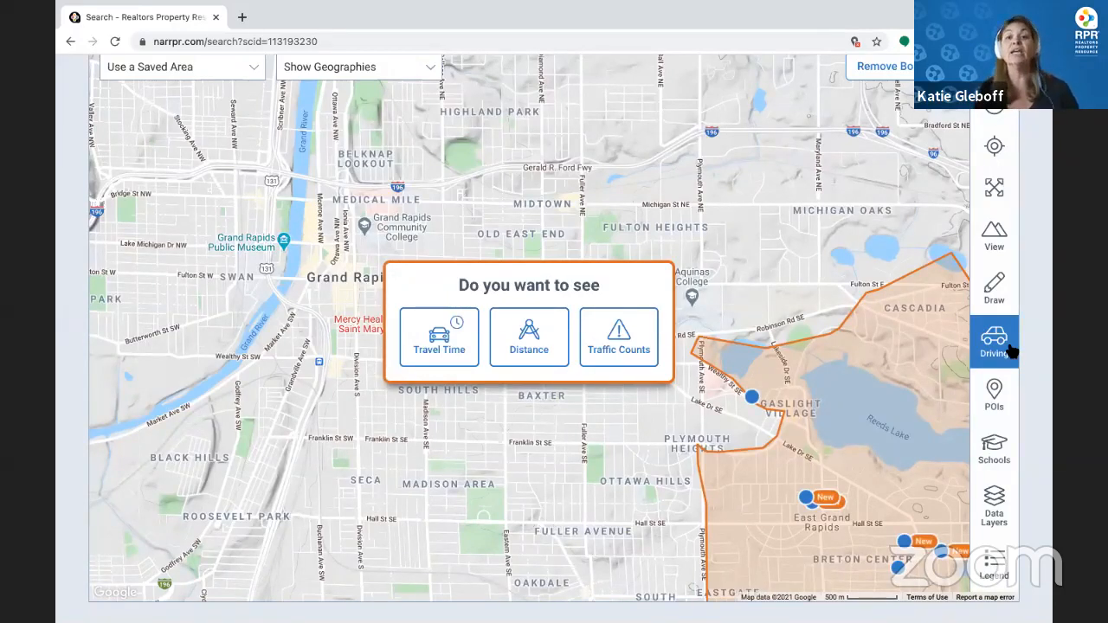
left_click(537, 346)
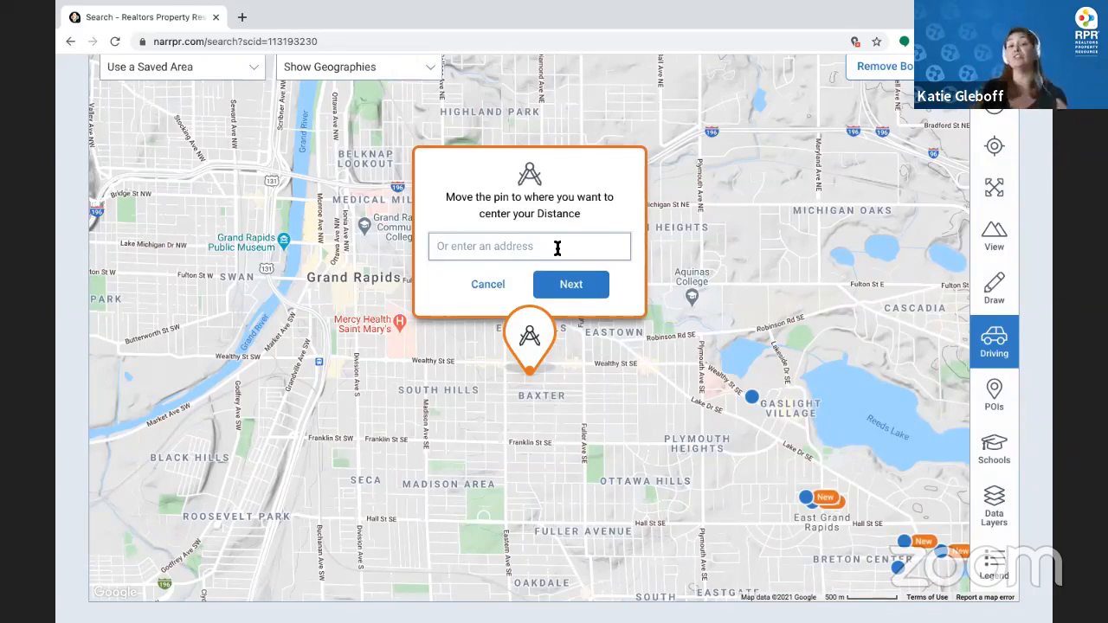
scroll(532, 283, "down", 1)
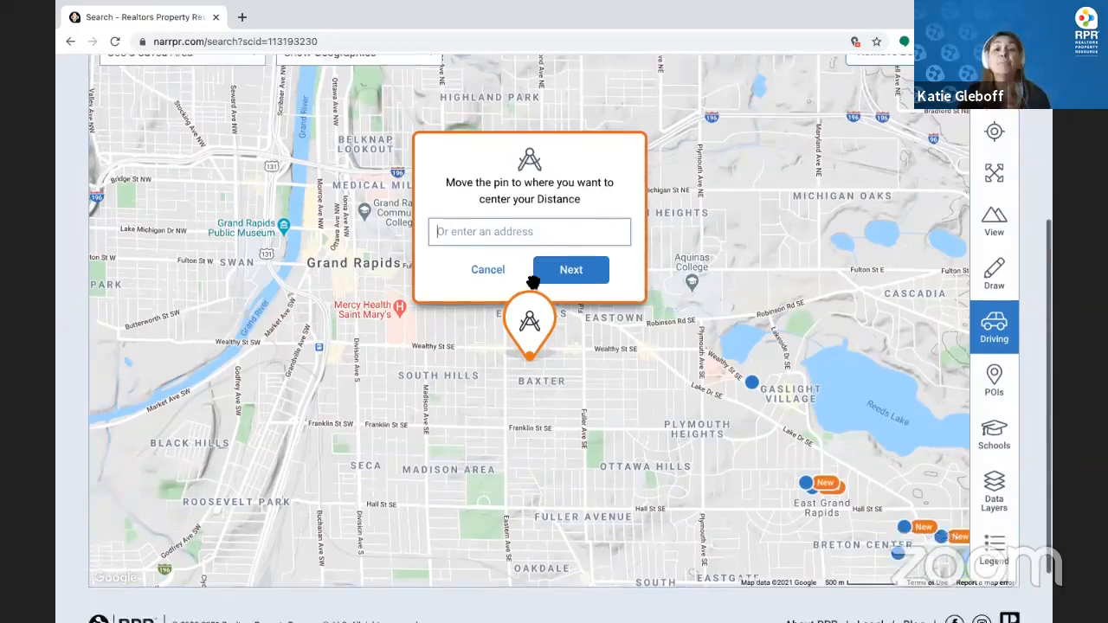
left_click_drag(531, 275, 401, 239)
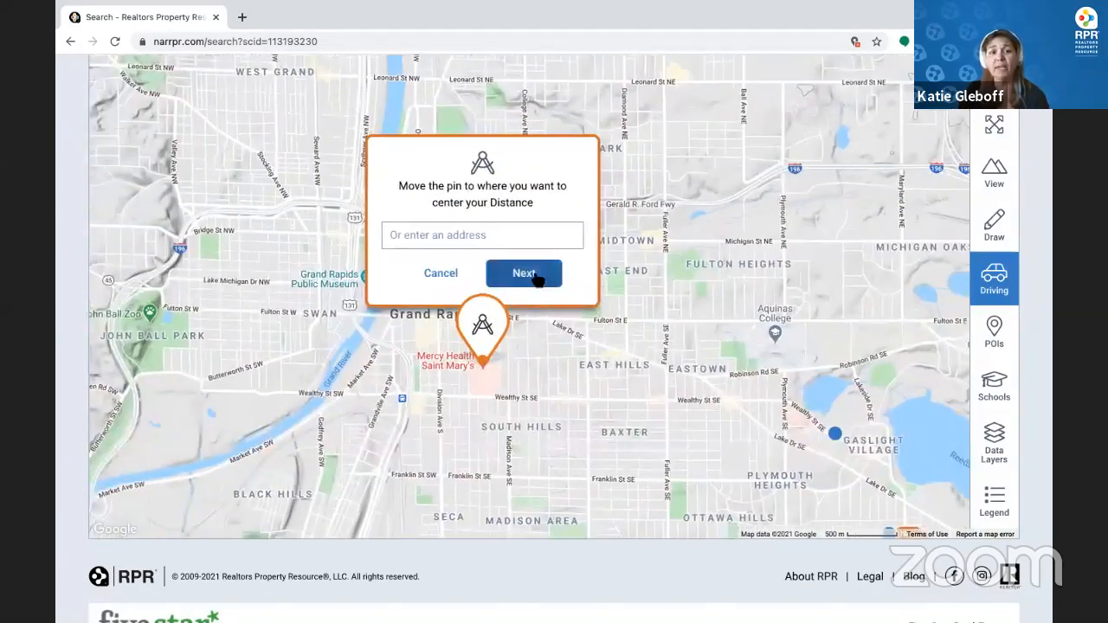
left_click(536, 276)
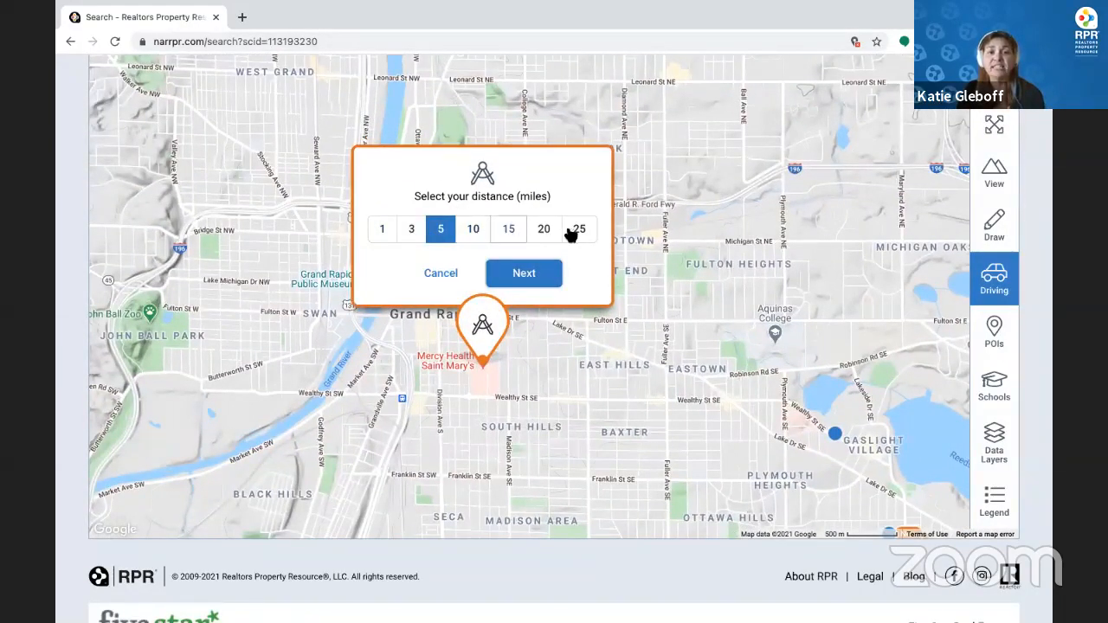
scroll(415, 231, "down", 1)
left_click(413, 229)
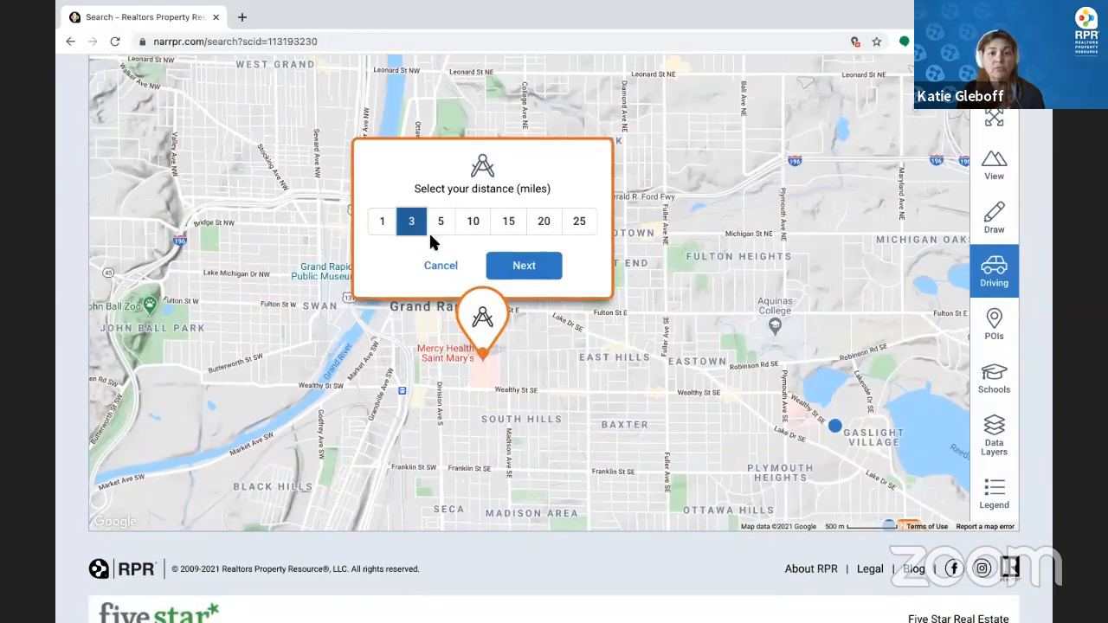
left_click(523, 264)
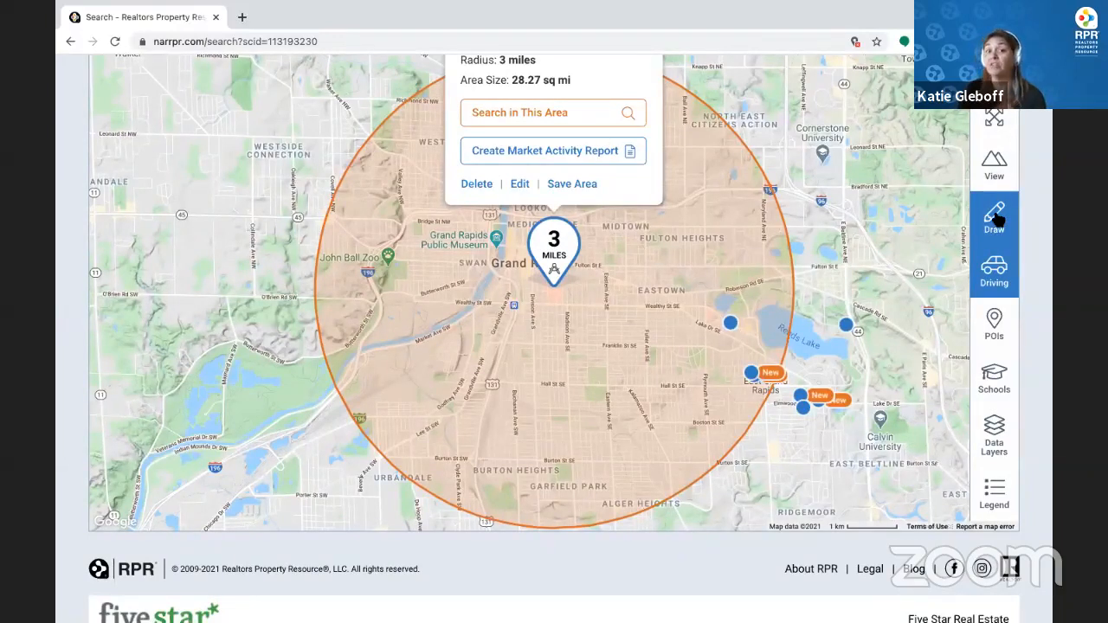
Delete the 3-mile circle, zoom in a level, and bring back the Travel Time/Distance/Traffic Counts choice
left_click(996, 276)
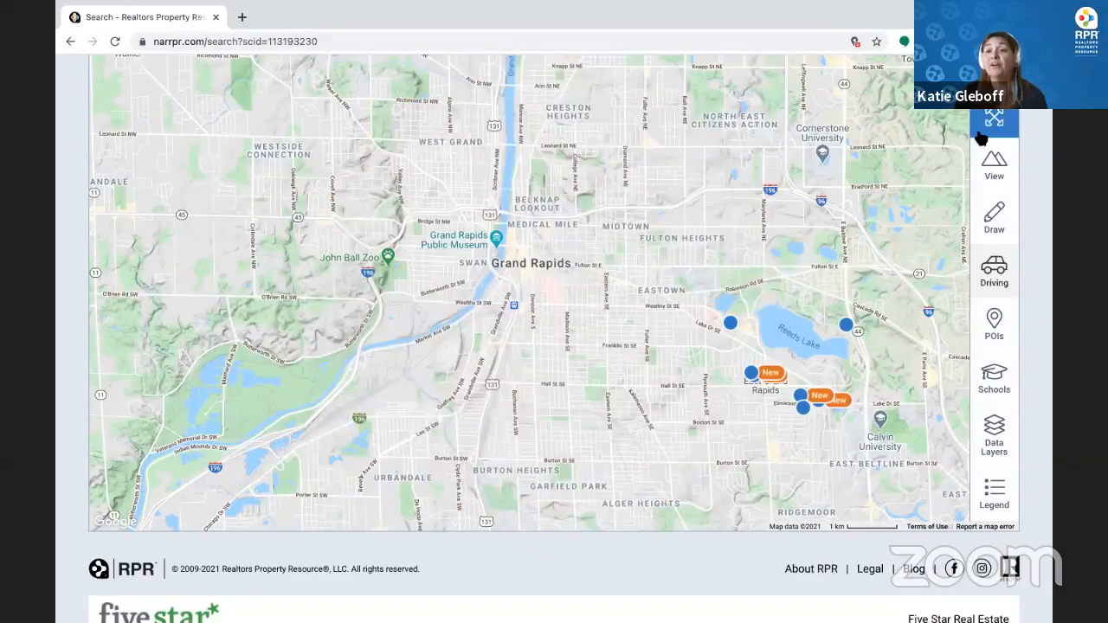
scroll(981, 138, "up", 2)
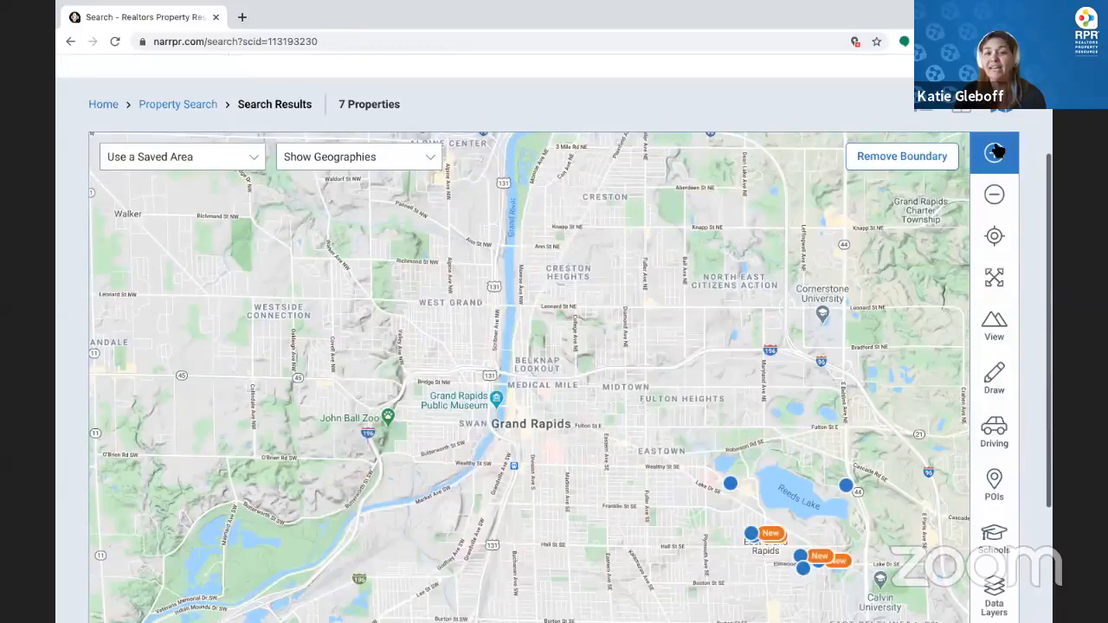
left_click(995, 153)
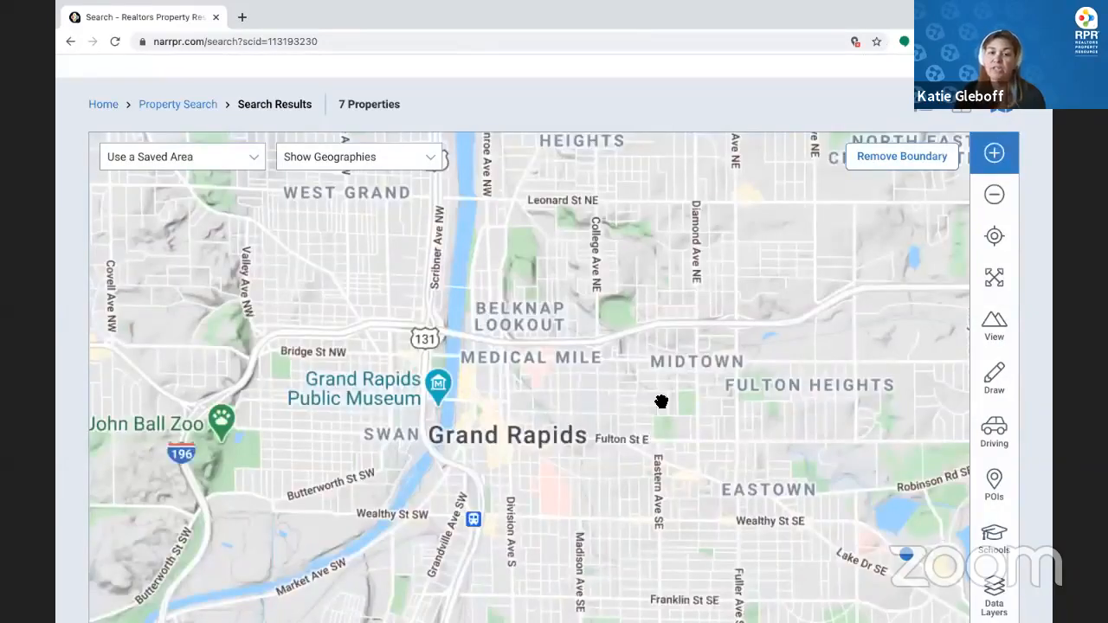
scroll(819, 422, "down", 2)
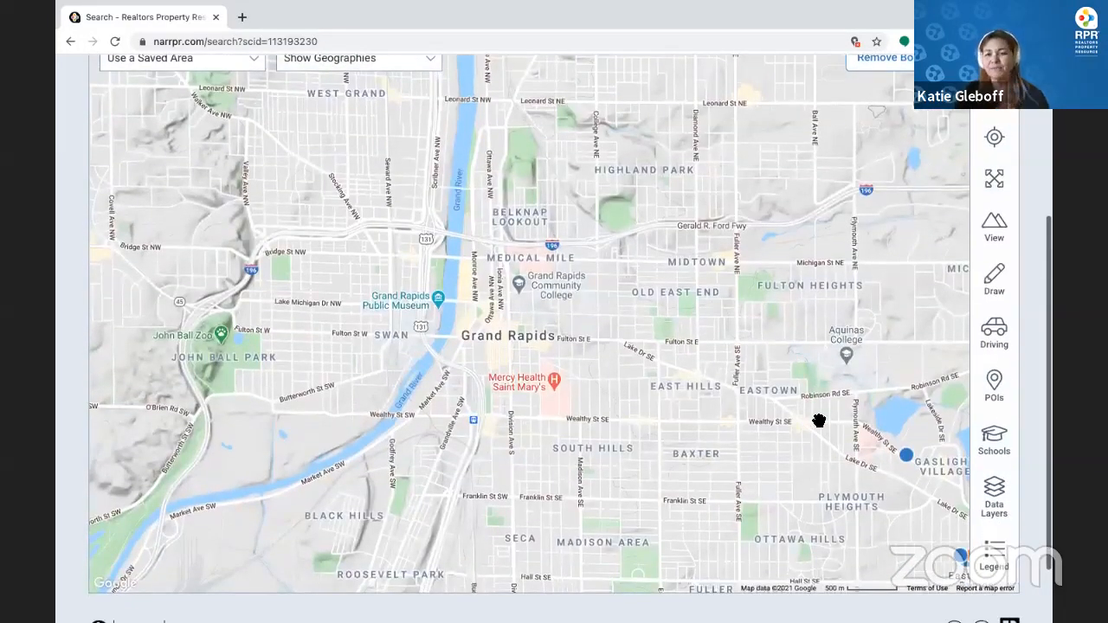
left_click(996, 344)
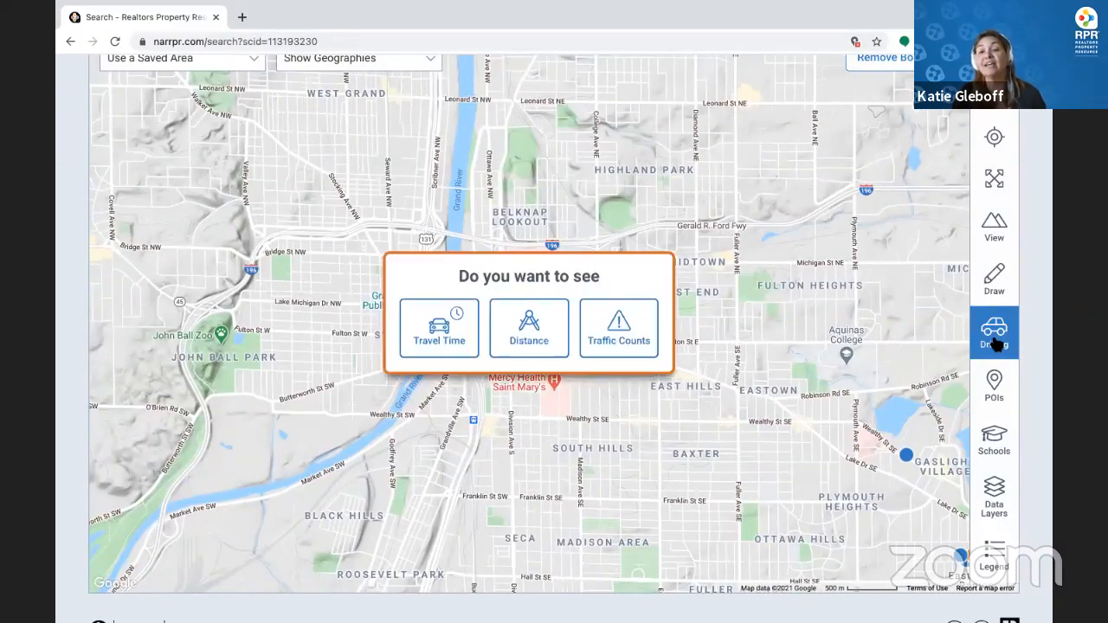
Choose Travel Time and place its centre pin on downtown Grand Rapids
left_click(440, 346)
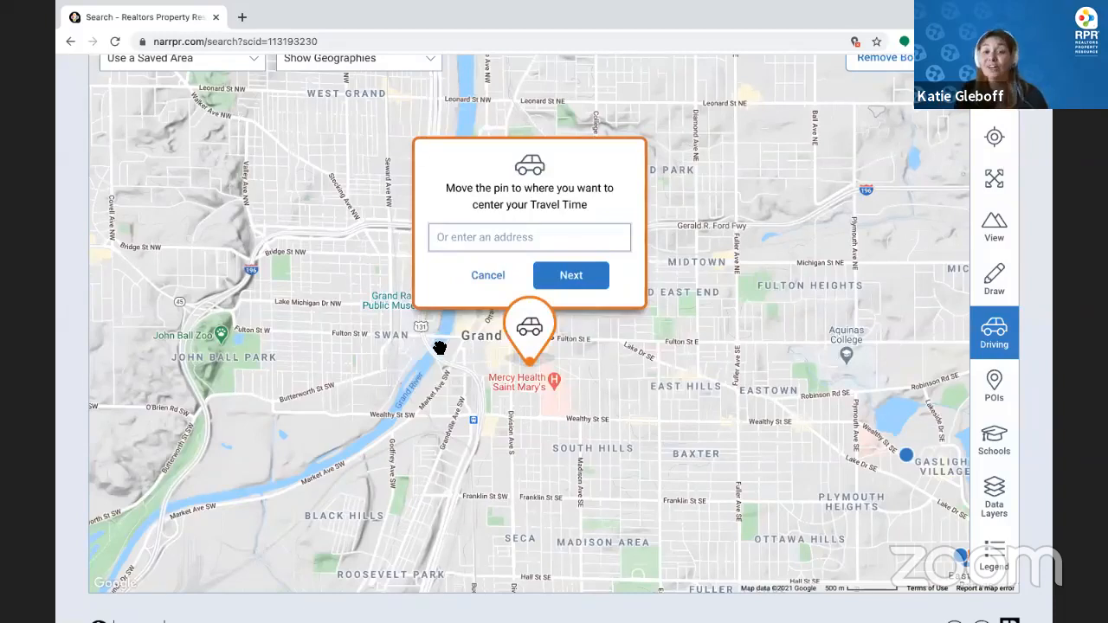
left_click_drag(529, 334, 555, 348)
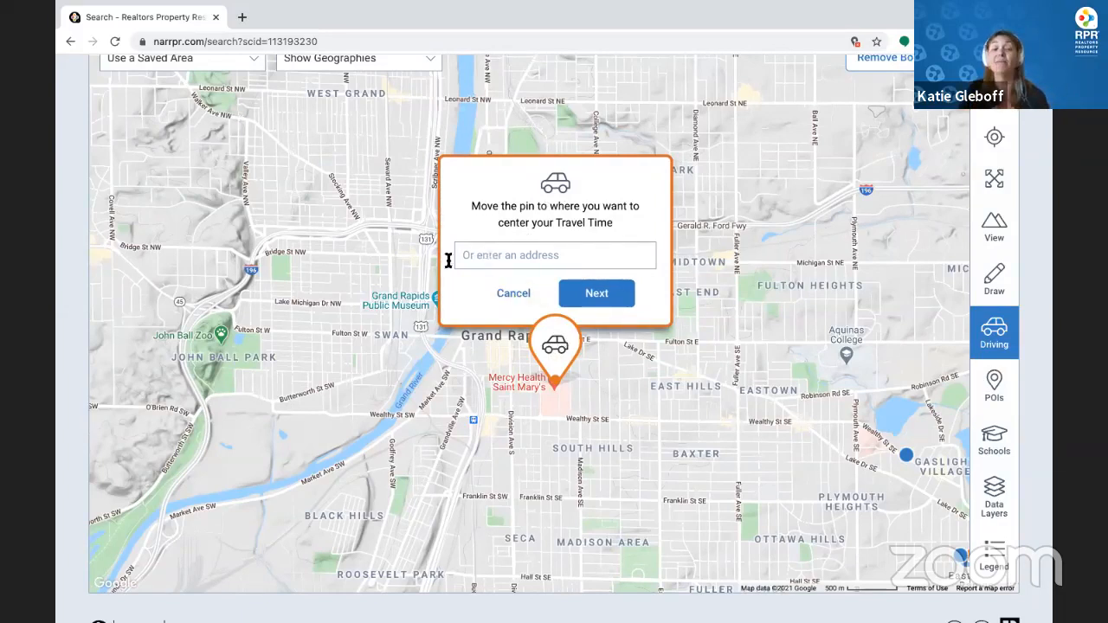
left_click(597, 294)
Set the trip to Car, 8 a.m., Monday, 10-minute journey, and generate the area
left_click(605, 148)
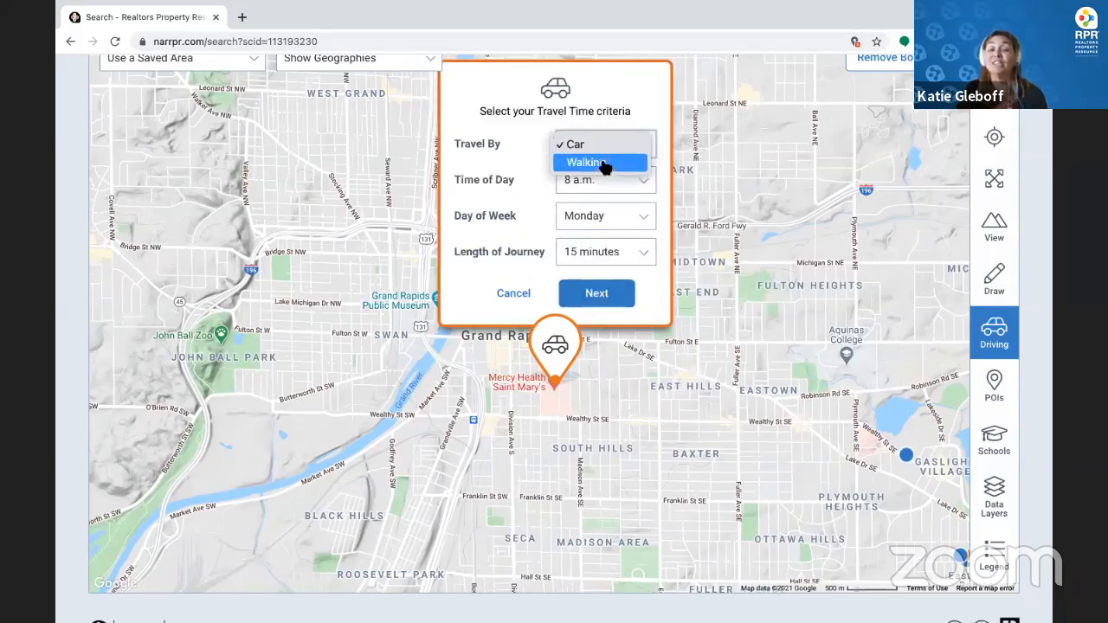
left_click(605, 184)
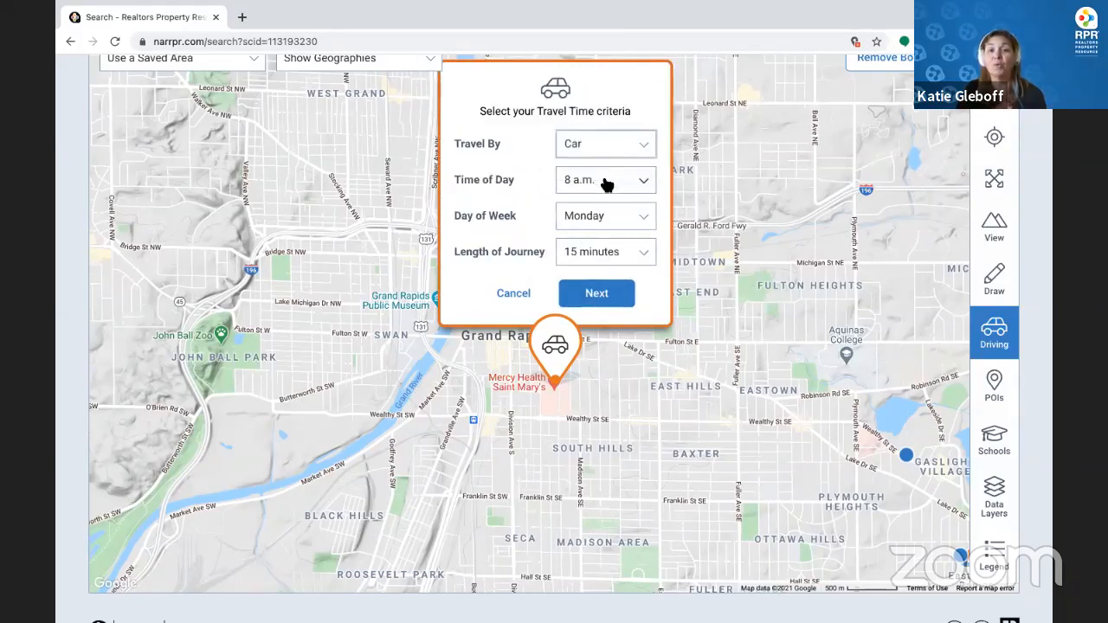
left_click(606, 184)
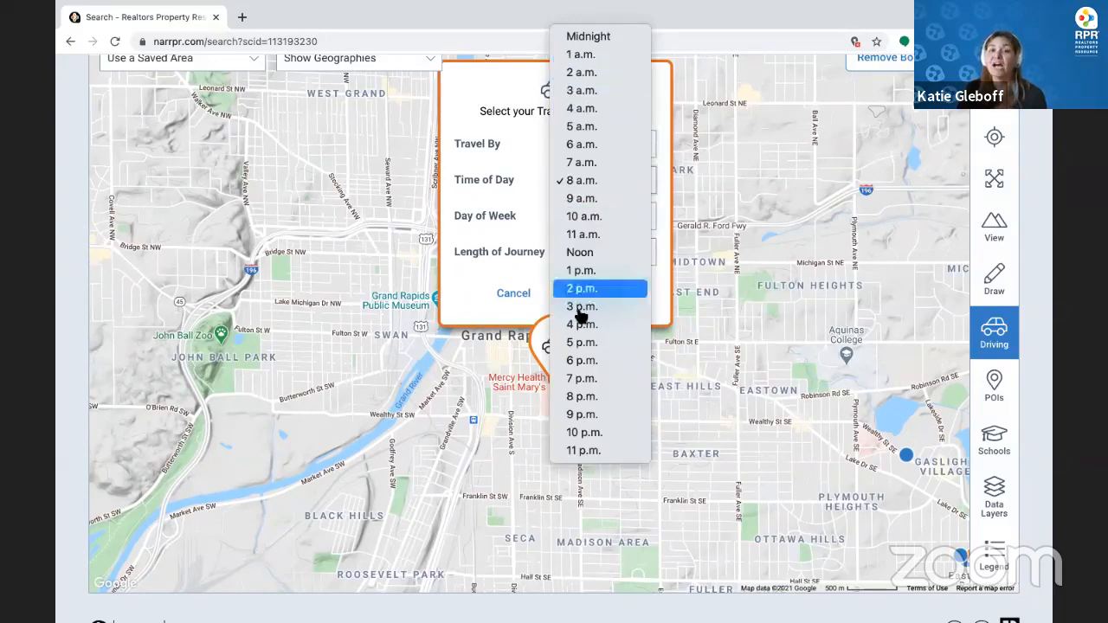
left_click(611, 183)
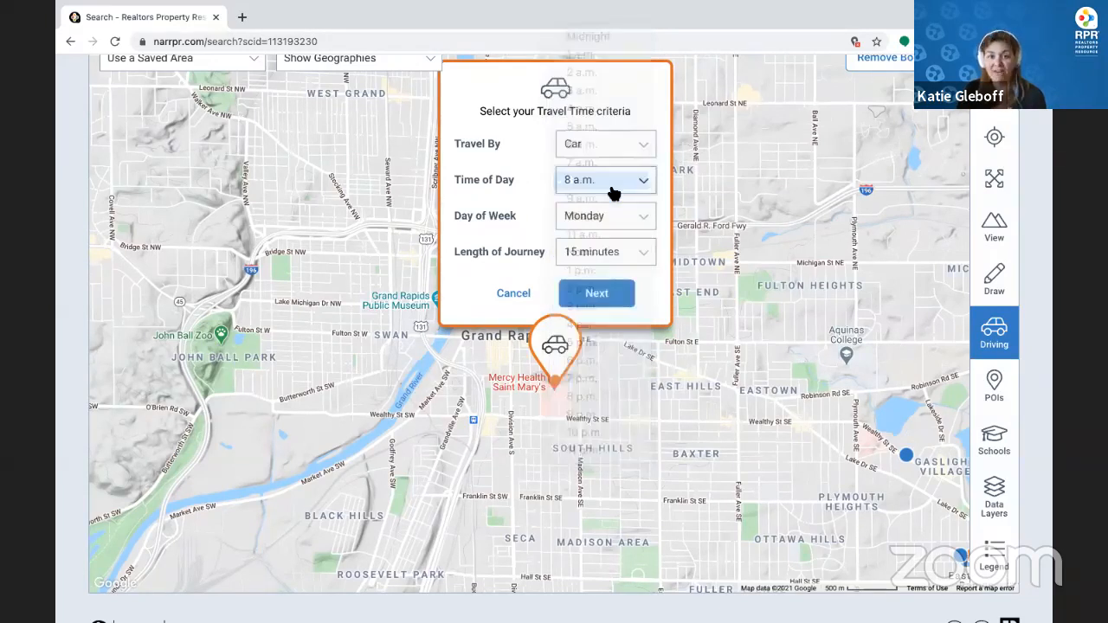
left_click(612, 219)
left_click(465, 223)
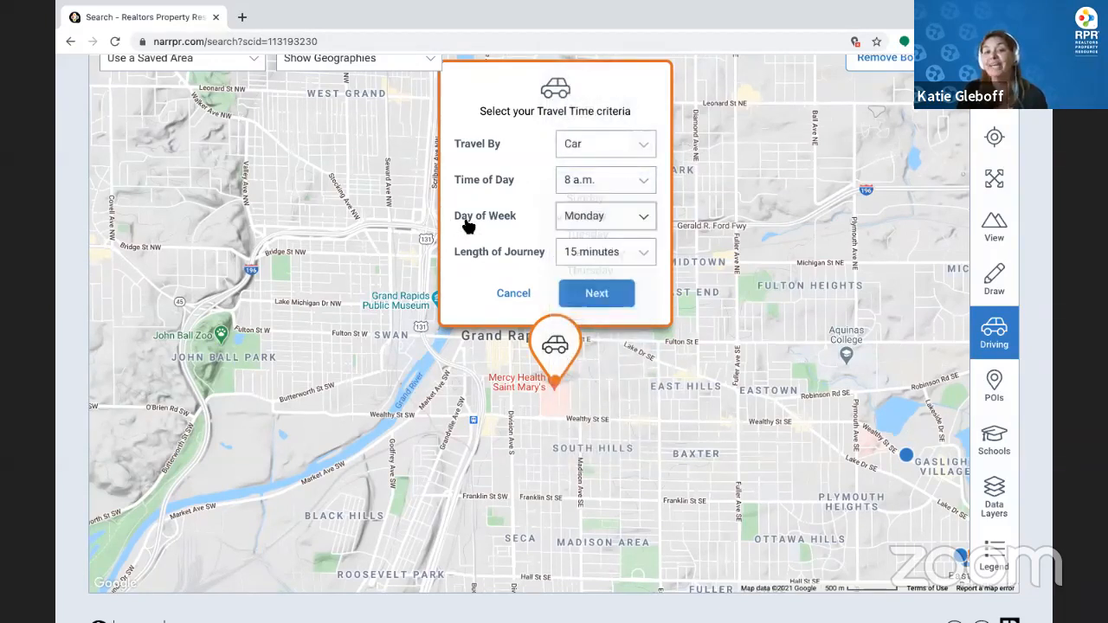
left_click(616, 255)
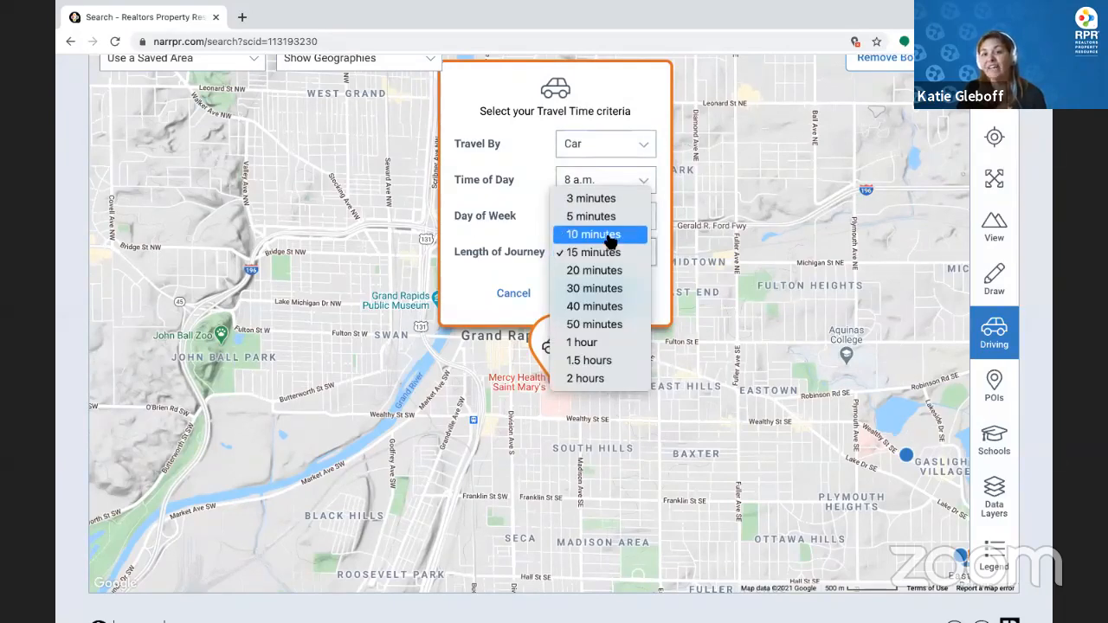
left_click(616, 235)
left_click(610, 297)
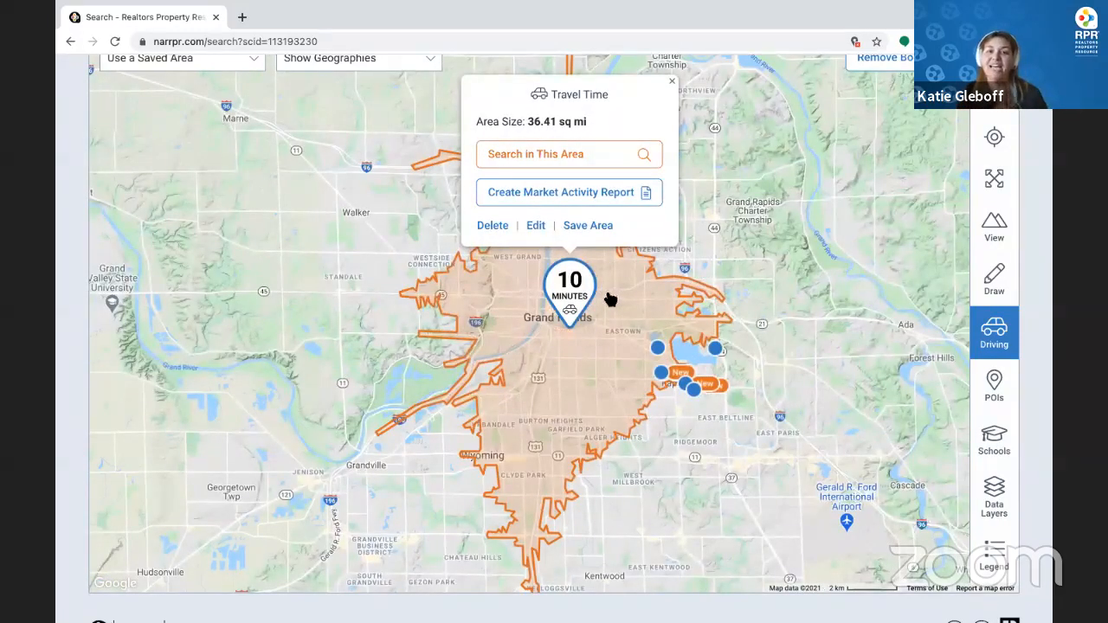
left_click(535, 229)
left_click(610, 196)
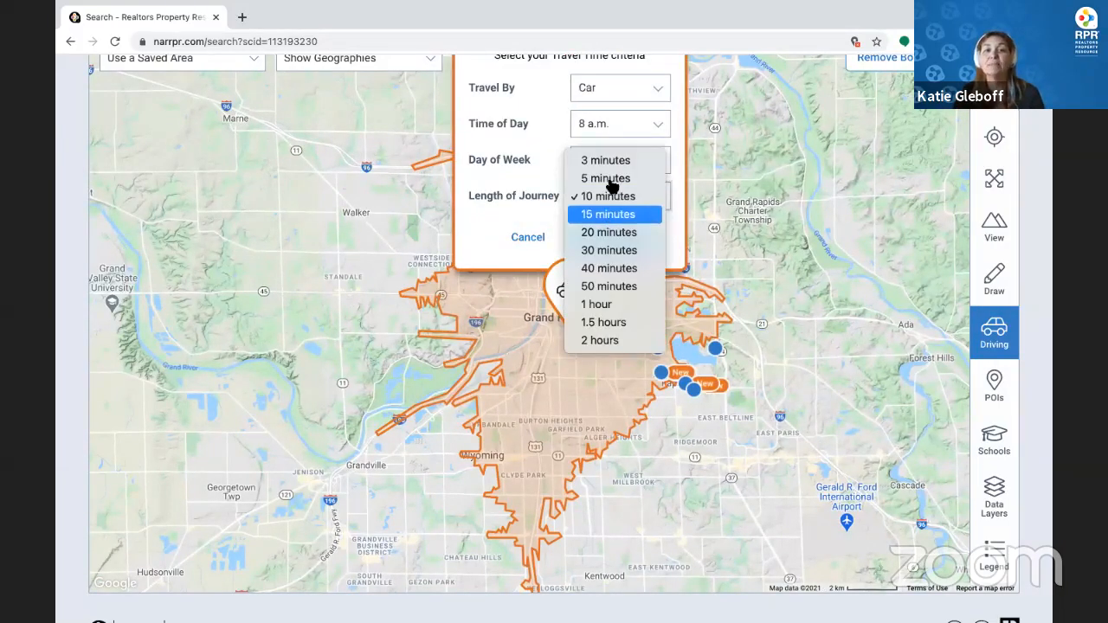
left_click(608, 179)
left_click(613, 239)
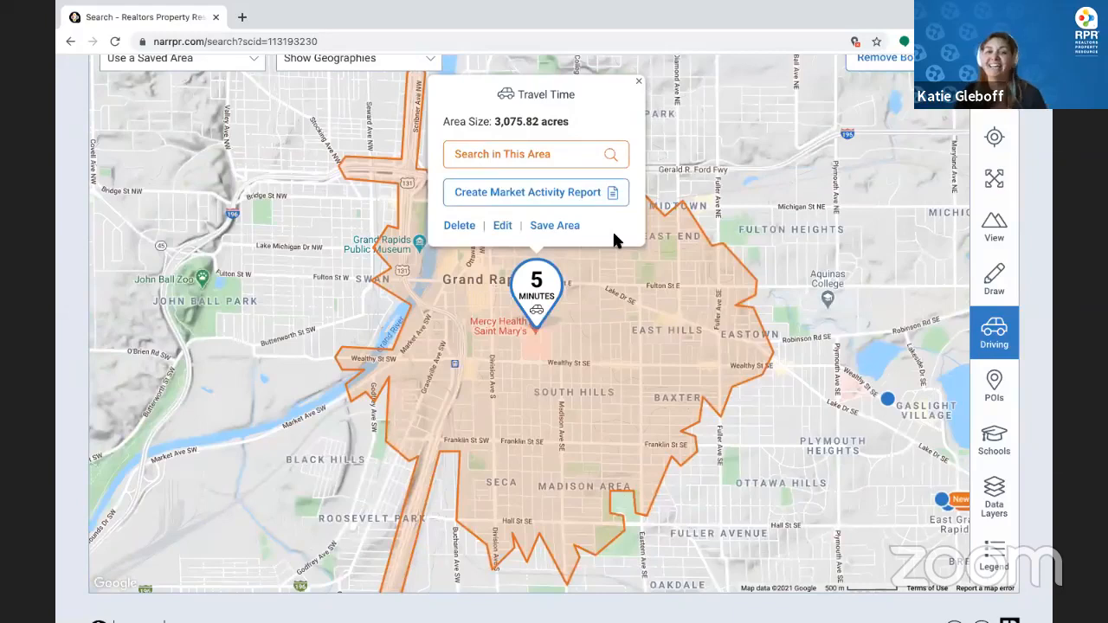
left_click(503, 227)
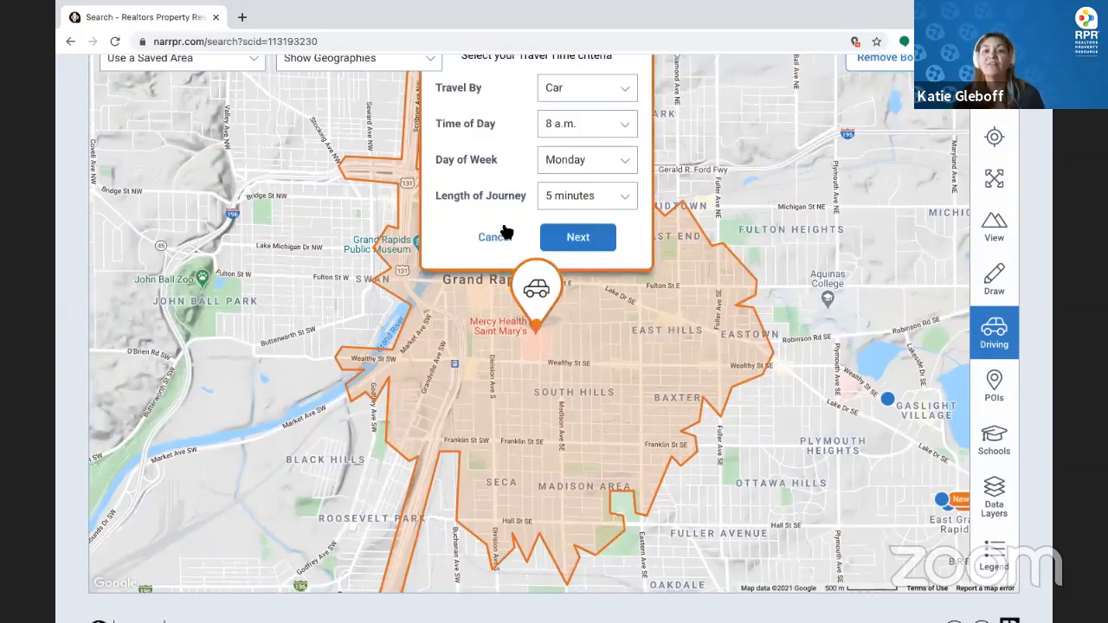
left_click(589, 198)
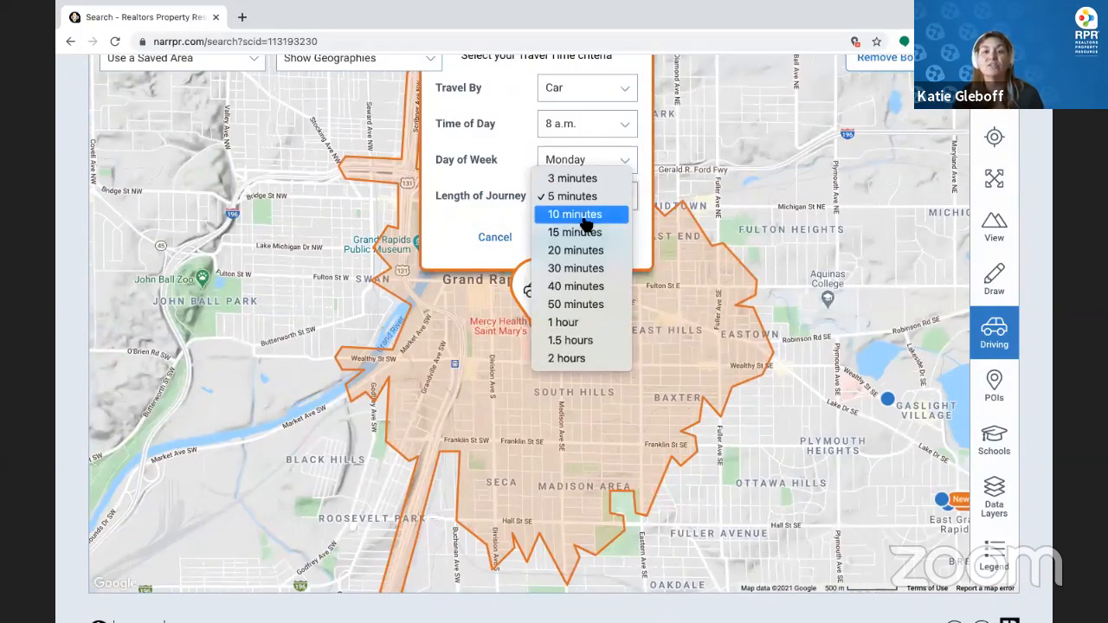
left_click(575, 215)
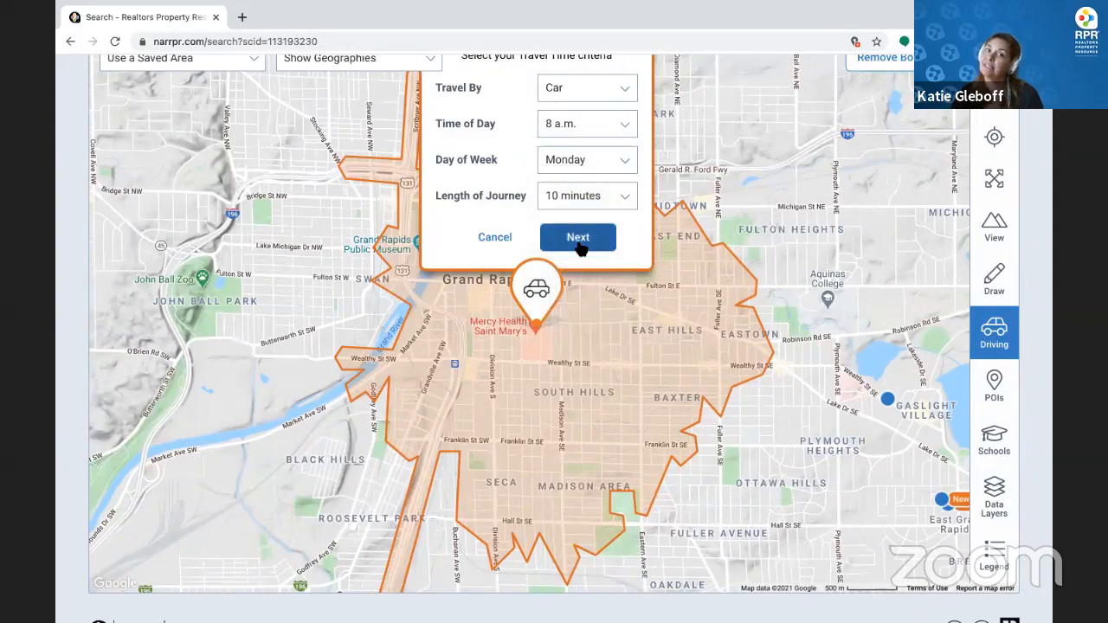
left_click(579, 239)
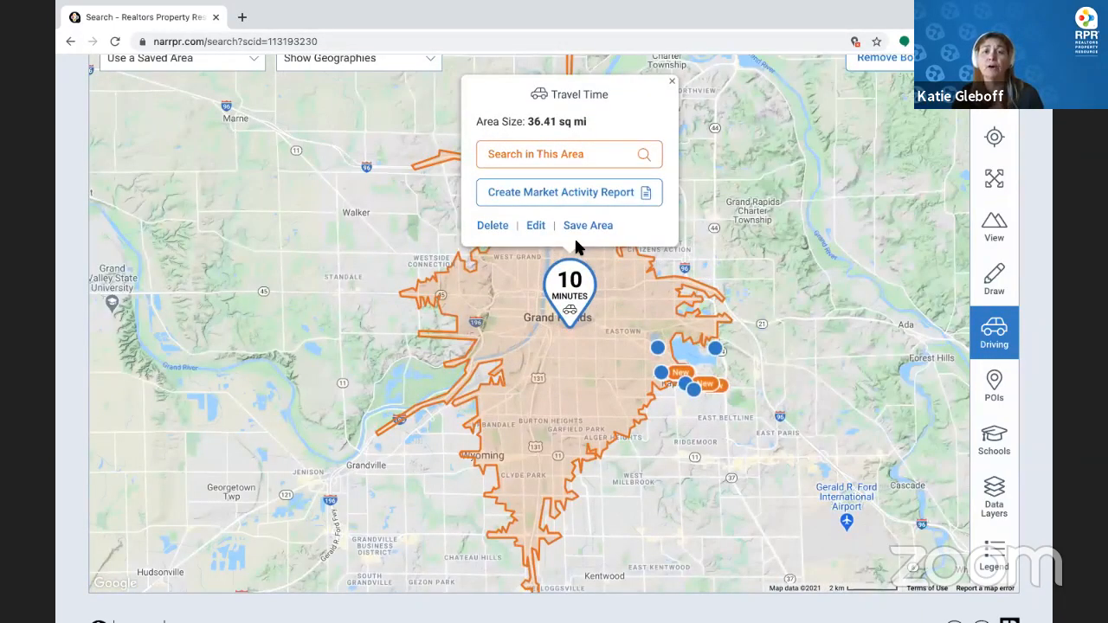
left_click(622, 162)
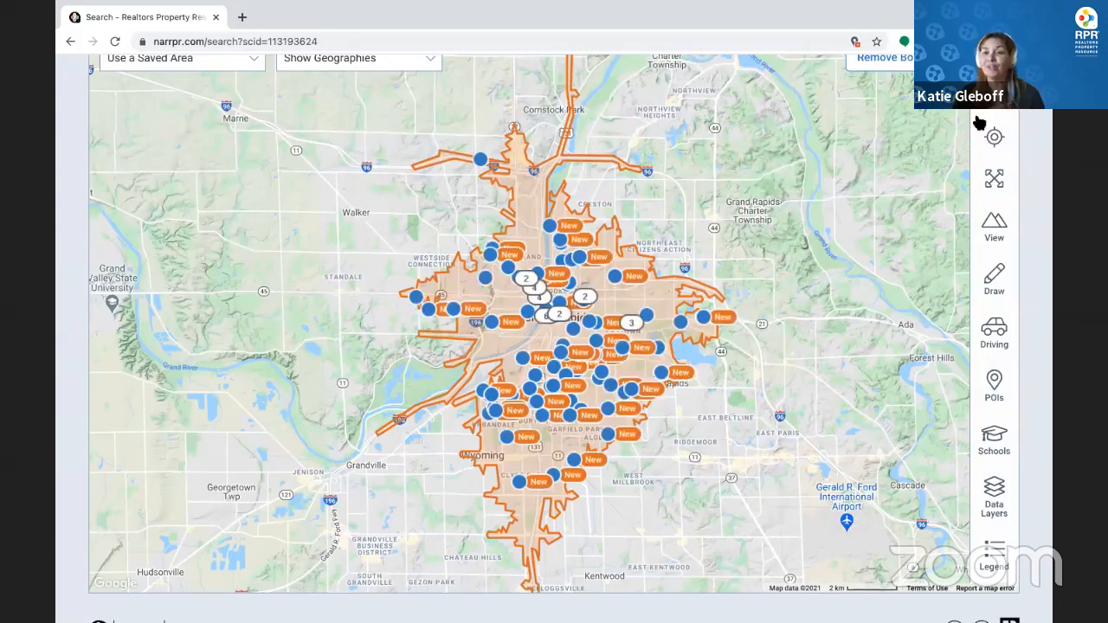
scroll(1001, 199, "up", 2)
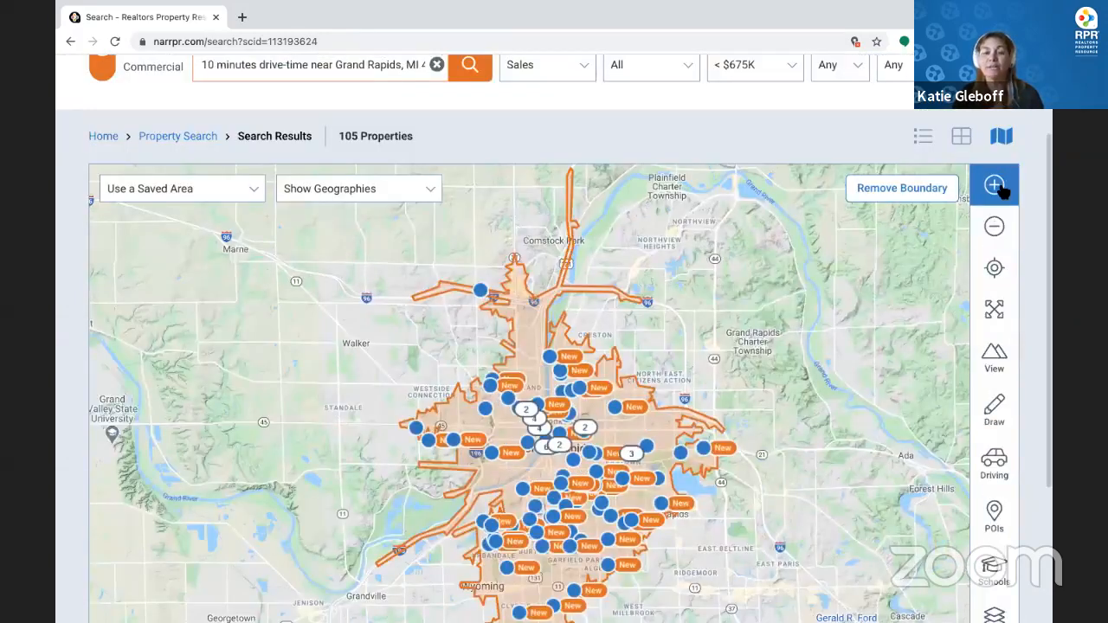
left_click(994, 185)
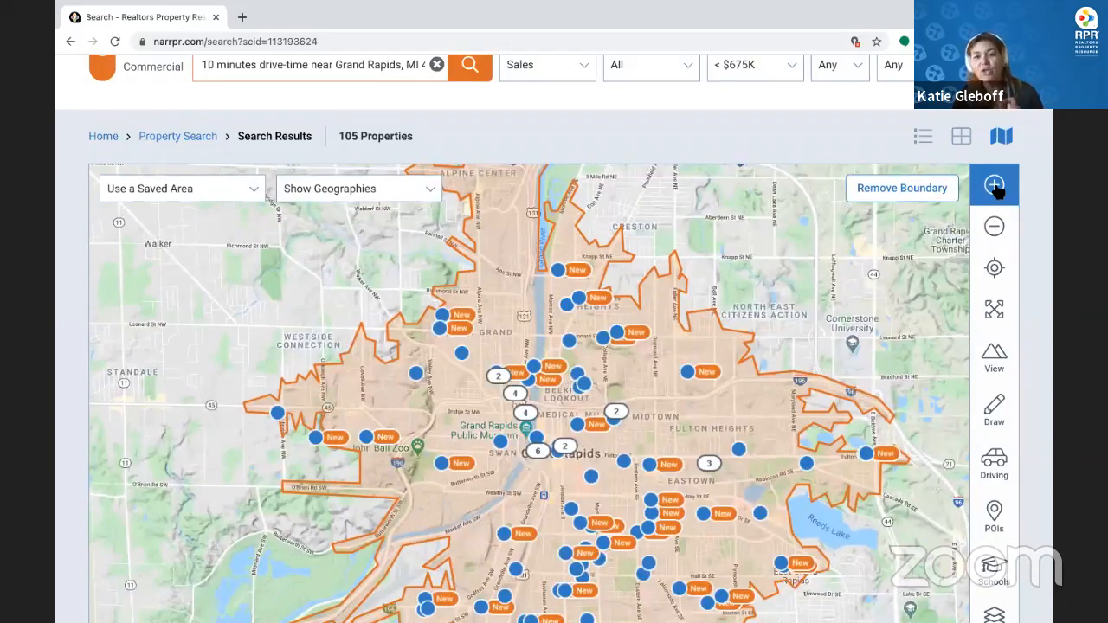
left_click(994, 185)
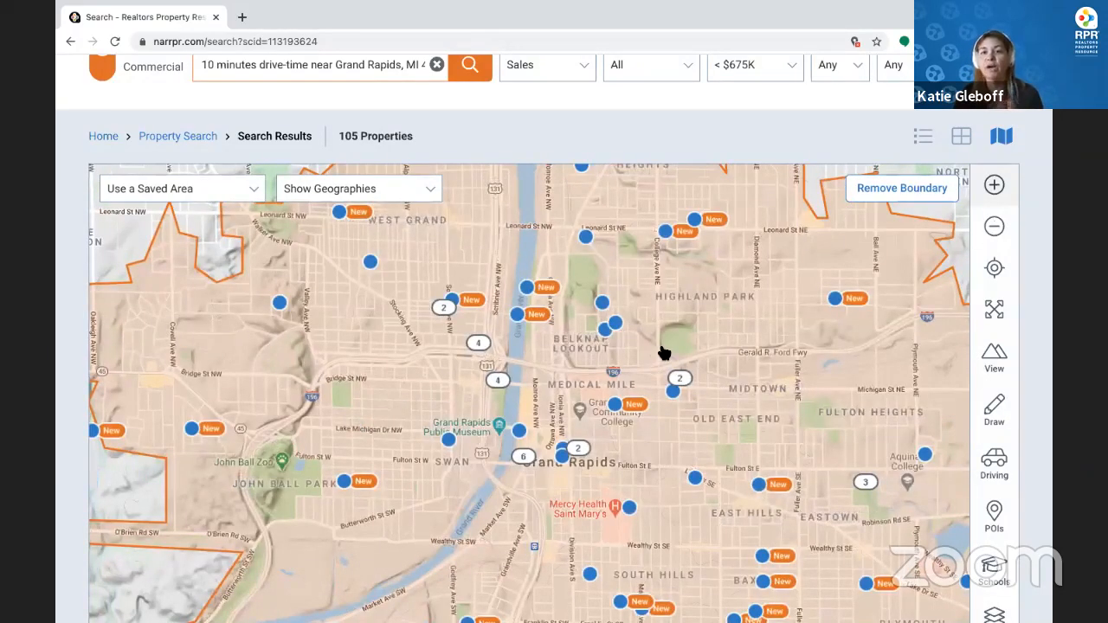
left_click(666, 232)
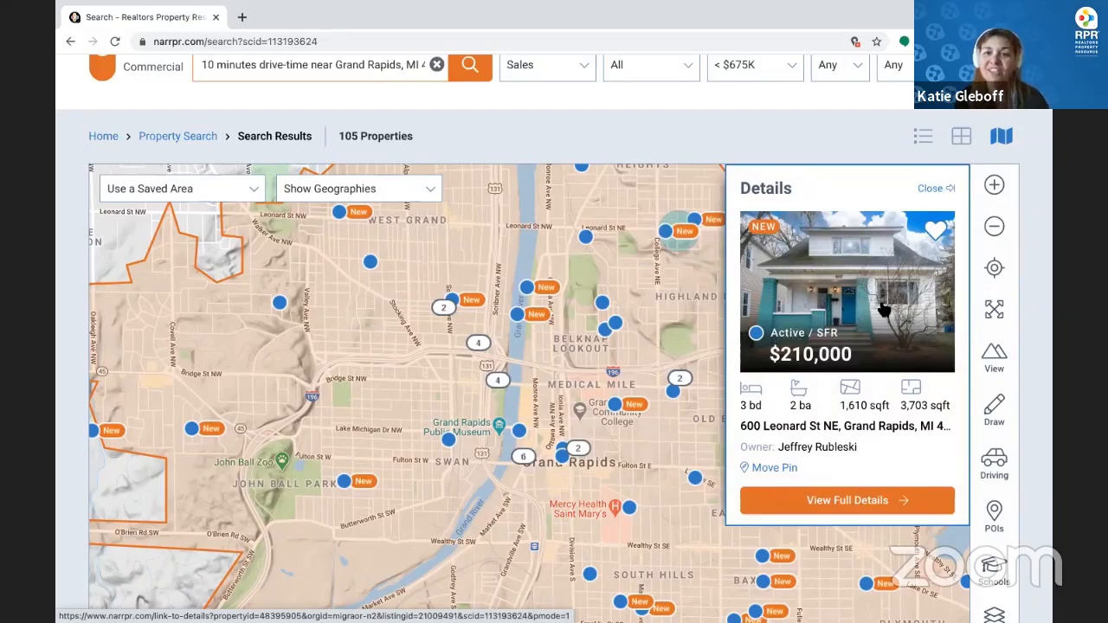
left_click(925, 190)
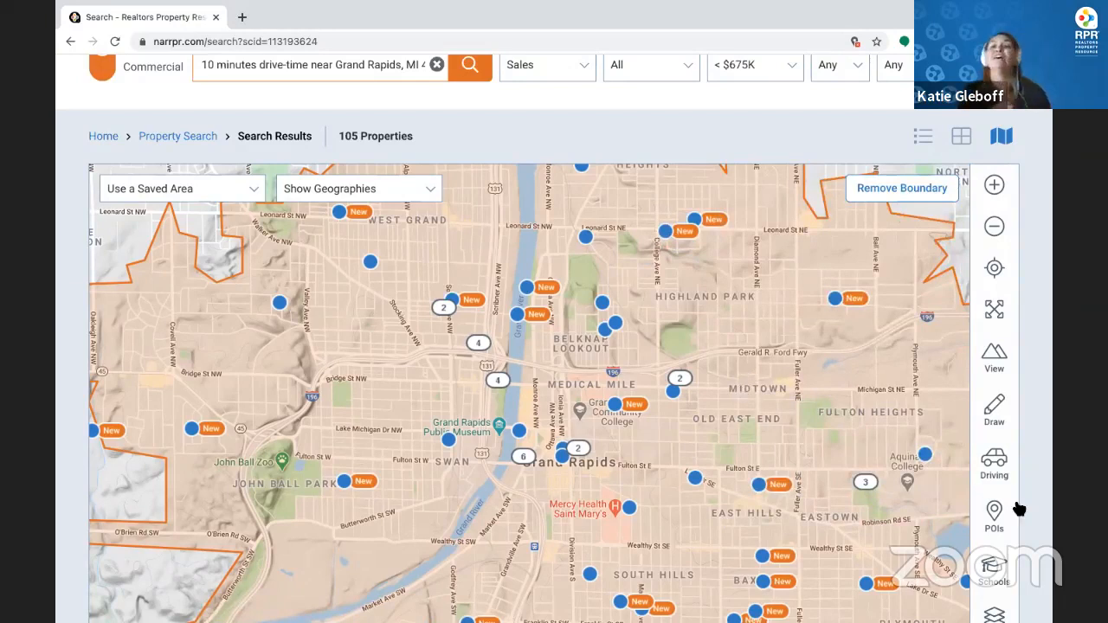
Overlay traffic counts for all volume ranges on downtown Grand Rapids and zoom in closer
left_click(993, 468)
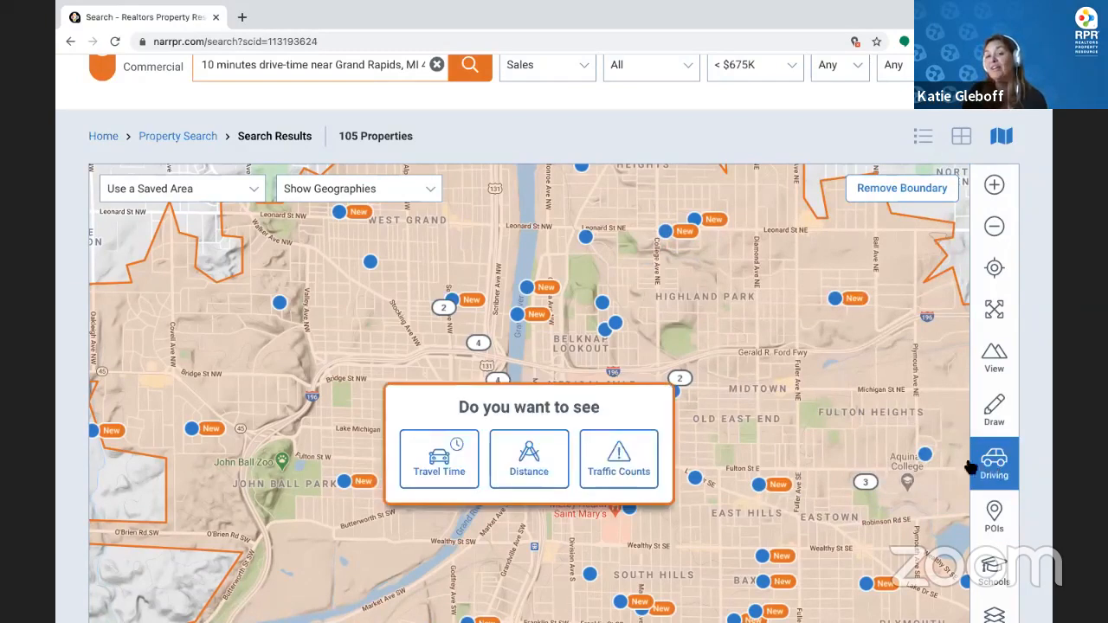
left_click(619, 473)
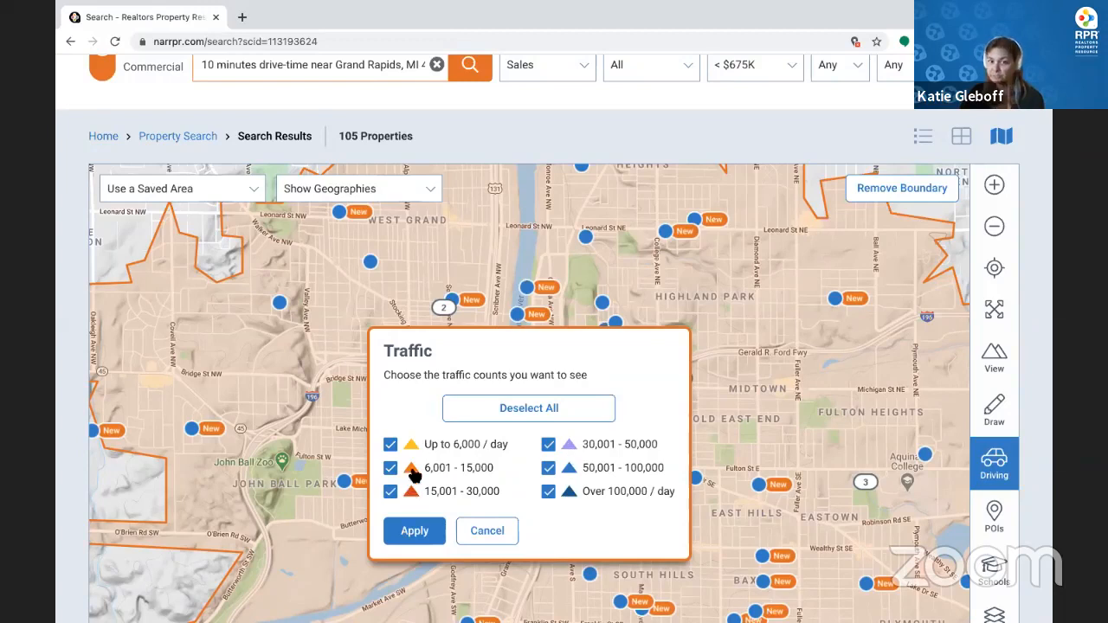
left_click(420, 533)
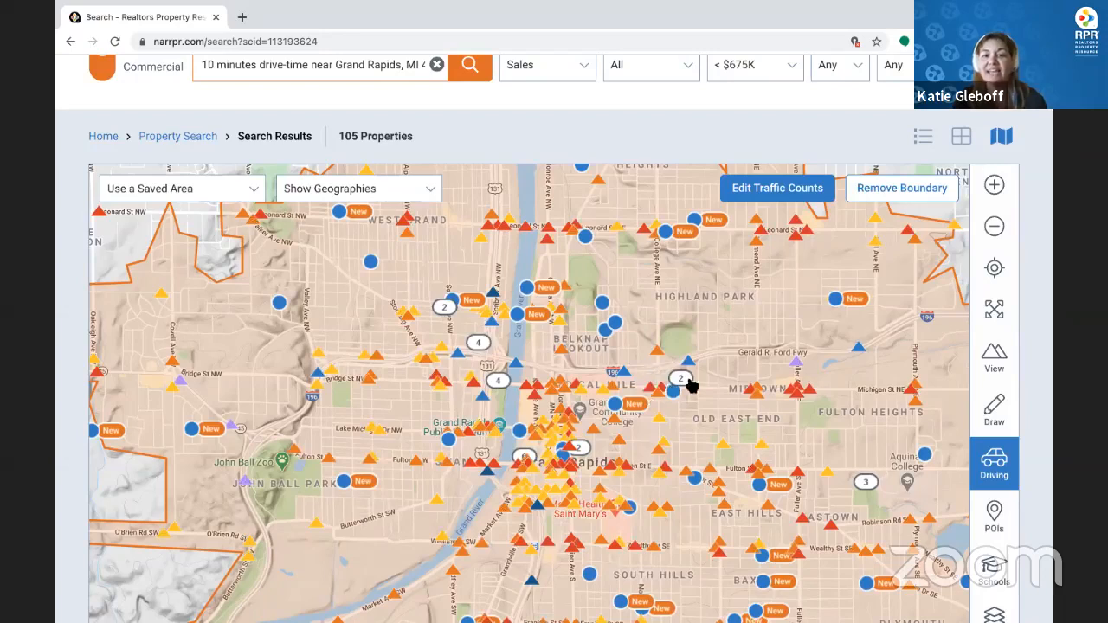
left_click(996, 188)
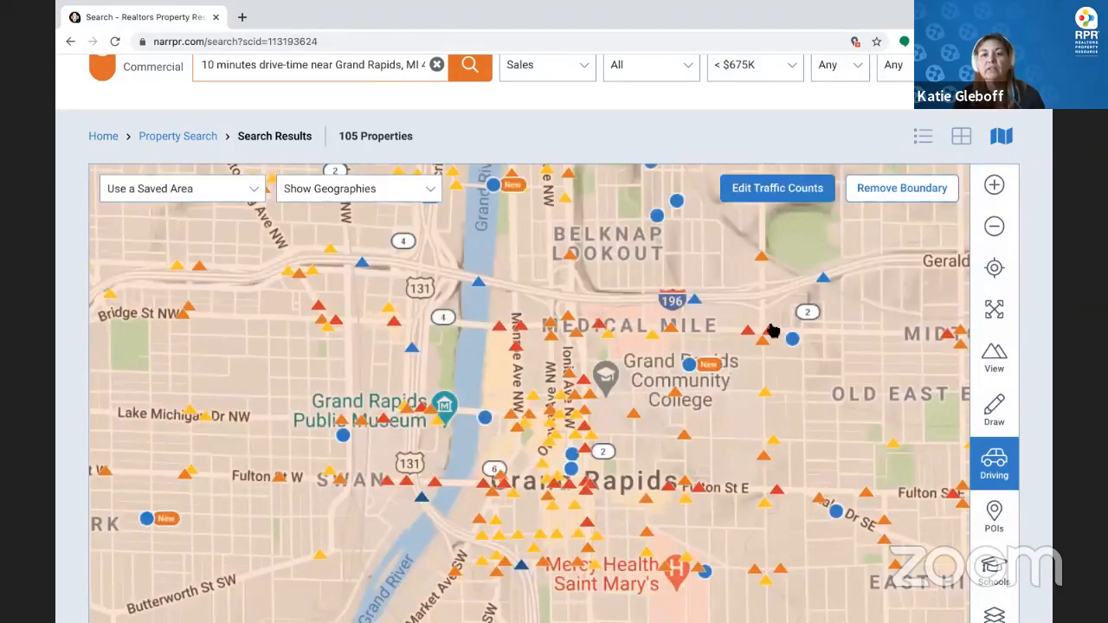
Check the 2018 daily traffic count on Michigan St NE
left_click(772, 334)
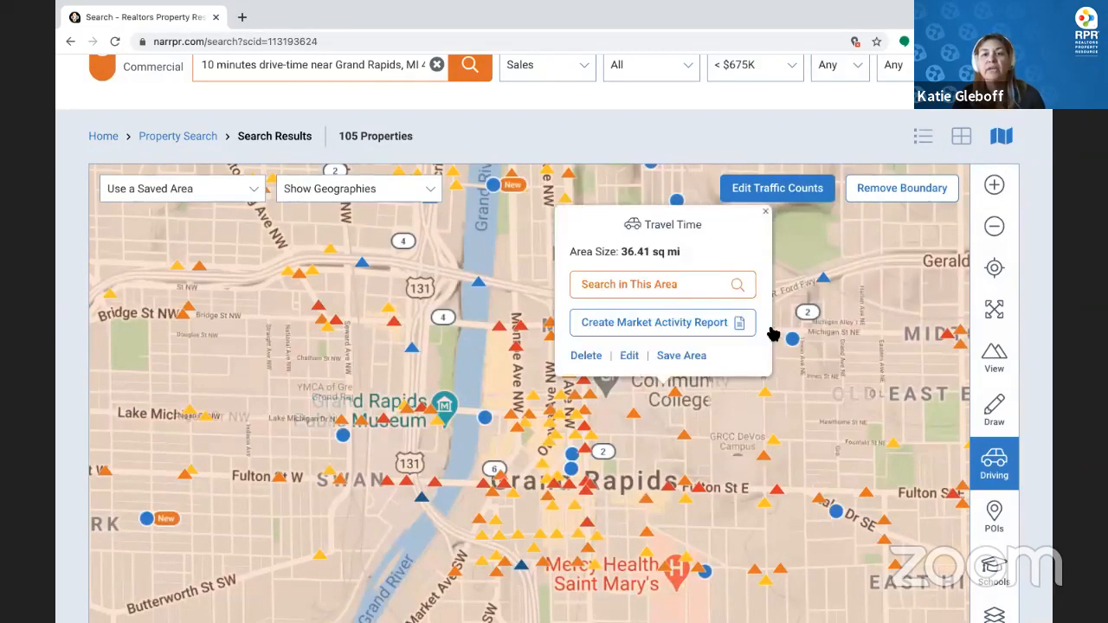
left_click(758, 196)
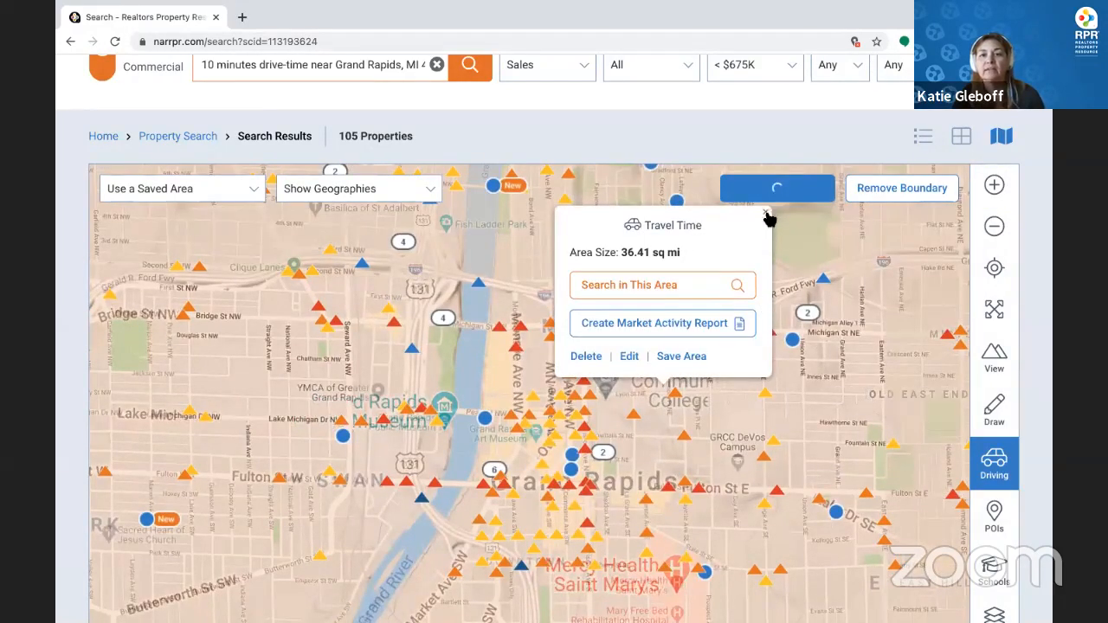
left_click(767, 210)
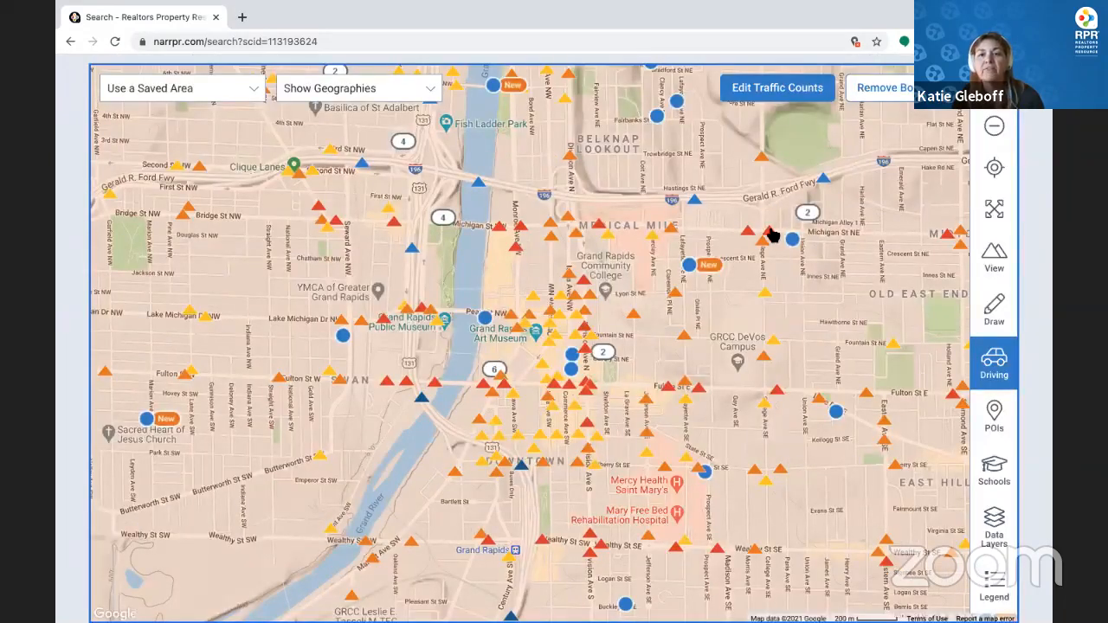
left_click(770, 232)
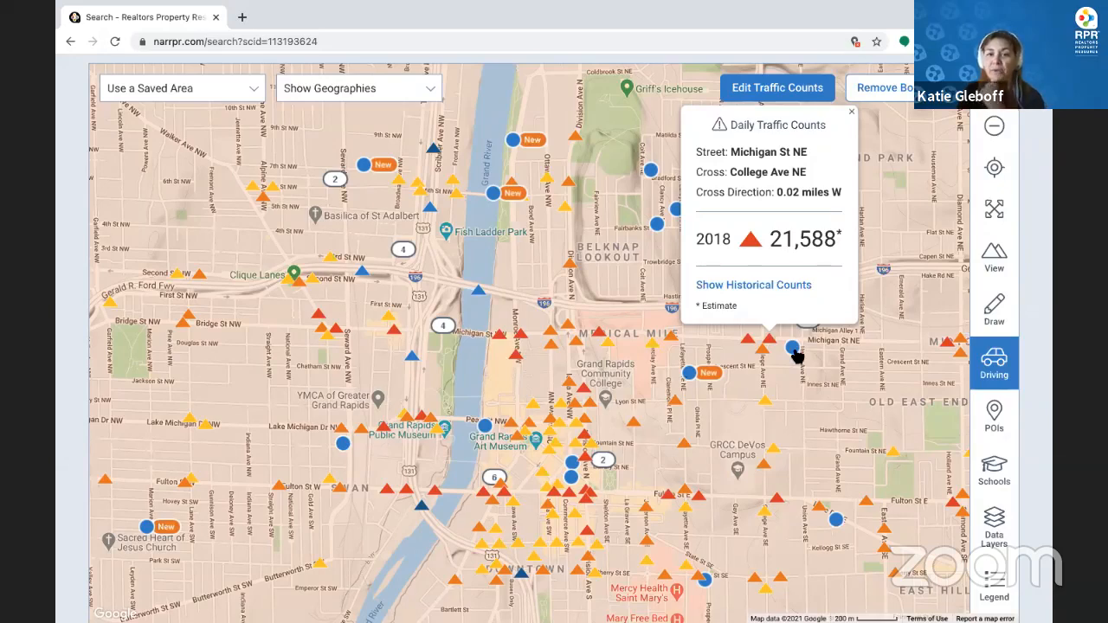
left_click(853, 114)
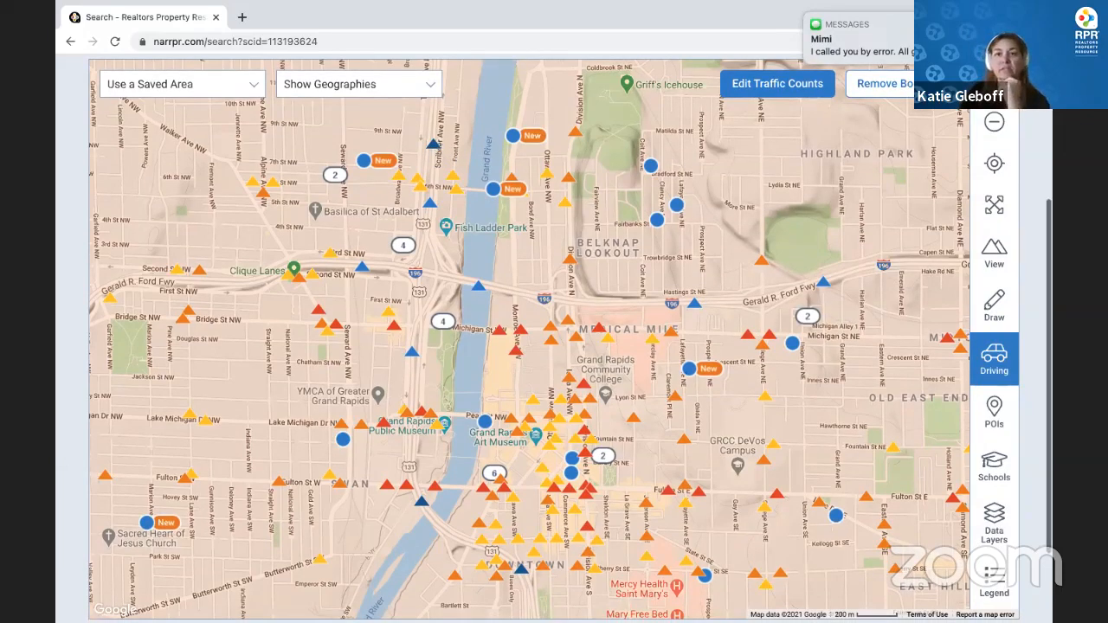
Clear all traffic count markers from the map
left_click(432, 150)
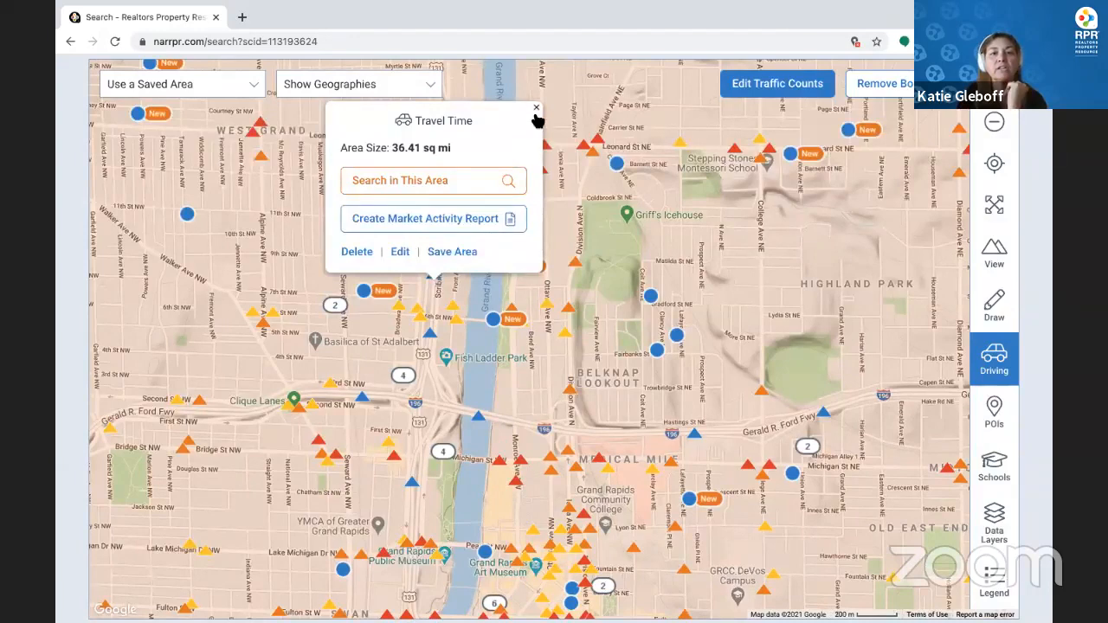
left_click(435, 277)
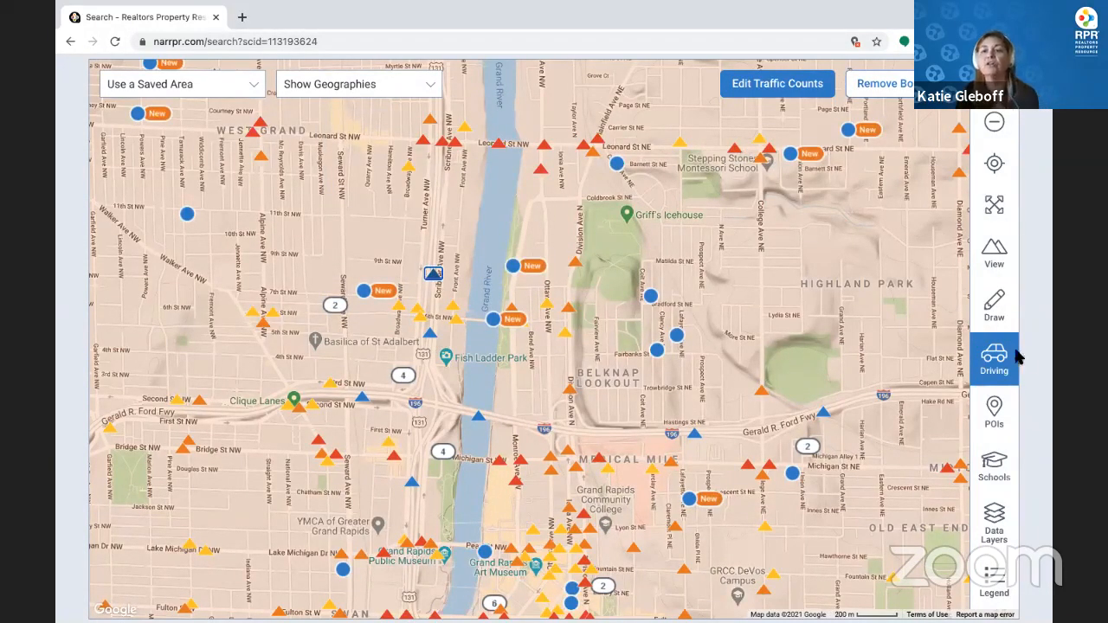
left_click(788, 90)
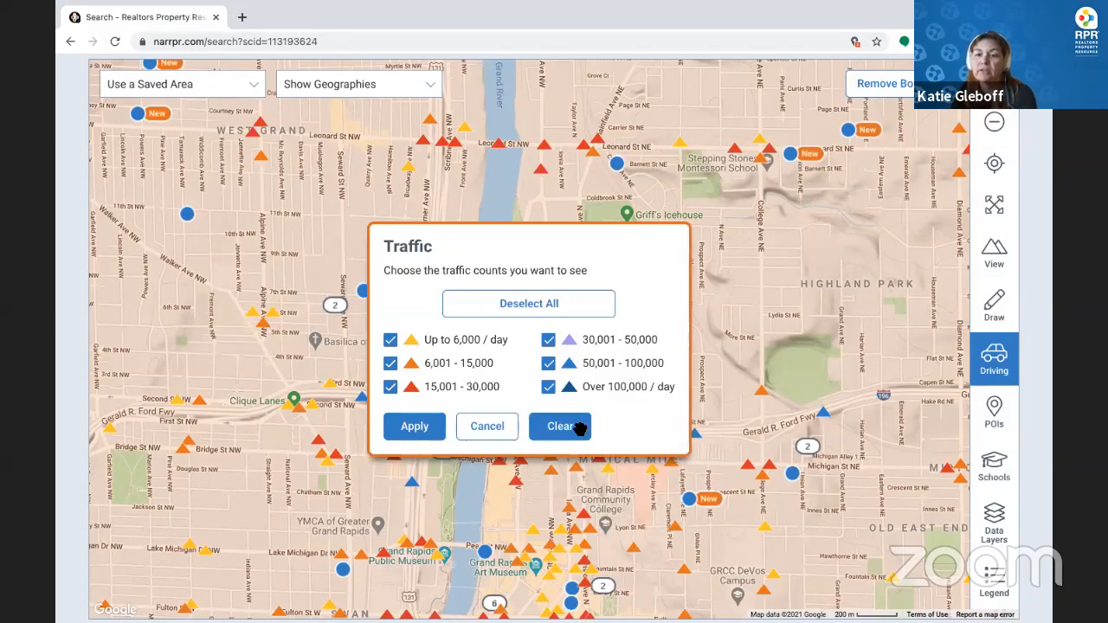
left_click(579, 427)
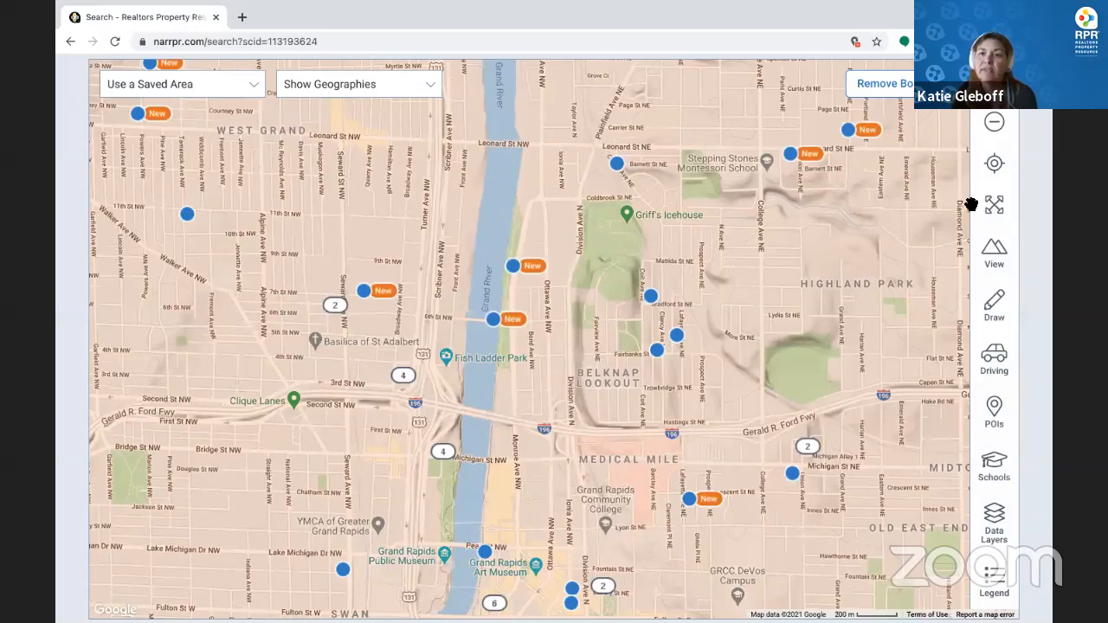
Zoom out and show public elementary, middle and high school markers
left_click(995, 132)
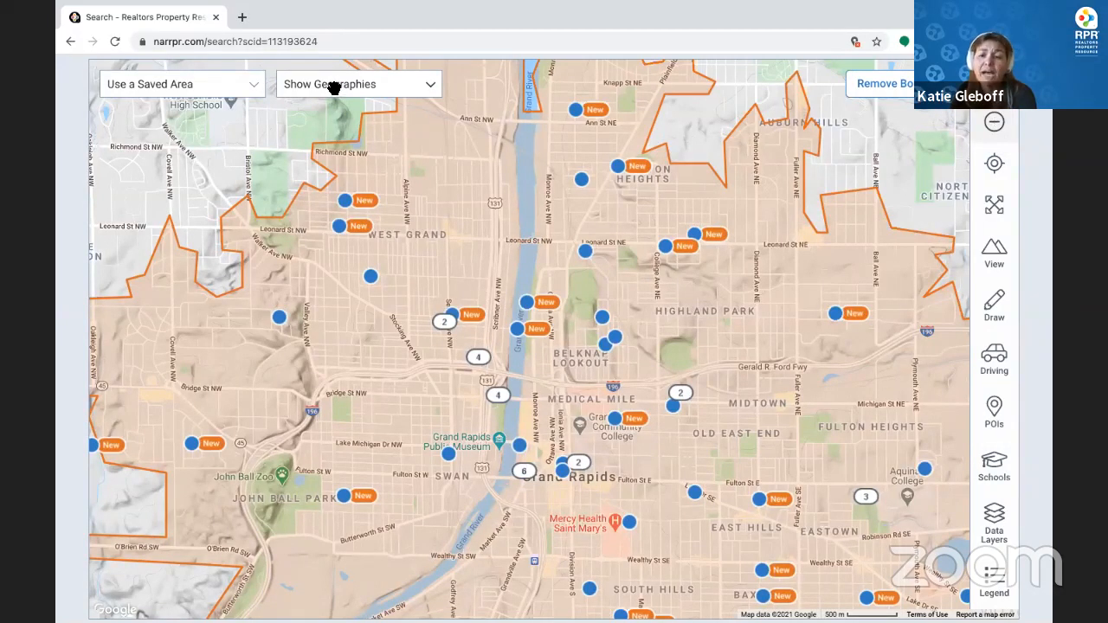
left_click(996, 466)
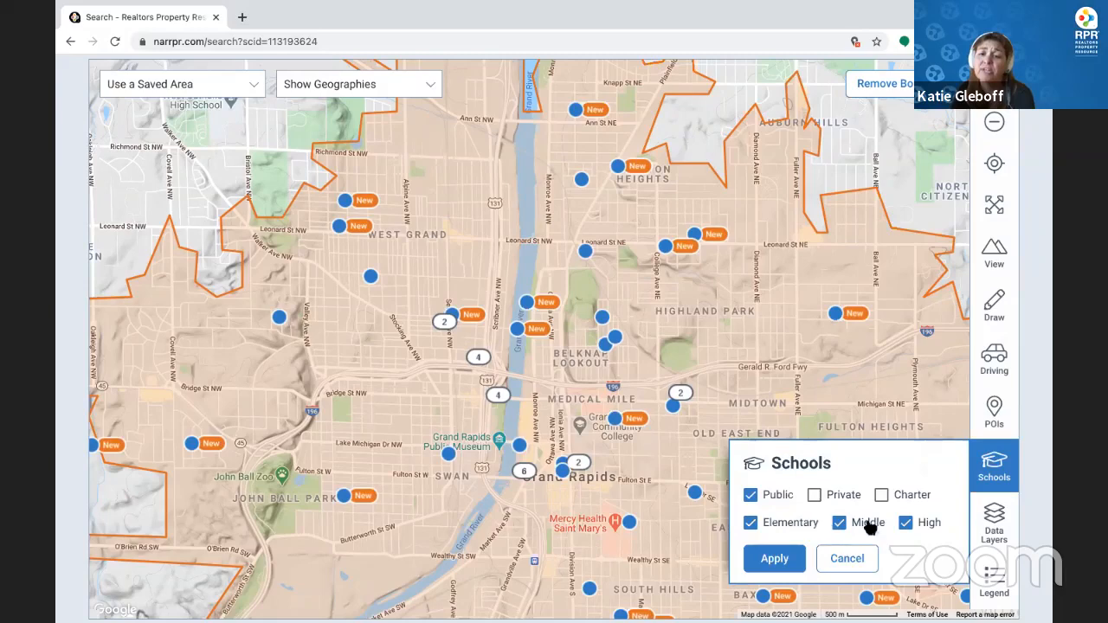
left_click(783, 561)
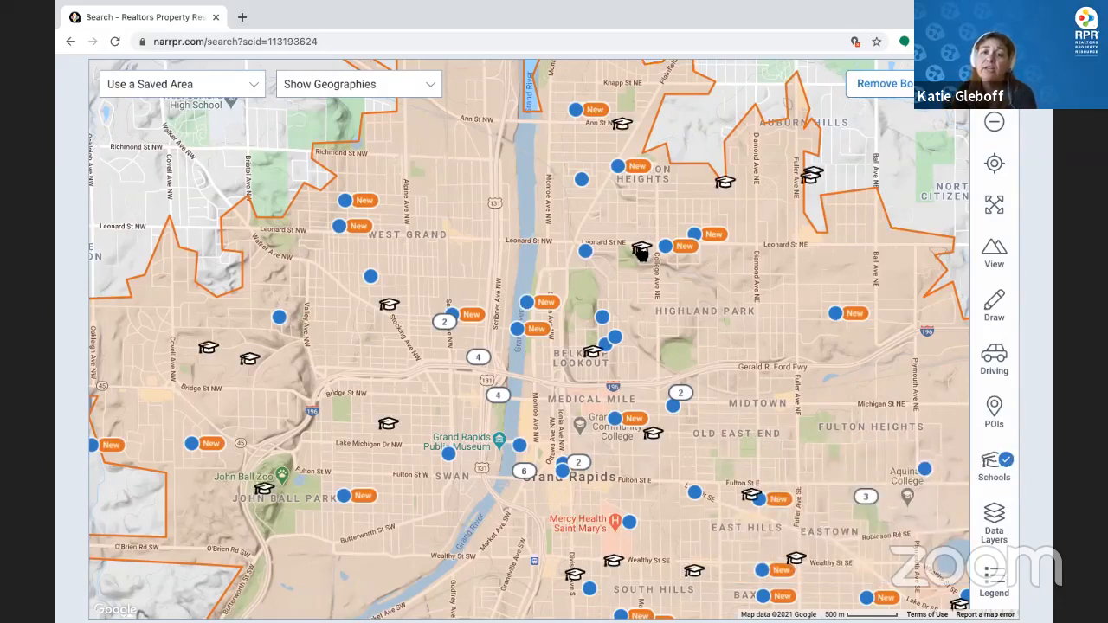
Look over Kent Hills Elementary's details, then clear all school markers from the map
left_click(641, 251)
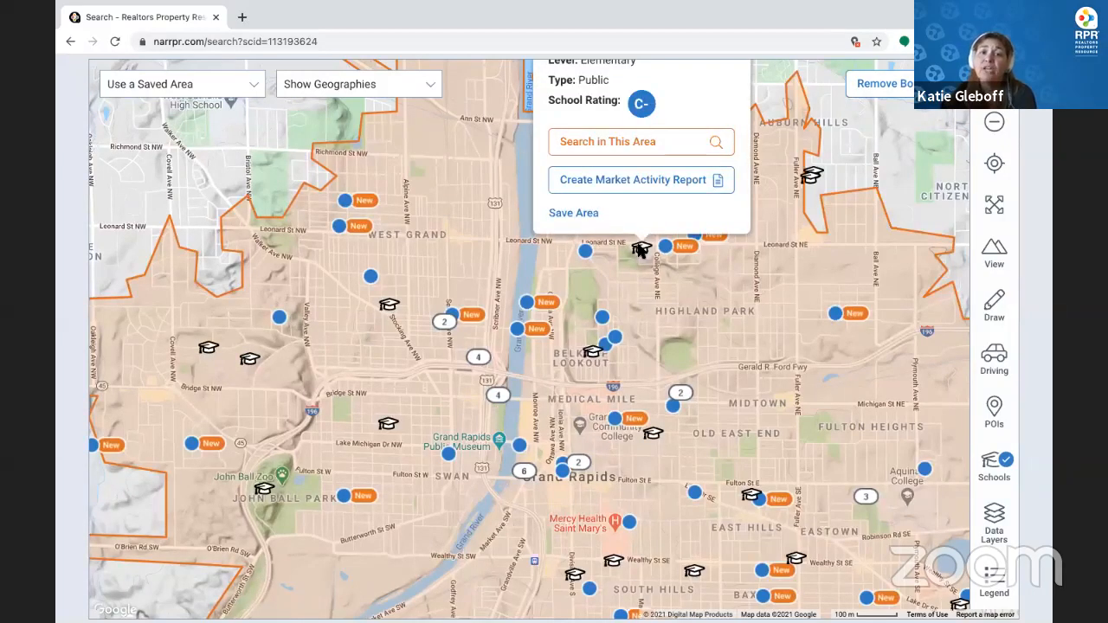
scroll(641, 253, "up", 3)
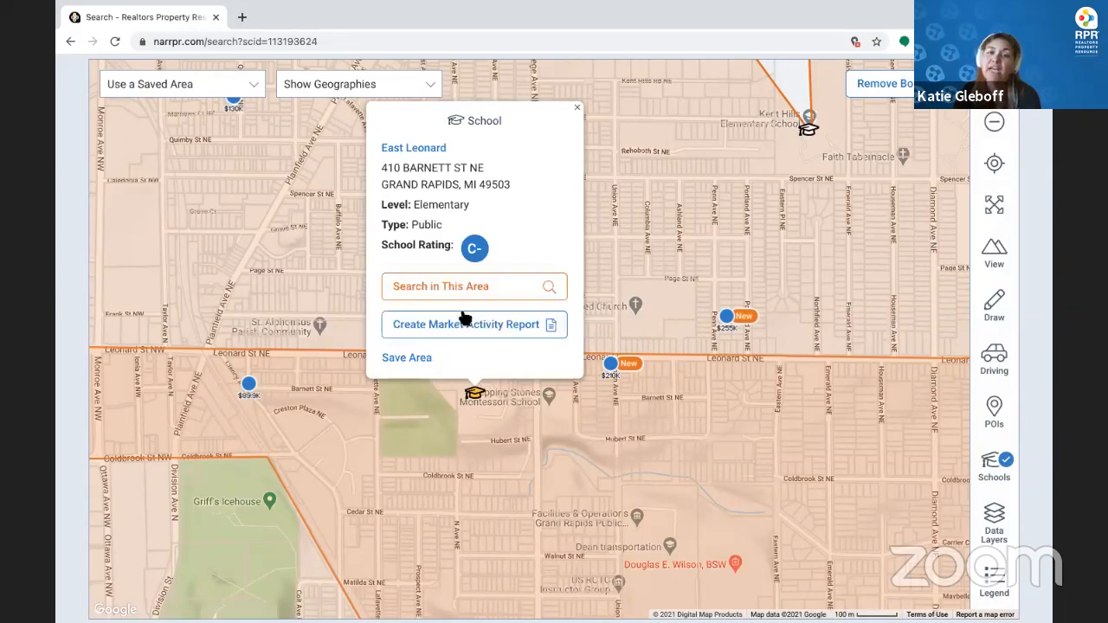
left_click(578, 111)
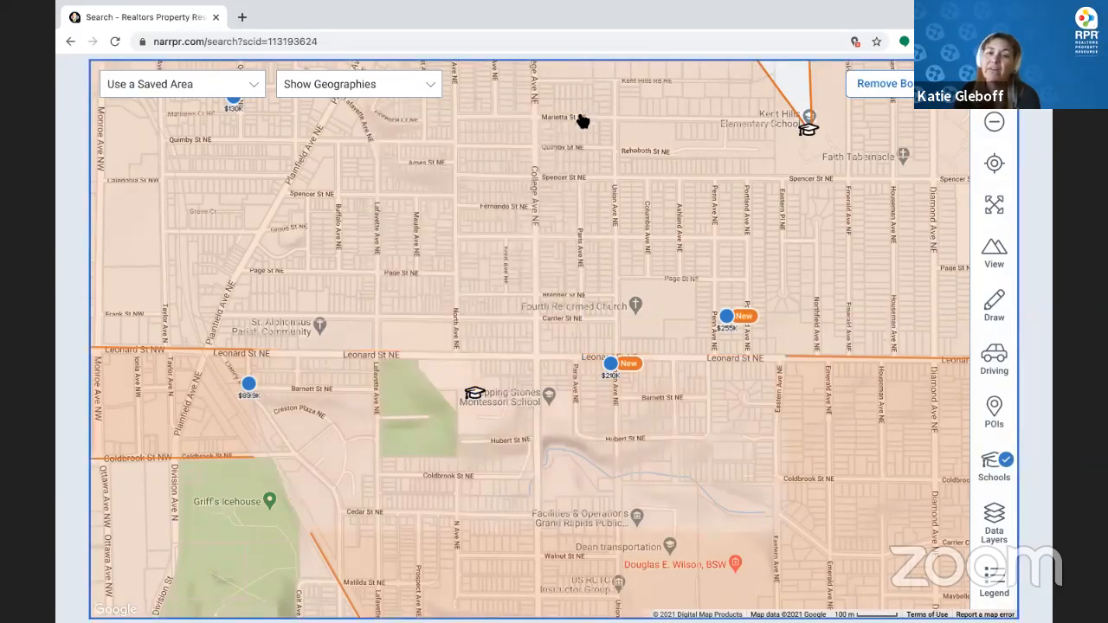
left_click(809, 130)
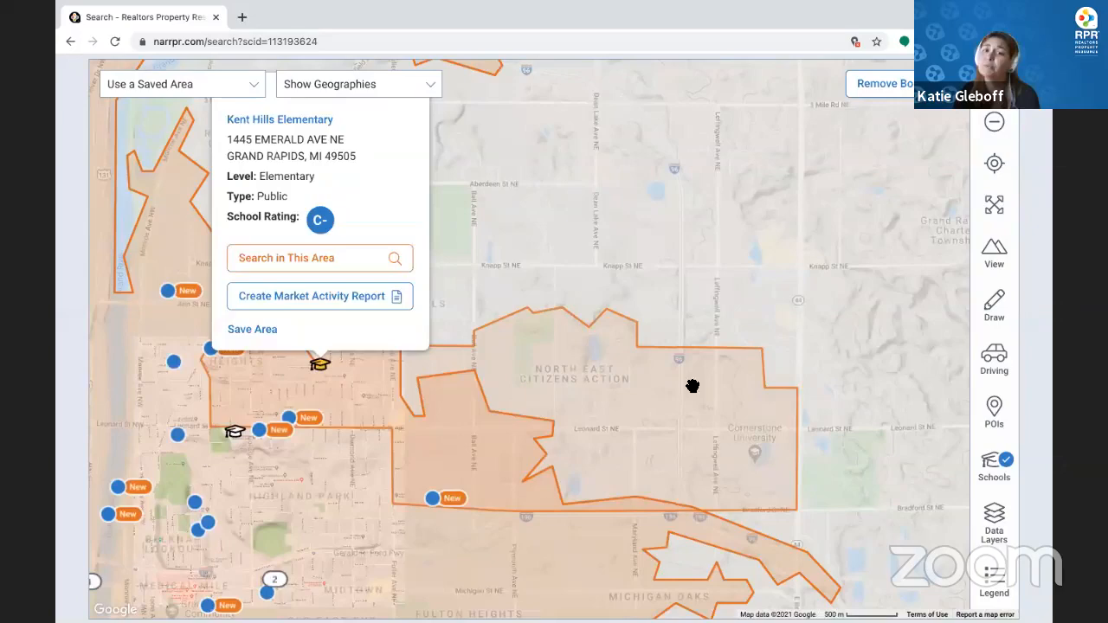
left_click(484, 388)
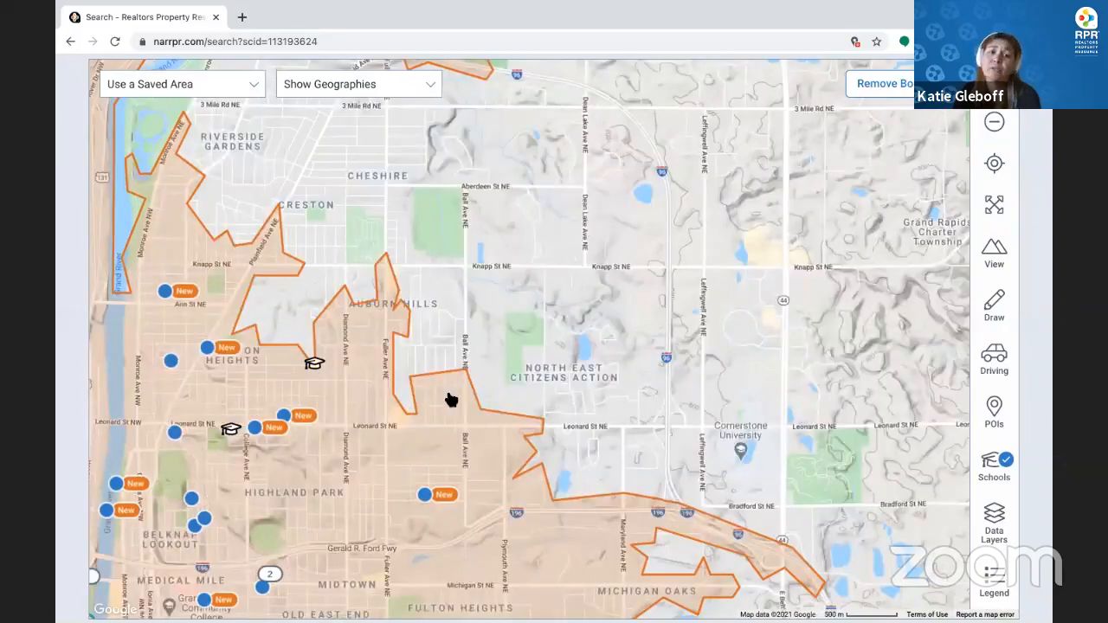
left_click(315, 366)
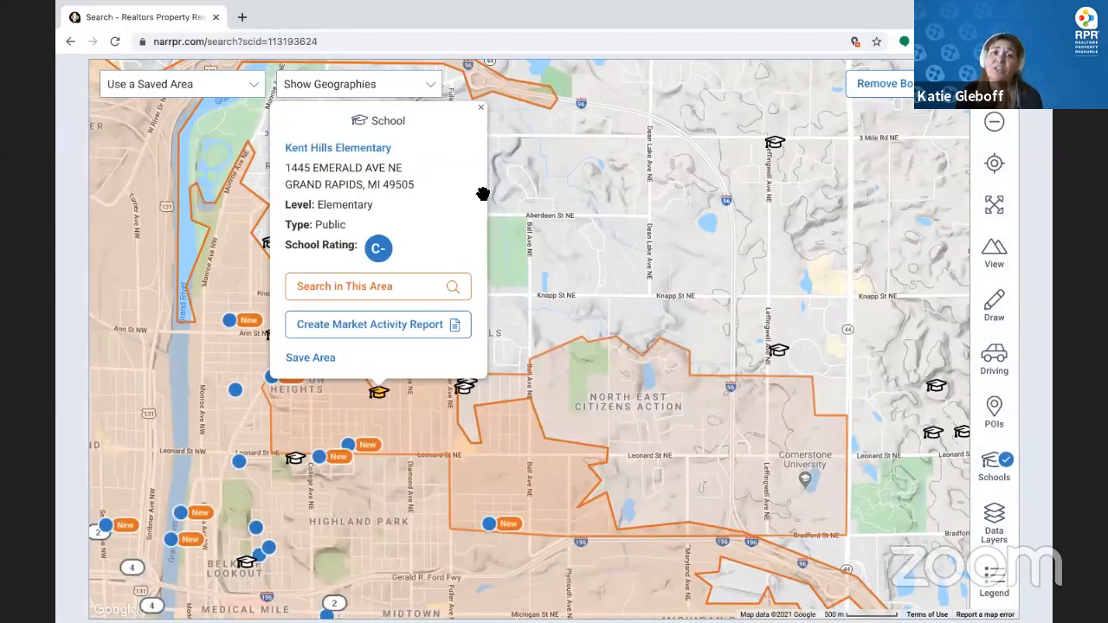
left_click(482, 108)
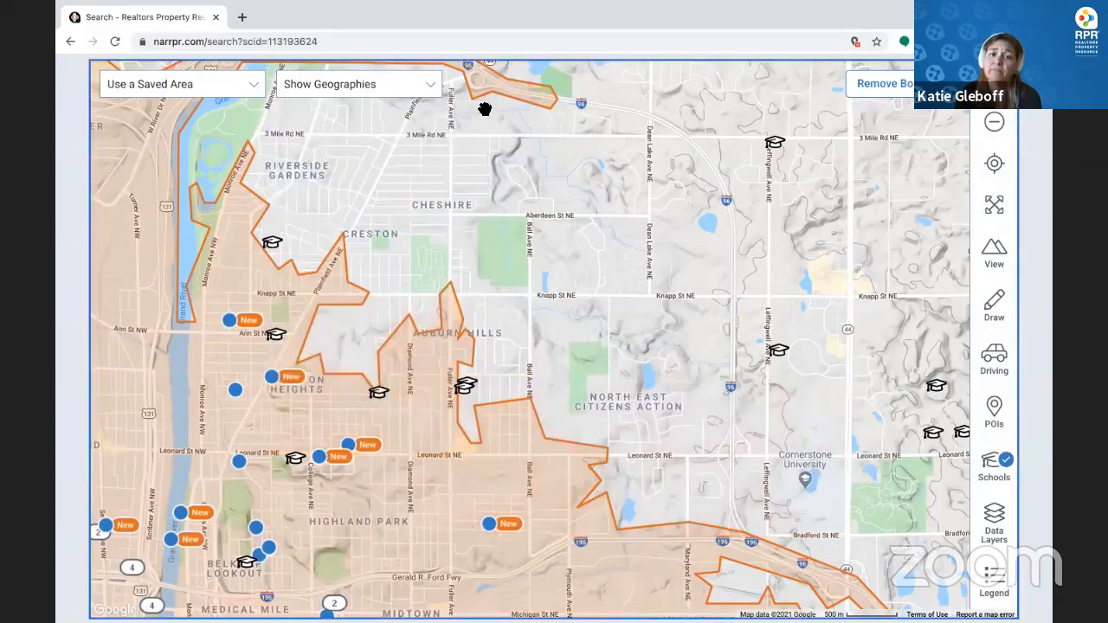
left_click(992, 465)
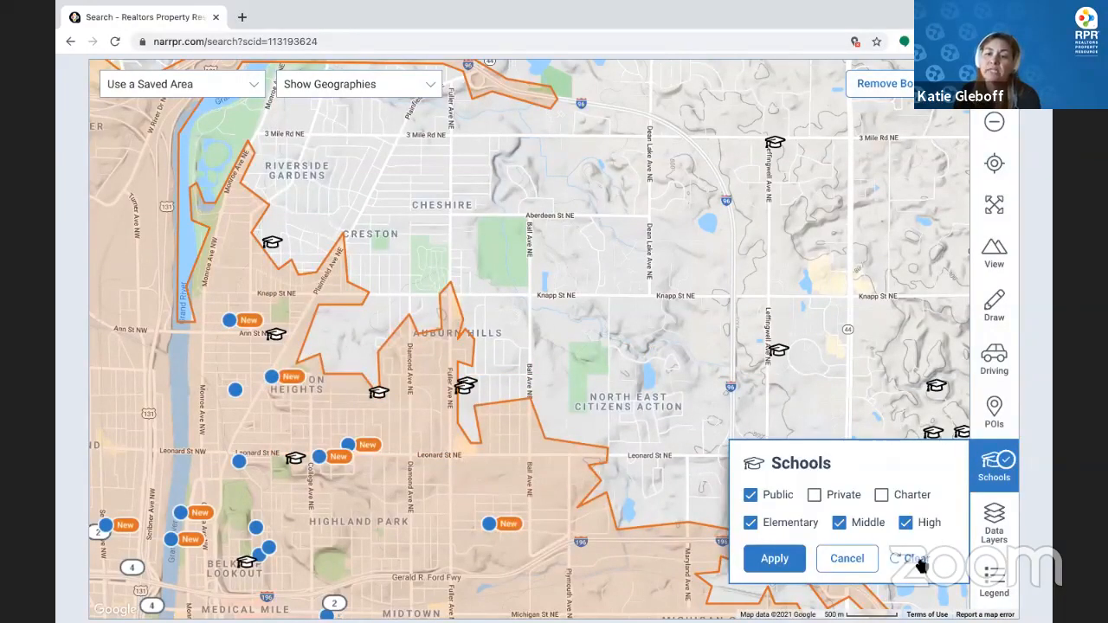
left_click(916, 559)
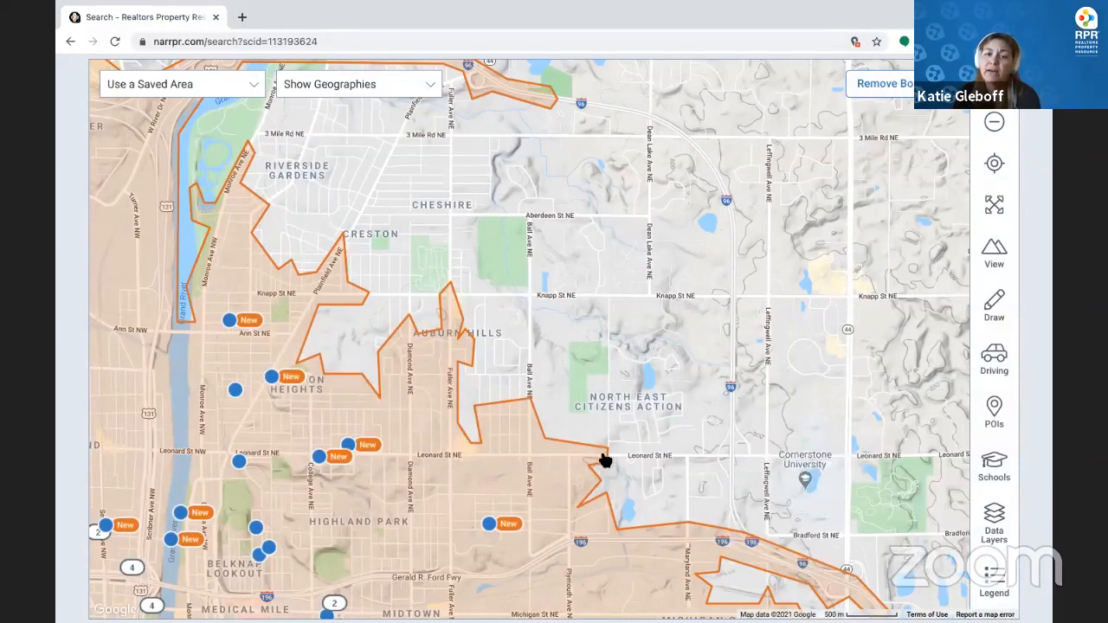
Pan toward the downtown Grand Rapids listings and open the Data Layers list
mouse_move(870, 292)
left_mouse_down()
mouse_move(947, 237)
mouse_move(965, 173)
left_mouse_up()
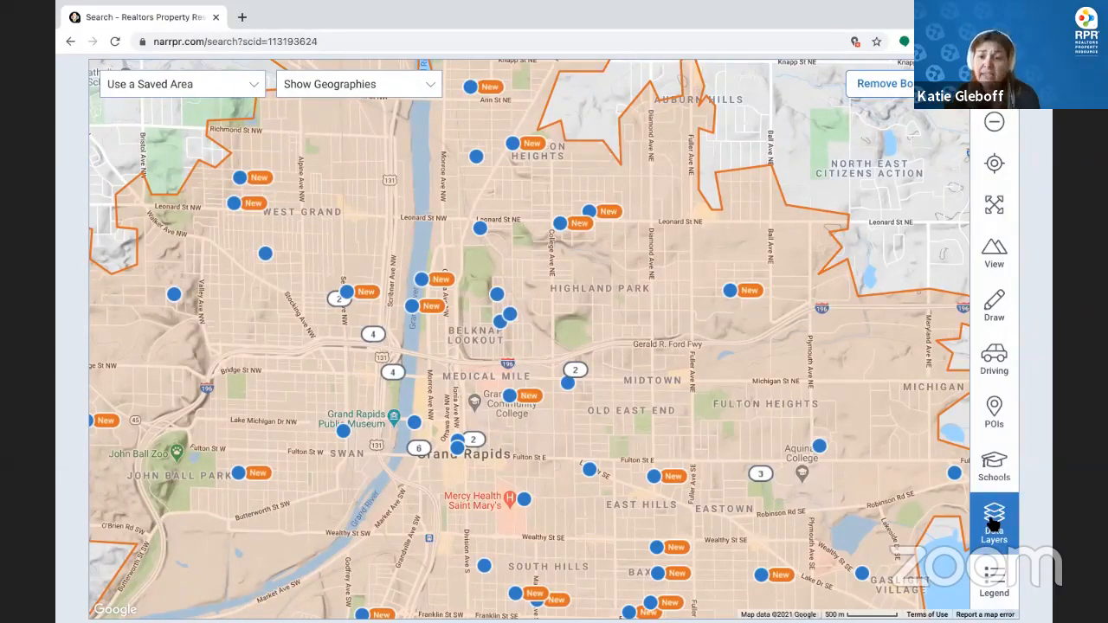
left_click(995, 524)
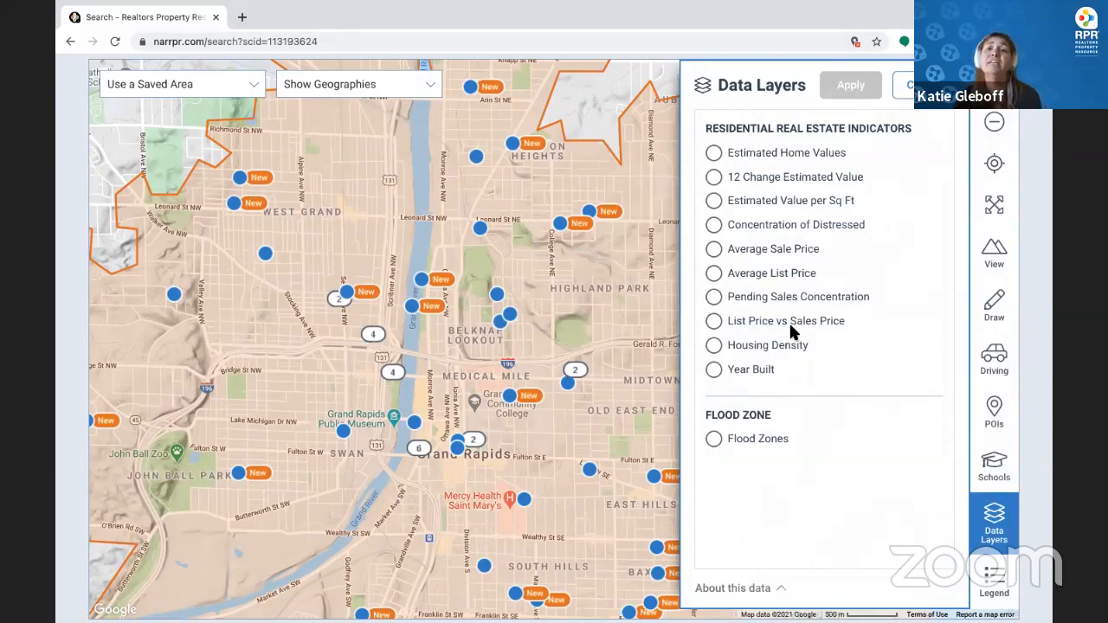
Apply the 12 Change Estimated Value heat layer and pan to the southern neighbourhoods
left_click(715, 177)
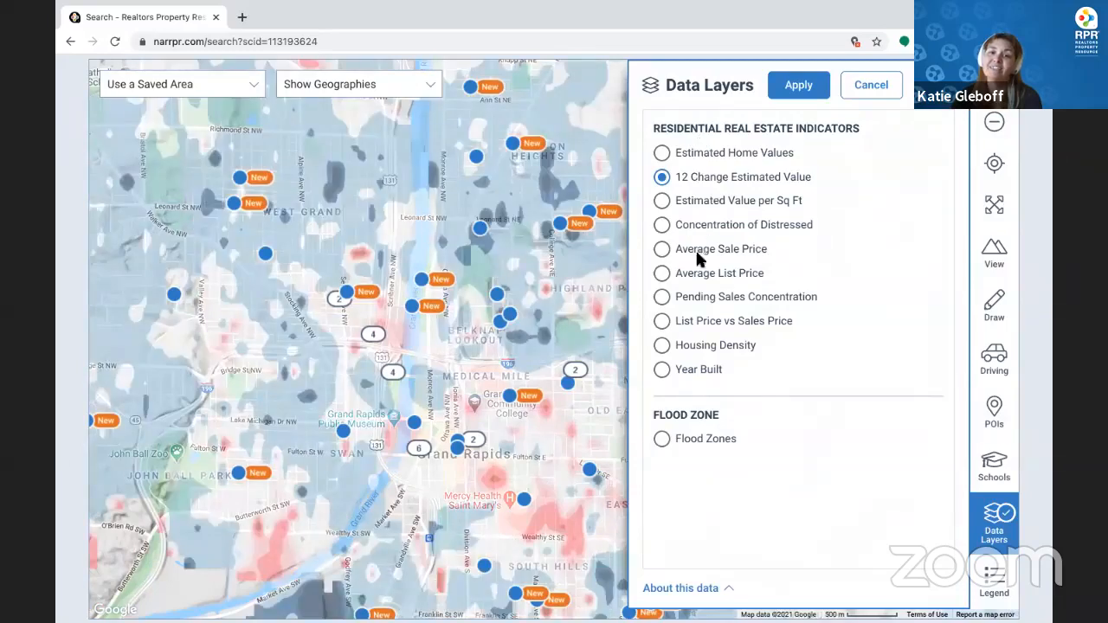
left_click(797, 86)
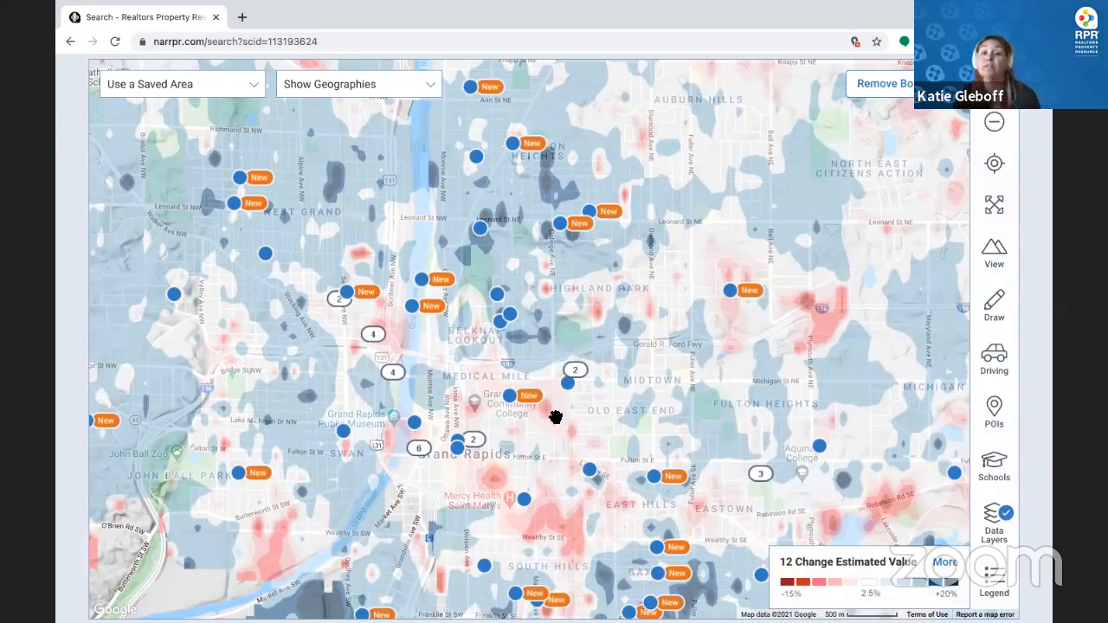
left_click_drag(748, 501, 760, 349)
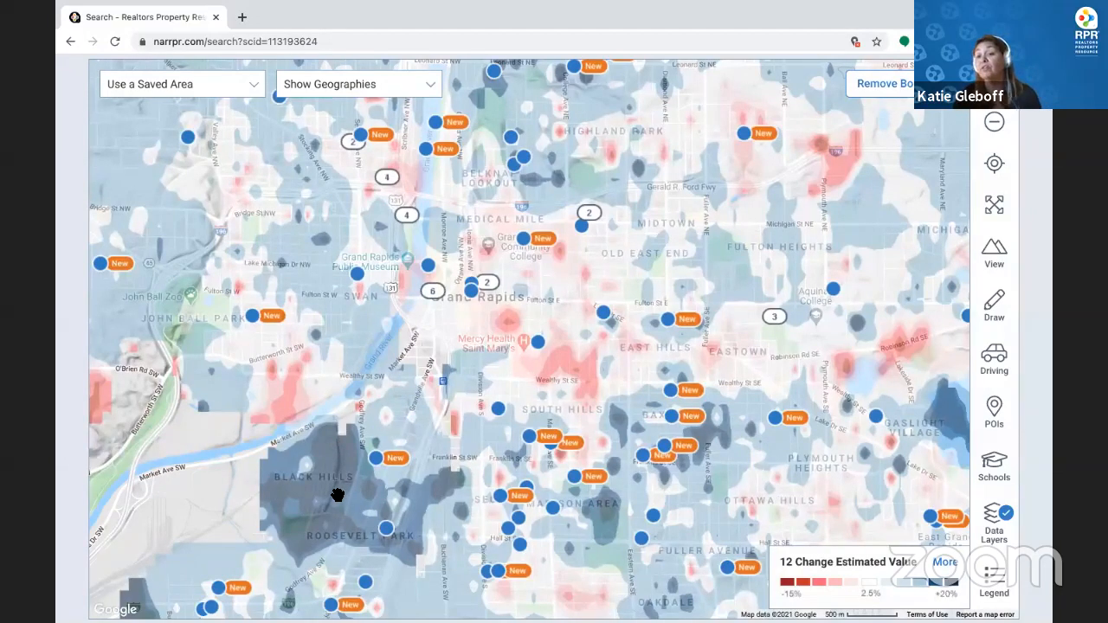
Preview the List Price vs Sales Price and Year Built layers, ending on Flood Zones
left_click(994, 530)
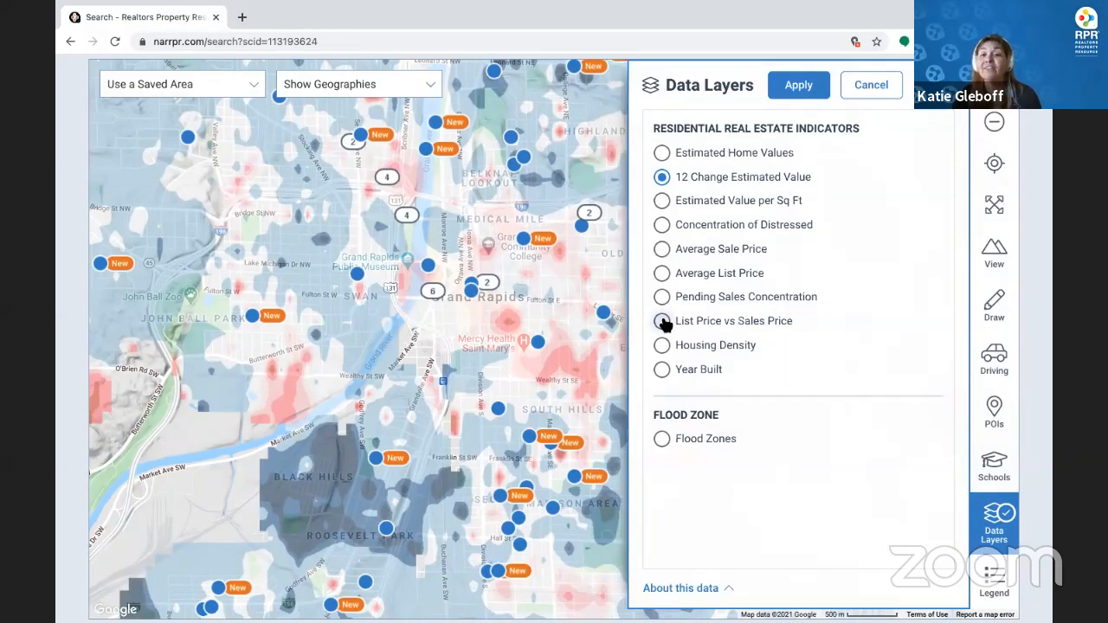
left_click(752, 324)
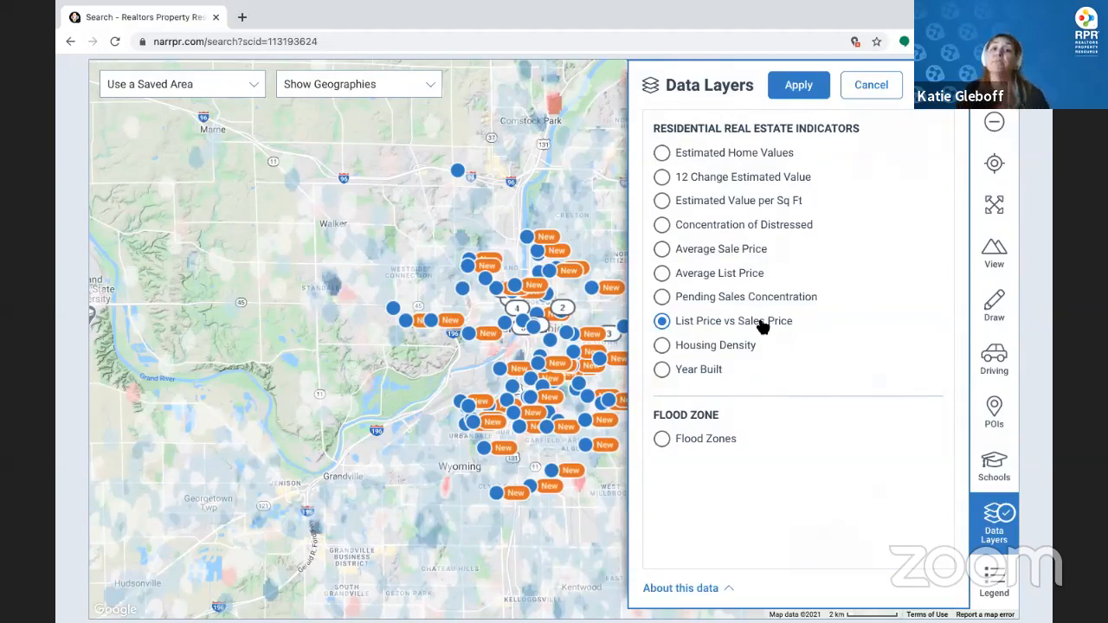
left_click(663, 371)
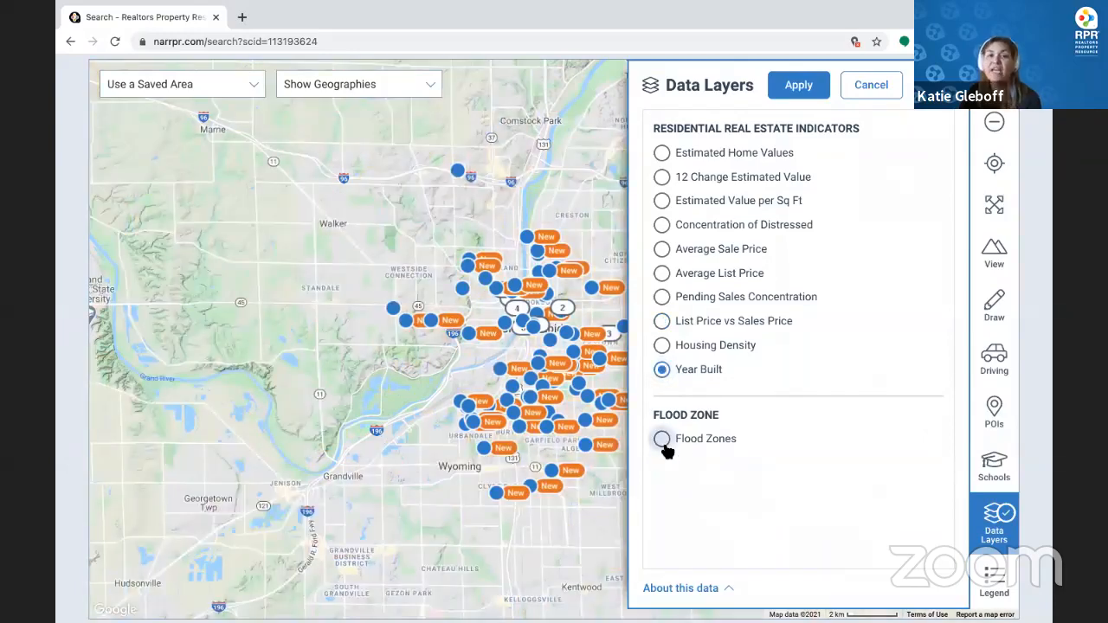
left_click(662, 440)
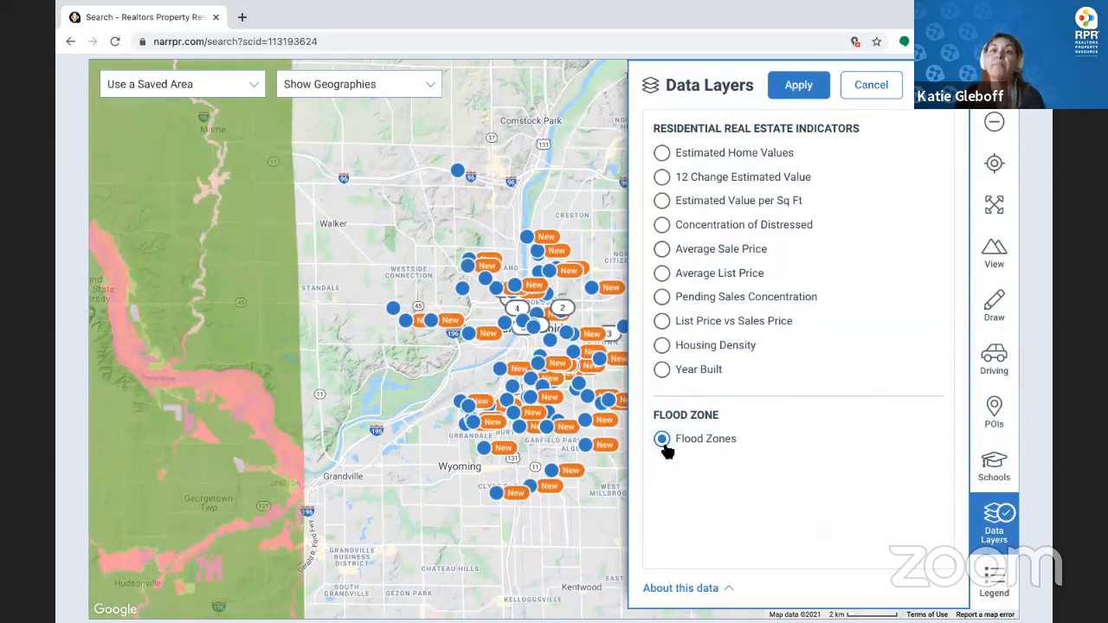
scroll(664, 450, "down", 2)
scroll(767, 314, "up", 3)
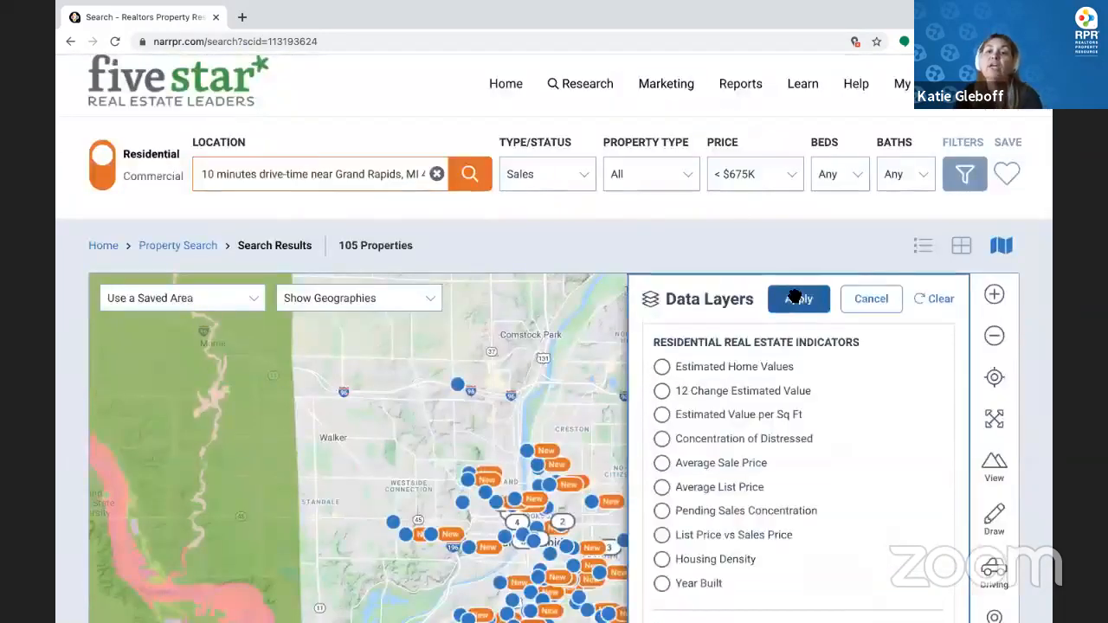
Apply the Flood Zones layer and pan across the flood-zone shading
left_click(795, 297)
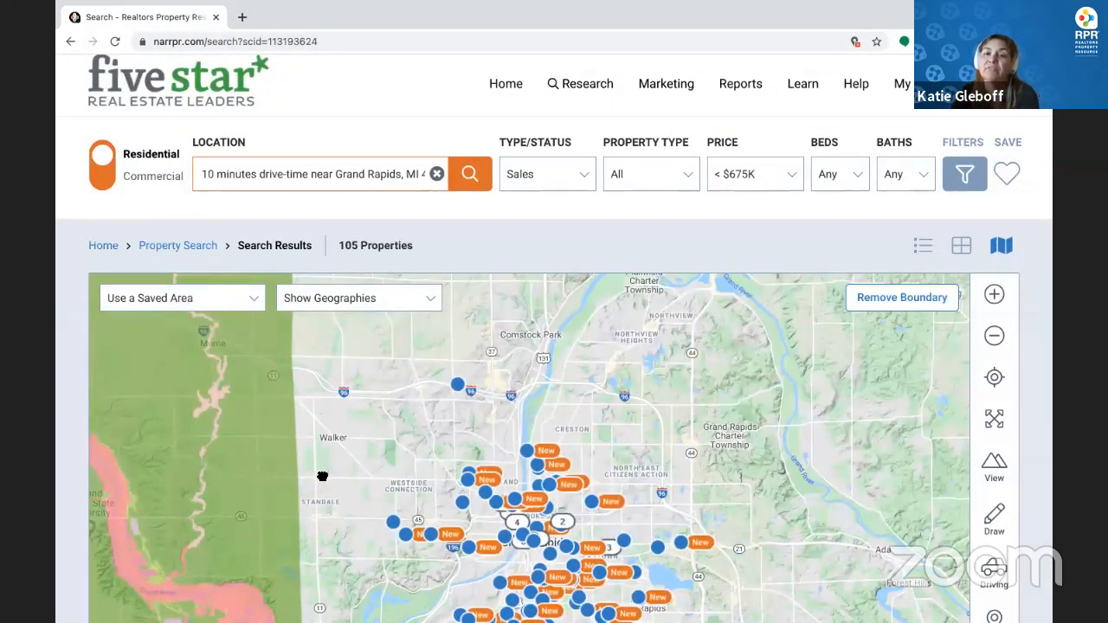
left_click_drag(398, 521, 583, 422)
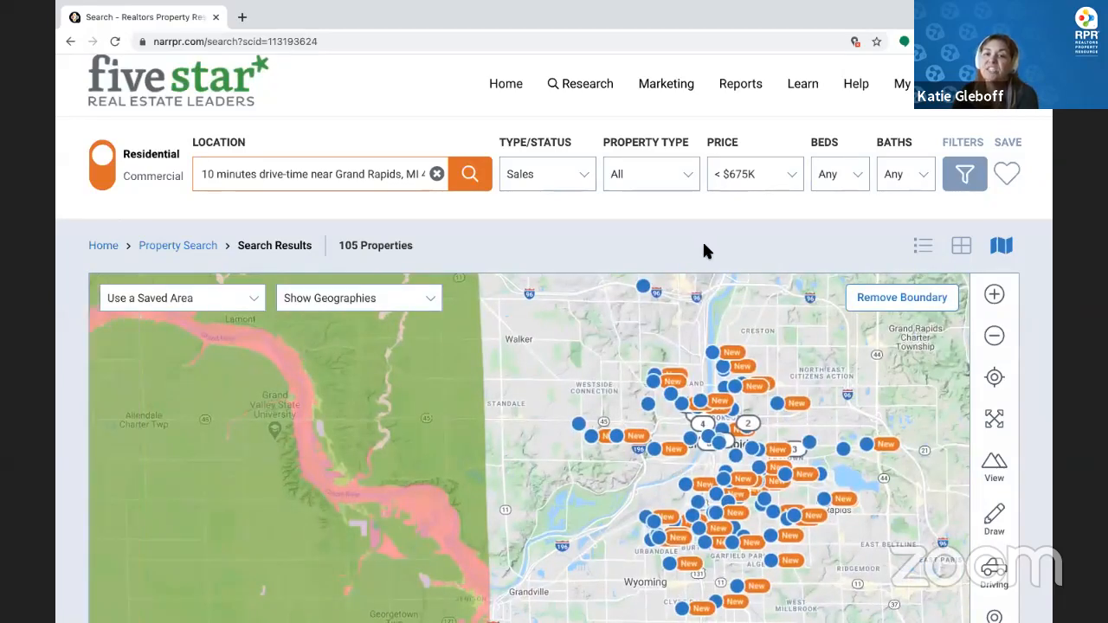
scroll(465, 408, "down", 3)
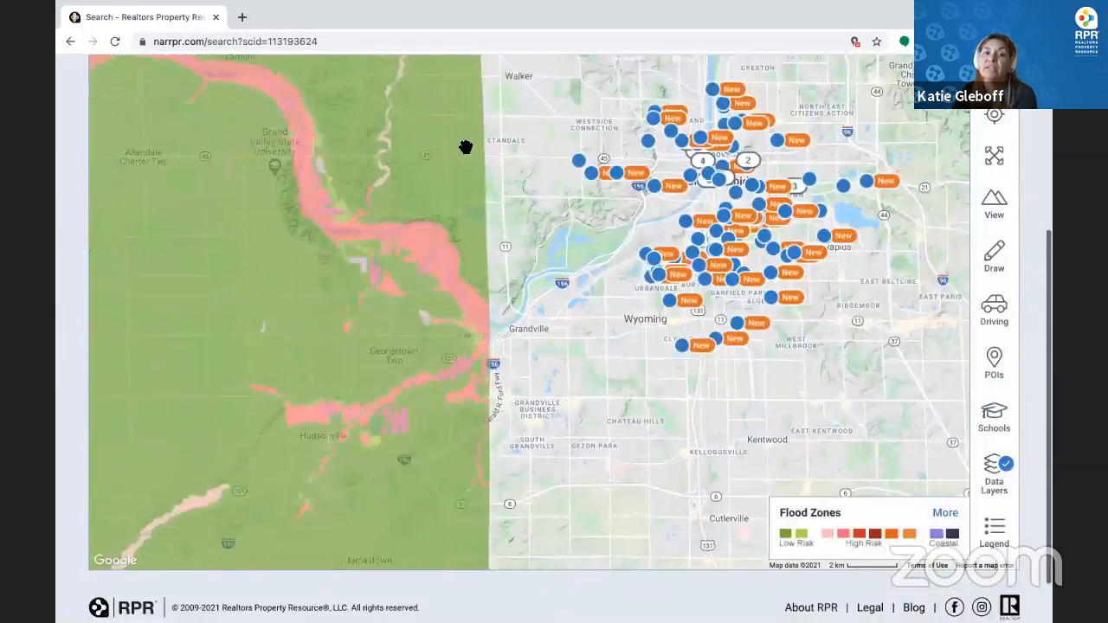
scroll(466, 147, "down", 1)
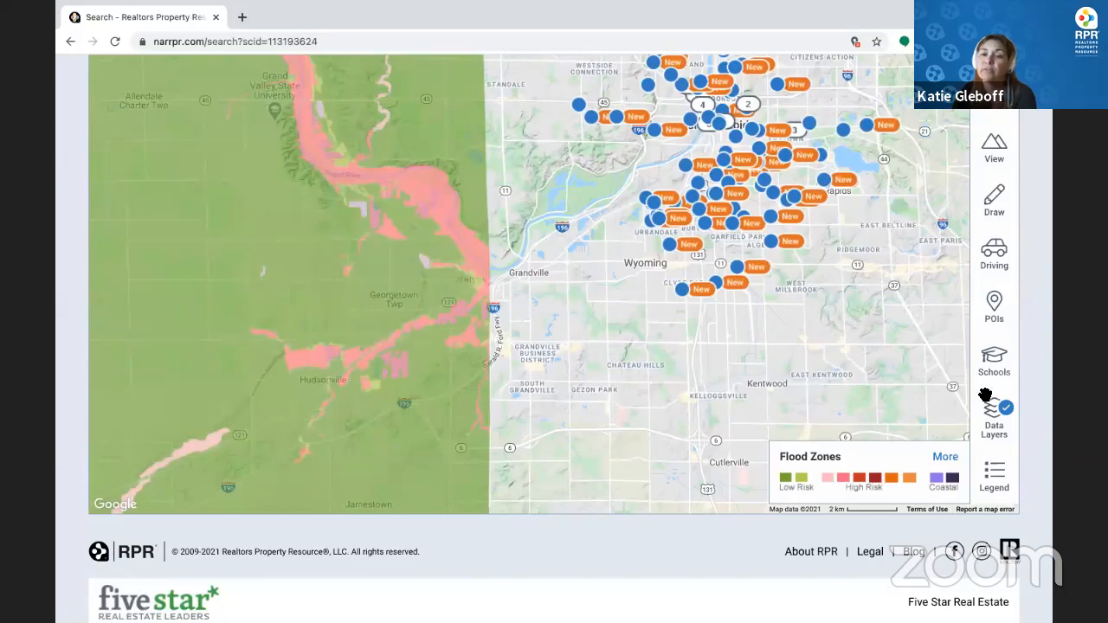
left_click(1007, 430)
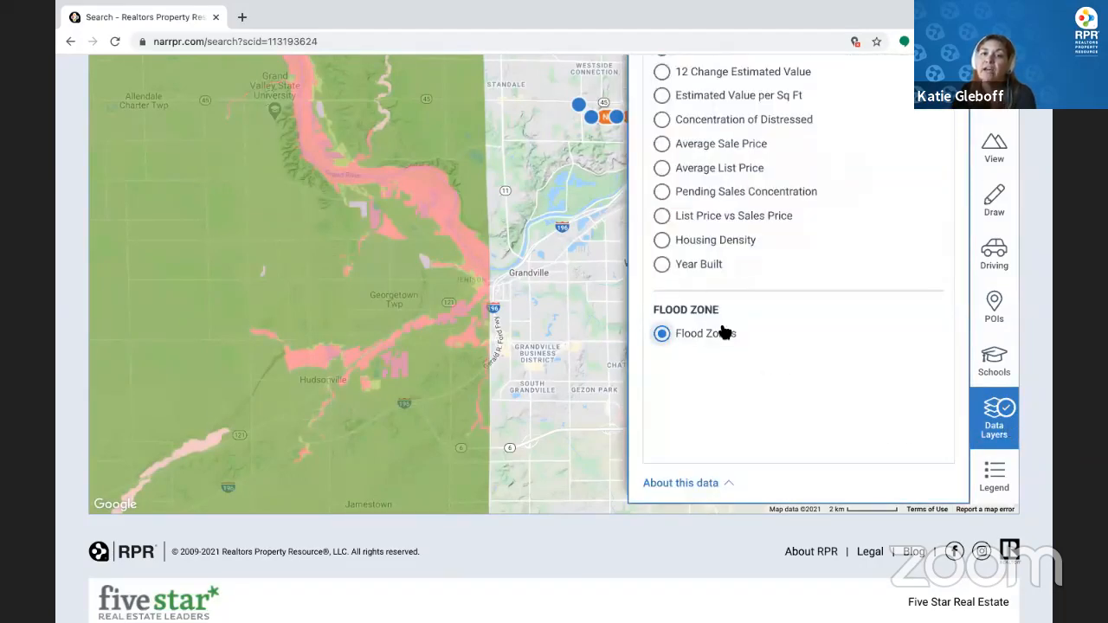
scroll(718, 317, "up", 5)
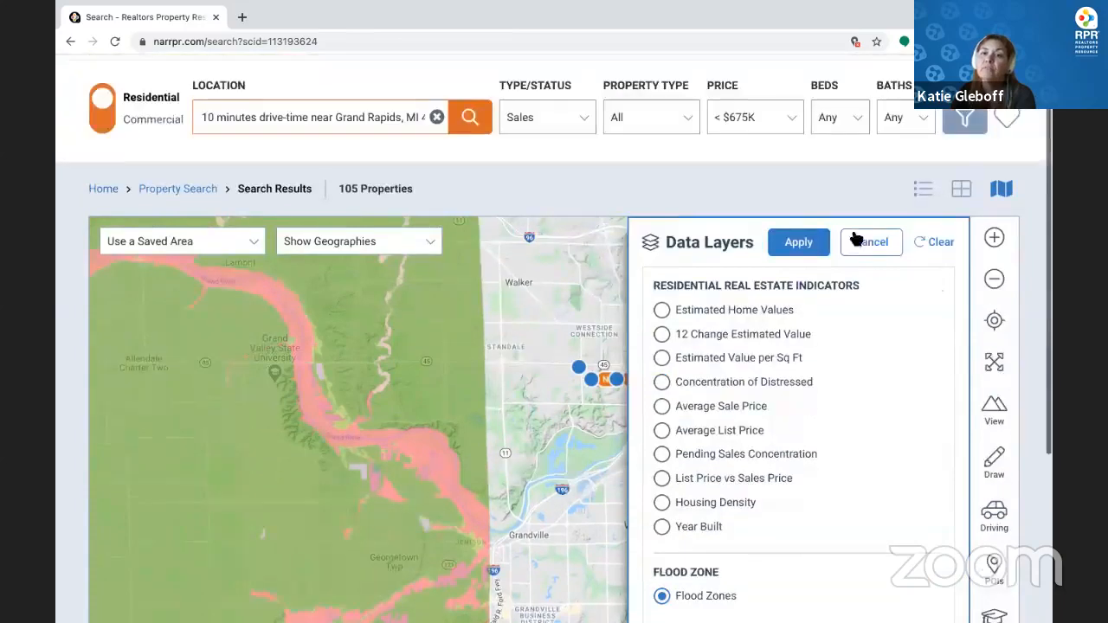
left_click(811, 242)
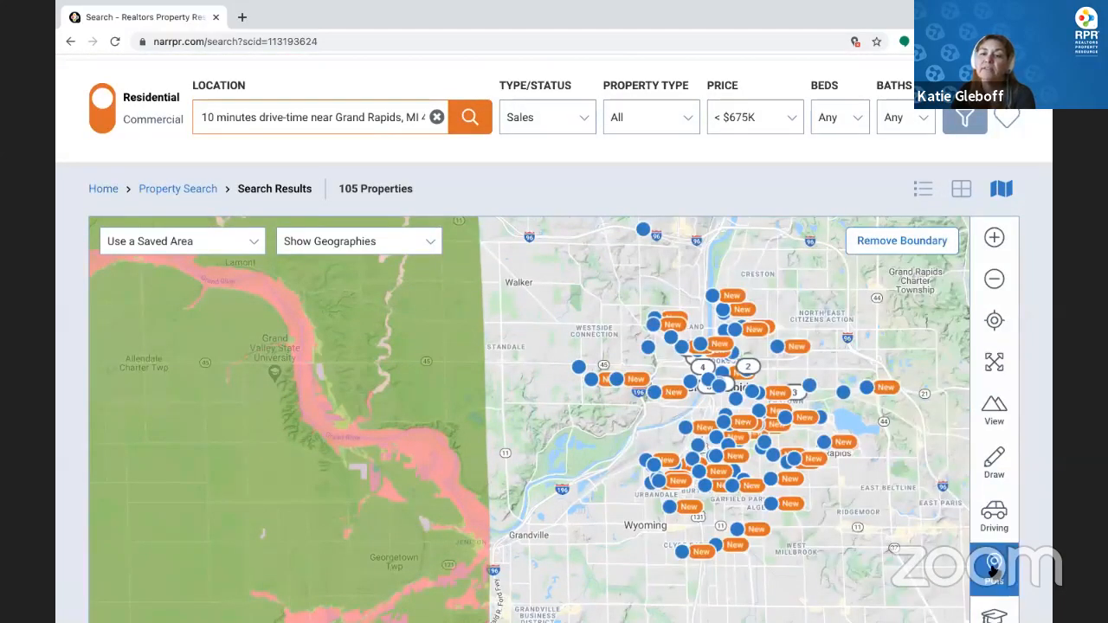
scroll(995, 589, "down", 1)
scroll(995, 593, "down", 1)
scroll(995, 594, "down", 1)
Clear all data layers, removing the flood-zone shading from the map
left_click(995, 595)
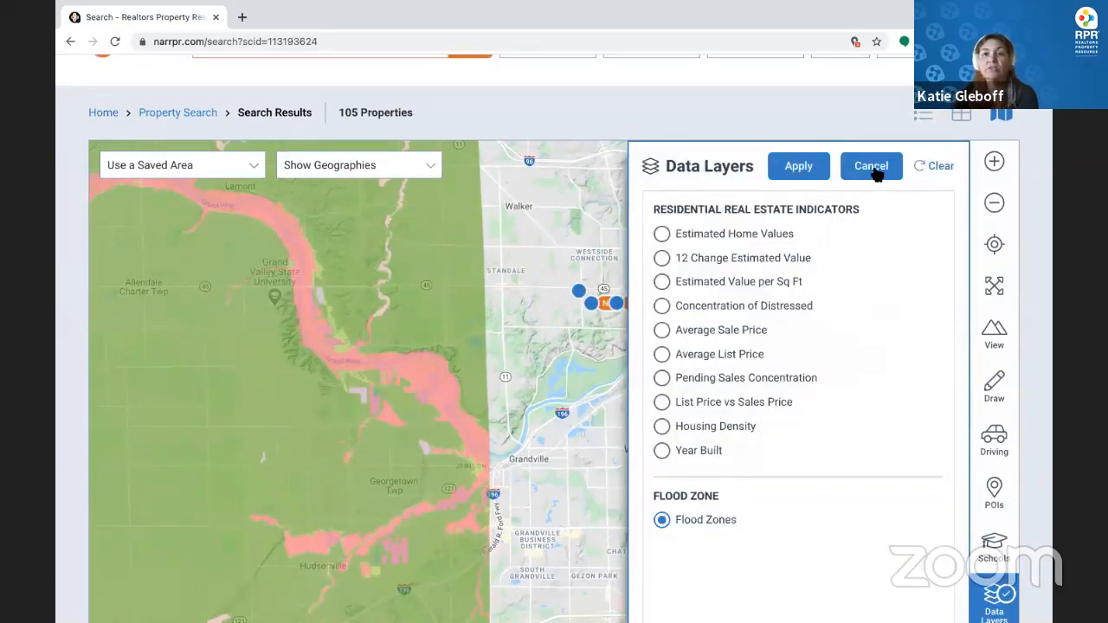
left_click(874, 170)
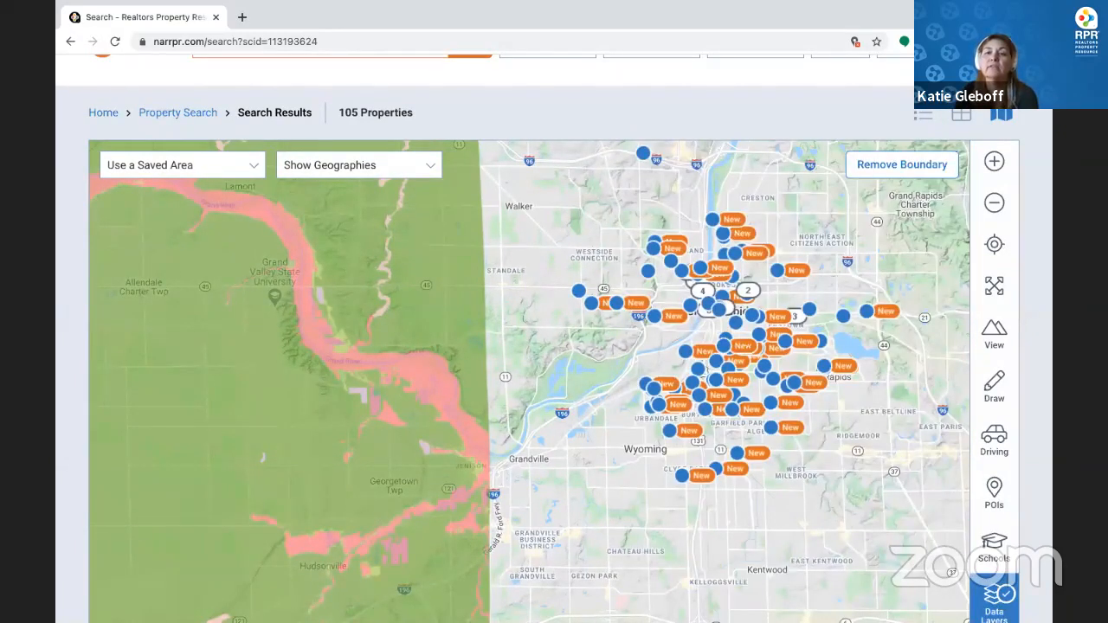
left_click(1024, 600)
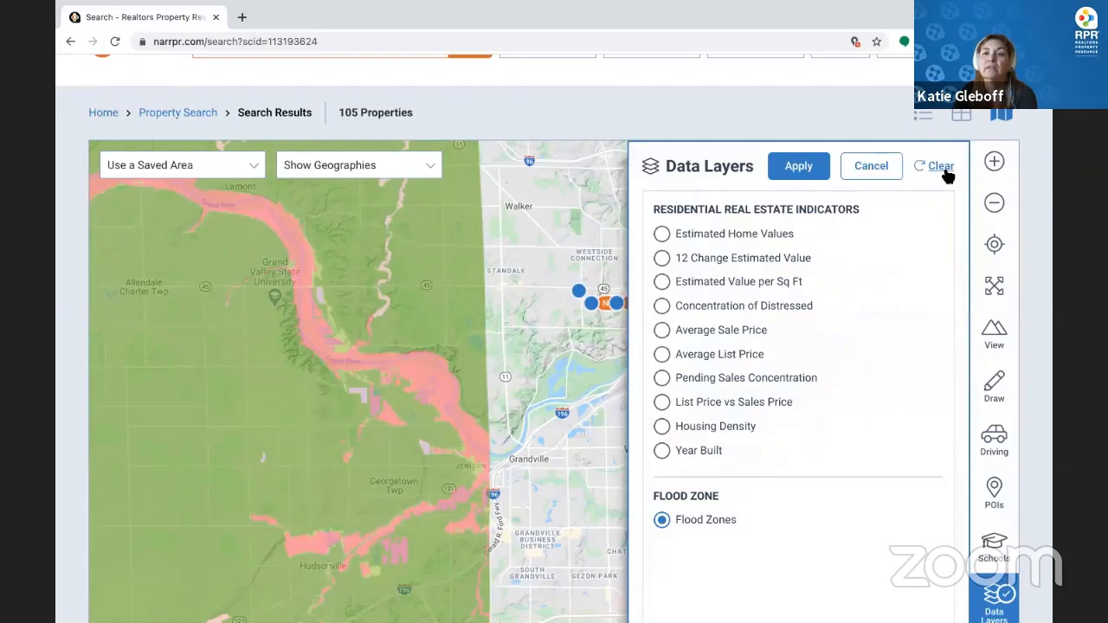
left_click(945, 171)
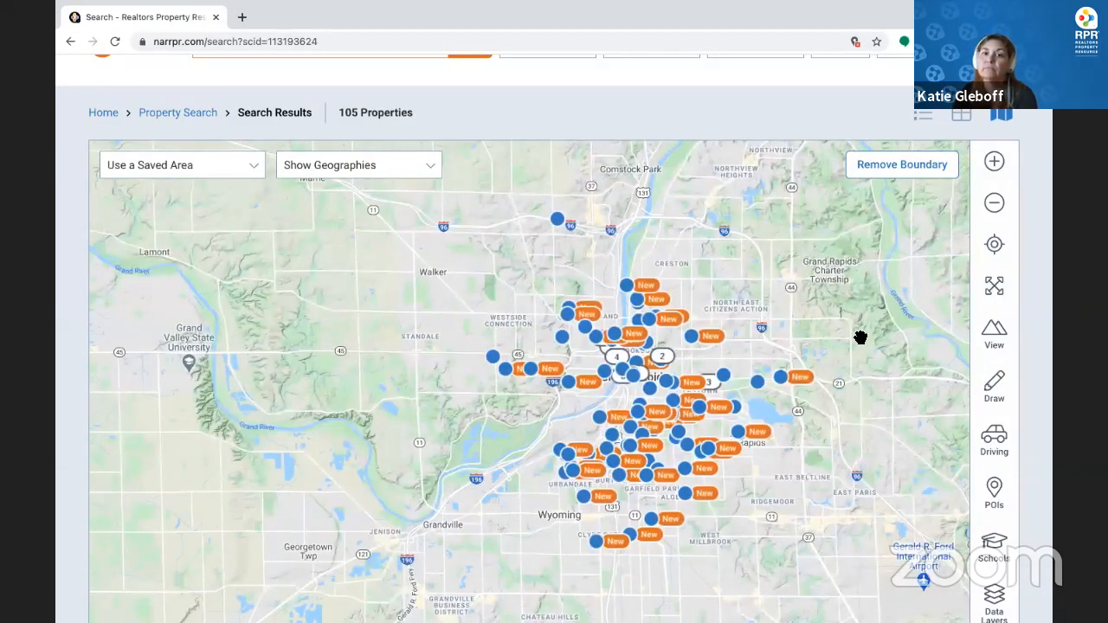
scroll(860, 338, "down", 3)
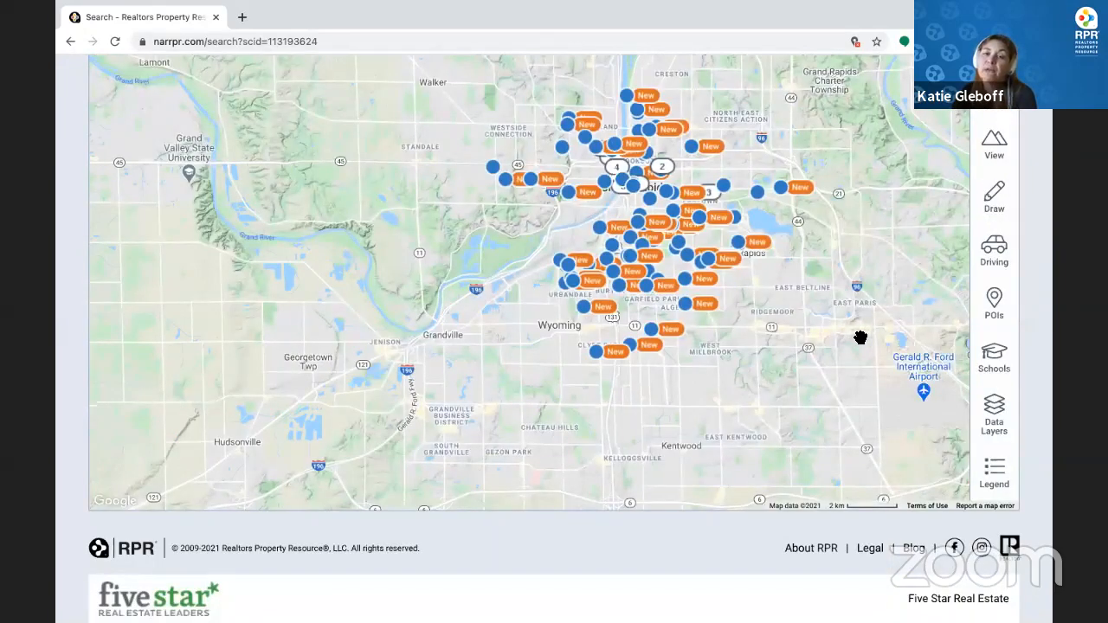
scroll(859, 336, "up", 1)
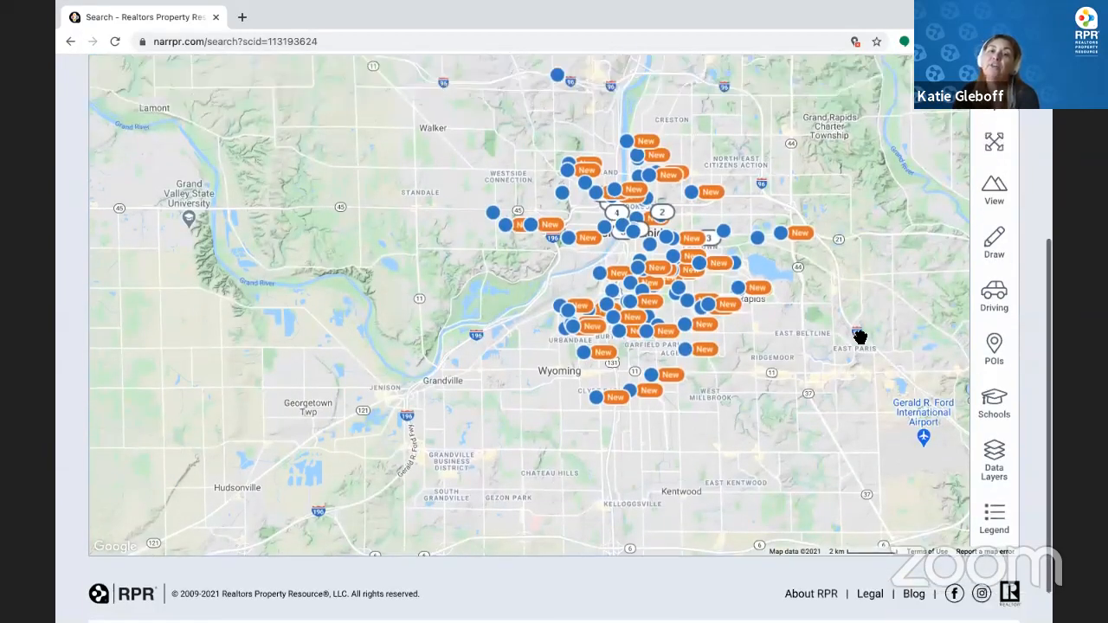
scroll(870, 304, "up", 2)
scroll(913, 174, "up", 2)
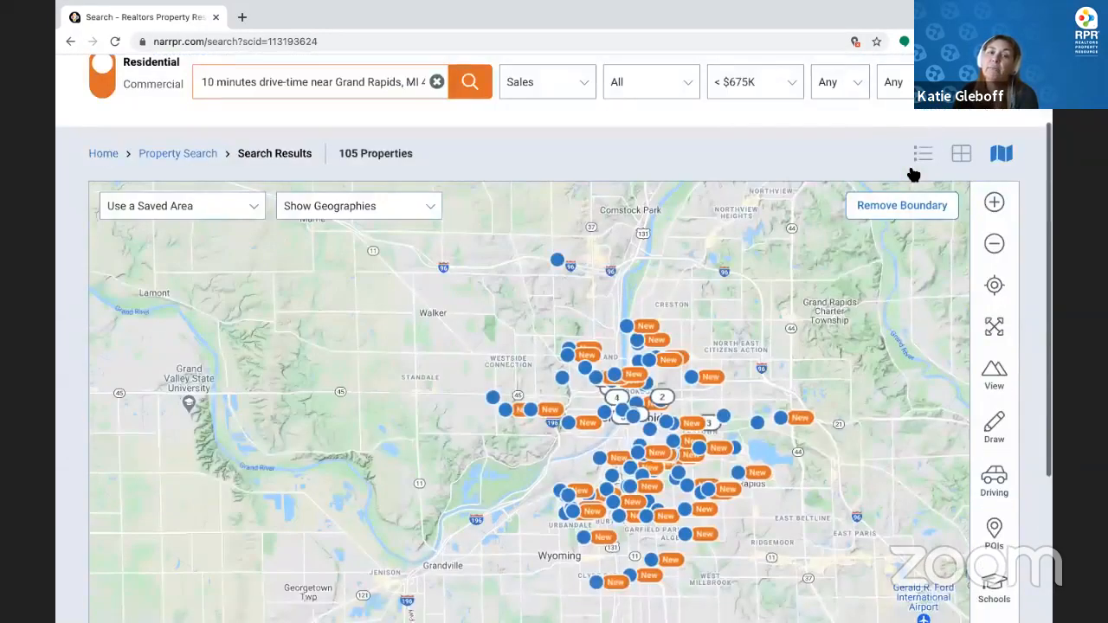
Switch to list view, limit Property Type to Single Family only, and rerun the search
left_click(923, 153)
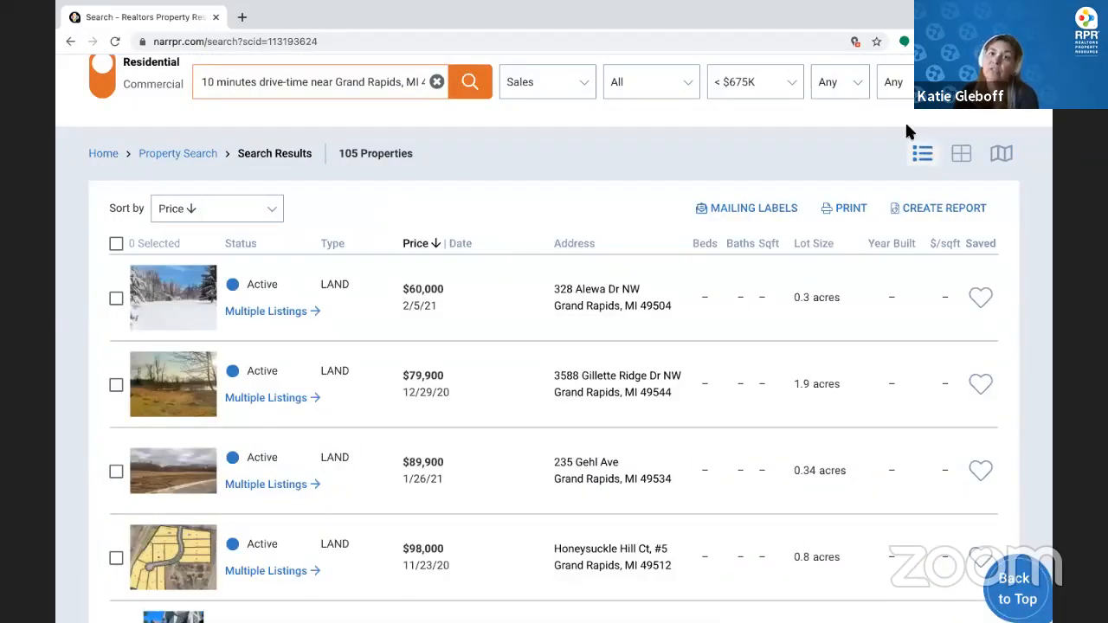
left_click(652, 87)
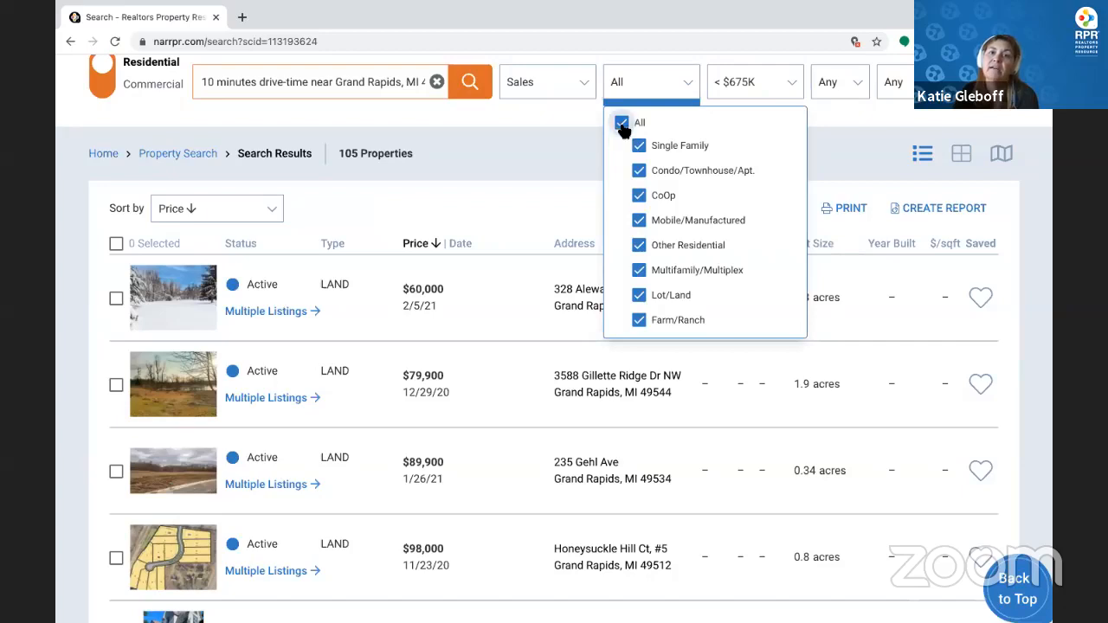
left_click(622, 125)
key("space")
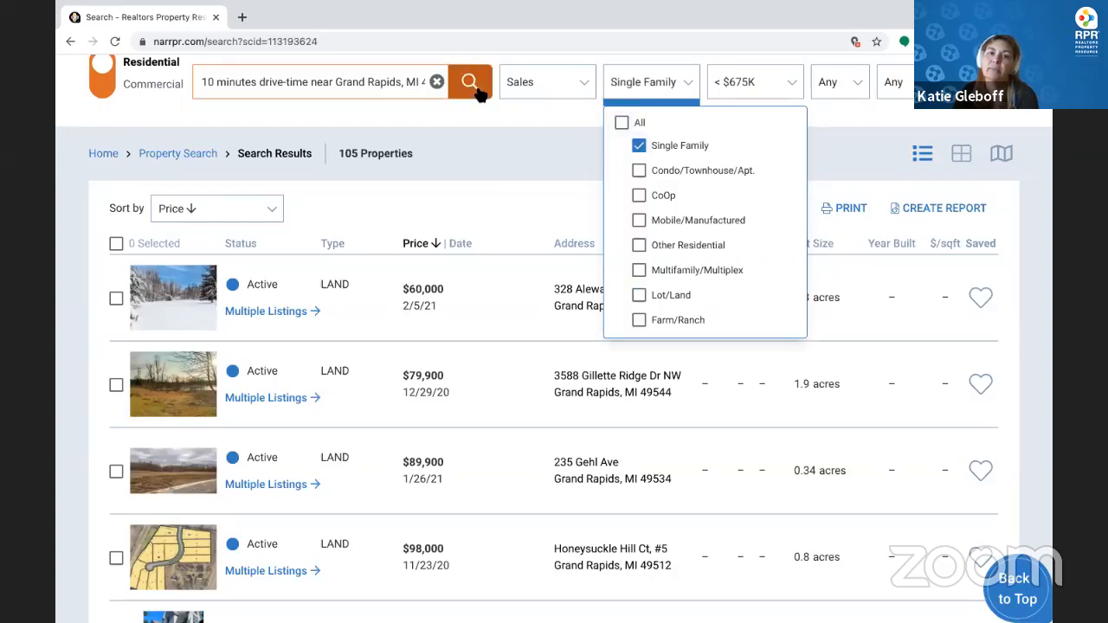
left_click(472, 85)
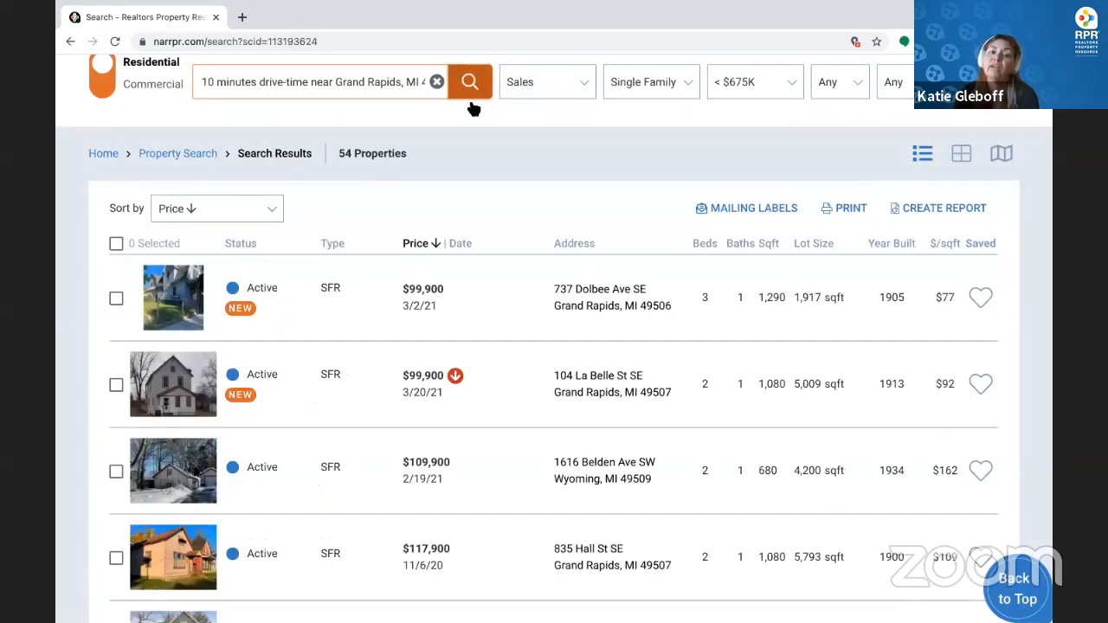
Scroll through the 54 single-family results, sorted from $99,900 upward
scroll(539, 296, "down", 2)
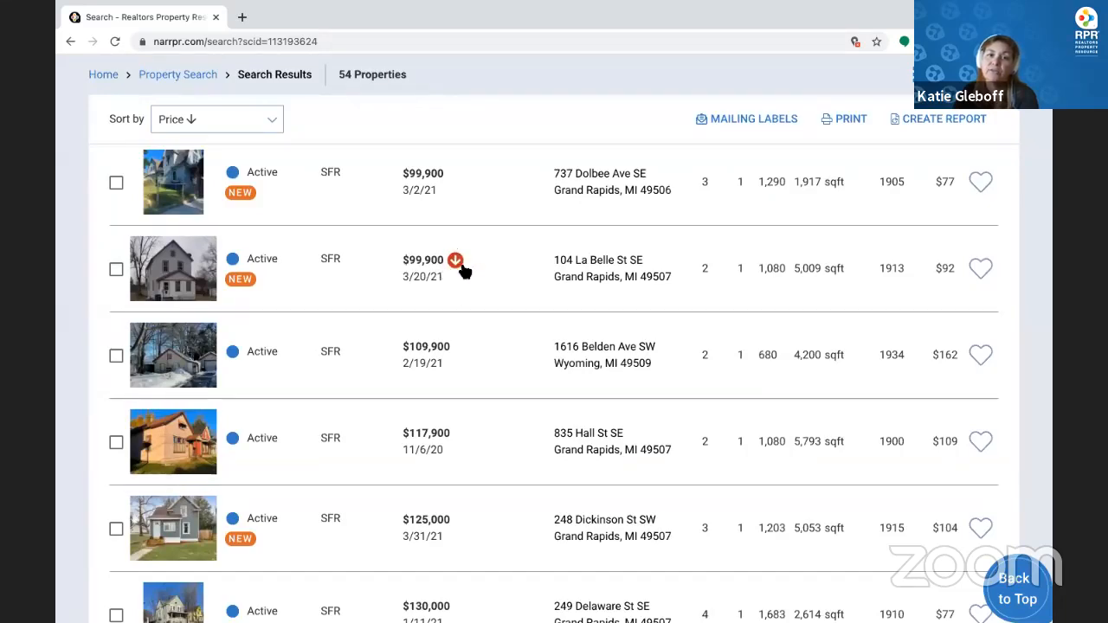
scroll(454, 265, "down", 7)
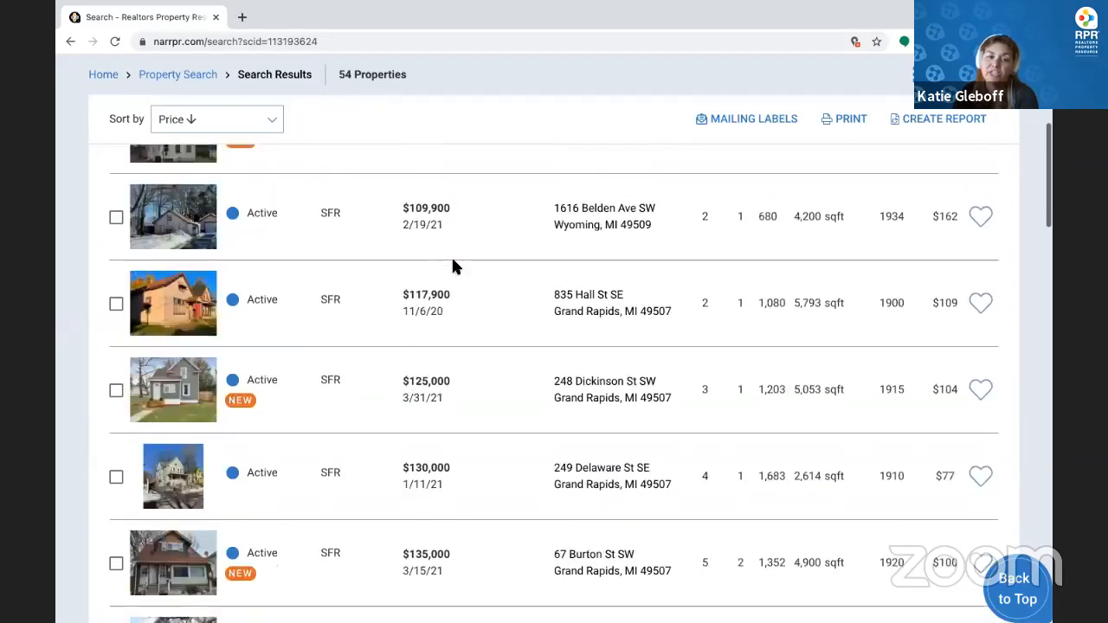
scroll(451, 260, "down", 3)
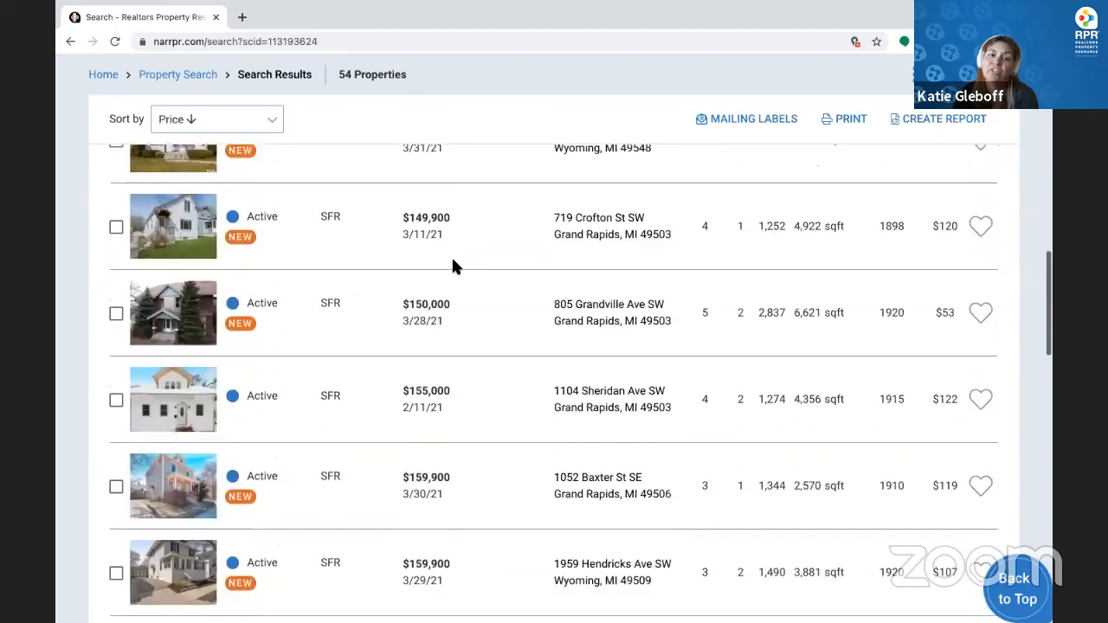
scroll(452, 260, "down", 3)
scroll(452, 266, "down", 9)
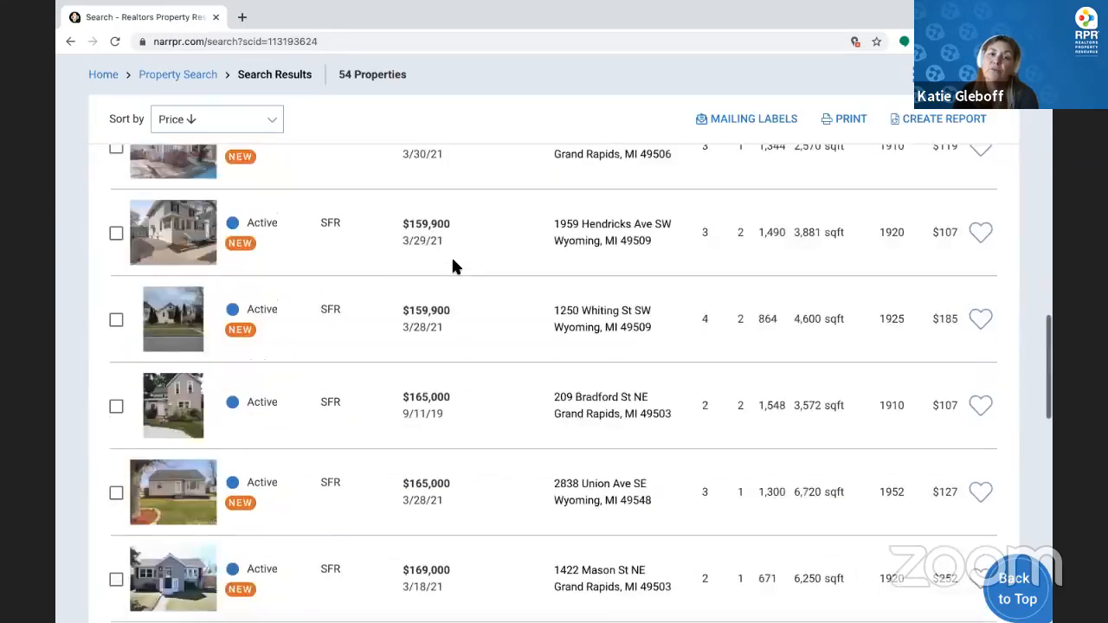
scroll(452, 266, "down", 3)
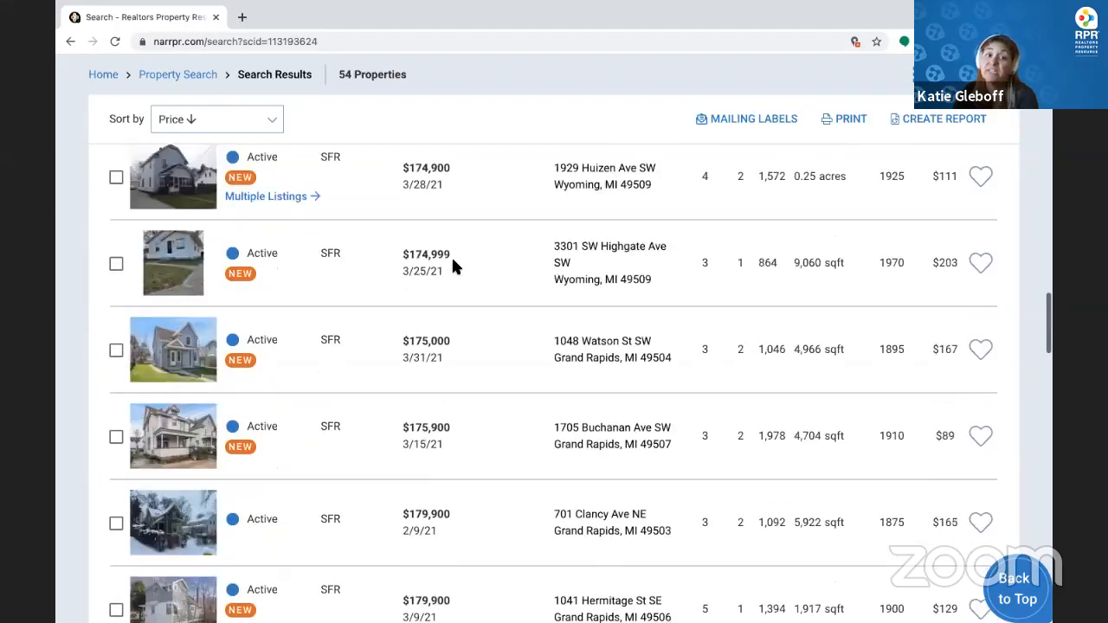
scroll(453, 266, "up", 1)
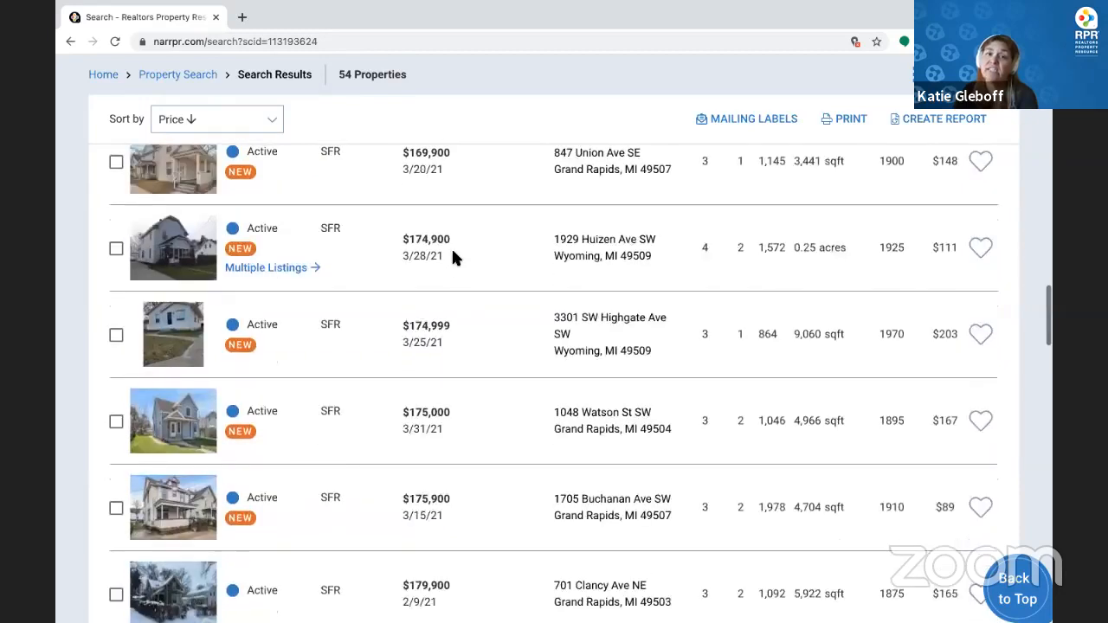
left_click(288, 270)
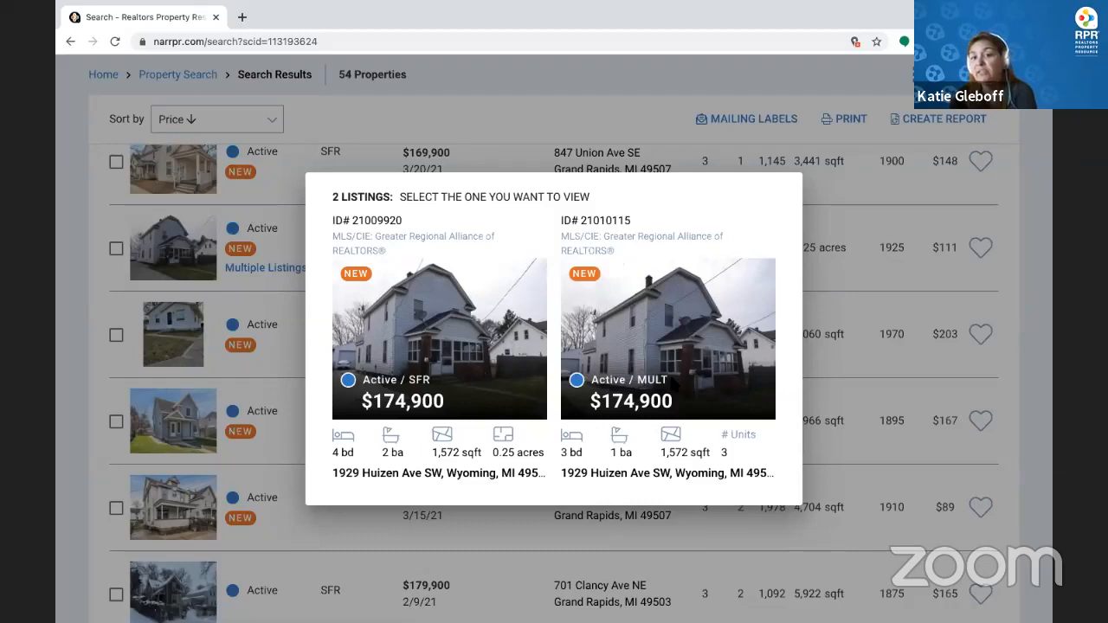
triple_click(599, 379)
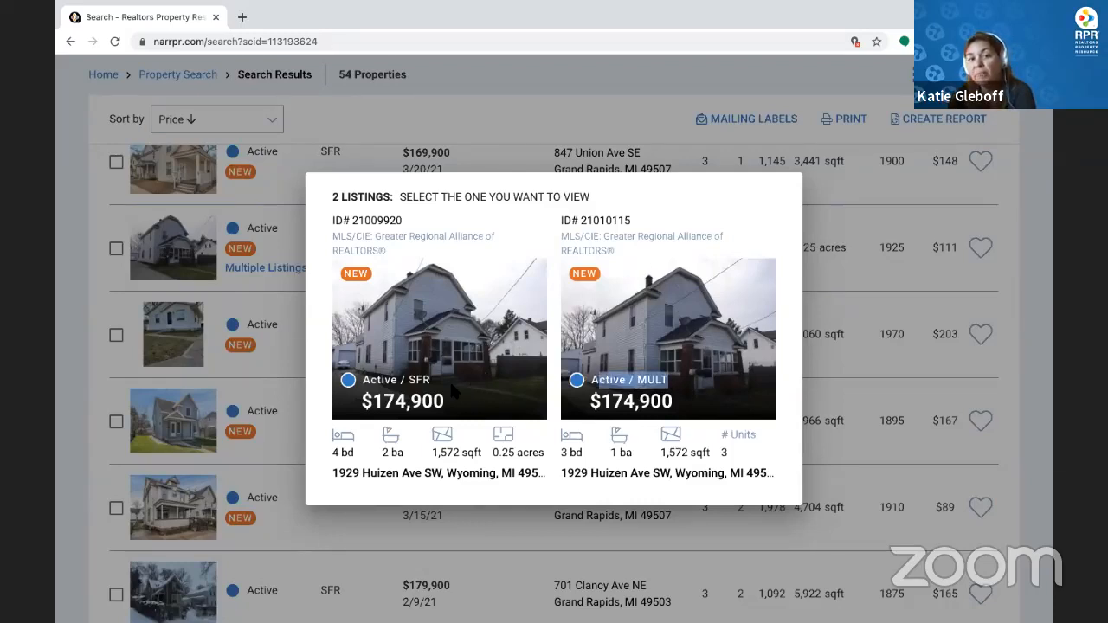
left_click_drag(451, 386, 344, 382)
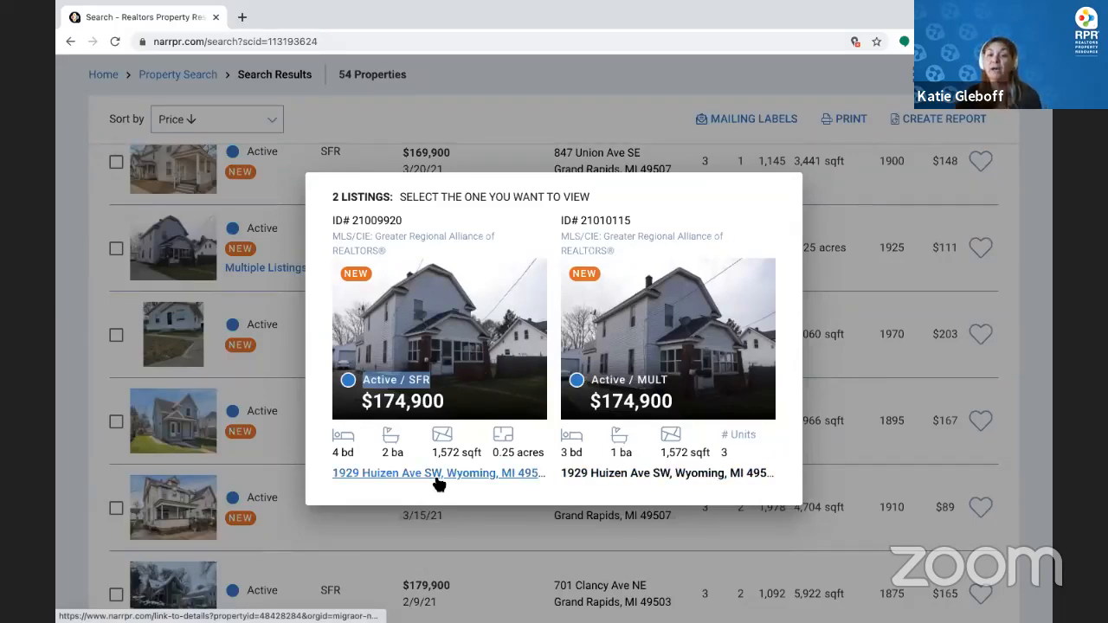
left_click(558, 116)
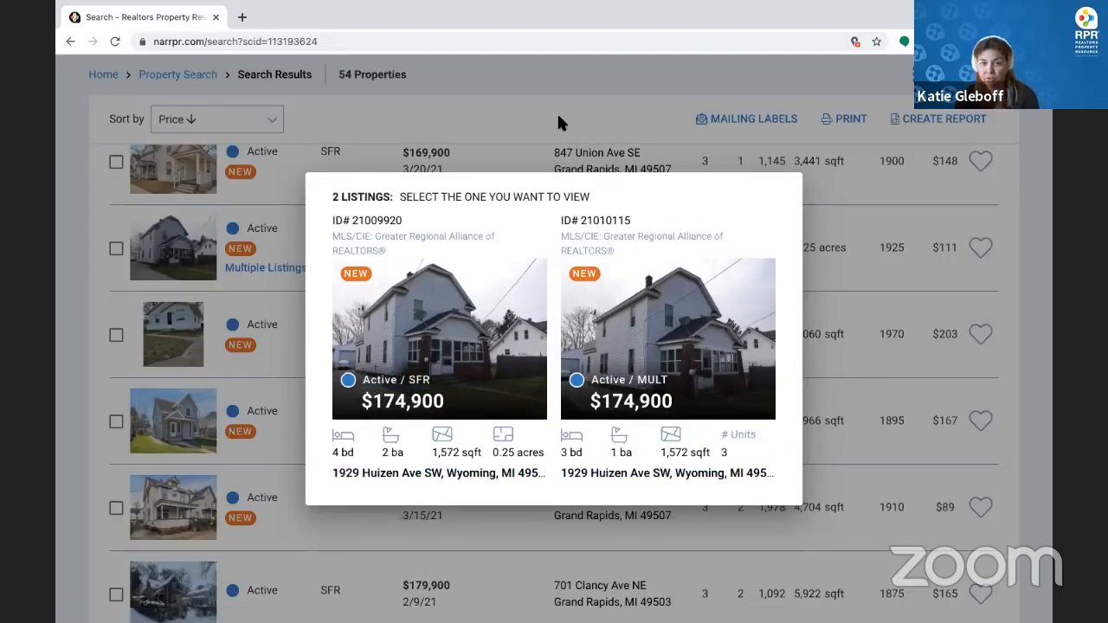
left_click(559, 116)
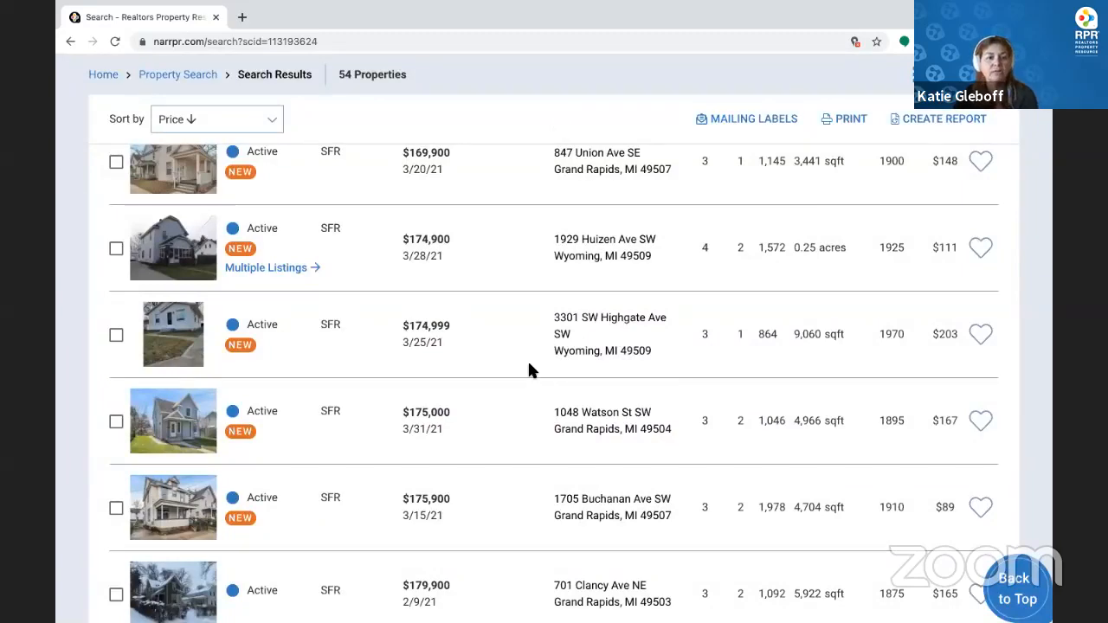
scroll(529, 364, "down", 5)
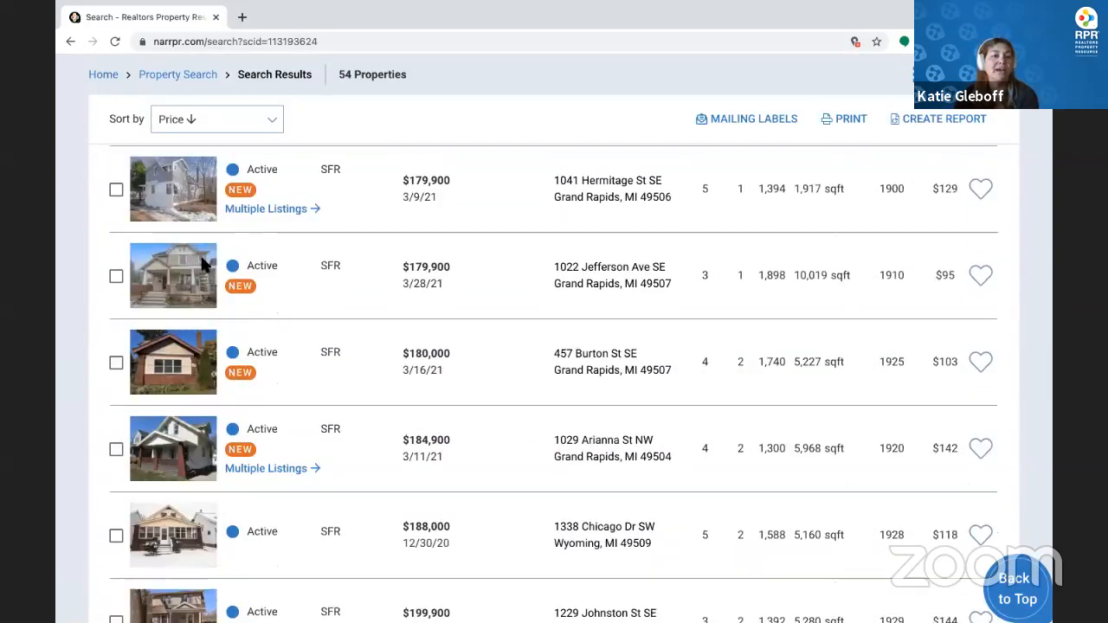
scroll(462, 358, "down", 1)
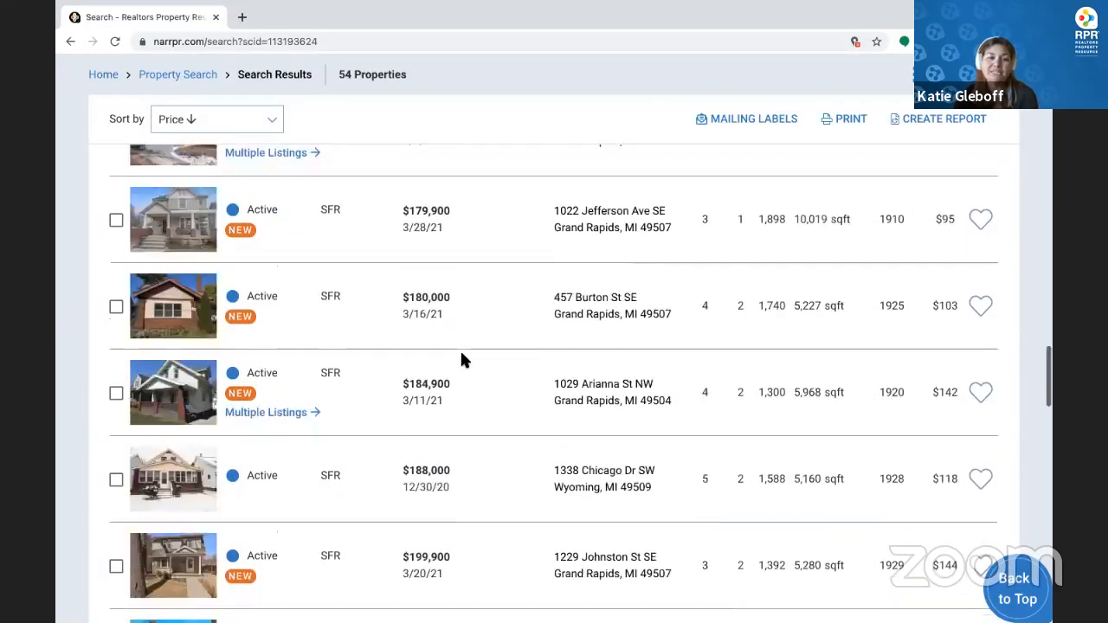
scroll(462, 359, "down", 5)
scroll(461, 358, "down", 2)
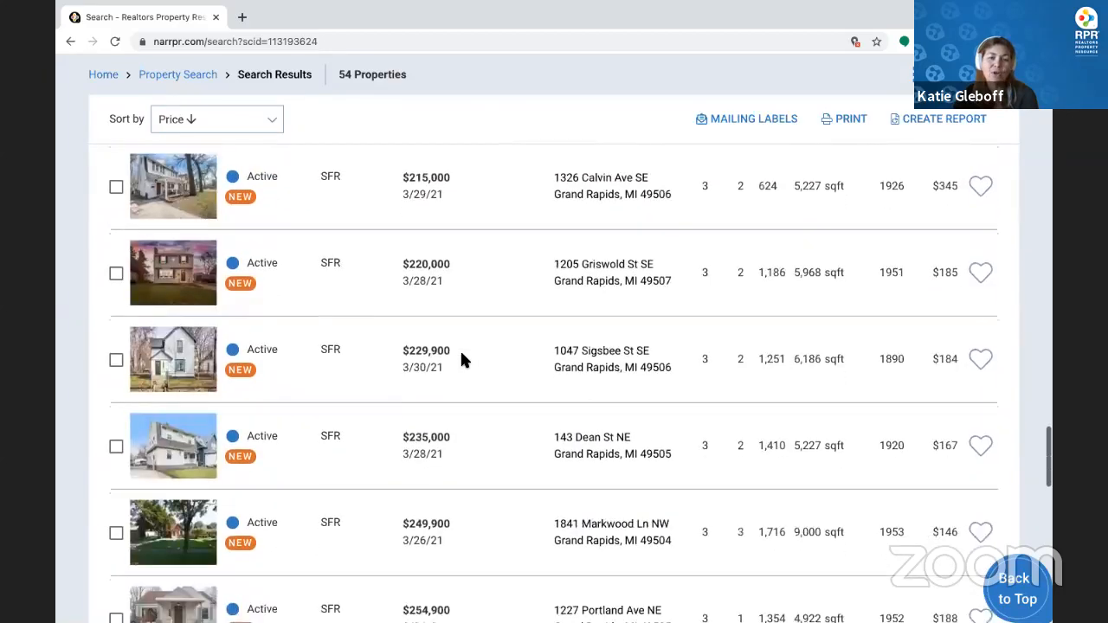
scroll(461, 359, "down", 6)
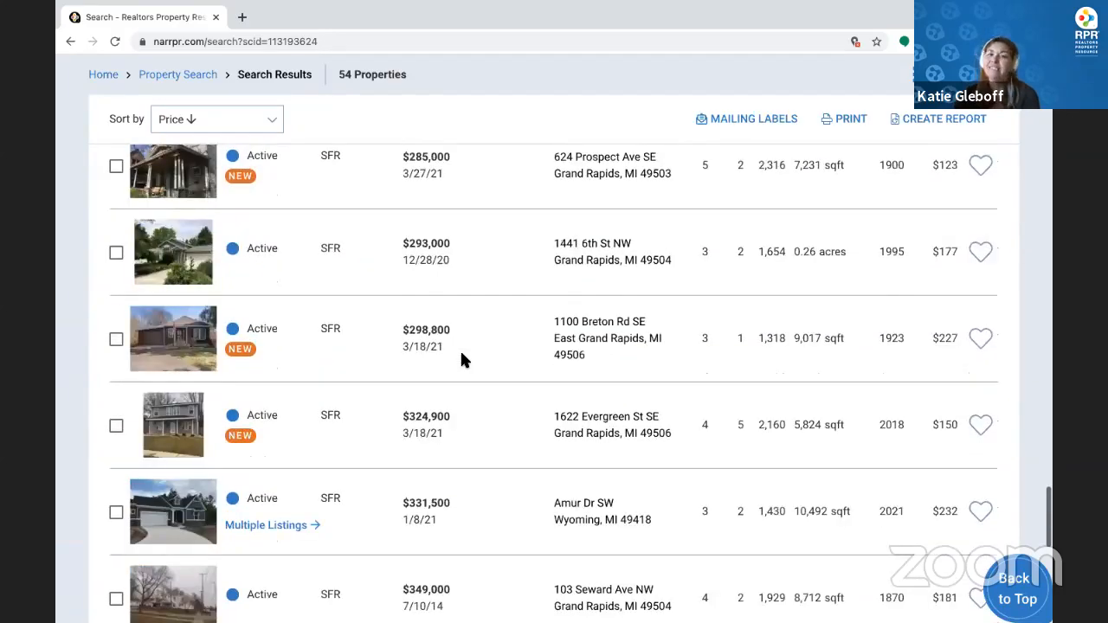
scroll(461, 359, "down", 8)
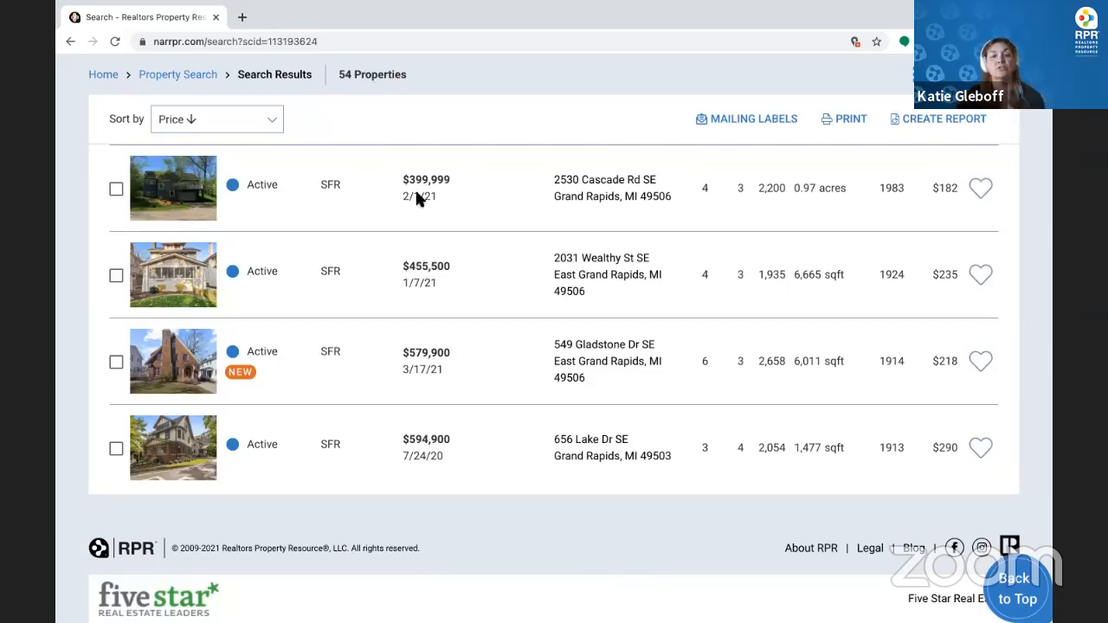
left_click(1019, 599)
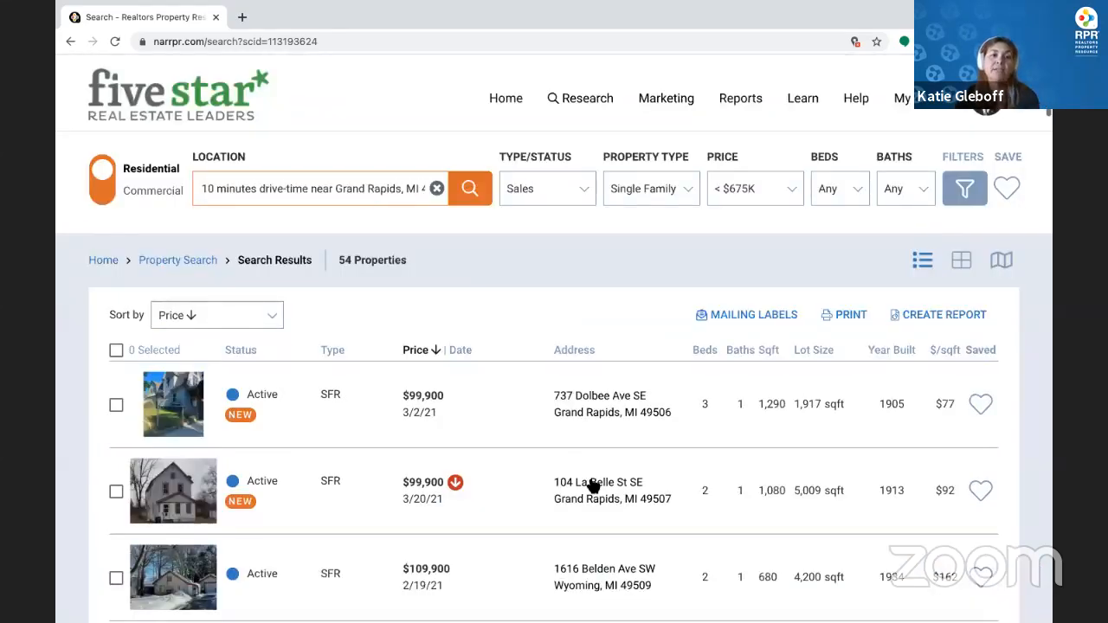
left_click(276, 315)
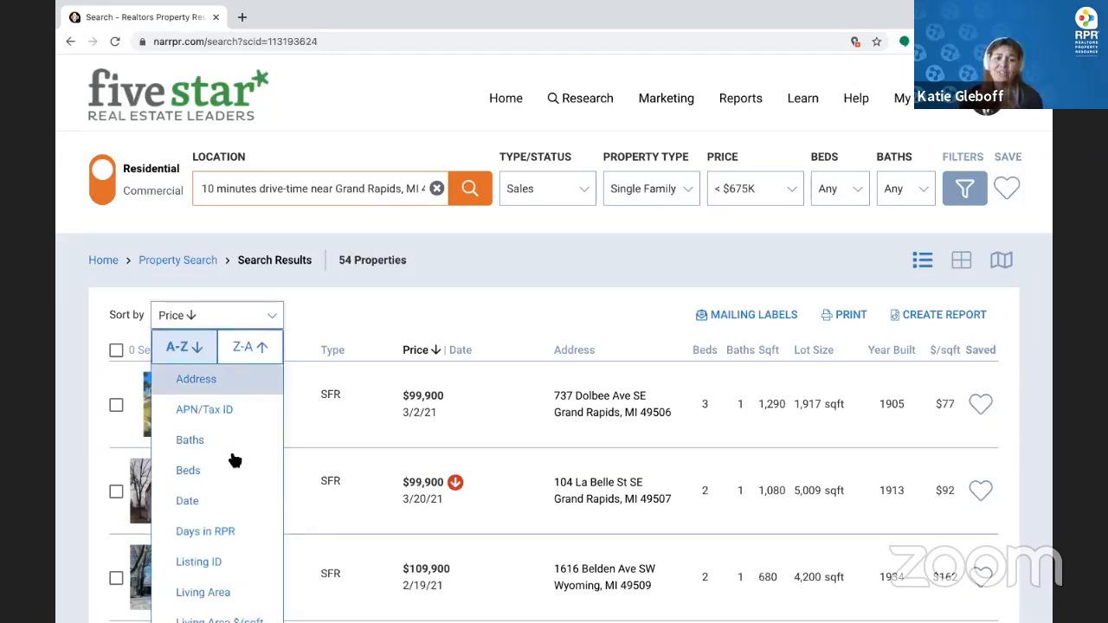
scroll(237, 469, "down", 1)
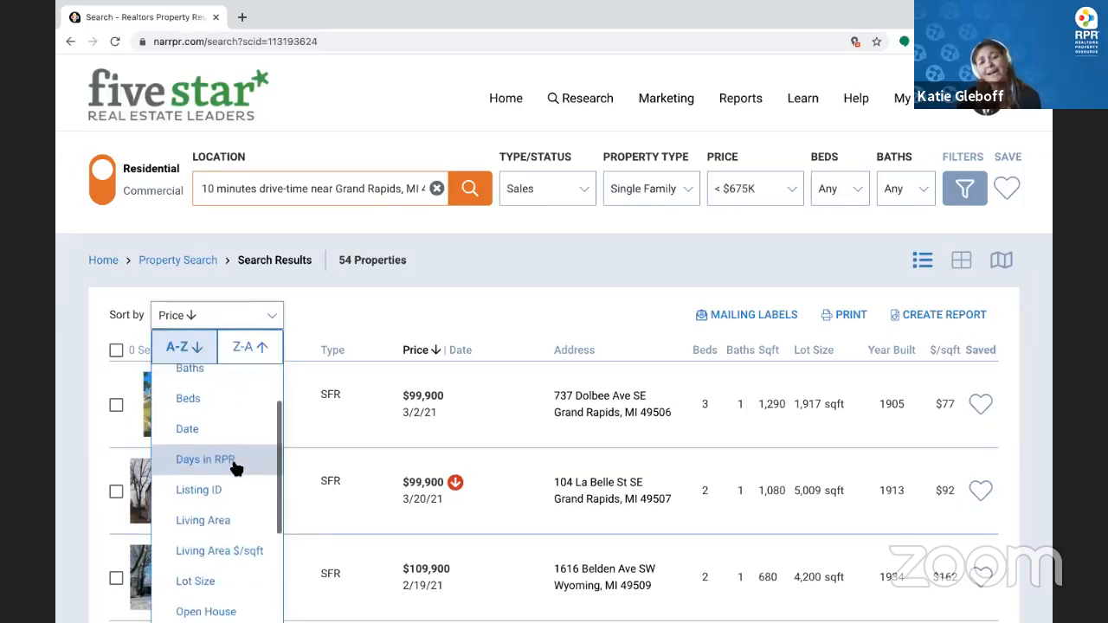
scroll(236, 468, "down", 3)
scroll(234, 469, "down", 1)
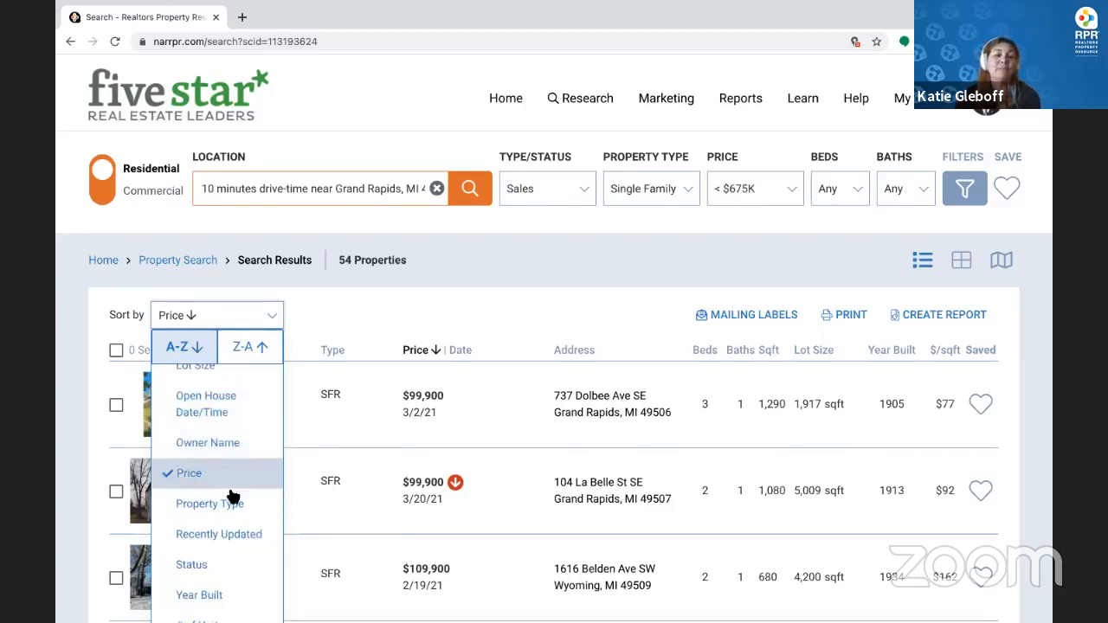
scroll(231, 494, "down", 2)
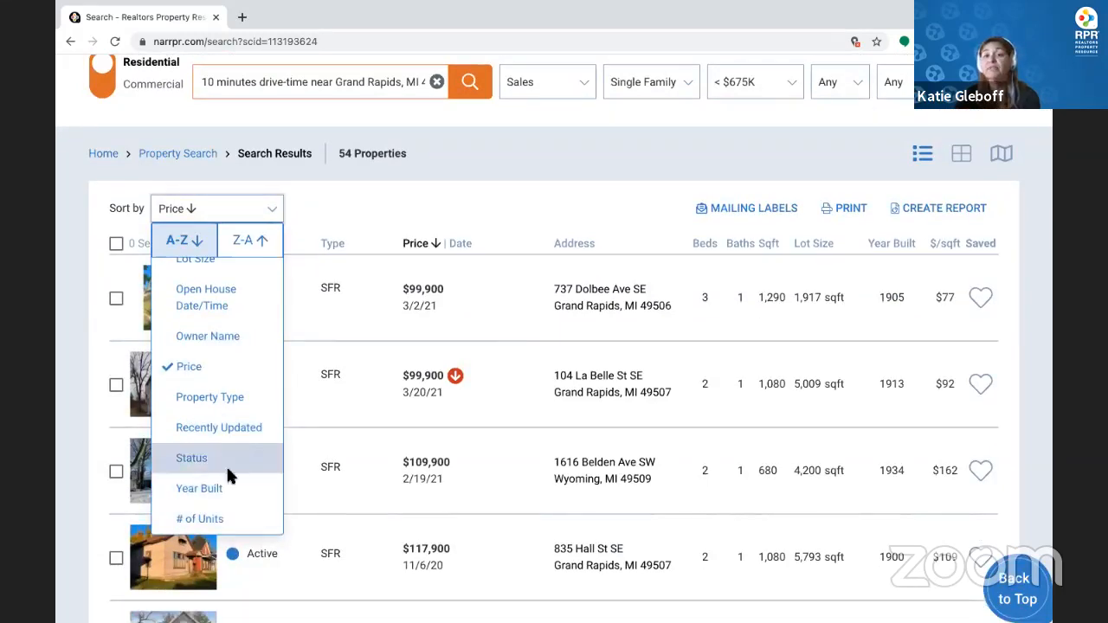
left_click(443, 220)
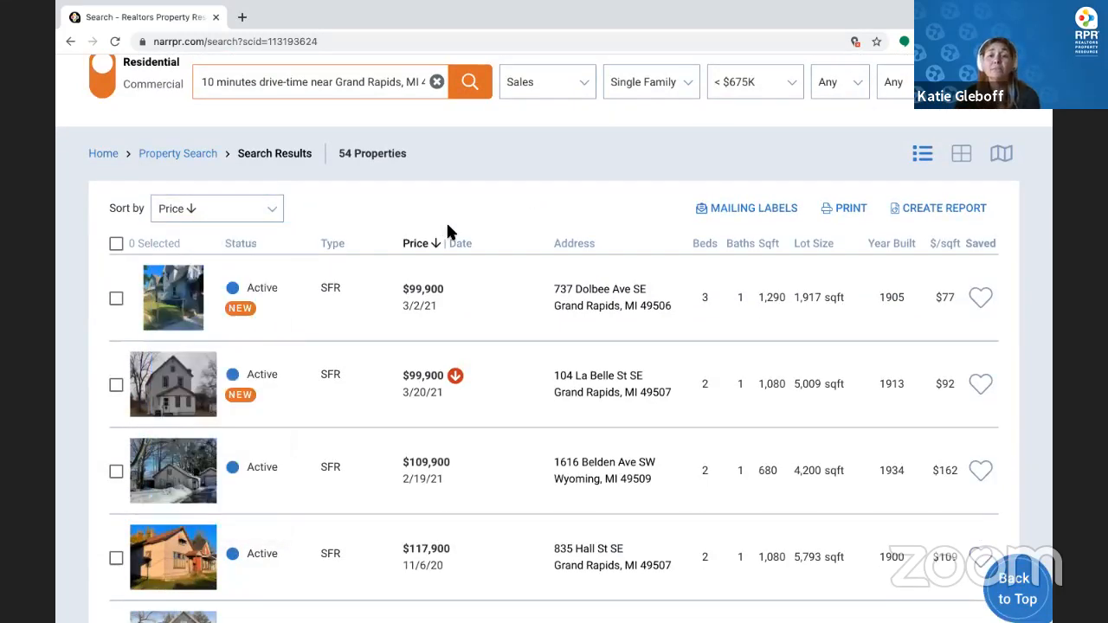
left_click(961, 153)
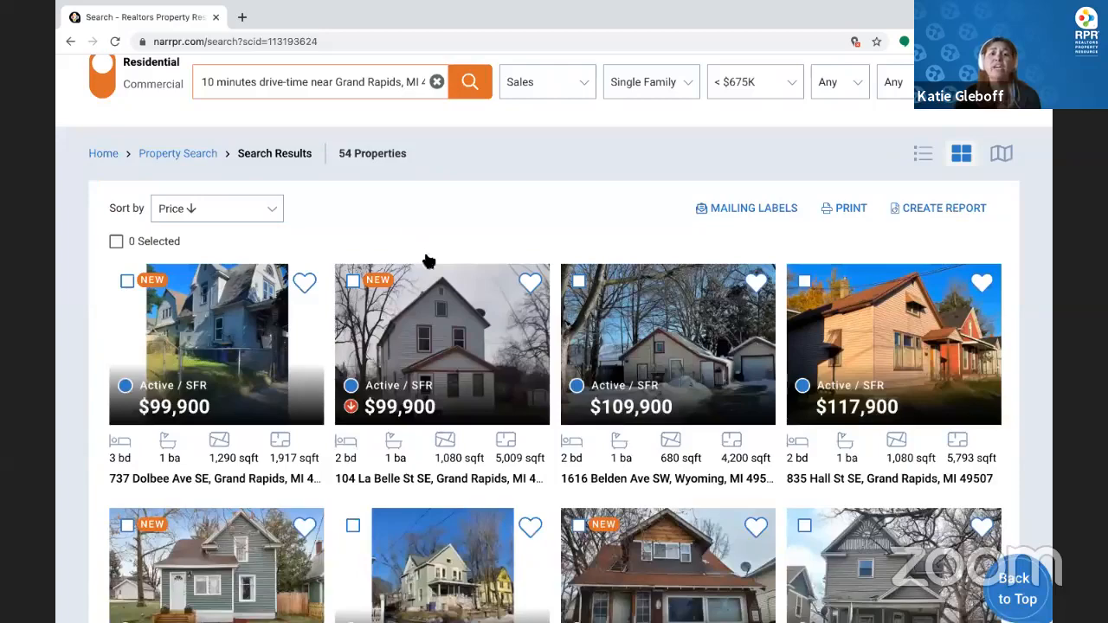
scroll(688, 362, "down", 3)
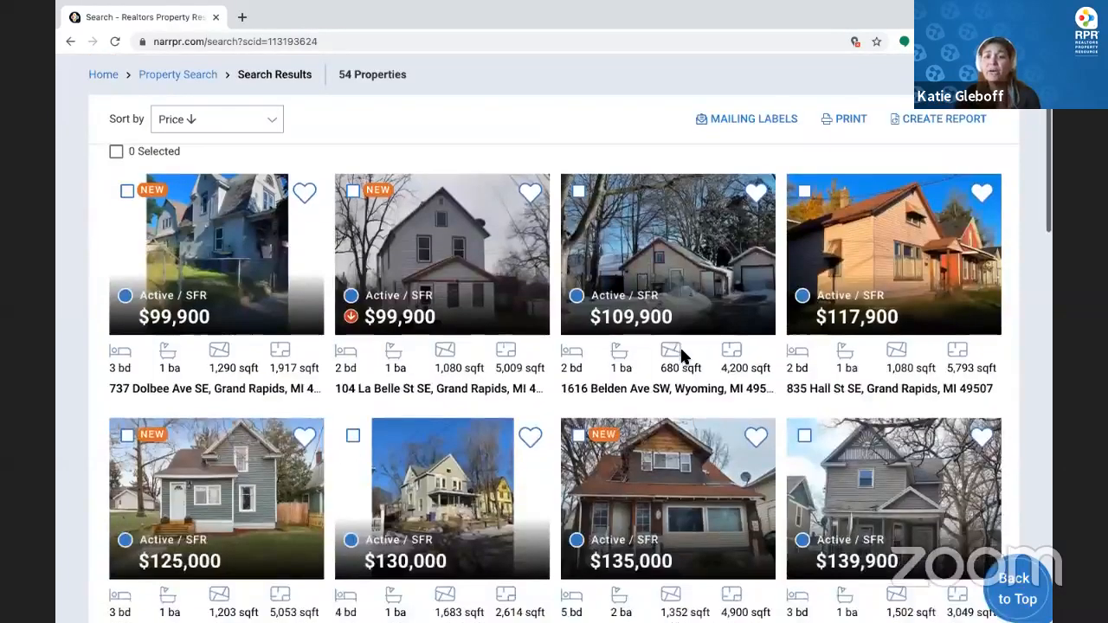
scroll(237, 338, "down", 4)
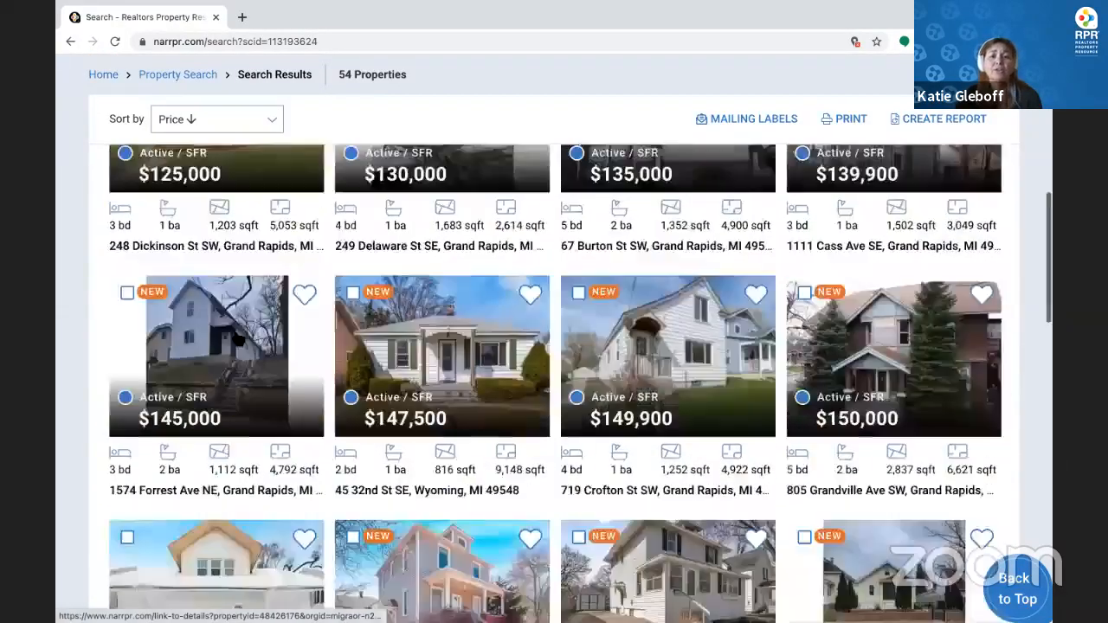
scroll(236, 337, "down", 1)
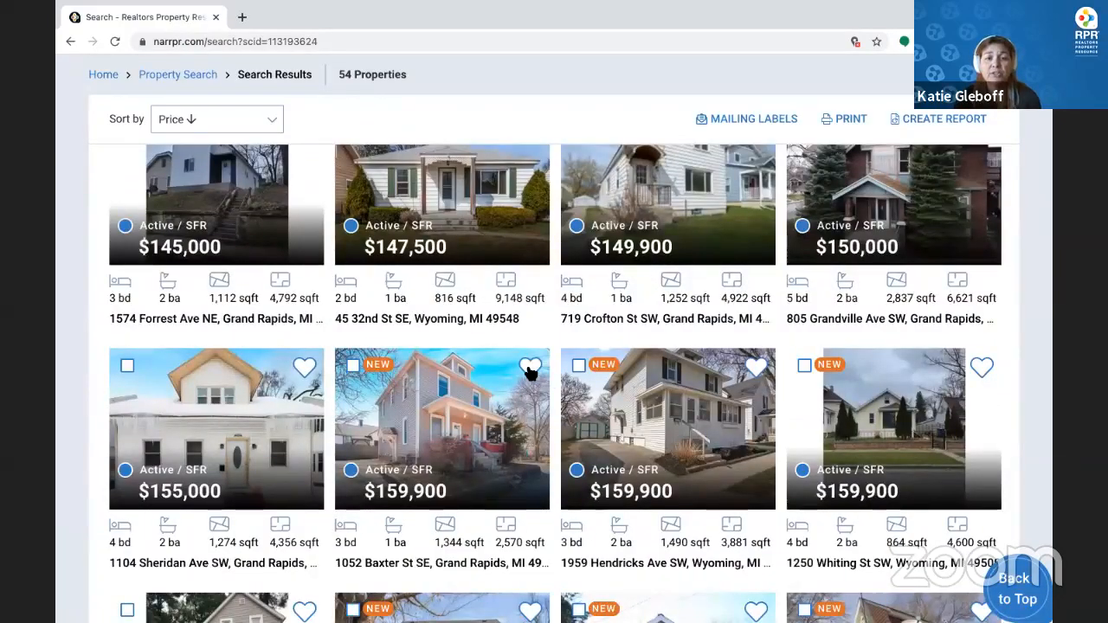
left_click(530, 369)
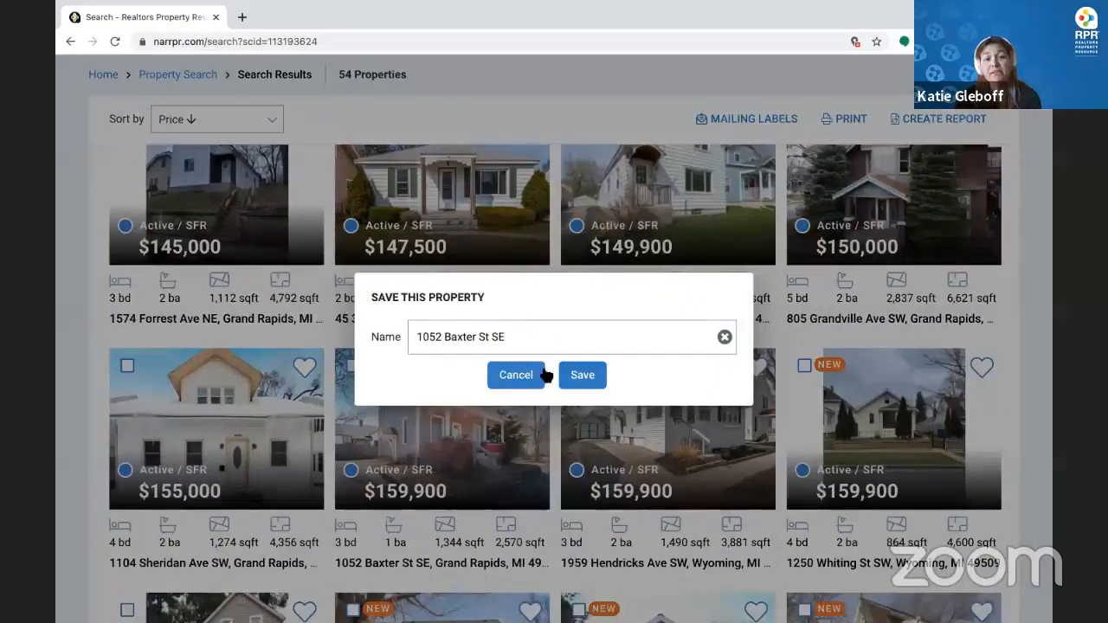
left_click(593, 376)
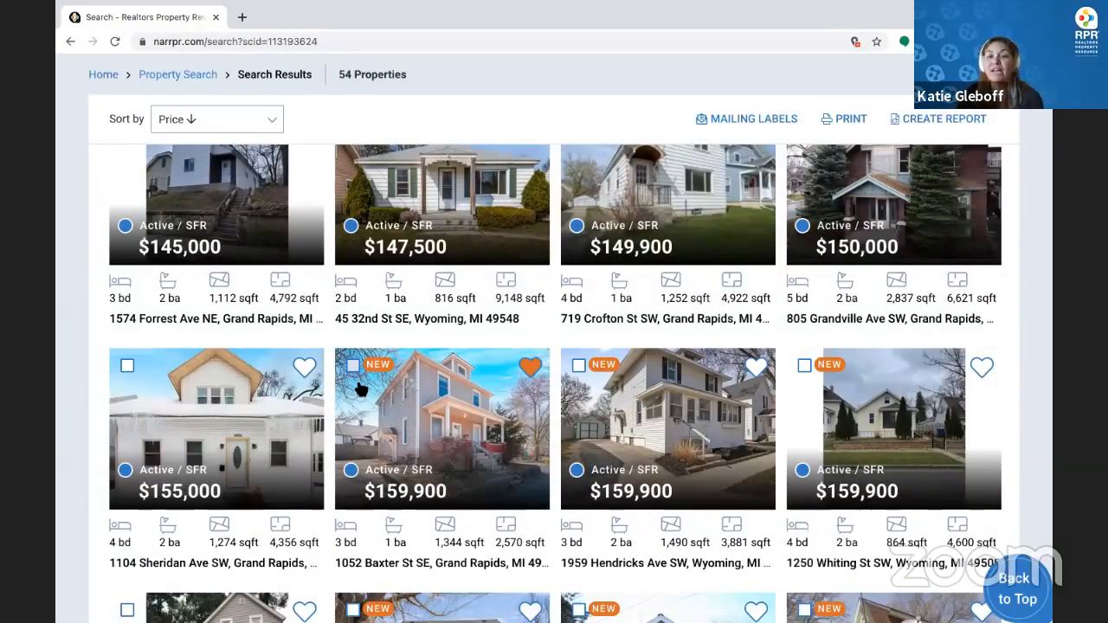
left_click(352, 365)
scroll(507, 452, "down", 3)
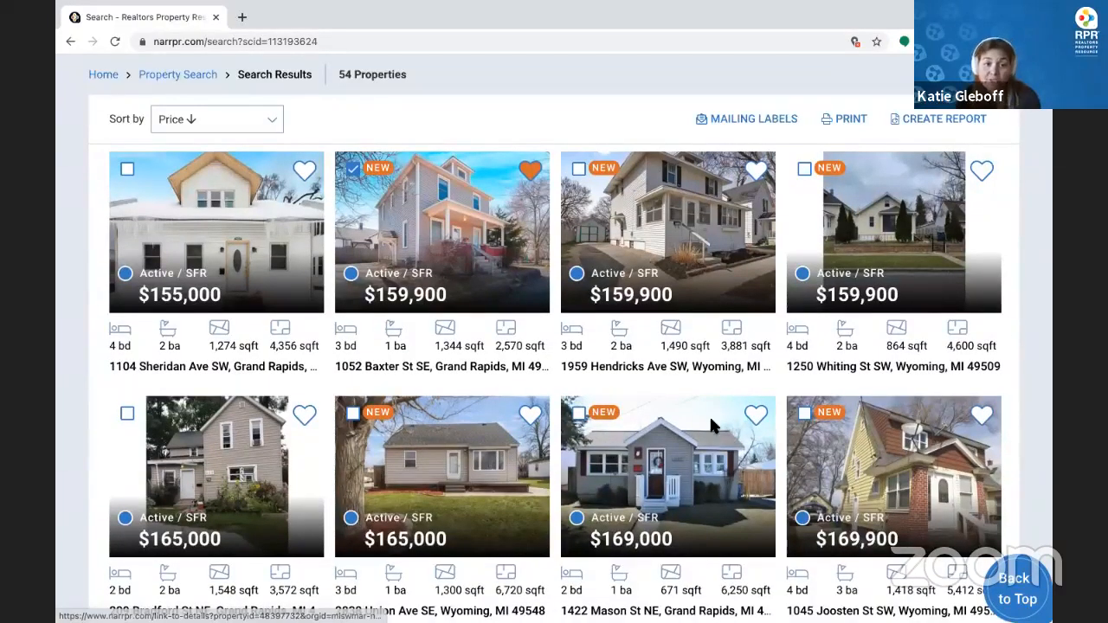
left_click(579, 414)
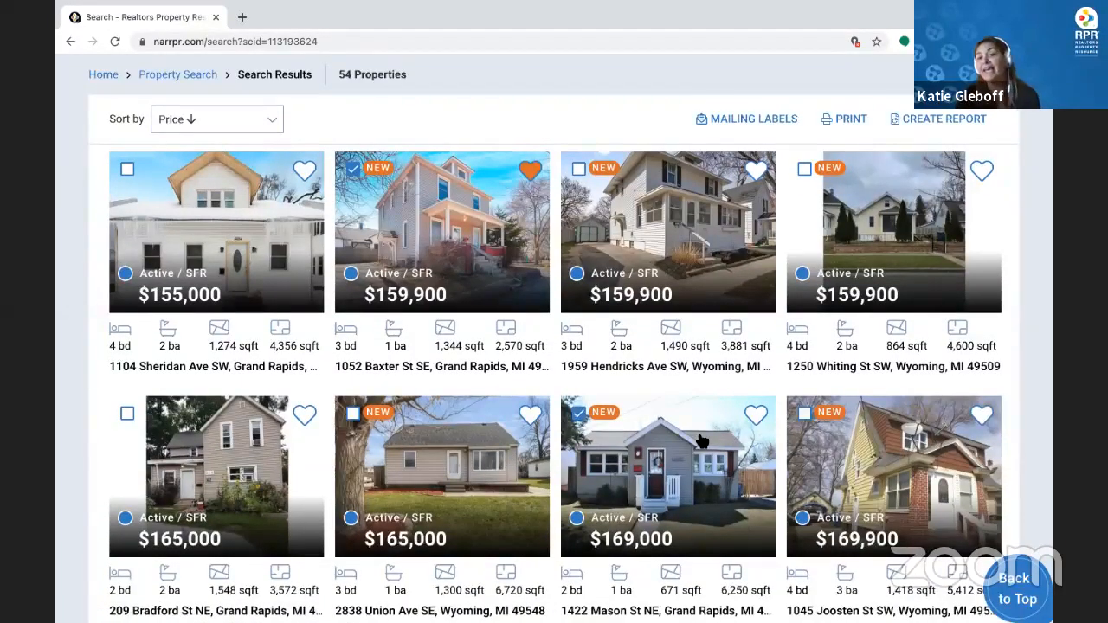
left_click(804, 414)
Preview print options for the selected listings, cancel without printing, and scroll back down
scroll(803, 416, "up", 1)
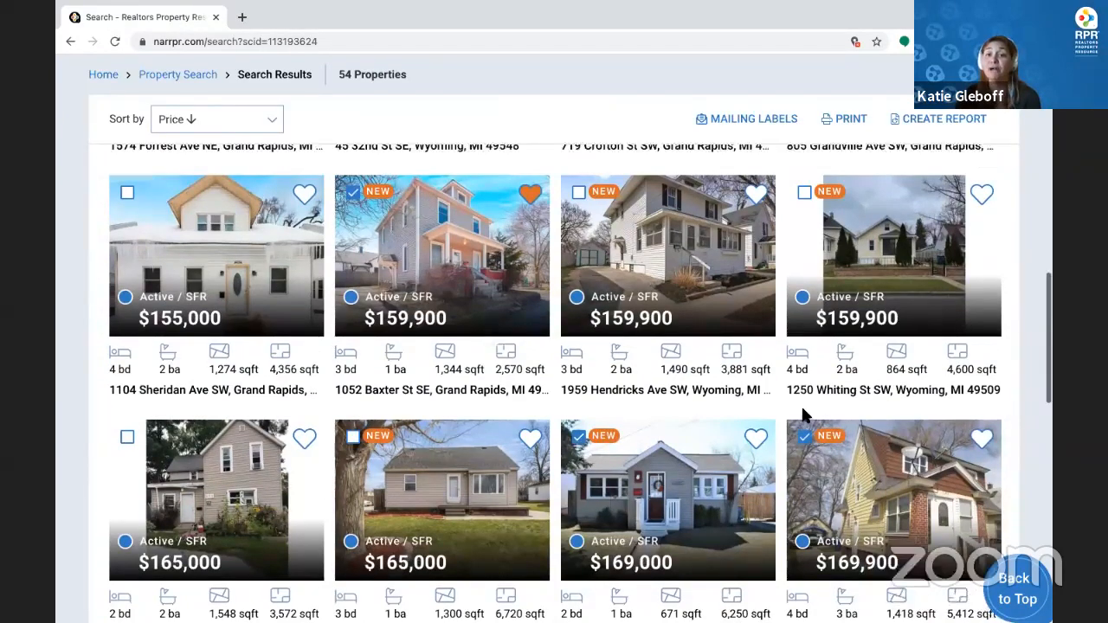
scroll(804, 415, "up", 2)
scroll(769, 495, "up", 5)
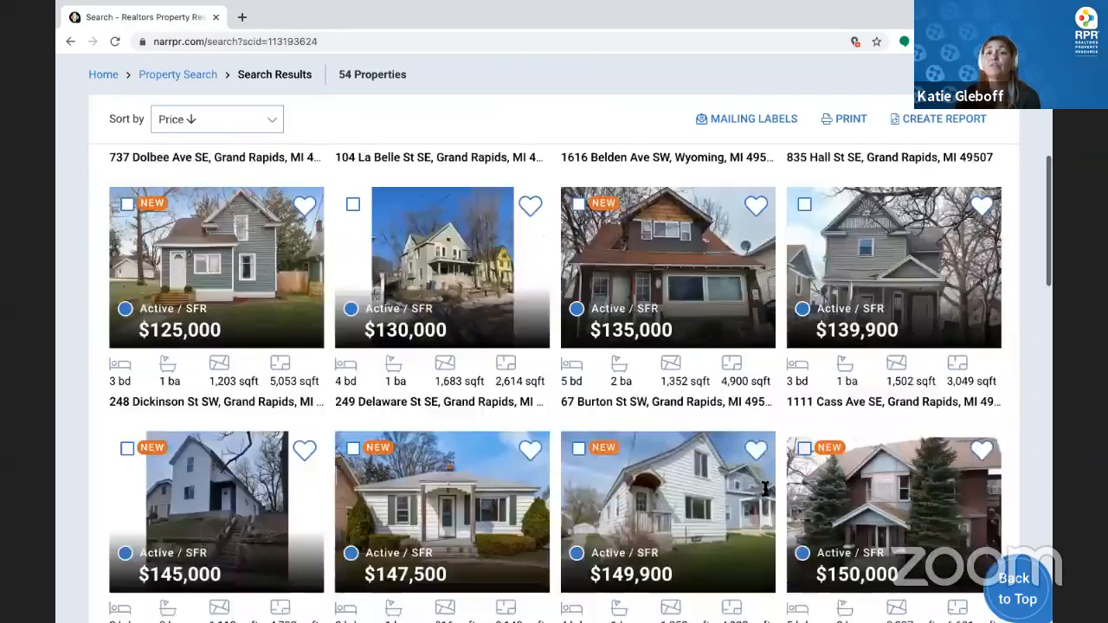
scroll(852, 124, "up", 3)
left_click(846, 120)
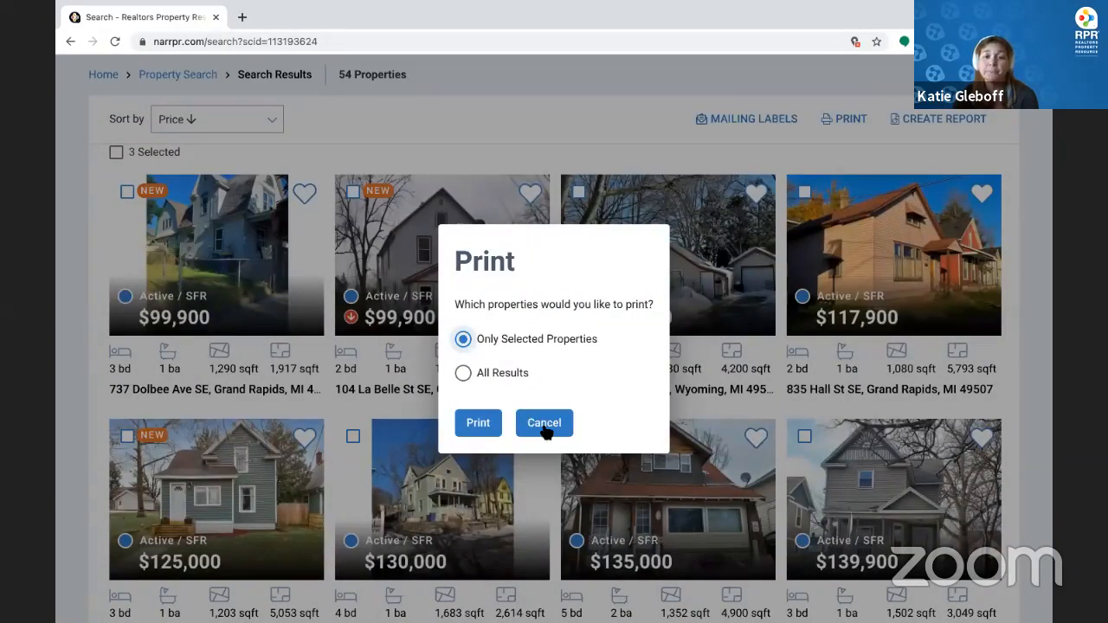
left_click(543, 424)
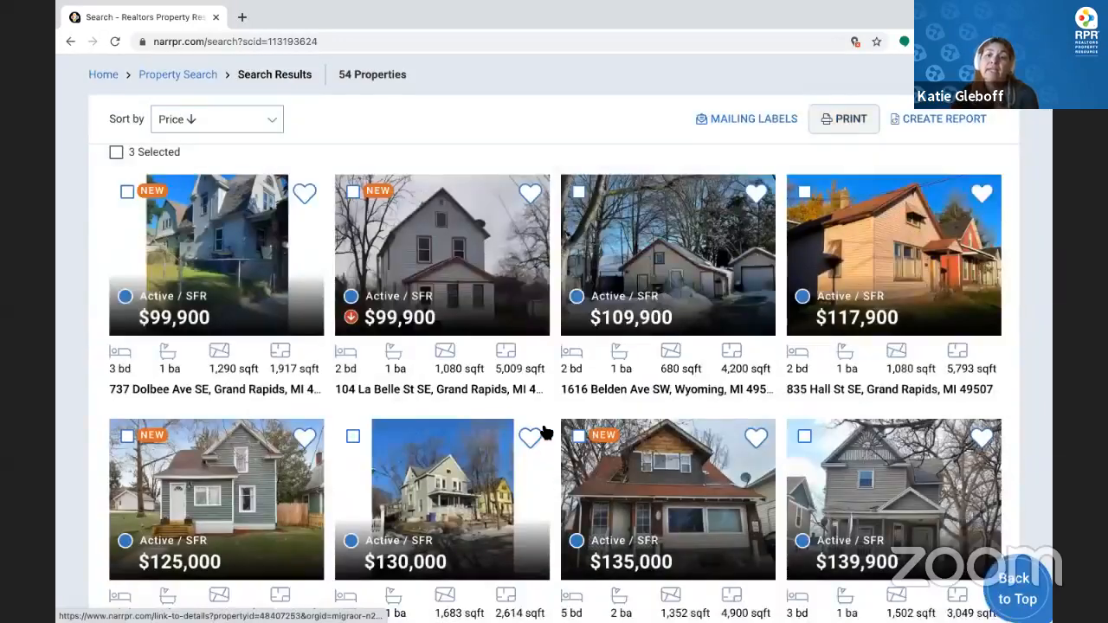
scroll(546, 432, "down", 1)
scroll(544, 432, "down", 5)
scroll(467, 275, "down", 4)
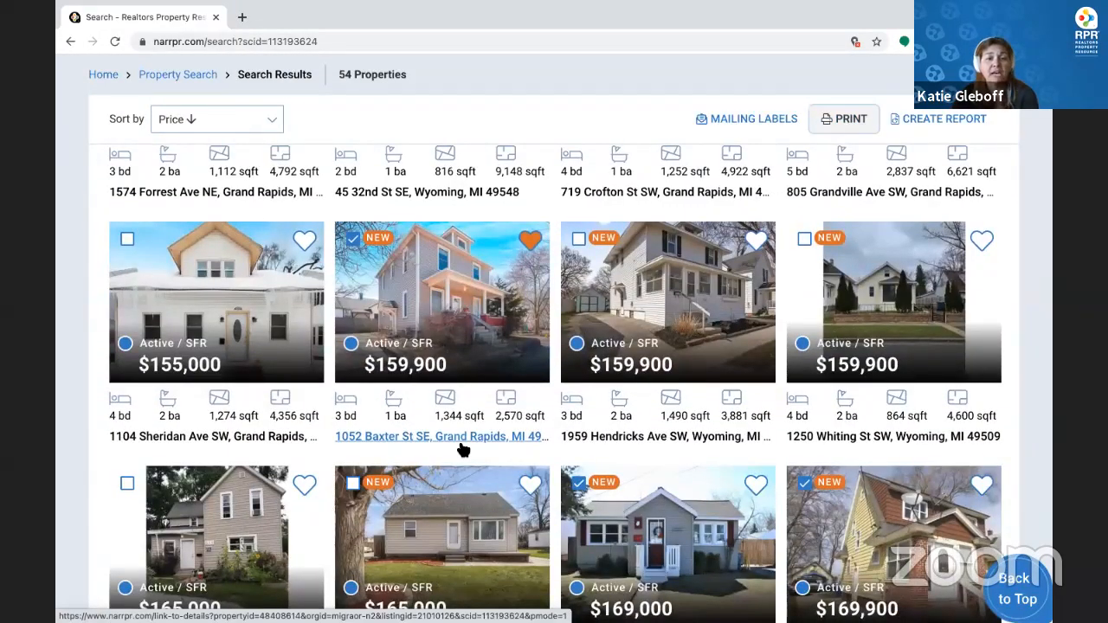
left_click(463, 448)
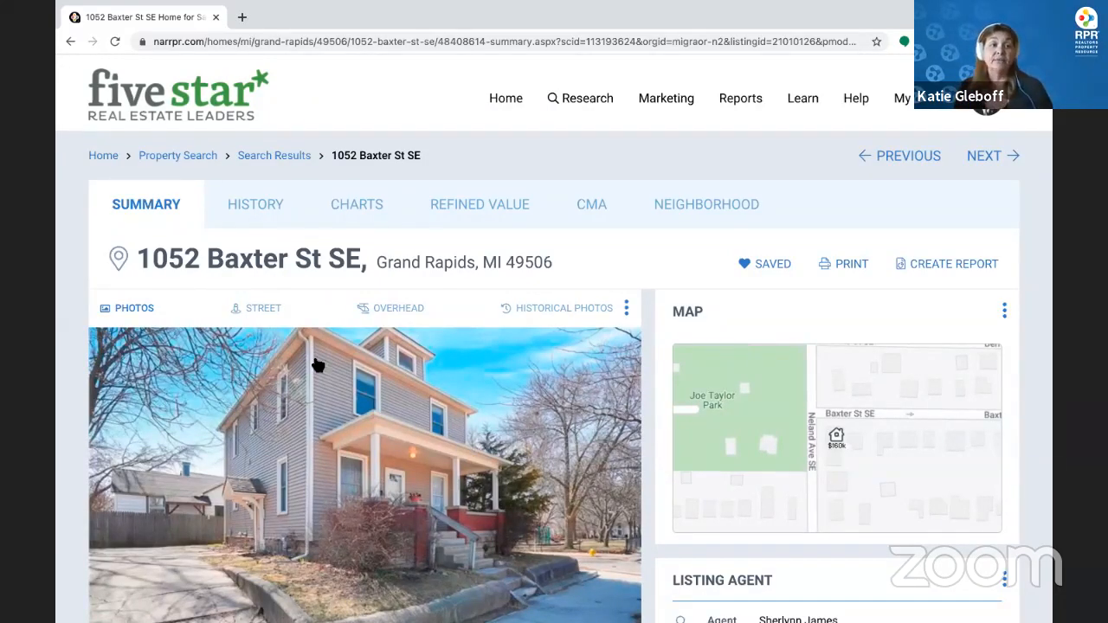
scroll(121, 308, "down", 1)
scroll(135, 314, "down", 1)
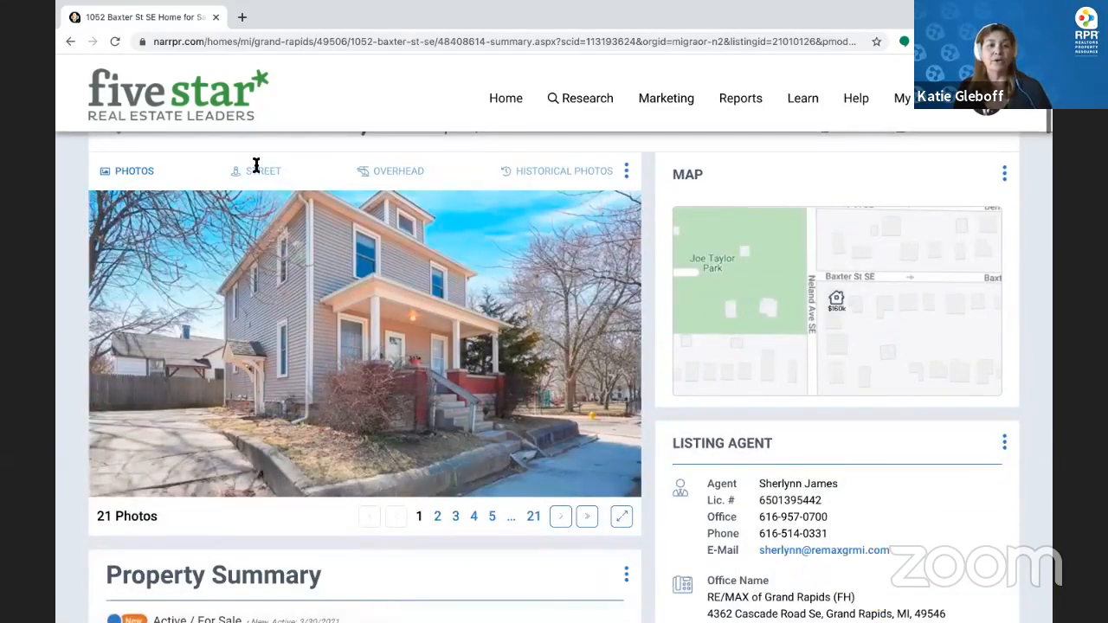
left_click(257, 168)
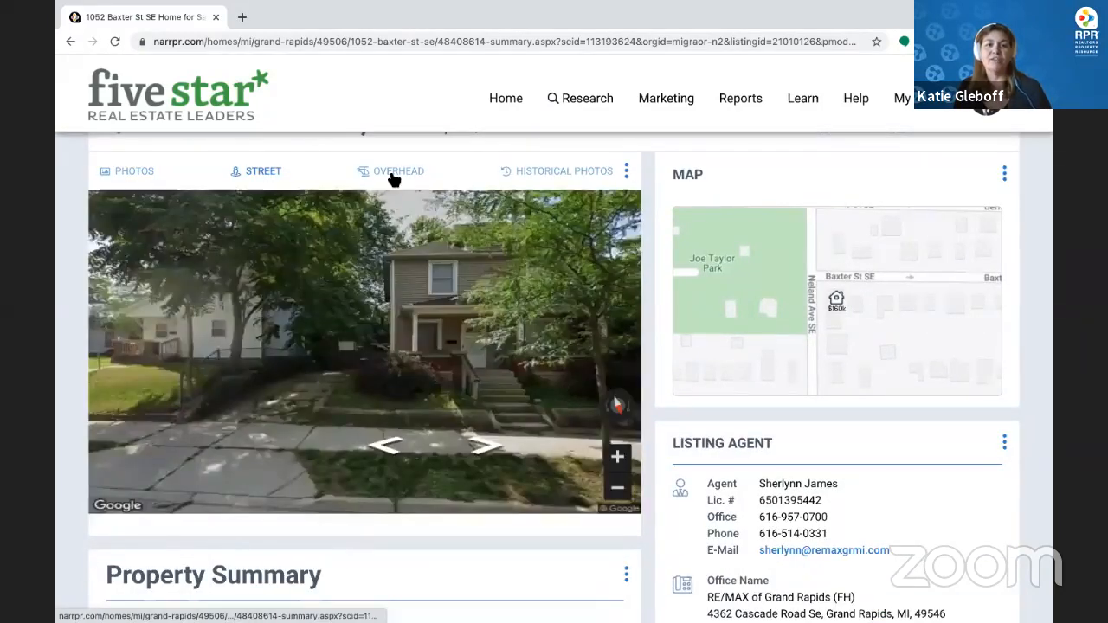
left_click(389, 173)
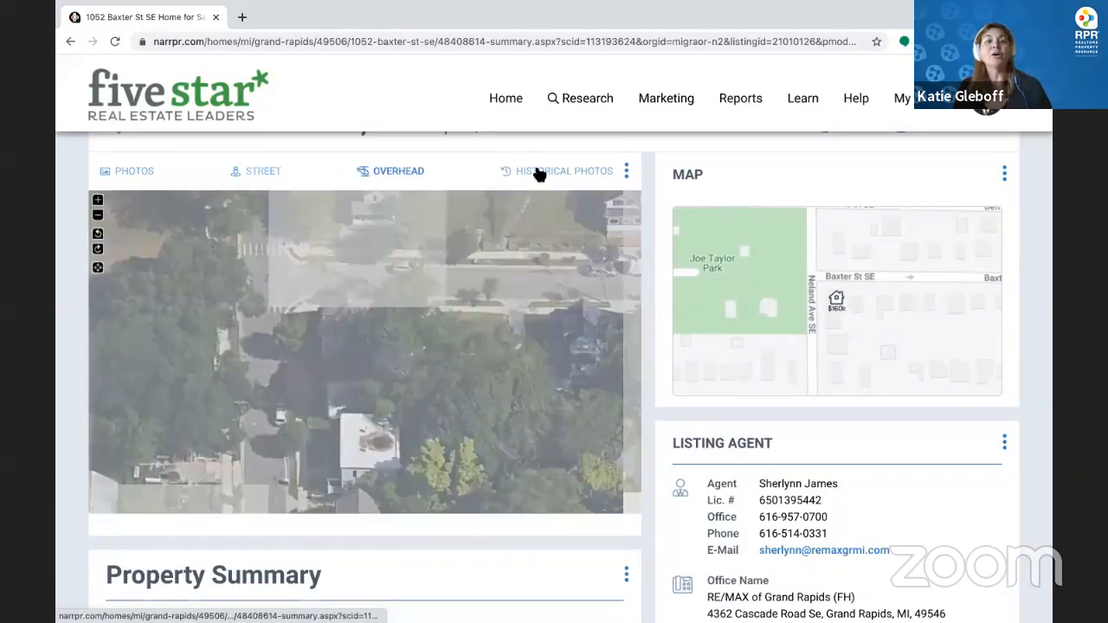
Browse the historical photos from the 10.08.2004 listing, then close them and scroll to Property Summary
left_click(539, 172)
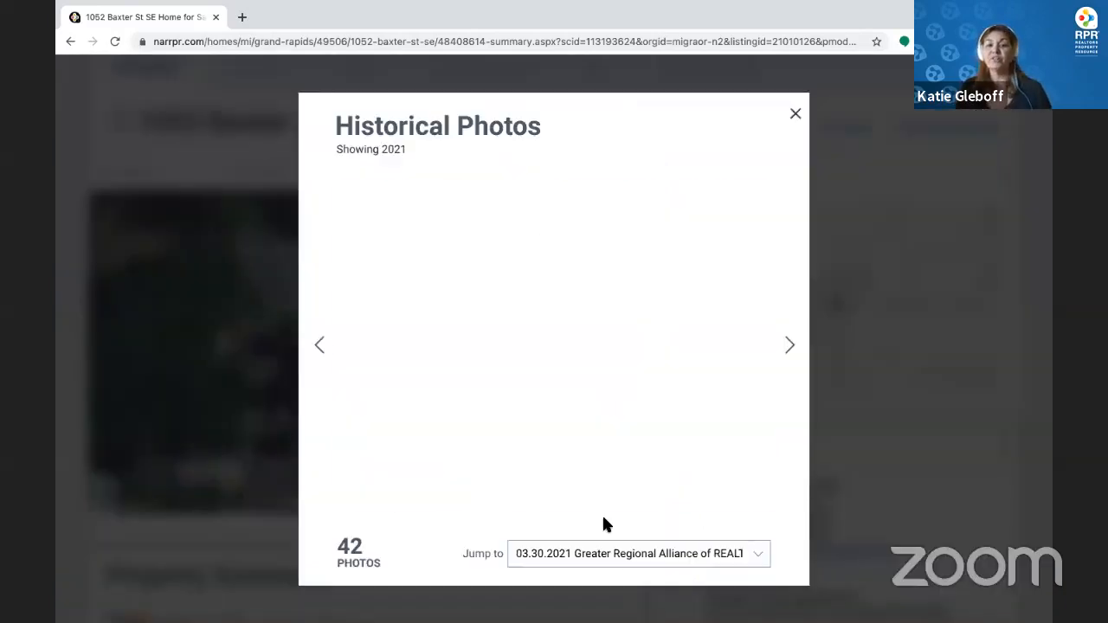
left_click(631, 558)
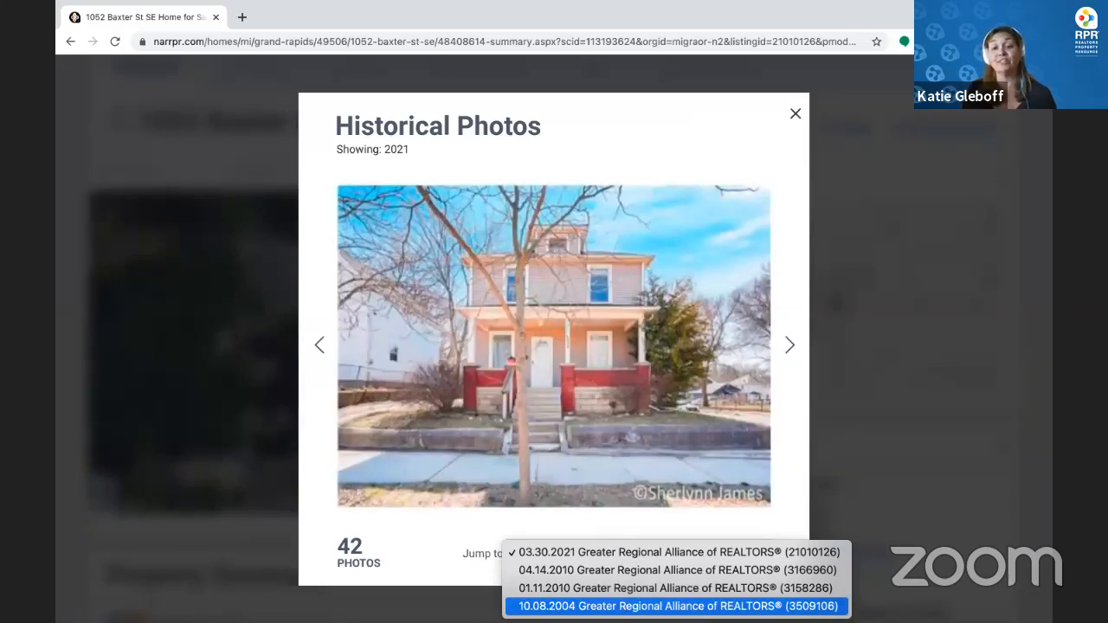
left_click(652, 606)
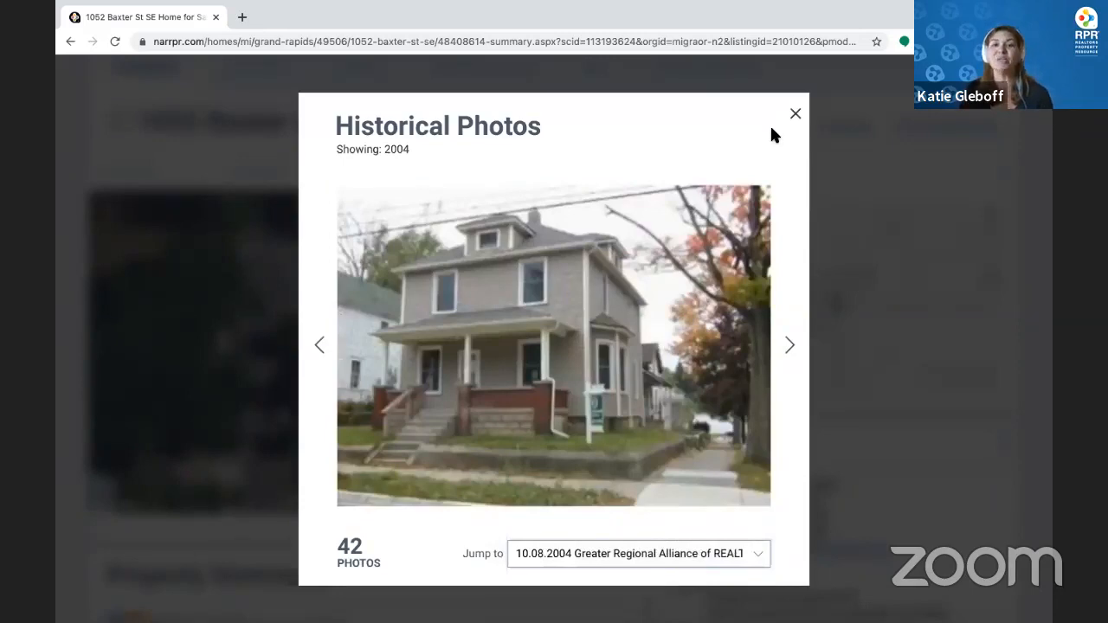
left_click(796, 113)
scroll(532, 344, "down", 5)
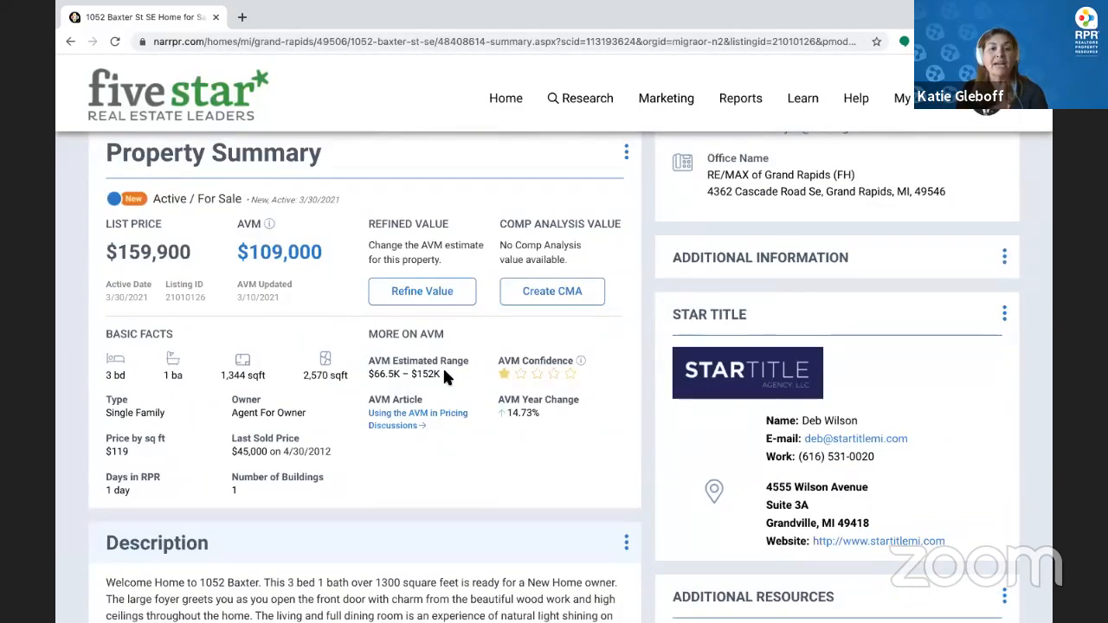
left_click(554, 295)
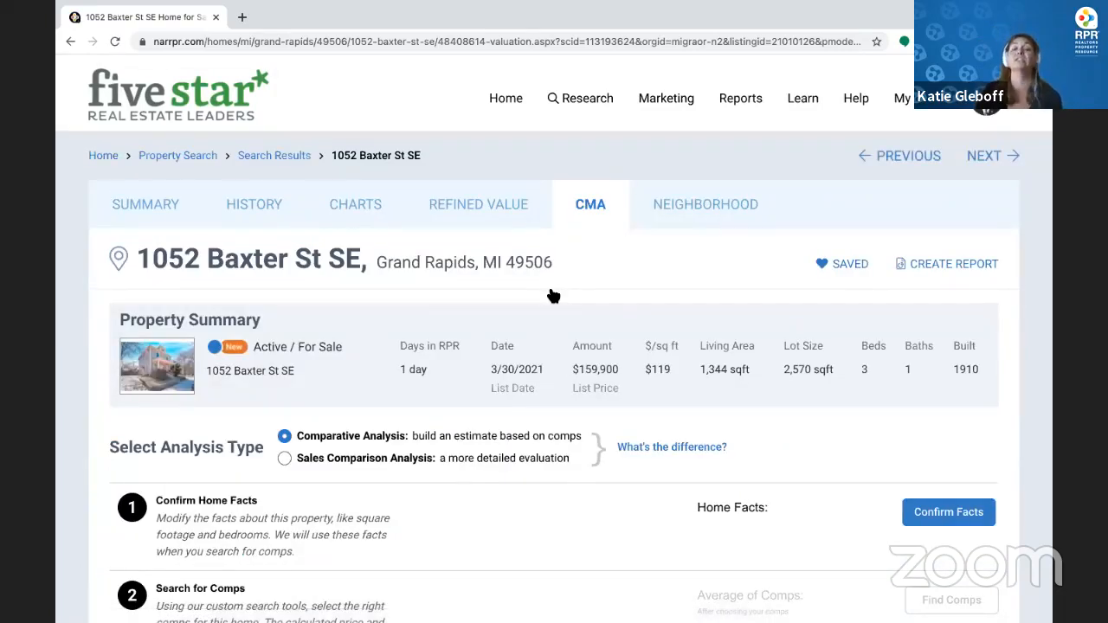
scroll(553, 296, "down", 2)
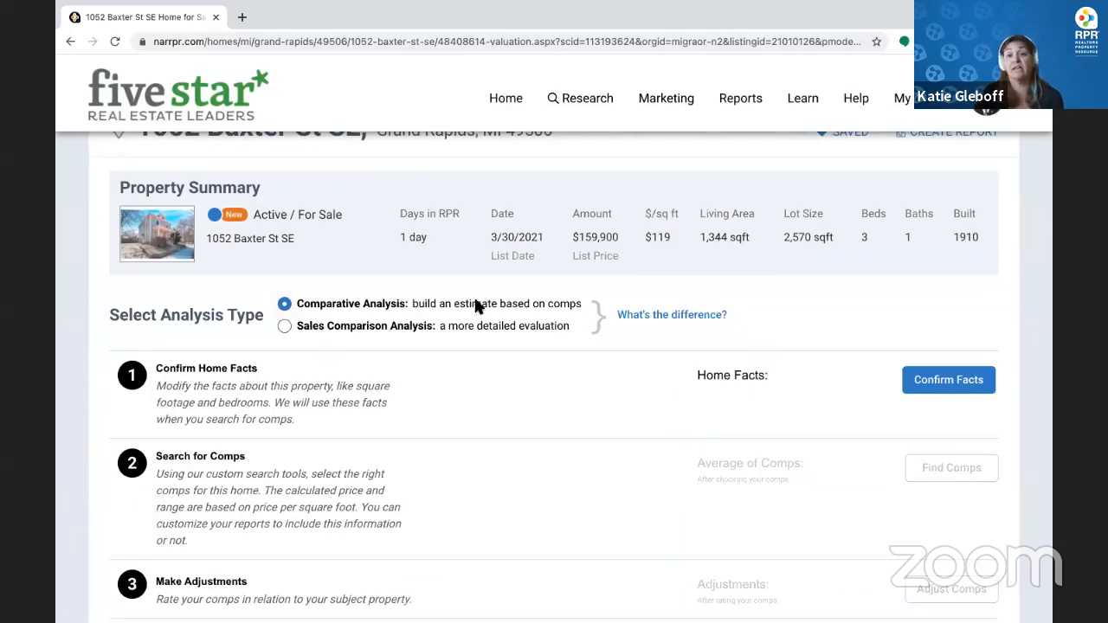
scroll(799, 347, "down", 2)
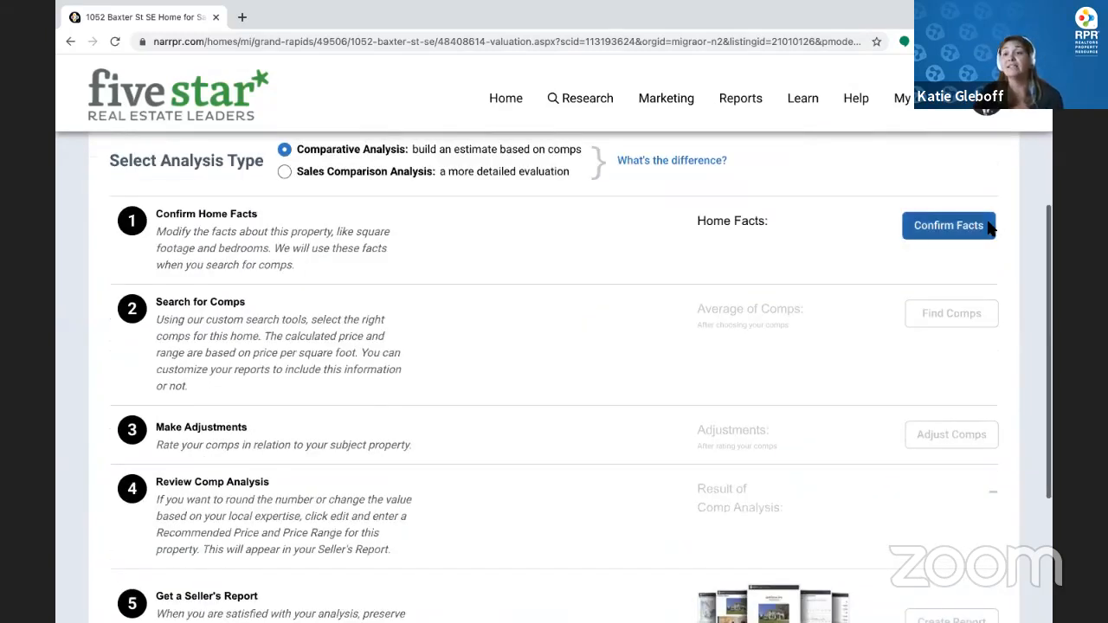
left_click(960, 225)
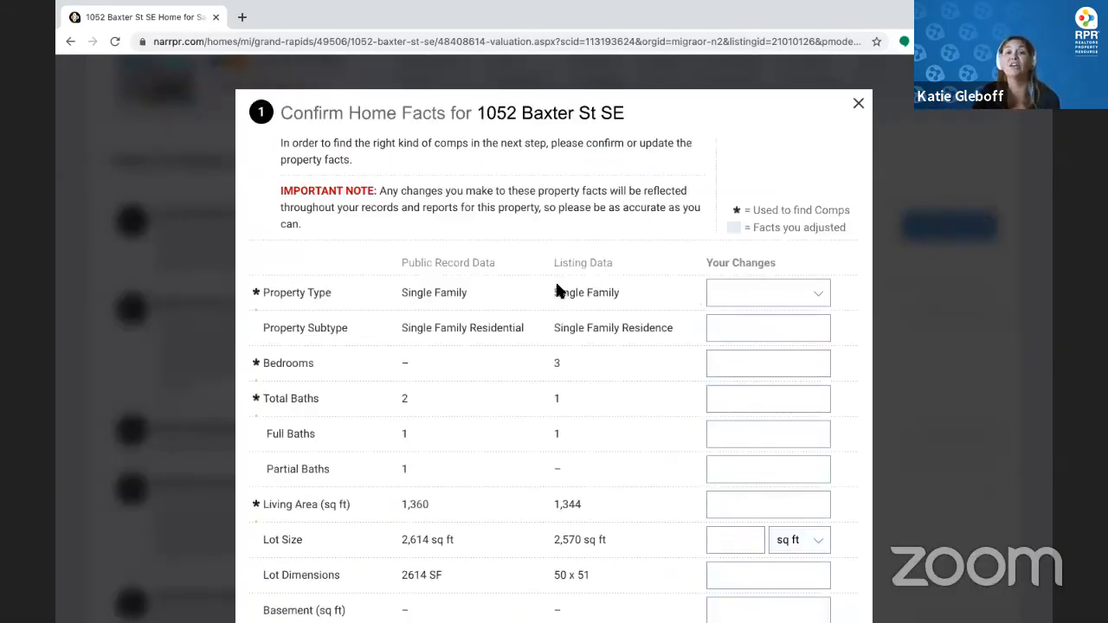
scroll(702, 324, "down", 1)
left_click(732, 320)
type("3")
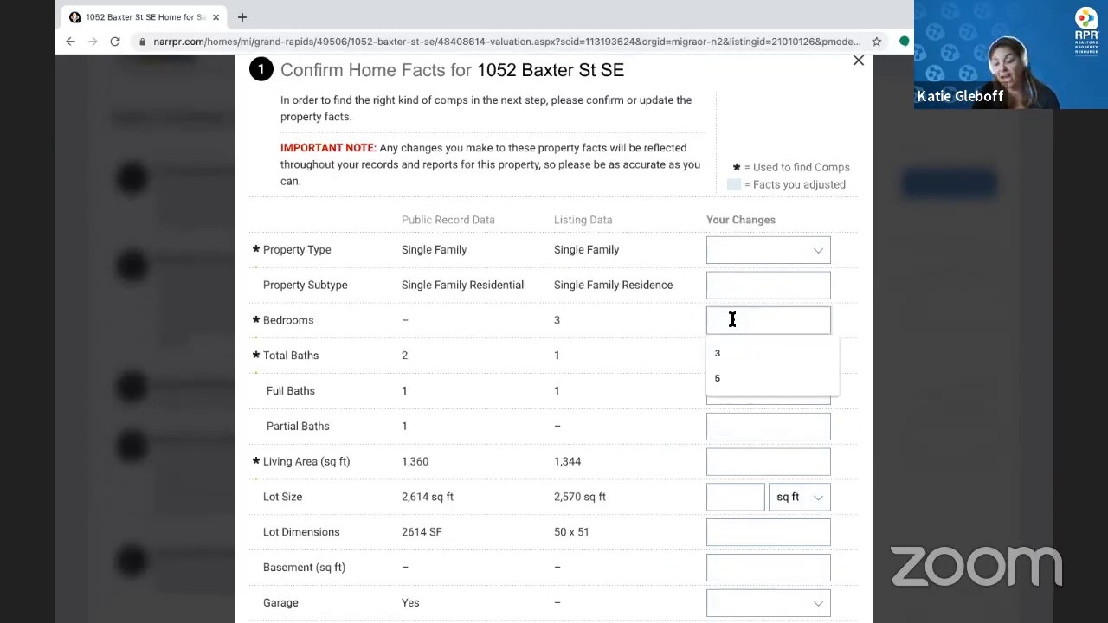
scroll(732, 319, "down", 5)
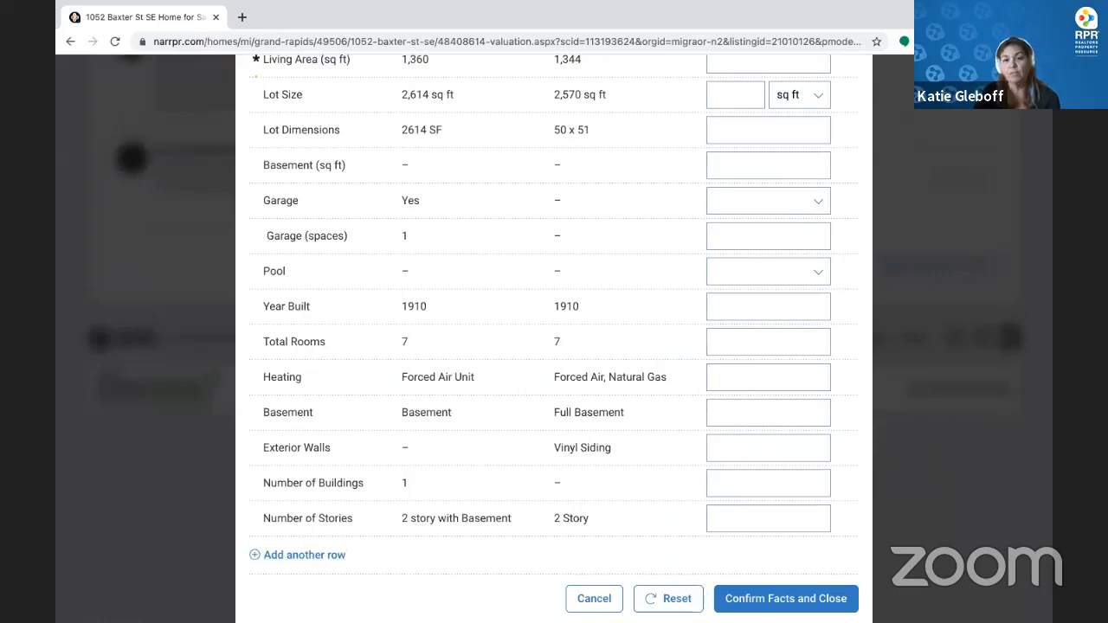
left_click(750, 600)
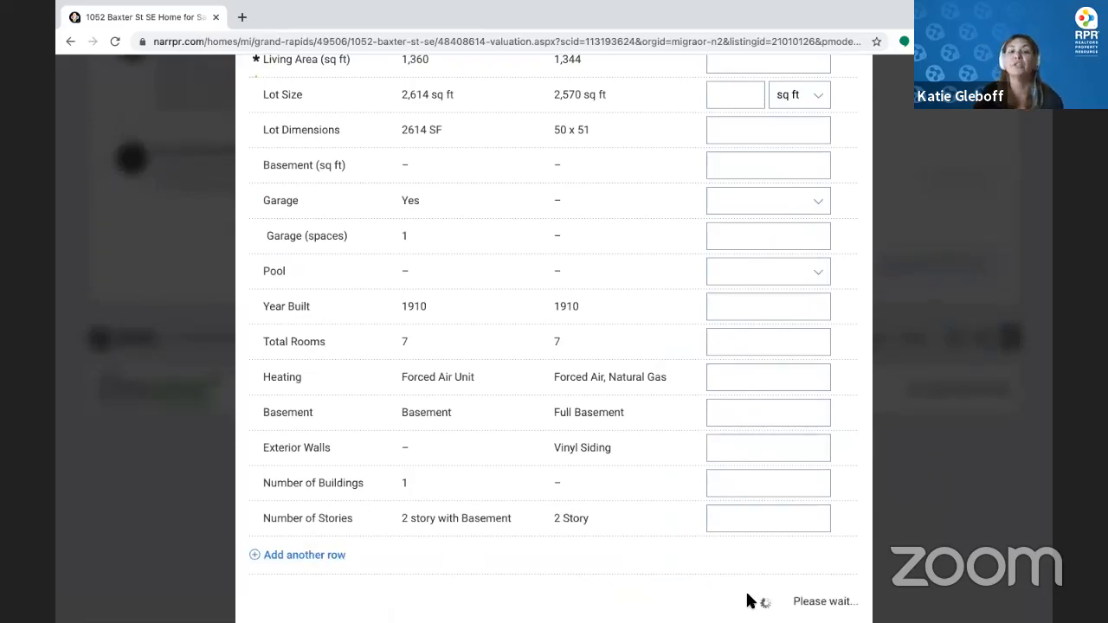
scroll(459, 338, "up", 3)
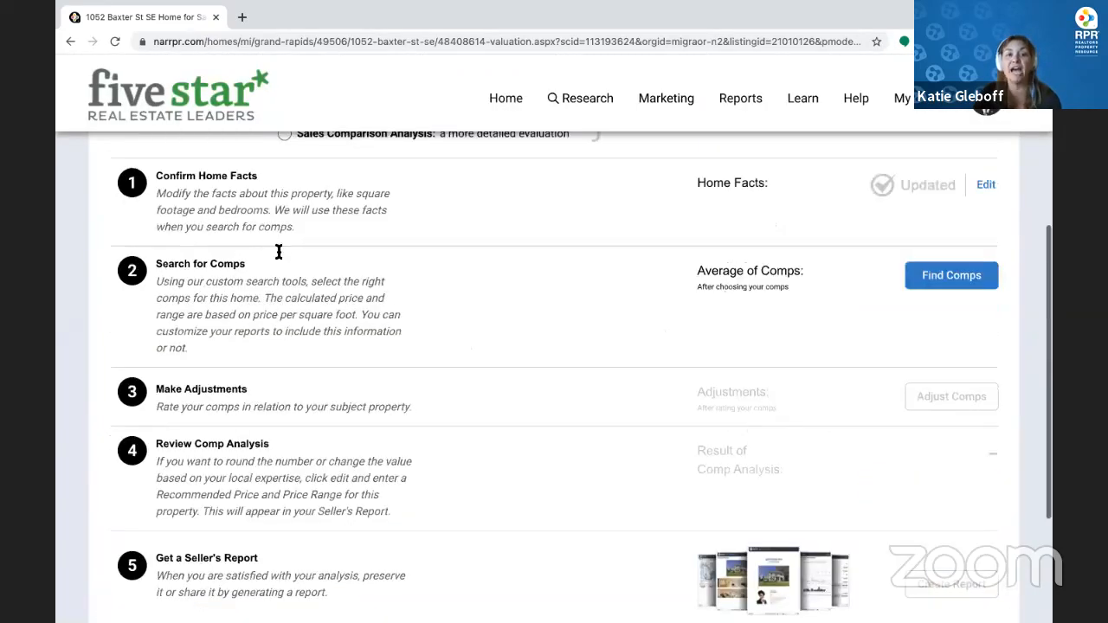
Open the comps search and set the off-market start date to 11/1/2020
left_click(958, 287)
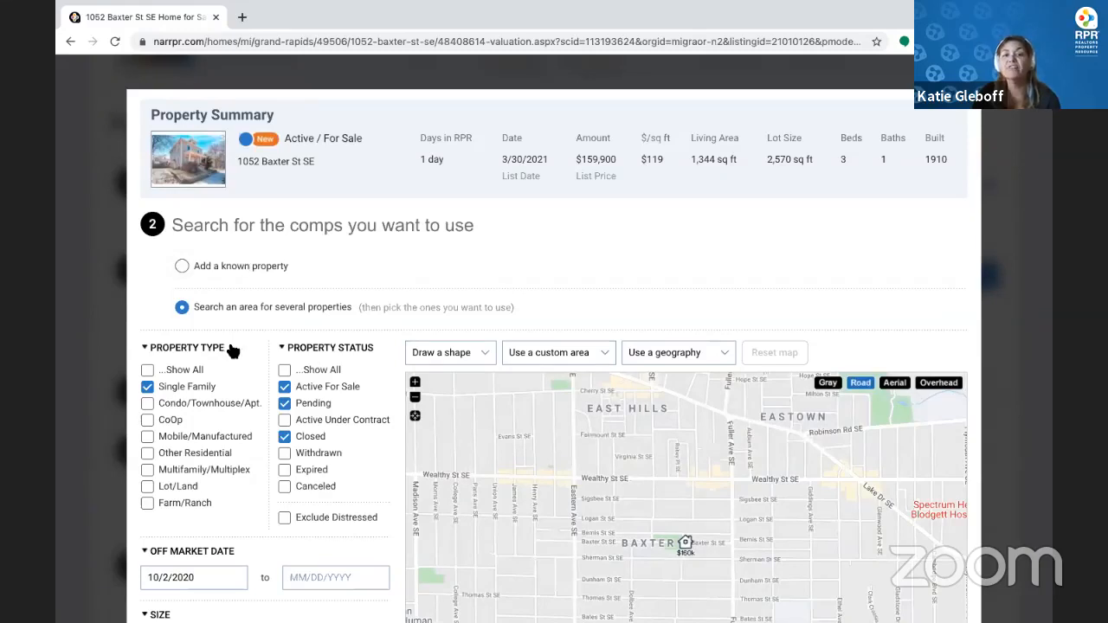
scroll(226, 342, "down", 3)
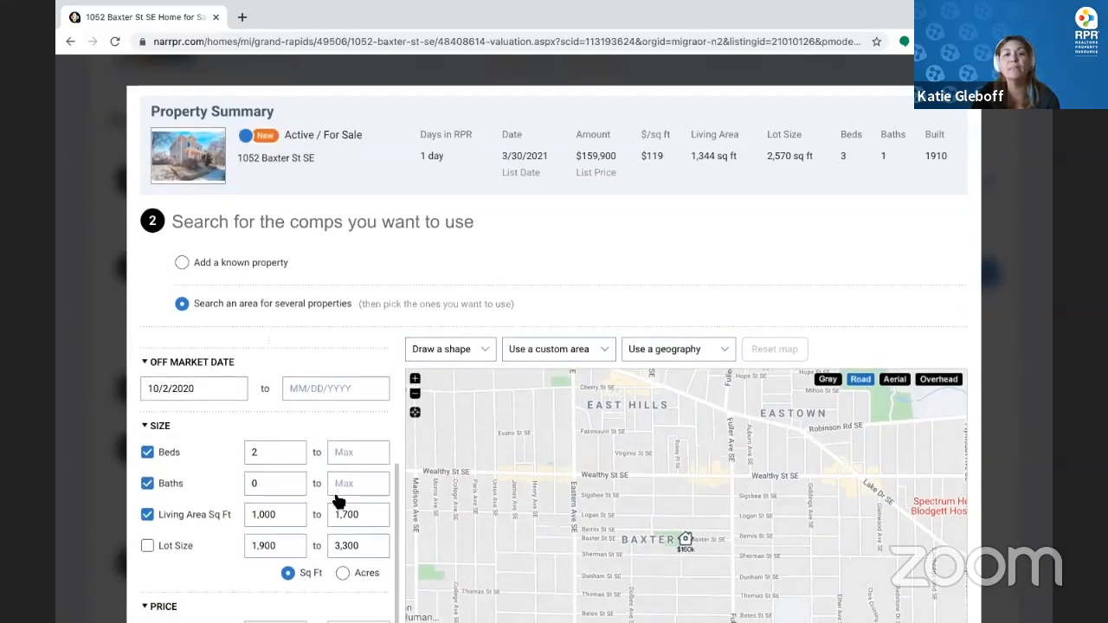
scroll(336, 498, "up", 3)
scroll(538, 271, "down", 2)
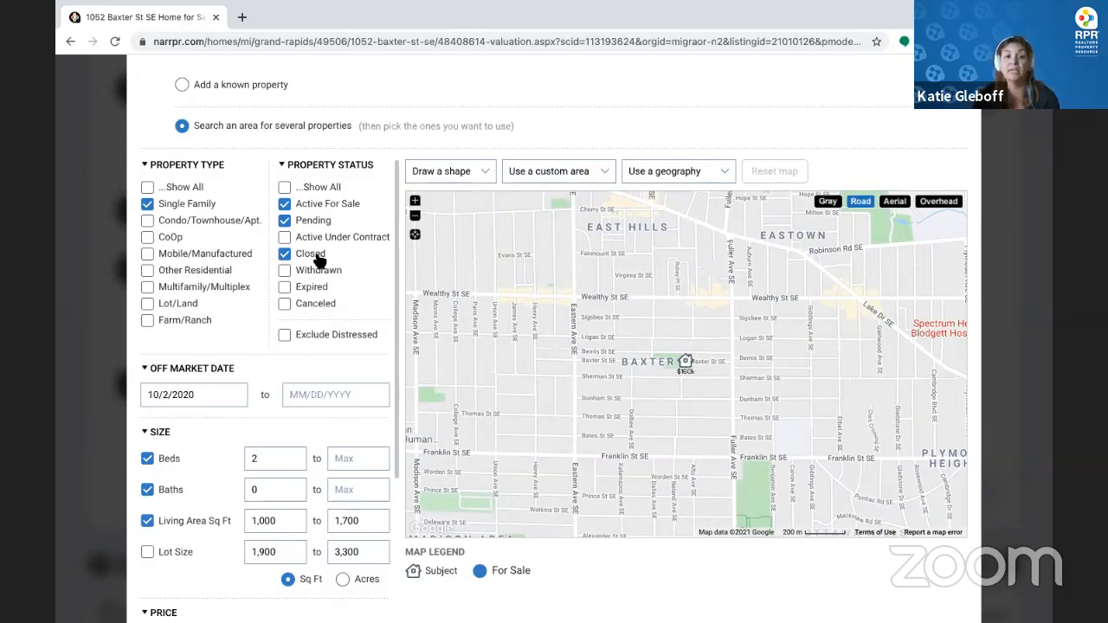
left_click(218, 396)
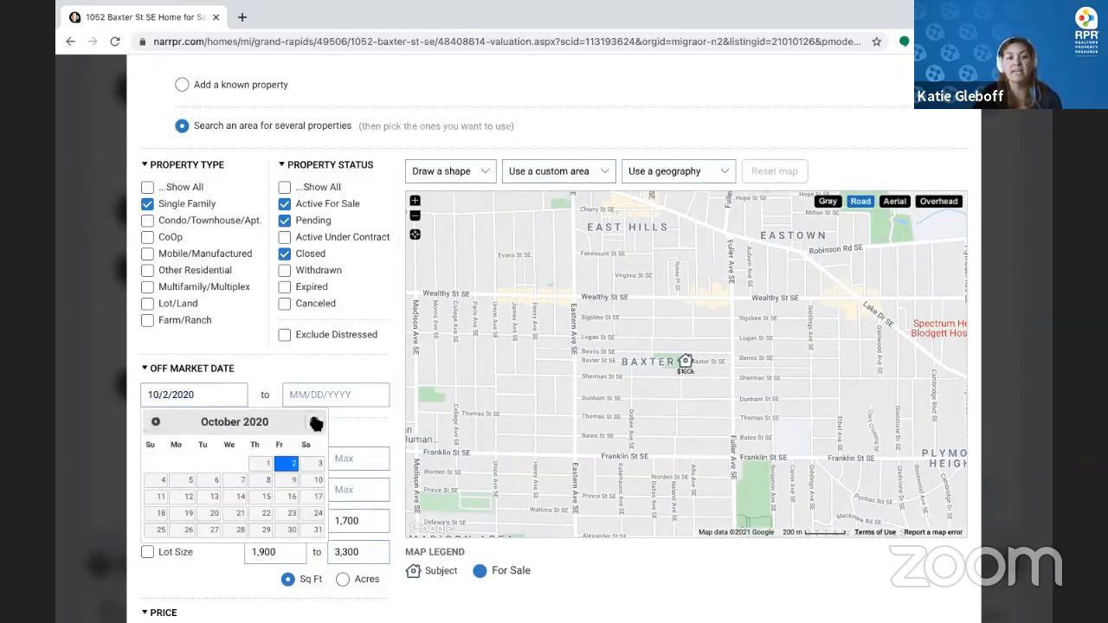
left_click(316, 423)
left_click(156, 465)
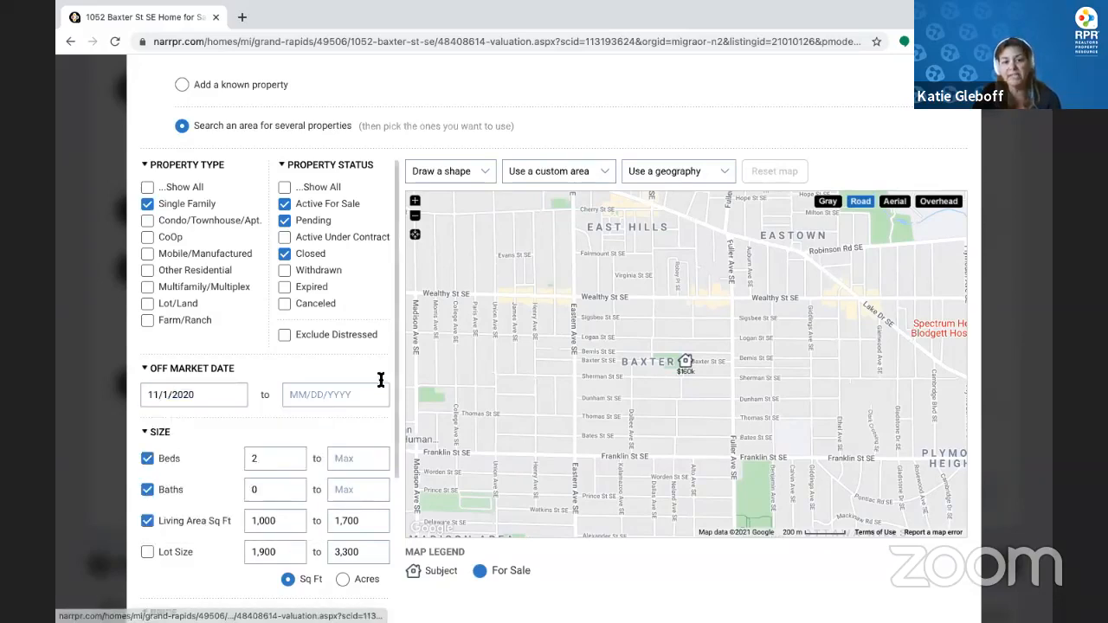
Look over the Draw a shape options for the search area without choosing one
scroll(289, 407, "down", 2)
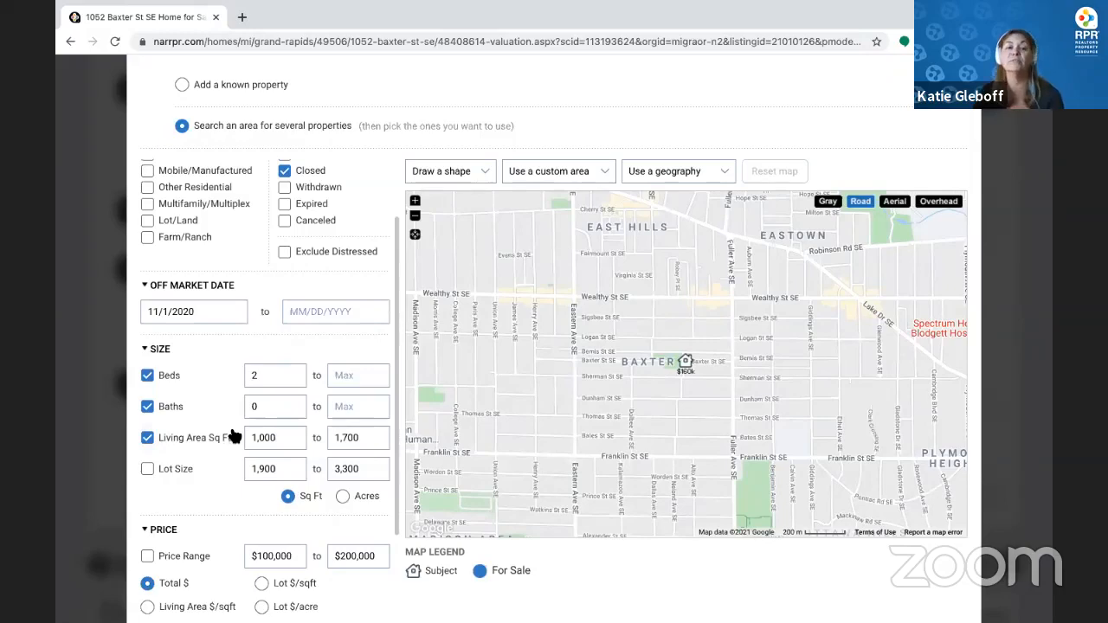
scroll(234, 435, "down", 4)
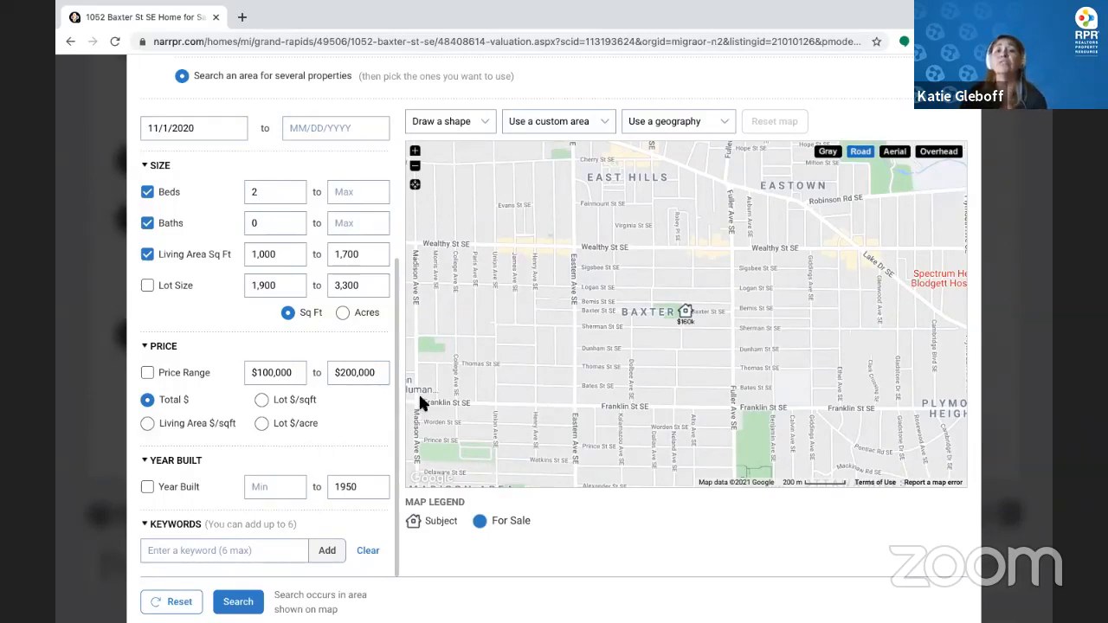
left_click(472, 124)
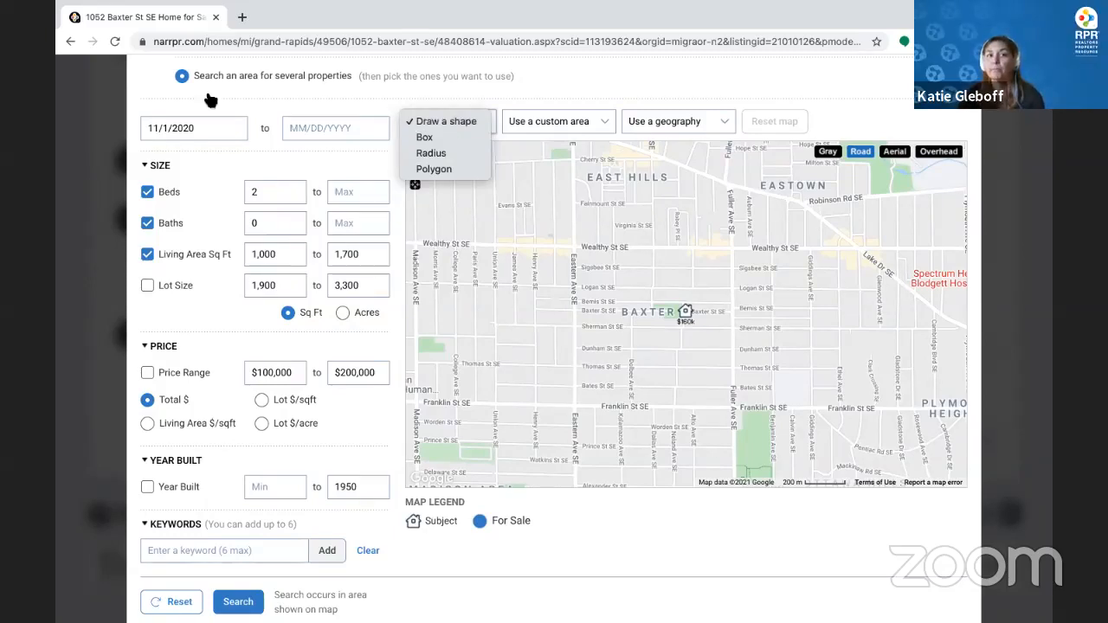
left_click(211, 127)
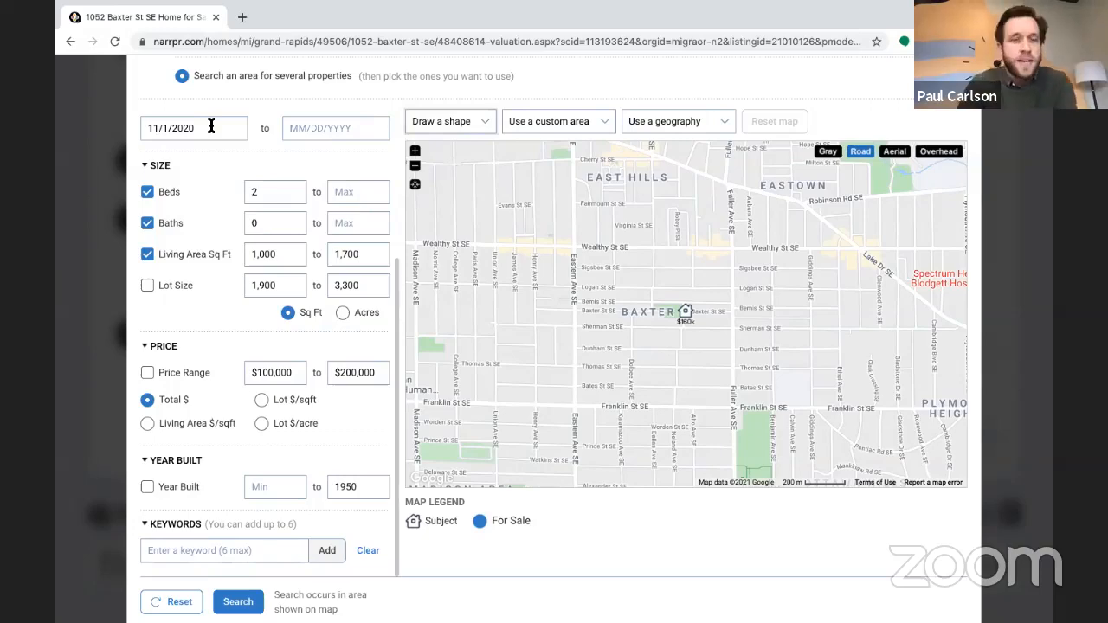
left_click(211, 128)
scroll(412, 296, "up", 5)
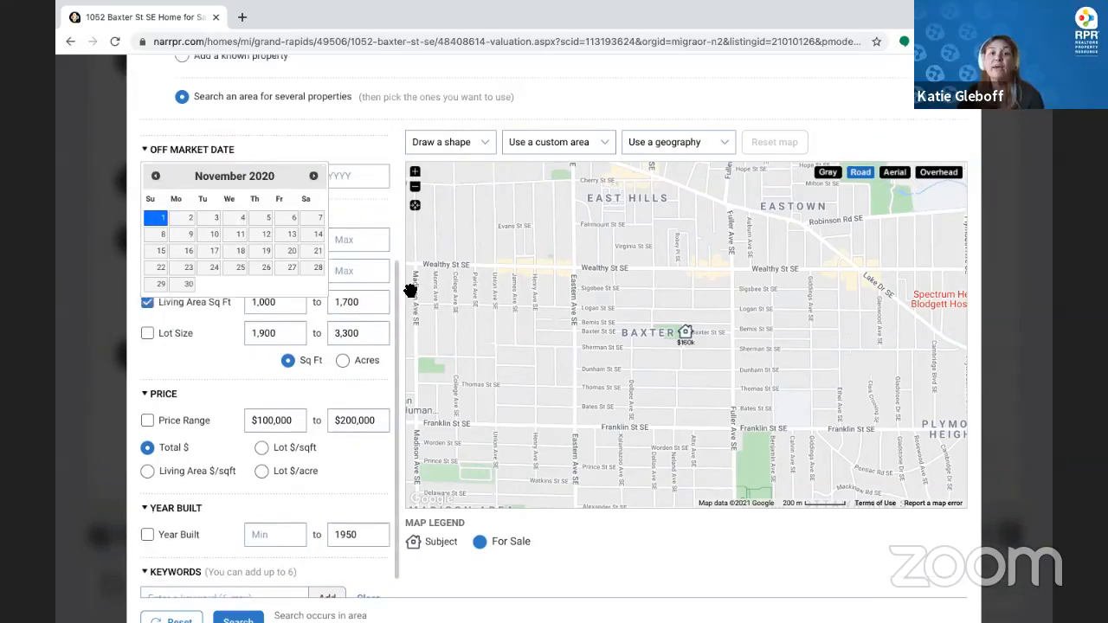
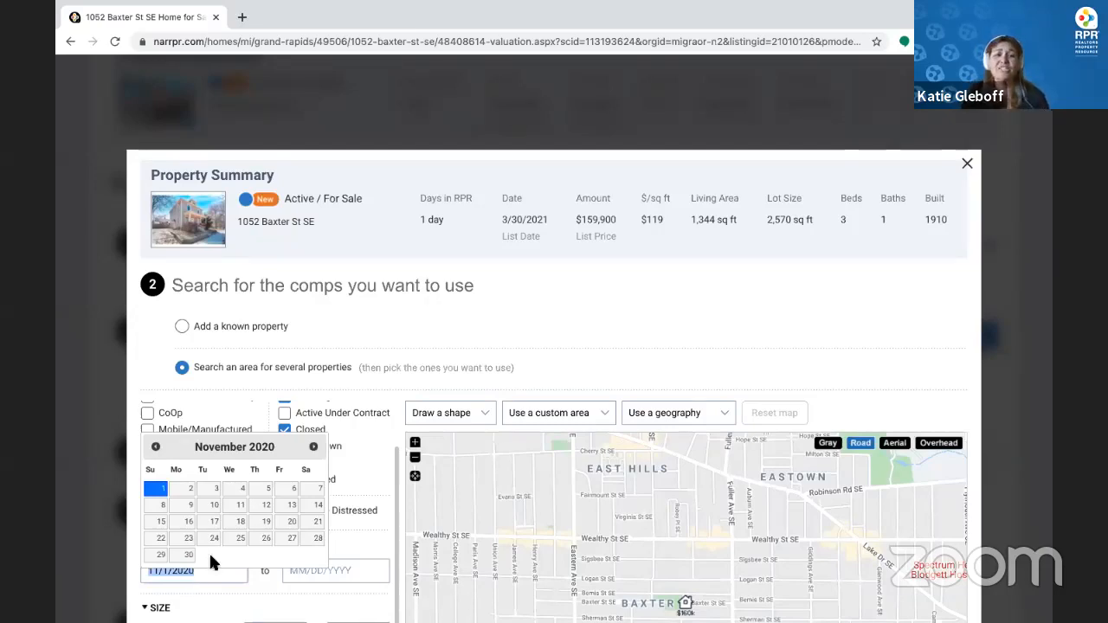
left_click(244, 603)
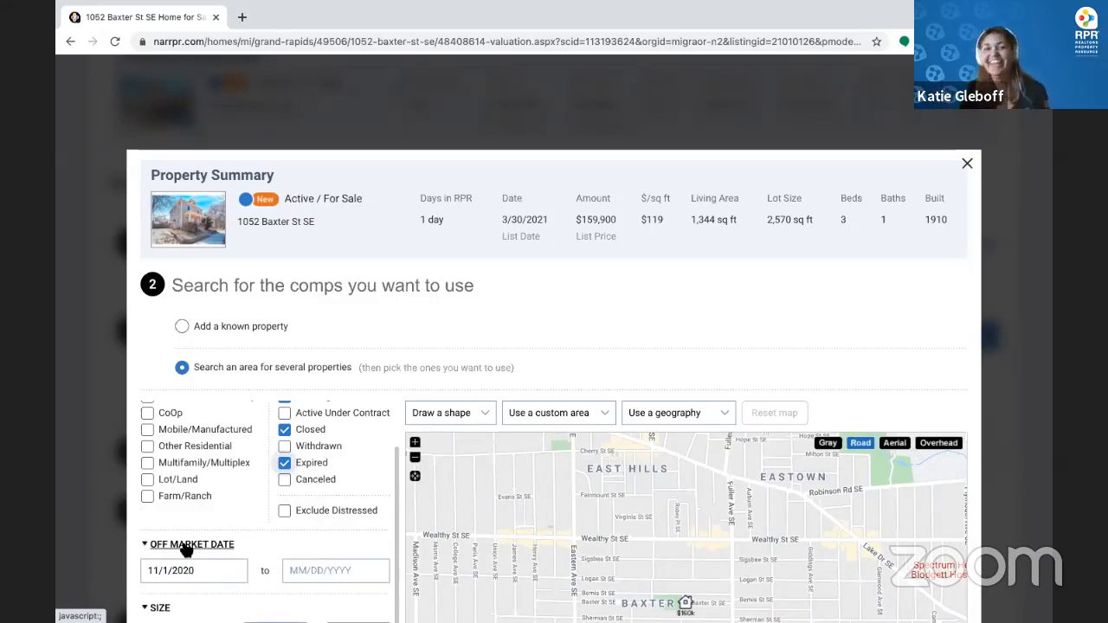
scroll(294, 580, "down", 1)
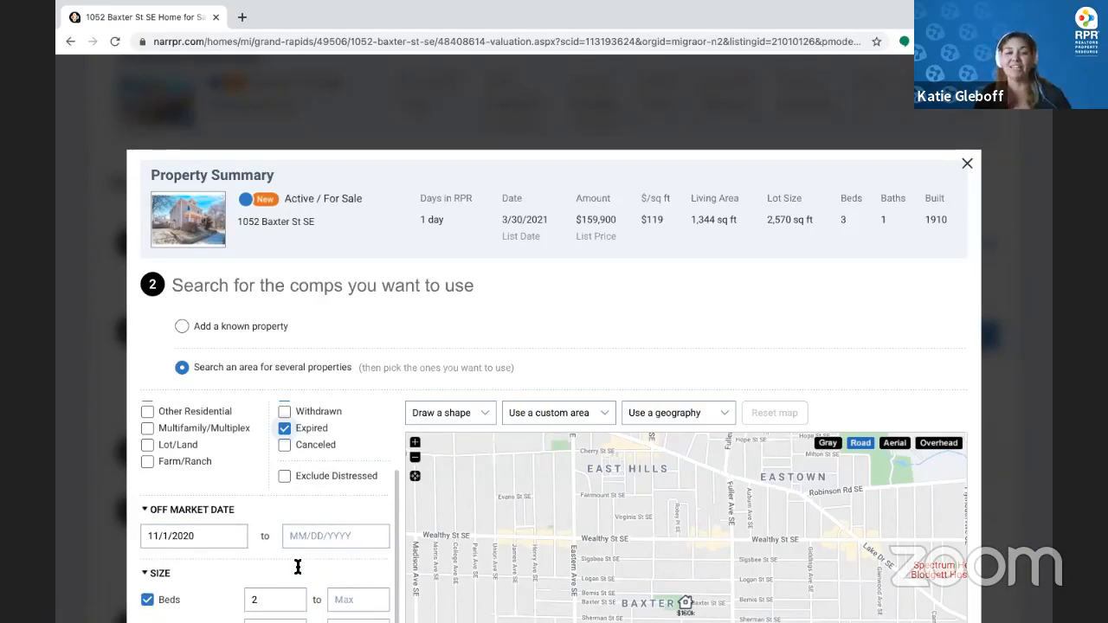
scroll(297, 567, "down", 3)
scroll(272, 466, "down", 3)
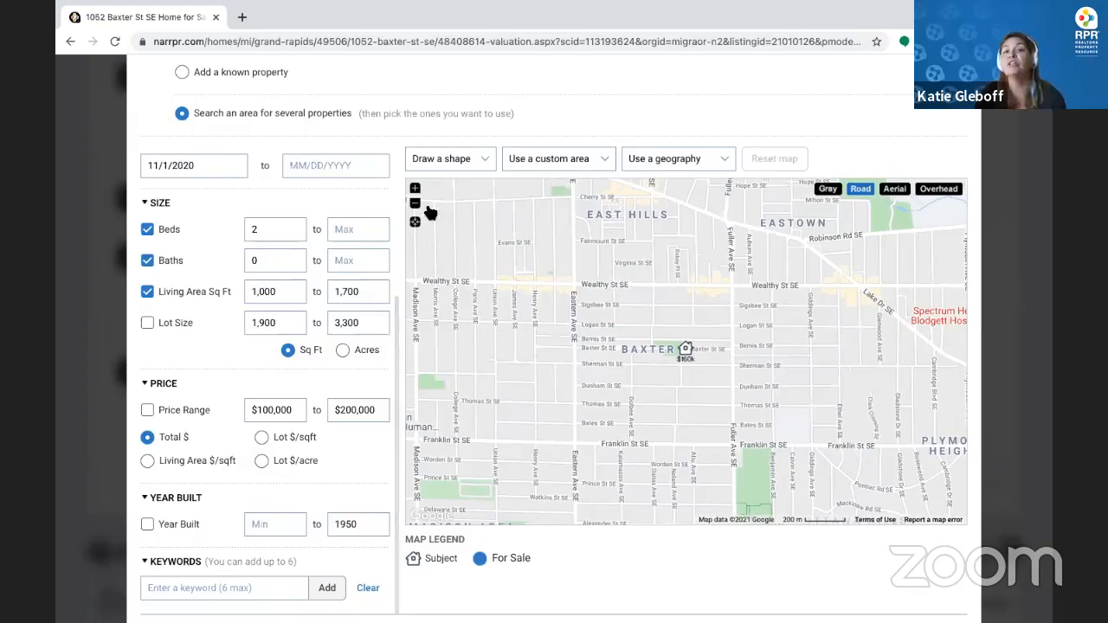
left_click(457, 165)
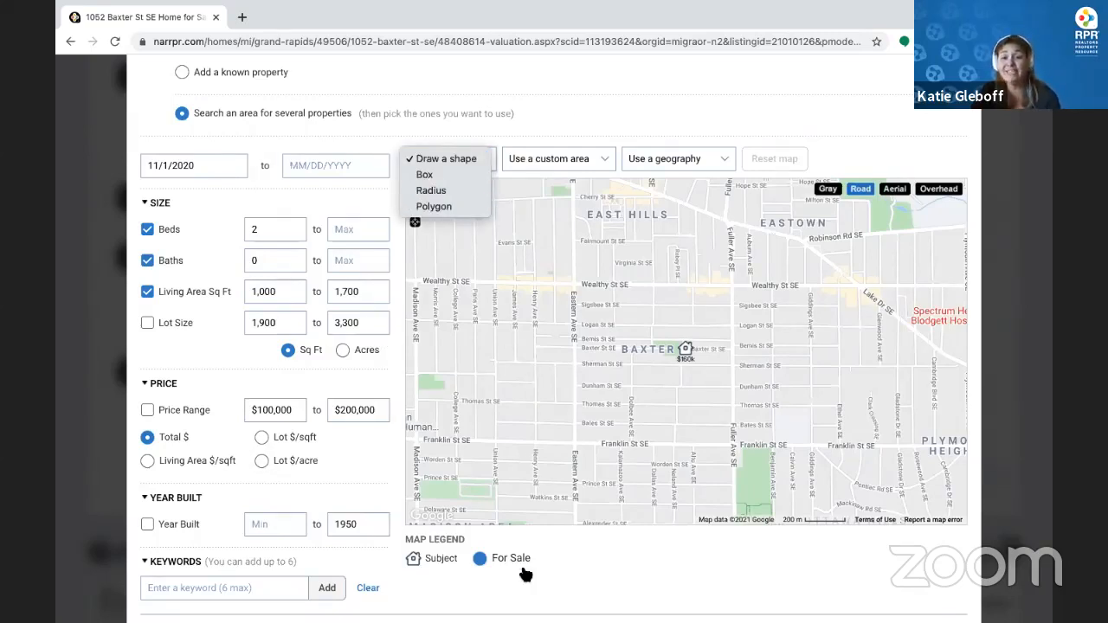
left_click(607, 562)
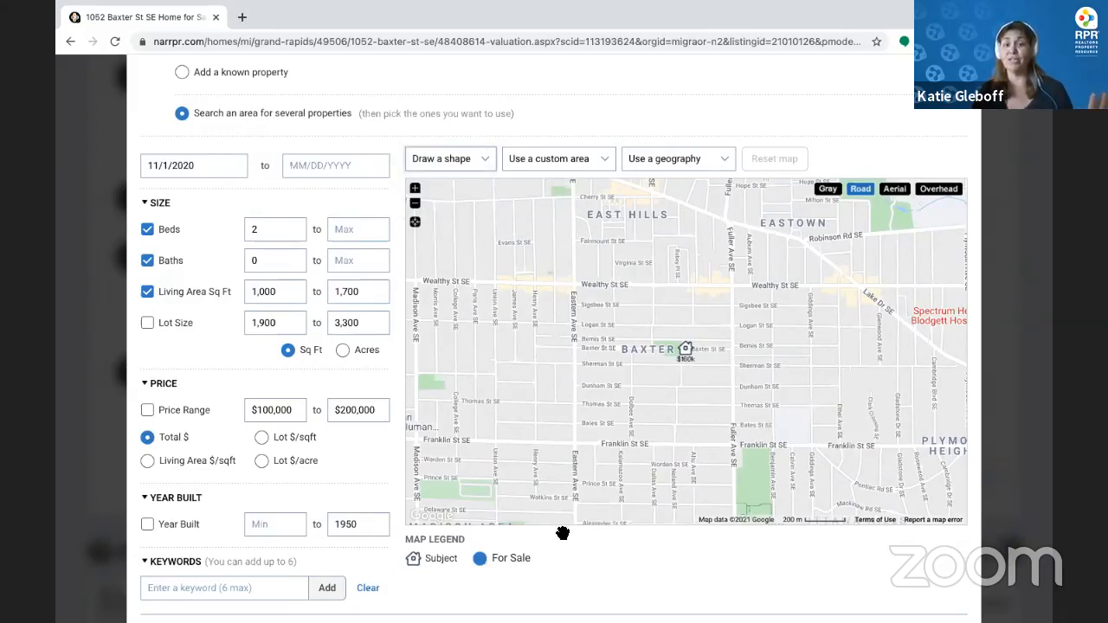
scroll(563, 519, "down", 3)
left_click(234, 358)
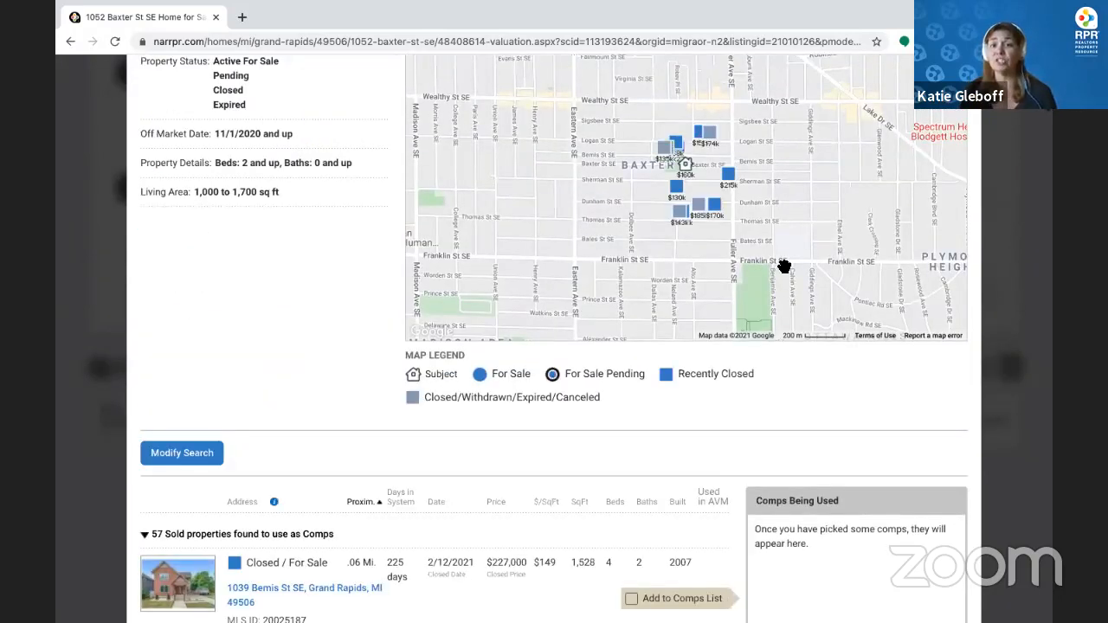
scroll(796, 294, "up", 1)
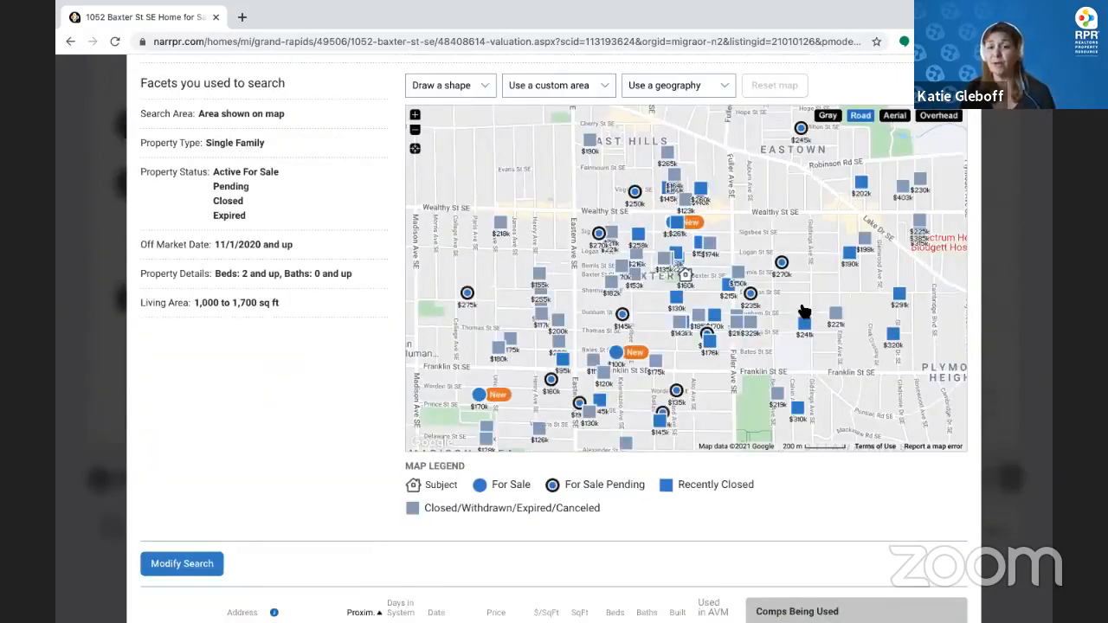
left_click(415, 115)
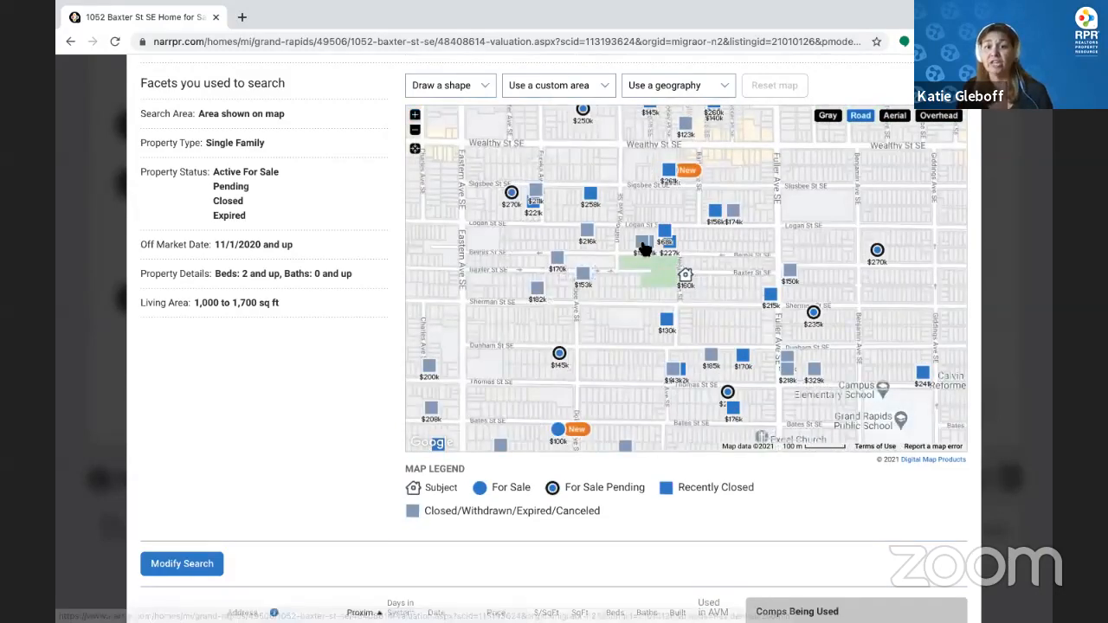
left_click(642, 247)
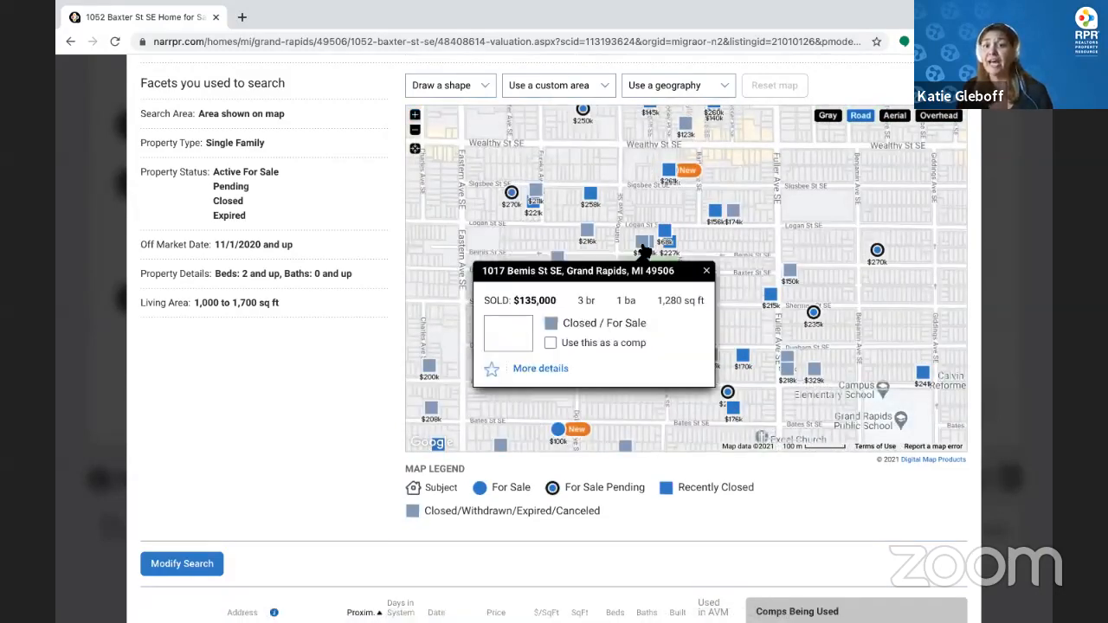
left_click(552, 343)
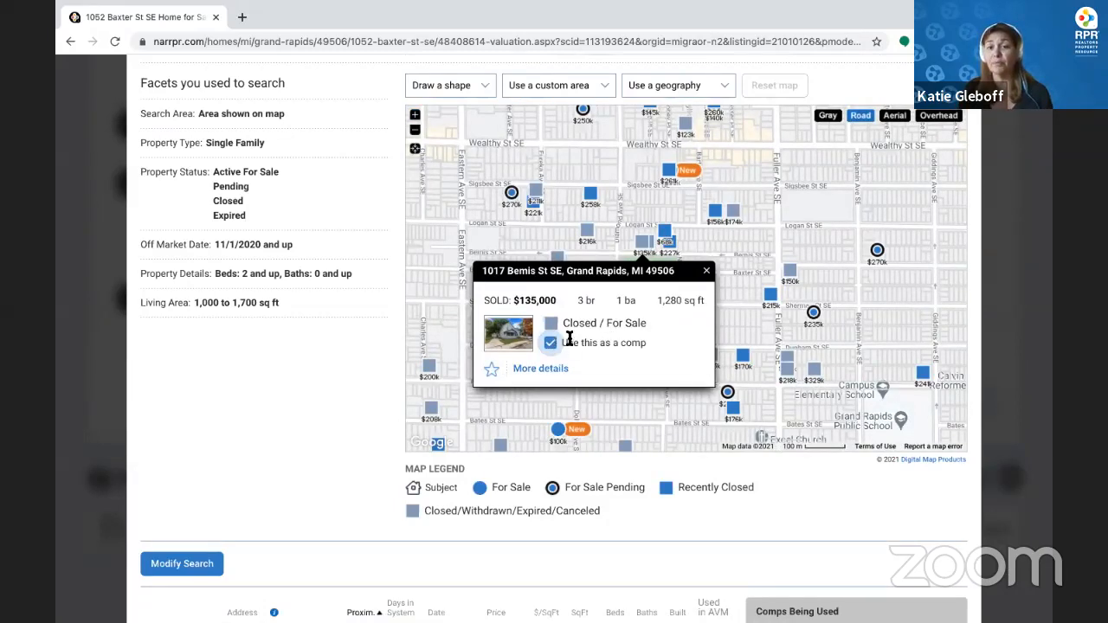
left_click(707, 272)
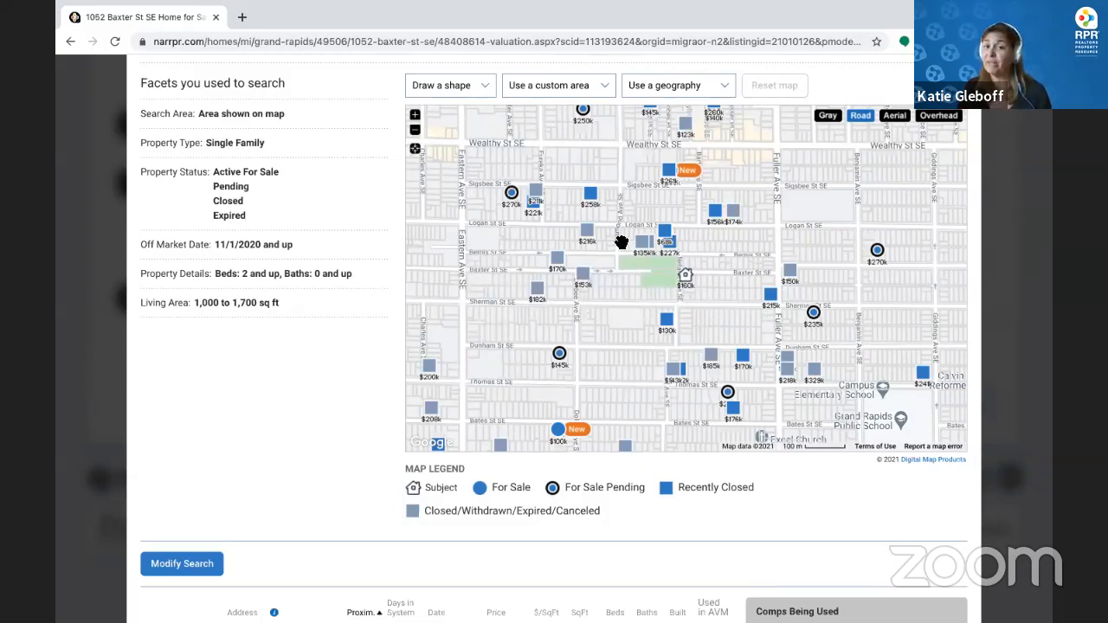
scroll(645, 337, "down", 6)
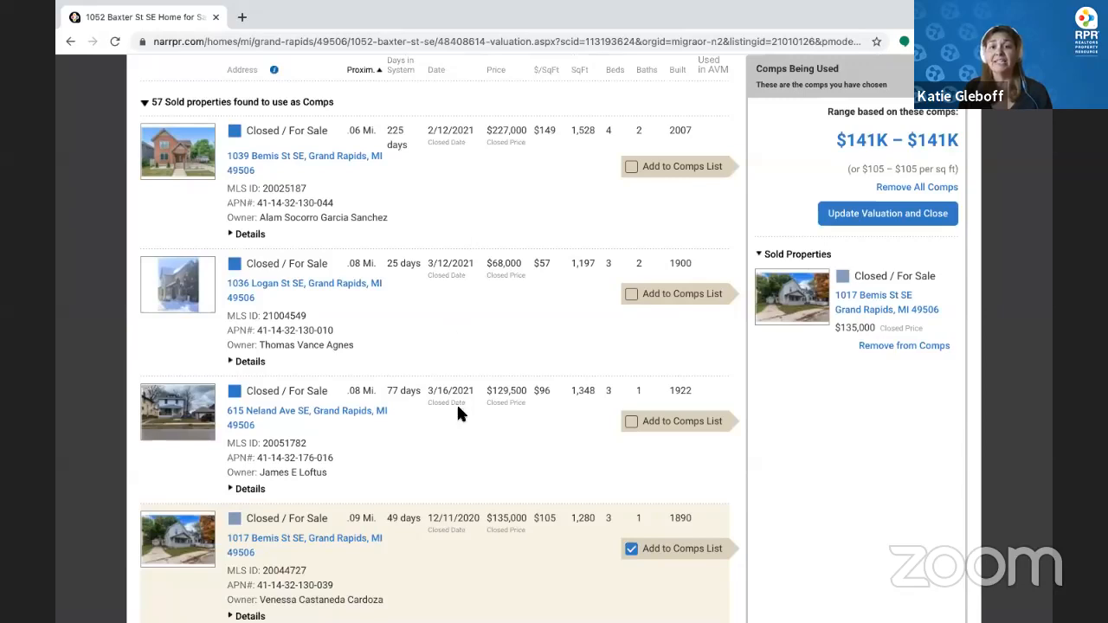
scroll(457, 475, "down", 1)
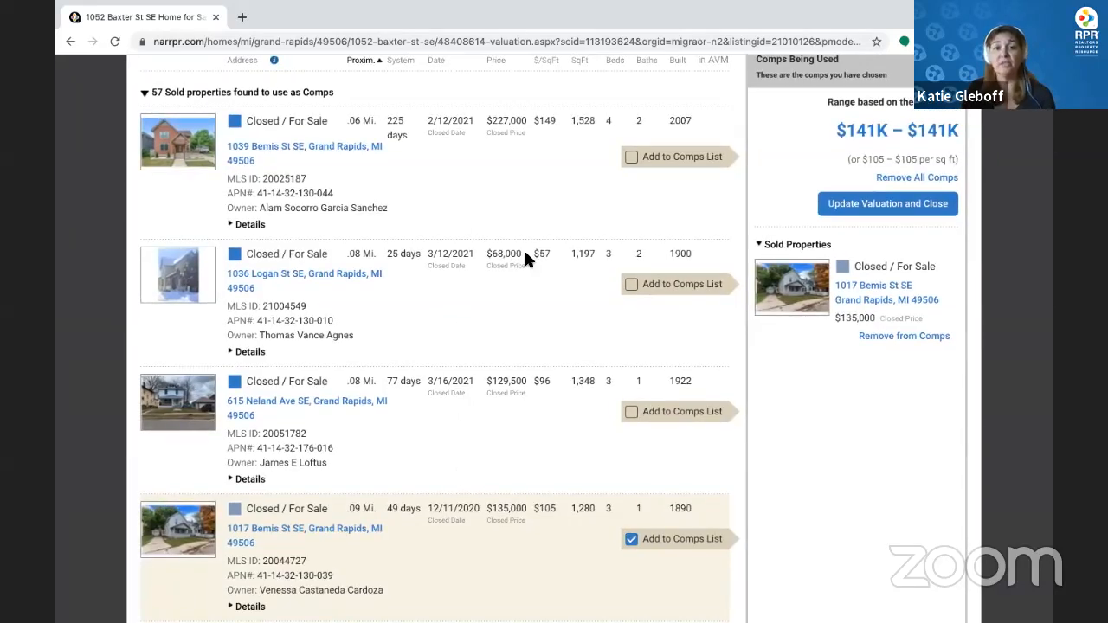
left_click(632, 415)
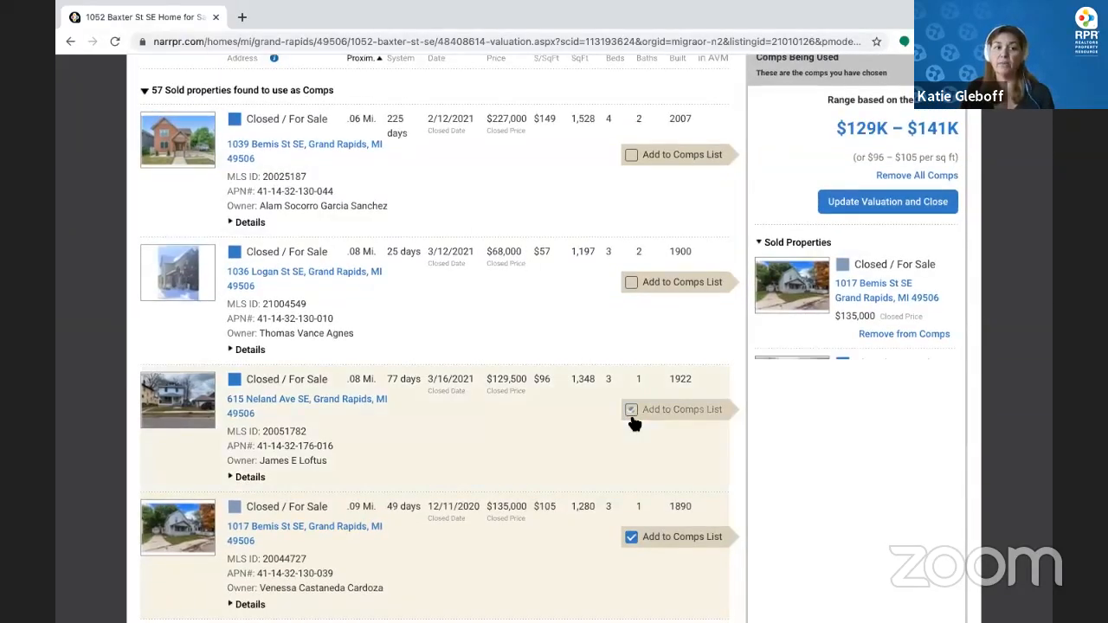
scroll(537, 468, "down", 4)
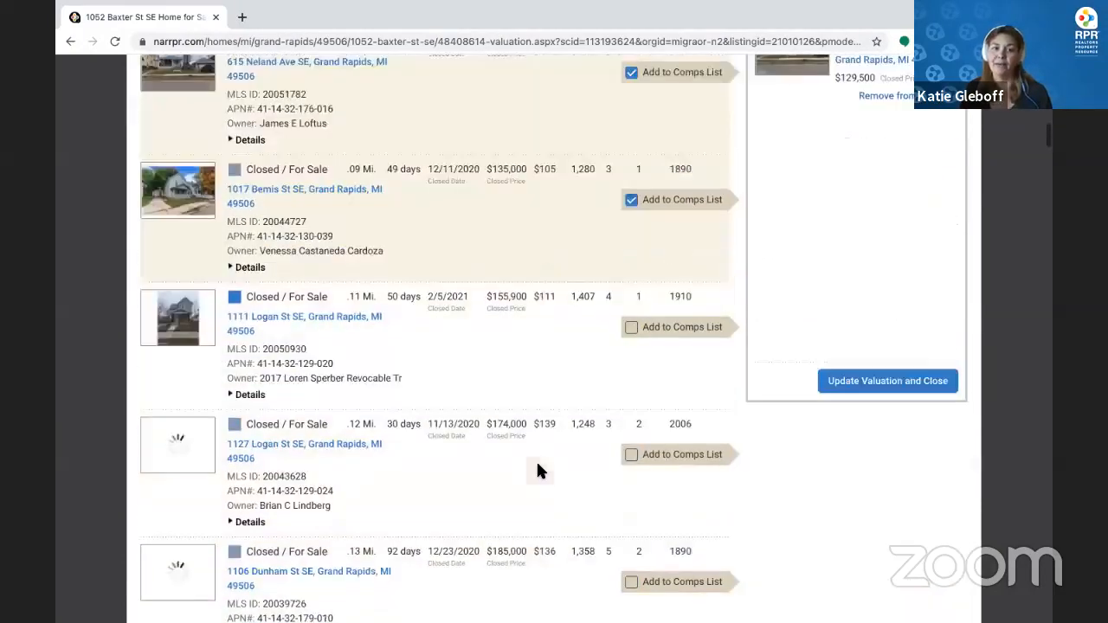
left_click(632, 328)
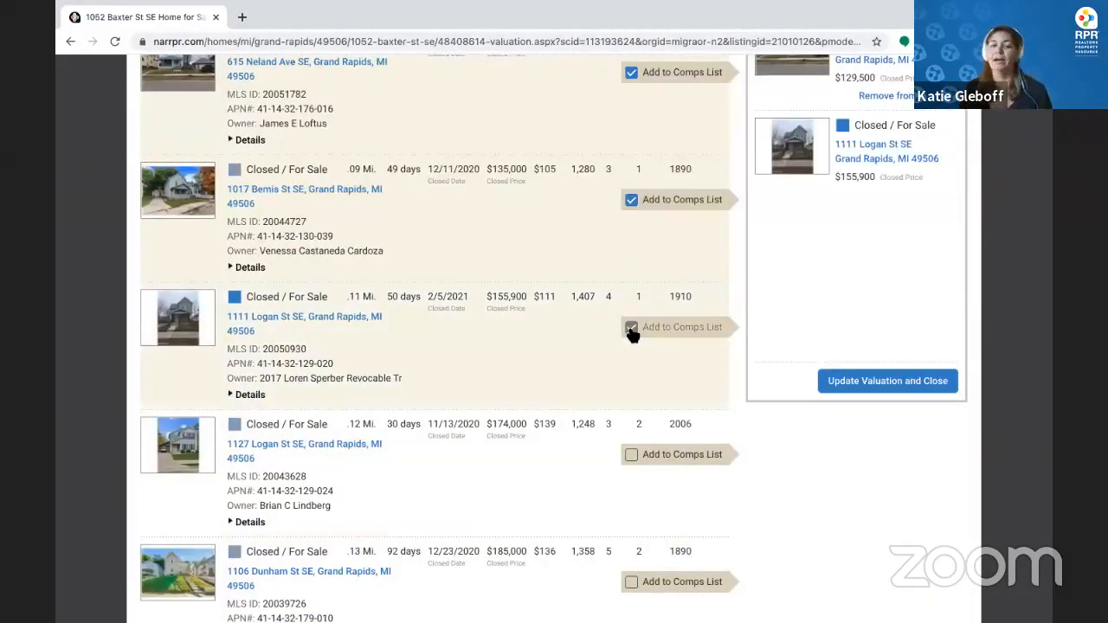
Update the valuation to $139,776 with a $129K–$149K range
scroll(535, 346, "down", 2)
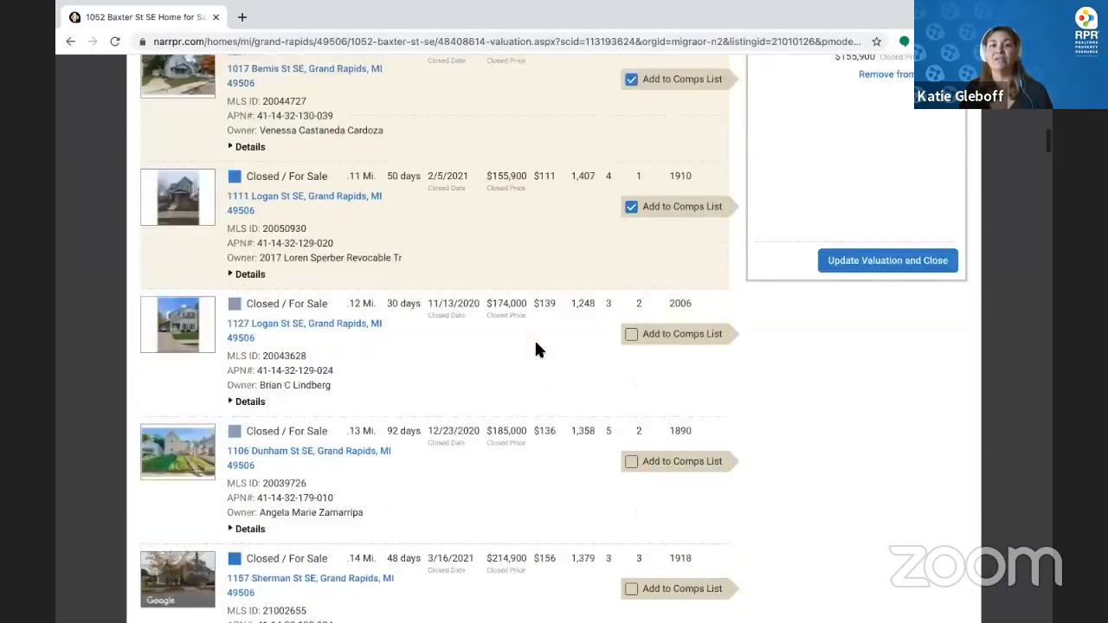
scroll(536, 346, "up", 4)
scroll(535, 346, "up", 1)
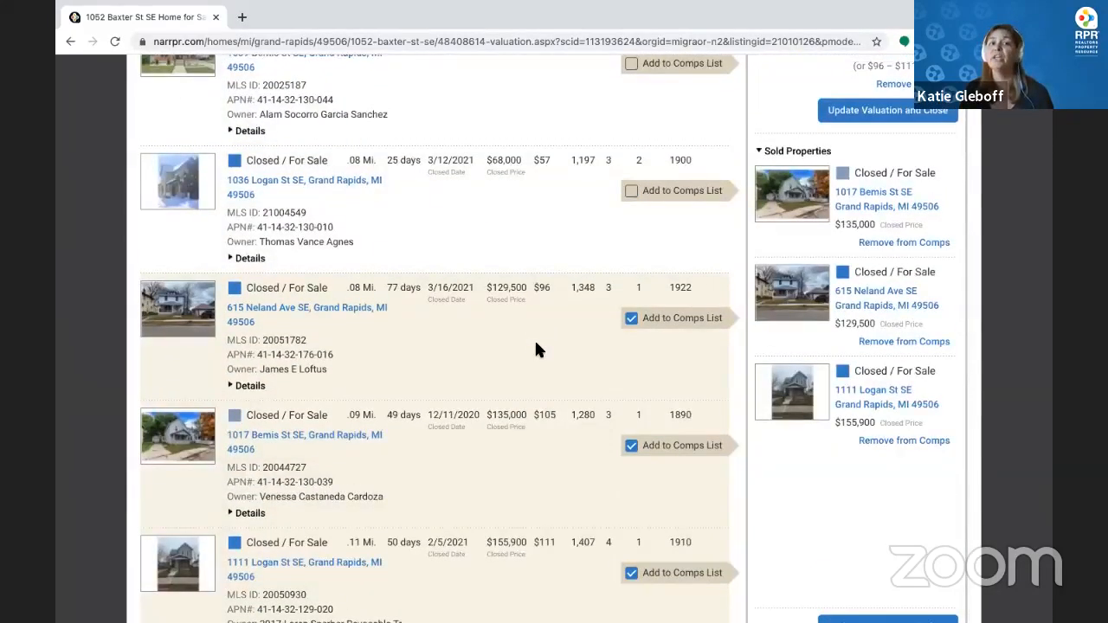
scroll(535, 345, "up", 3)
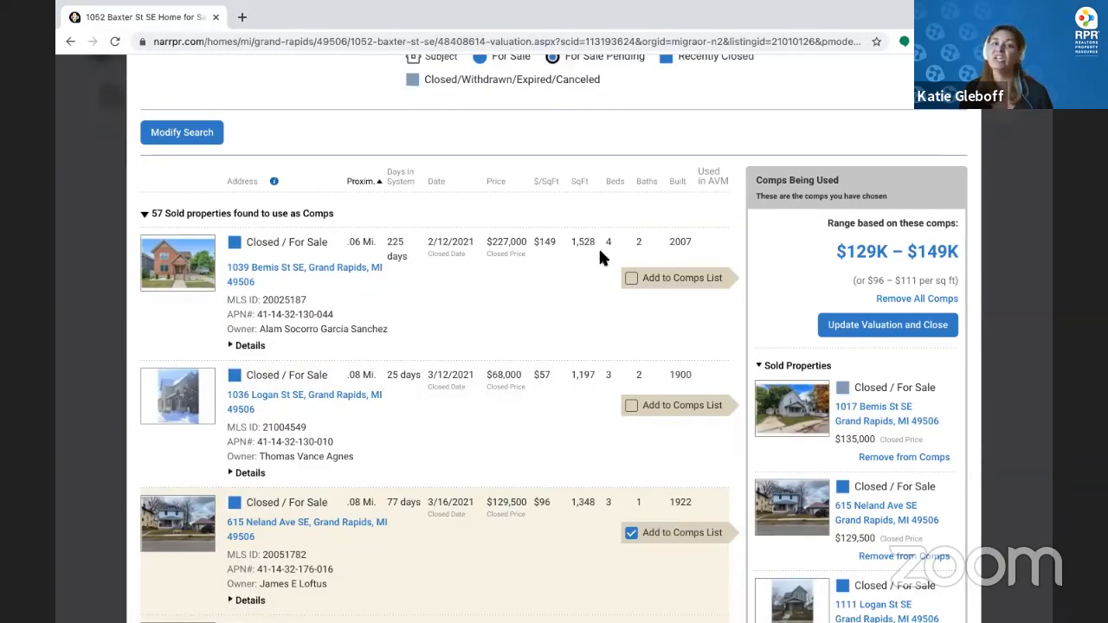
scroll(485, 391, "down", 1)
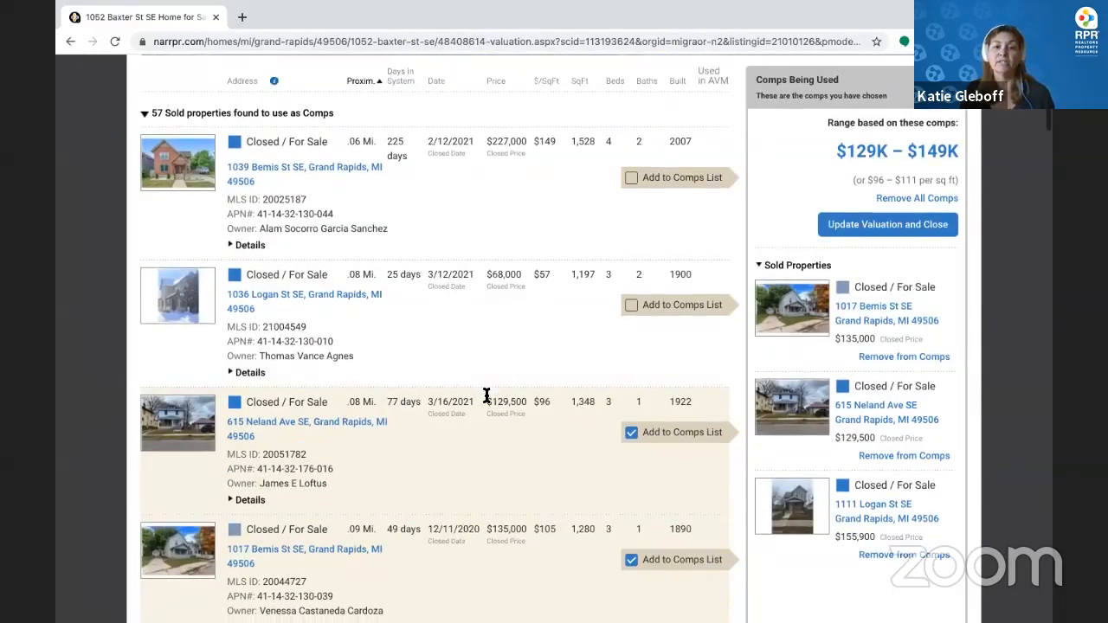
scroll(486, 396, "down", 5)
scroll(486, 396, "down", 6)
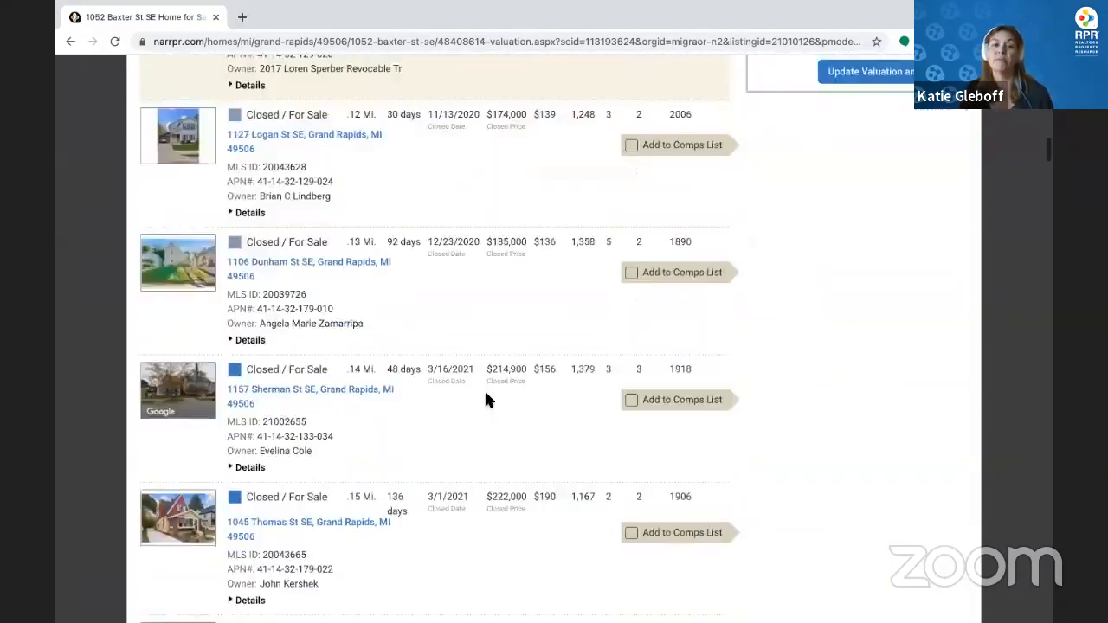
scroll(486, 399, "down", 8)
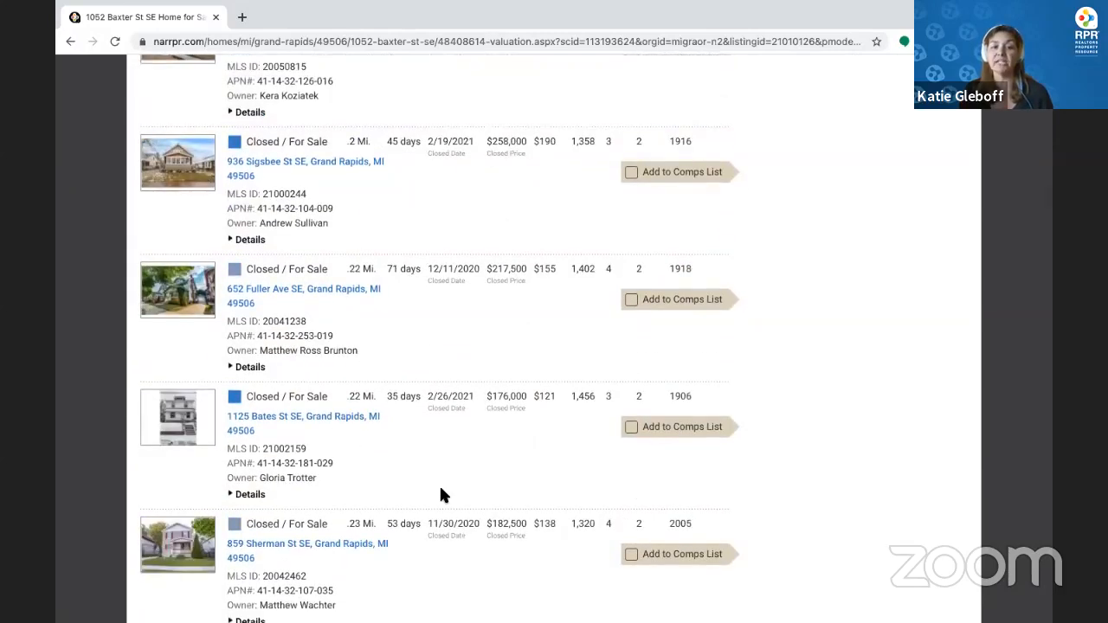
scroll(440, 496, "up", 15)
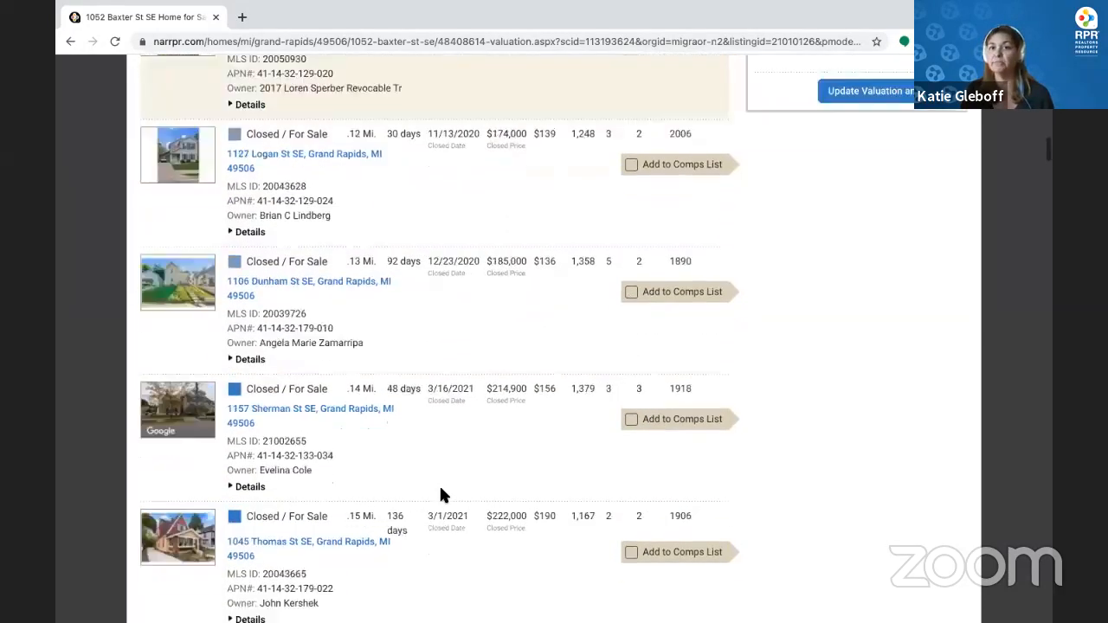
scroll(441, 495, "up", 1)
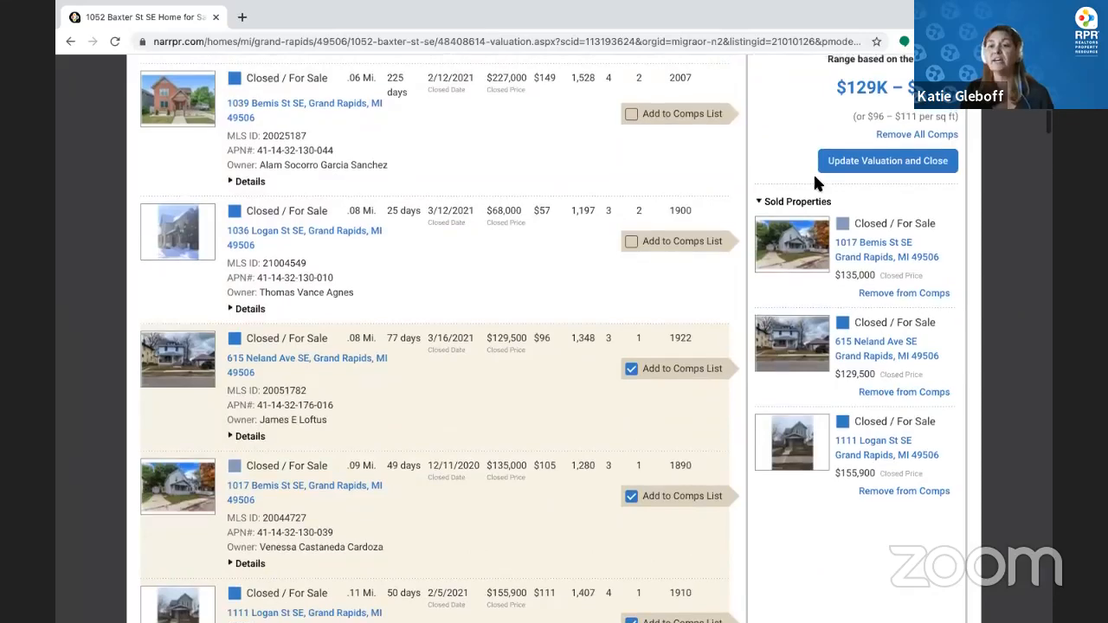
left_click(892, 164)
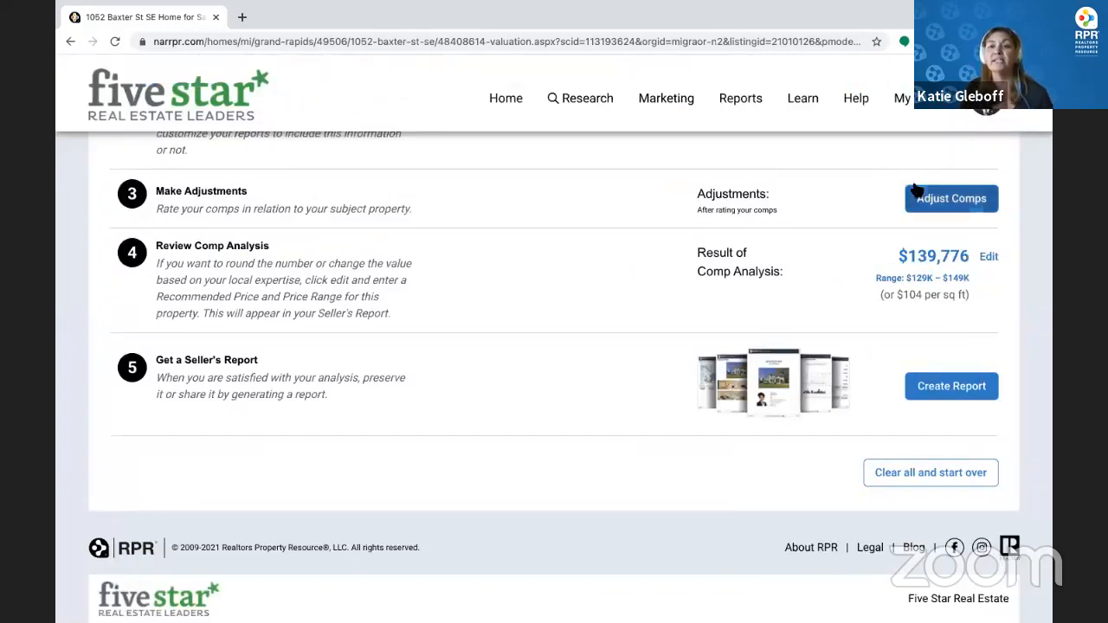
left_click(976, 204)
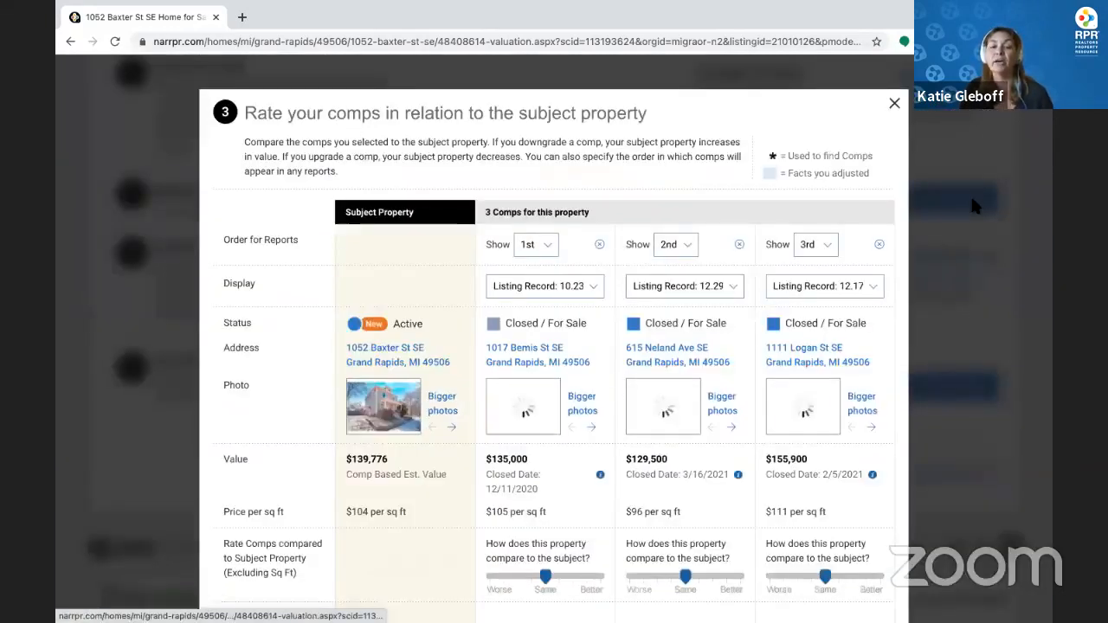
left_click(585, 401)
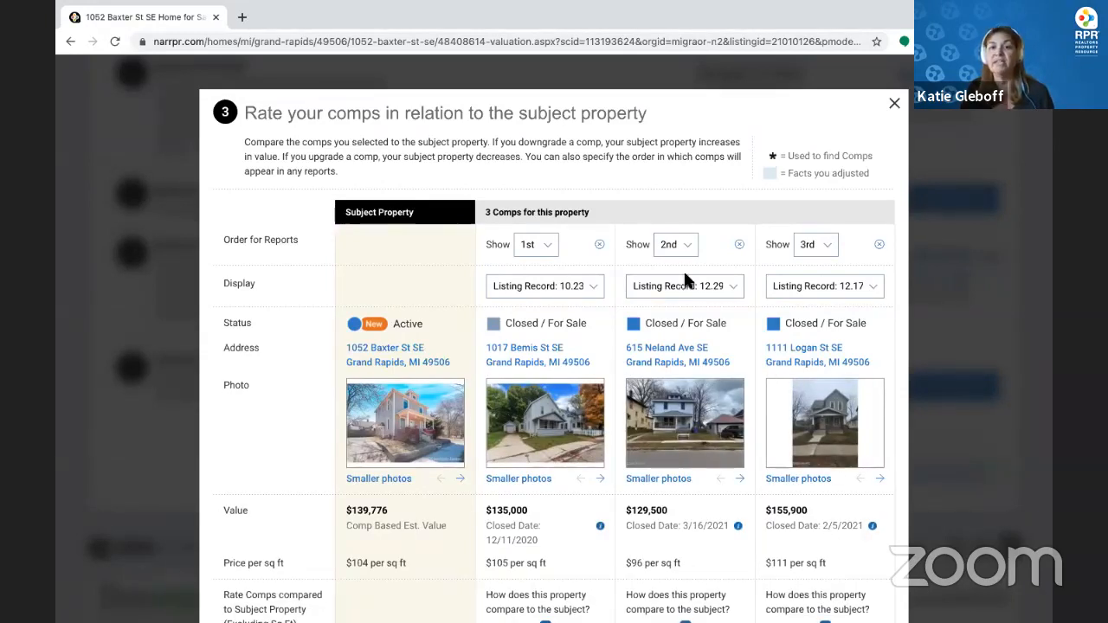
left_click(678, 245)
left_click(671, 229)
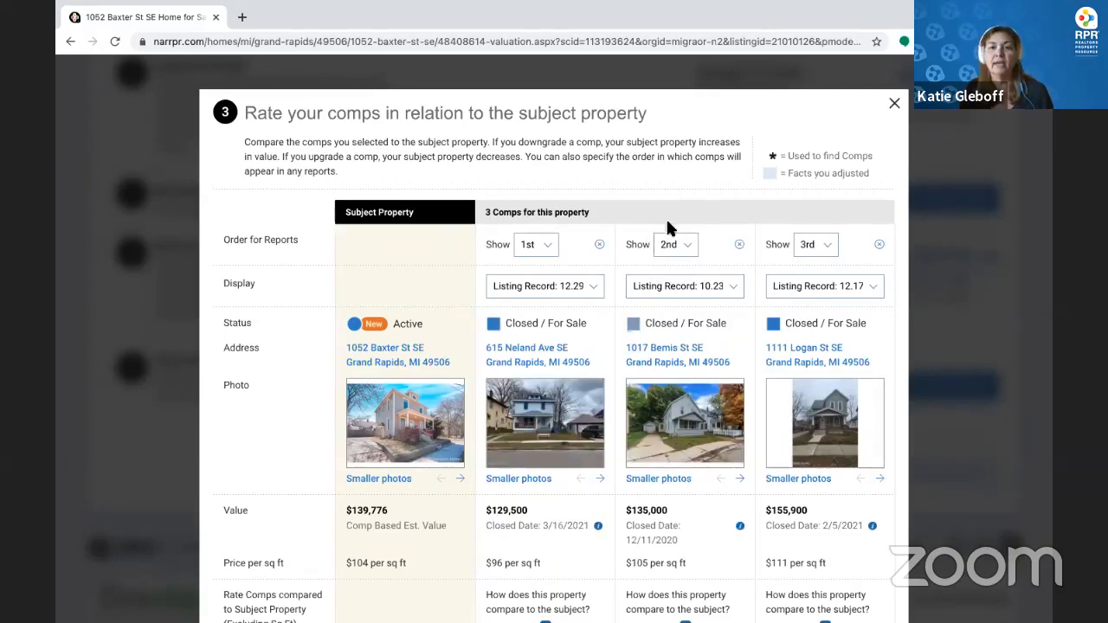
left_click(672, 245)
left_click(672, 259)
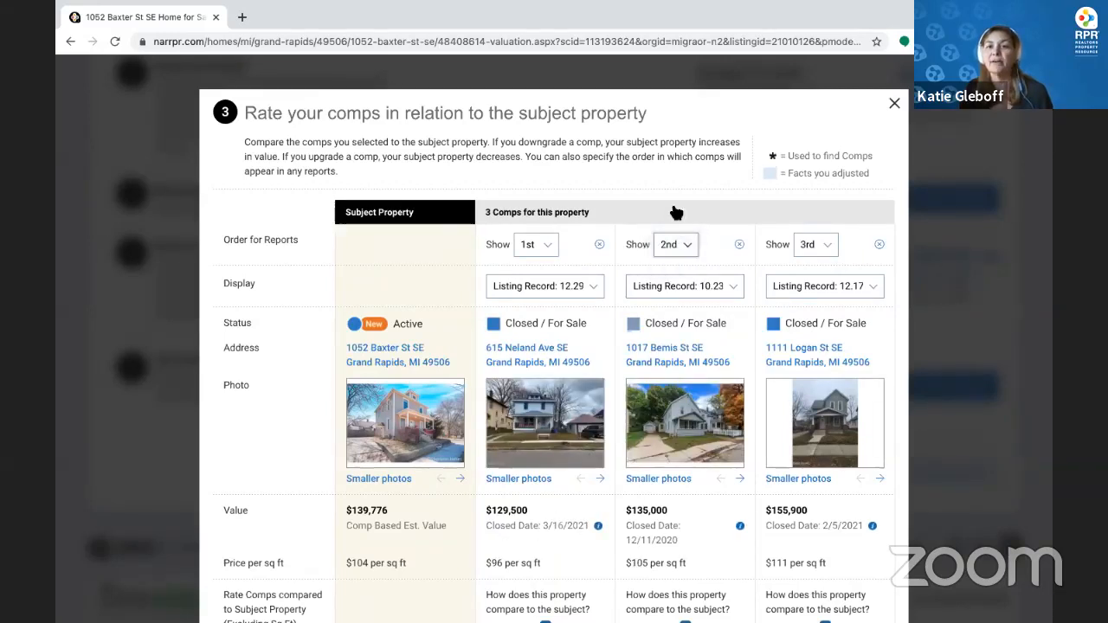
scroll(737, 412, "down", 3)
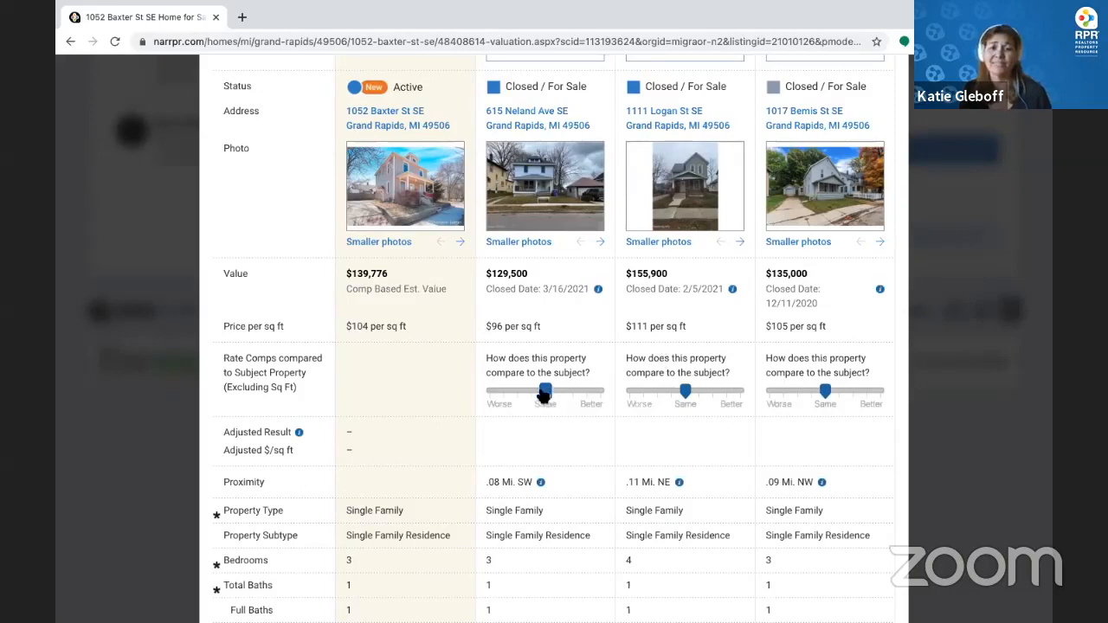
left_click_drag(544, 392, 533, 393)
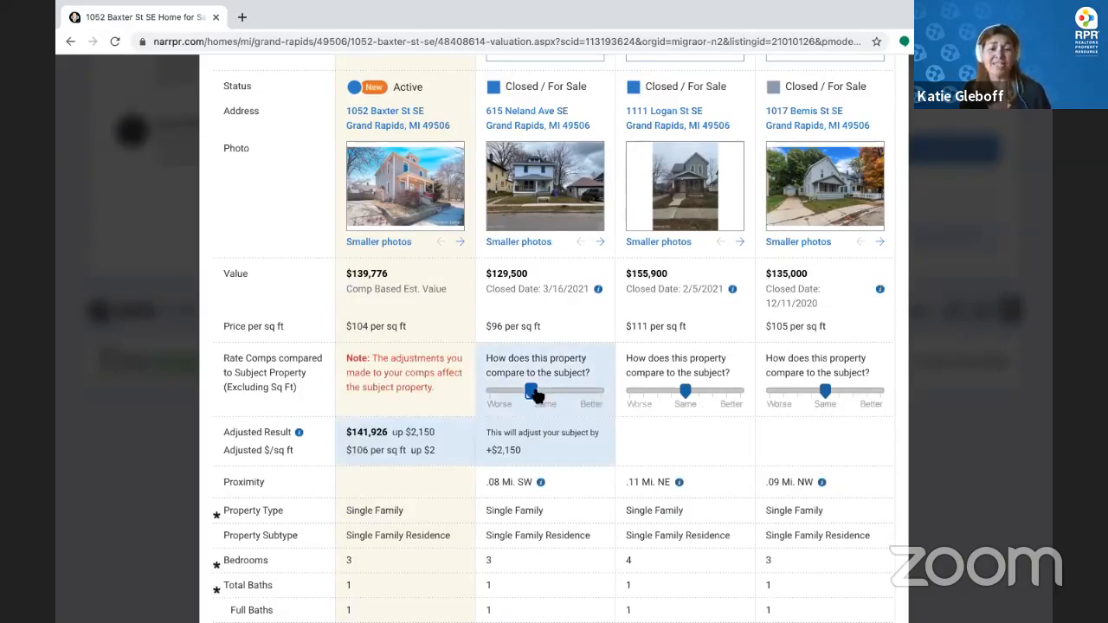
scroll(537, 394, "down", 3)
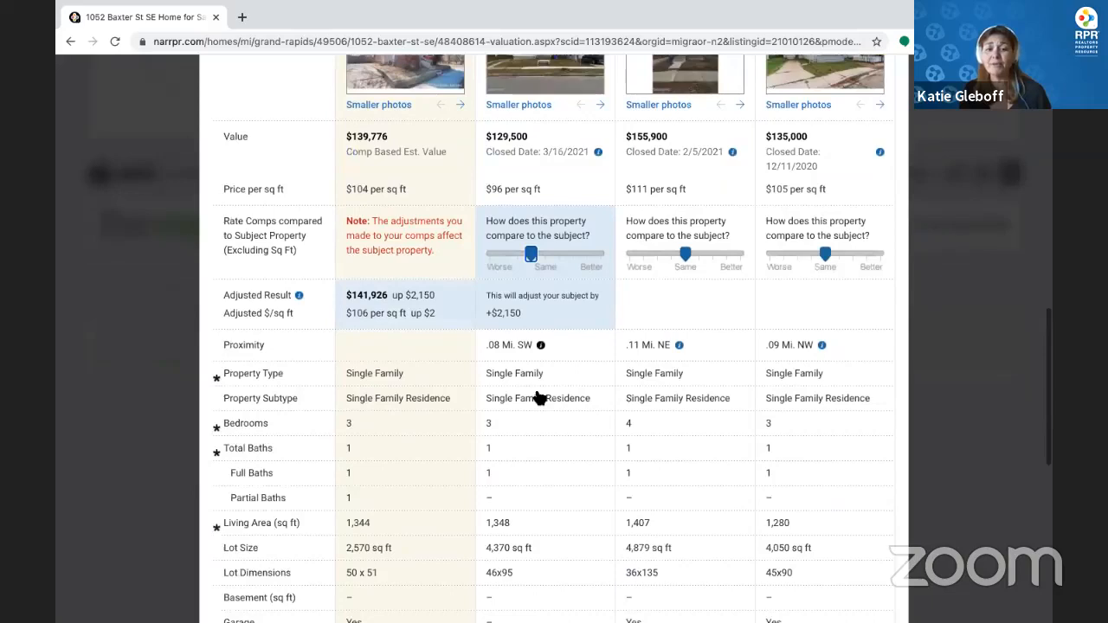
scroll(828, 406, "up", 3)
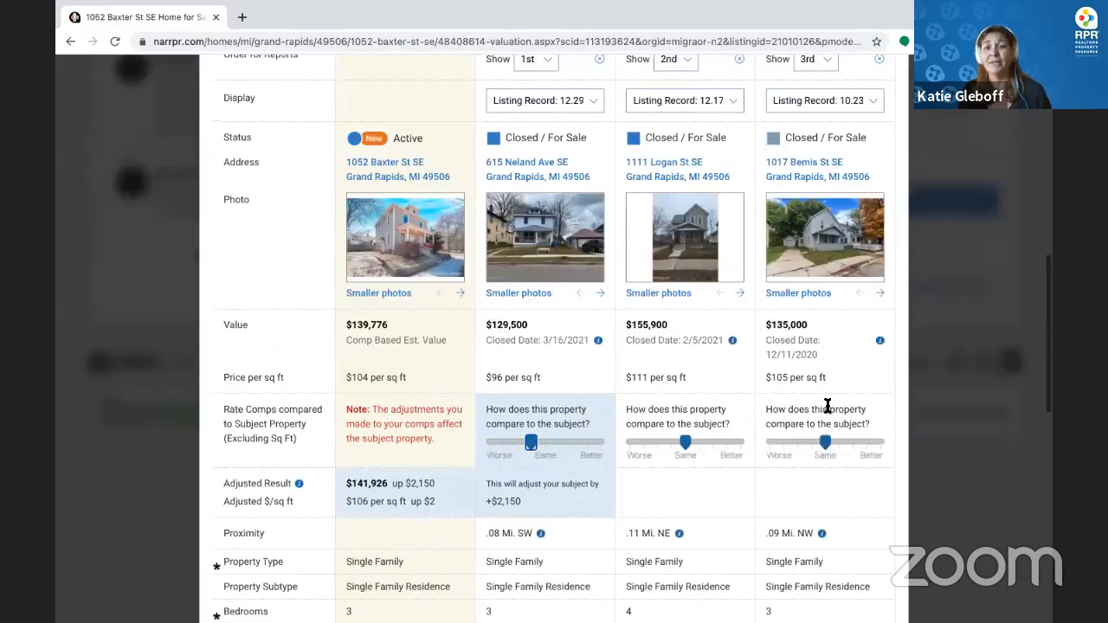
left_click(827, 444)
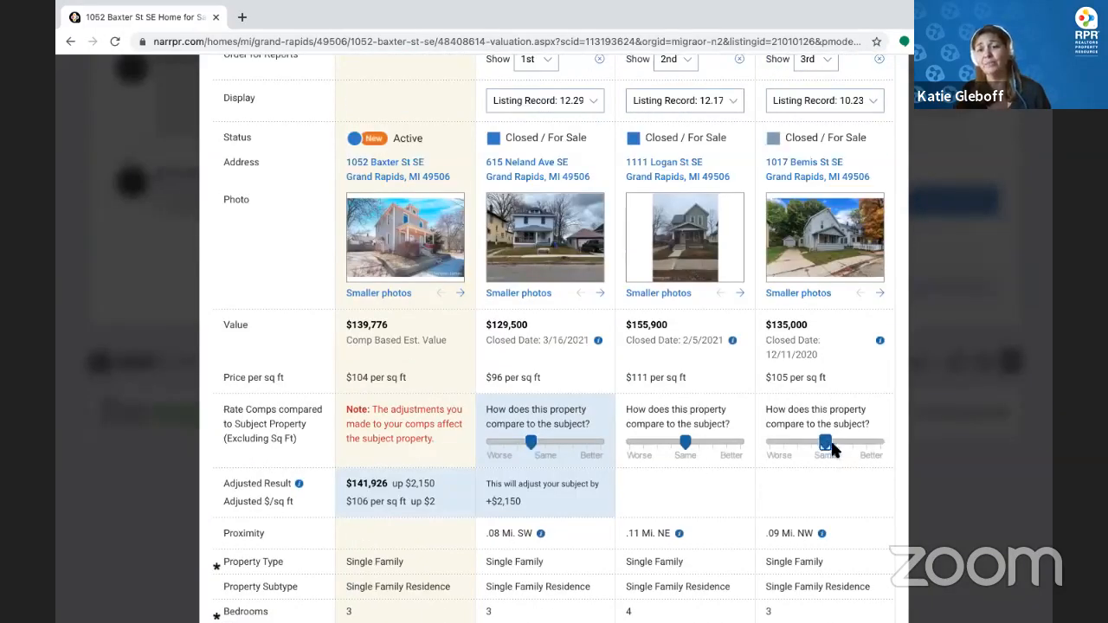
left_click_drag(831, 448, 839, 450)
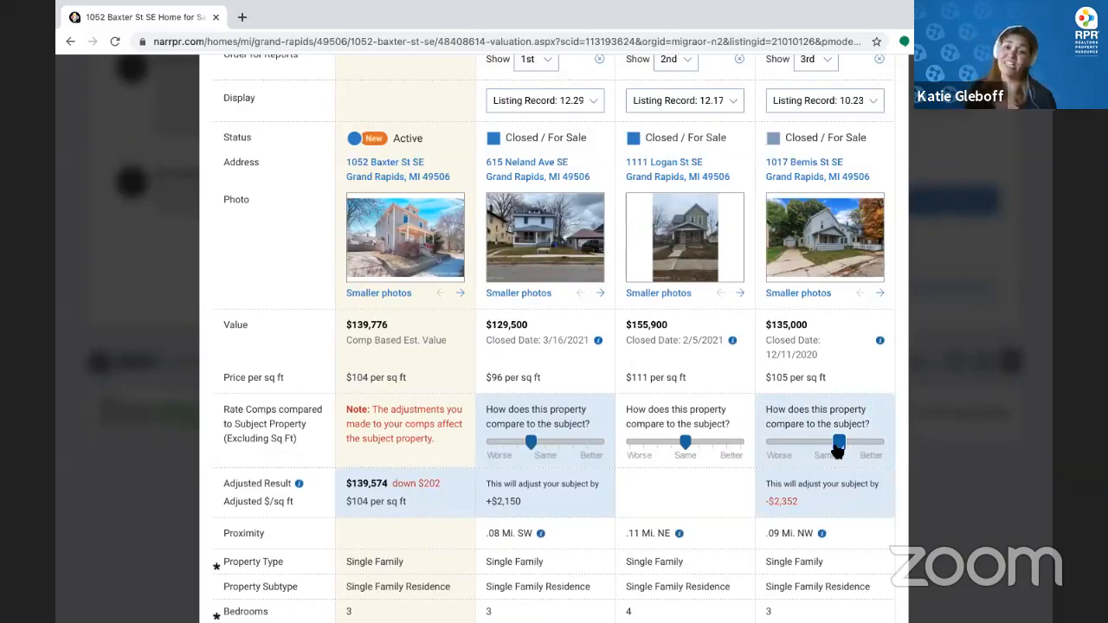
scroll(839, 362, "down", 3)
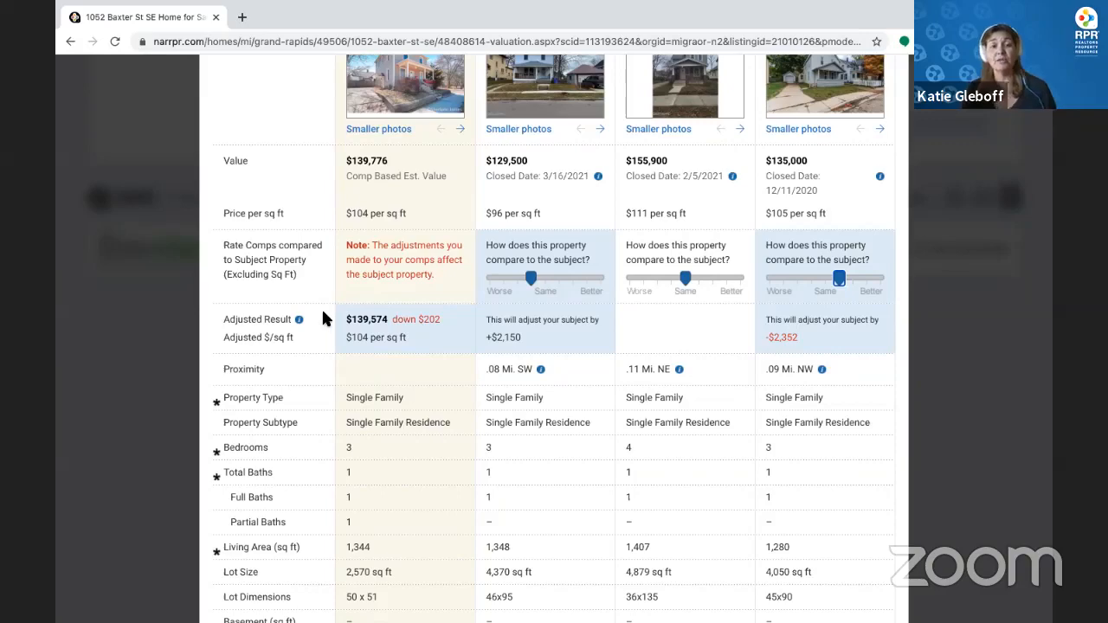
scroll(323, 315, "down", 7)
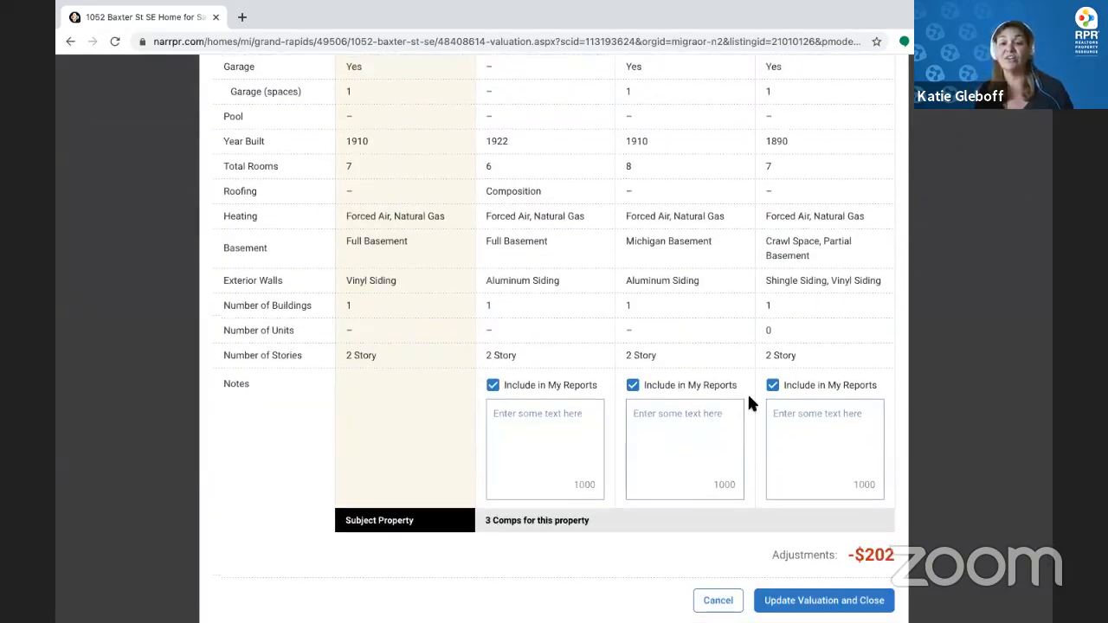
left_click(633, 386)
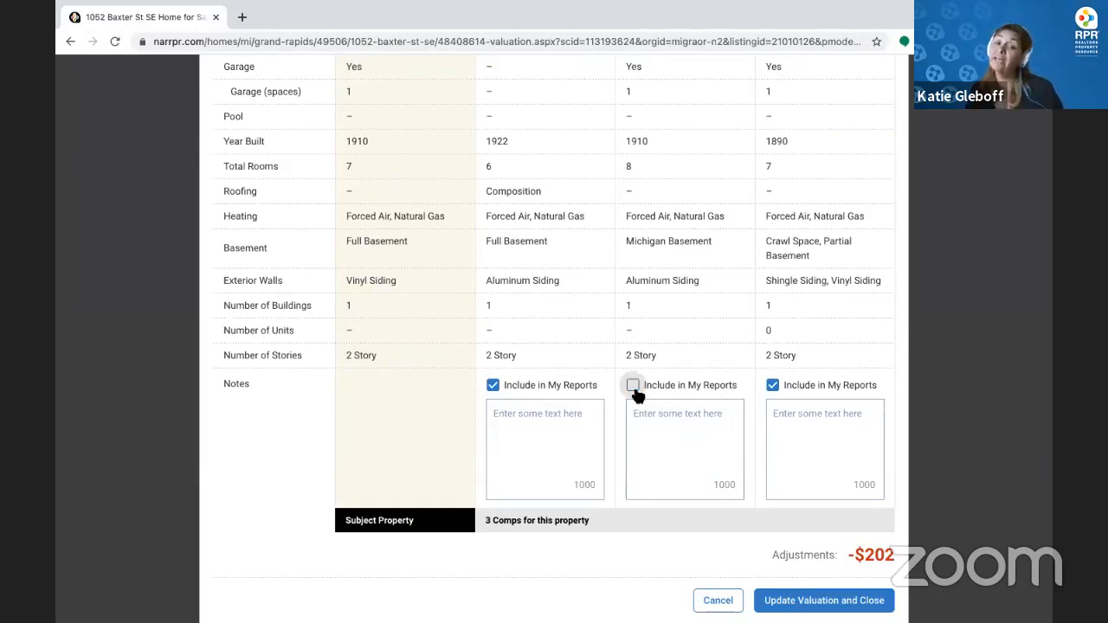
left_click(788, 602)
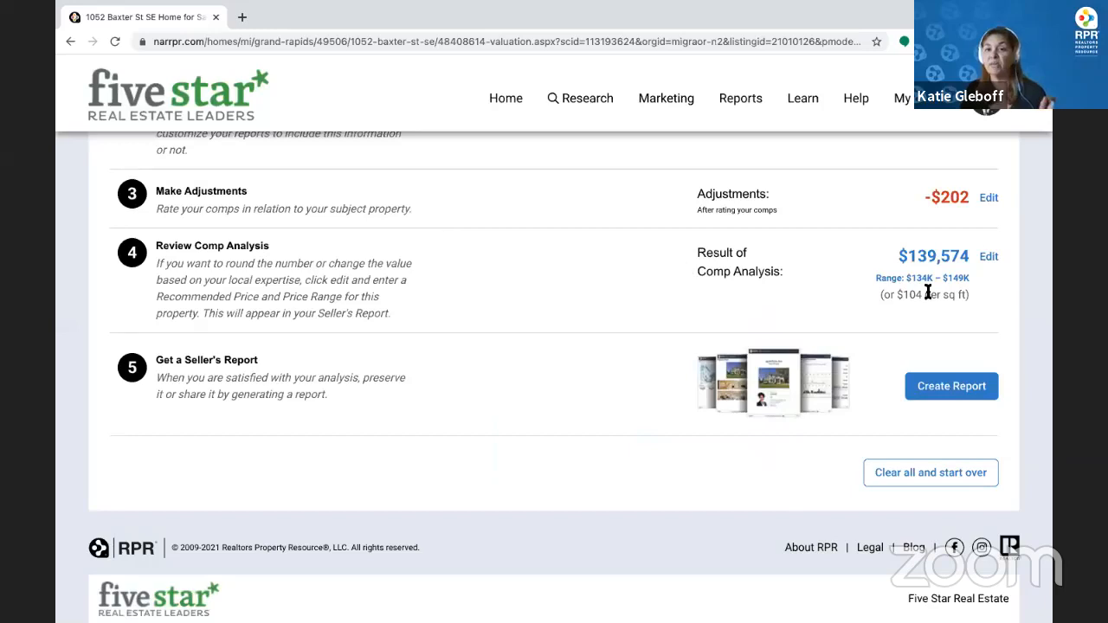
left_click(988, 255)
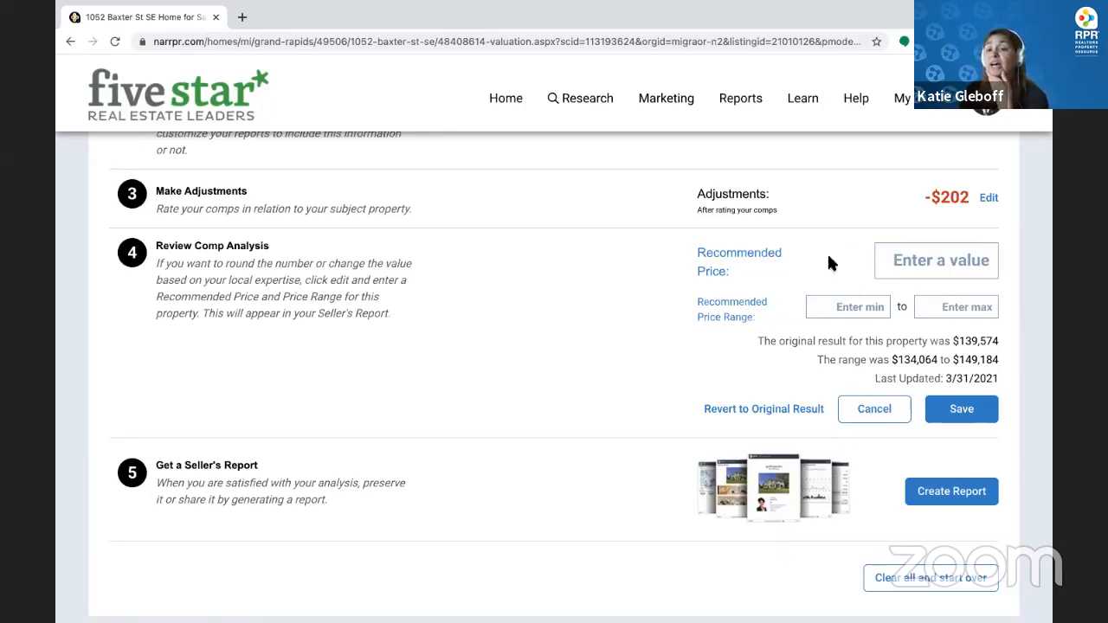
left_click(950, 493)
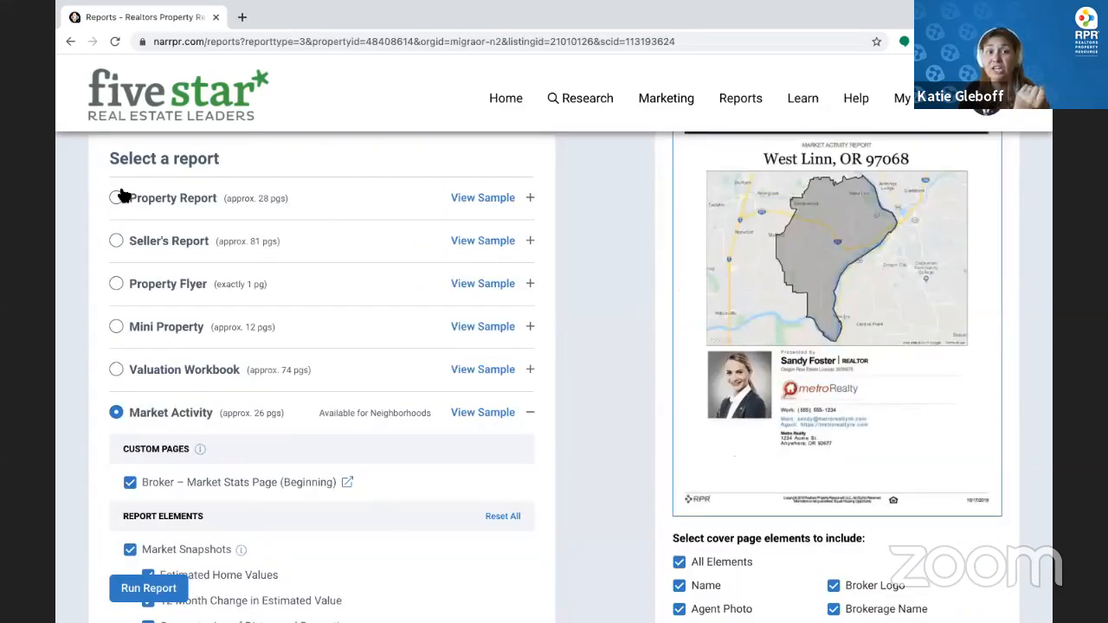
Select the Property Report and page through its sample from Home Facts to Mortgage Records
left_click(118, 197)
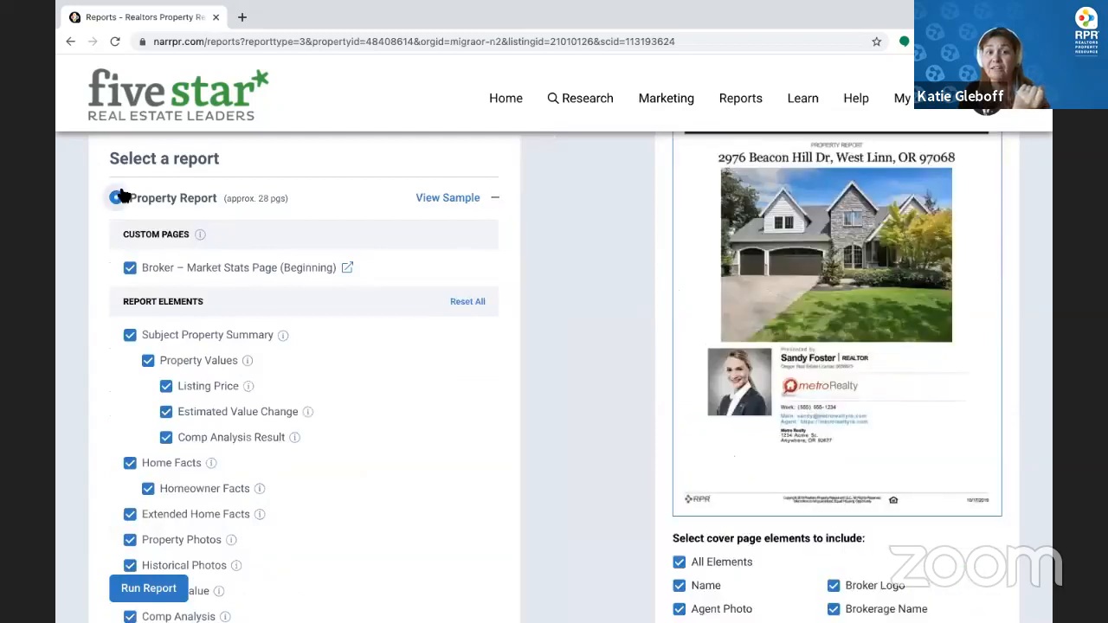
left_click(454, 199)
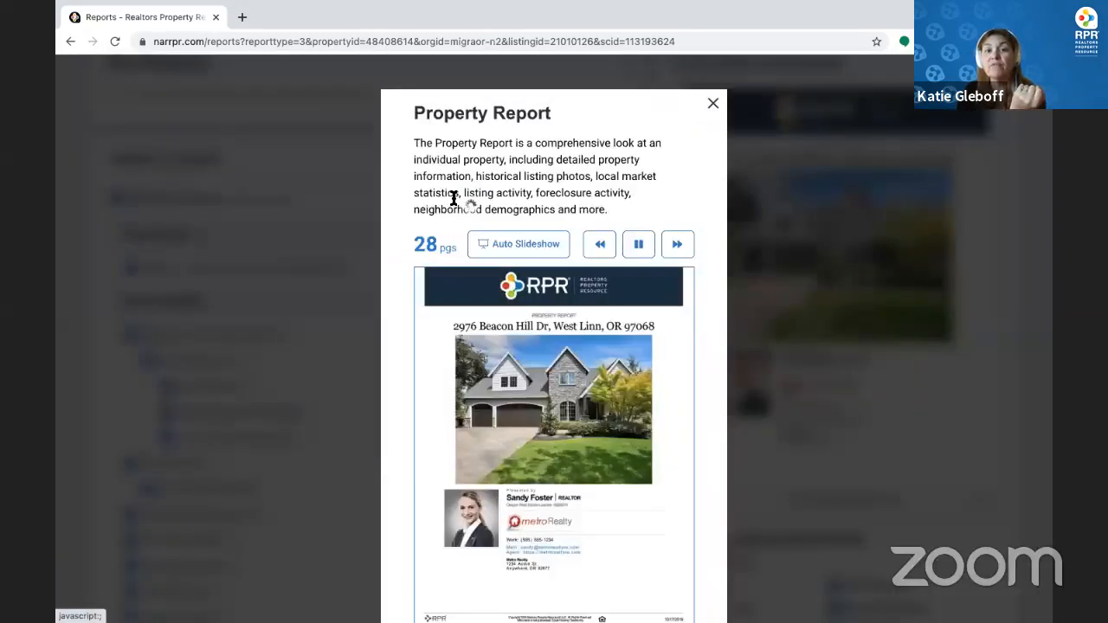
left_click(684, 246)
left_click(687, 247)
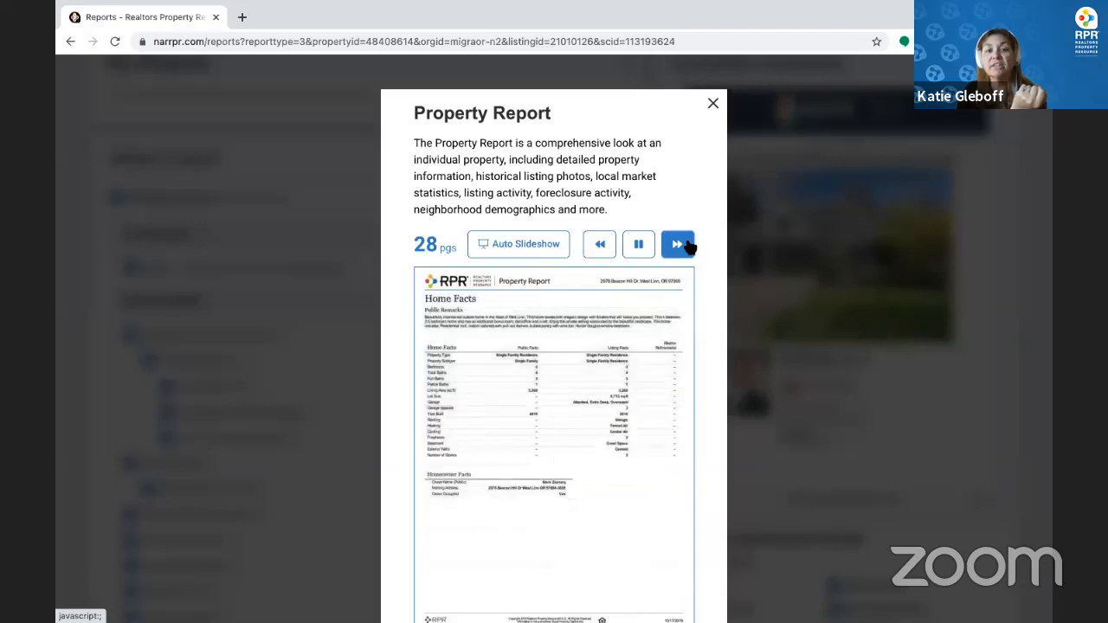
left_click(686, 248)
left_click(687, 248)
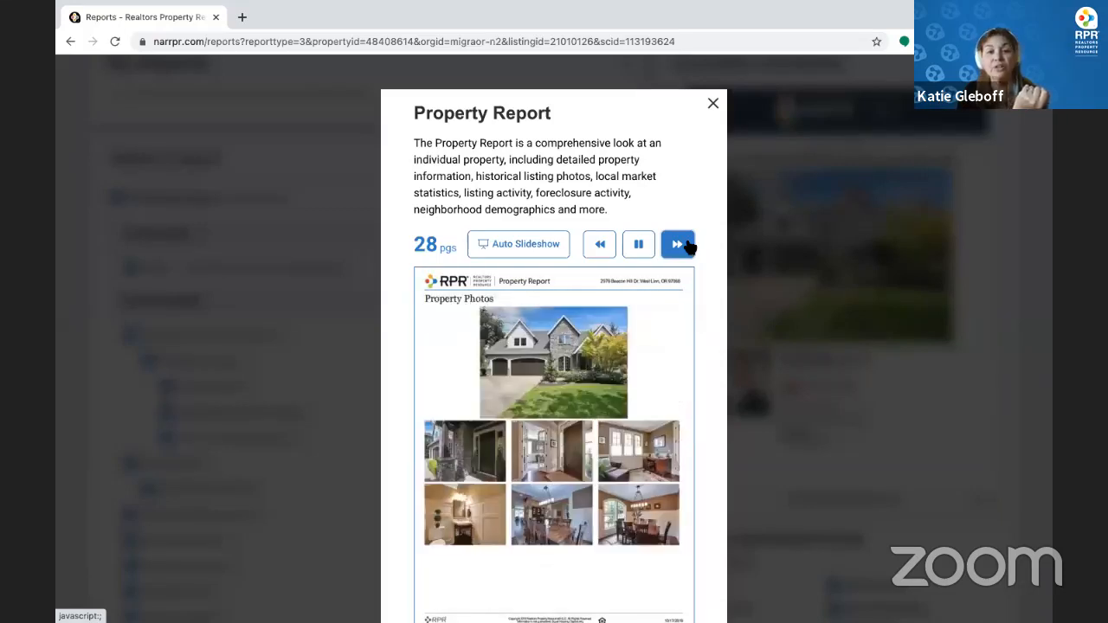
left_click(687, 247)
left_click(687, 248)
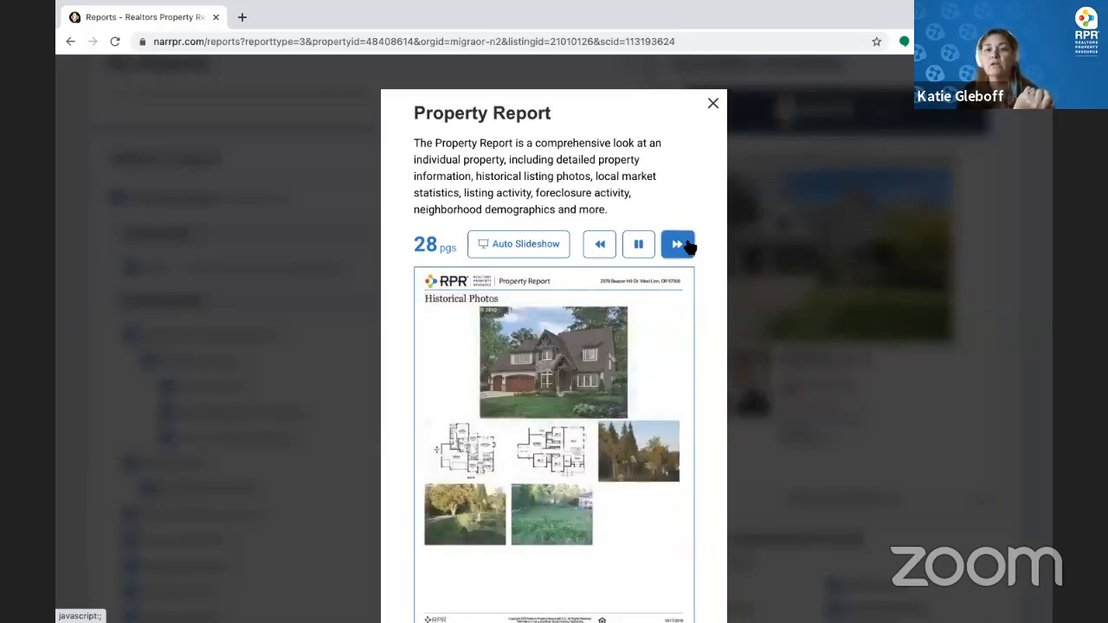
left_click(686, 247)
left_click(686, 247)
left_click(687, 247)
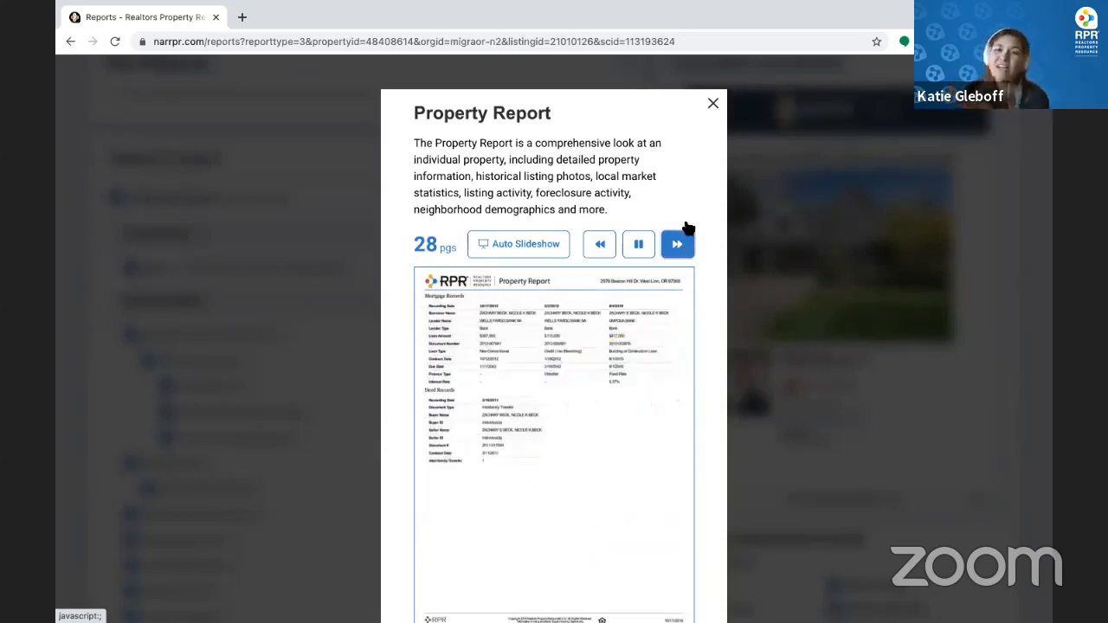
left_click(712, 101)
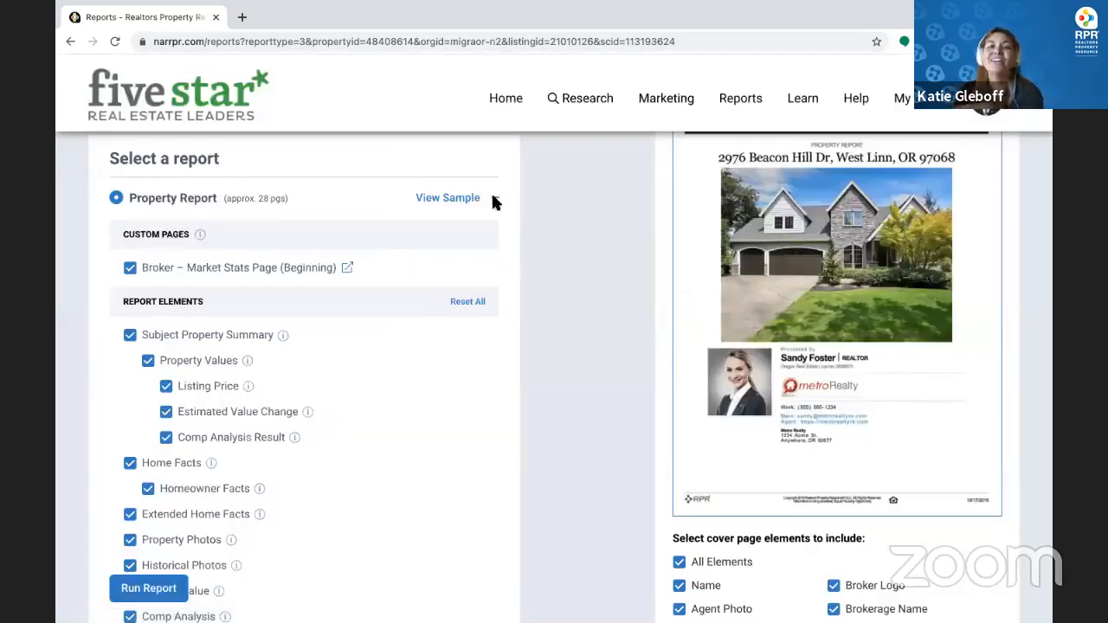
left_click(496, 199)
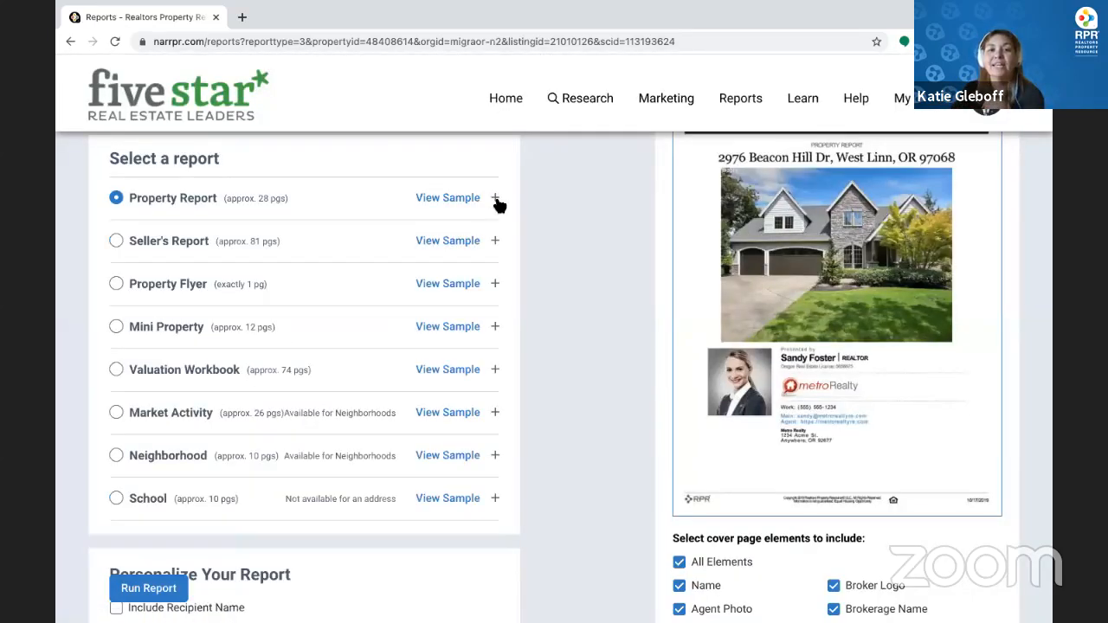
left_click(496, 198)
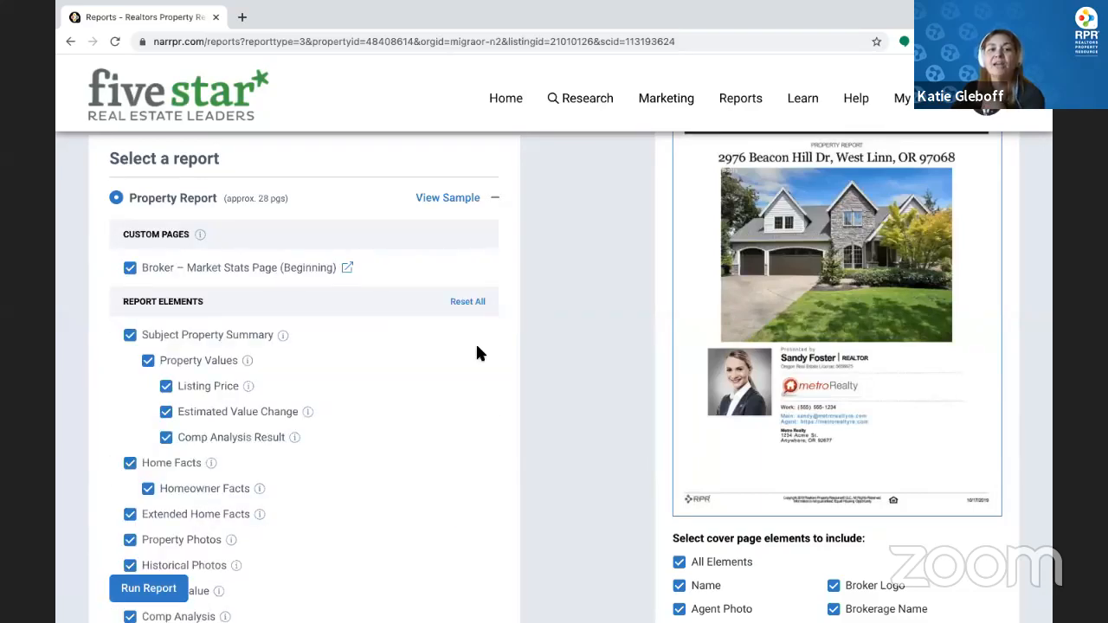
scroll(476, 342, "down", 2)
mouse_move(283, 191)
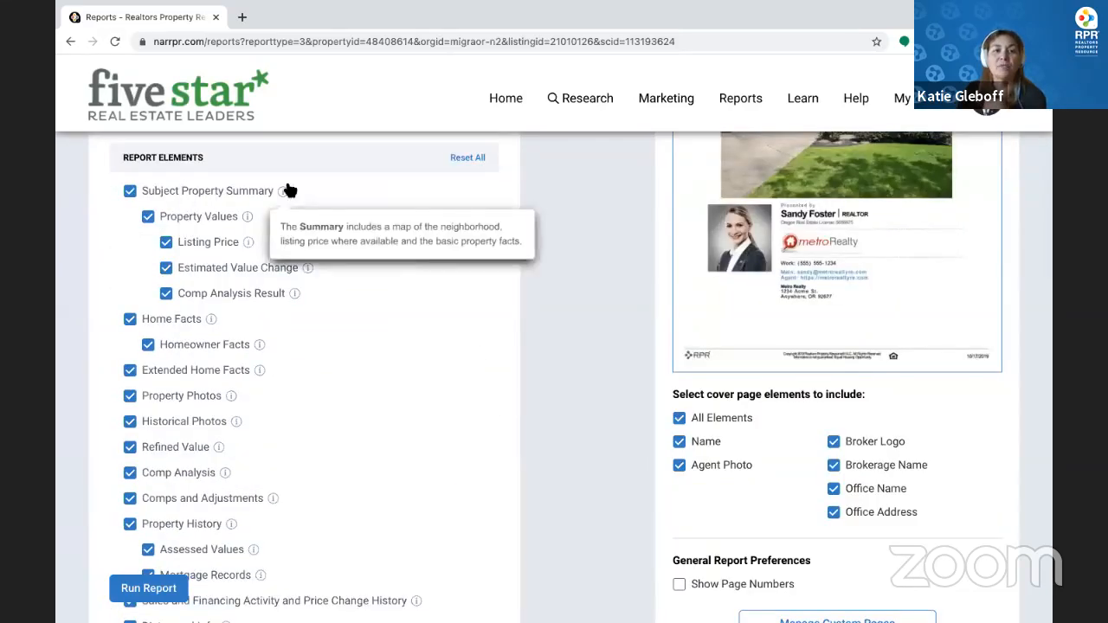
mouse_move(249, 218)
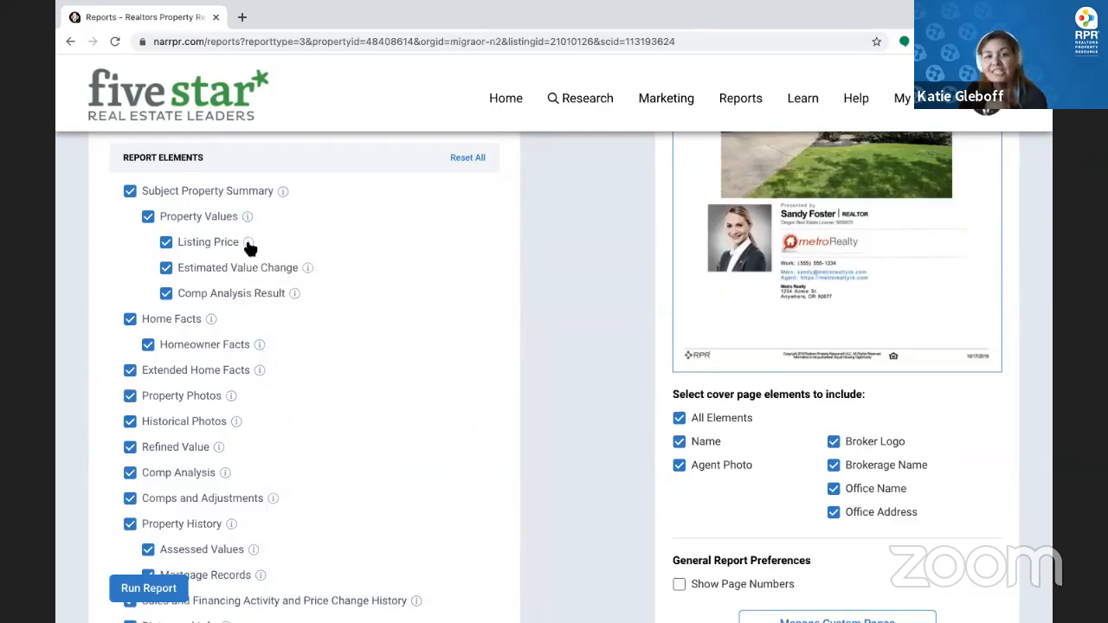
mouse_move(249, 243)
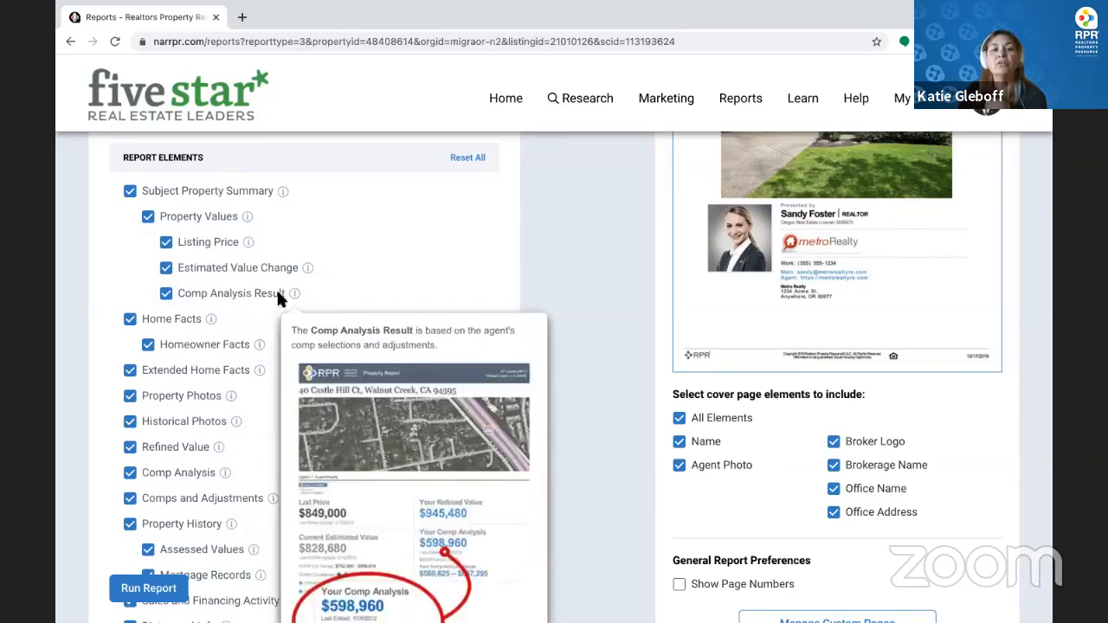
mouse_move(213, 326)
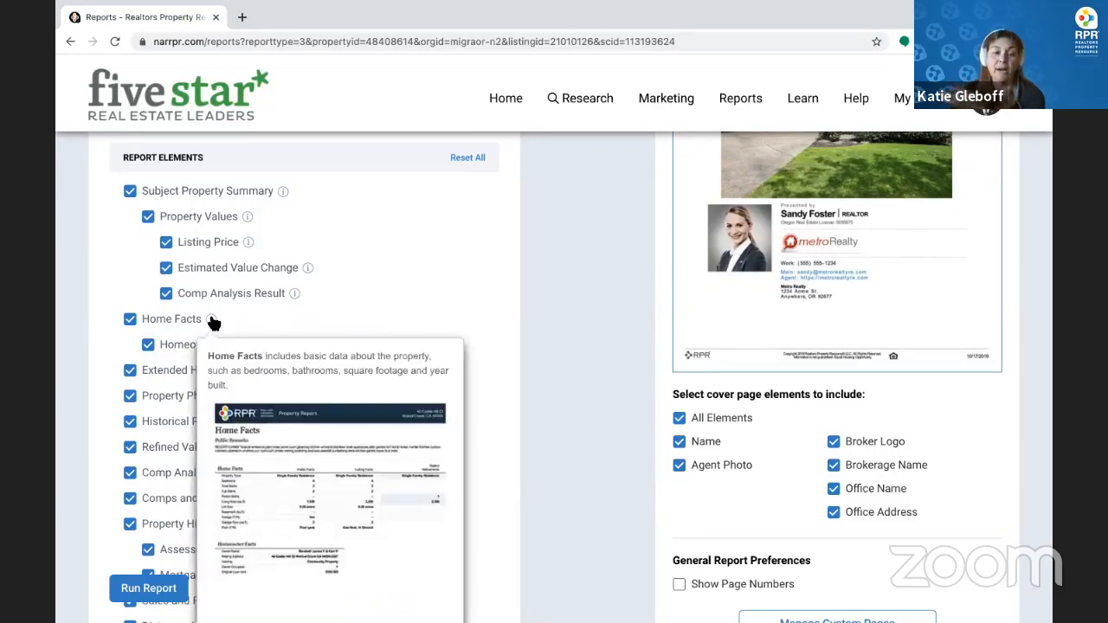
scroll(214, 323, "down", 1)
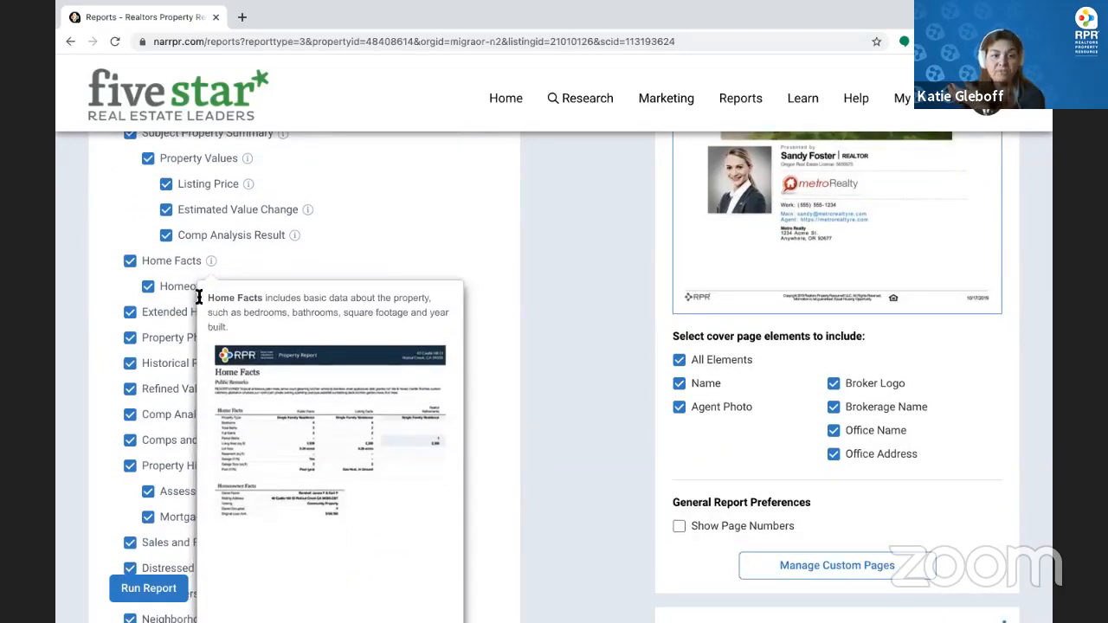
mouse_move(262, 290)
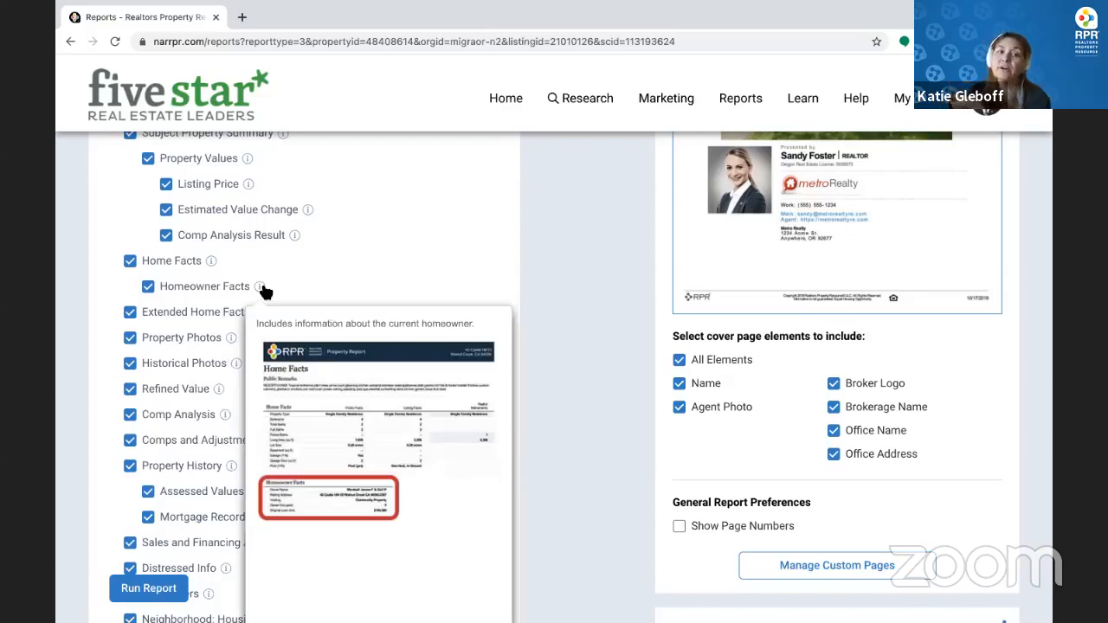
Leave Homeowner Facts, Historical Photos, Distressed Info, School Summary and School Reviews out of the report
left_click(149, 288)
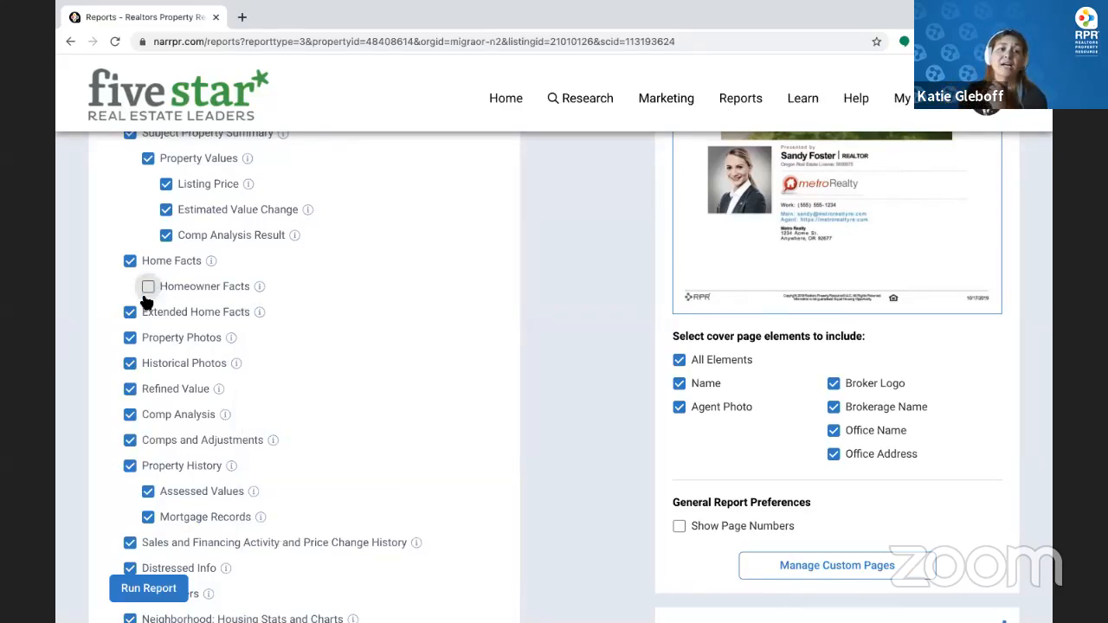
left_click(130, 365)
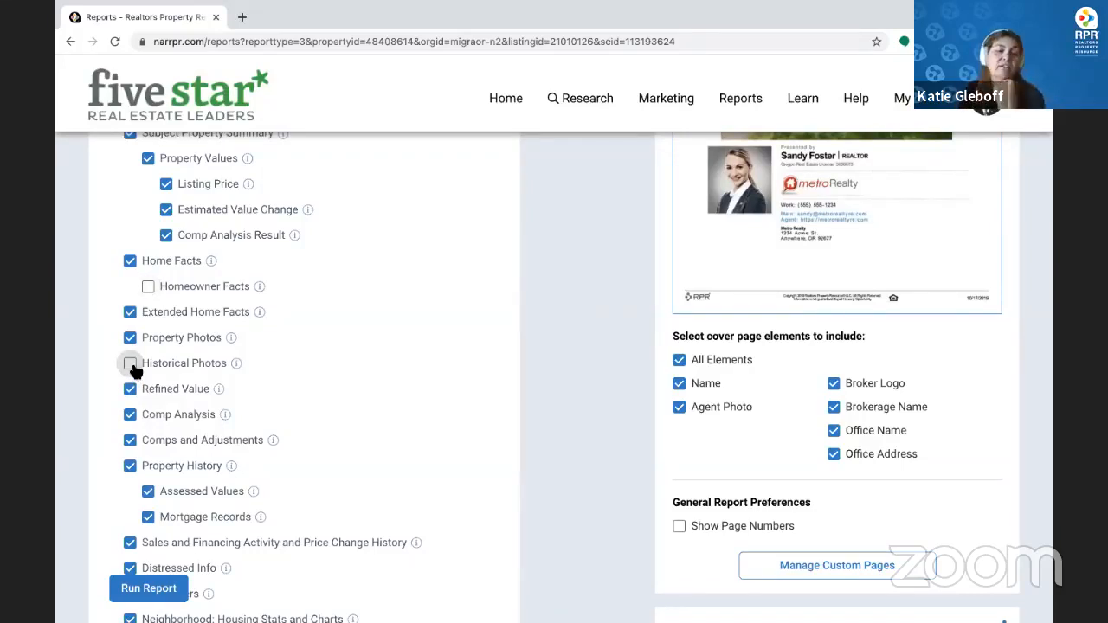
scroll(133, 364, "down", 2)
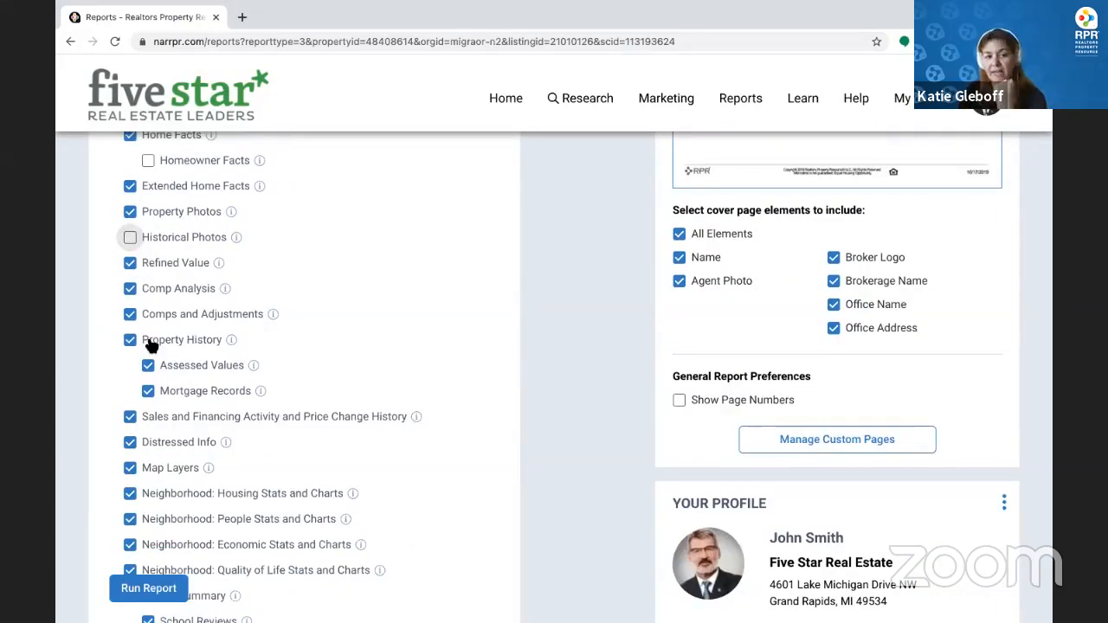
scroll(149, 345, "down", 2)
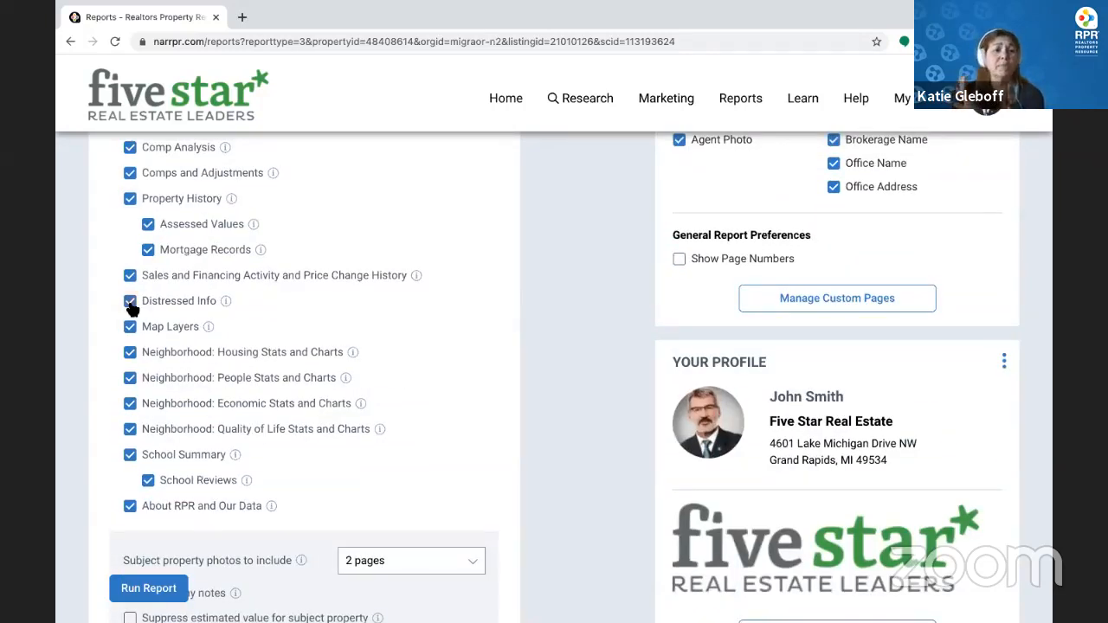
left_click(130, 303)
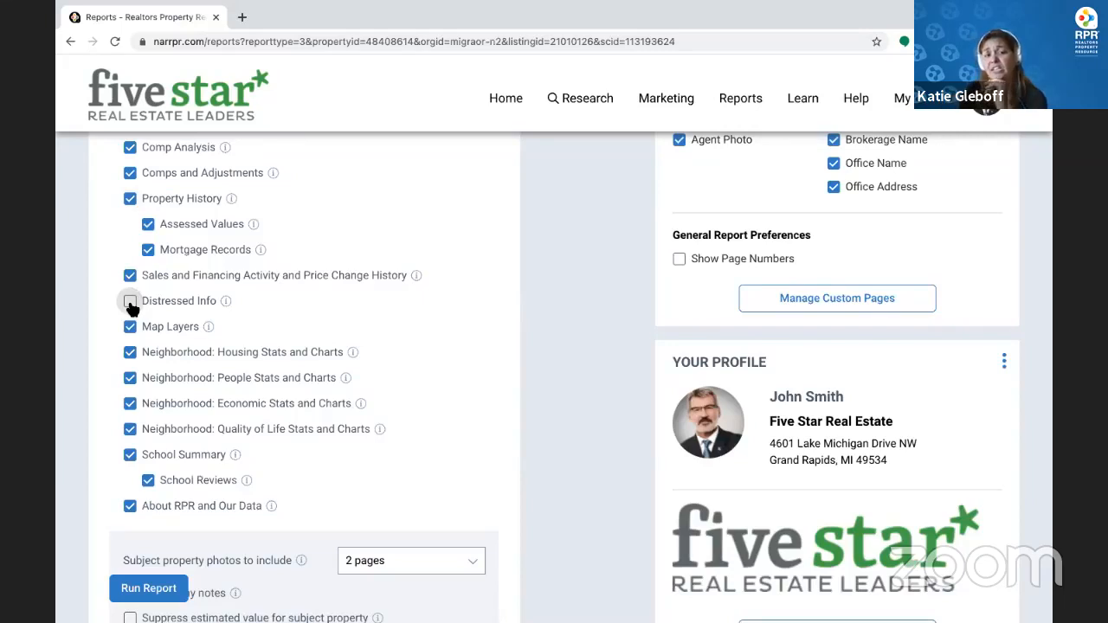
left_click(130, 457)
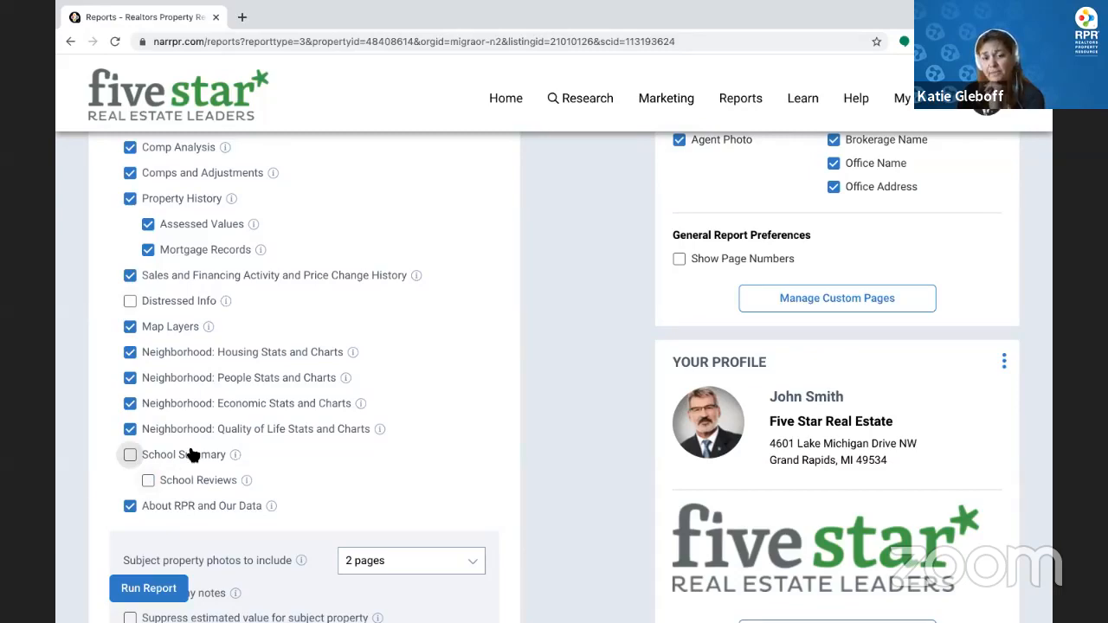
Keep the subject property photos at 2 pages
scroll(192, 456, "down", 1)
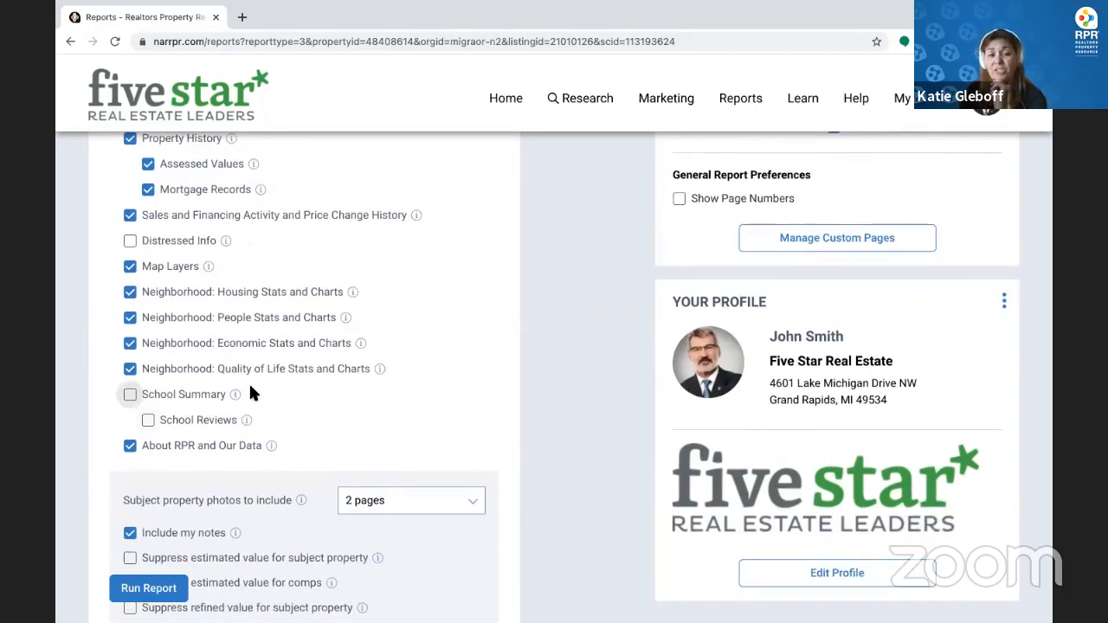
scroll(251, 394, "down", 3)
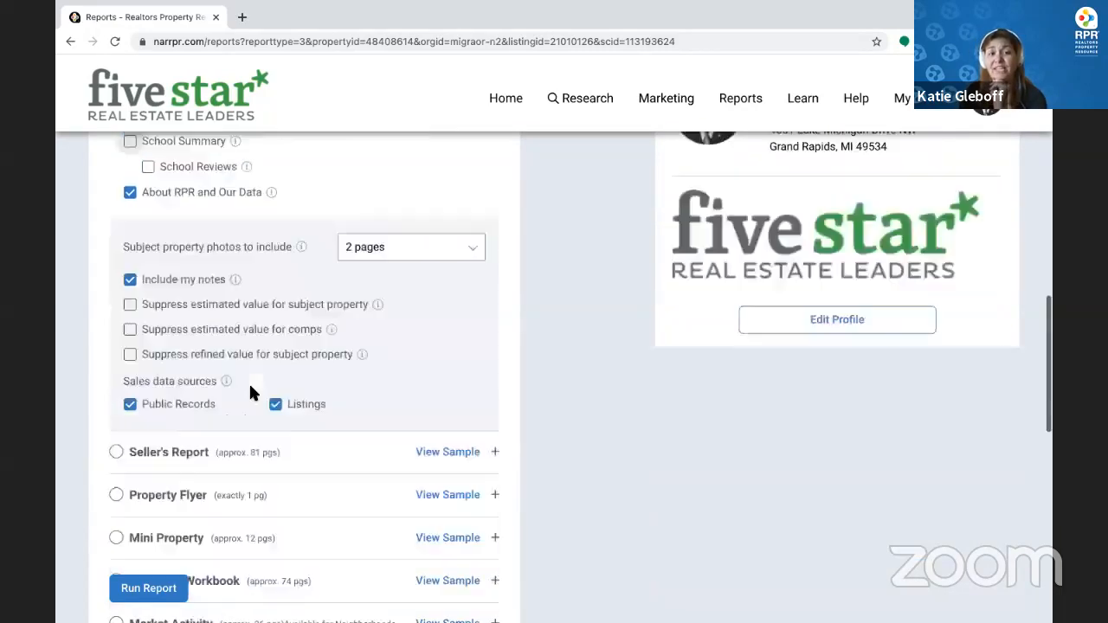
left_click(414, 243)
left_click(397, 373)
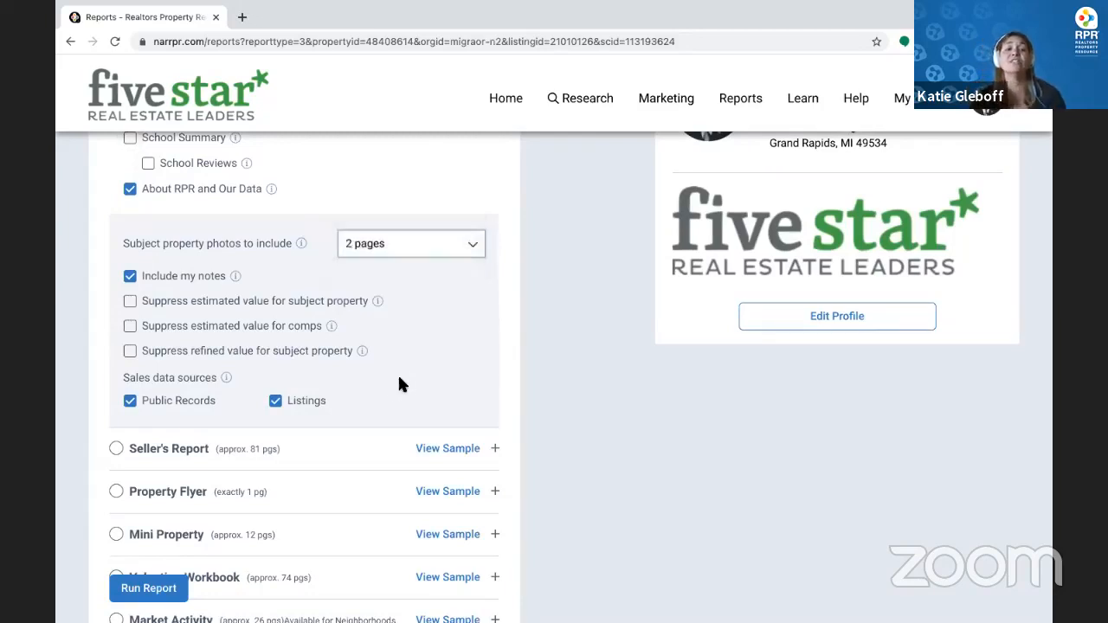
scroll(295, 454, "down", 6)
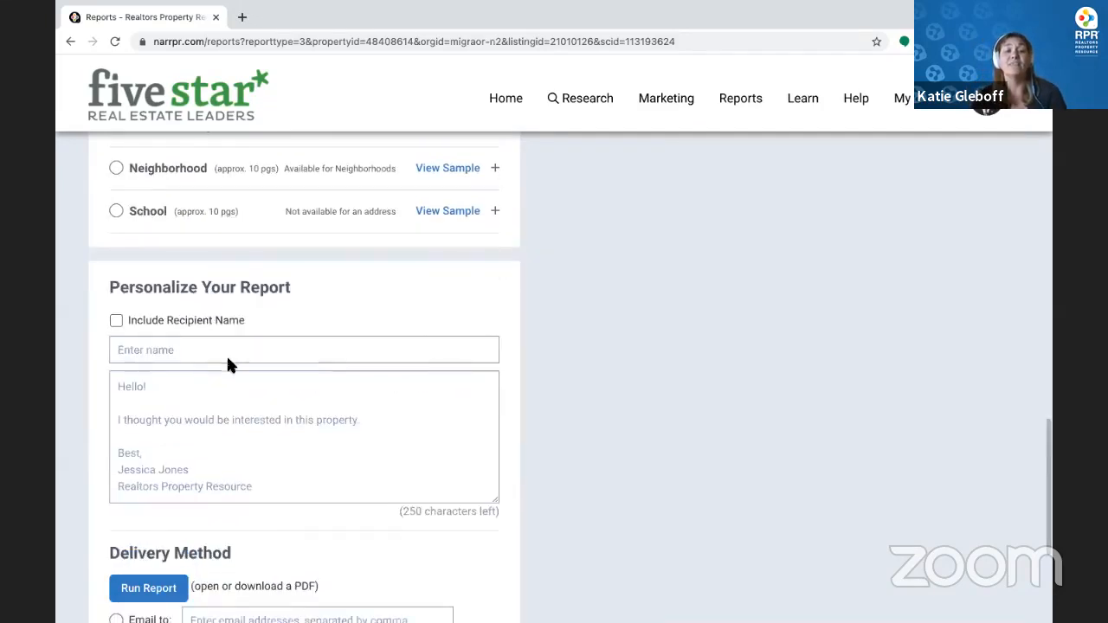
Address the report to 'Buyer' with the personal message 'Call to action'
left_click(232, 350)
type("Clei")
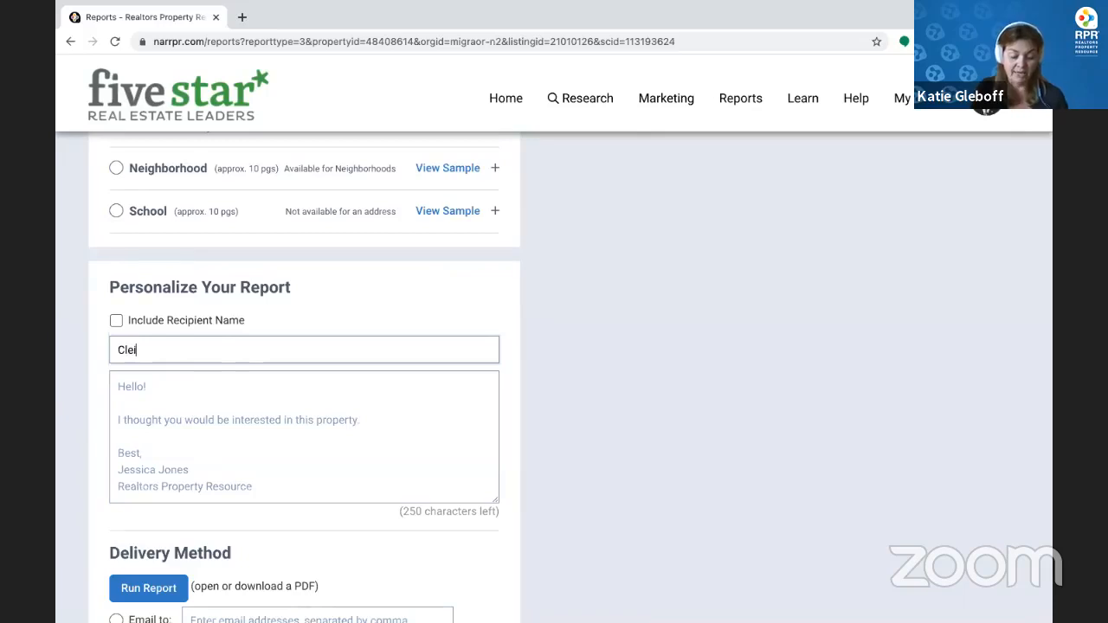
key("BackSpace")
key("BackSpace")
key("BackSpace")
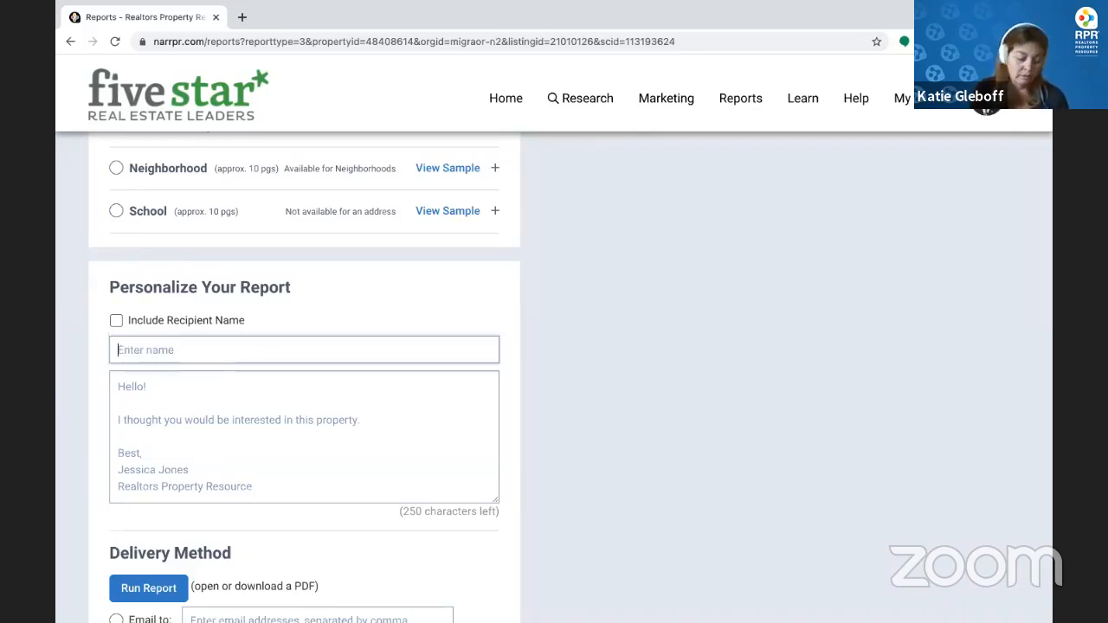
type("Buyer")
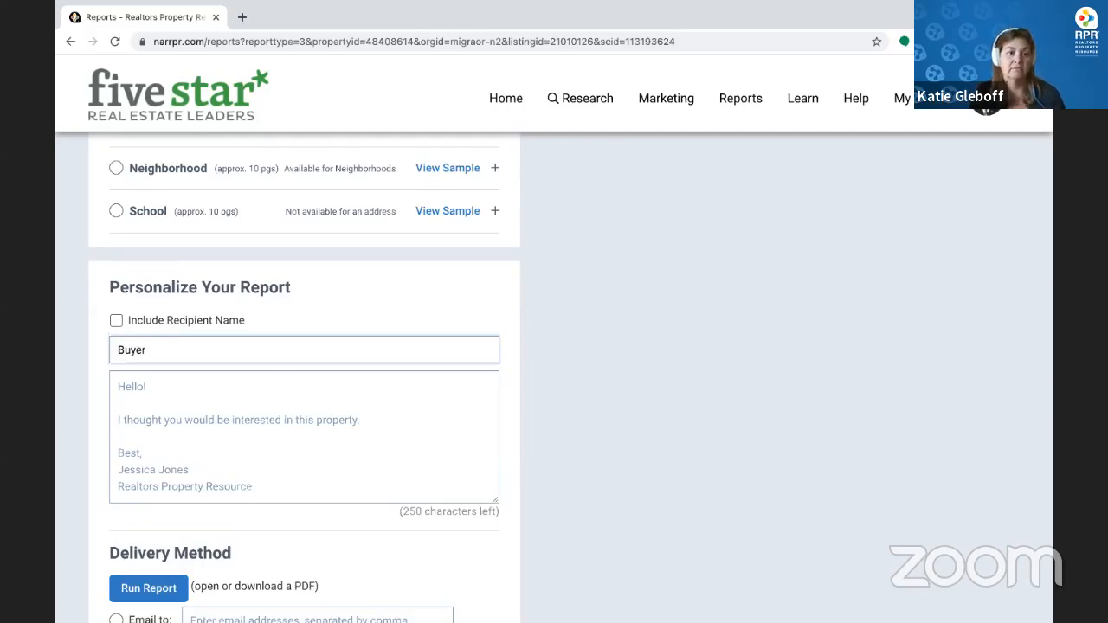
left_click(301, 387)
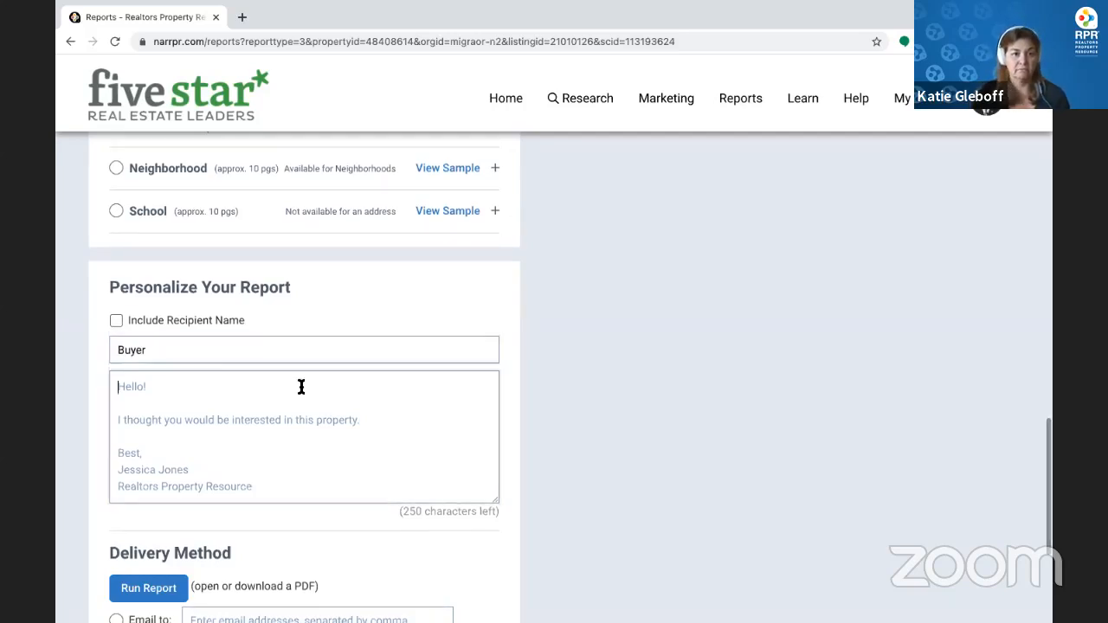
type("Call to actio")
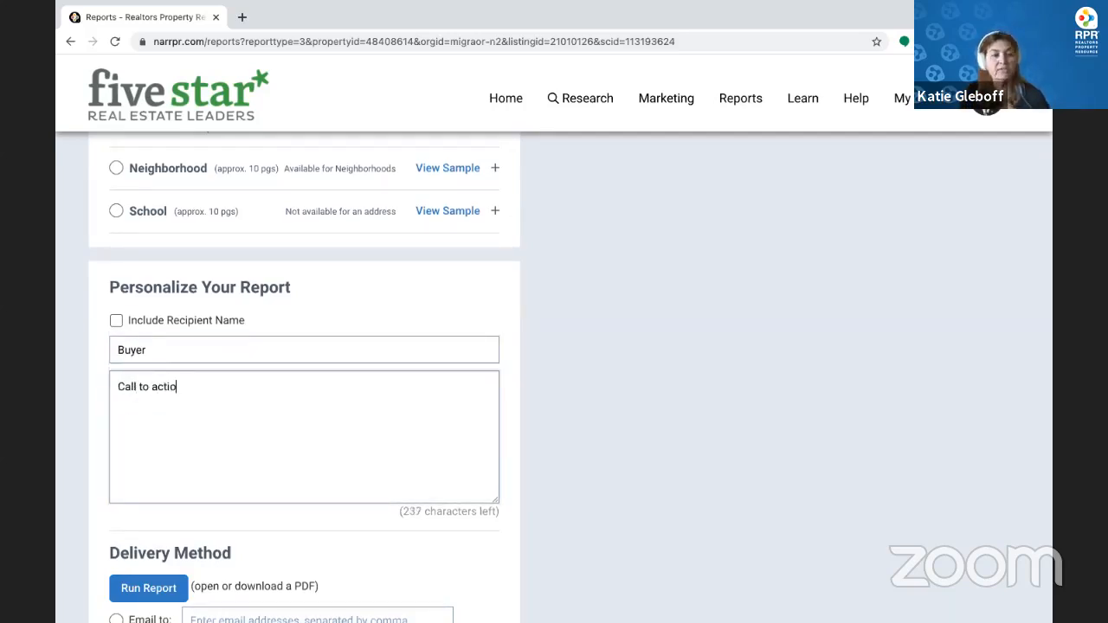
type("n")
Switch delivery to email and enter the agent's email address
scroll(299, 389, "down", 3)
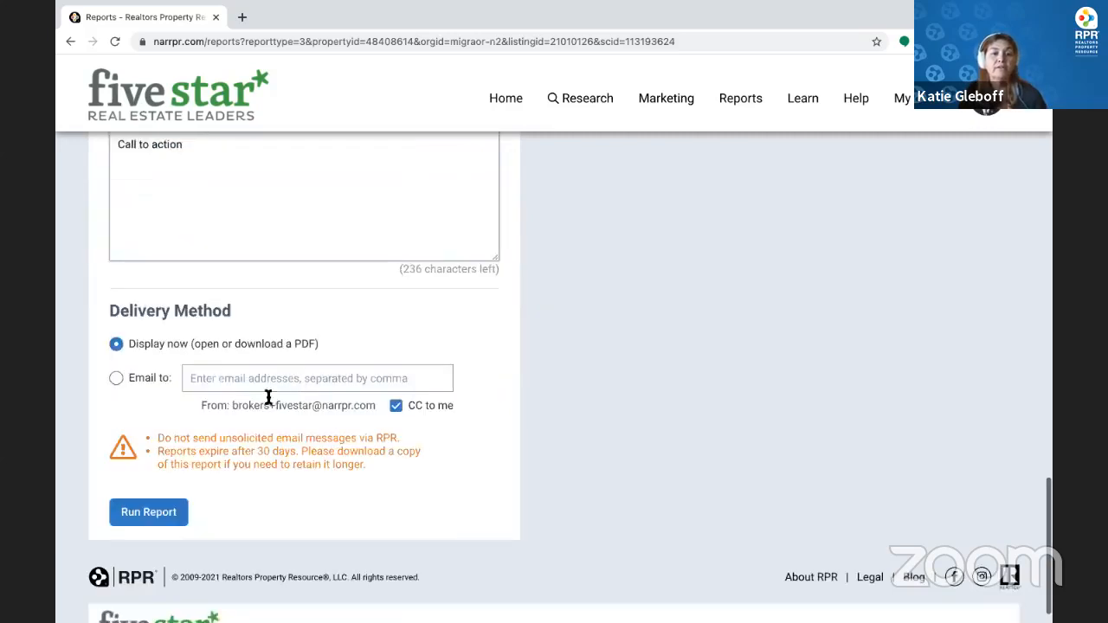
left_click(241, 366)
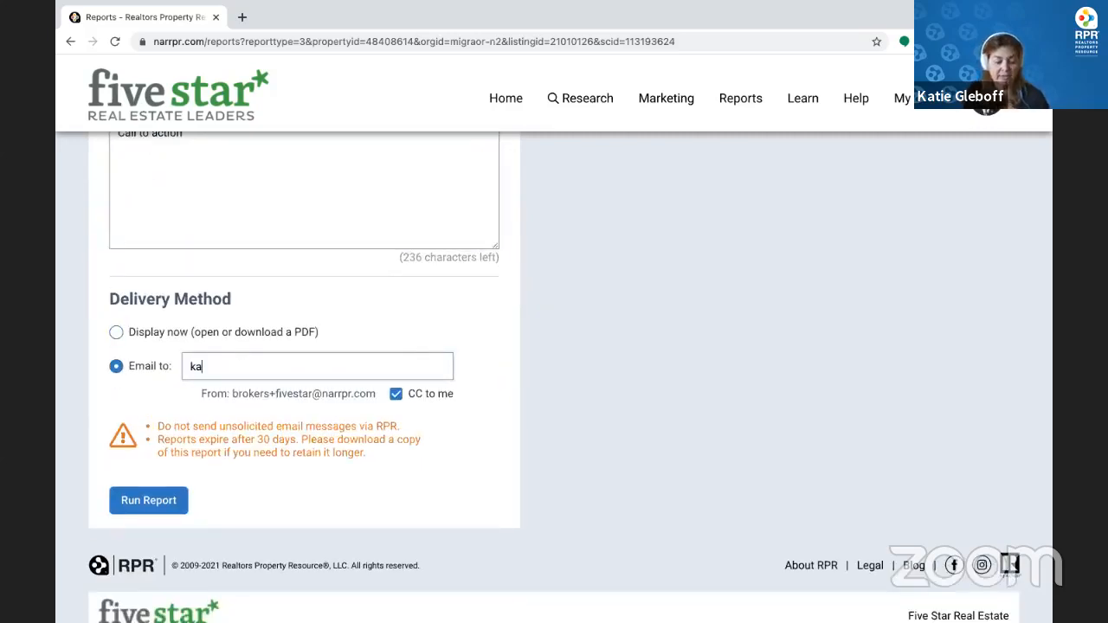
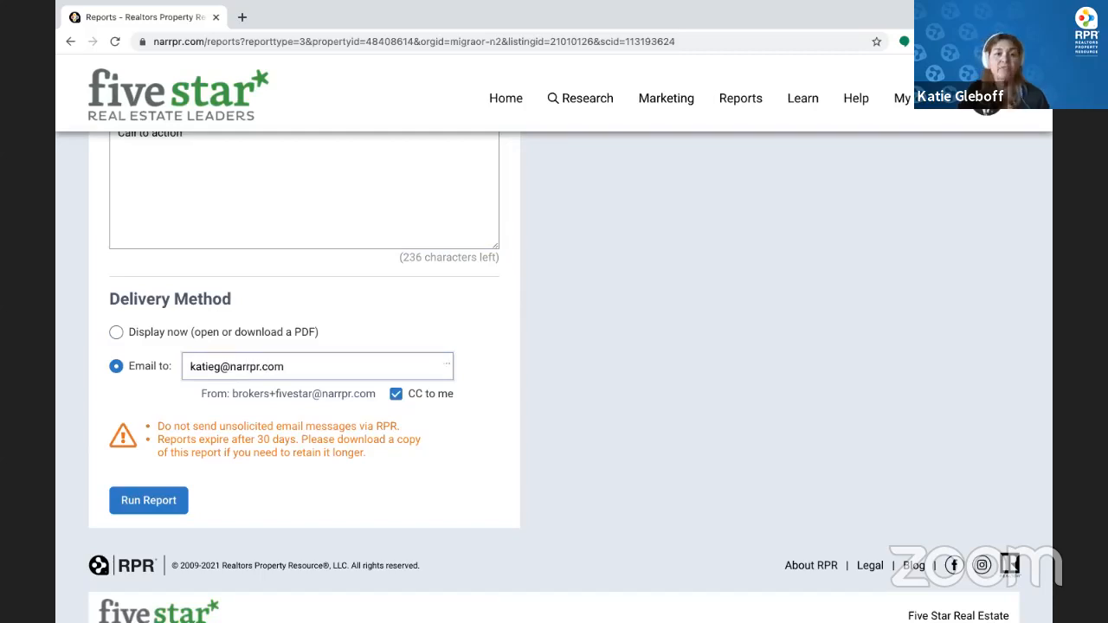
Run the Property Report for email delivery, then review the cover page settings
left_click(154, 501)
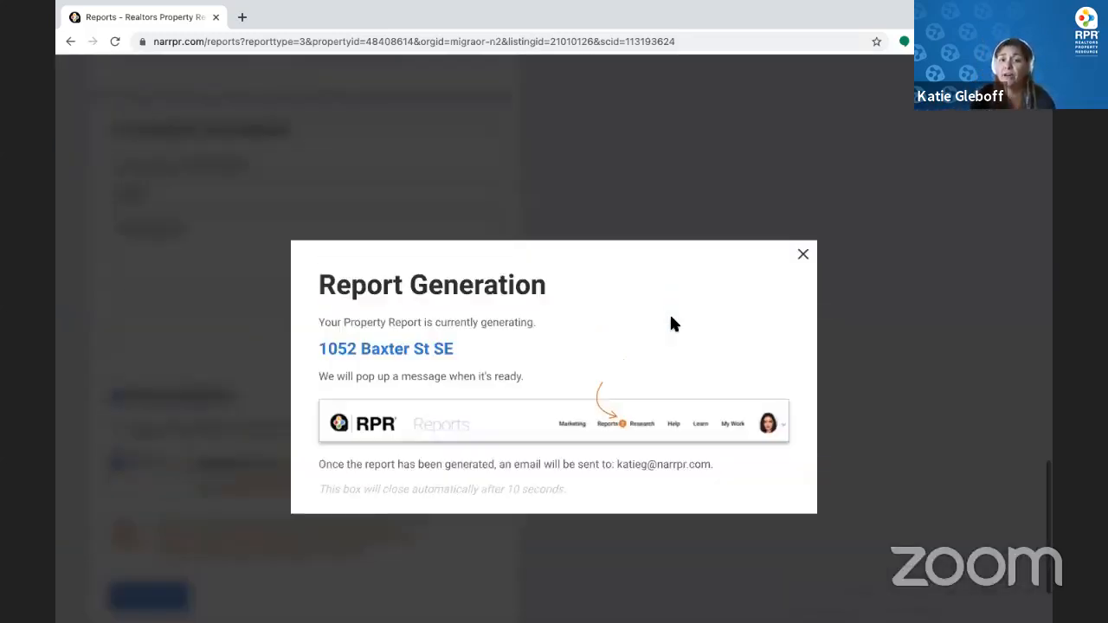
left_click(803, 256)
scroll(801, 358, "up", 4)
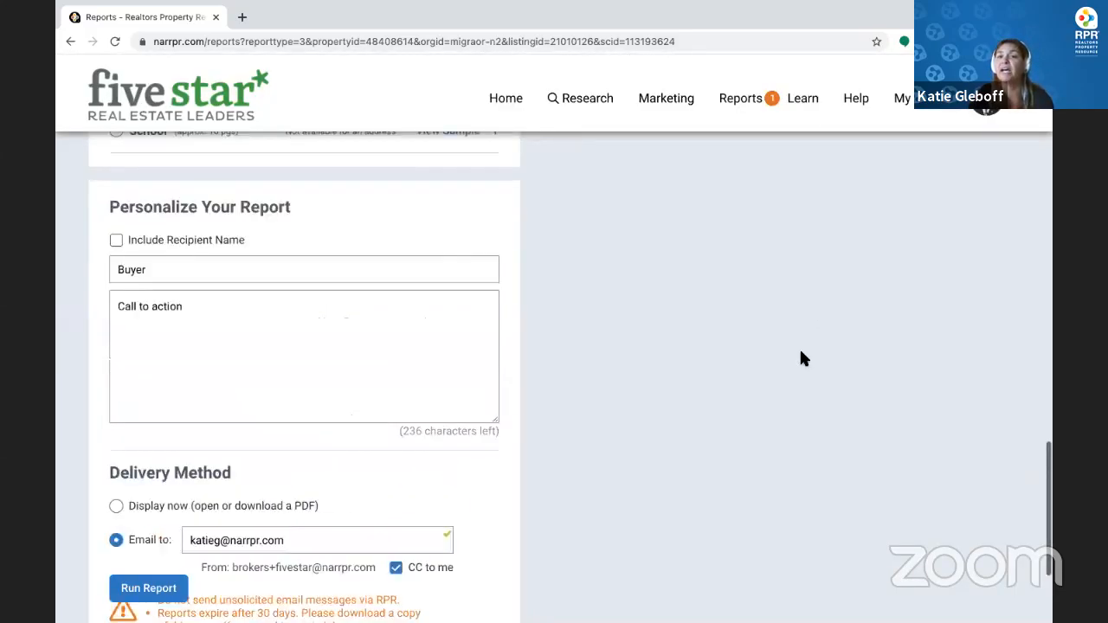
scroll(801, 354, "up", 10)
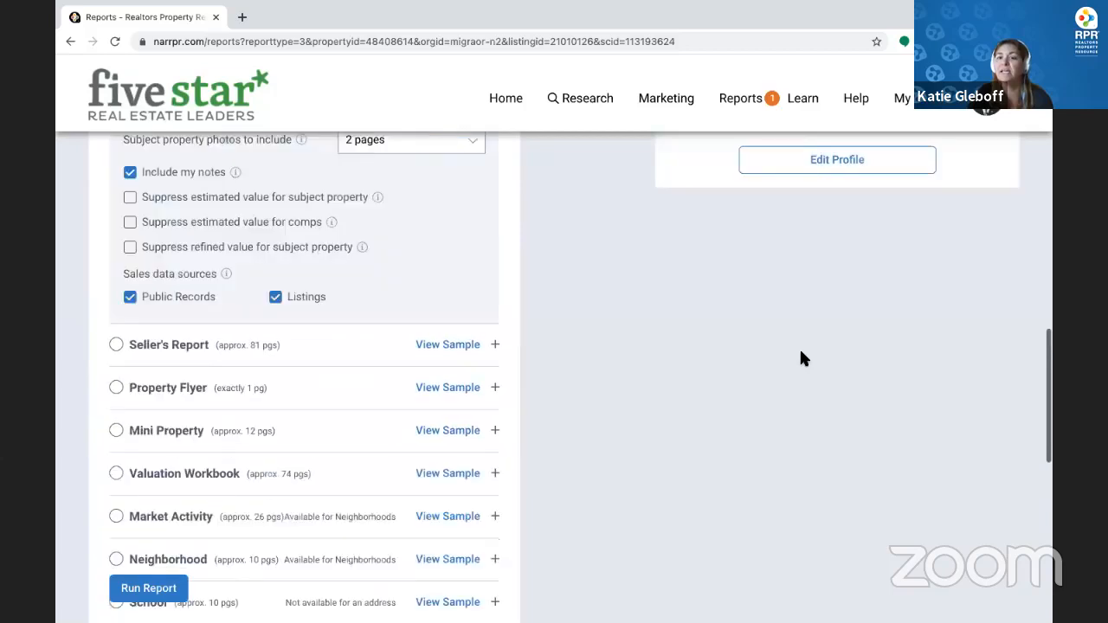
scroll(800, 347, "up", 1)
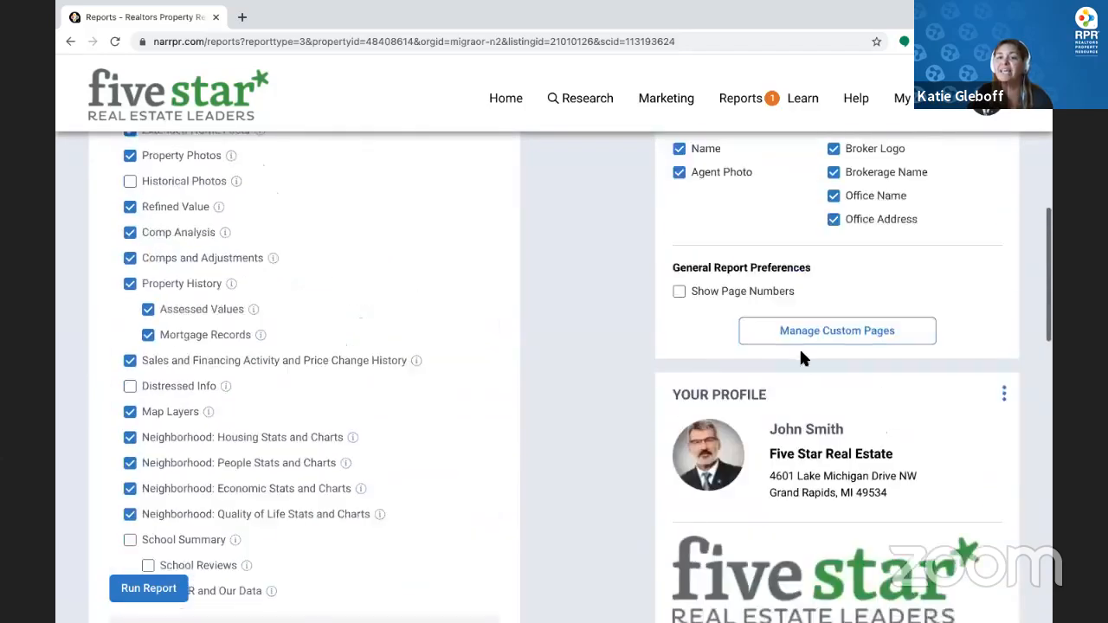
scroll(892, 449, "down", 1)
scroll(799, 419, "down", 1)
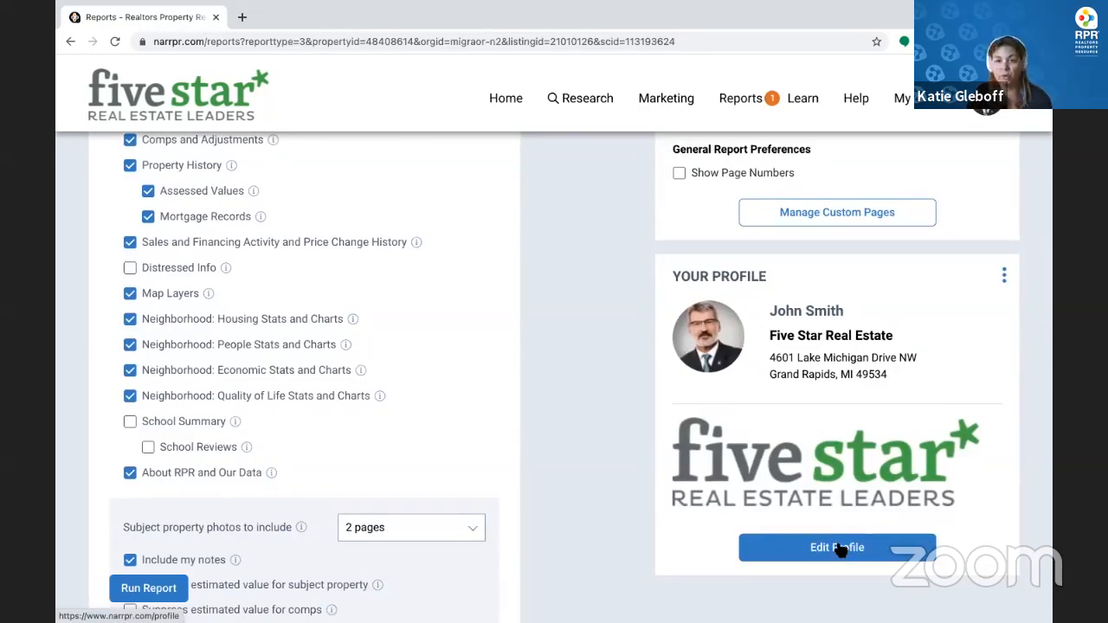
scroll(840, 550, "up", 3)
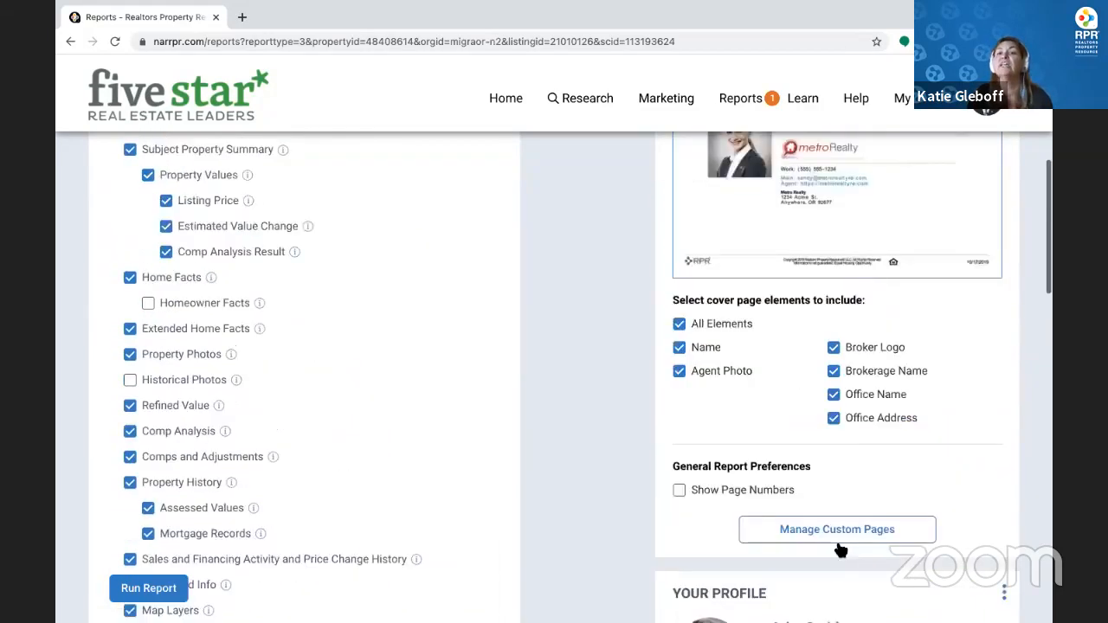
scroll(840, 549, "up", 1)
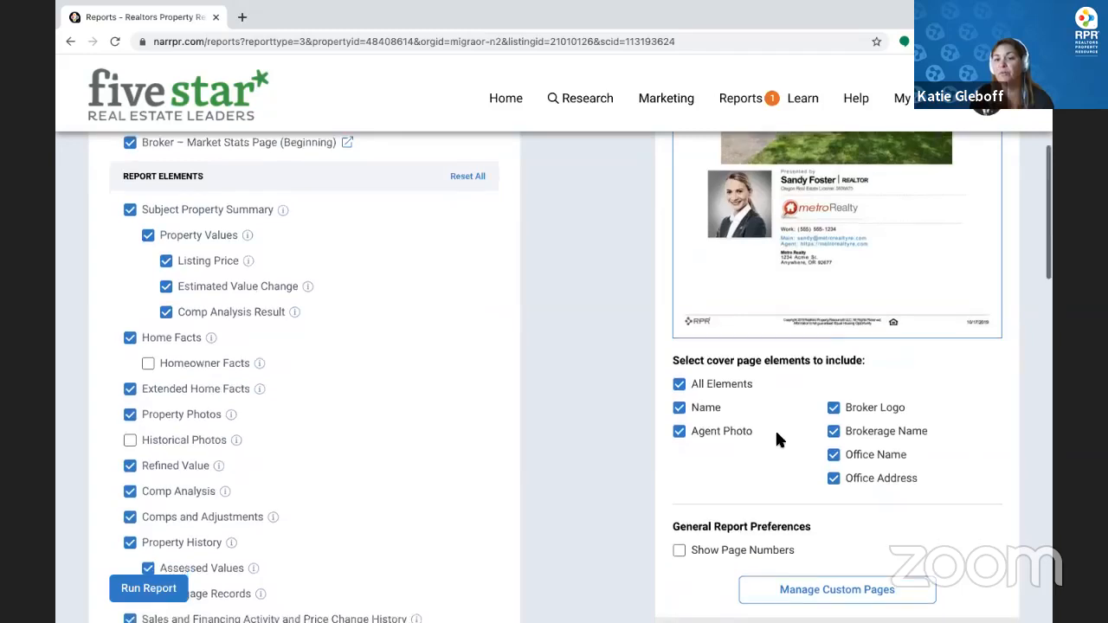
scroll(782, 441, "down", 2)
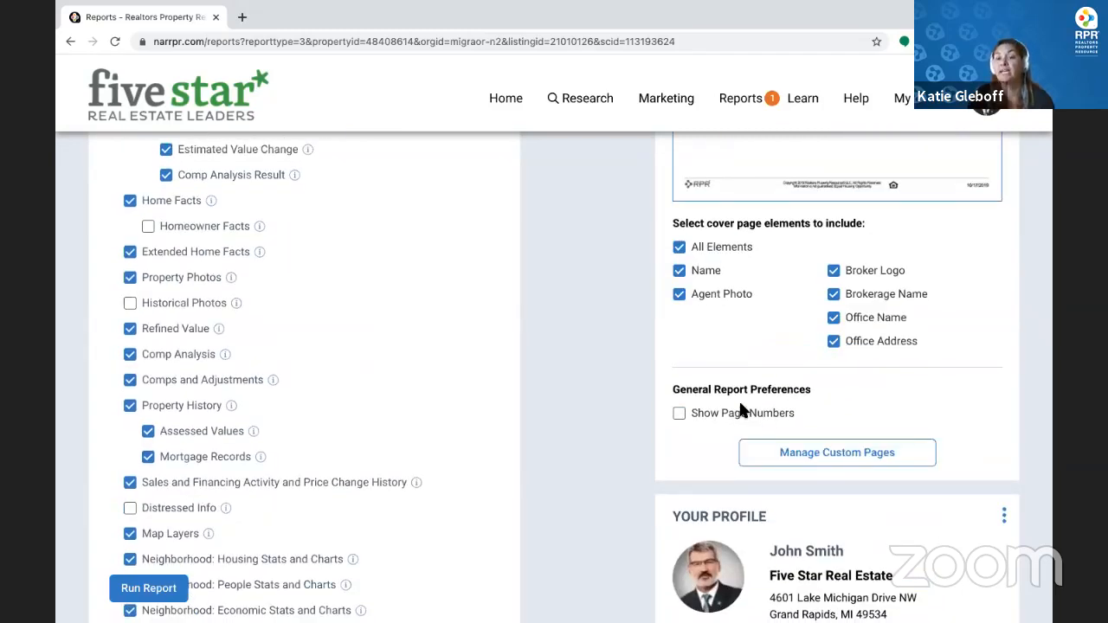
Preview the broker's Market Stats Page PDF from Manage Custom Pages, then close it
left_click(824, 457)
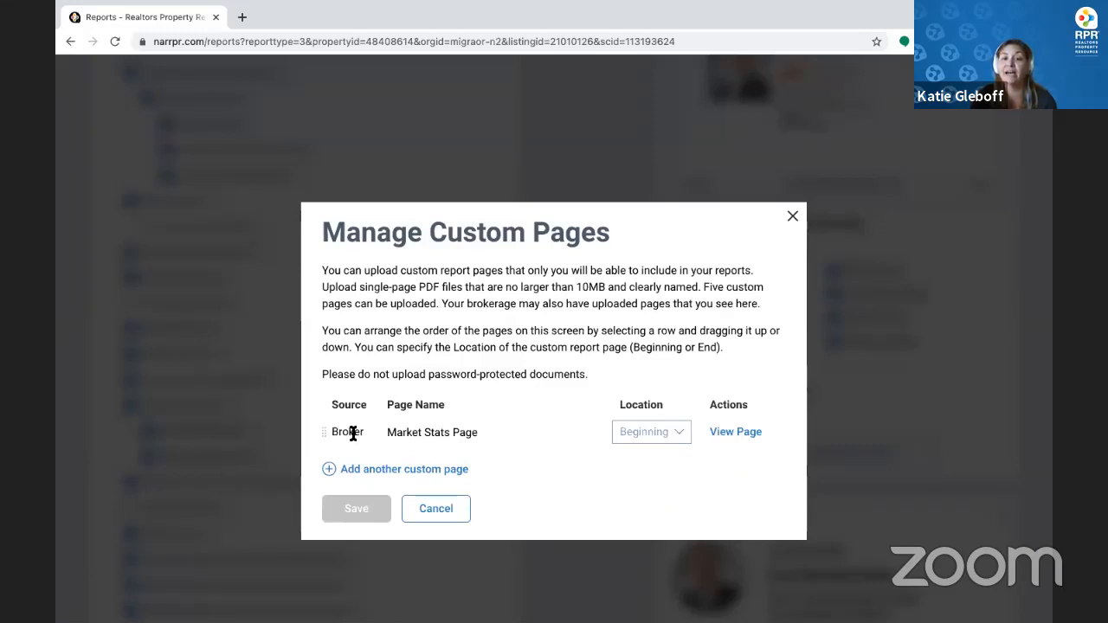
left_click(758, 437)
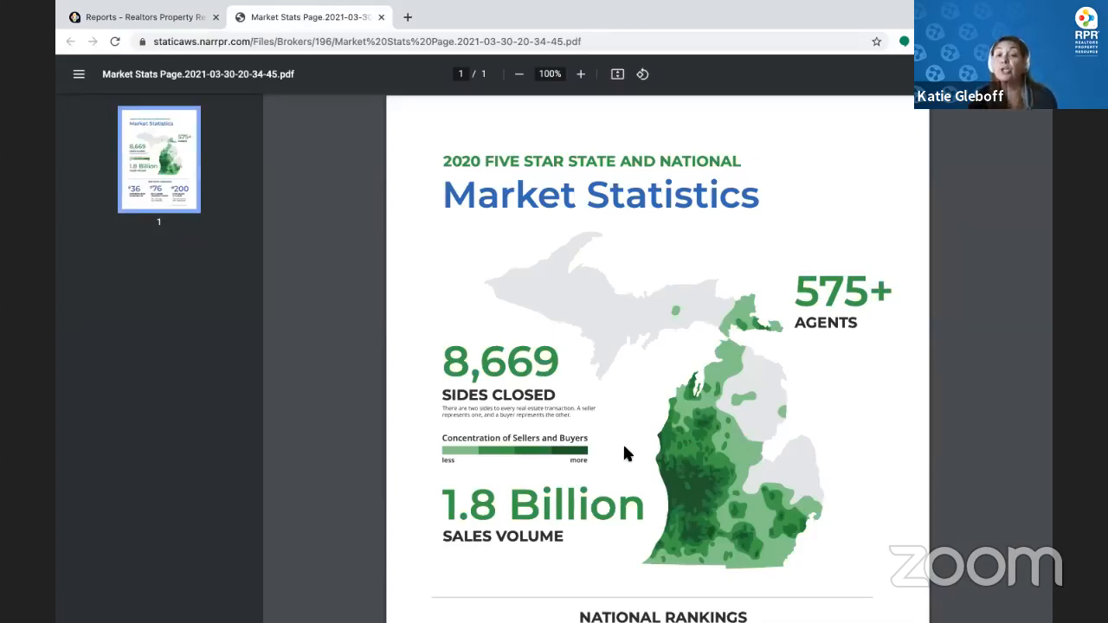
scroll(625, 450, "down", 1)
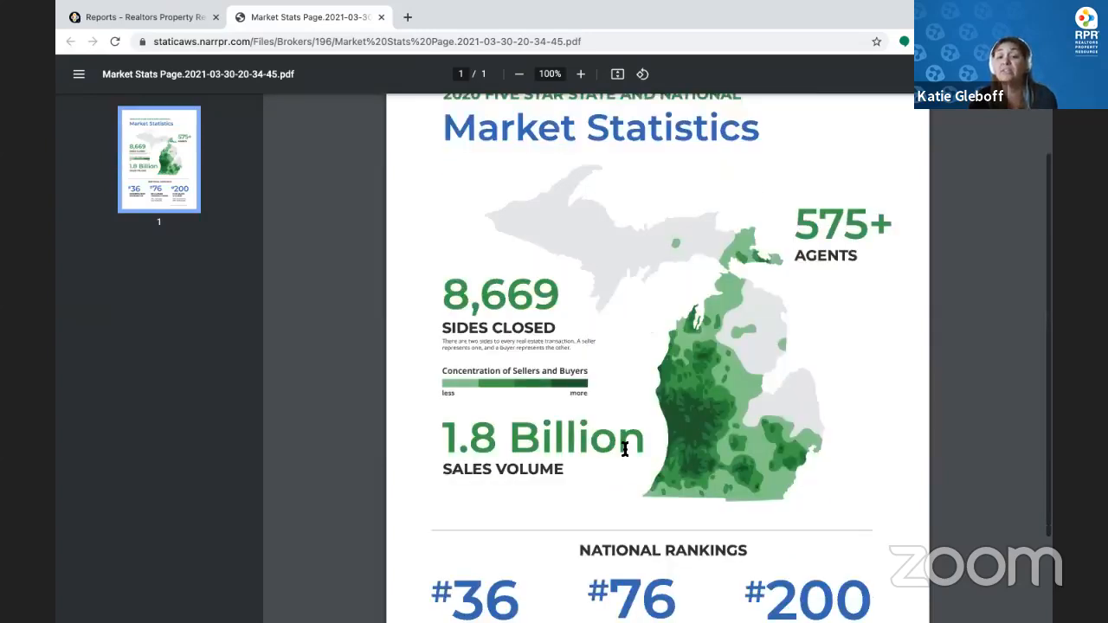
scroll(625, 450, "down", 2)
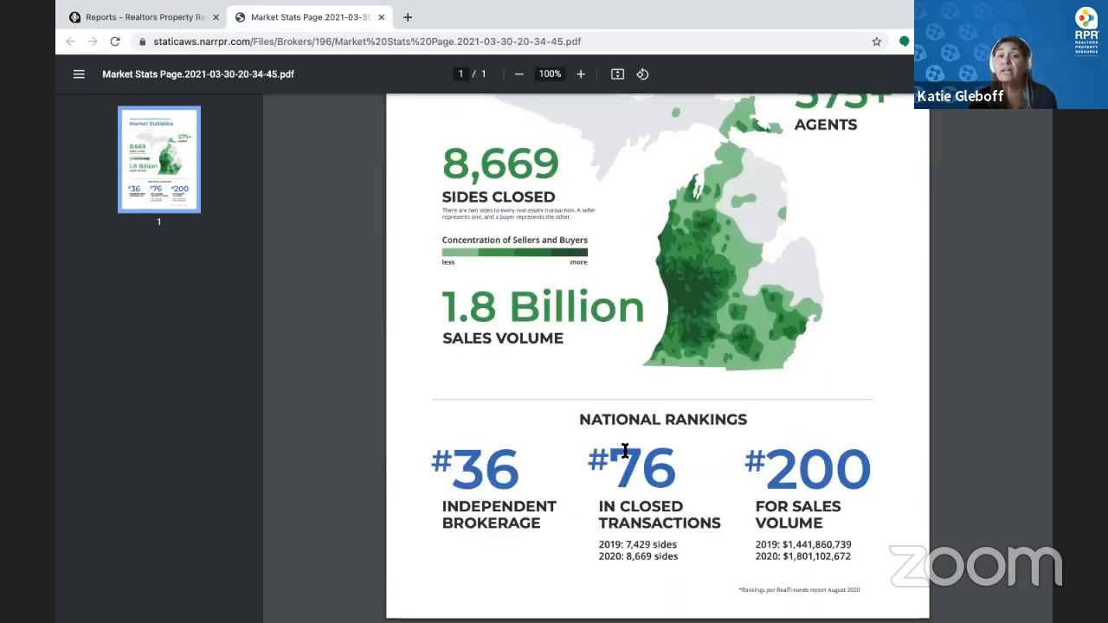
left_click(381, 18)
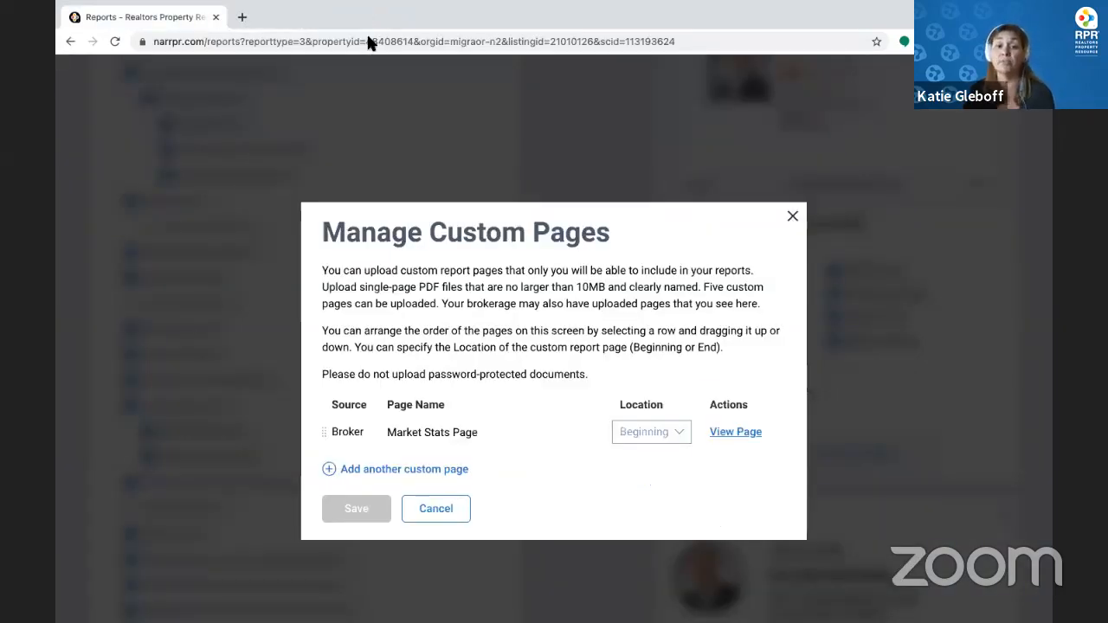
Upload the agent's 2020 RPR Bio PDF from the Bio/Photos folder as another custom page
left_click(424, 470)
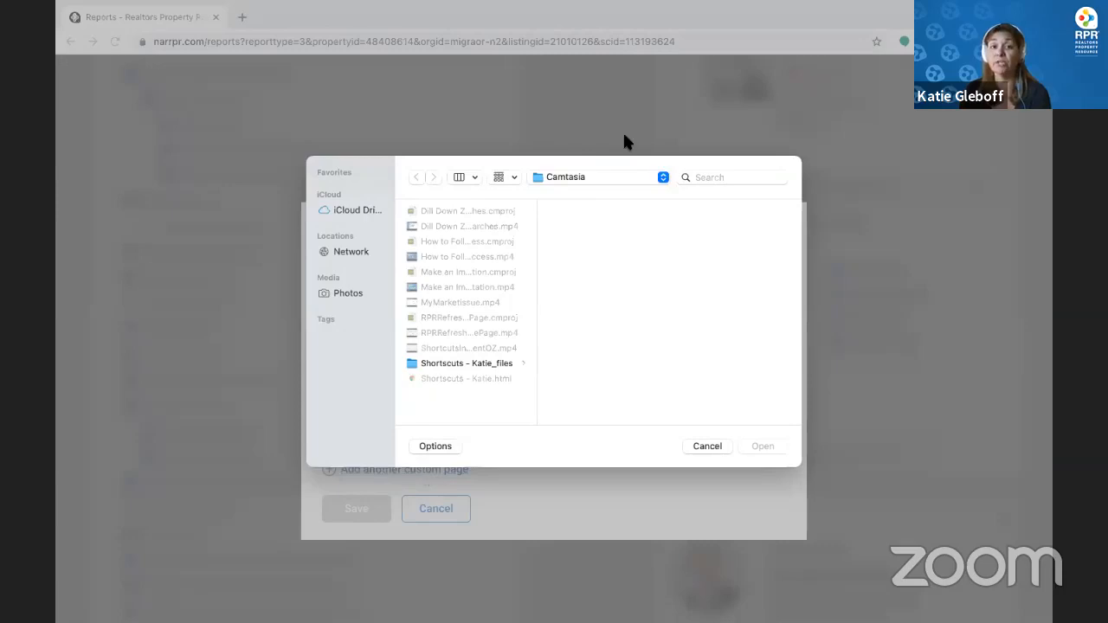
left_click(619, 179)
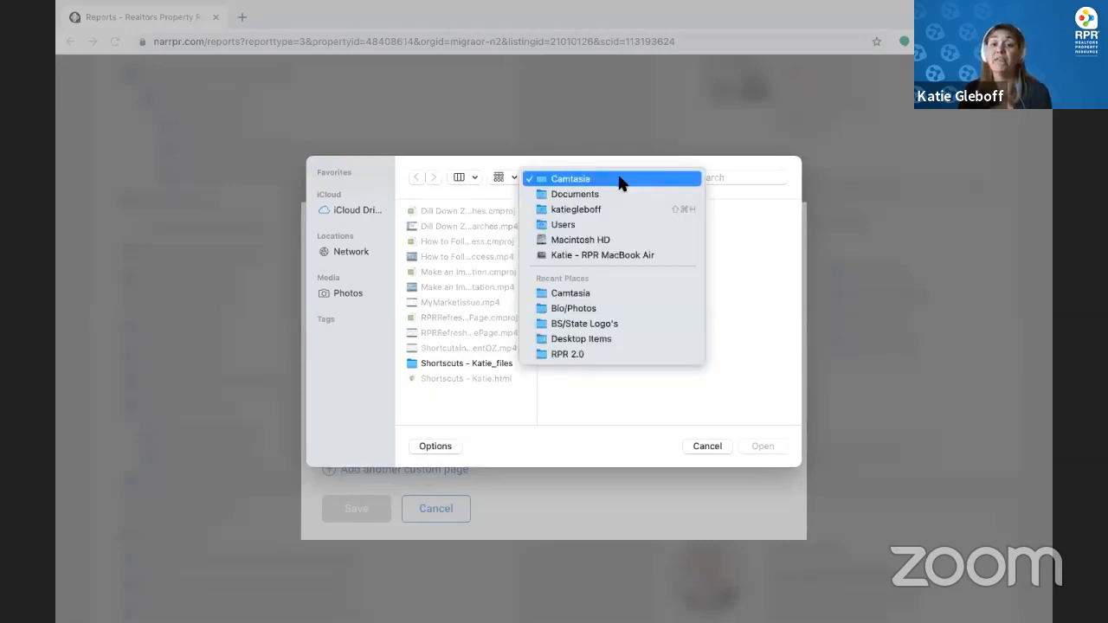
left_click(579, 310)
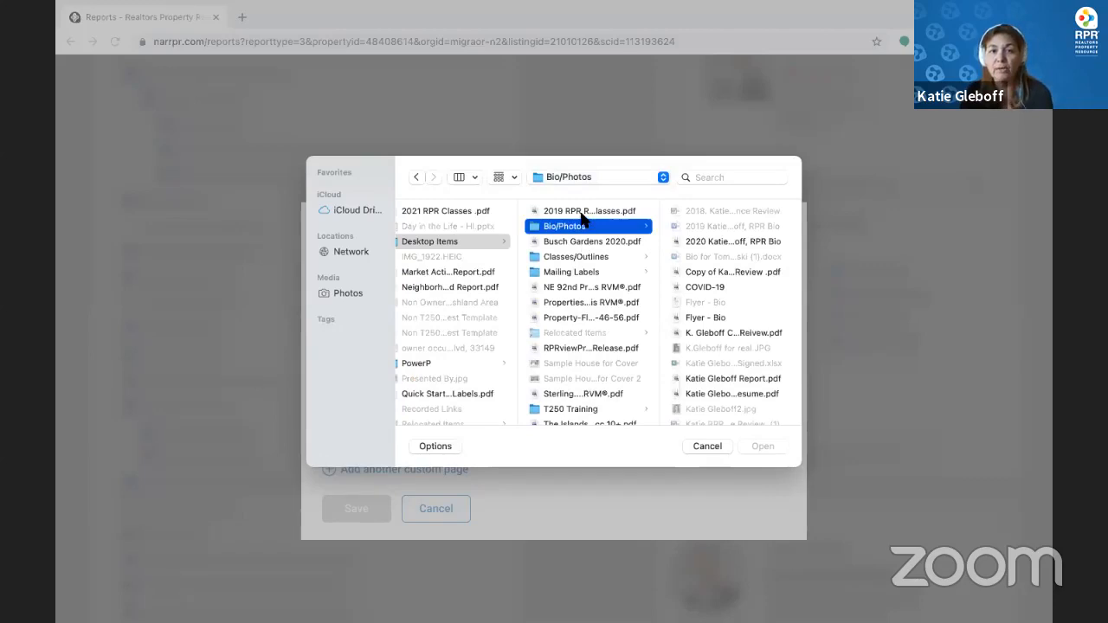
left_click(724, 242)
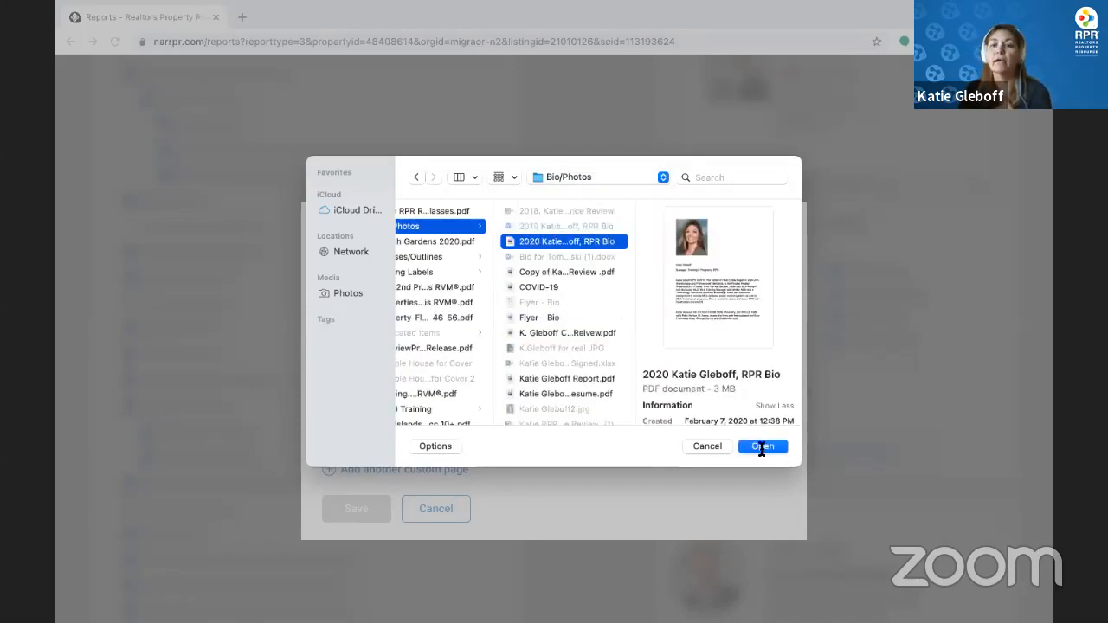
left_click(763, 446)
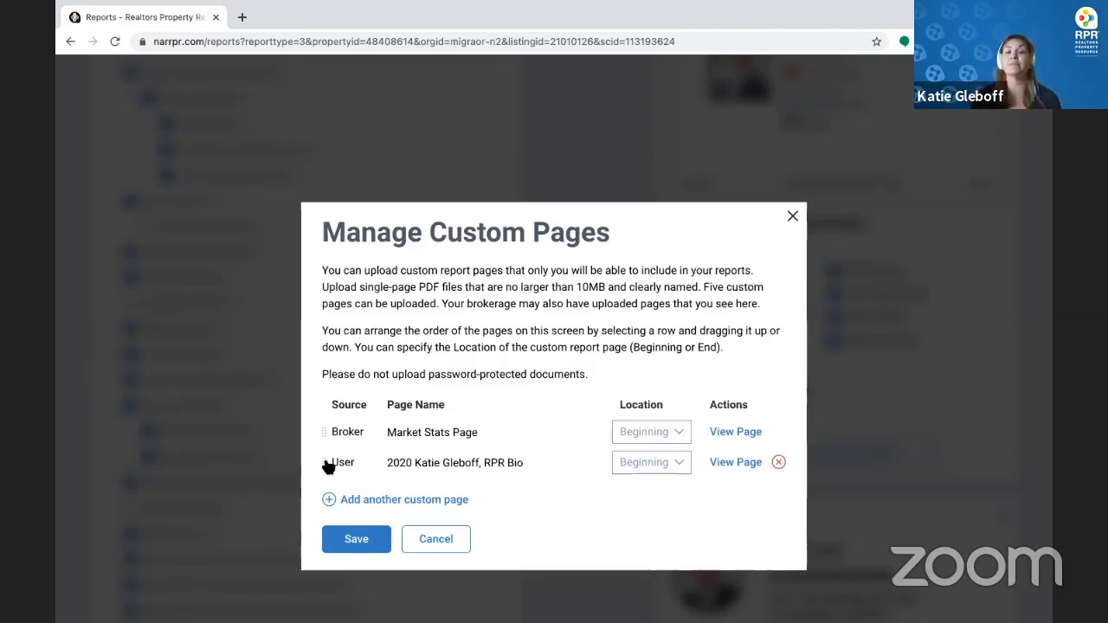
Keep the bio page placed at the Beginning and save the custom page changes
left_click(660, 462)
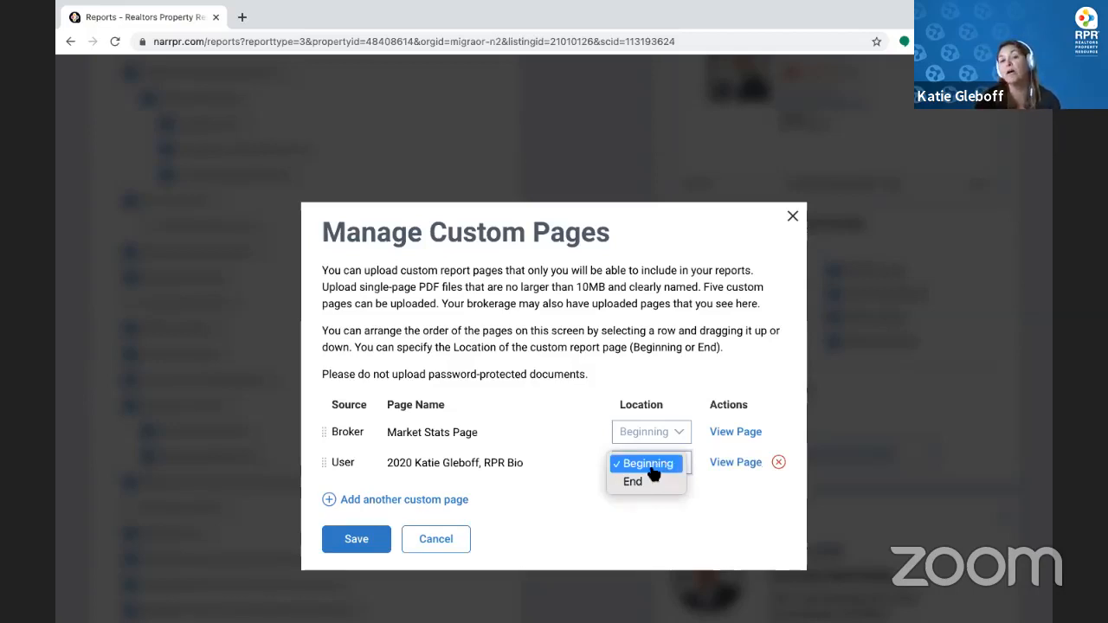
left_click(515, 495)
left_click(358, 538)
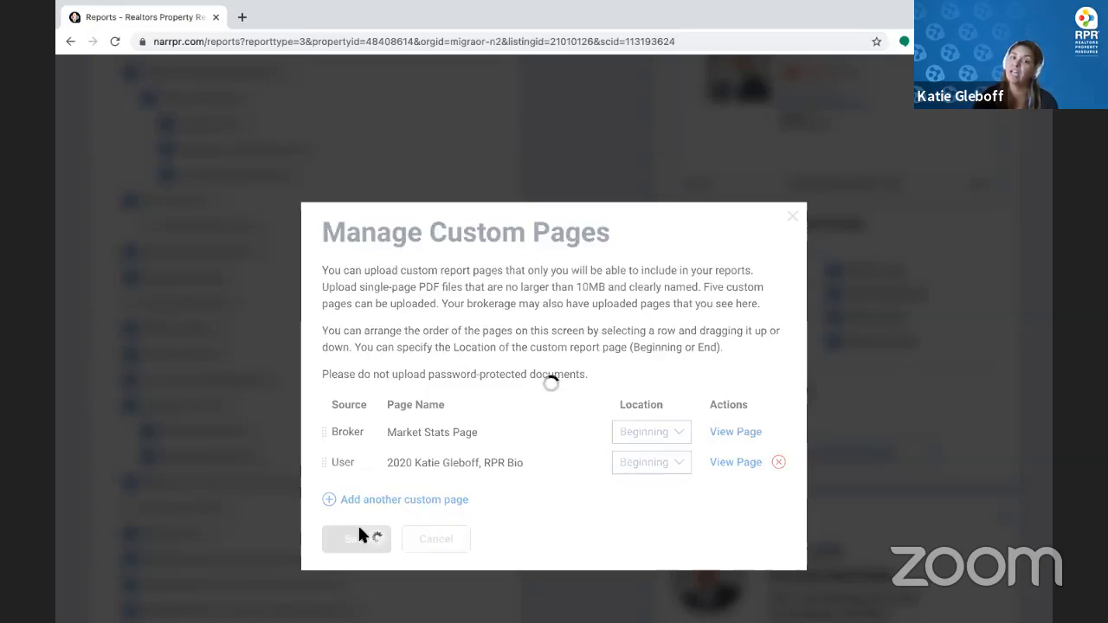
Go back to the 54 property search results and dismiss the report-generated message
scroll(366, 436, "up", 5)
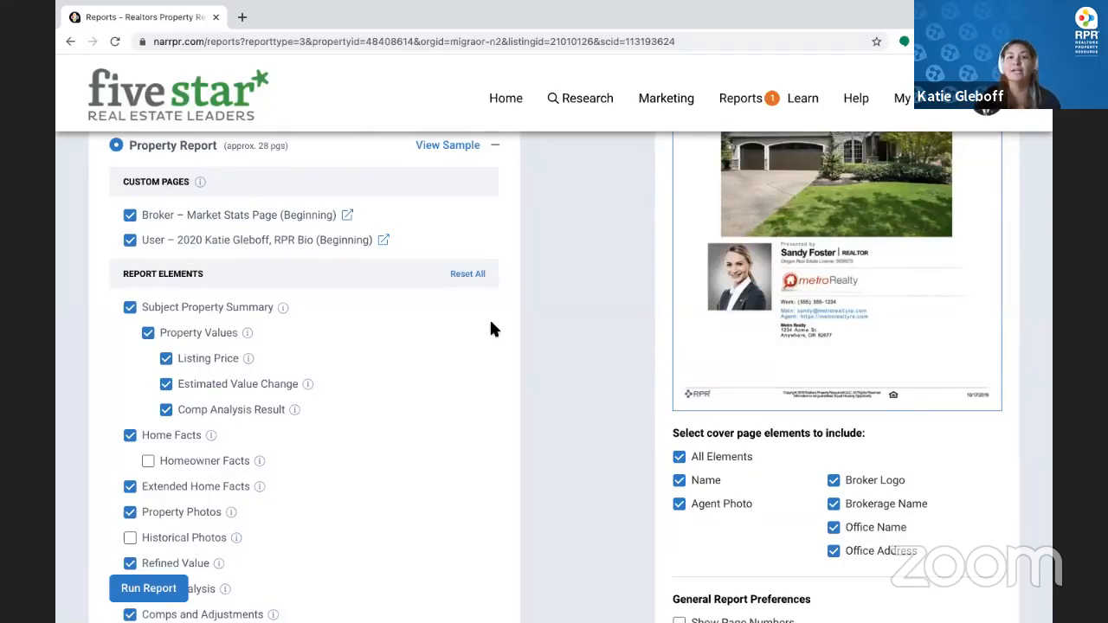
scroll(490, 329, "up", 3)
scroll(490, 329, "up", 1)
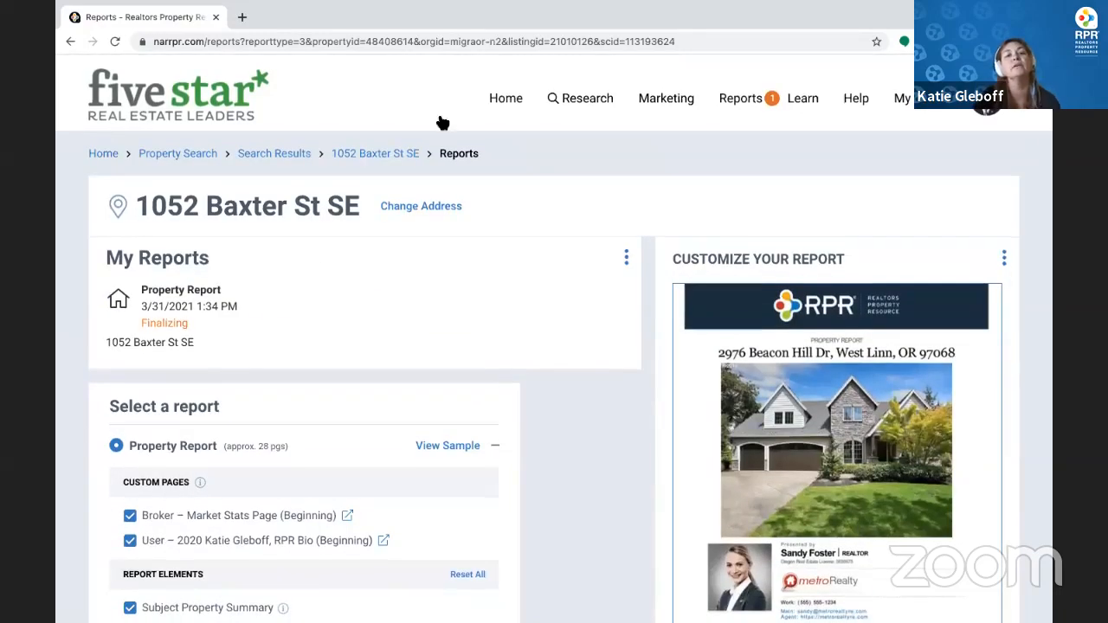
left_click(273, 157)
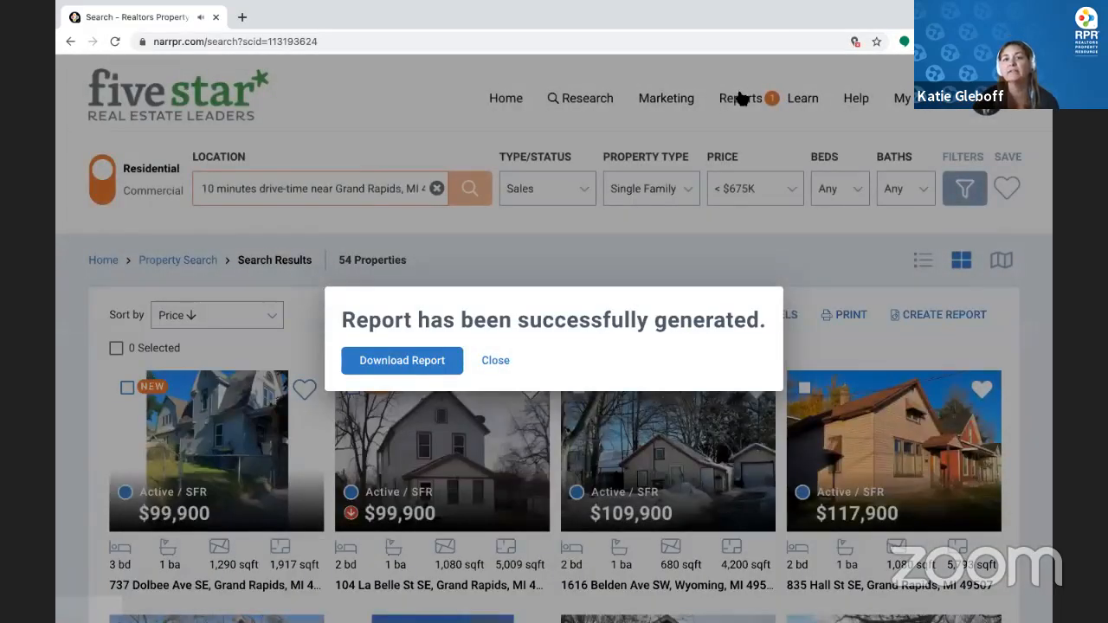
left_click(741, 98)
Turn off report notifications, then open Neighborhood Search from the Research menu on the home page
left_click(803, 138)
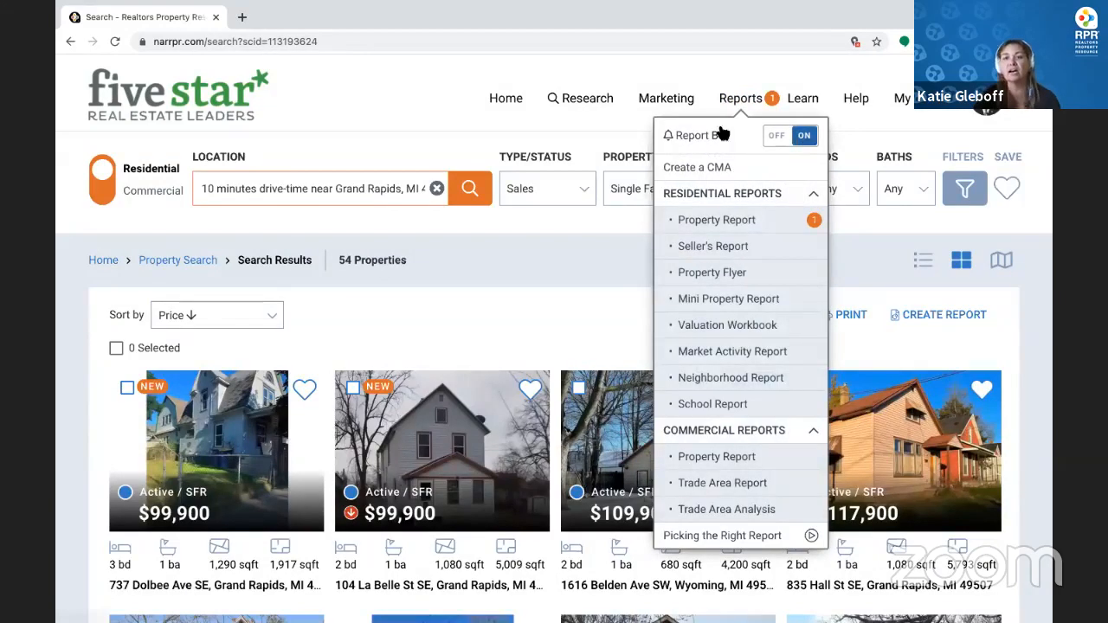
left_click(509, 103)
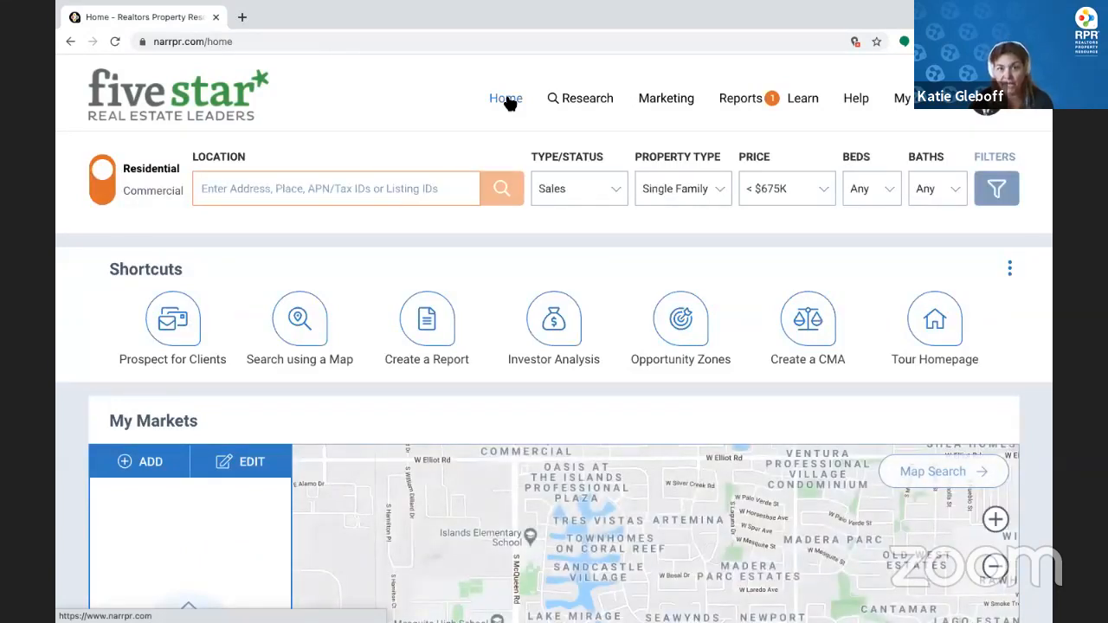
mouse_move(600, 102)
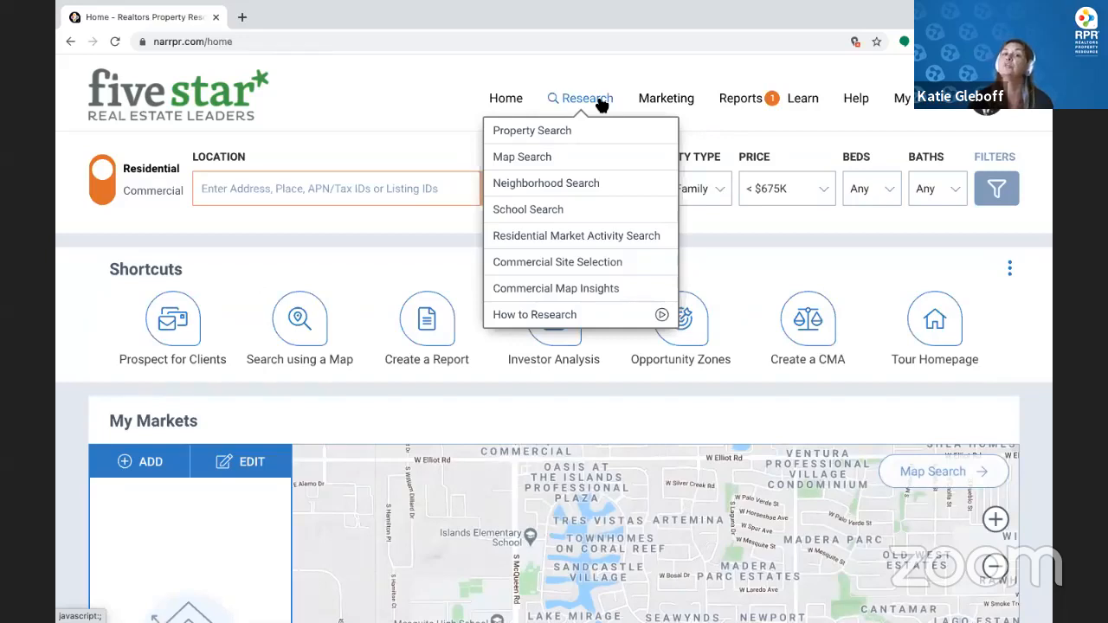
left_click(624, 184)
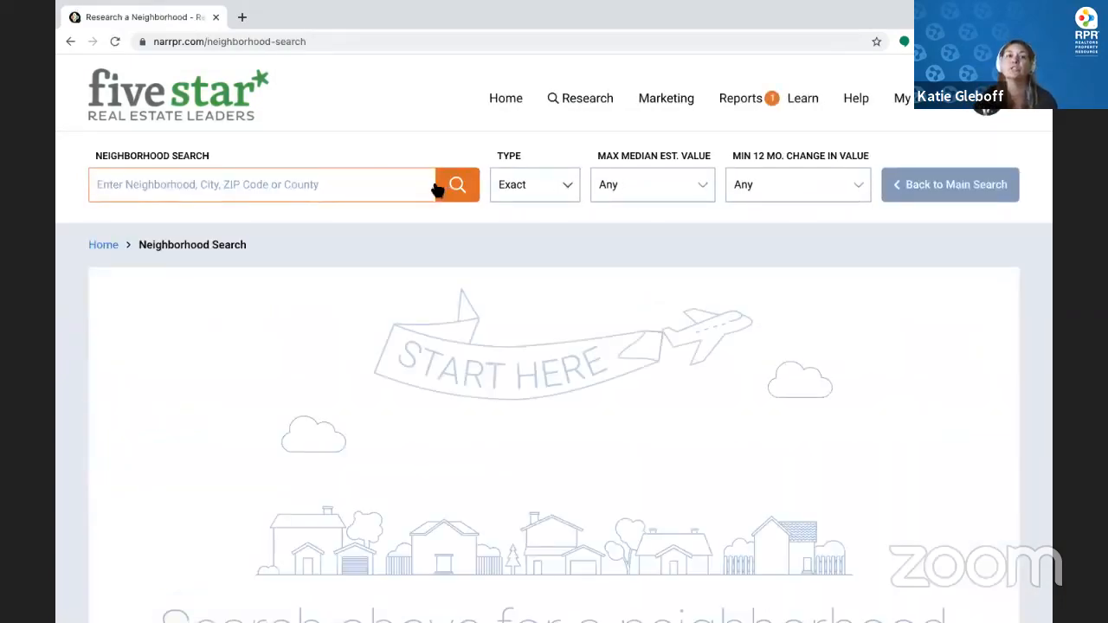
Enter Grand Rapids and accept the Grand Rapids, Minnesota suggestion in the neighborhood search box
left_click(417, 183)
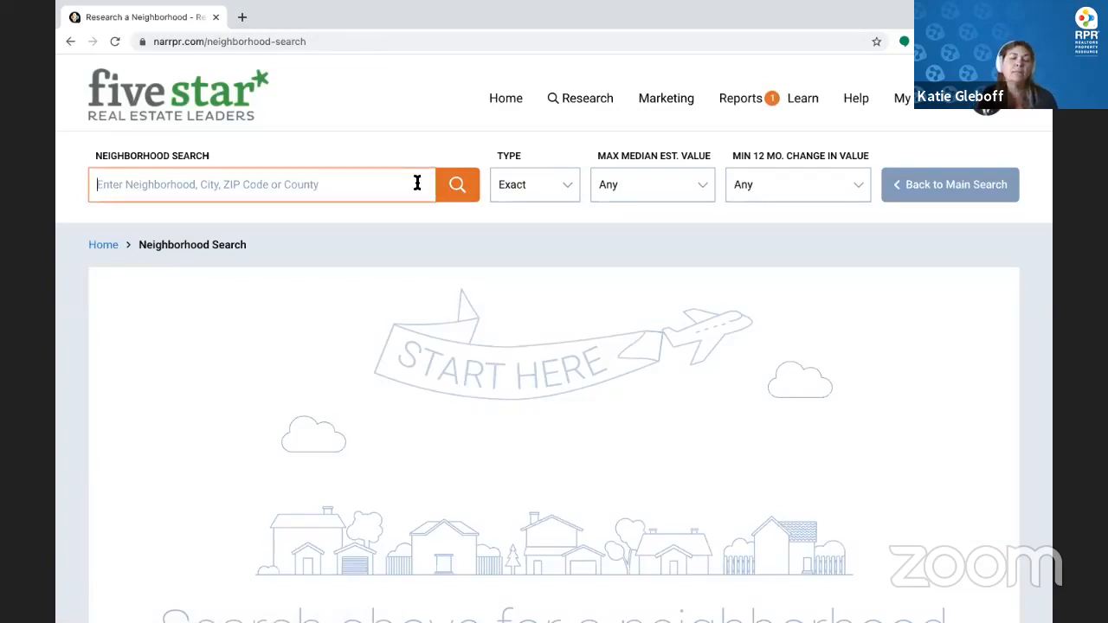
type("Gran")
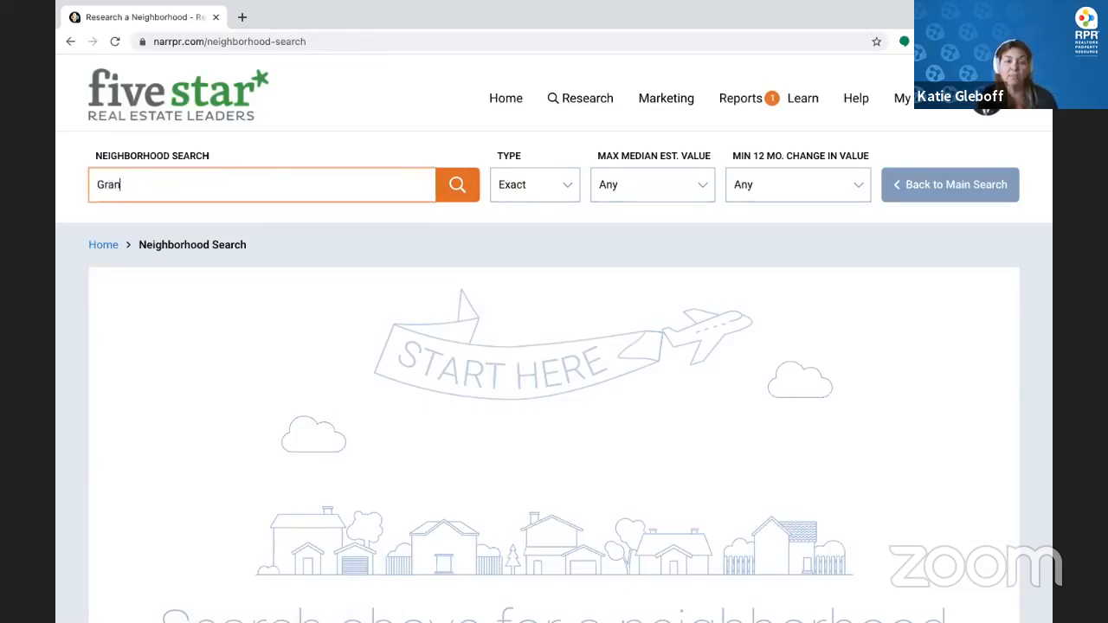
type("d Rad")
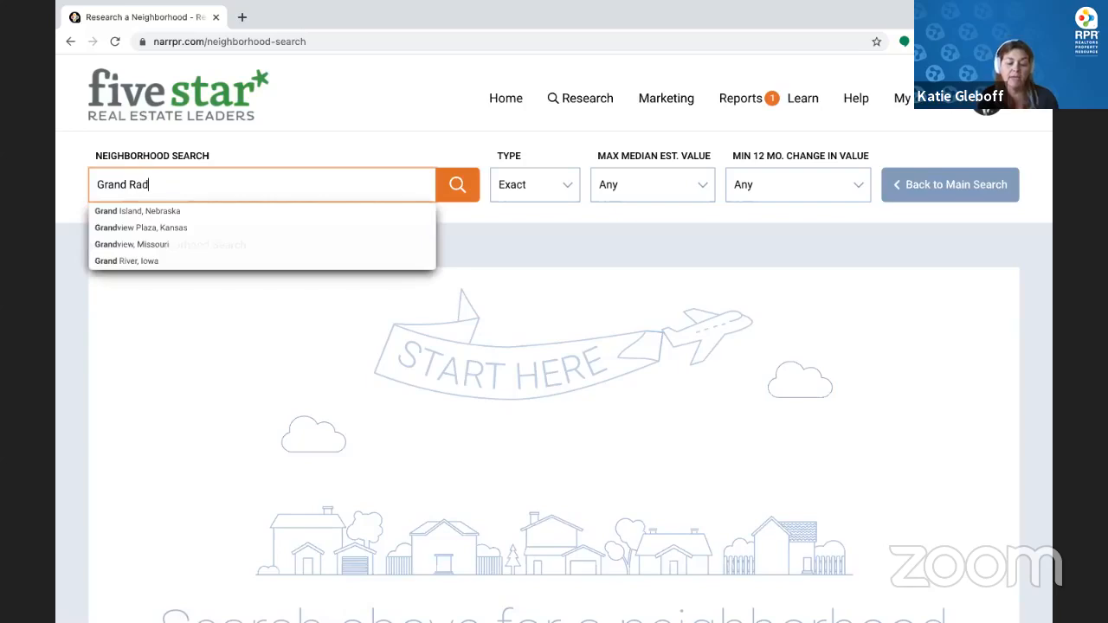
key("BackSpace")
type("pids, mi")
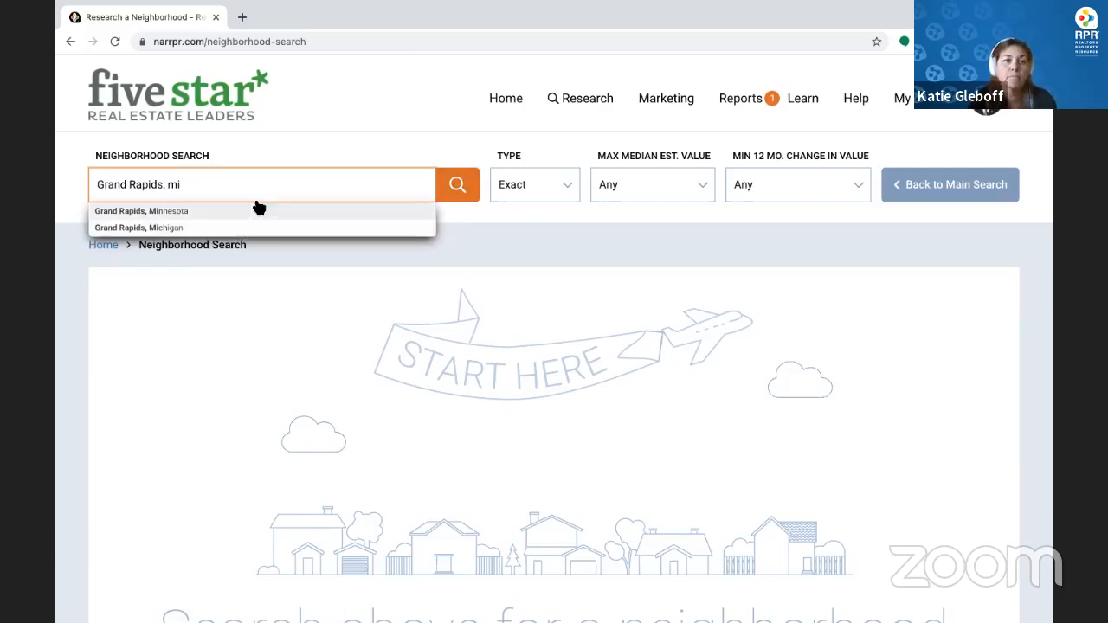
key("Down")
key("Return")
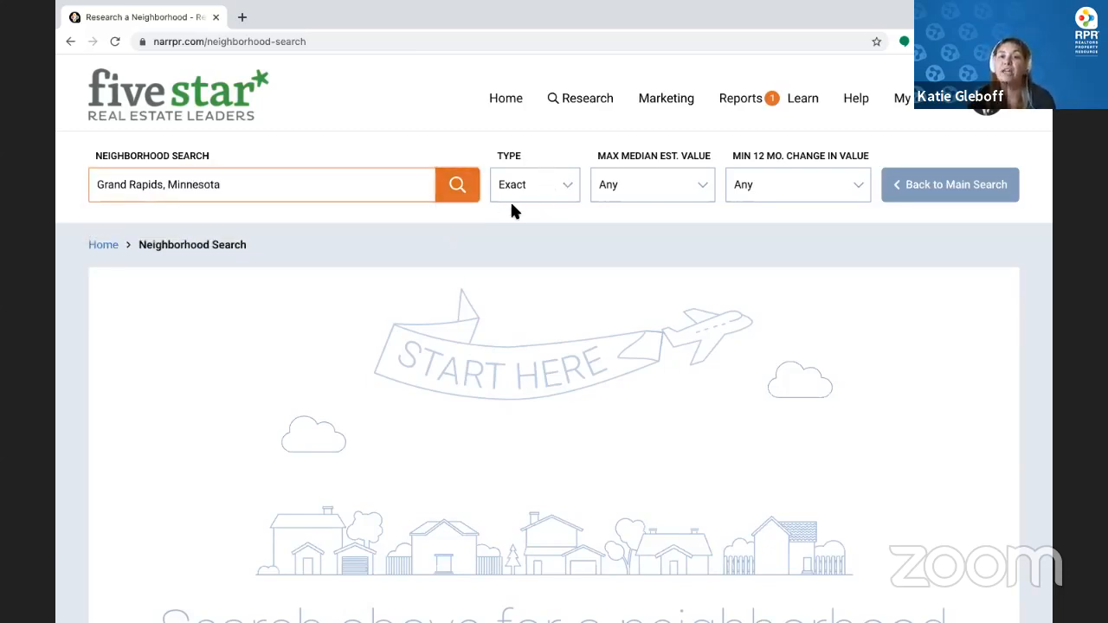
Run an Exact search and review the Grand Rapids, MN summary showing $199,870 median value
scroll(512, 207, "up", 2)
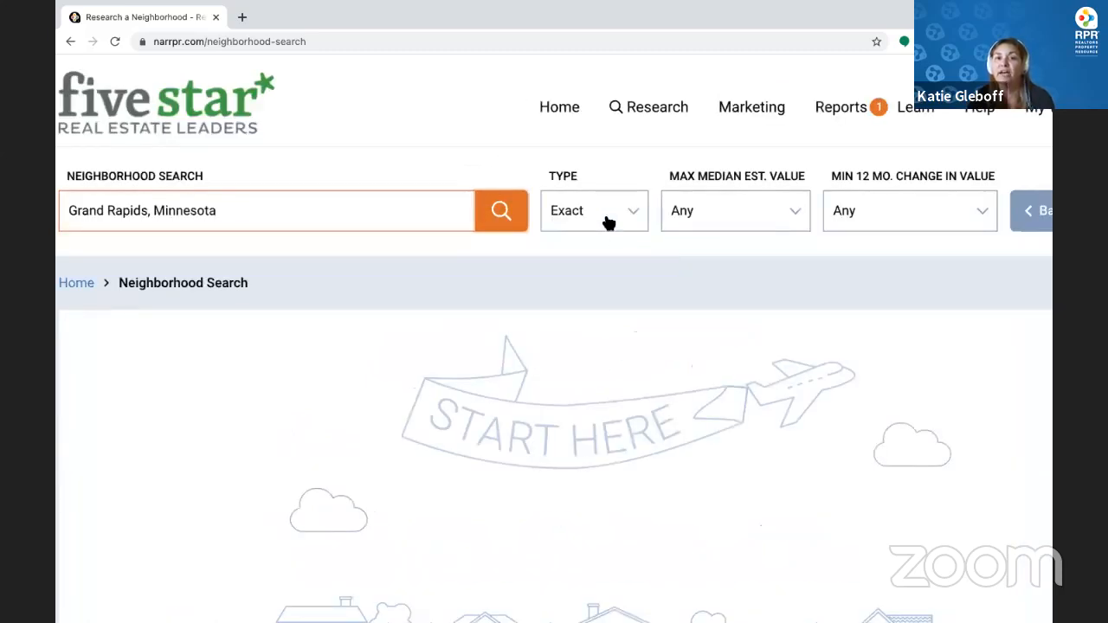
left_click(608, 223)
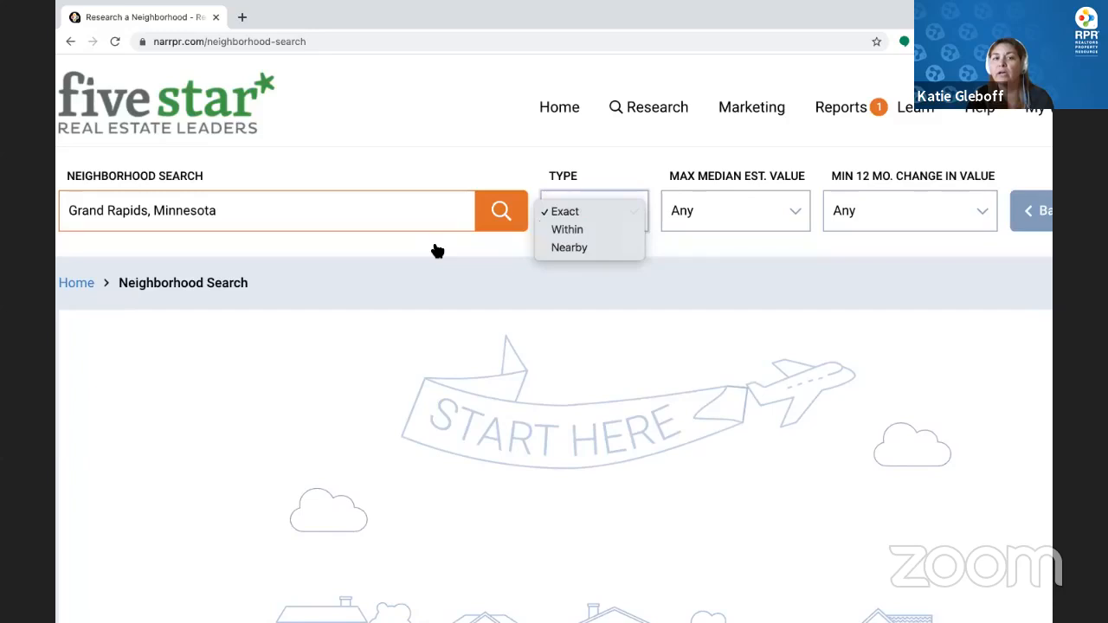
left_click(437, 251)
left_click(580, 221)
left_click(576, 212)
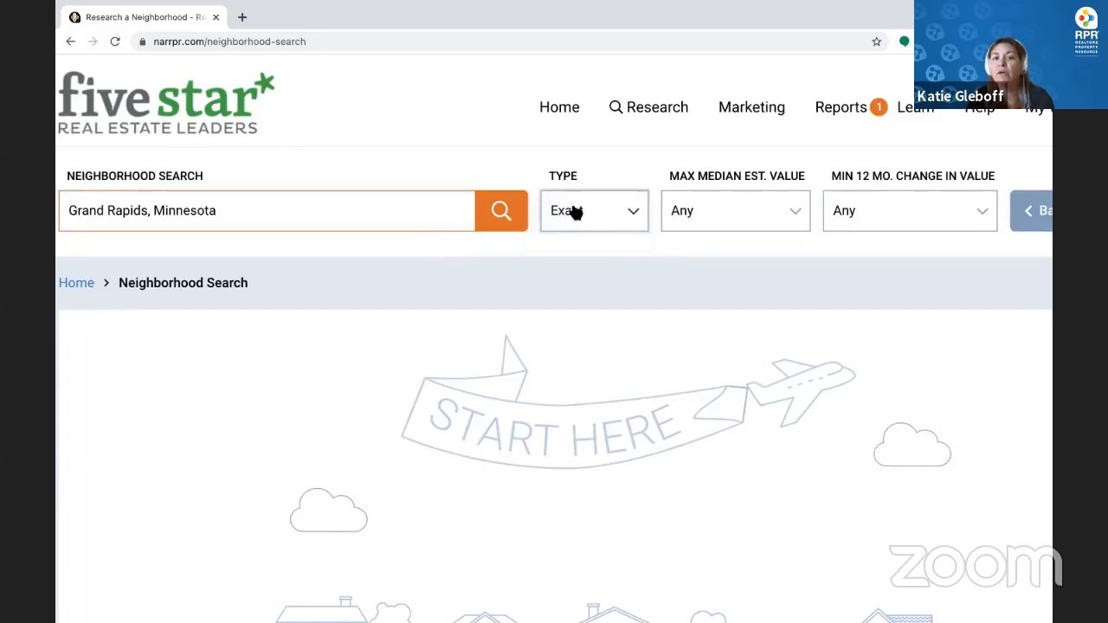
left_click(502, 216)
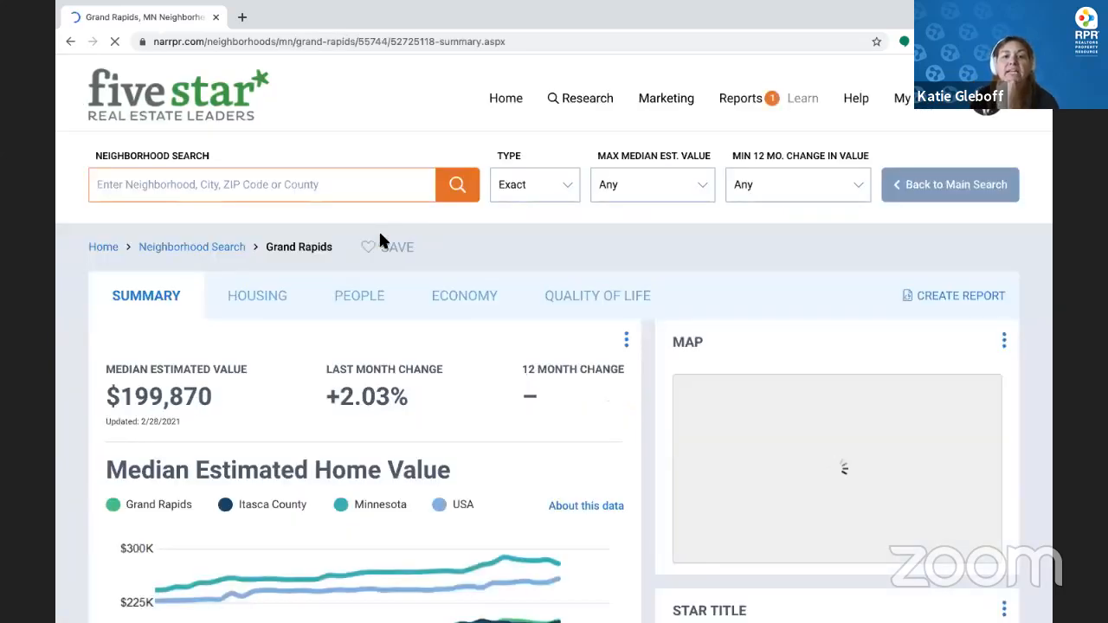
scroll(381, 239, "down", 1)
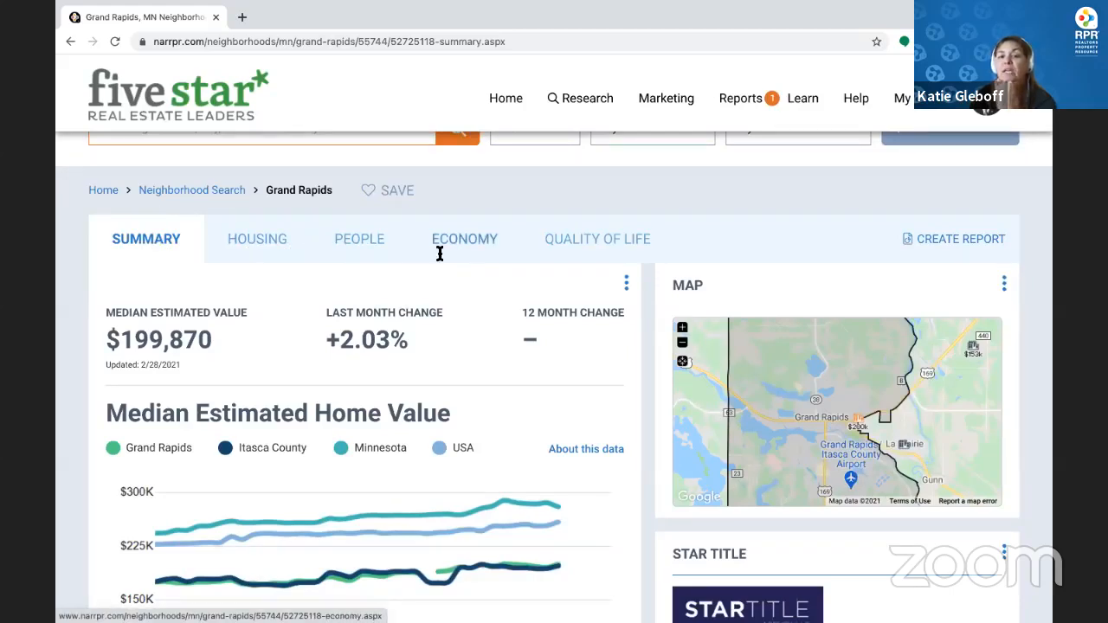
scroll(412, 407, "down", 3)
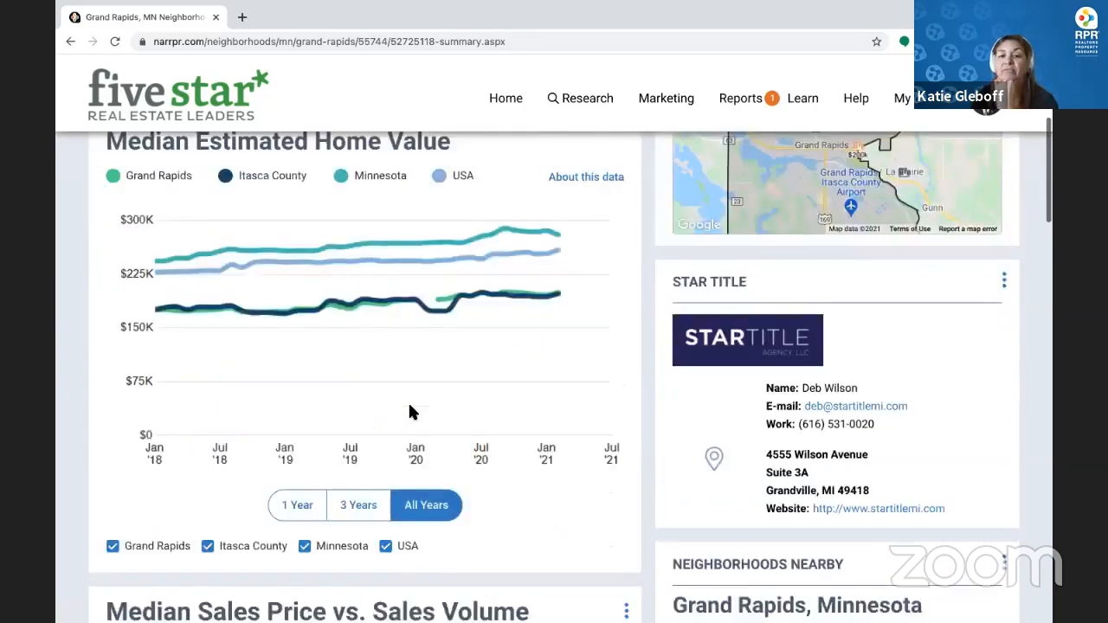
scroll(410, 407, "down", 6)
scroll(410, 407, "up", 10)
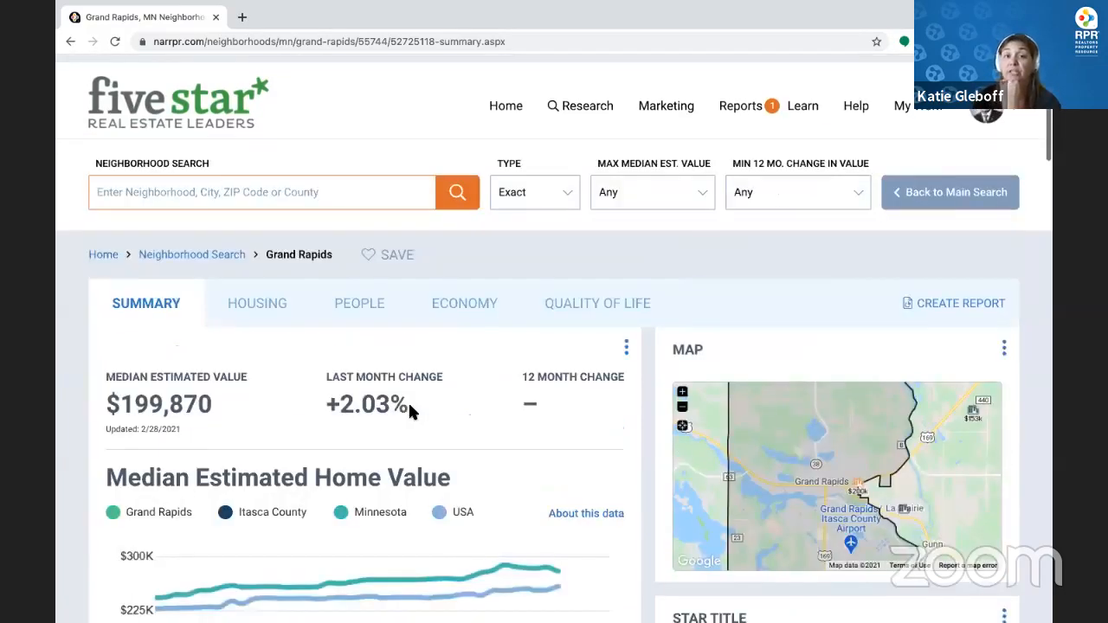
Search Within Grand Rapids, Michigan to list its 454 places on the map
left_click(365, 191)
type("Grand")
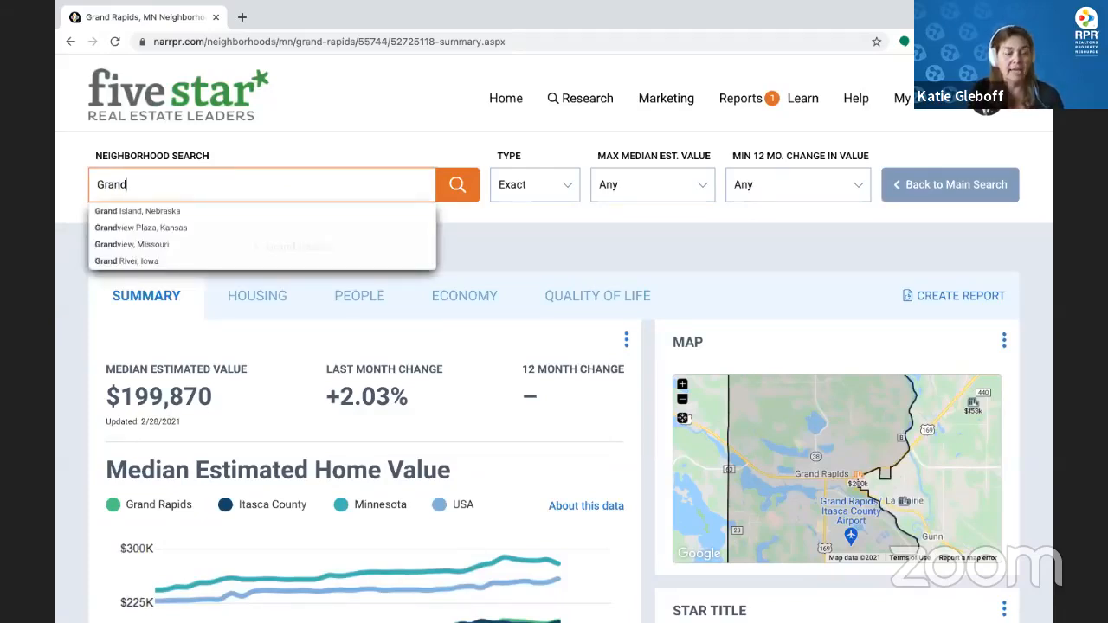
type(" Ra")
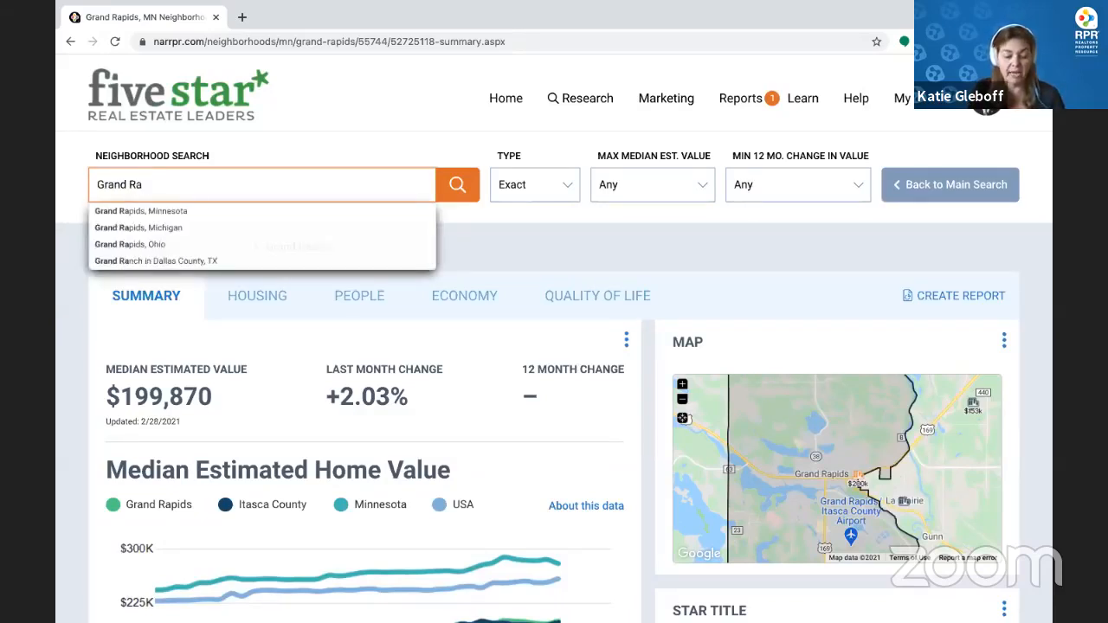
type("pids")
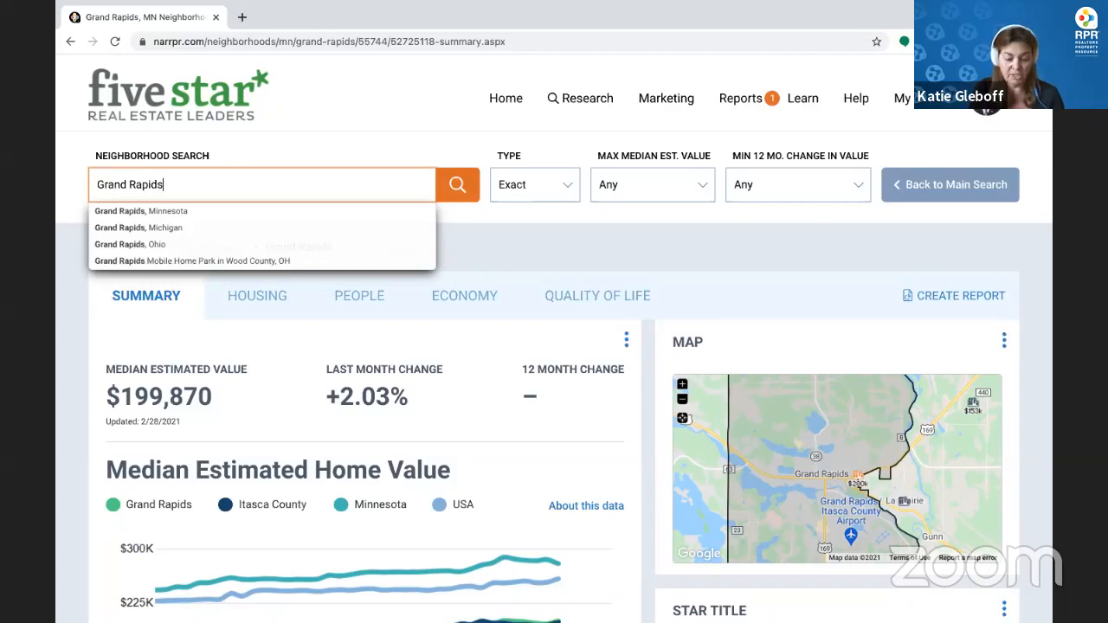
type(", mi")
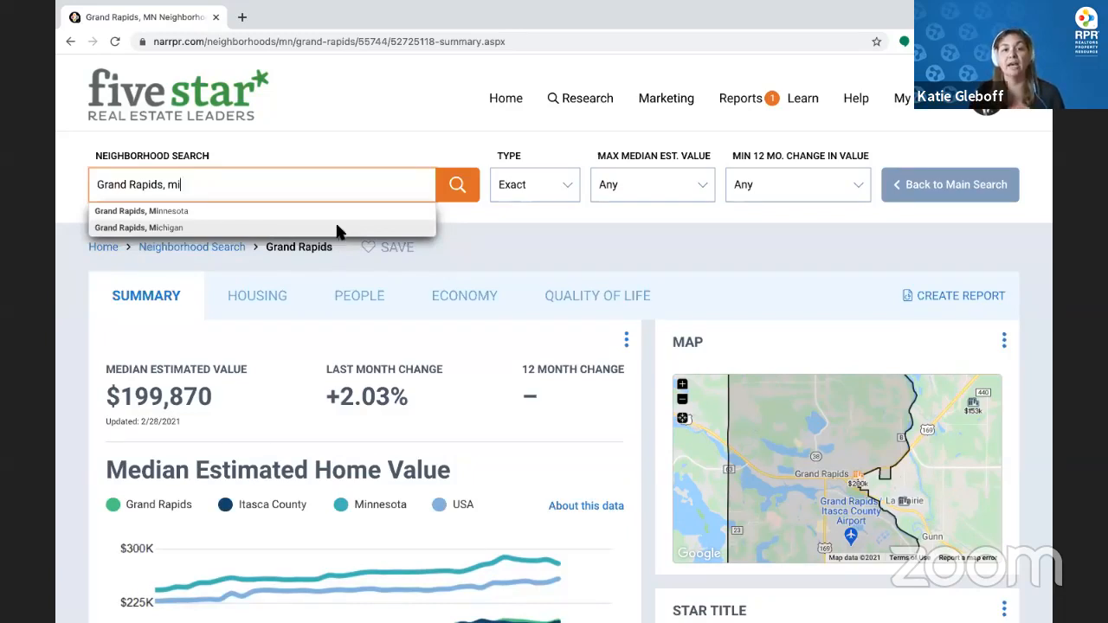
left_click(227, 227)
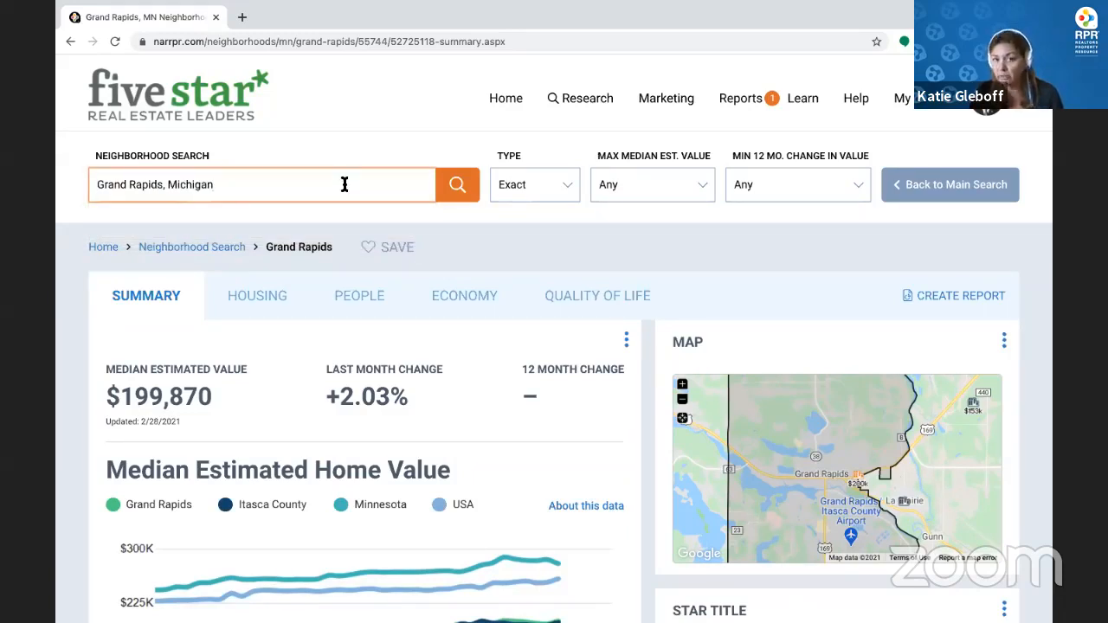
left_click(502, 186)
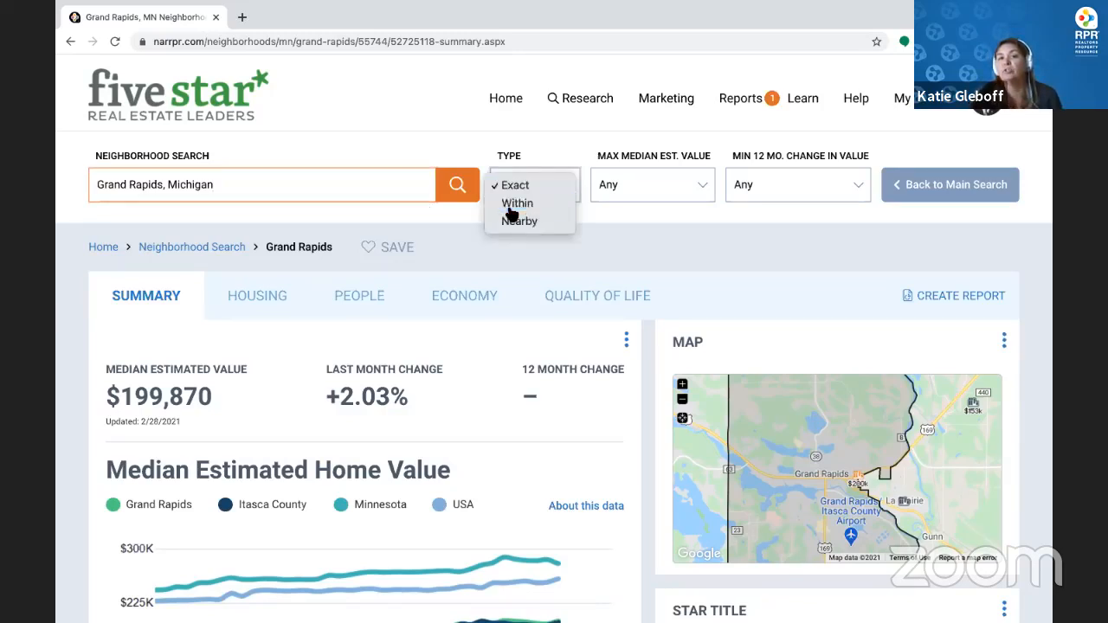
left_click(512, 204)
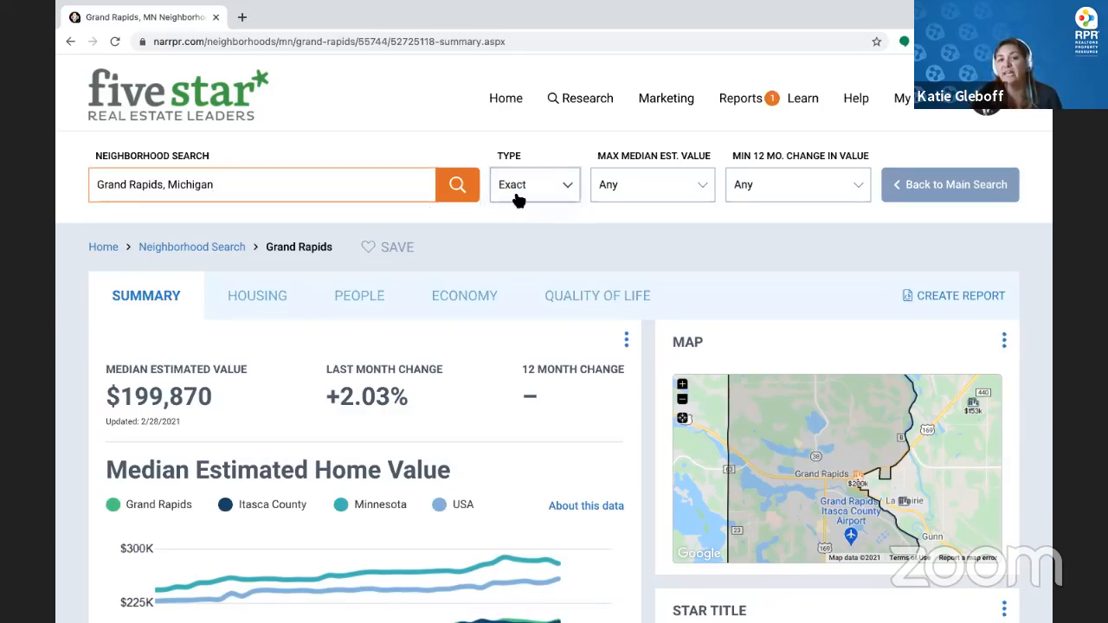
left_click(459, 187)
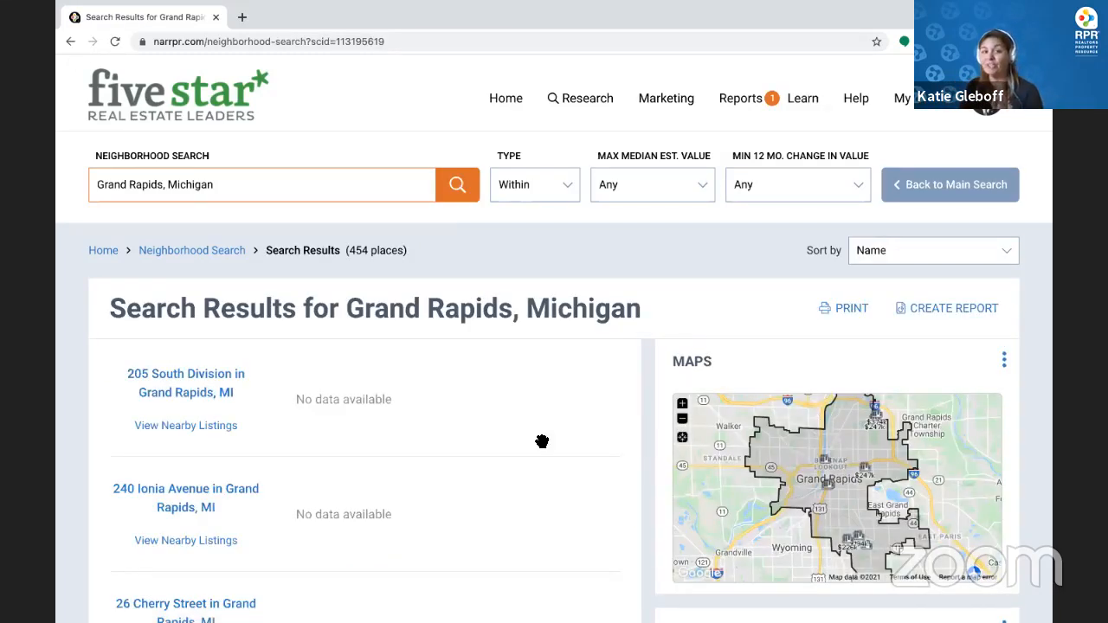
scroll(406, 433, "down", 6)
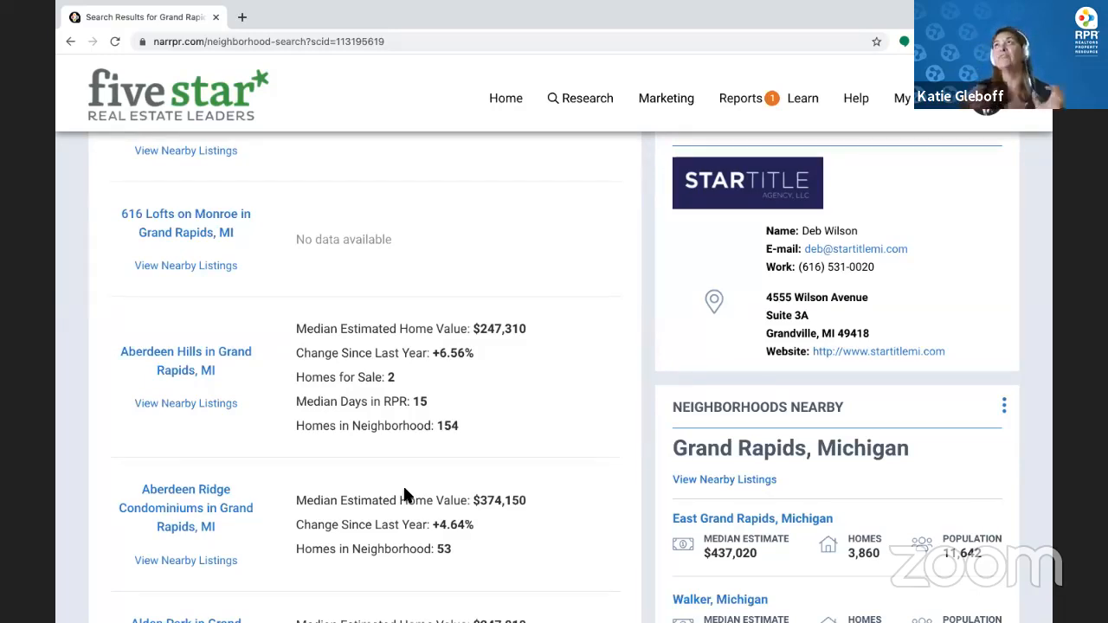
scroll(403, 484, "up", 2)
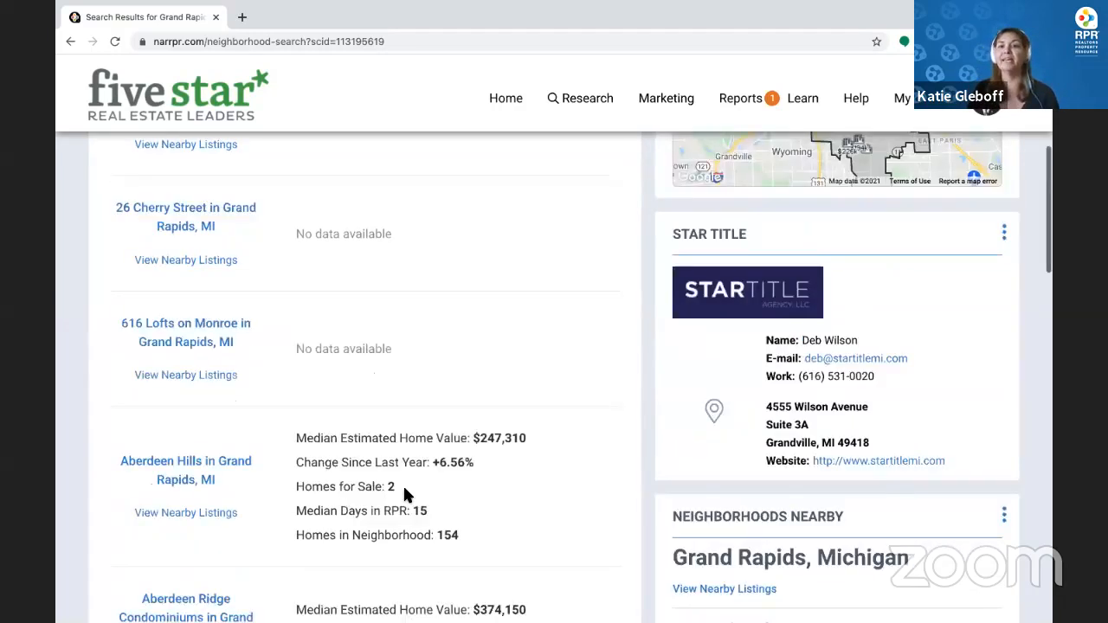
scroll(402, 483, "up", 4)
left_click(681, 182)
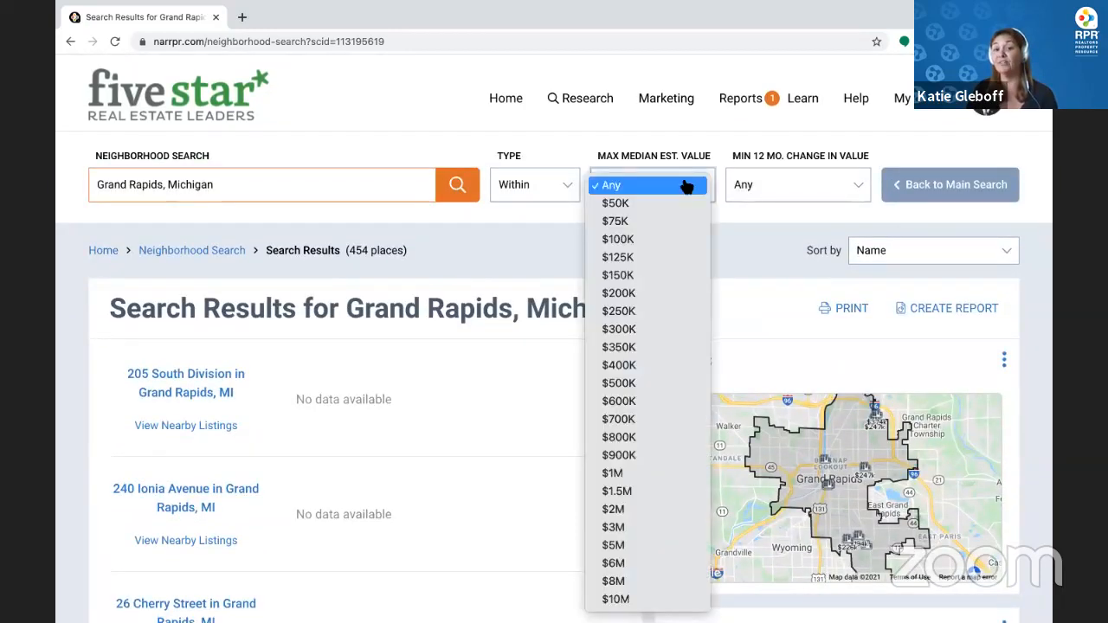
left_click(641, 147)
left_click(857, 185)
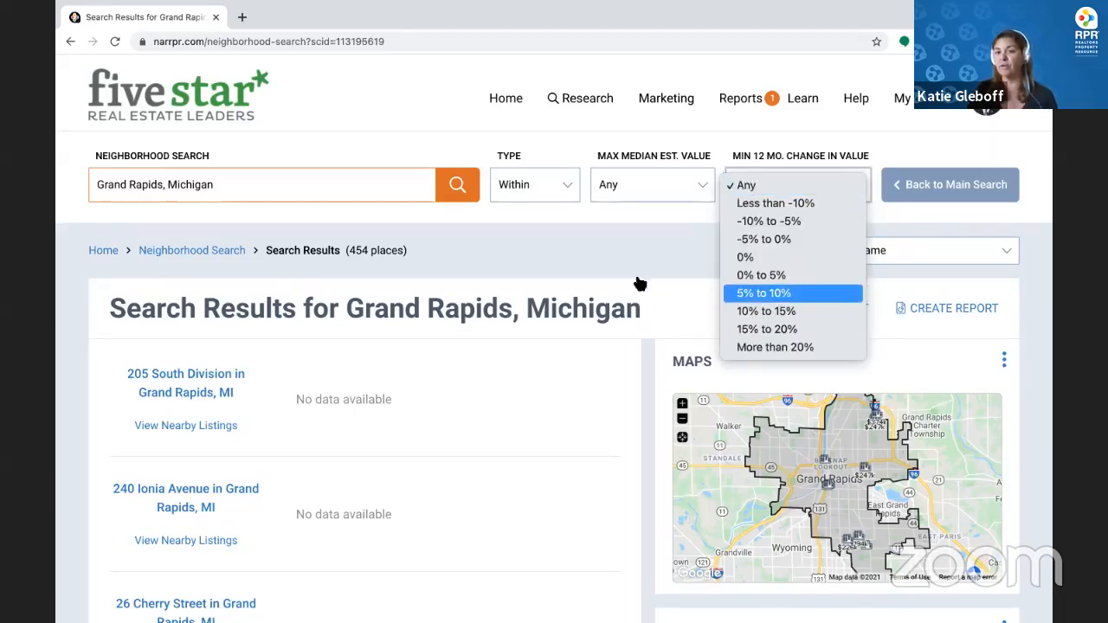
left_click(541, 268)
scroll(524, 273, "down", 5)
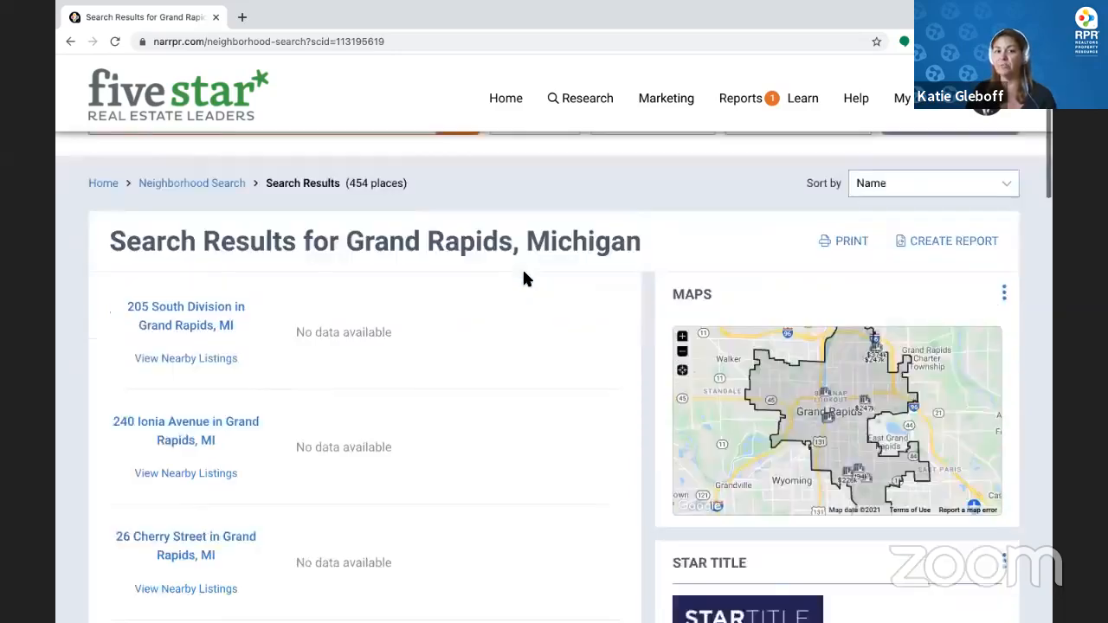
scroll(524, 273, "down", 5)
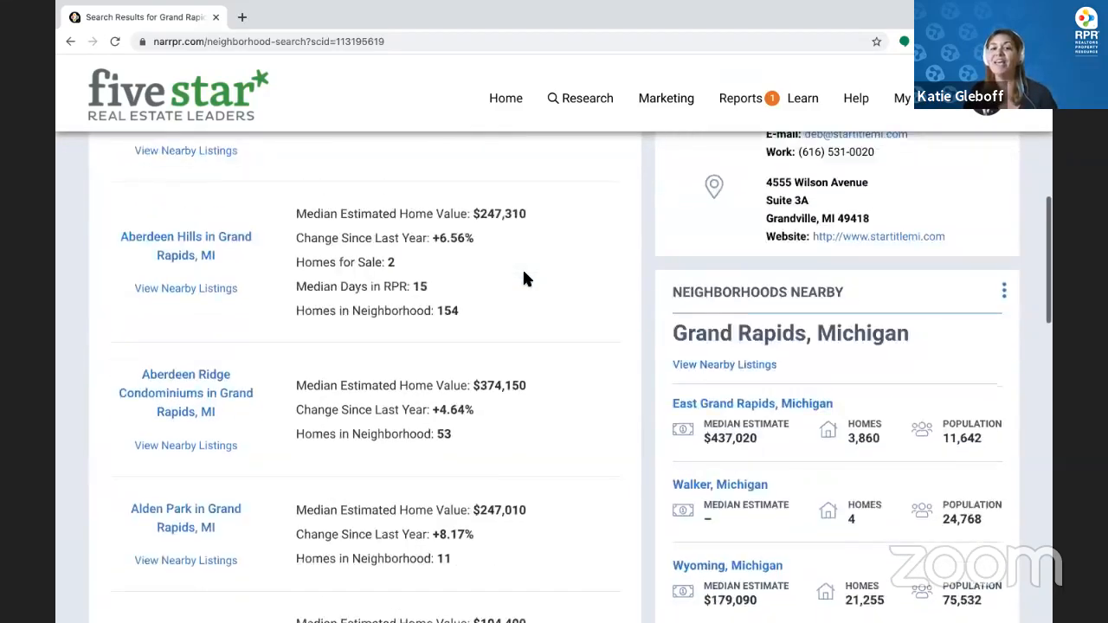
scroll(524, 277, "down", 2)
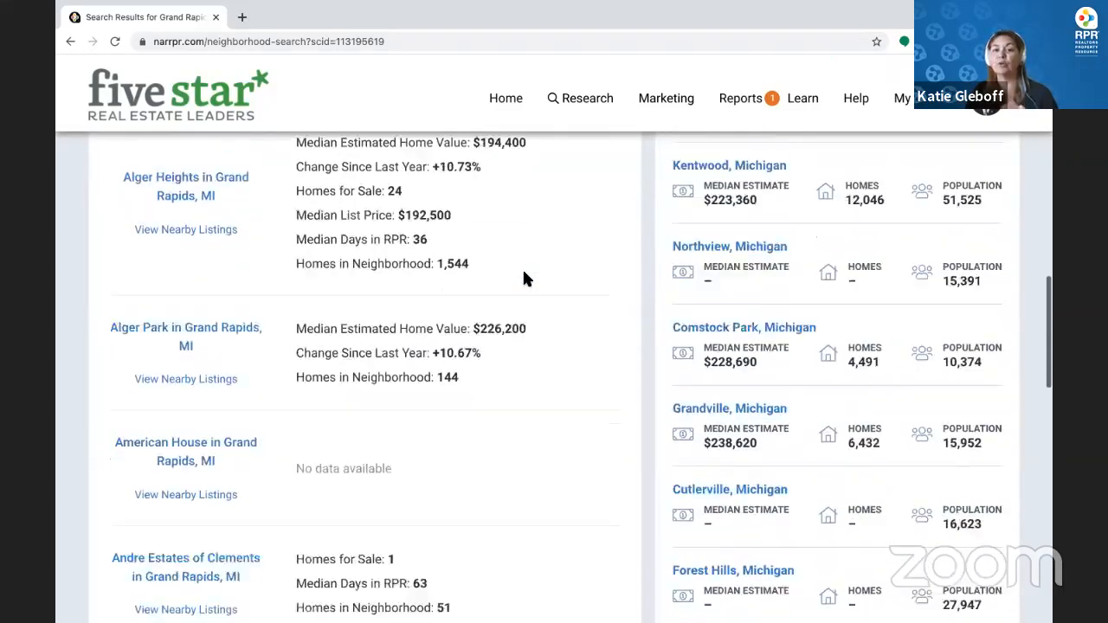
scroll(524, 278, "up", 1)
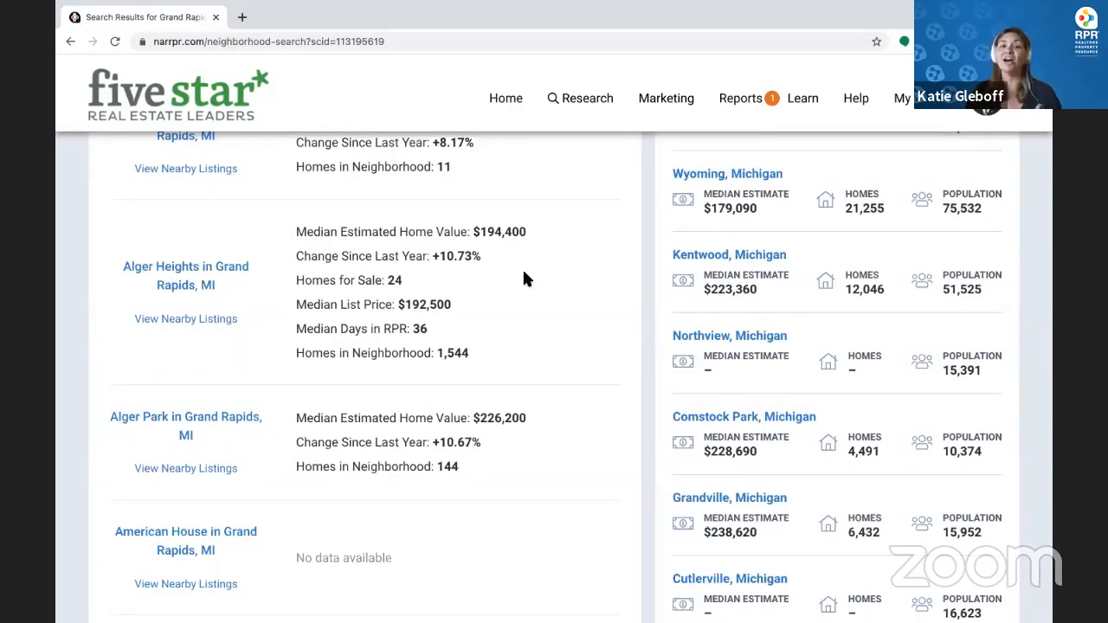
scroll(524, 278, "up", 3)
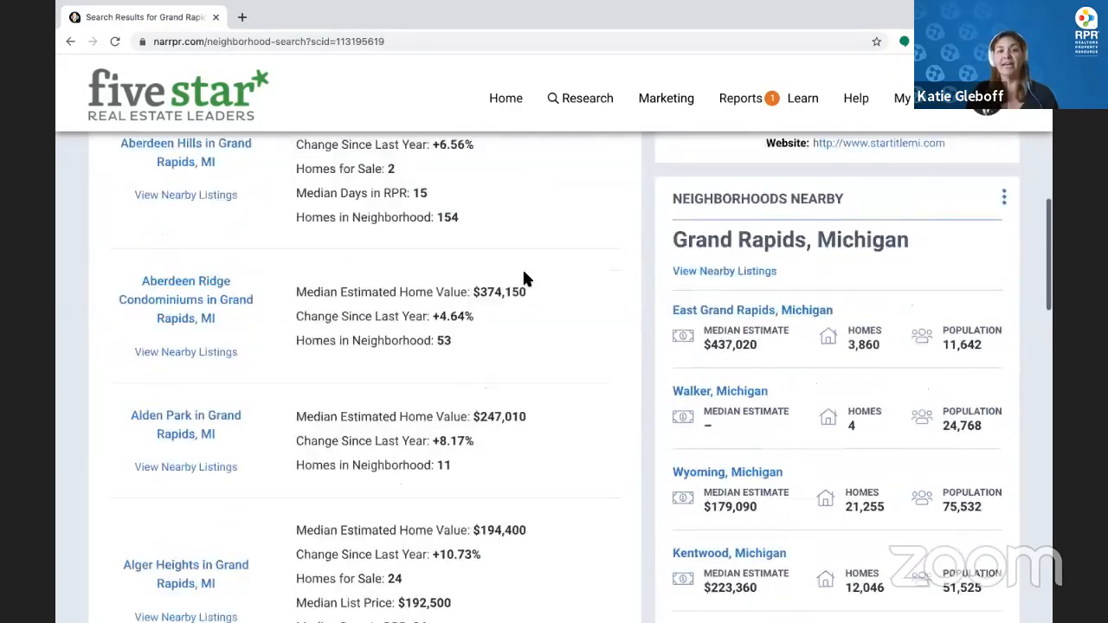
scroll(240, 268, "up", 1)
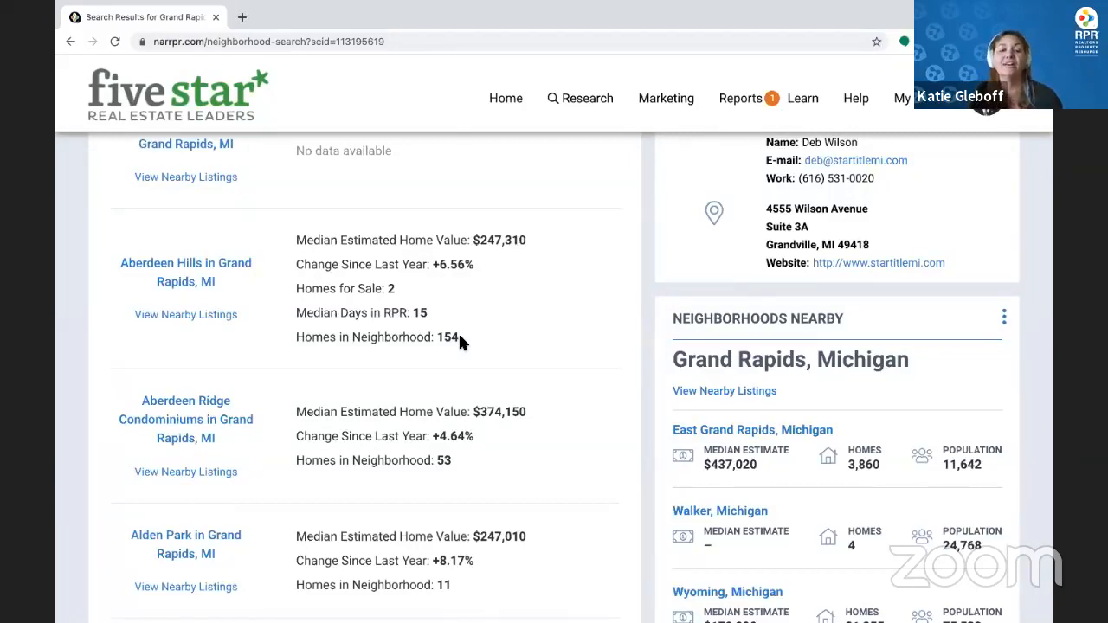
scroll(460, 339, "down", 5)
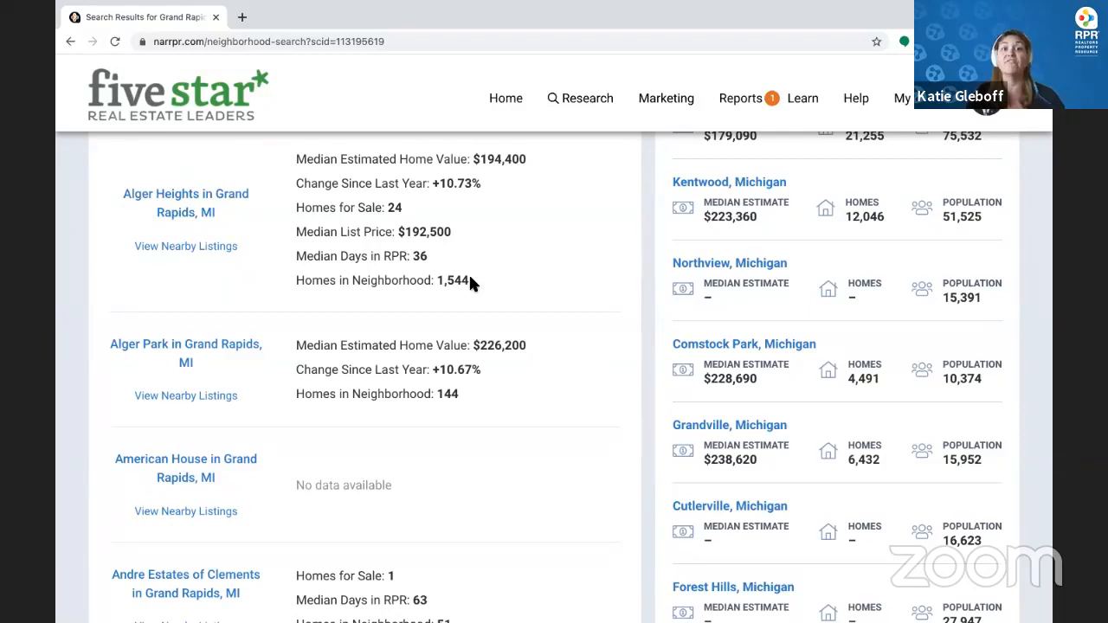
Open the Alger Heights neighborhood page and scroll to its home value chart
left_click(188, 198)
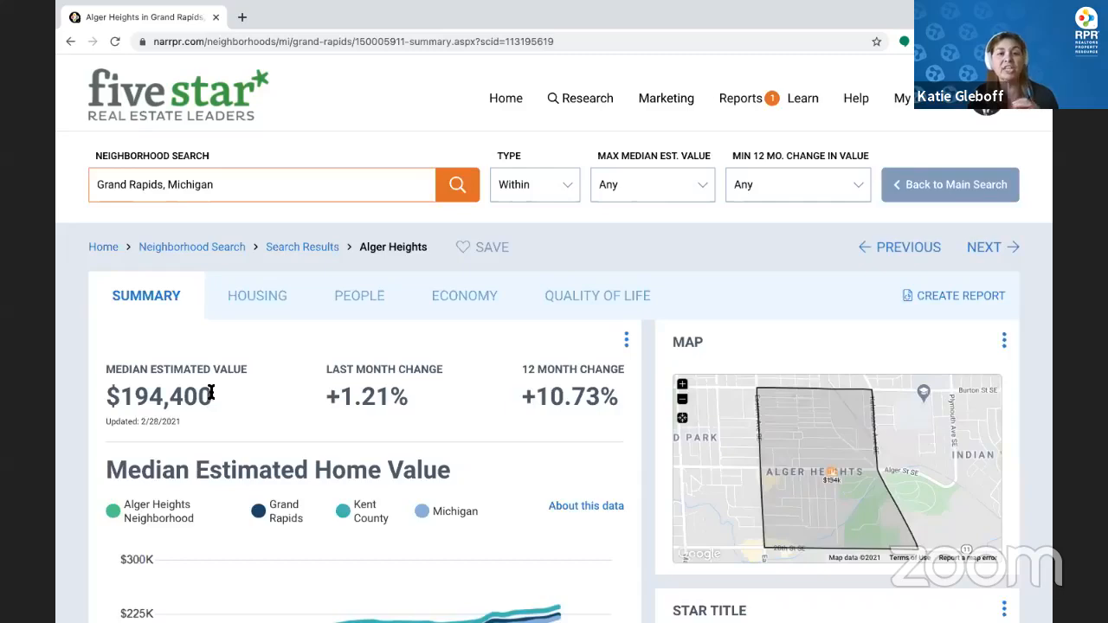
scroll(321, 364, "down", 1)
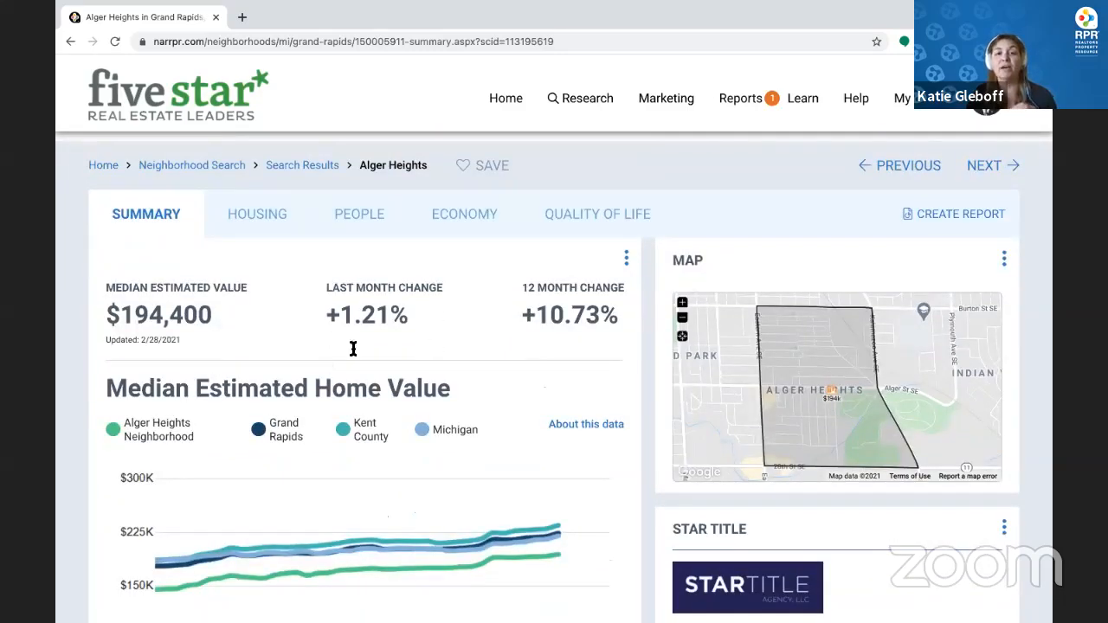
scroll(361, 301, "down", 3)
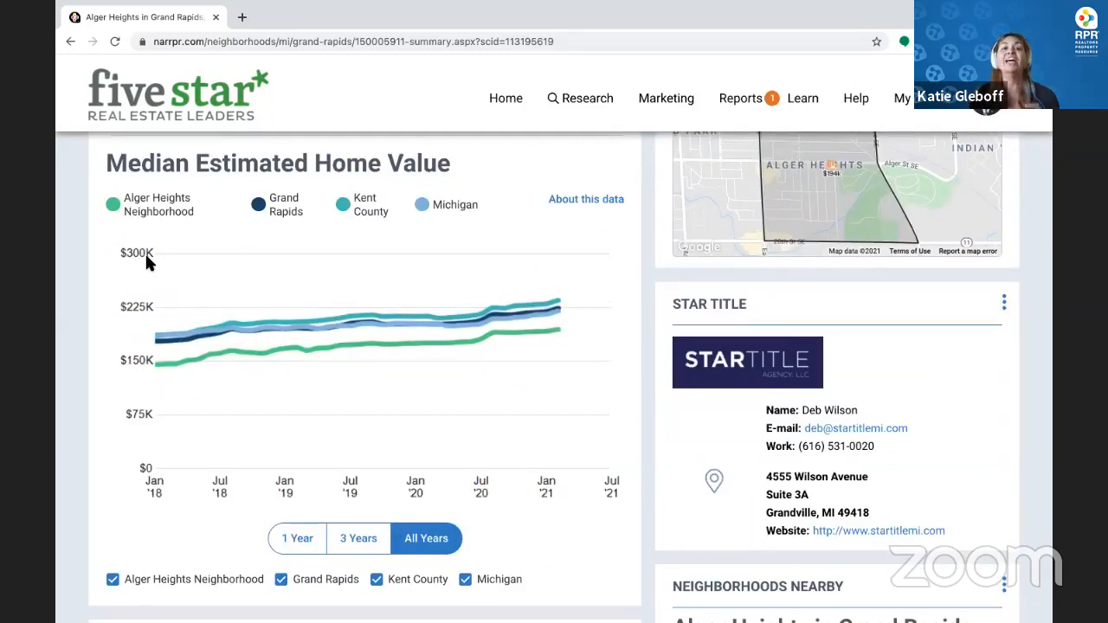
Hide Kent County and Michigan from the home value chart and limit it to 3 years
mouse_move(351, 349)
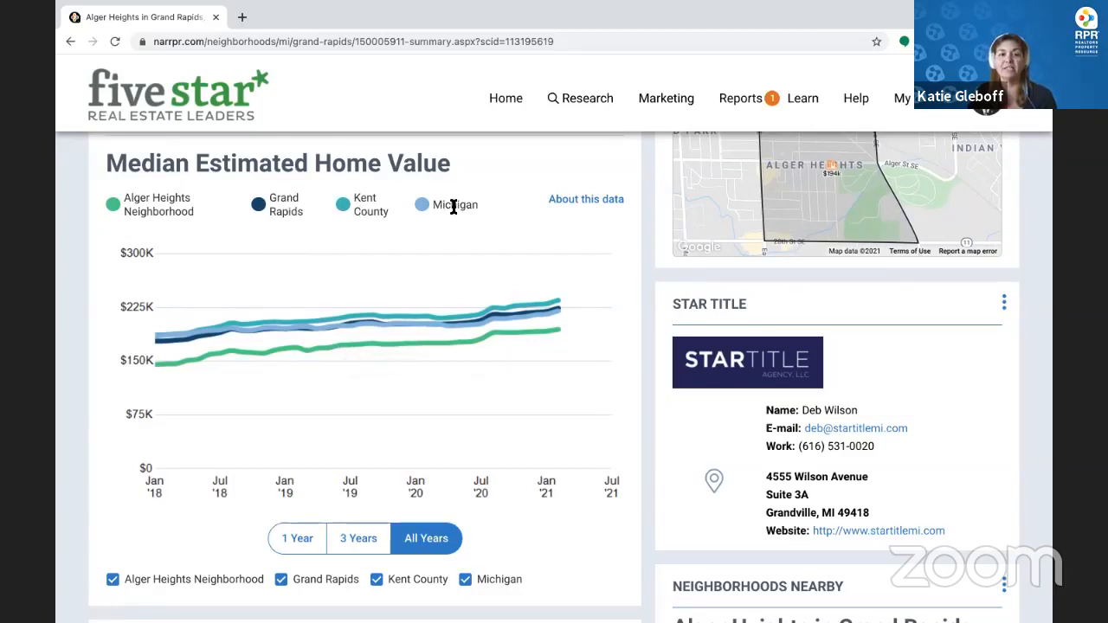
left_click(454, 581)
left_click(468, 579)
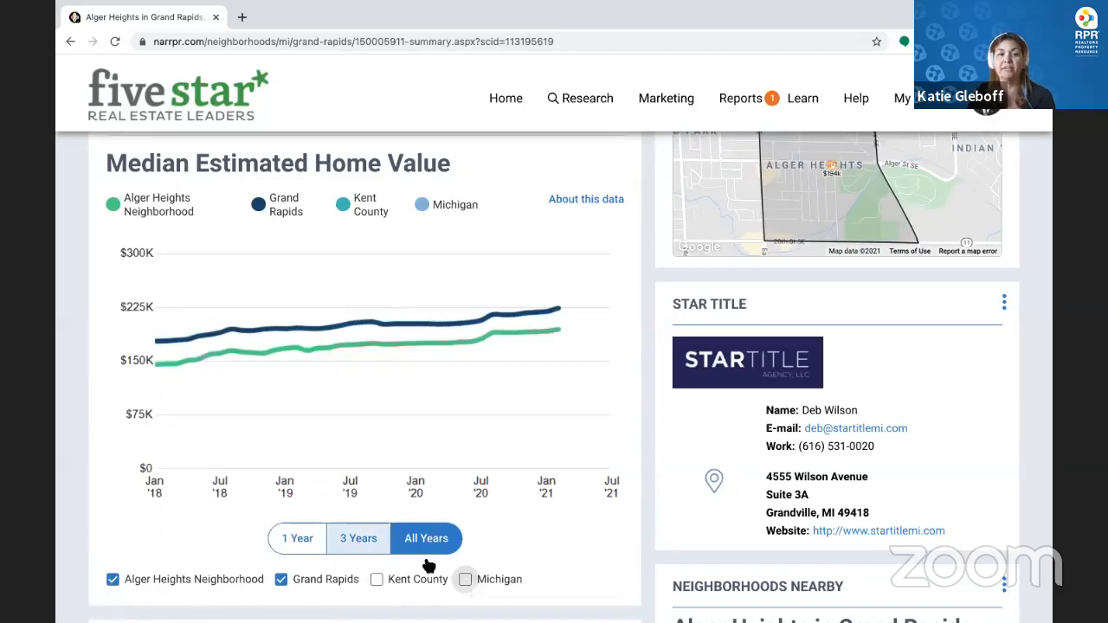
left_click(359, 538)
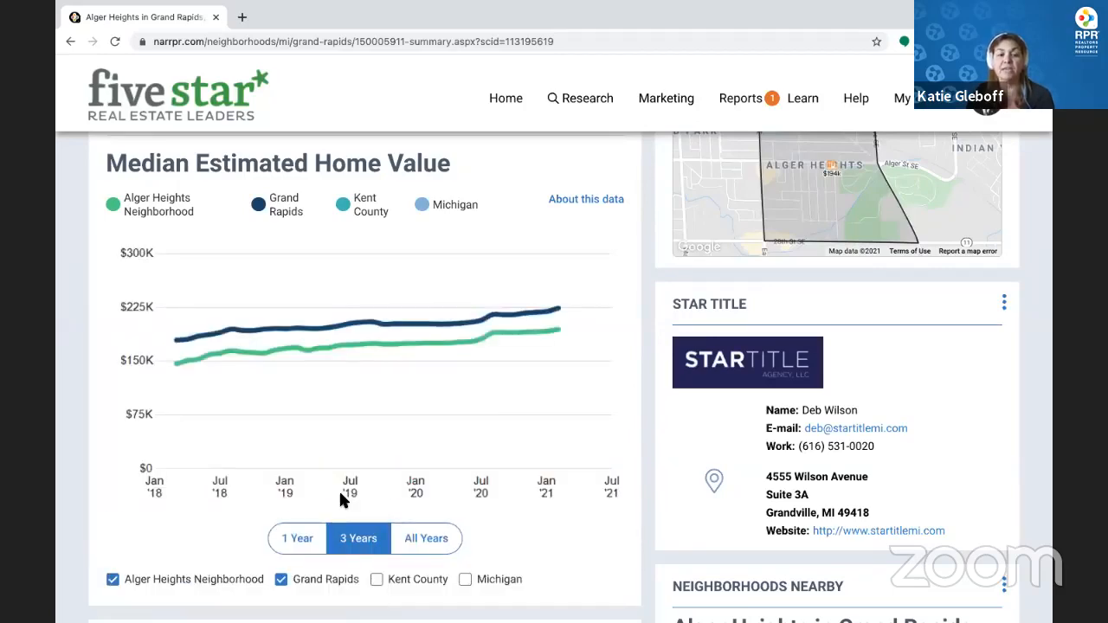
Toggle the Listings line off and back on in the sales volume chart
scroll(340, 500, "down", 5)
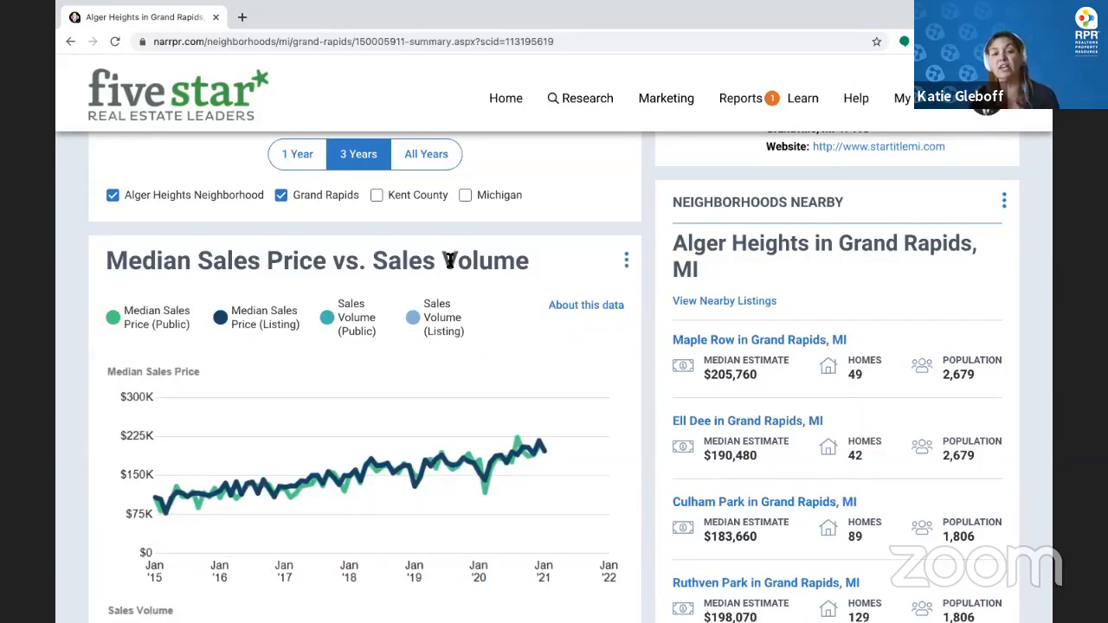
scroll(355, 382, "down", 4)
scroll(260, 467, "down", 1)
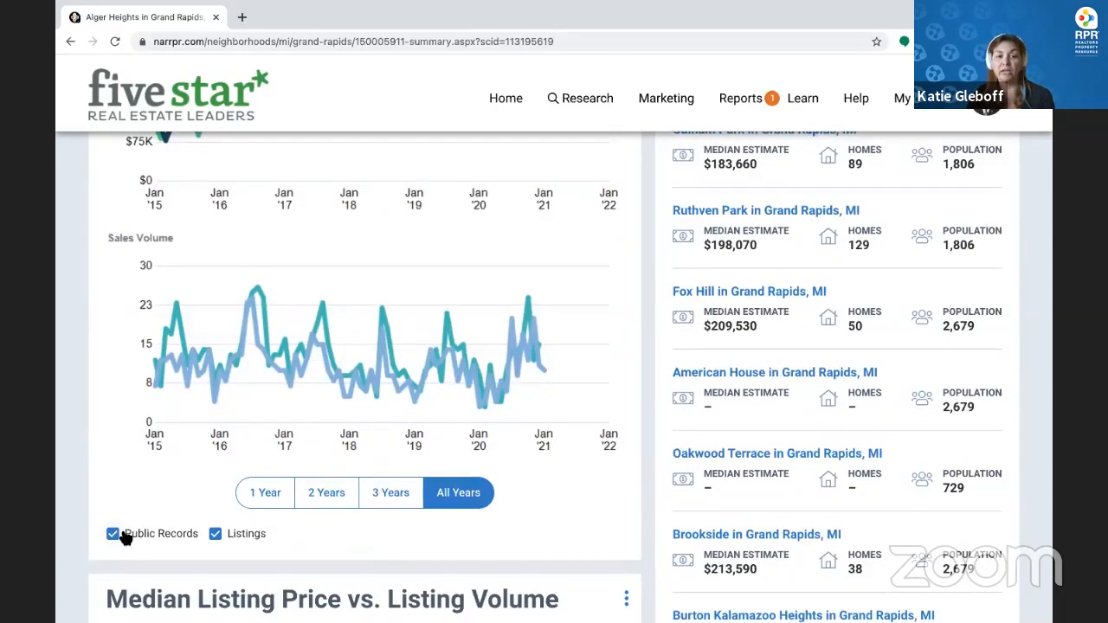
left_click(216, 534)
left_click(216, 534)
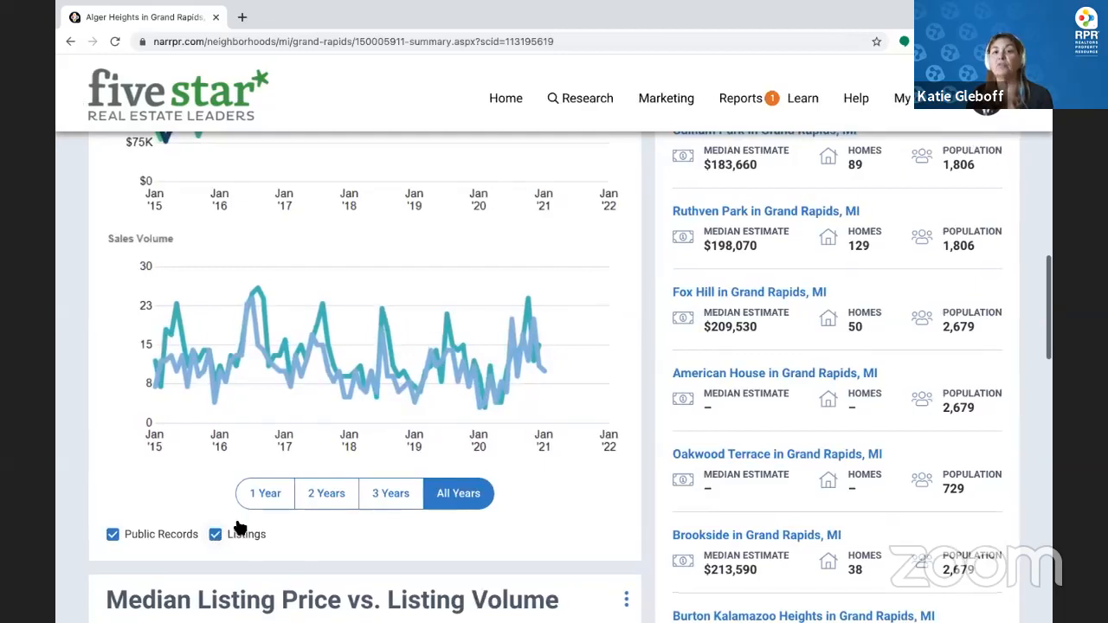
scroll(254, 491, "up", 1)
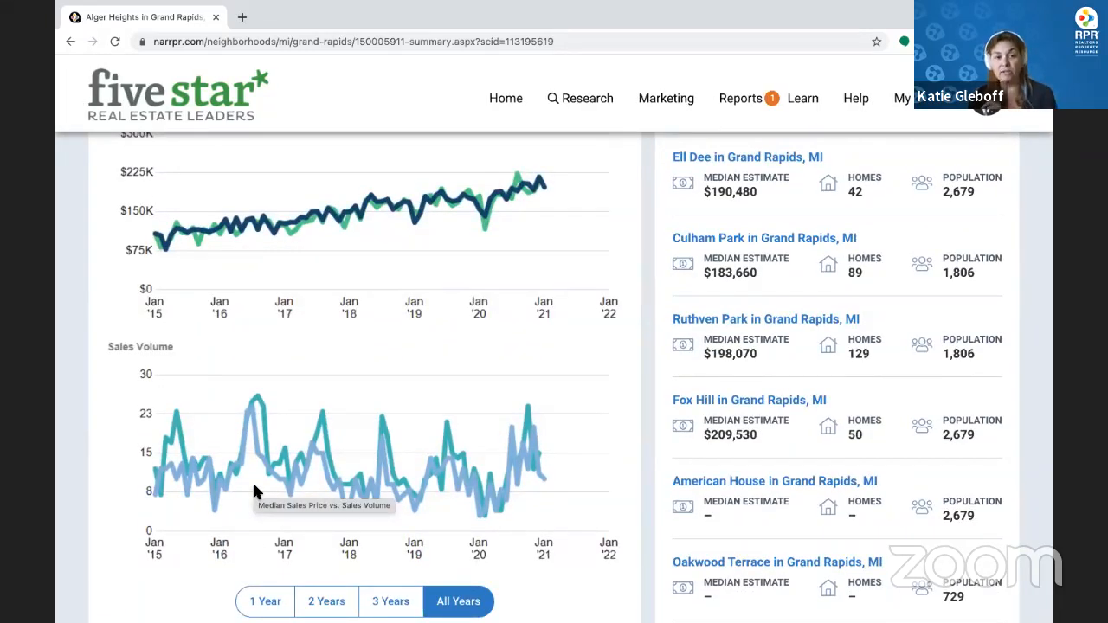
scroll(253, 491, "down", 5)
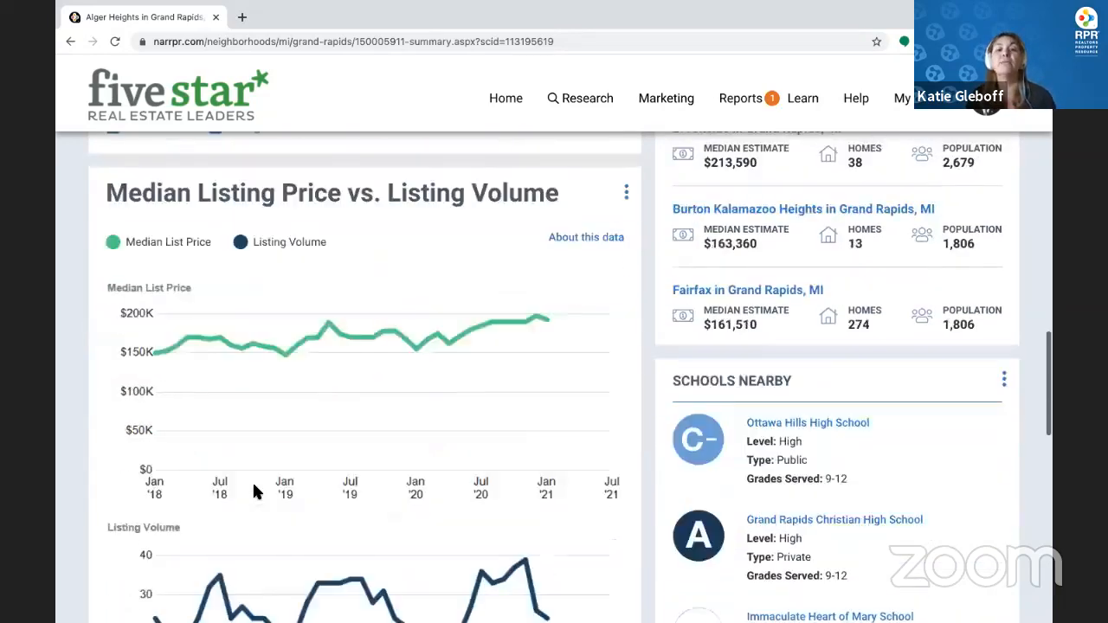
scroll(254, 491, "down", 2)
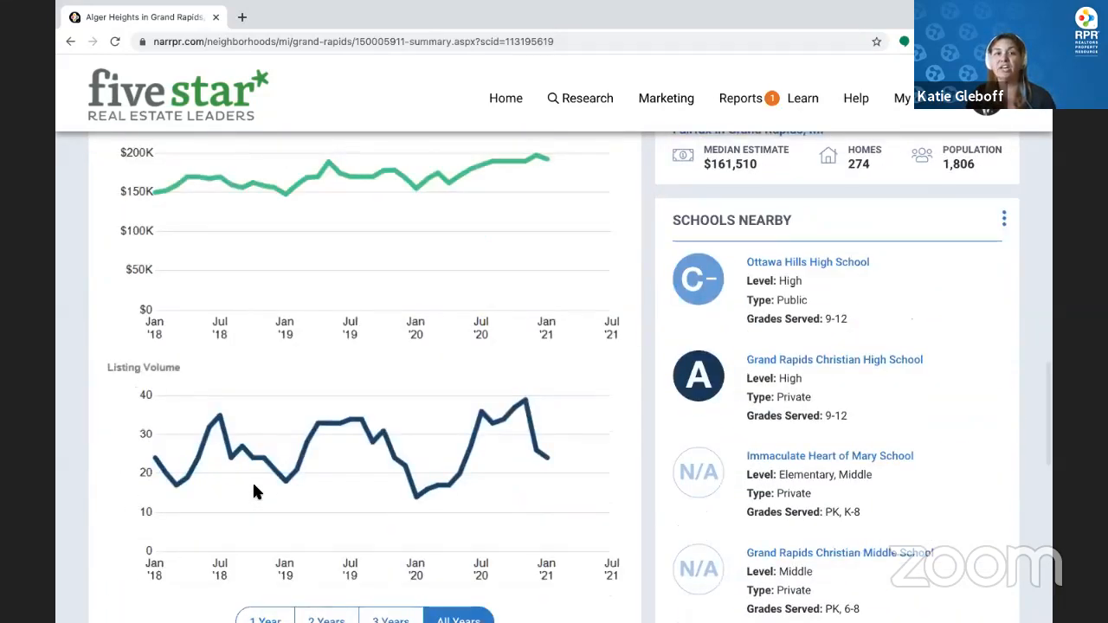
scroll(254, 491, "up", 5)
scroll(253, 491, "up", 15)
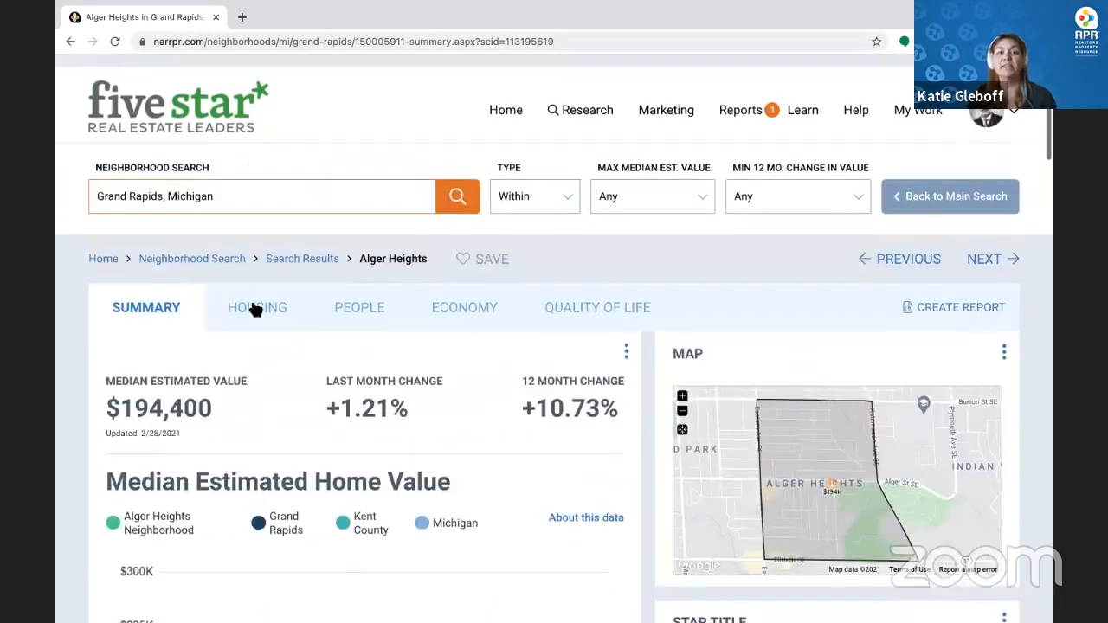
Review Alger Heights housing stats ($194K median value, 77-year median home age), then open People
left_click(257, 303)
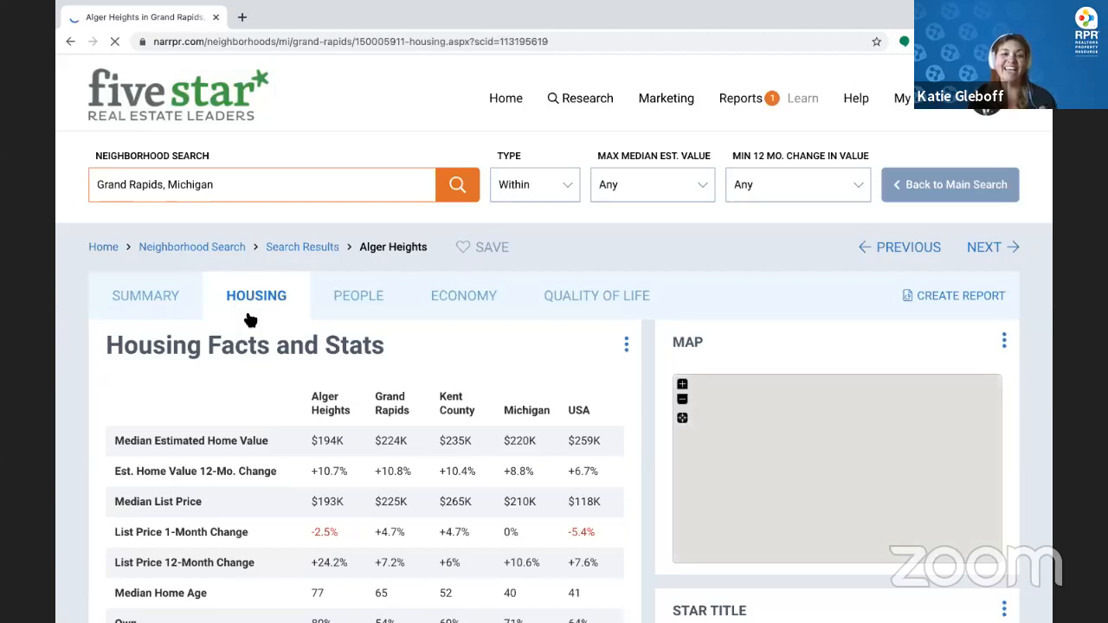
scroll(311, 519, "down", 1)
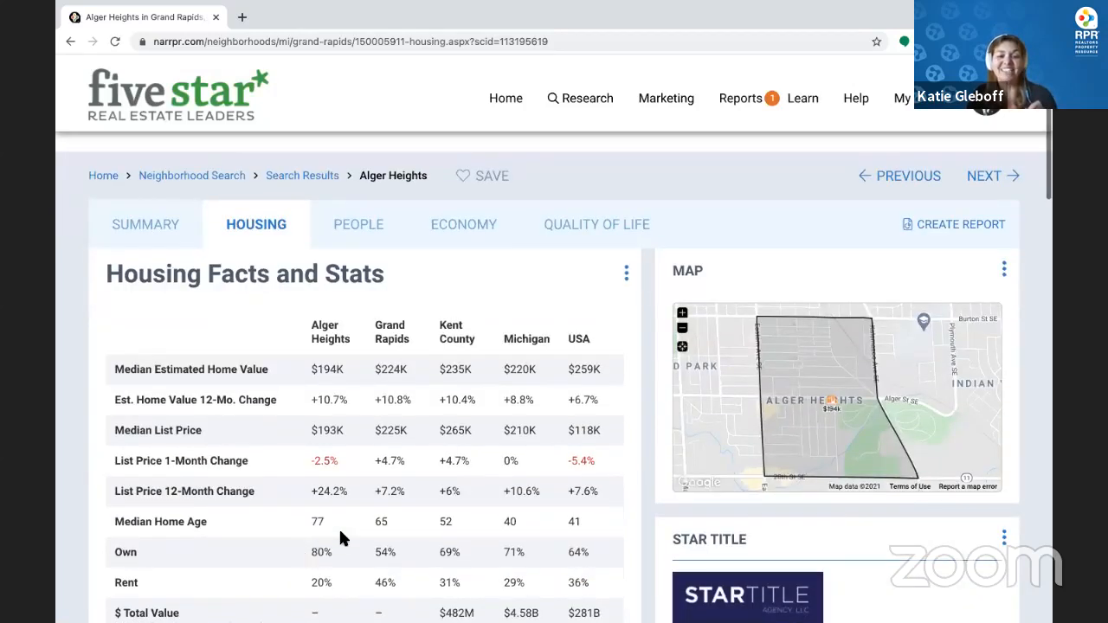
scroll(288, 535, "down", 1)
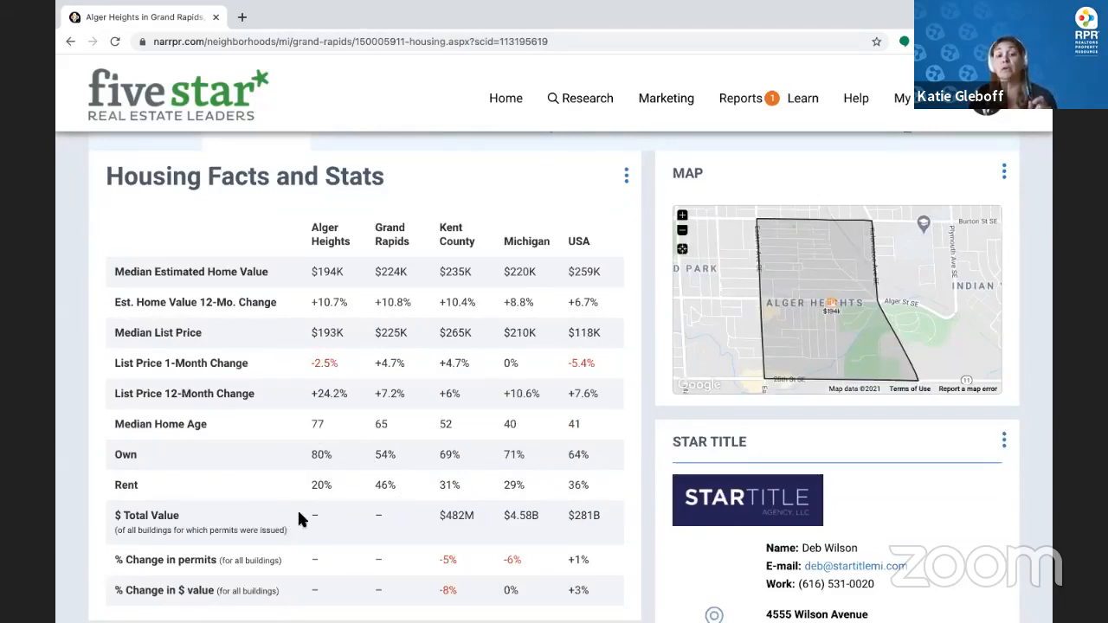
scroll(320, 504, "down", 5)
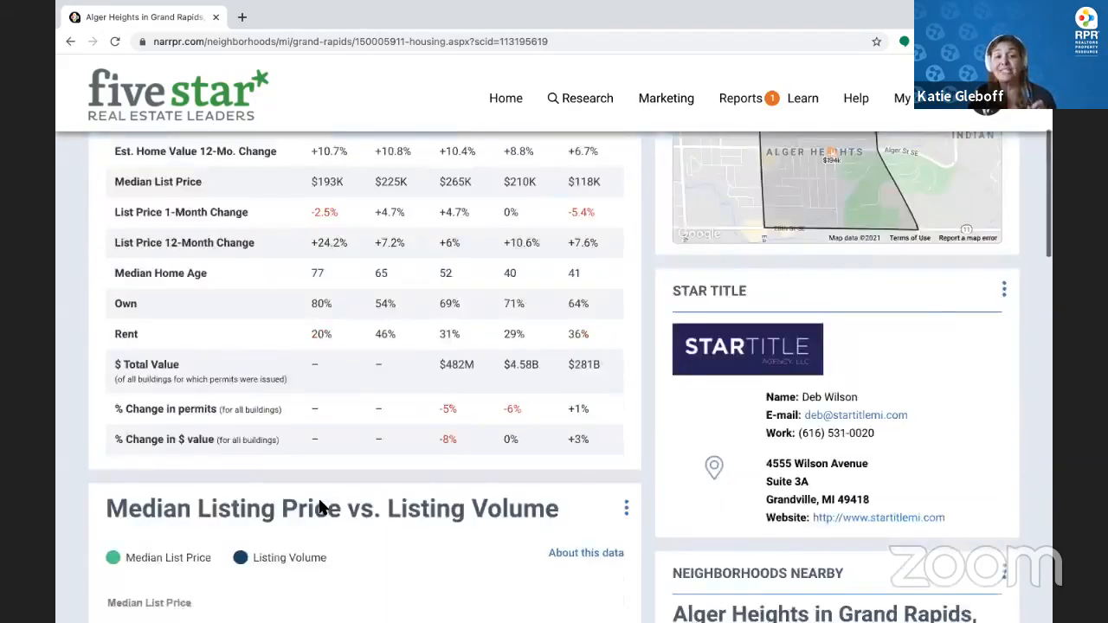
scroll(318, 507, "down", 4)
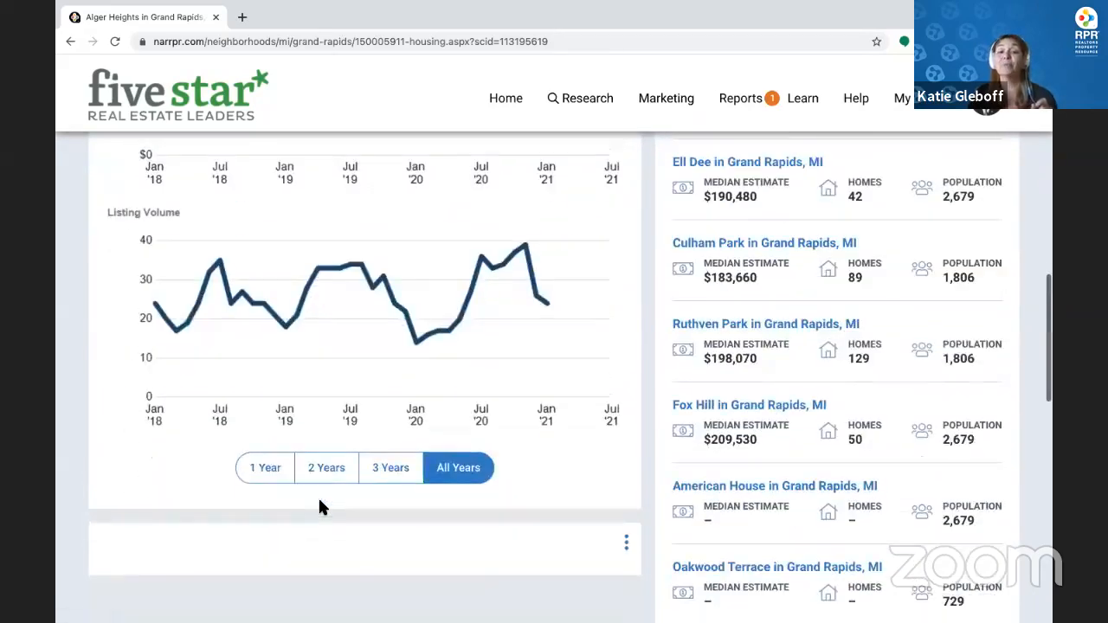
scroll(319, 506, "up", 1)
scroll(319, 507, "up", 9)
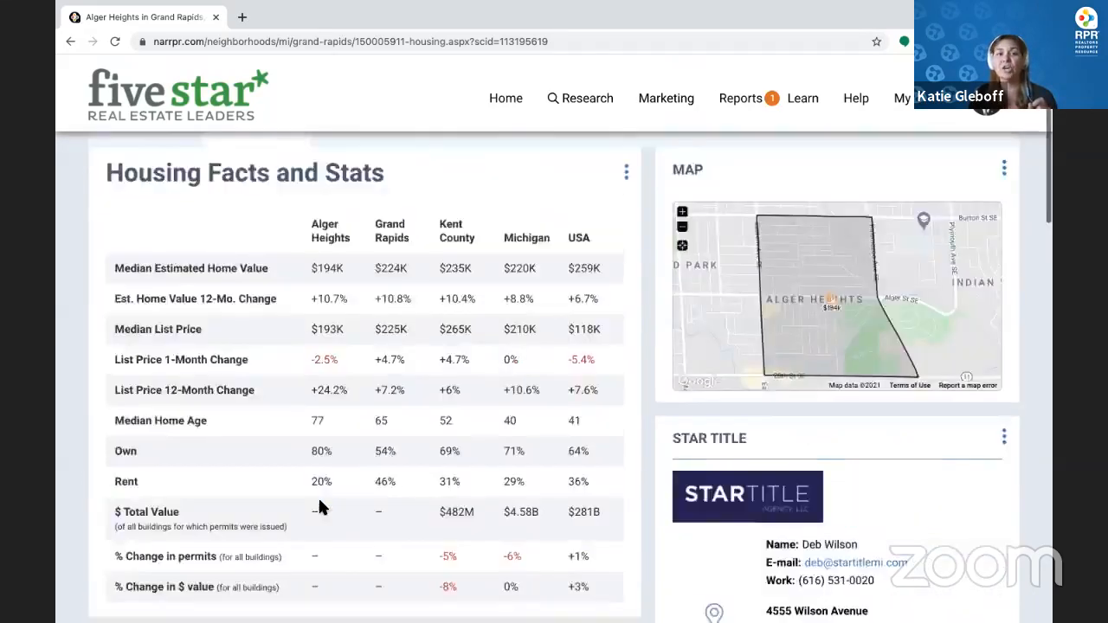
left_click(379, 316)
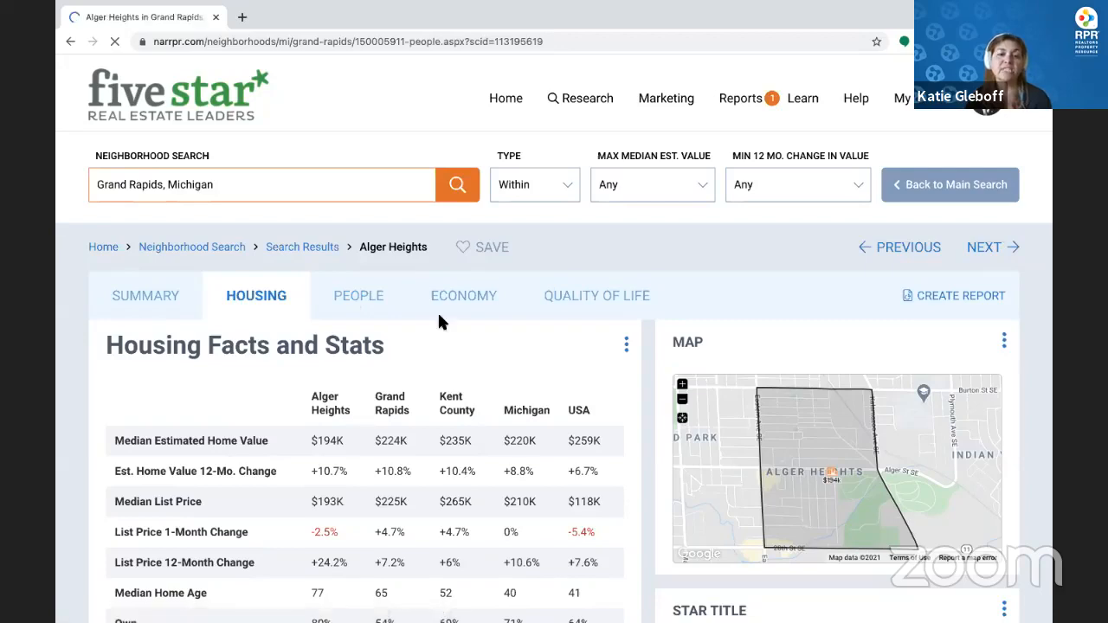
Scroll through the Alger Heights people statistics, then open the Quality of Life tab
scroll(269, 415, "down", 2)
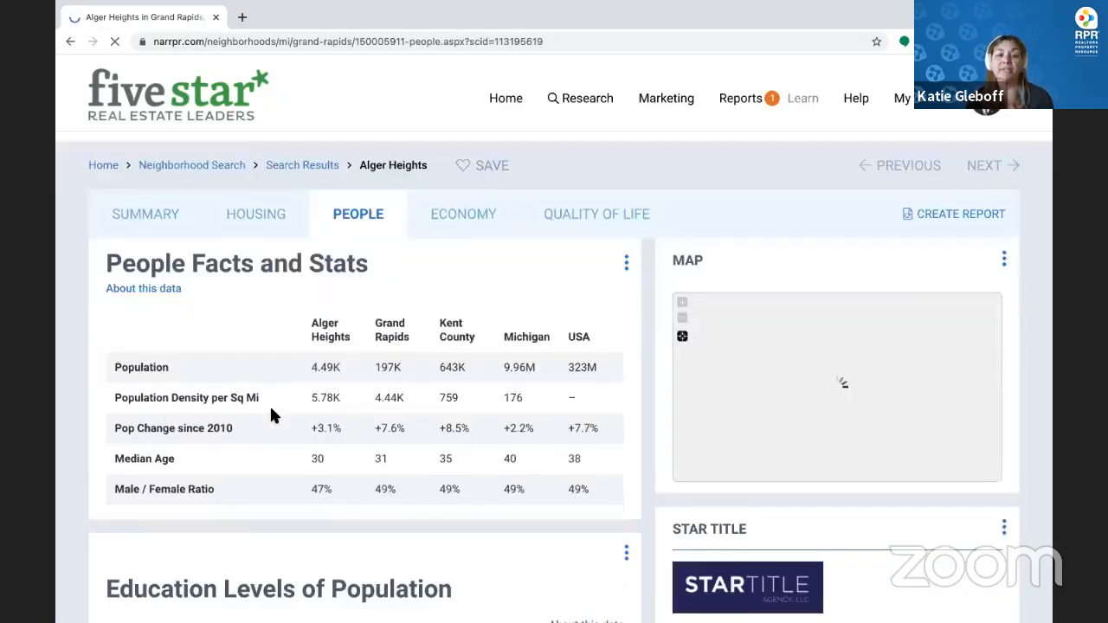
scroll(270, 415, "down", 5)
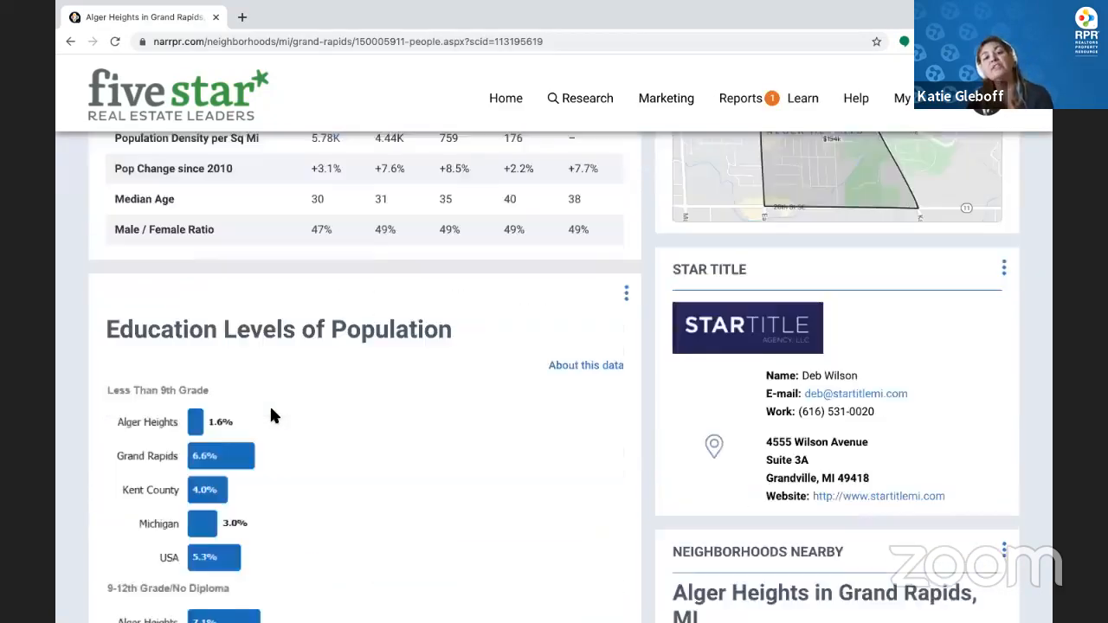
scroll(270, 414, "down", 4)
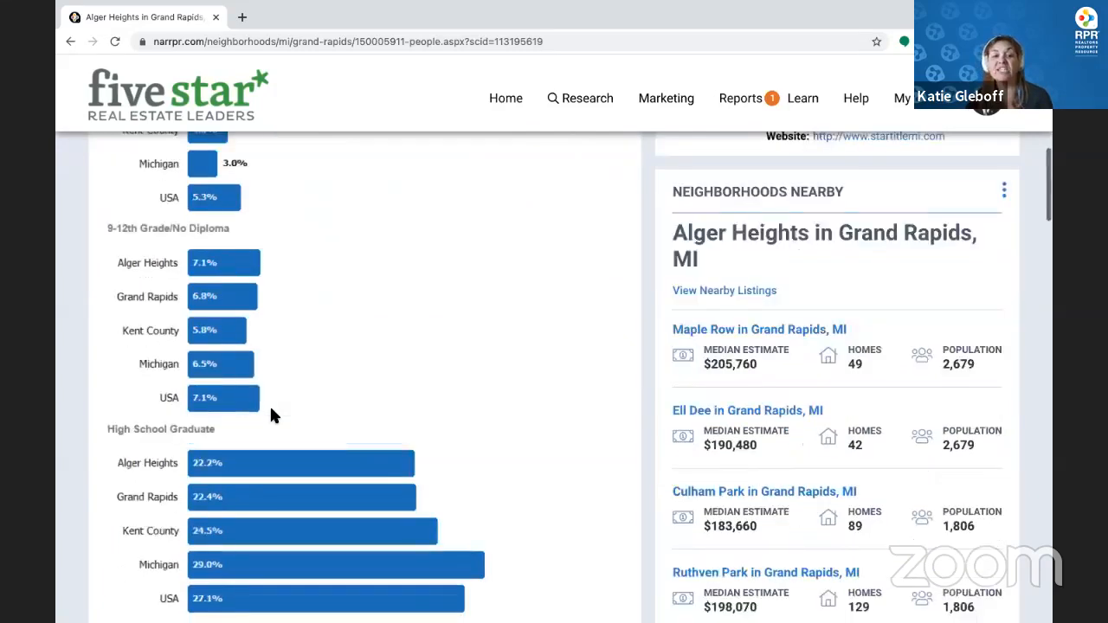
scroll(271, 415, "down", 10)
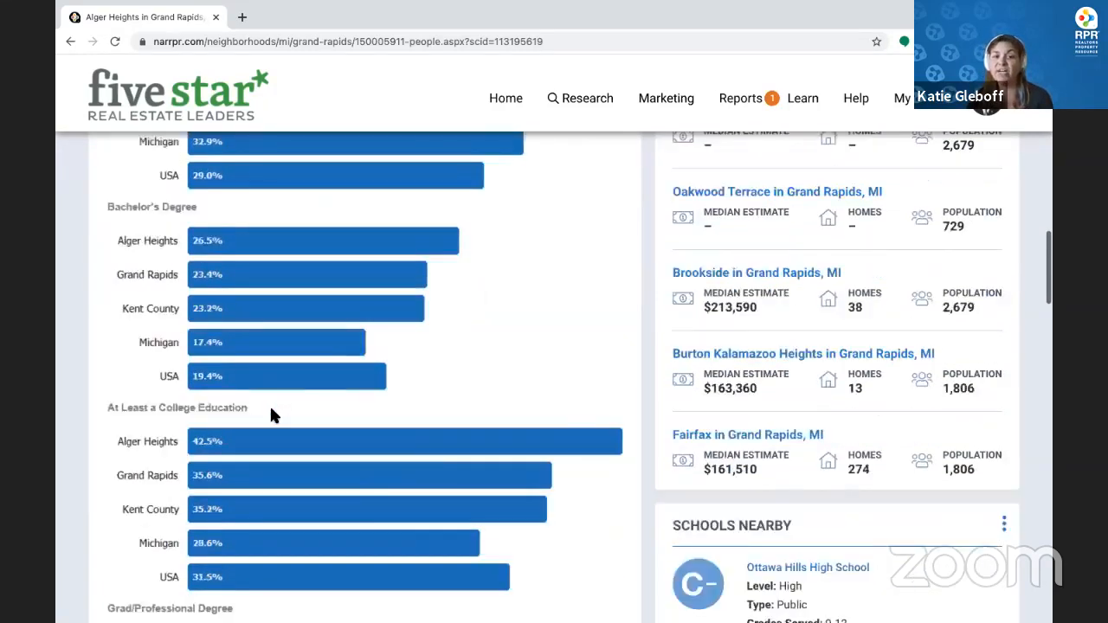
scroll(271, 415, "down", 3)
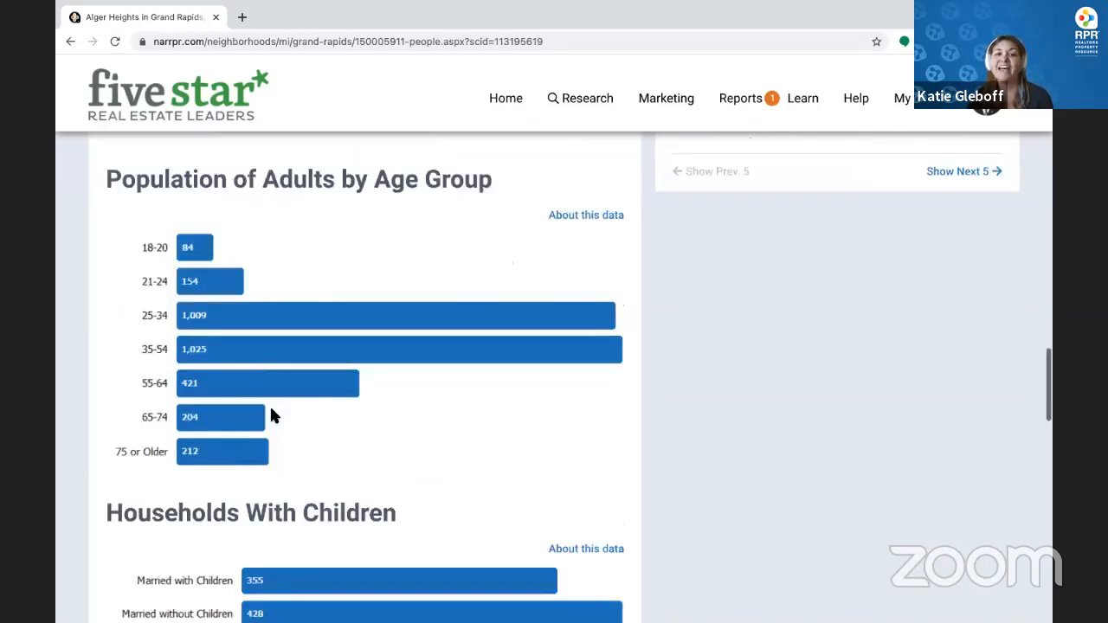
scroll(271, 416, "down", 2)
scroll(271, 415, "down", 3)
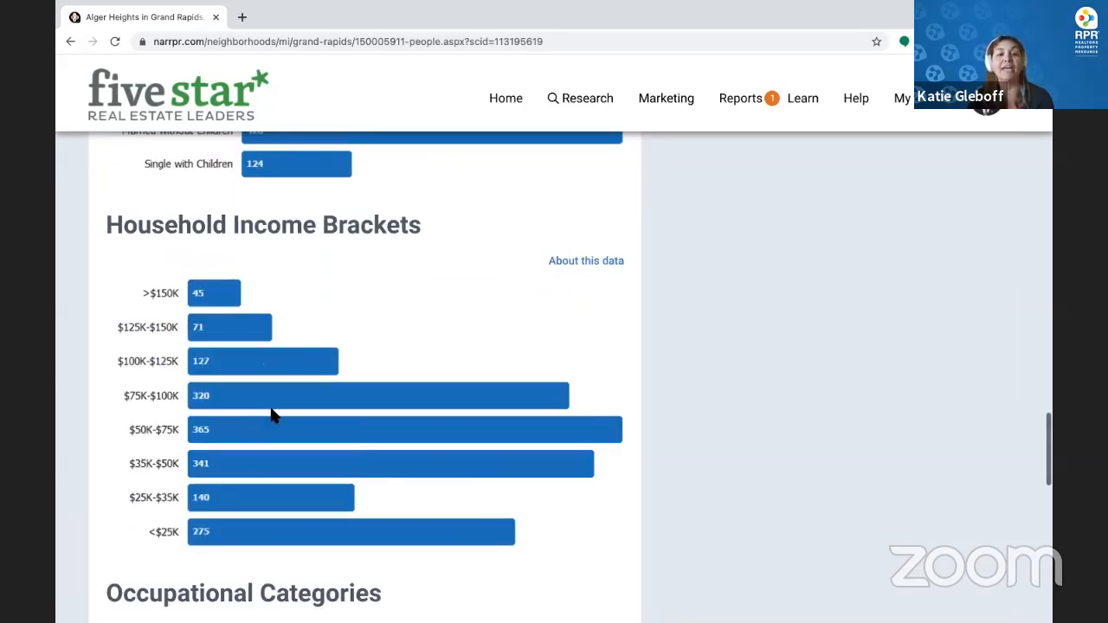
scroll(271, 415, "down", 10)
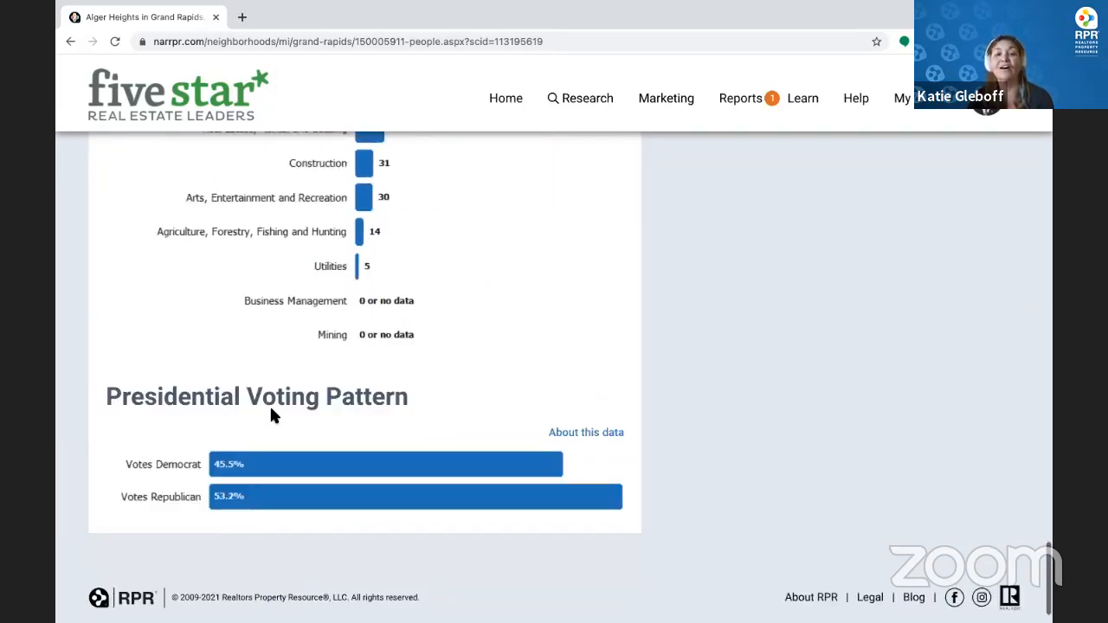
scroll(271, 415, "up", 15)
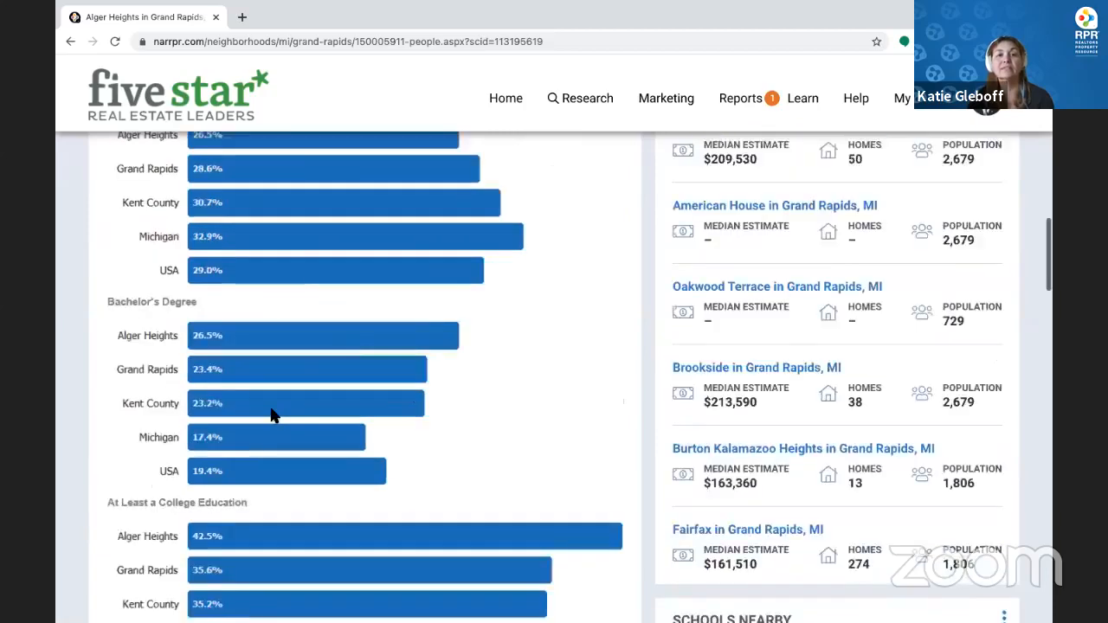
scroll(271, 415, "up", 10)
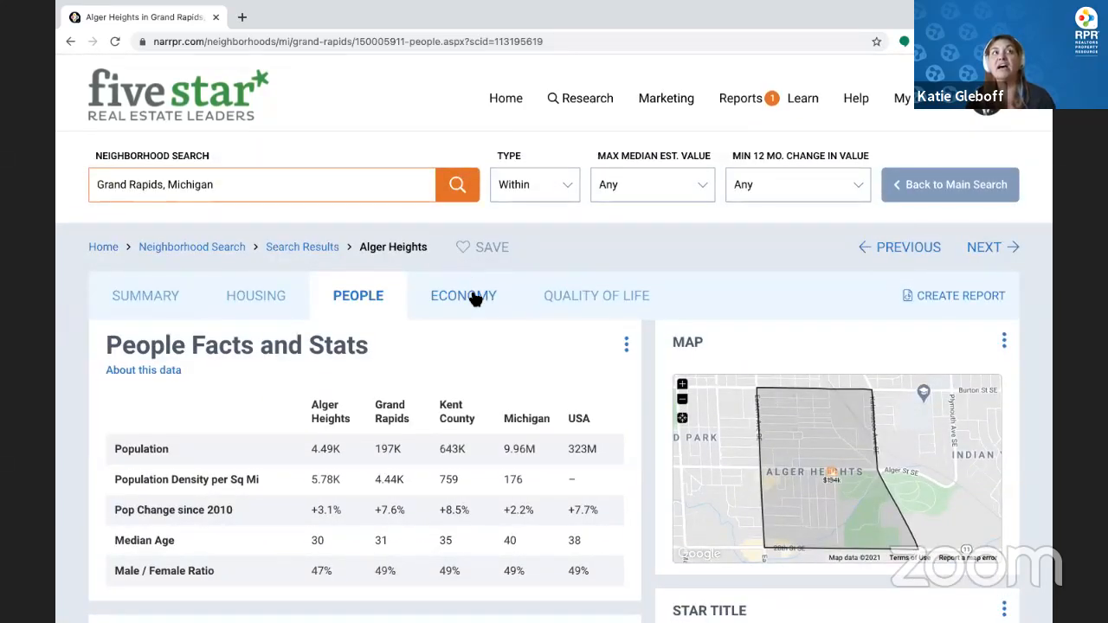
left_click(548, 298)
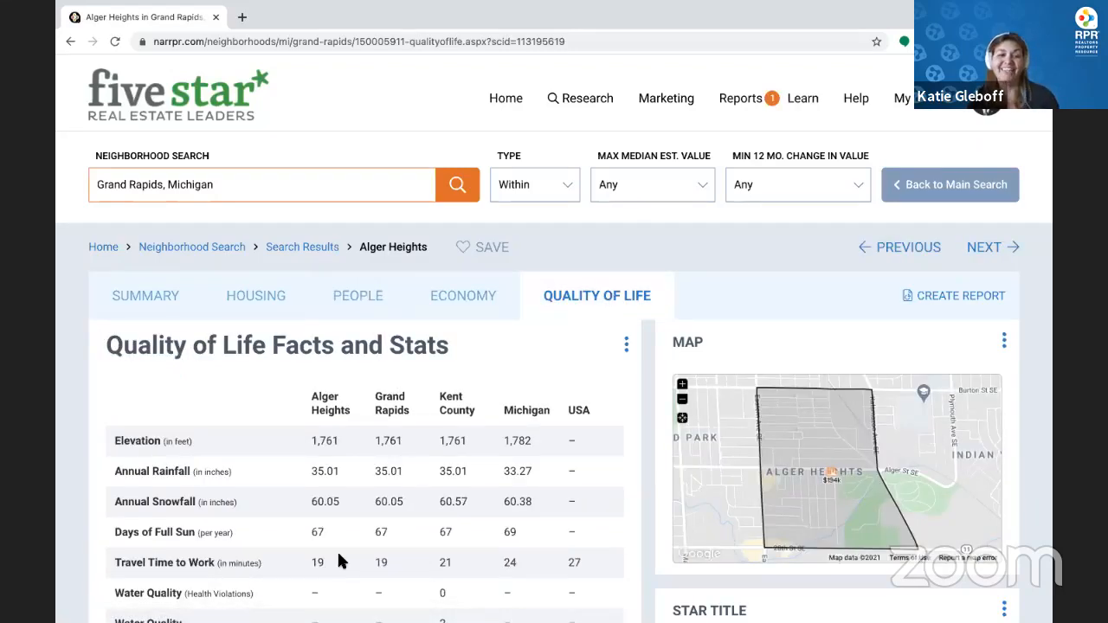
Scroll through Alger Heights quality-of-life charts and schools, noting the 19-minute commute, then return to top
scroll(338, 558, "down", 3)
scroll(338, 556, "down", 3)
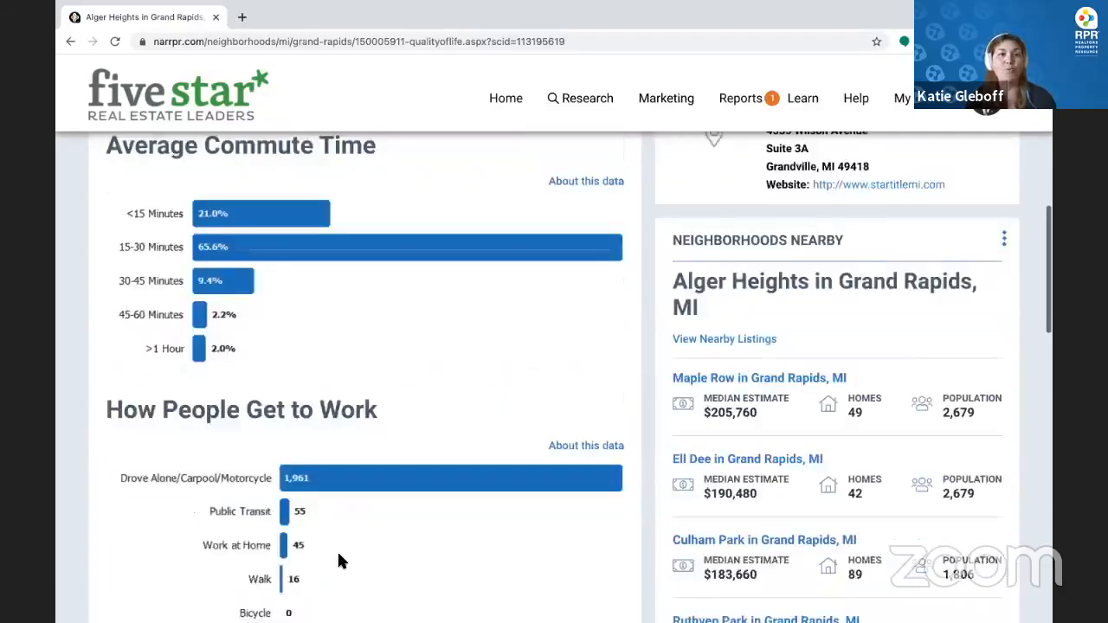
scroll(338, 556, "up", 3)
scroll(337, 561, "down", 6)
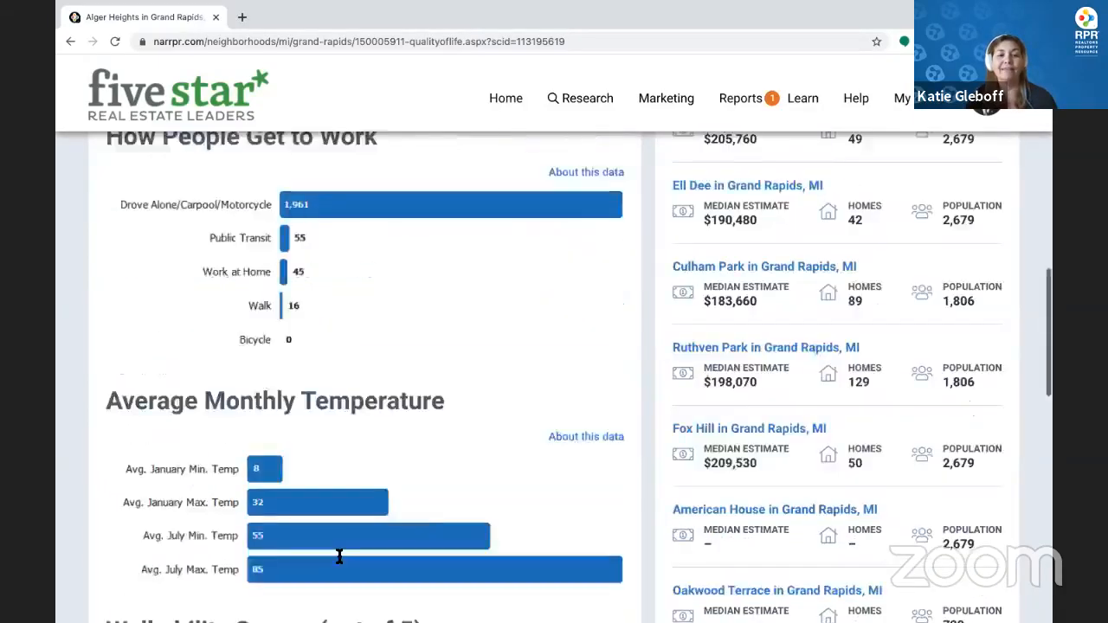
scroll(339, 556, "down", 5)
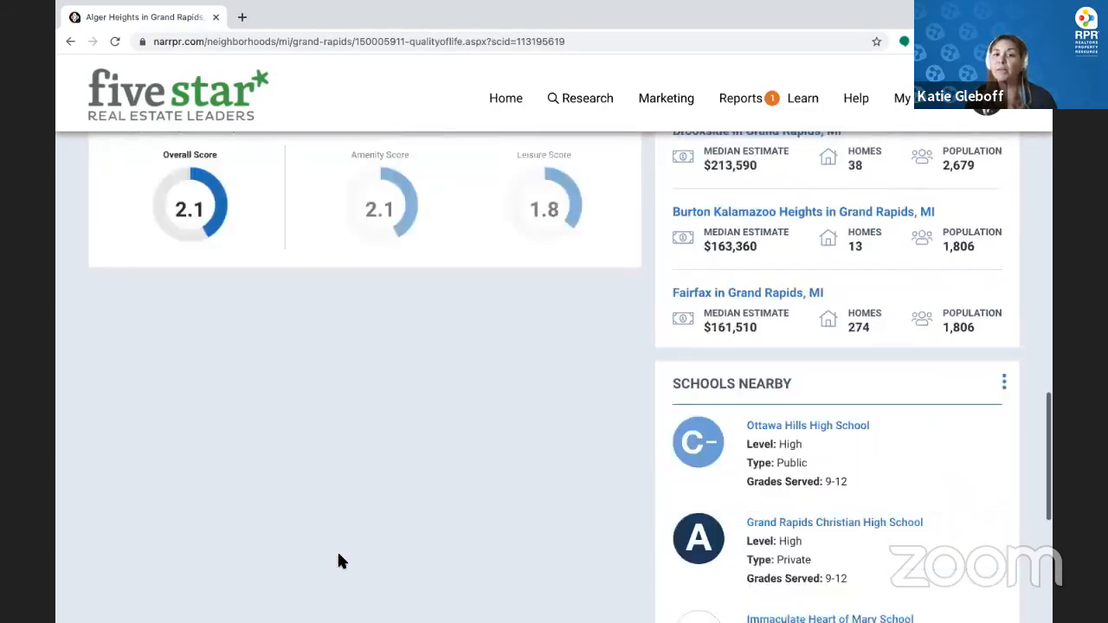
scroll(340, 561, "down", 2)
scroll(339, 561, "up", 1)
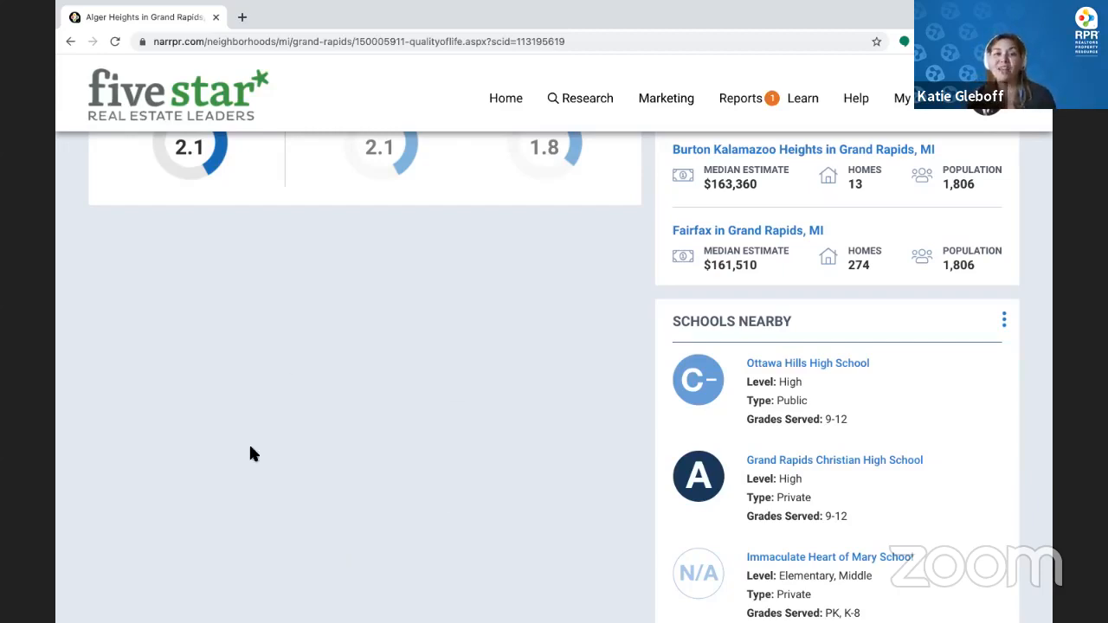
scroll(367, 347, "up", 10)
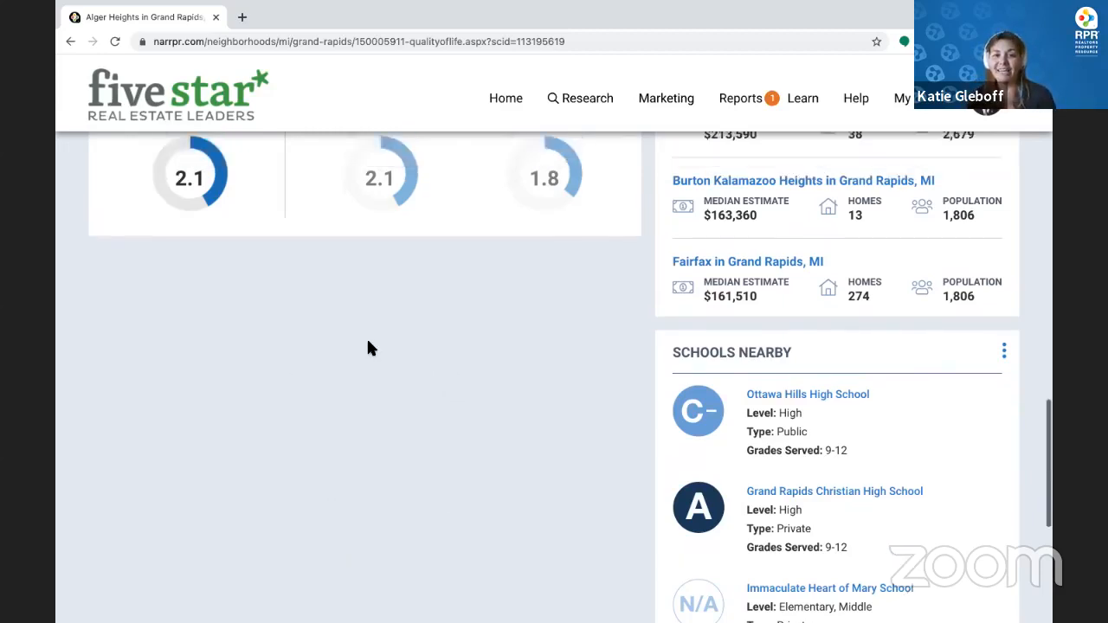
scroll(367, 347, "up", 10)
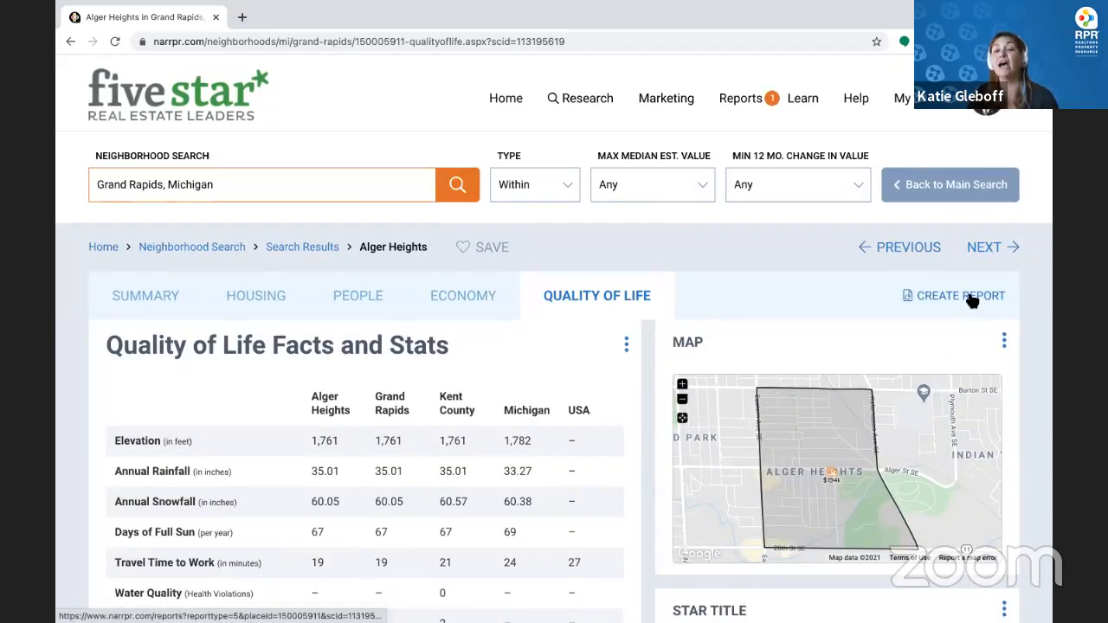
Run a Neighborhood report excluding People, Economic, Quality of Life and About RPR pages
left_click(972, 299)
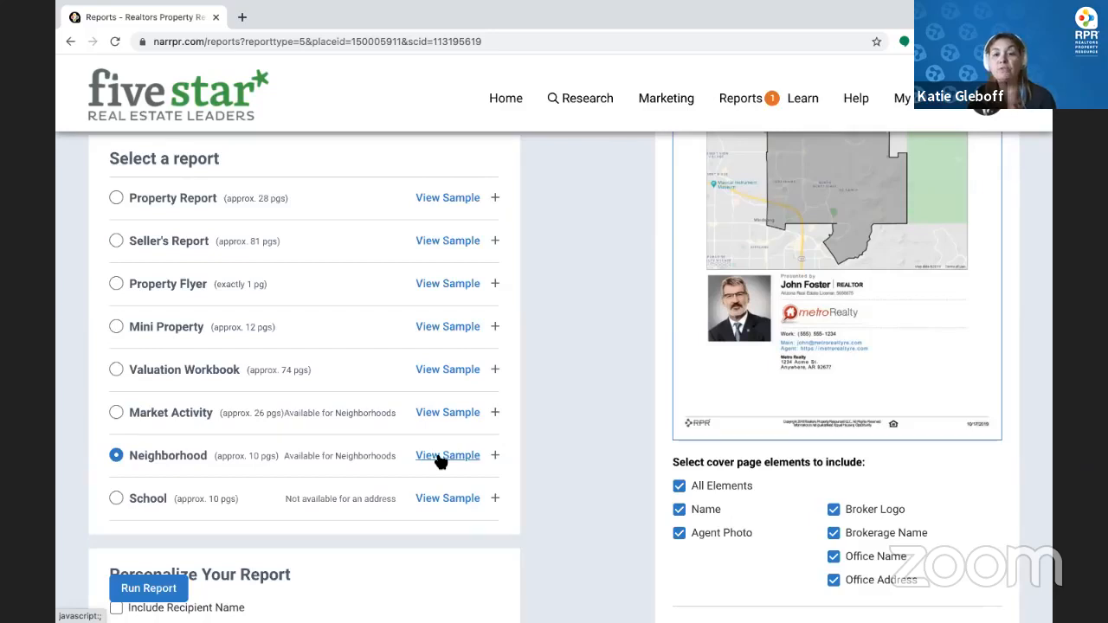
left_click(496, 456)
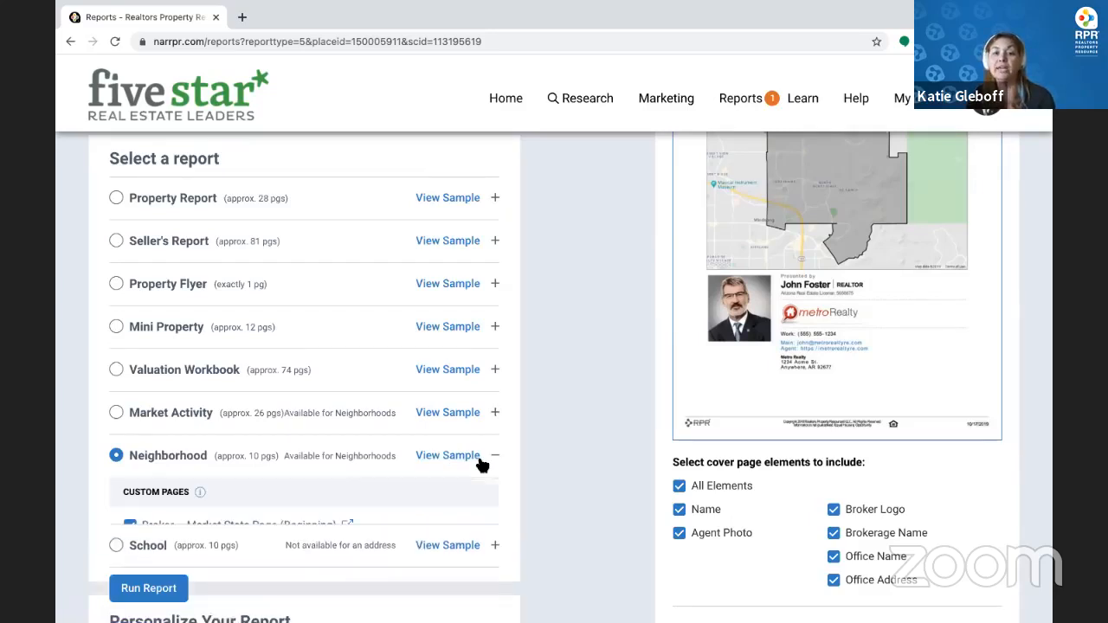
scroll(367, 480, "down", 3)
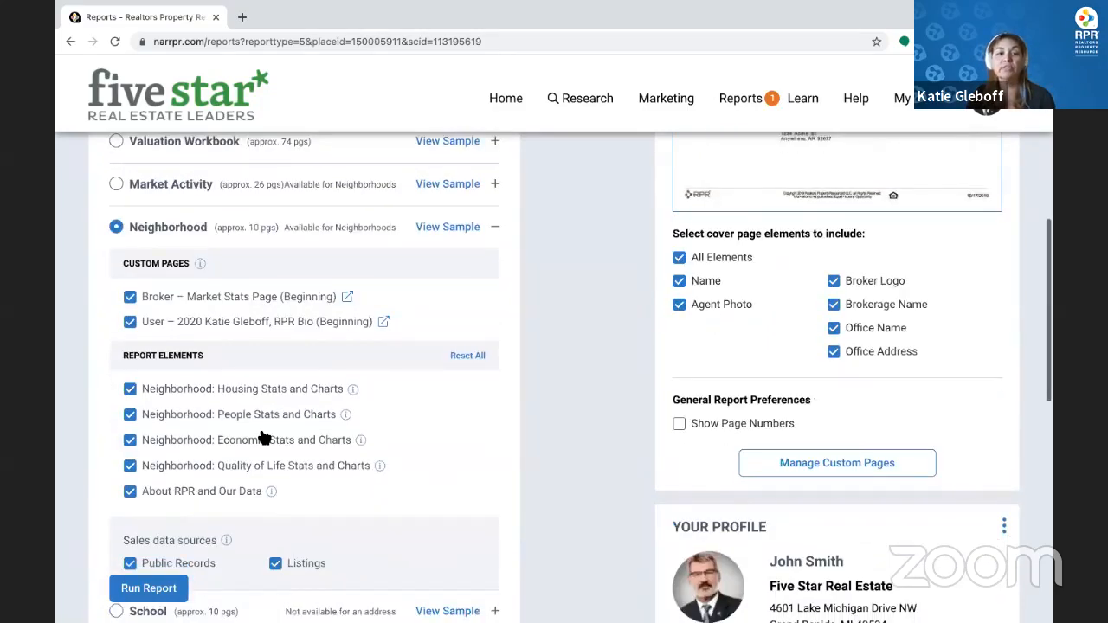
mouse_move(356, 392)
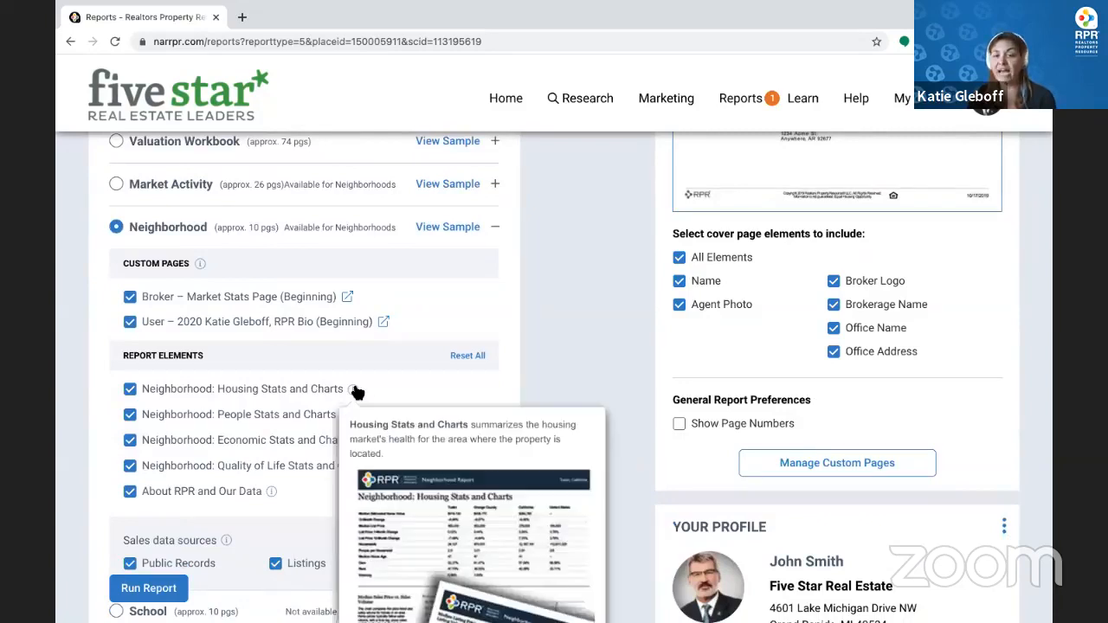
left_click(130, 415)
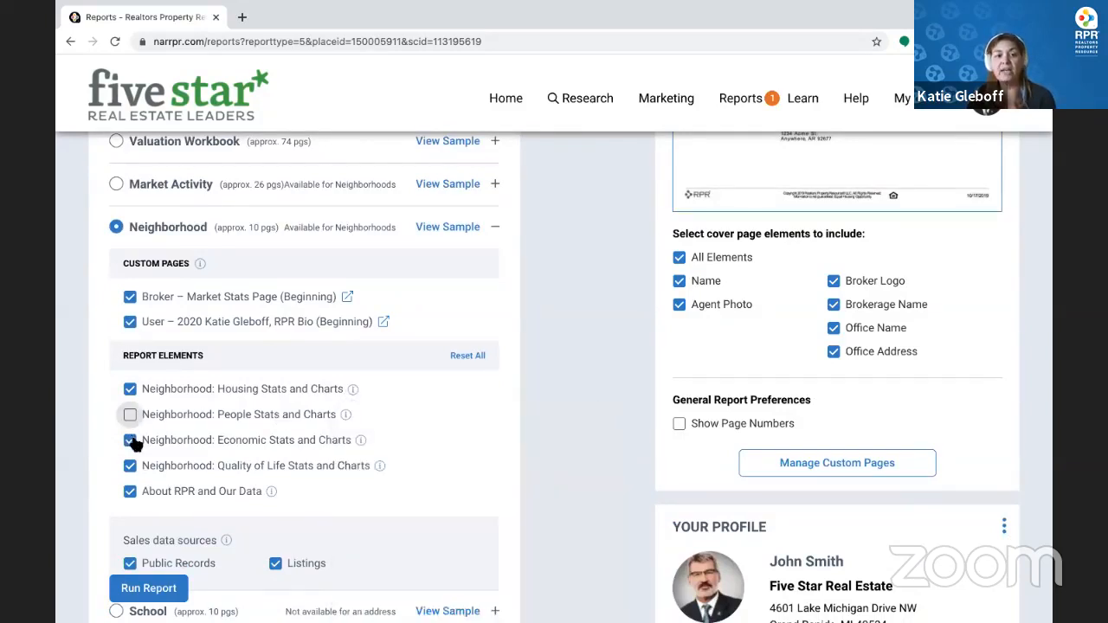
left_click(130, 440)
left_click(130, 466)
left_click(130, 490)
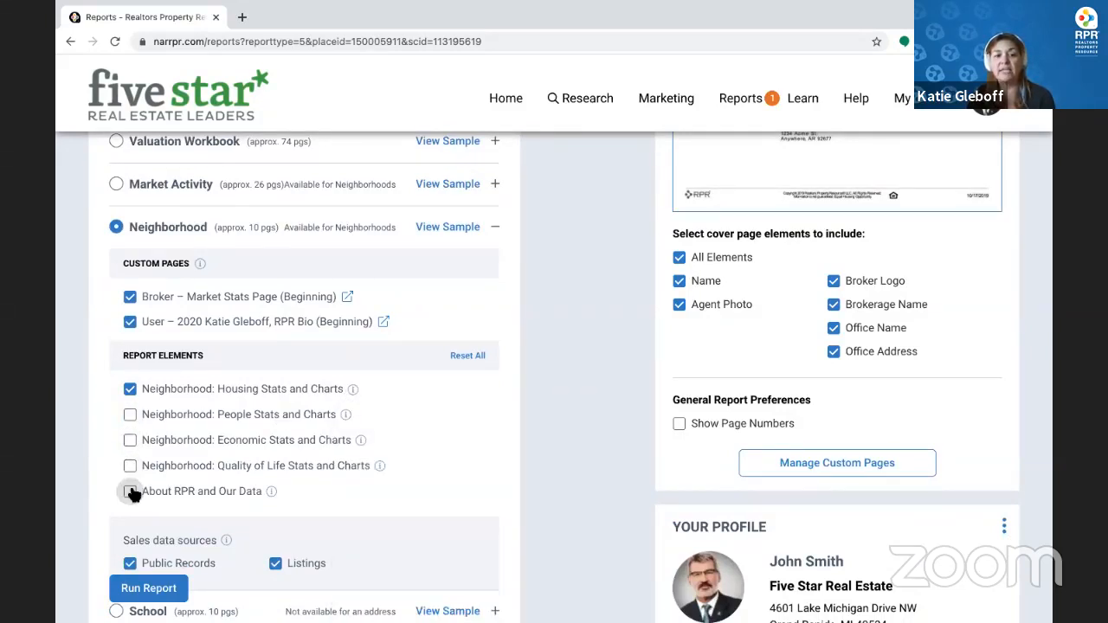
scroll(132, 494, "down", 8)
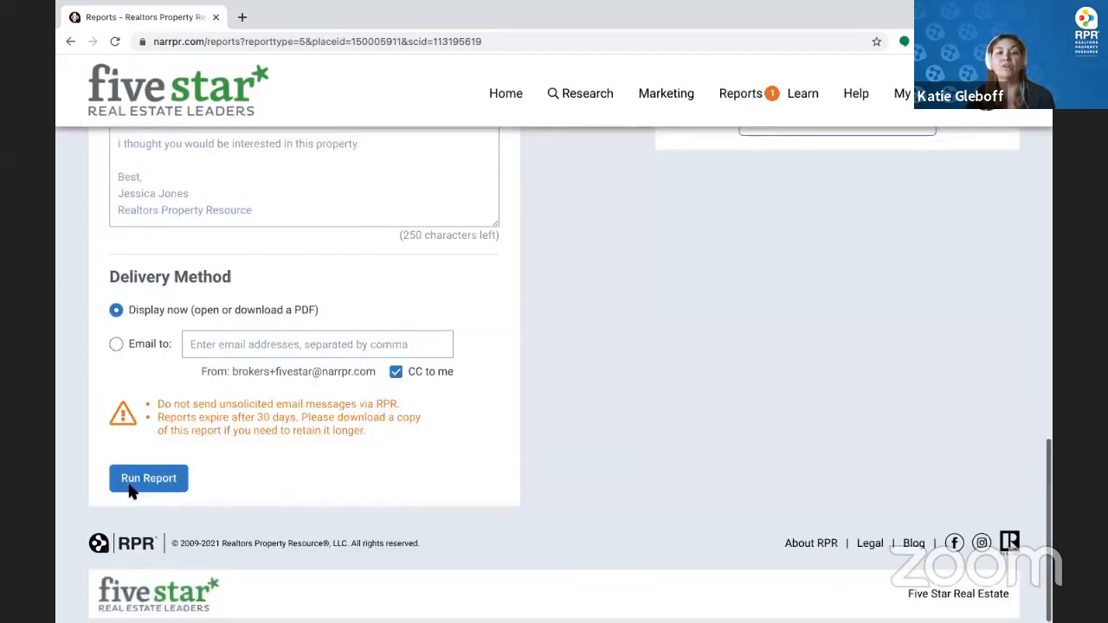
left_click(147, 483)
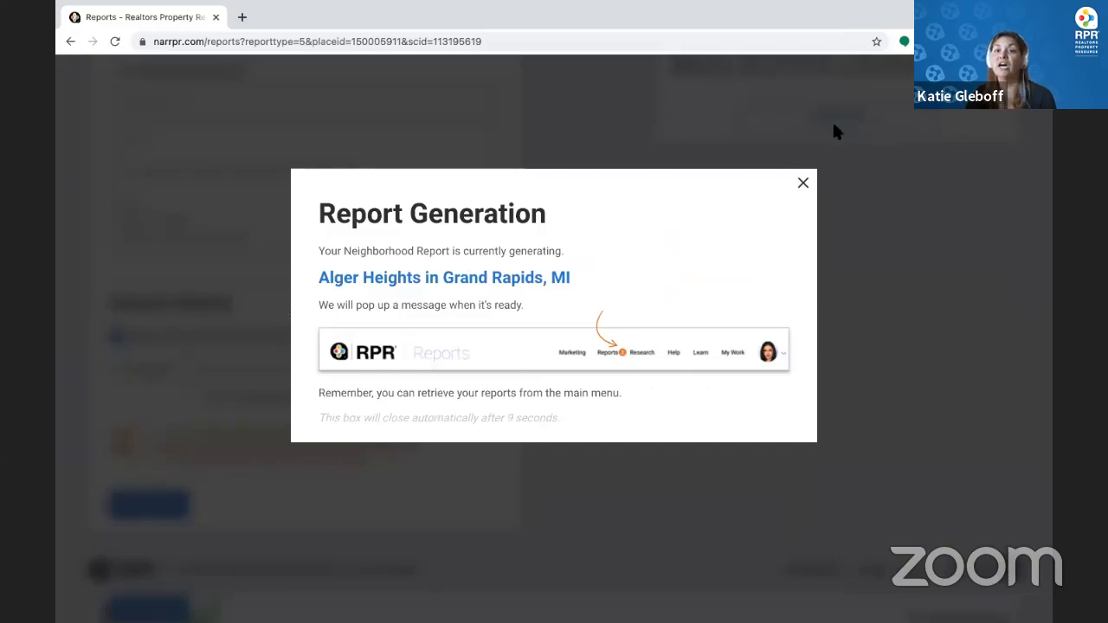
Bring up the Download options for the new Alger Heights Neighborhood Report and select the neighborhood name
left_click(803, 183)
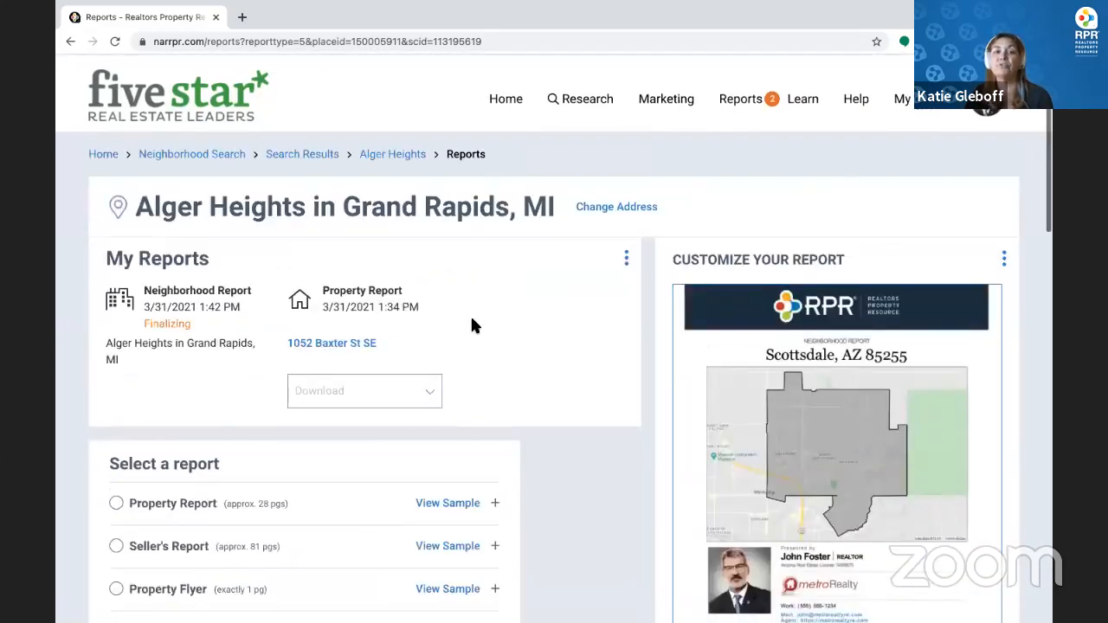
left_click(387, 395)
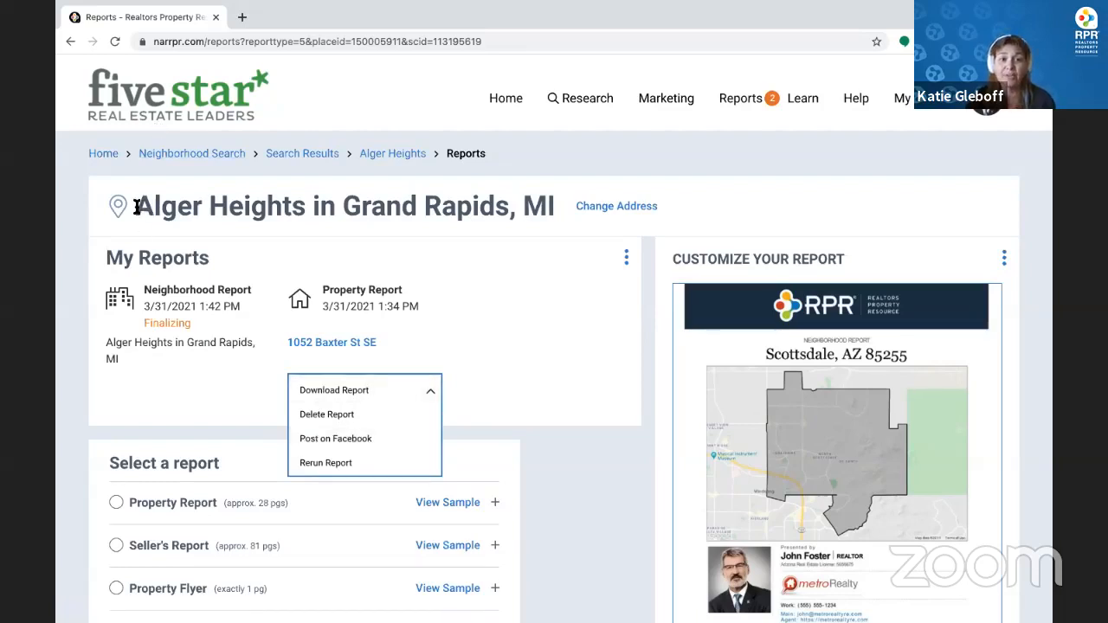
left_click_drag(142, 207, 569, 211)
key("ctrl+c")
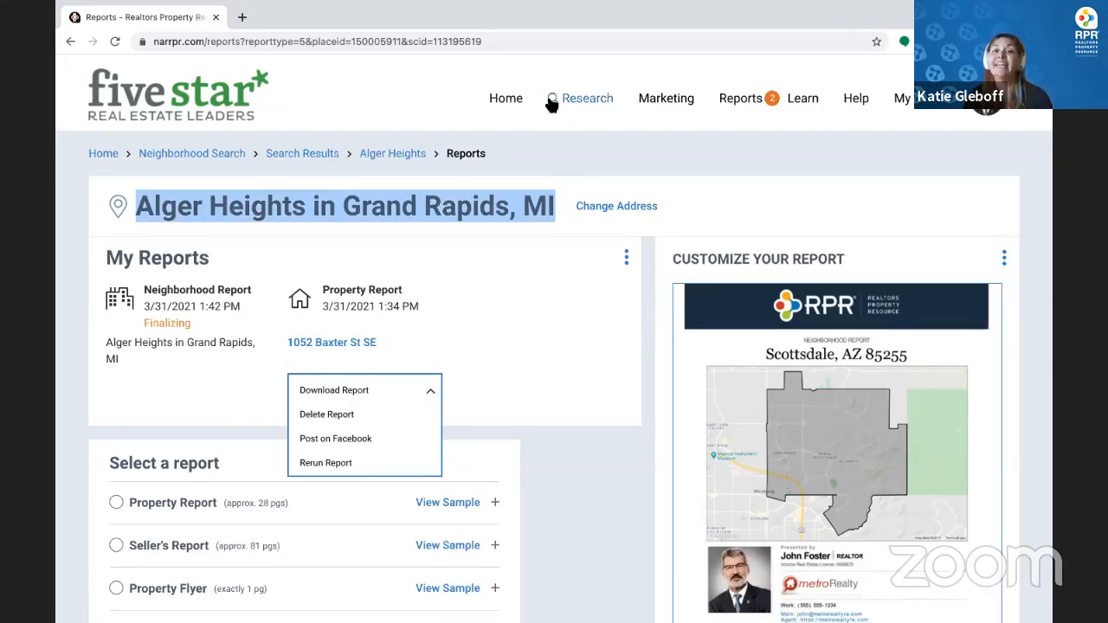
From Home, search properties in Alger Heights, Grand Rapids, MI by pasting the neighborhood name
left_click(514, 100)
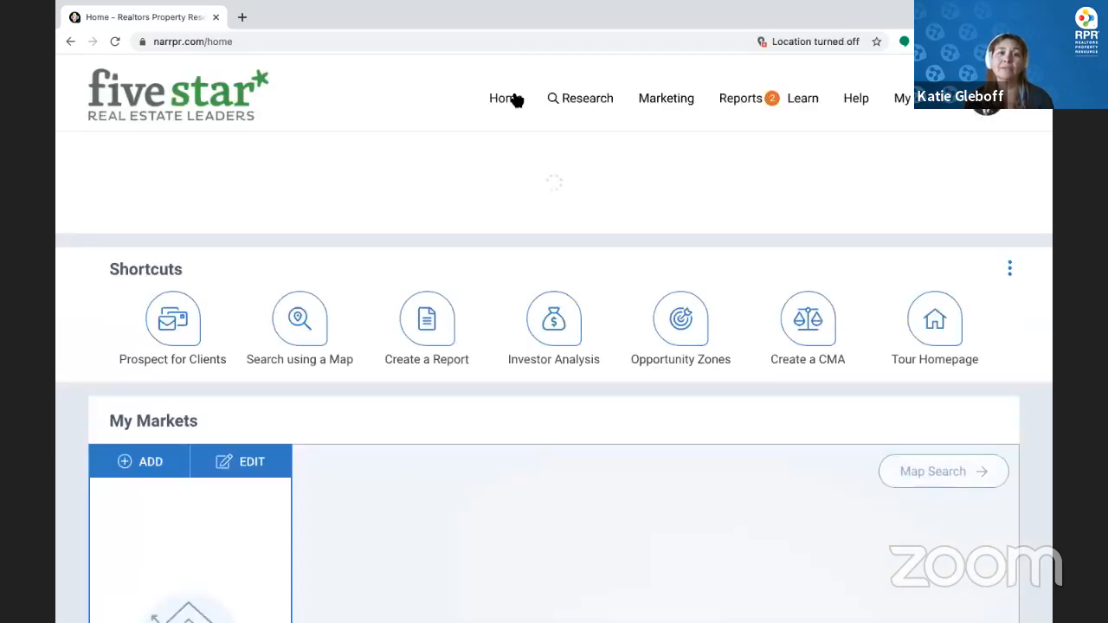
left_click(239, 187)
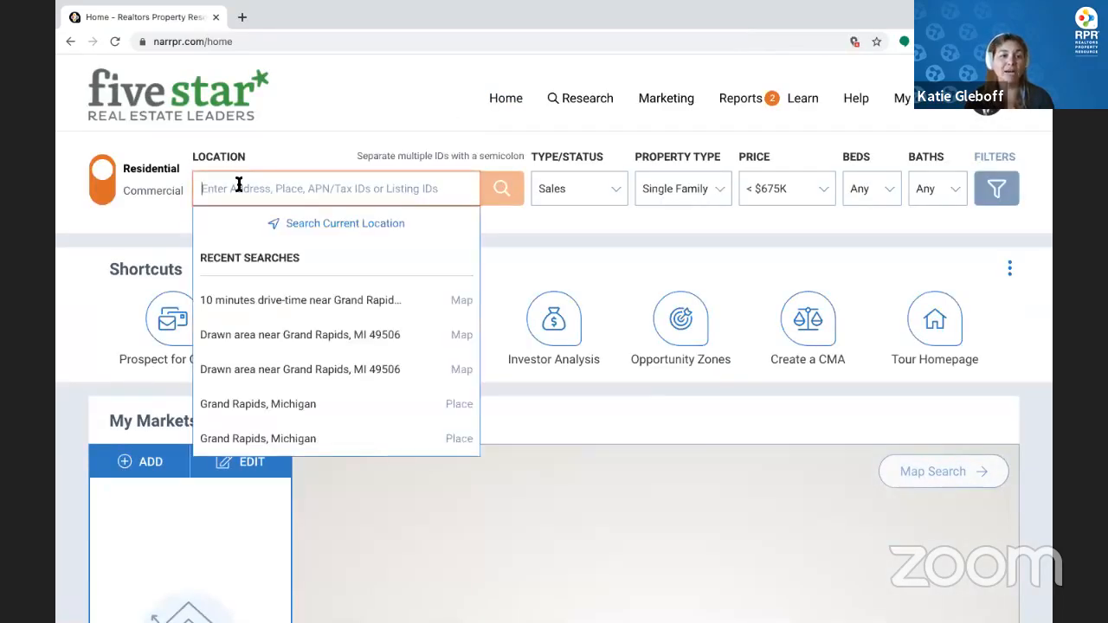
key("ctrl+v")
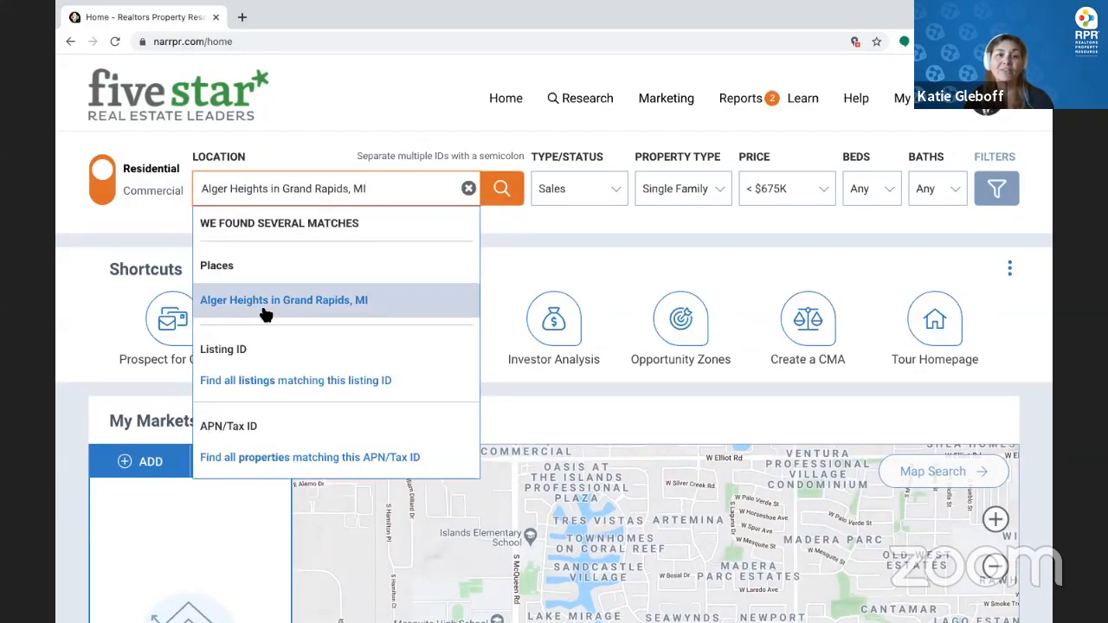
left_click(266, 315)
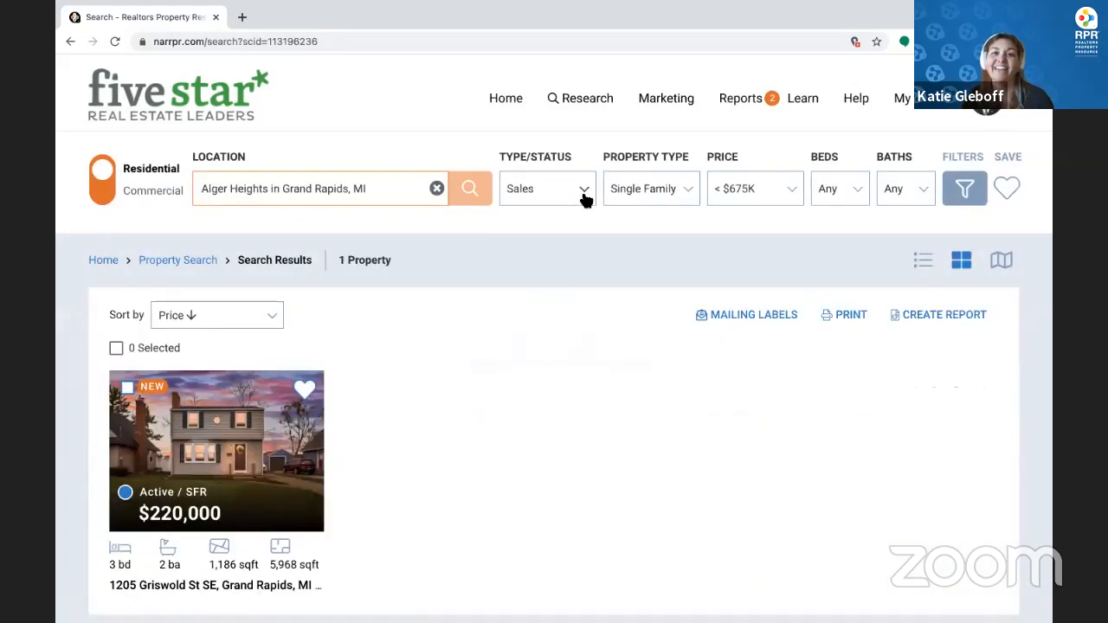
left_click(584, 196)
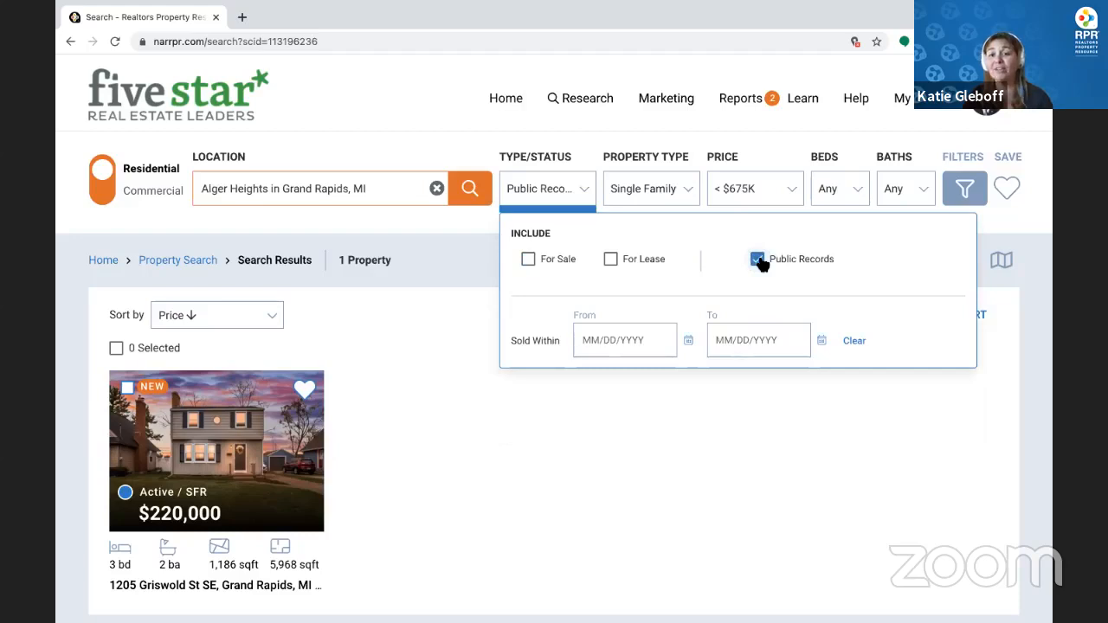
In the full filters, remove the $675,000 maximum sale price
left_click(964, 192)
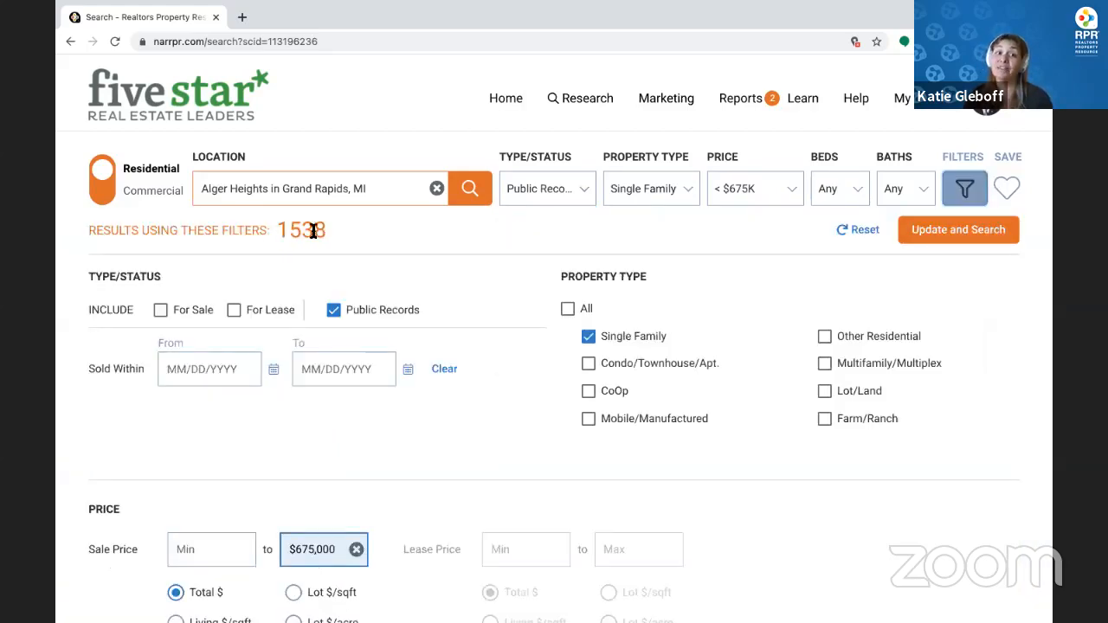
left_click_drag(273, 230, 340, 238)
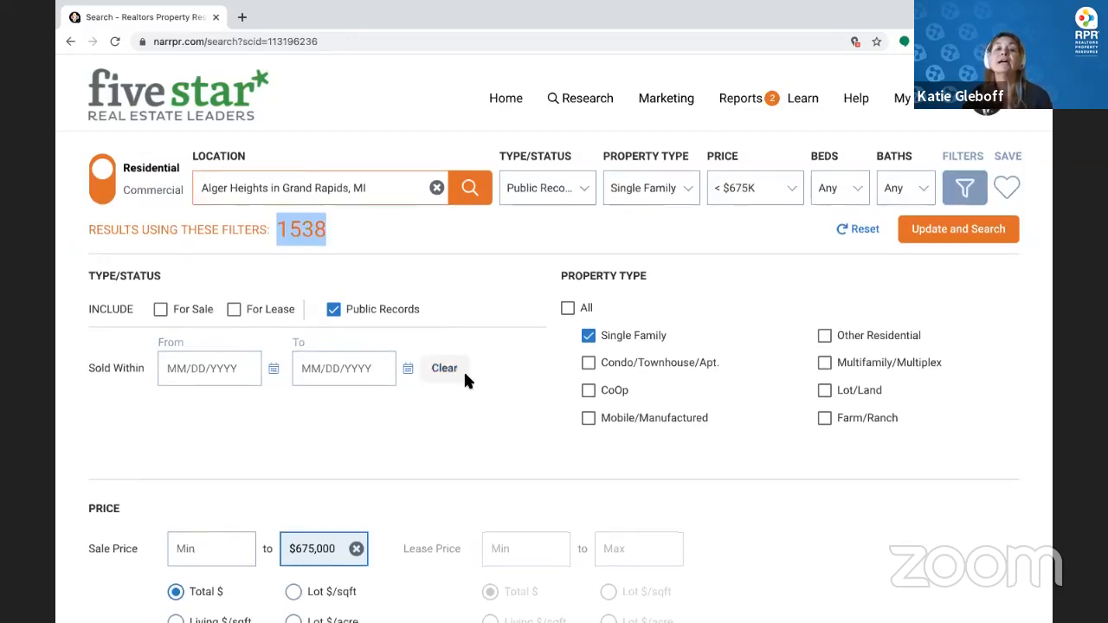
scroll(389, 359, "down", 3)
left_click(356, 333)
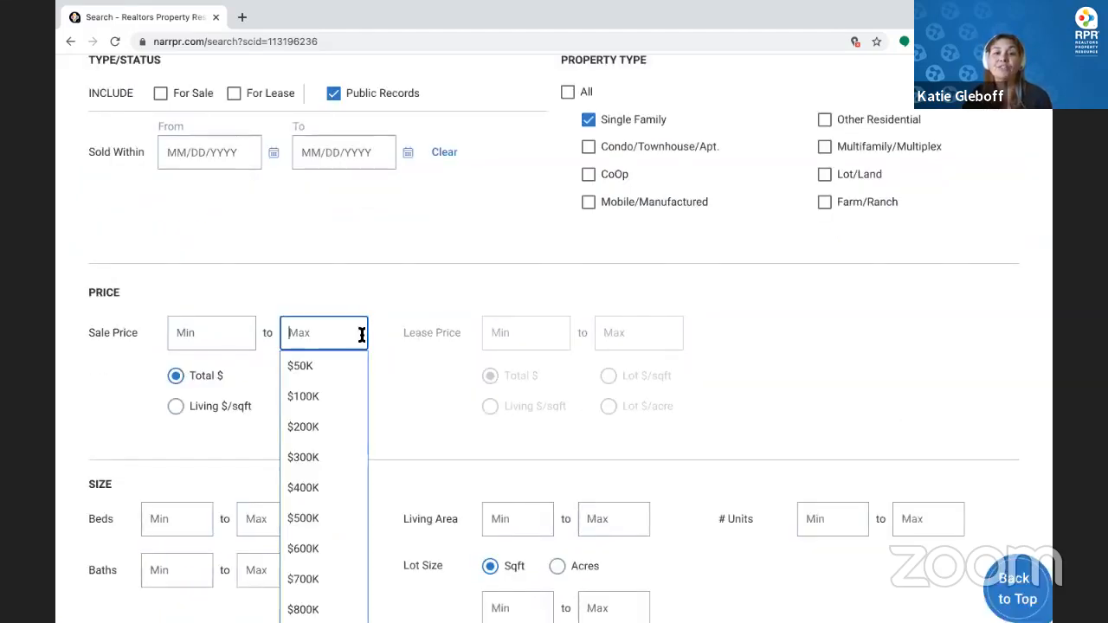
left_click(407, 389)
scroll(407, 390, "down", 3)
scroll(406, 383, "down", 1)
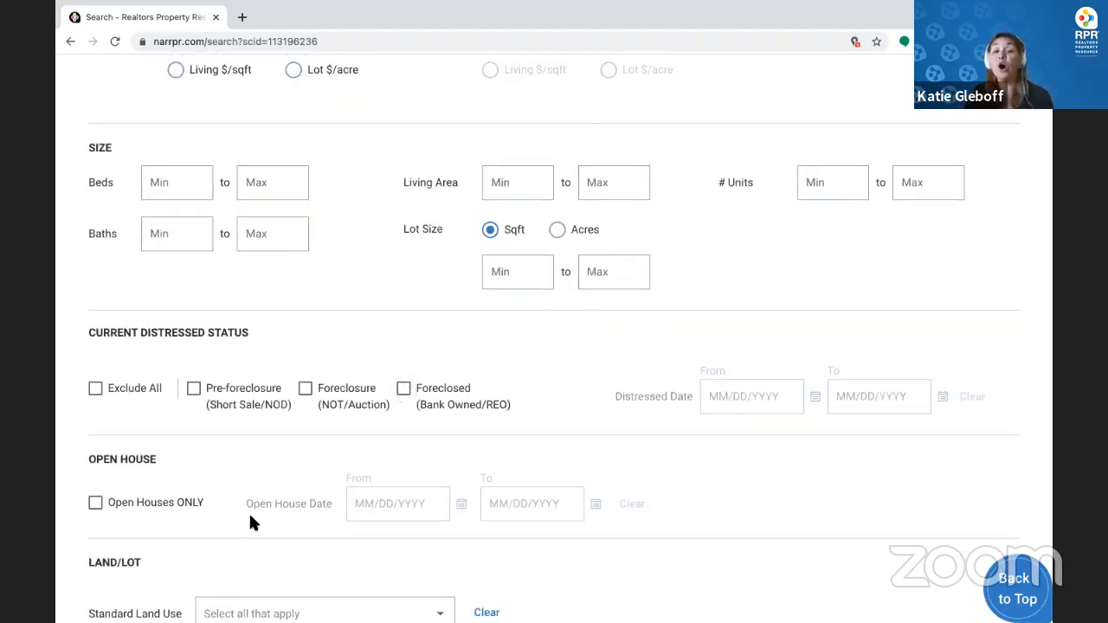
scroll(248, 511, "down", 3)
scroll(250, 517, "down", 2)
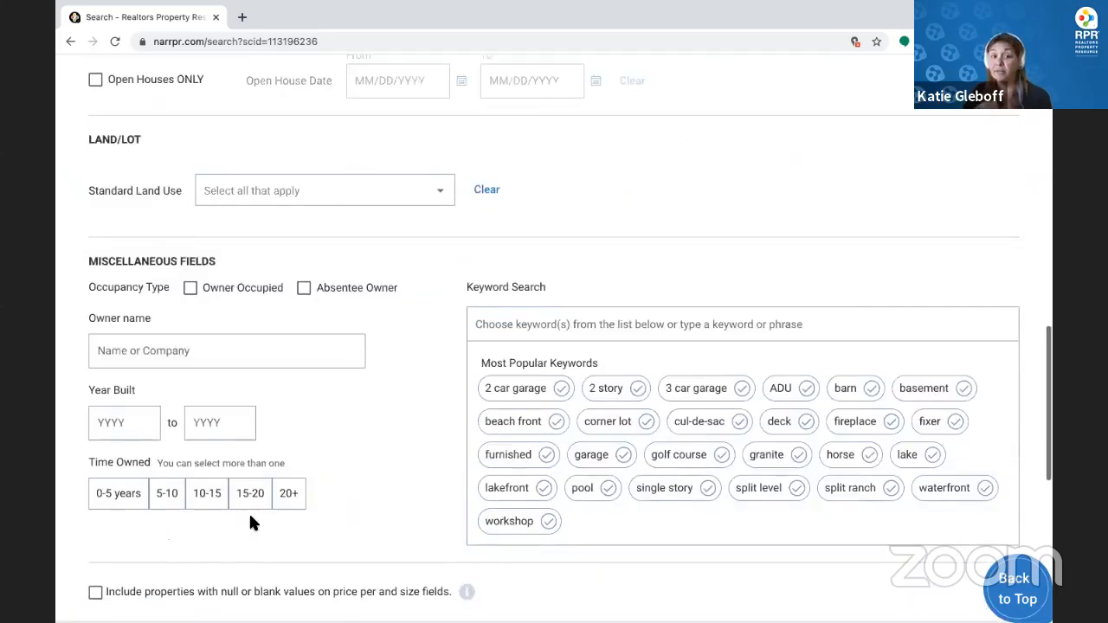
Limit results to owner-occupied homes owned 10-15, 15-20 and 20+ years
left_click(192, 242)
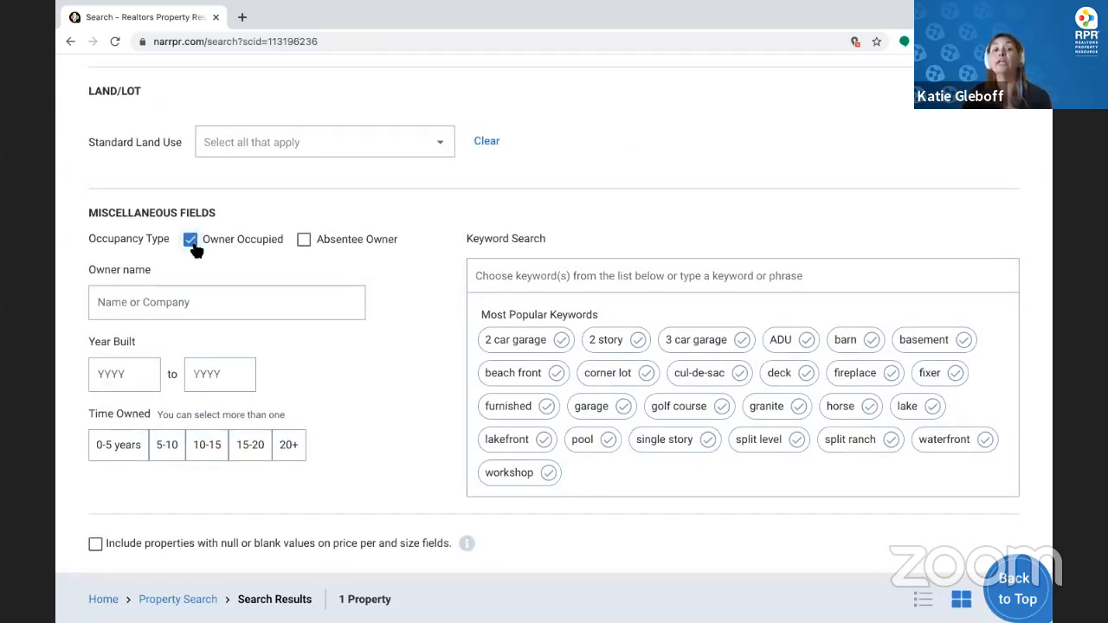
left_click(208, 454)
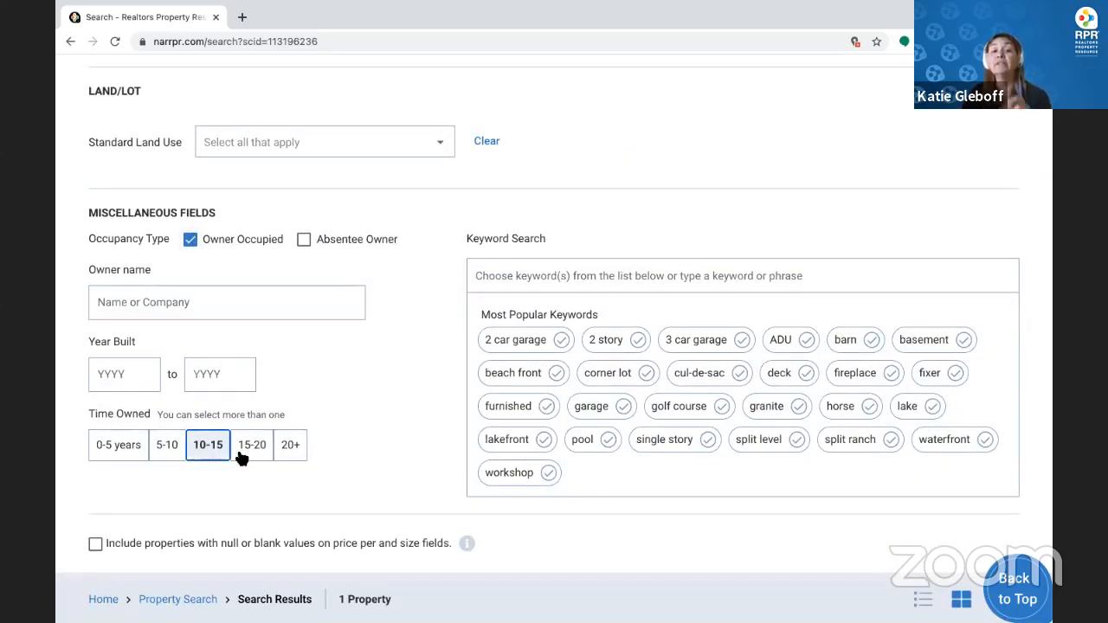
left_click(254, 454)
left_click(293, 447)
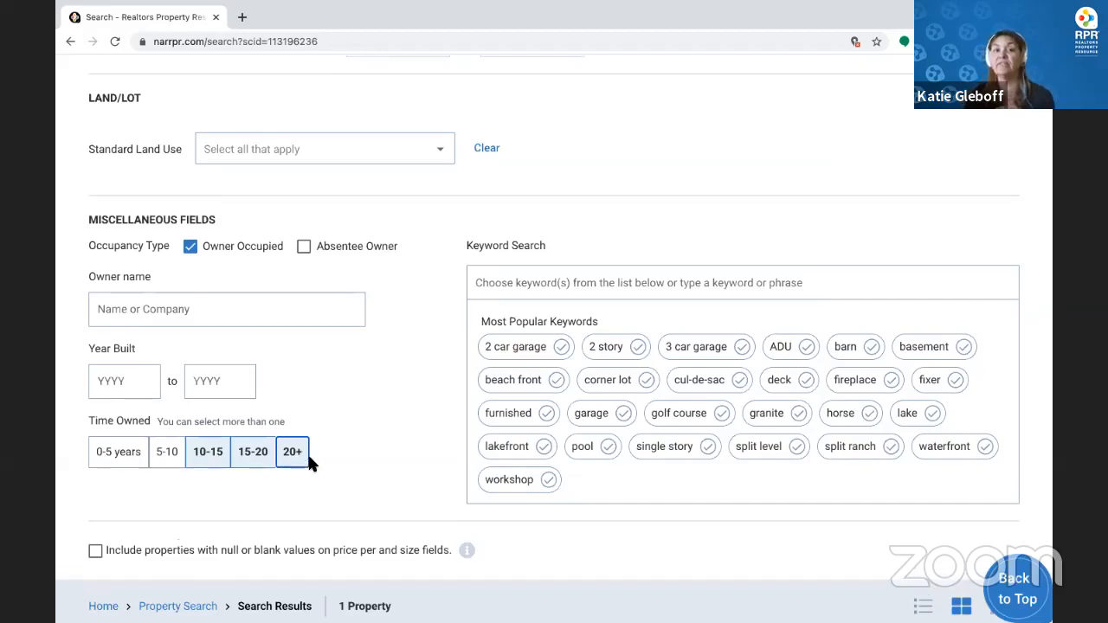
scroll(309, 460, "up", 10)
scroll(310, 460, "up", 3)
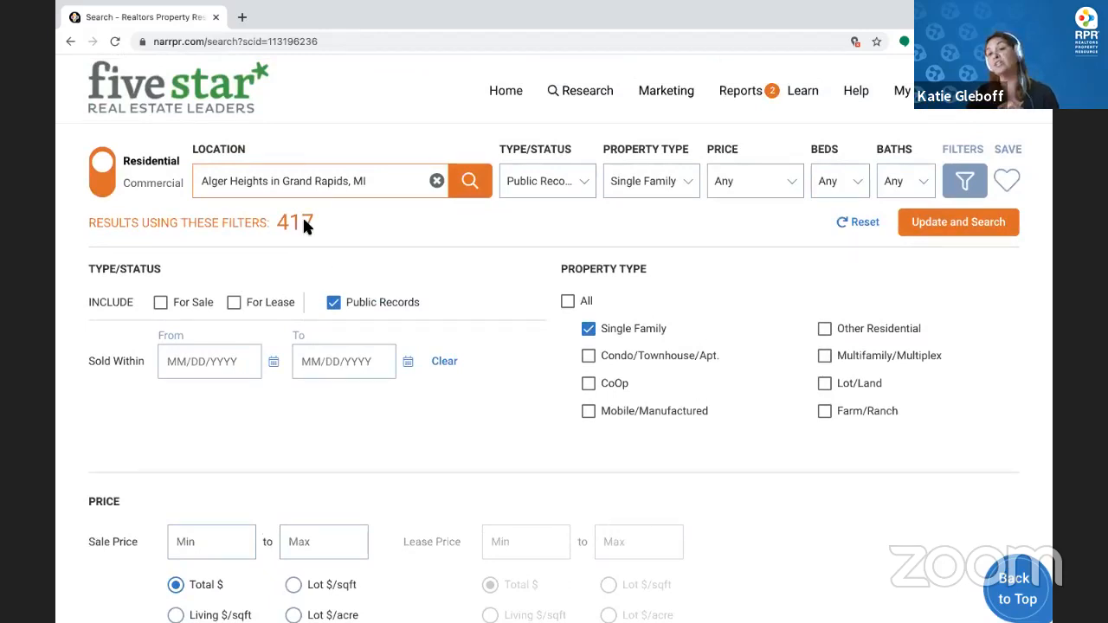
Run the updated search and sort the 417 Alger Heights results by Owner Name
left_click(930, 231)
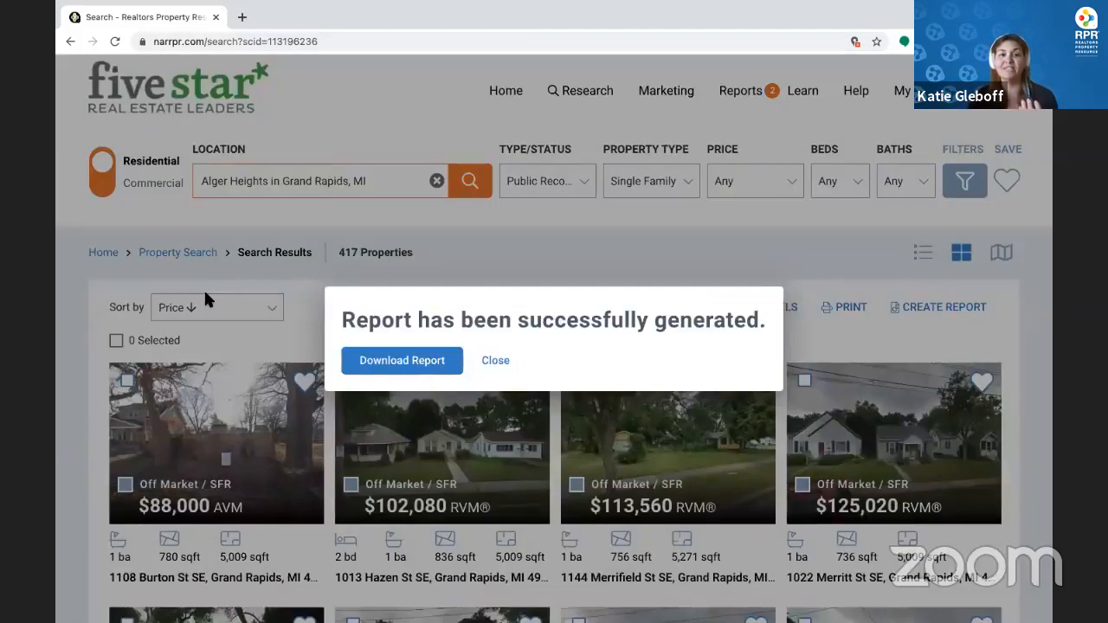
left_click(494, 289)
left_click(220, 309)
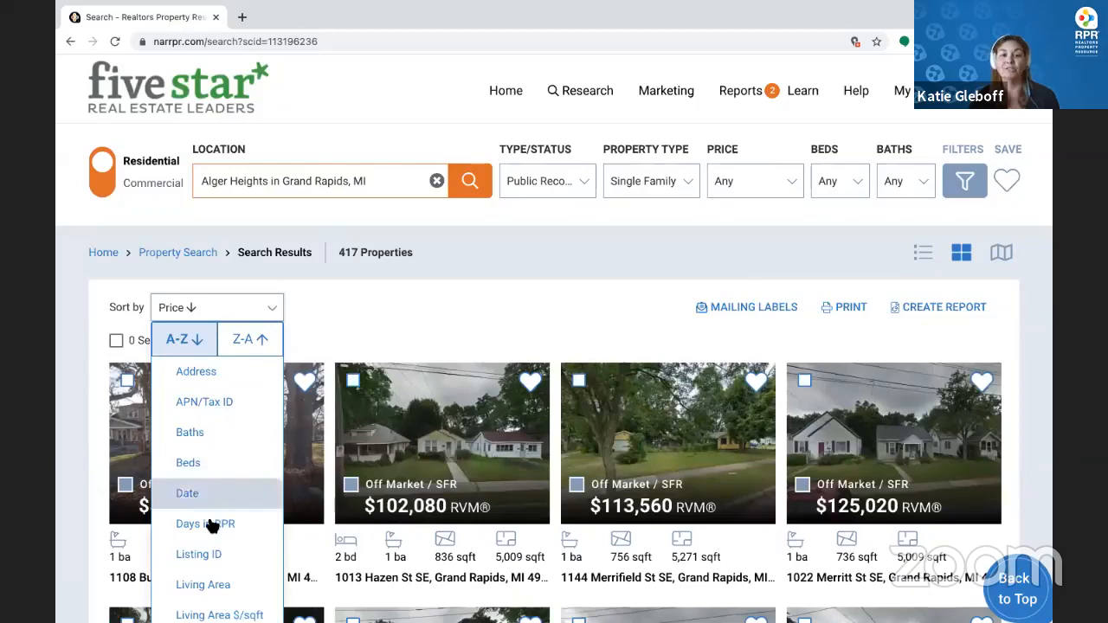
scroll(213, 519, "down", 3)
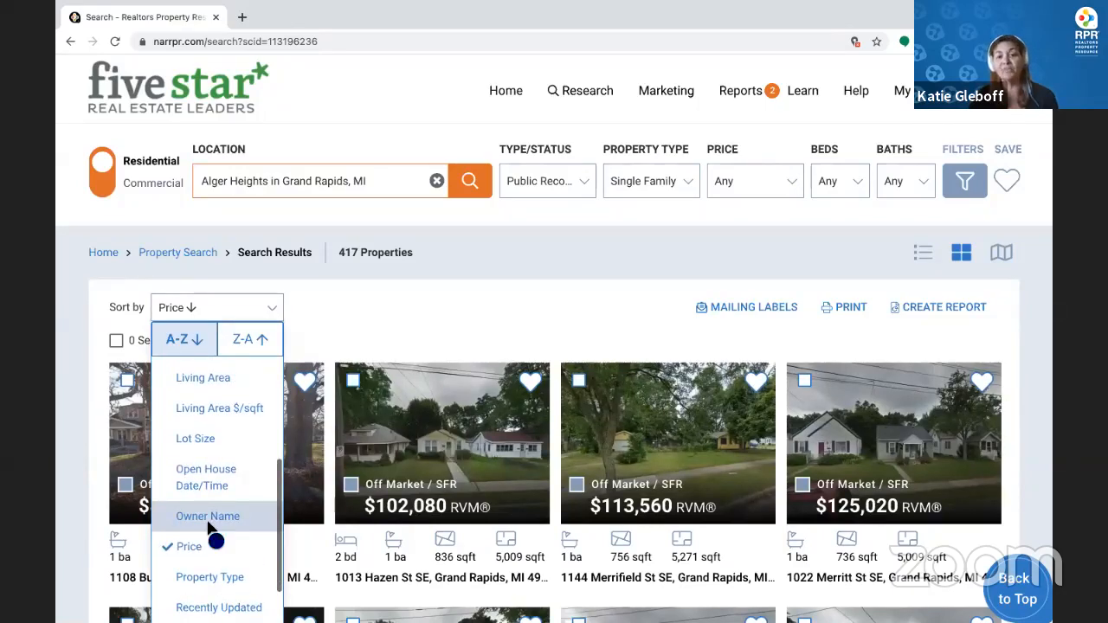
left_click(208, 520)
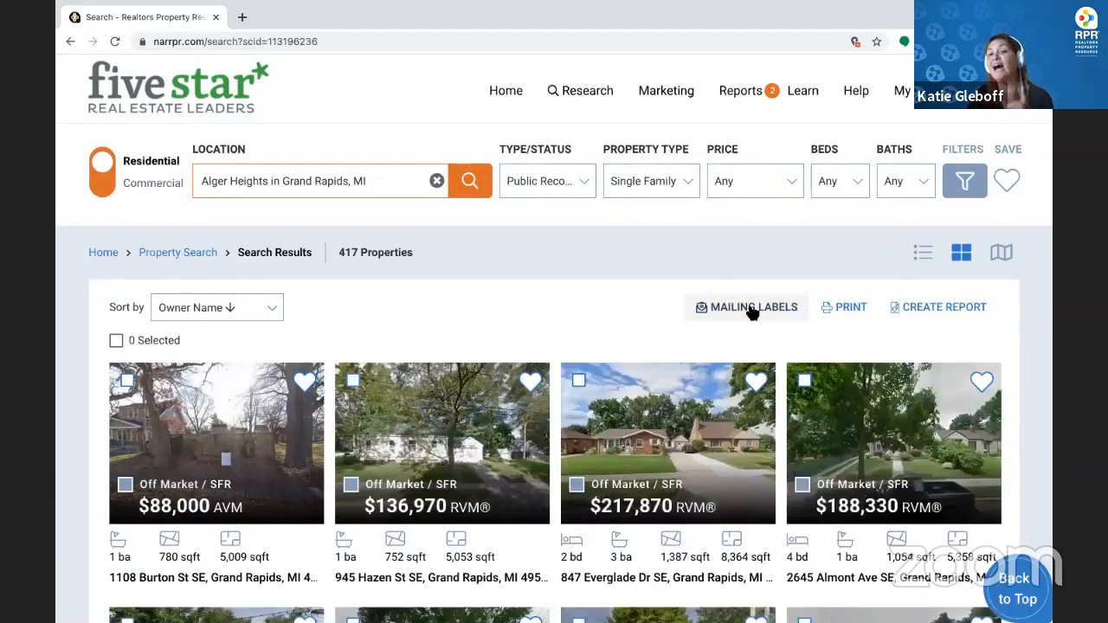
left_click(750, 310)
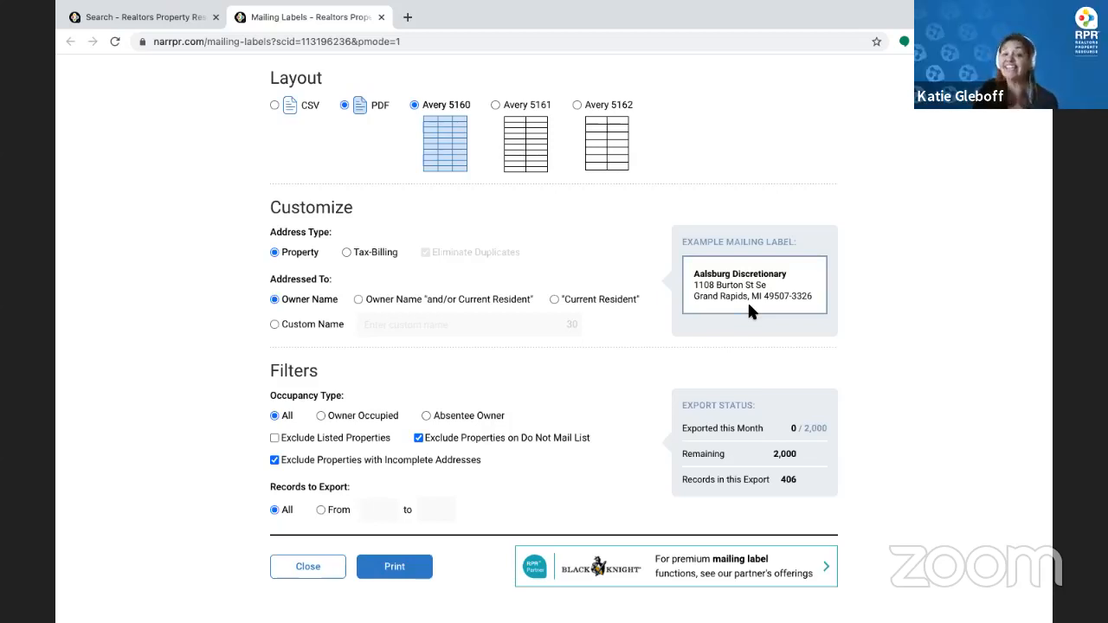
left_click(379, 17)
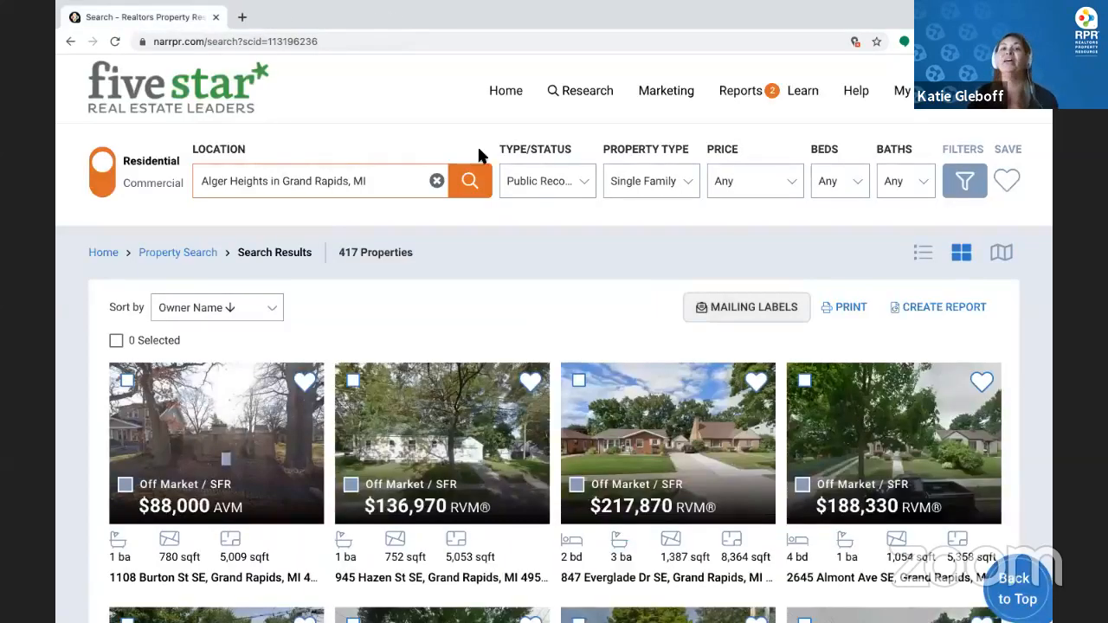
Switch the occupancy filter to Absentee Owner and rerun the search, leaving 66 properties
left_click(584, 186)
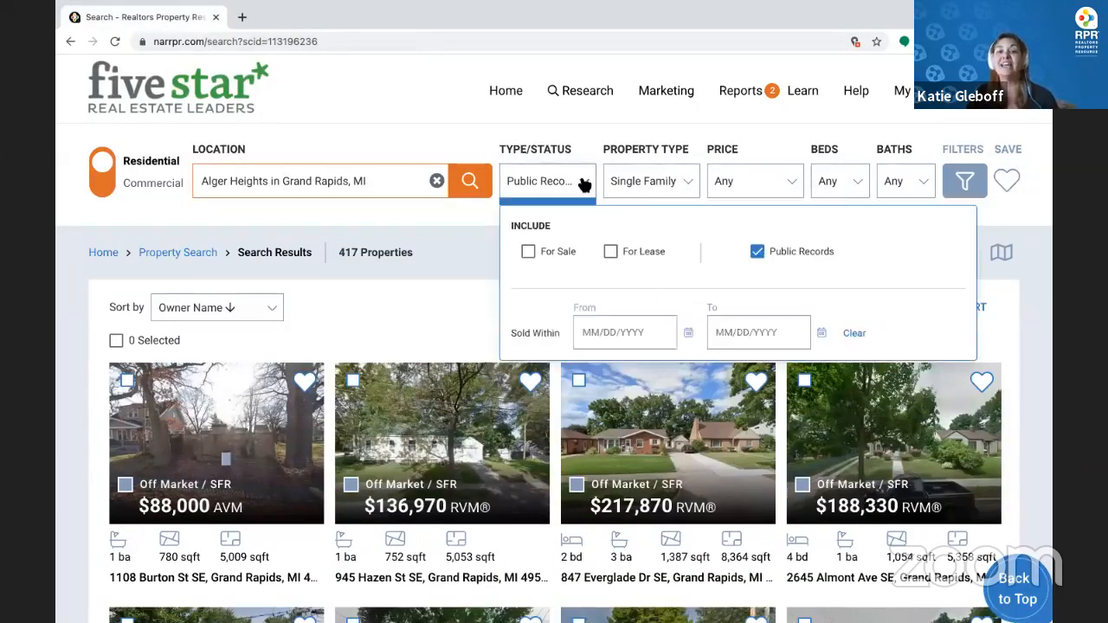
left_click(967, 183)
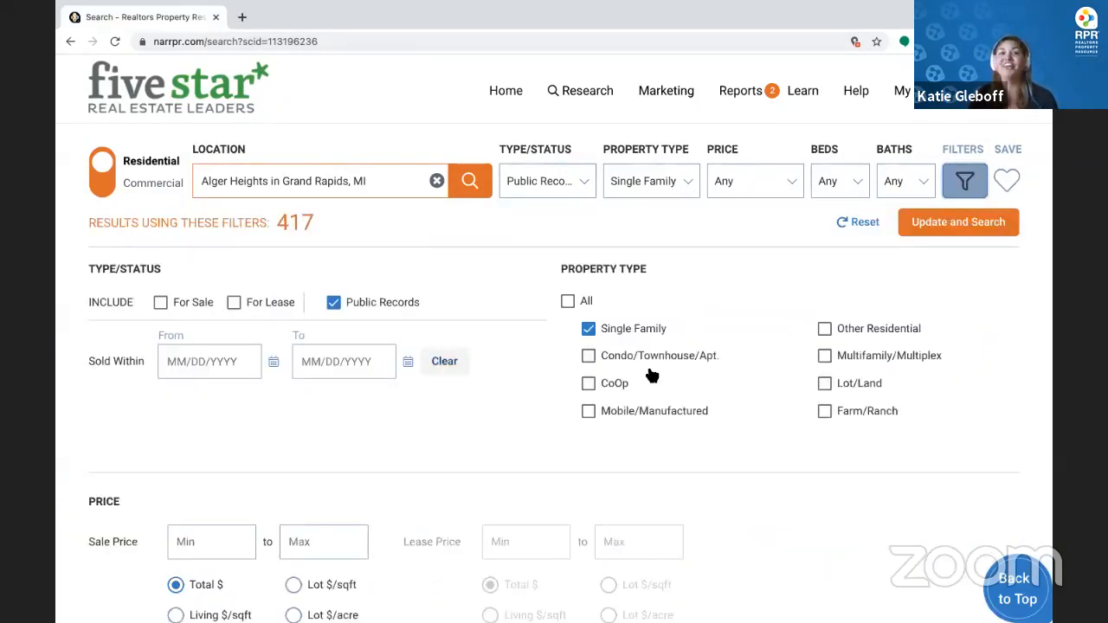
scroll(435, 372, "down", 8)
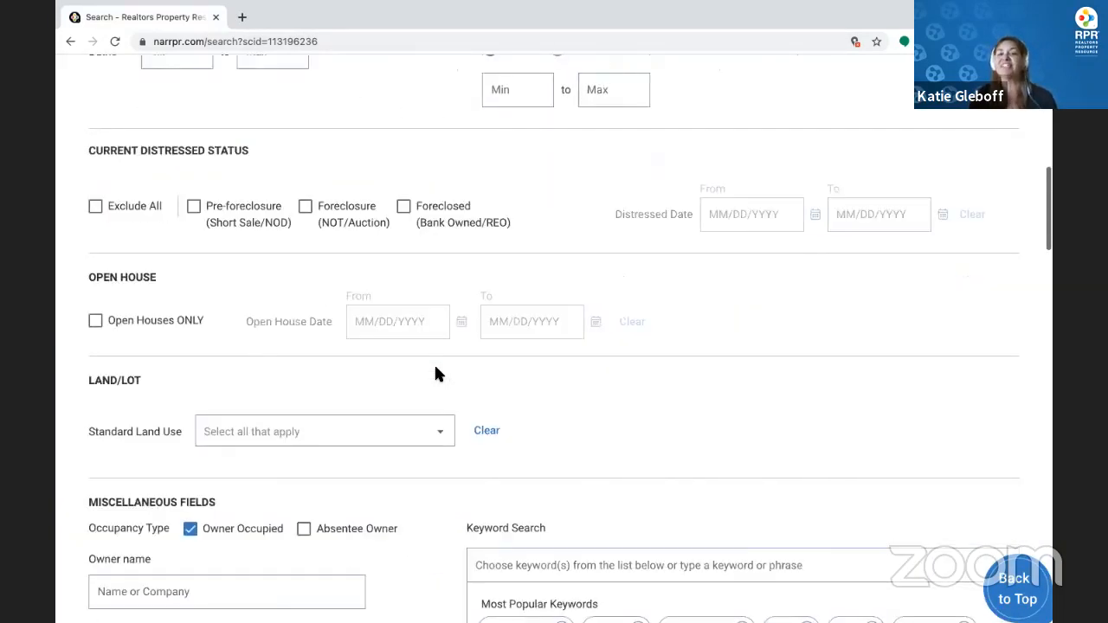
scroll(436, 372, "down", 2)
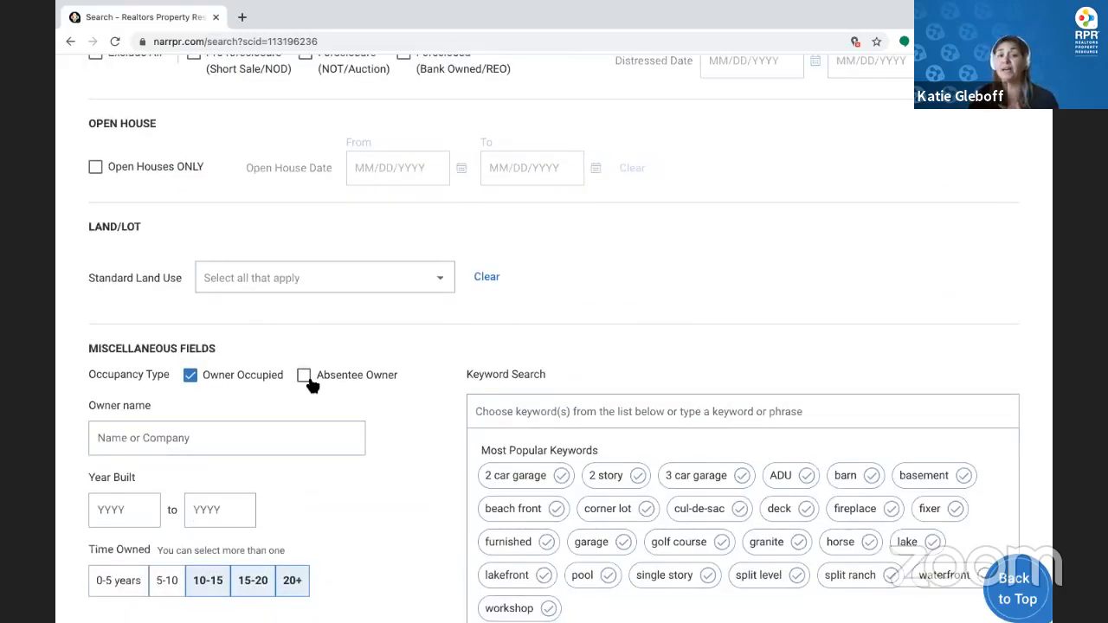
left_click(308, 381)
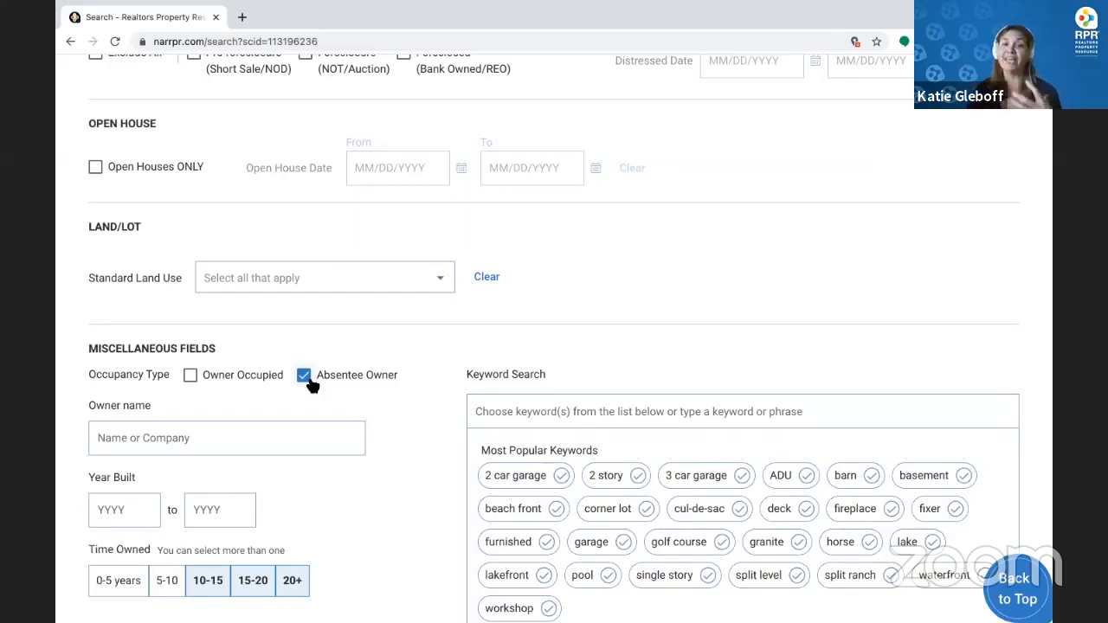
scroll(311, 314, "up", 10)
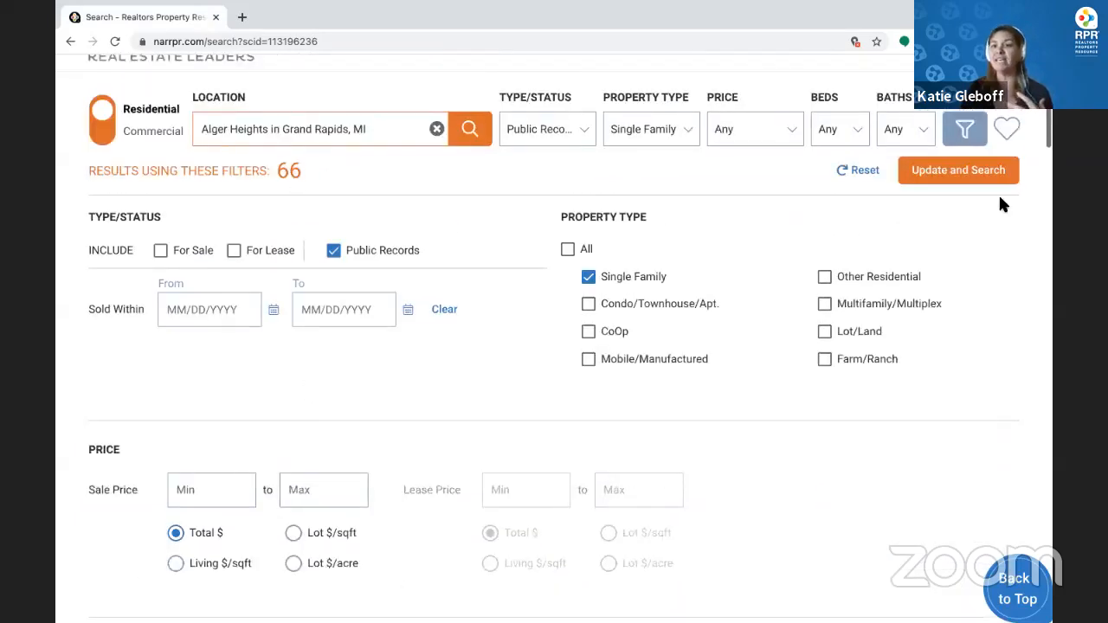
left_click(993, 178)
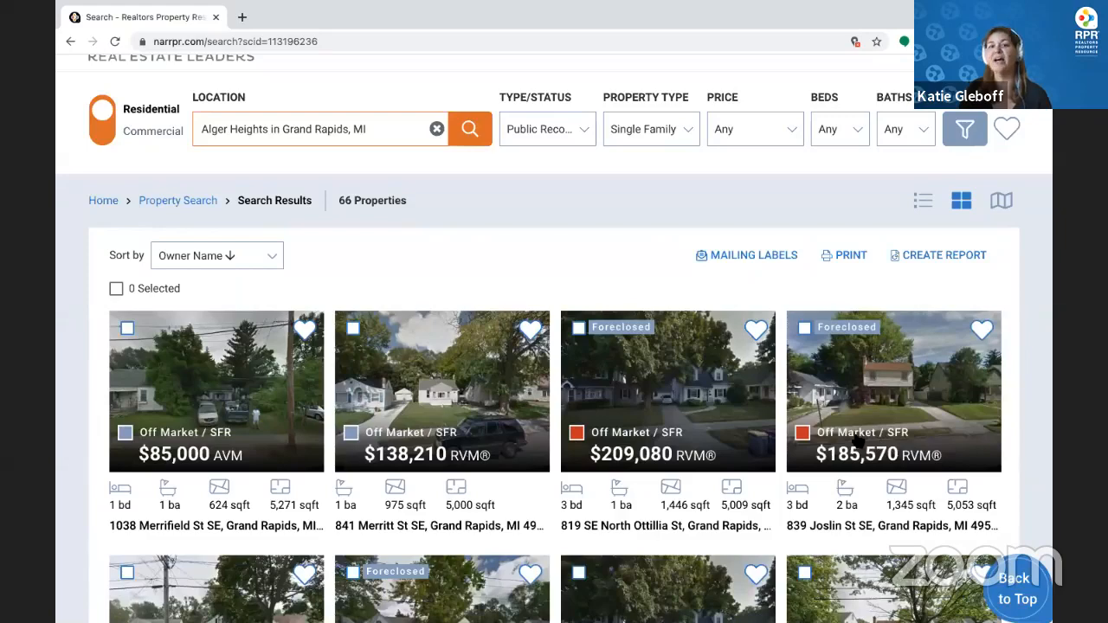
left_click(773, 259)
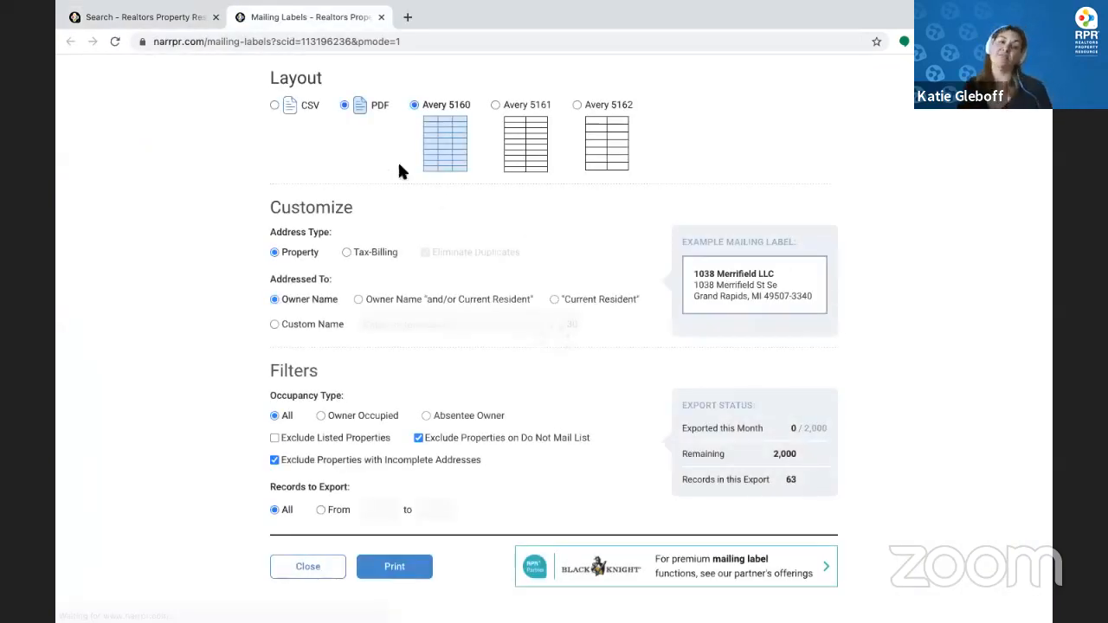
left_click(272, 101)
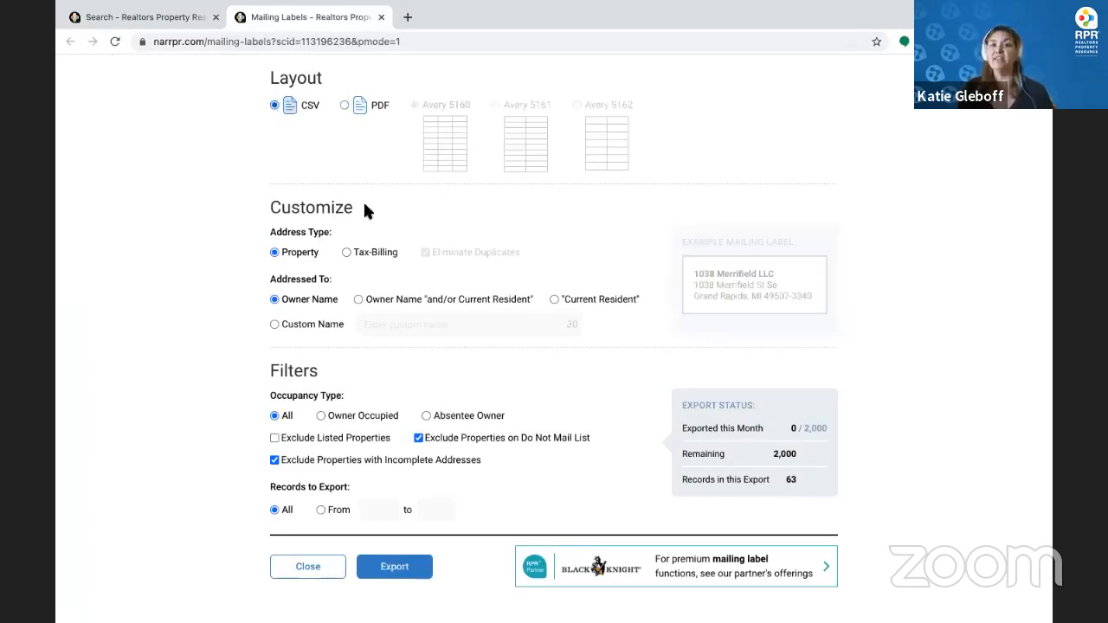
left_click(345, 252)
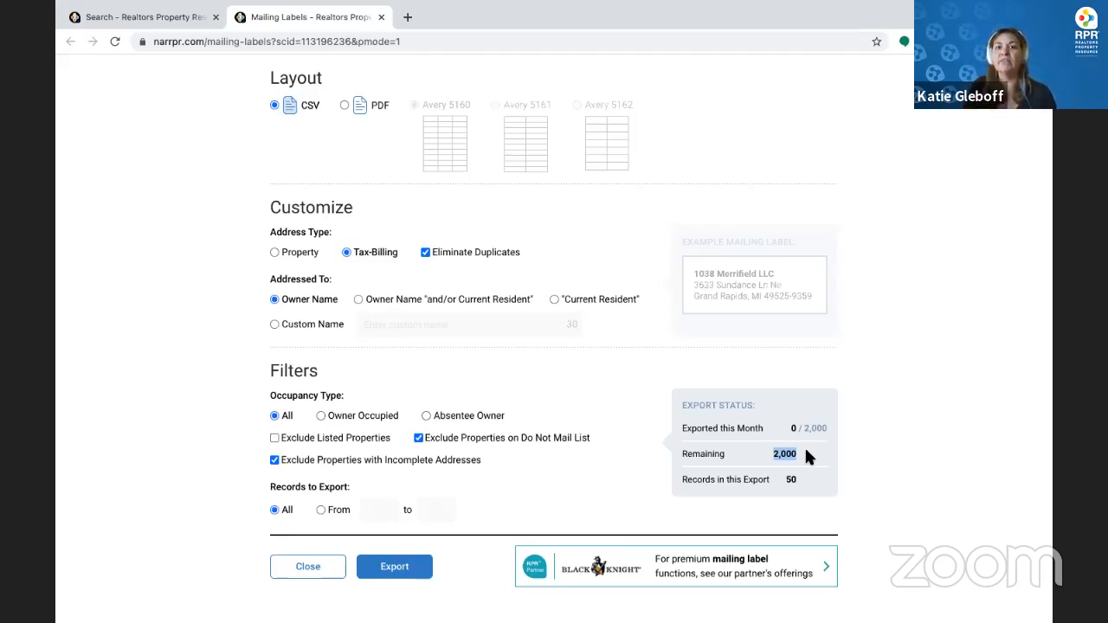
left_click(381, 16)
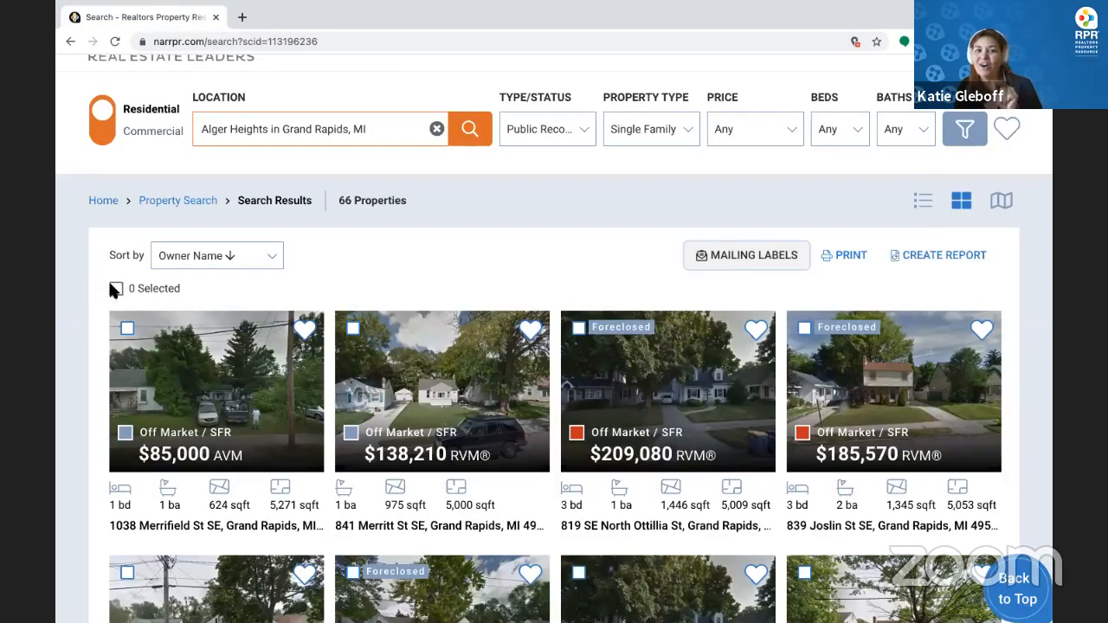
left_click(353, 330)
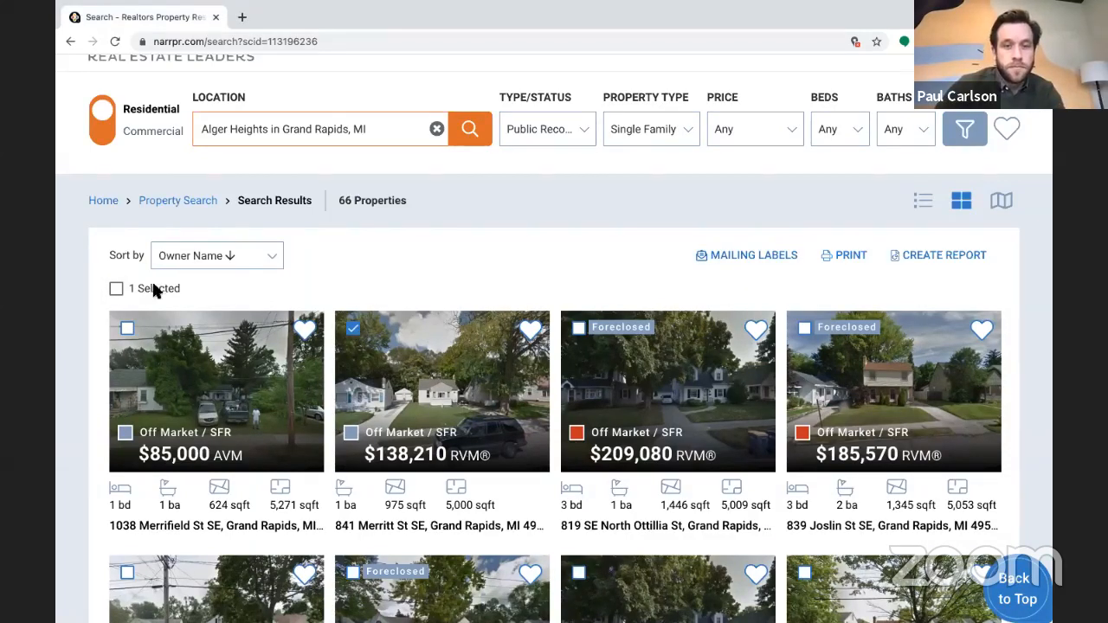
left_click(753, 254)
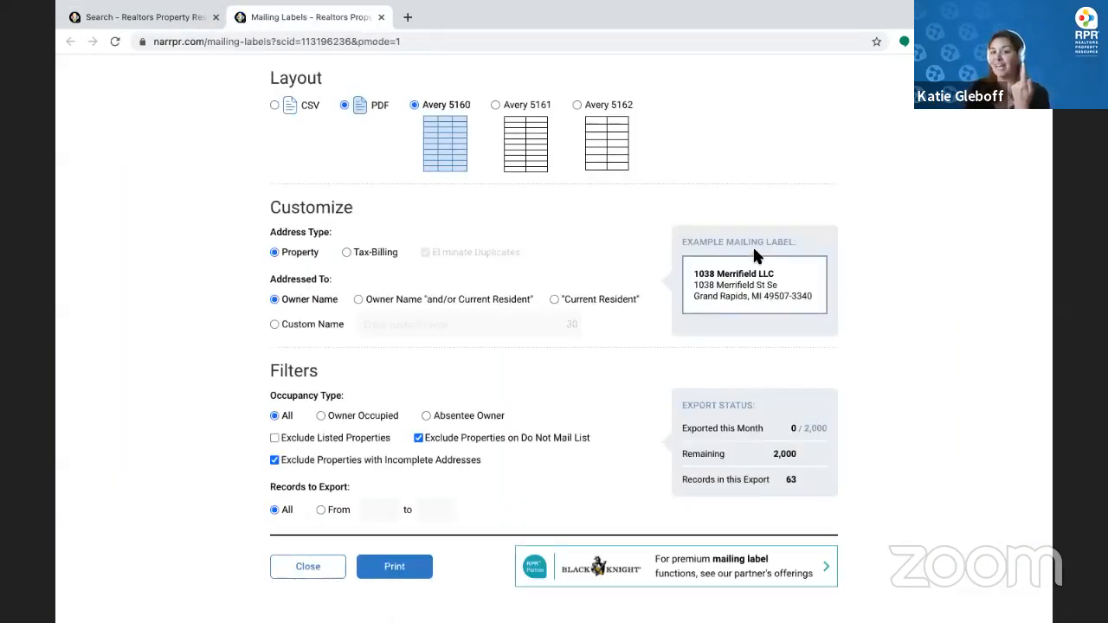
left_click(378, 18)
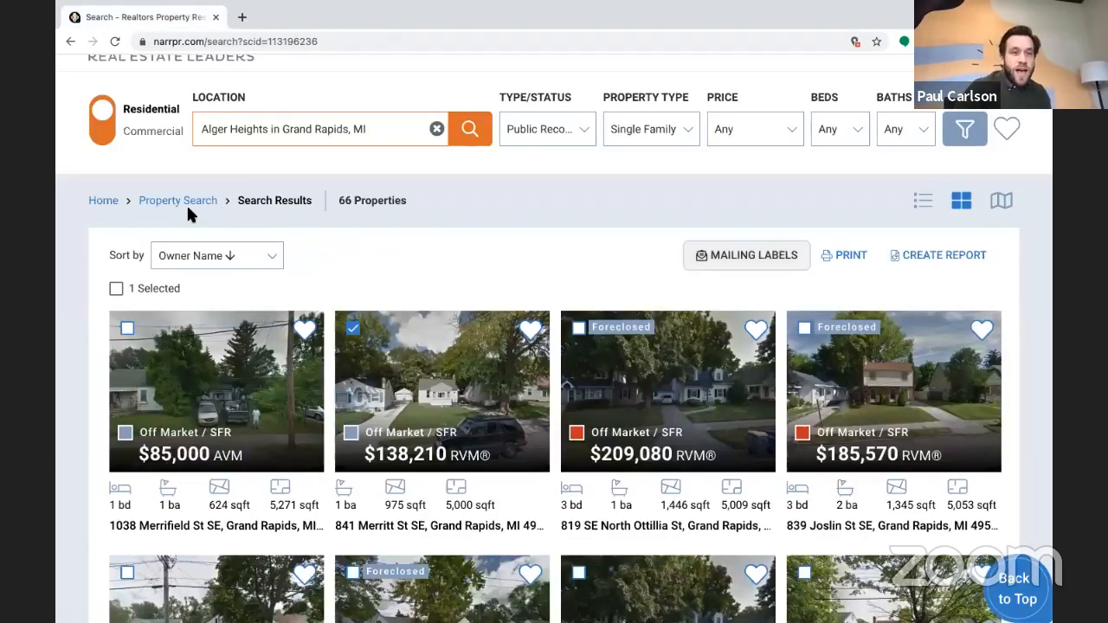
Clear all listing selections and open Mailing Labels for all 66 results
left_click(117, 291)
left_click(118, 291)
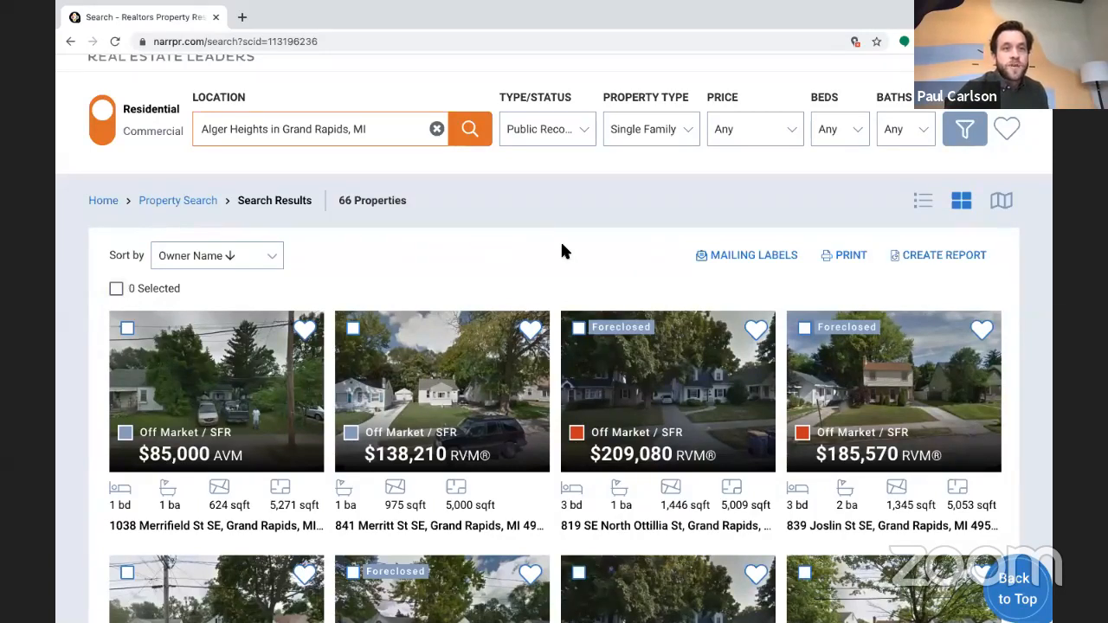
left_click(760, 257)
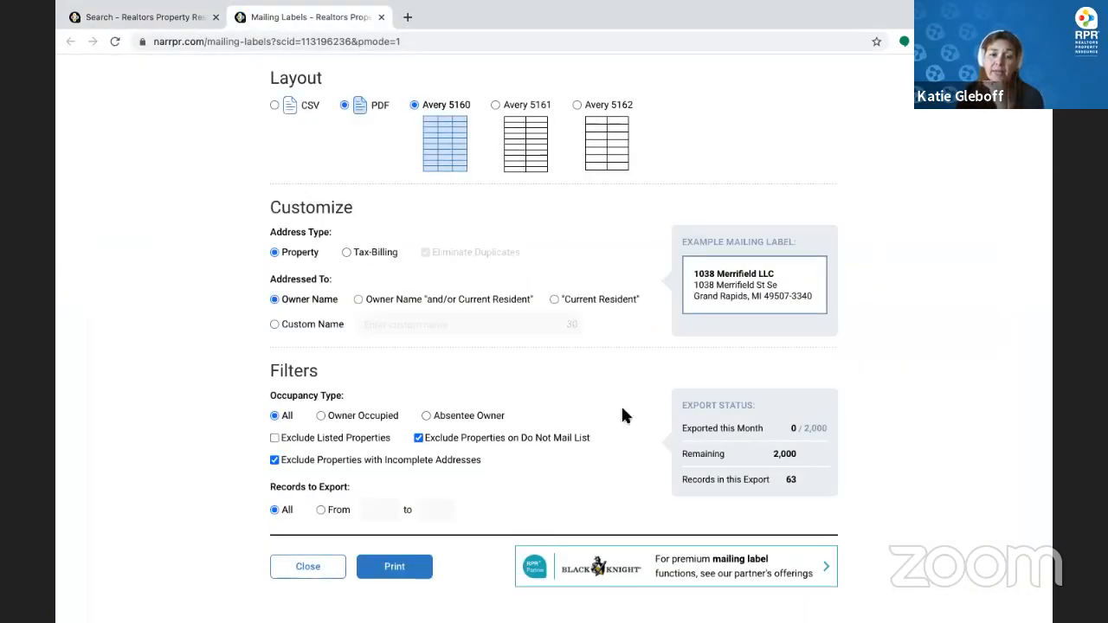
View and dismiss the Black Knight premium label offer, then close the Mailing Labels tab
left_click(690, 568)
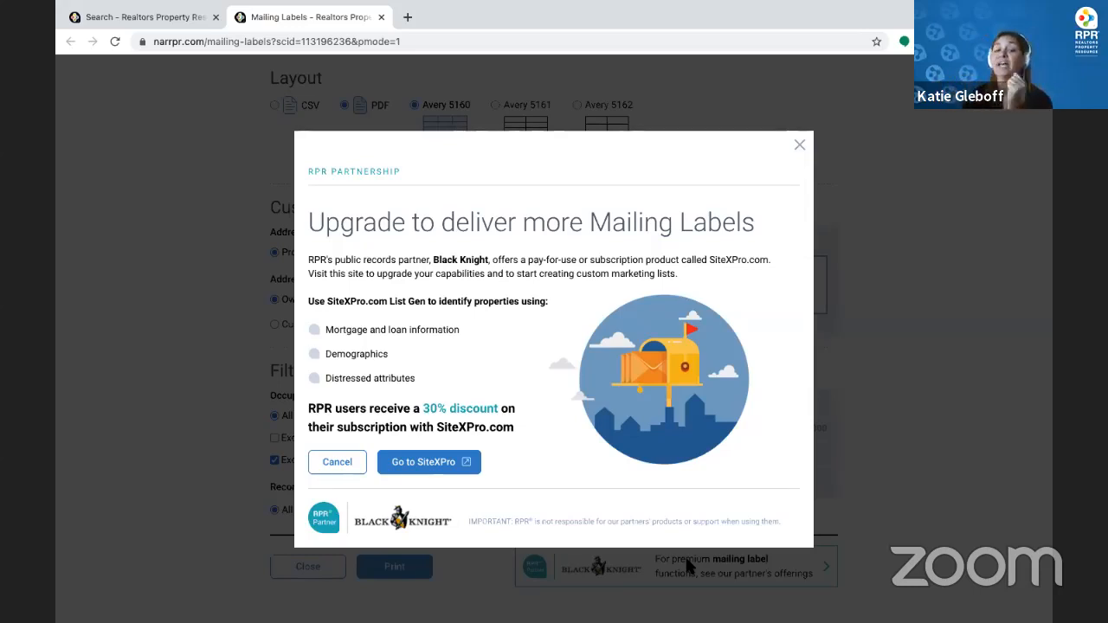
left_click(797, 147)
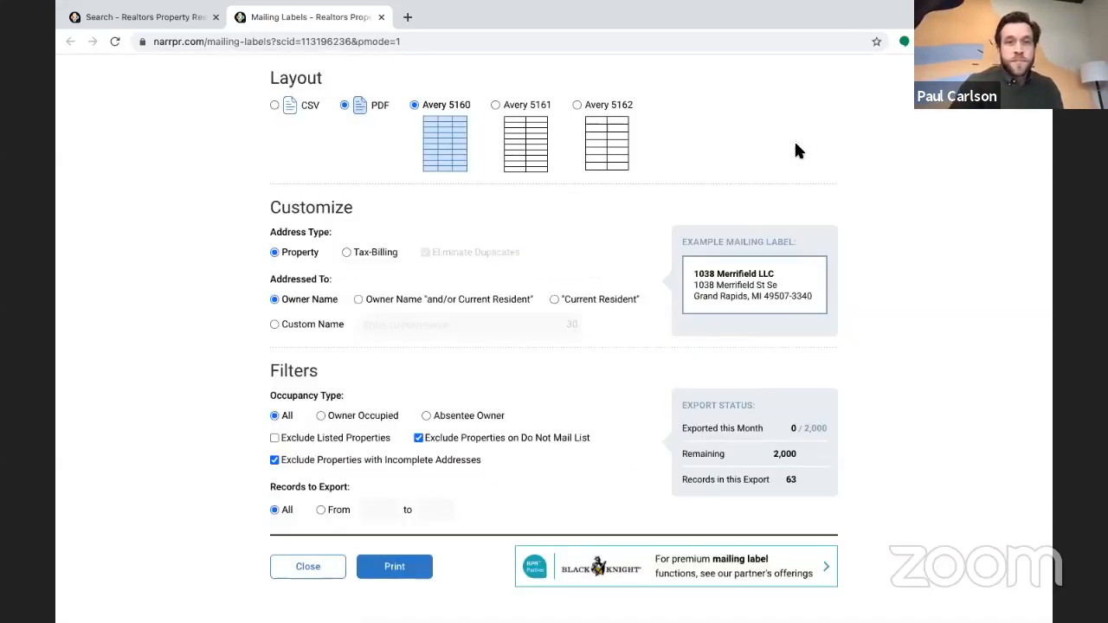
left_click(382, 18)
In School Search, choose Grand Rapids, Michigan with School Type All levels
scroll(447, 209, "up", 1)
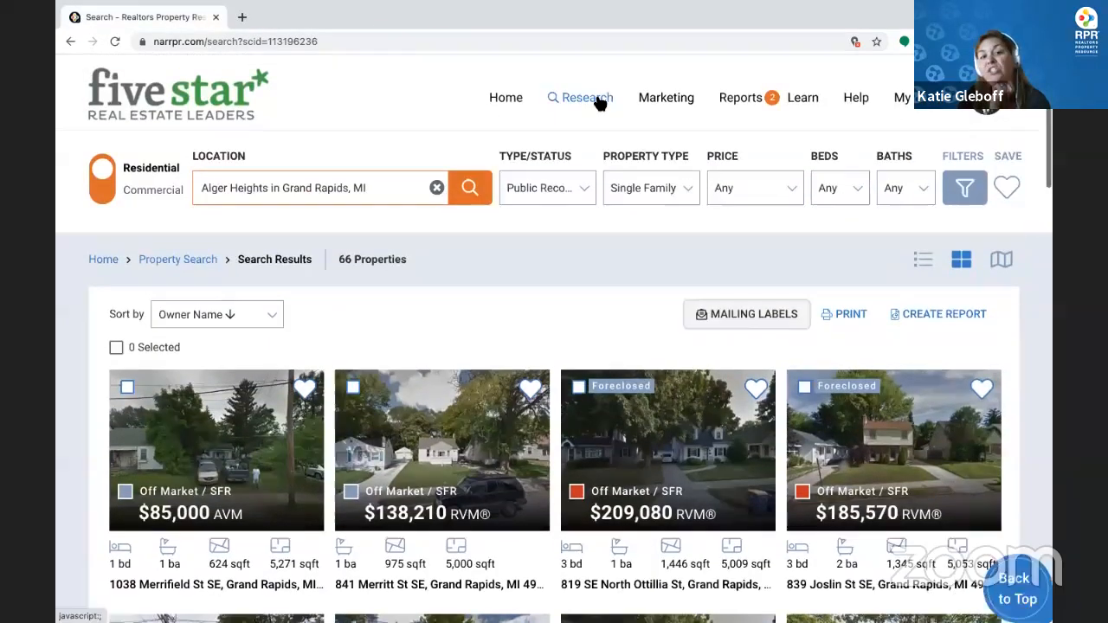
left_click(598, 102)
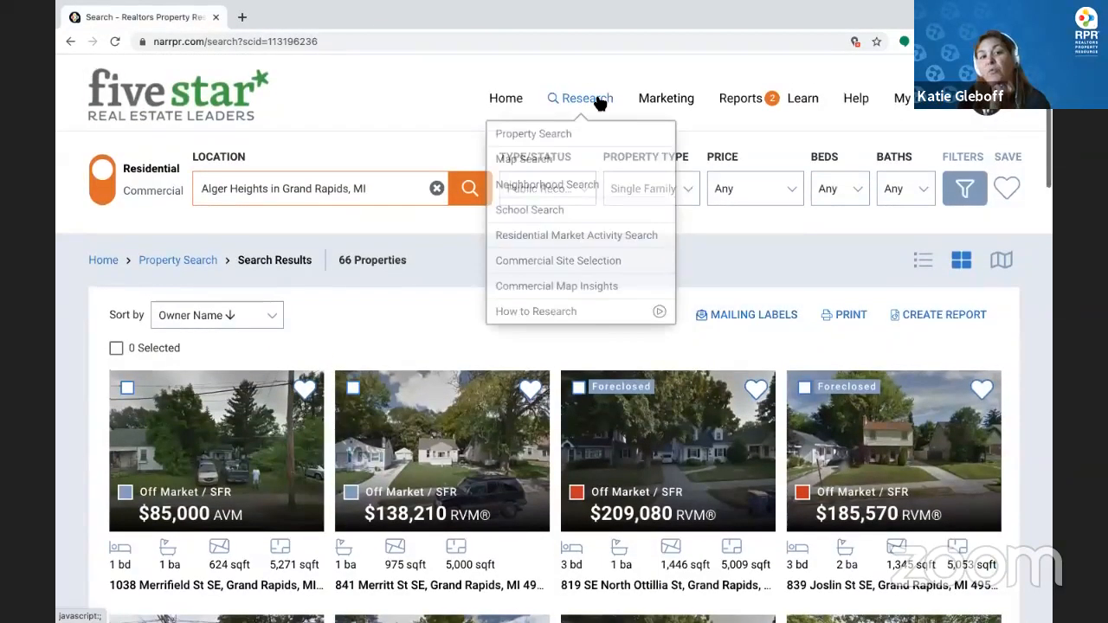
left_click(543, 211)
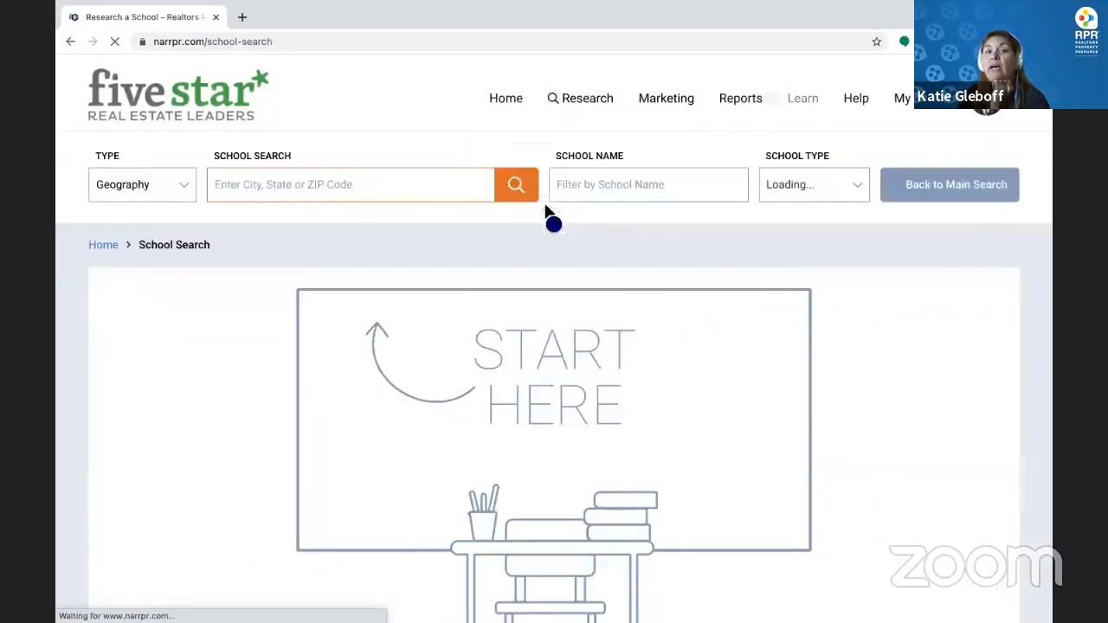
type("grand r")
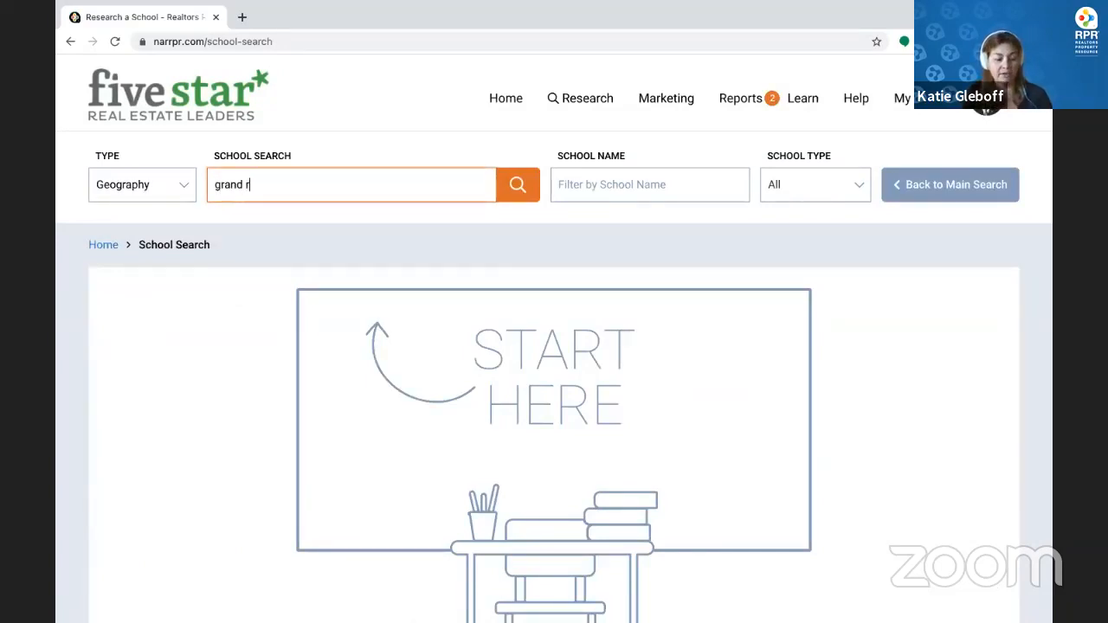
type("apids")
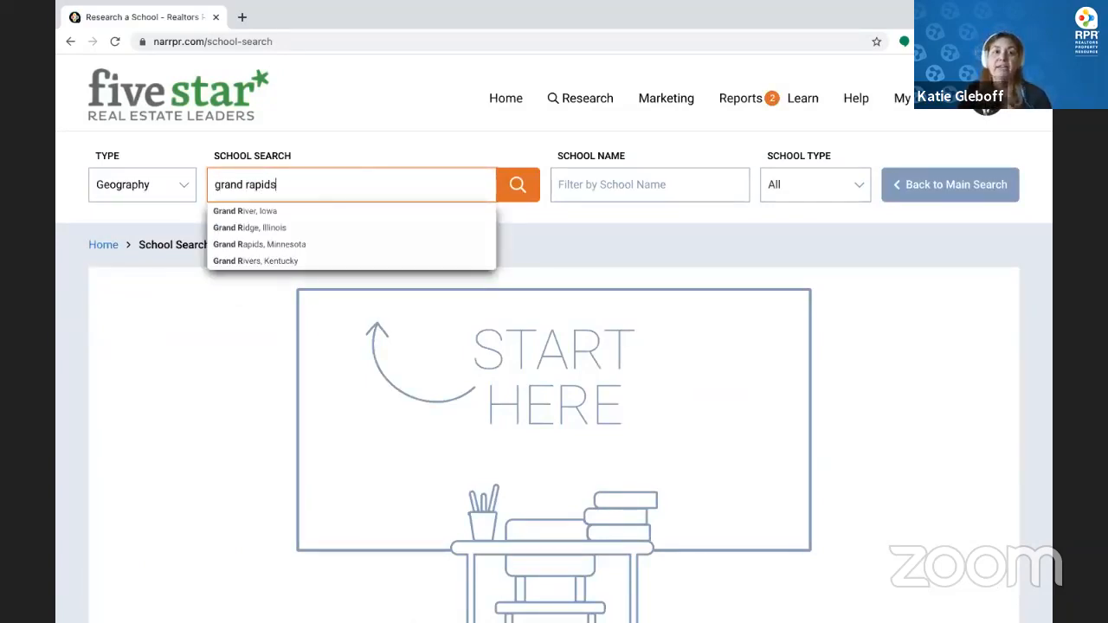
left_click(346, 228)
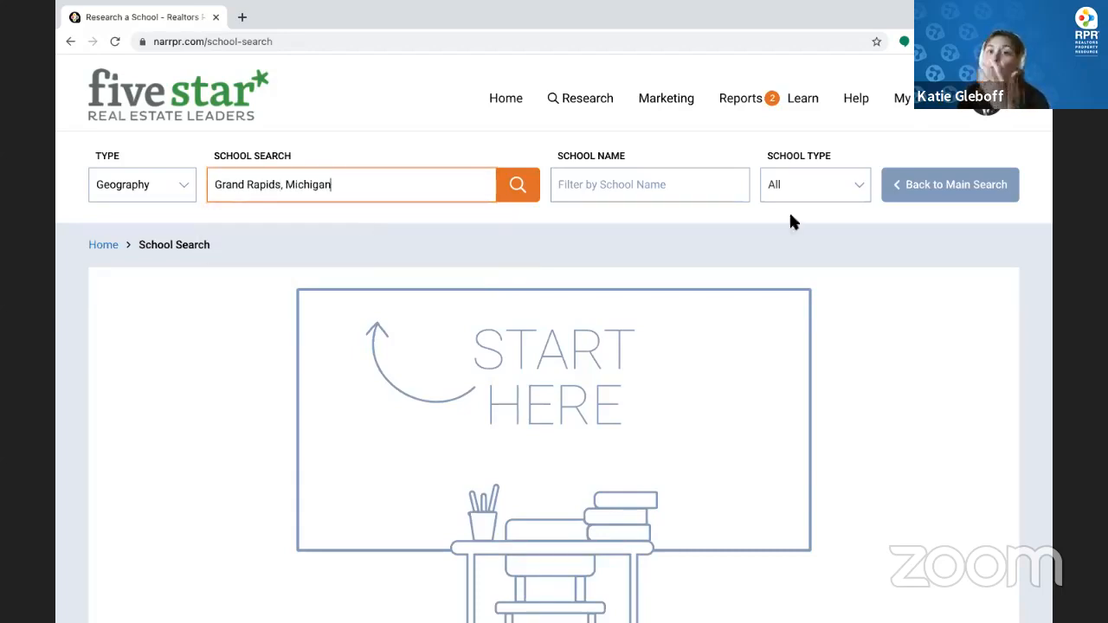
left_click(816, 181)
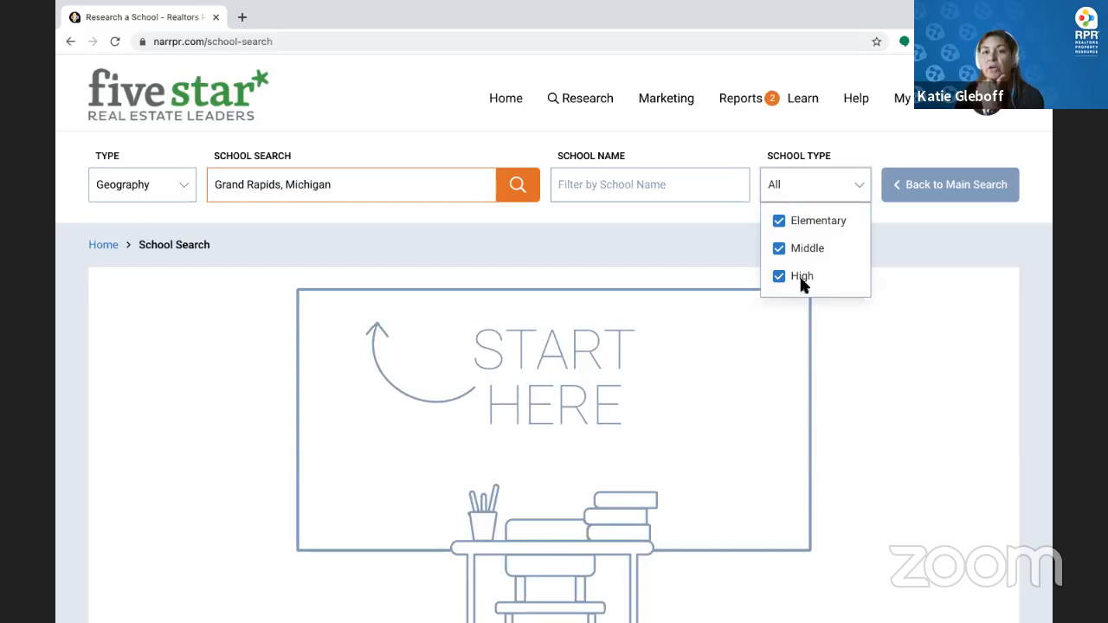
Run the school search and scroll through the 68 Grand Rapids schools
left_click(502, 194)
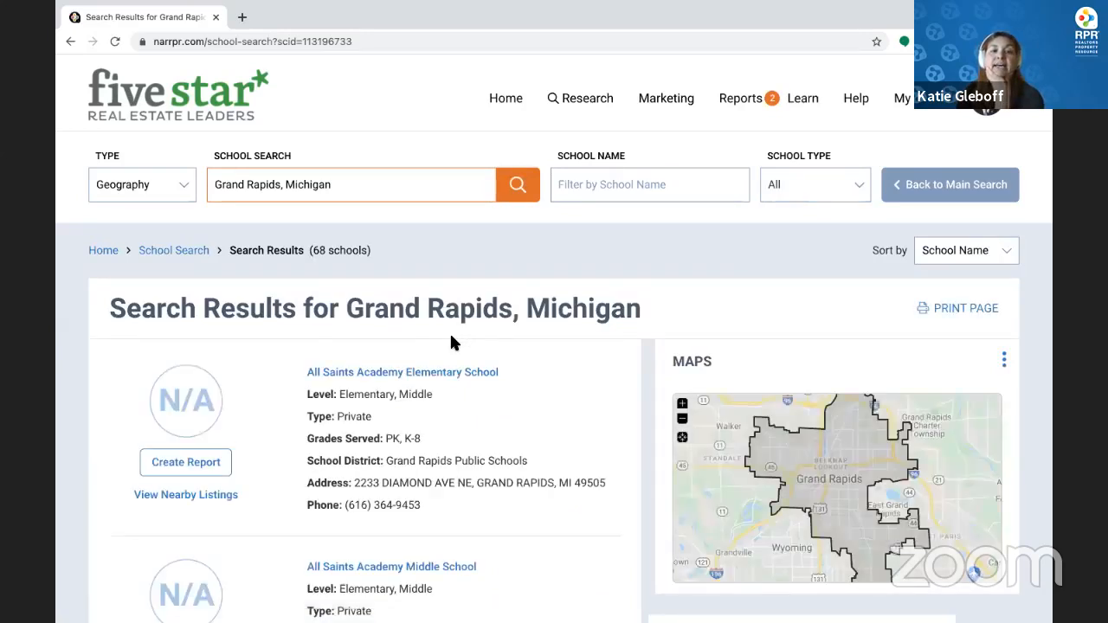
scroll(451, 337, "down", 6)
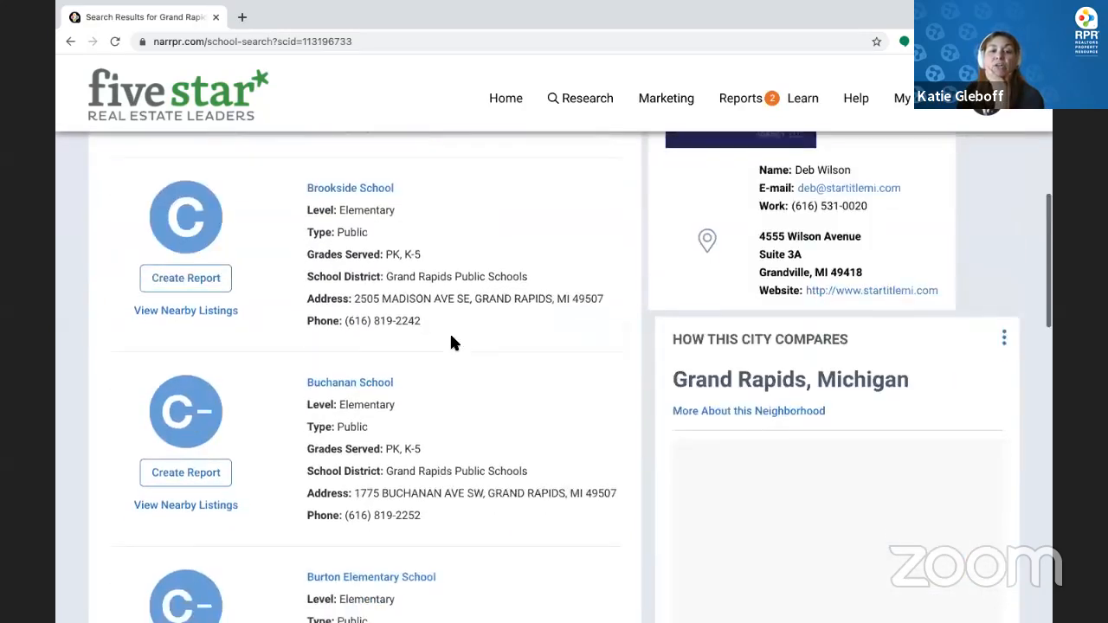
scroll(451, 338, "down", 4)
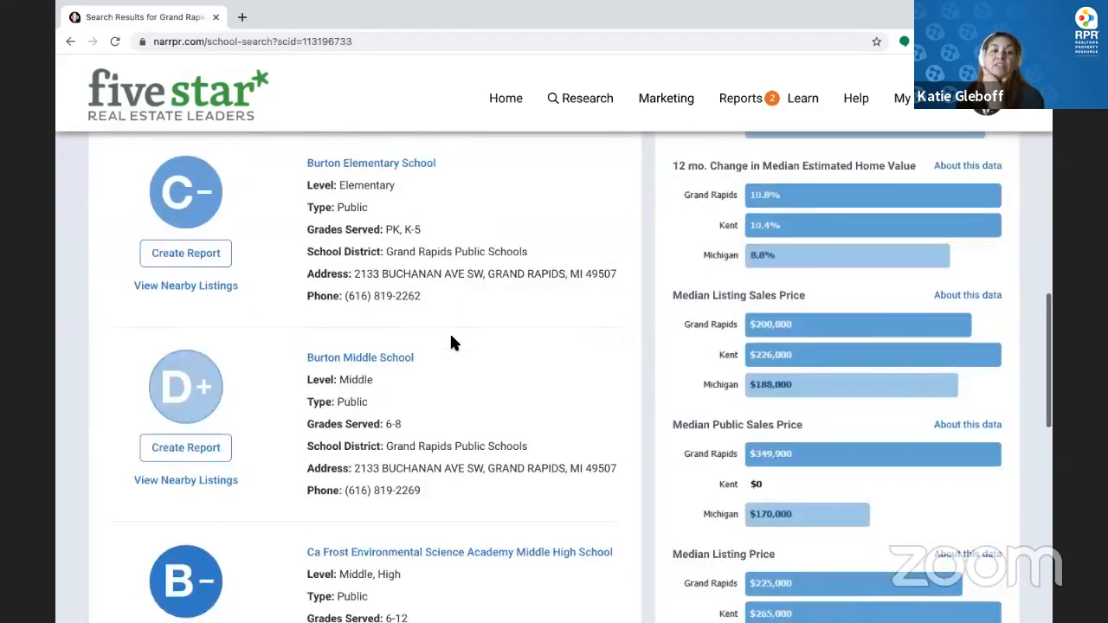
scroll(450, 342, "down", 3)
scroll(450, 342, "down", 1)
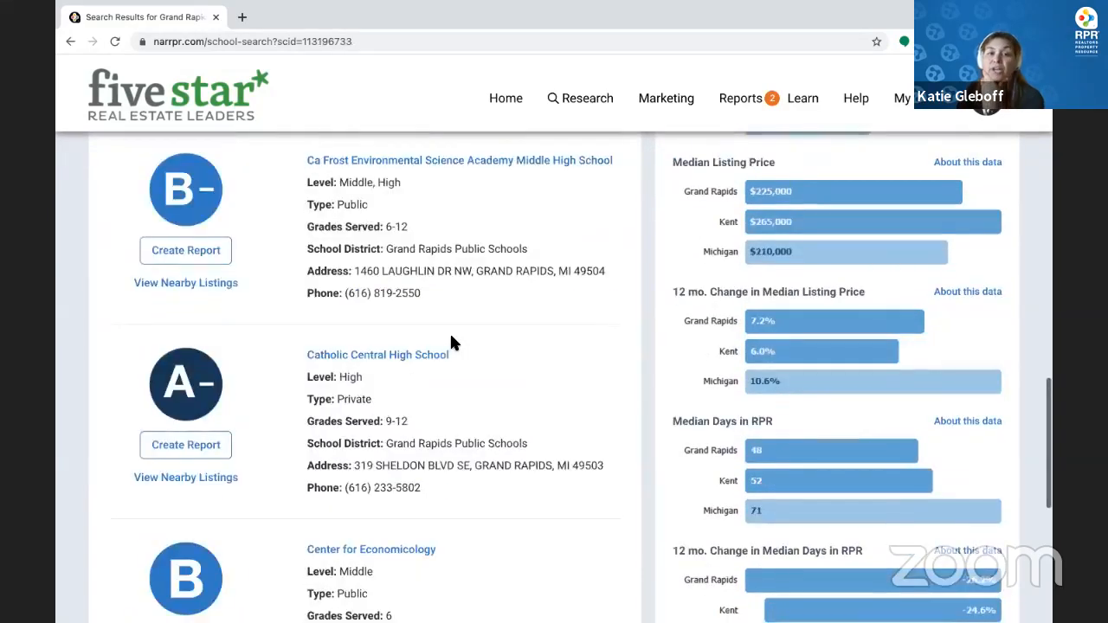
scroll(450, 342, "down", 1)
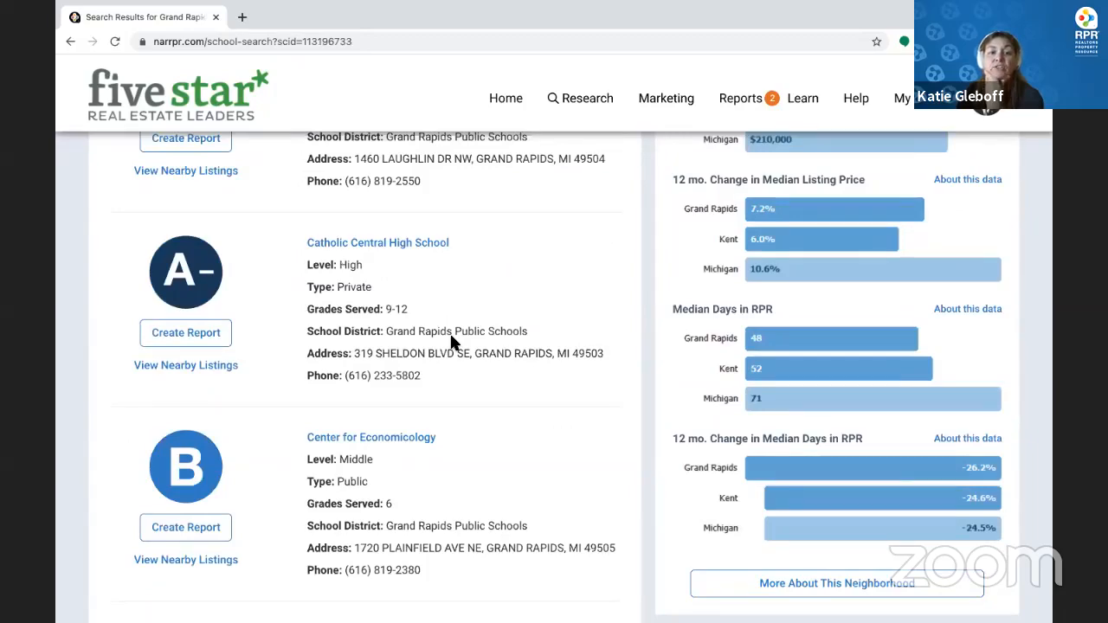
scroll(450, 342, "down", 1)
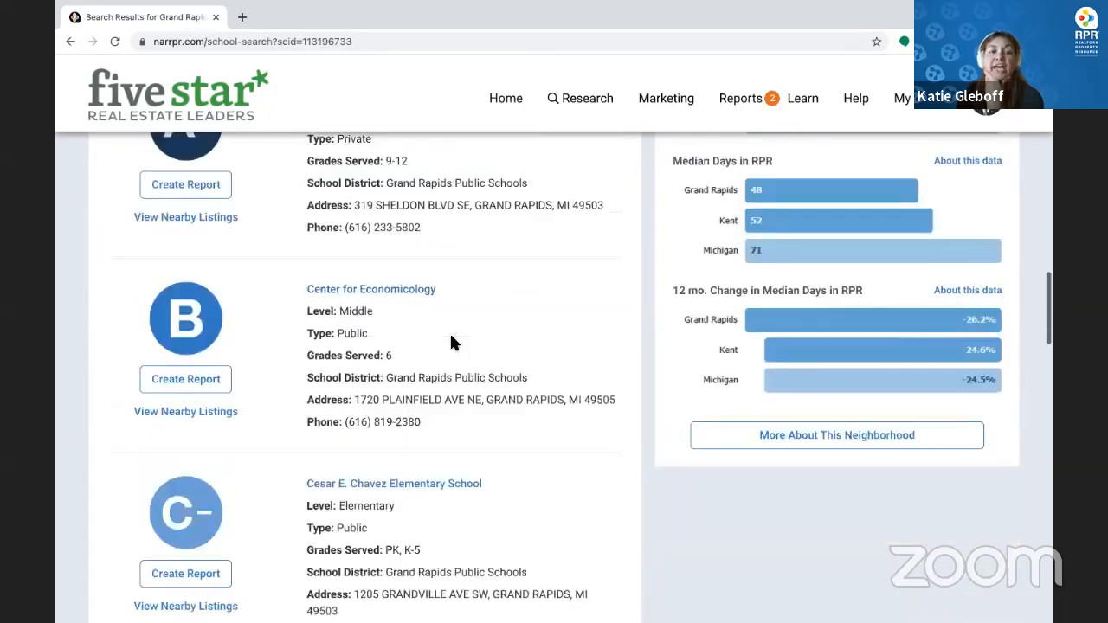
Review the Center for Economicology profile's comparisons and ratings, then return to the home page
left_click(402, 294)
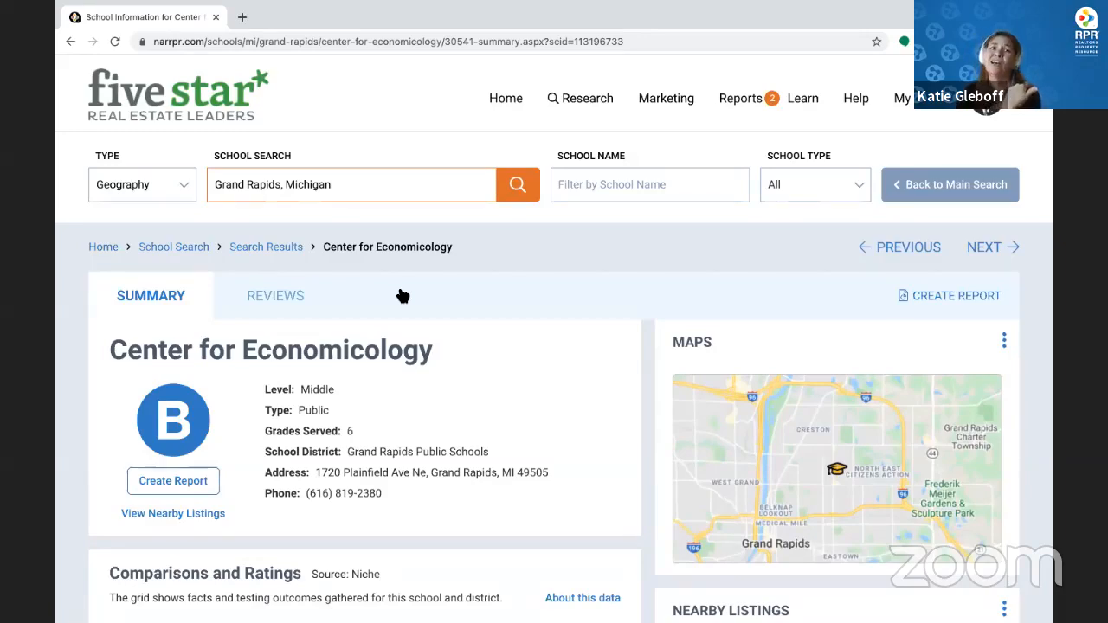
scroll(448, 363, "down", 3)
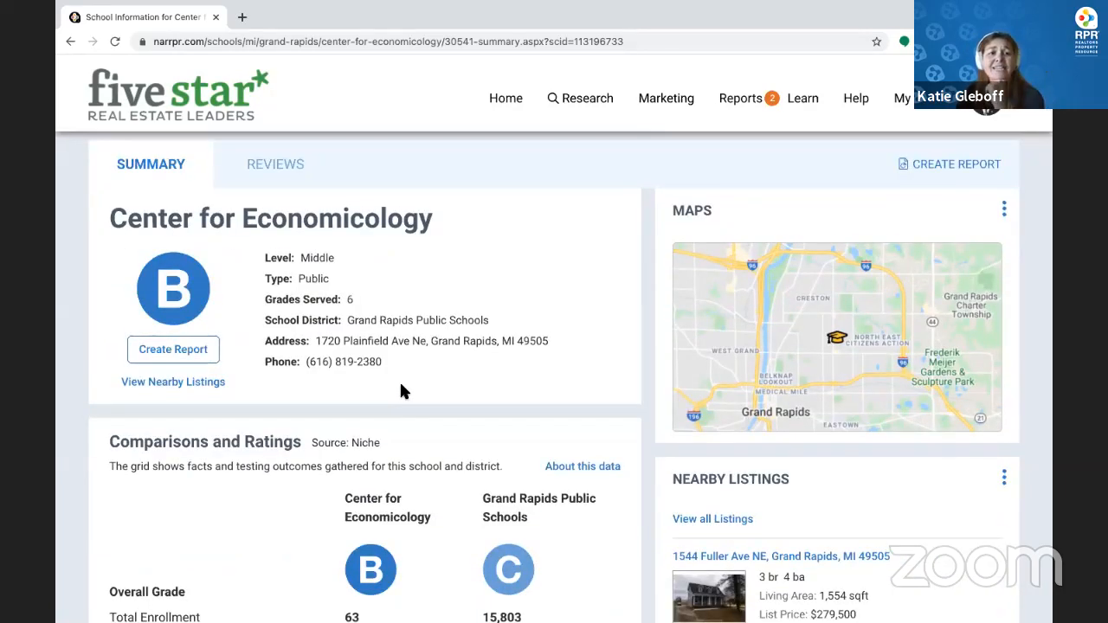
scroll(400, 391, "down", 3)
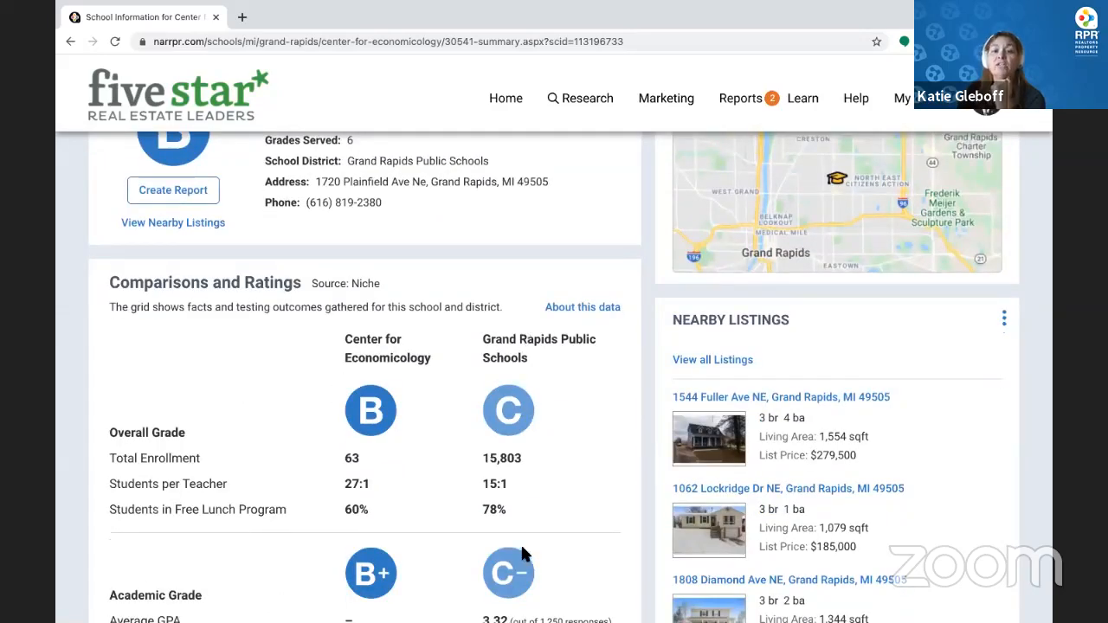
scroll(520, 550, "down", 5)
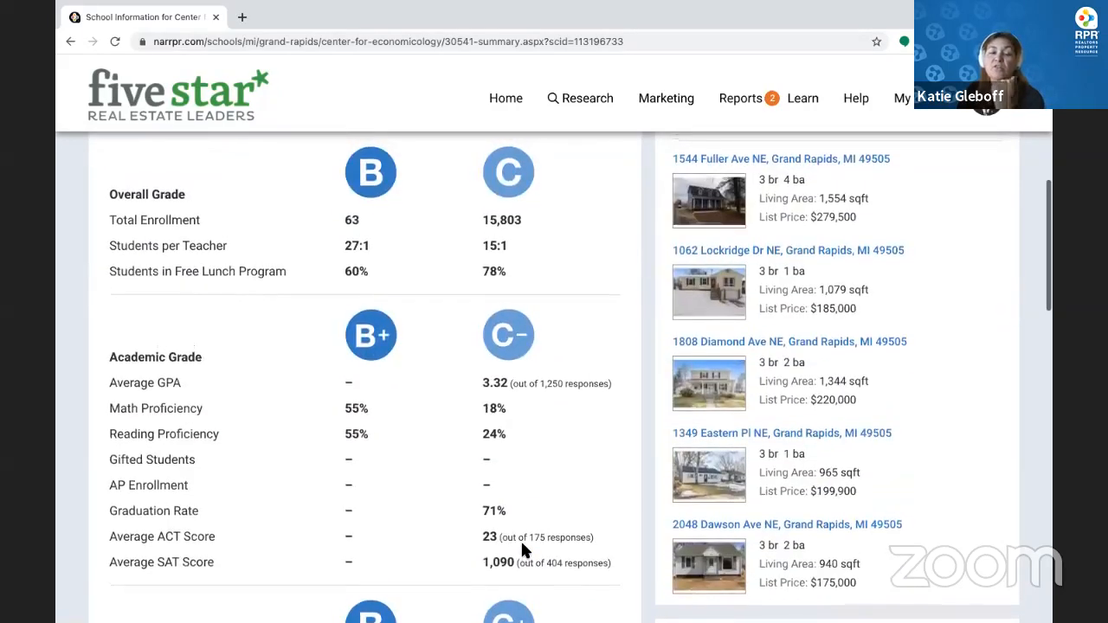
scroll(522, 550, "down", 4)
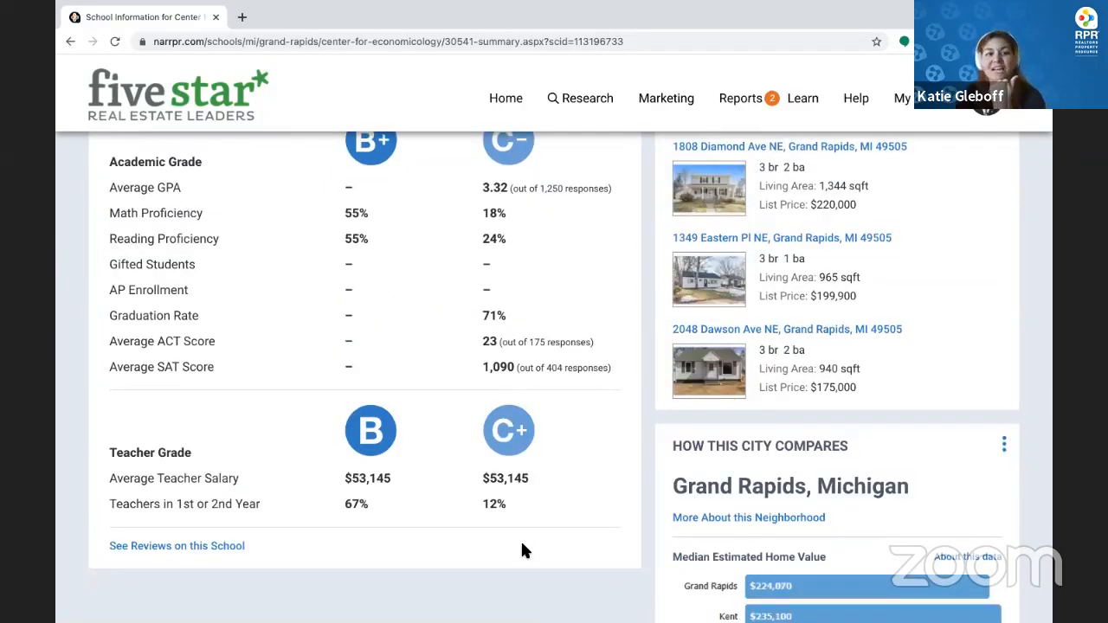
scroll(522, 550, "down", 3)
scroll(522, 550, "up", 15)
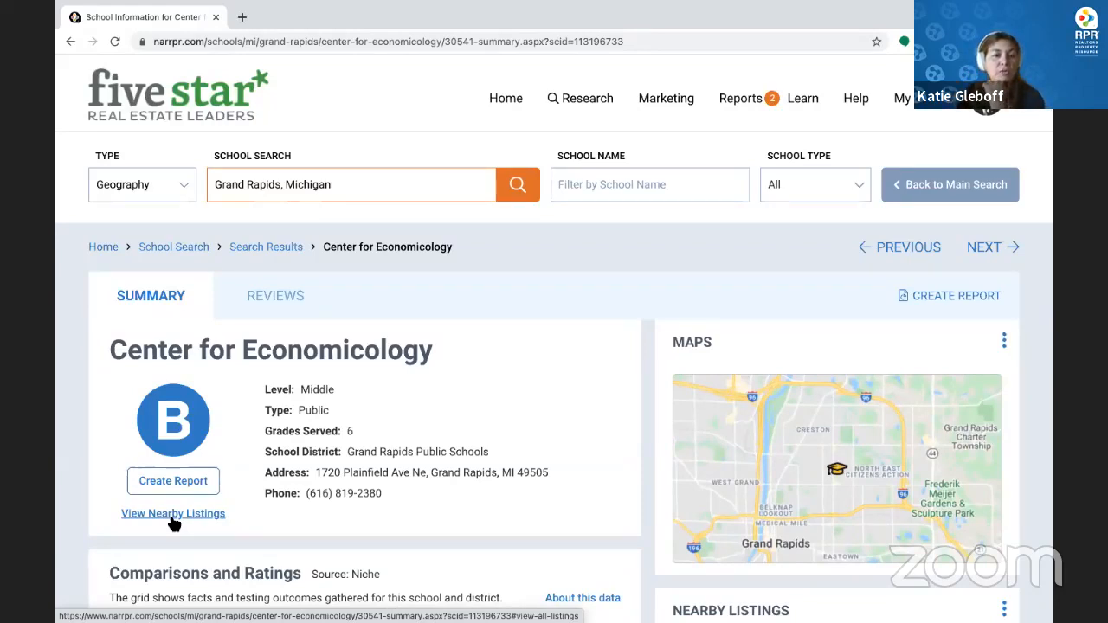
left_click(507, 104)
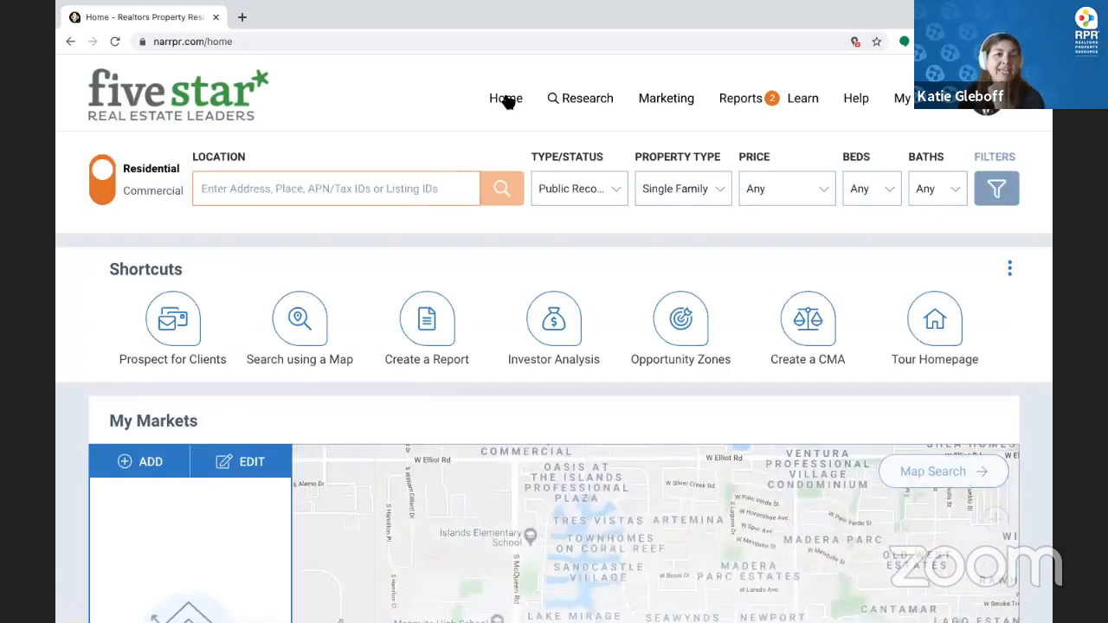
Add Alger Heights, Grand Rapids, MI under My Markets, save the settings, and return Home
scroll(463, 452, "down", 1)
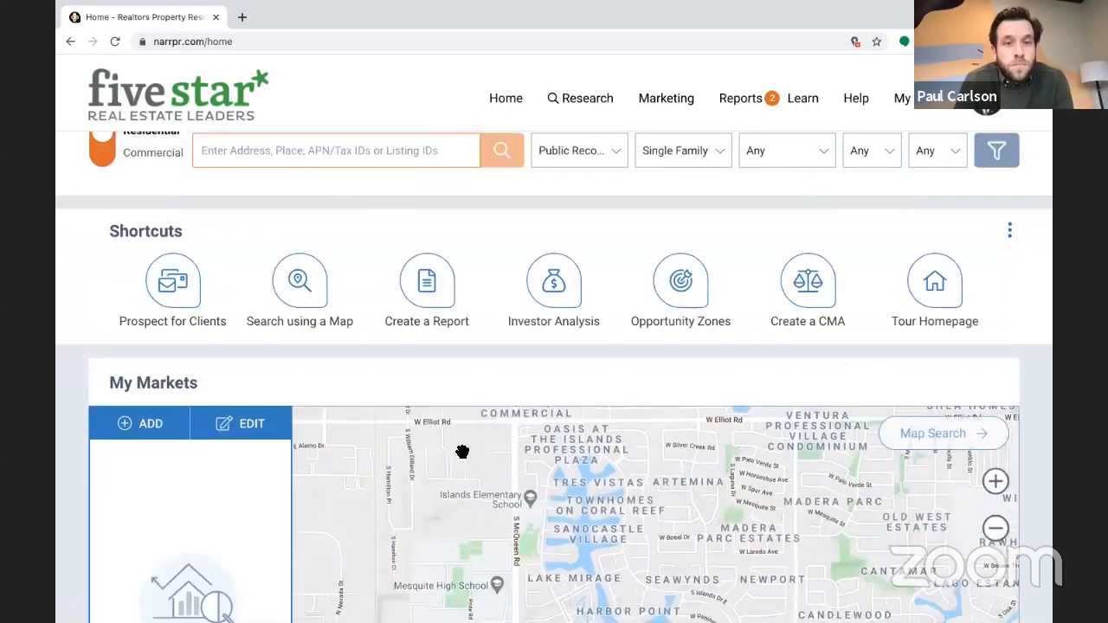
scroll(462, 452, "down", 4)
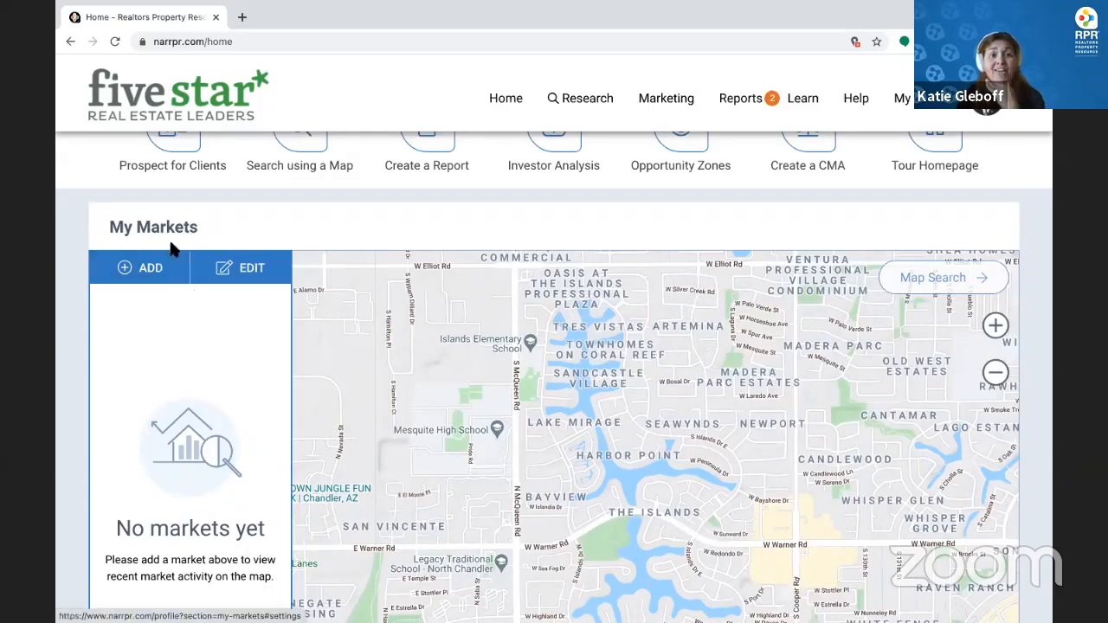
left_click(149, 267)
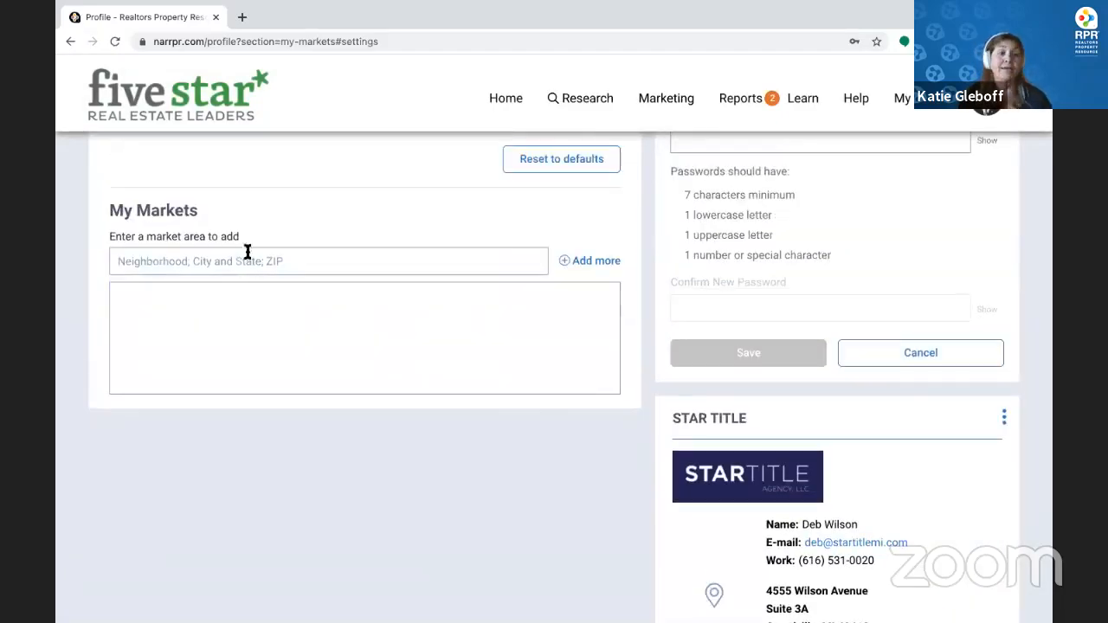
left_click(244, 262)
type("A")
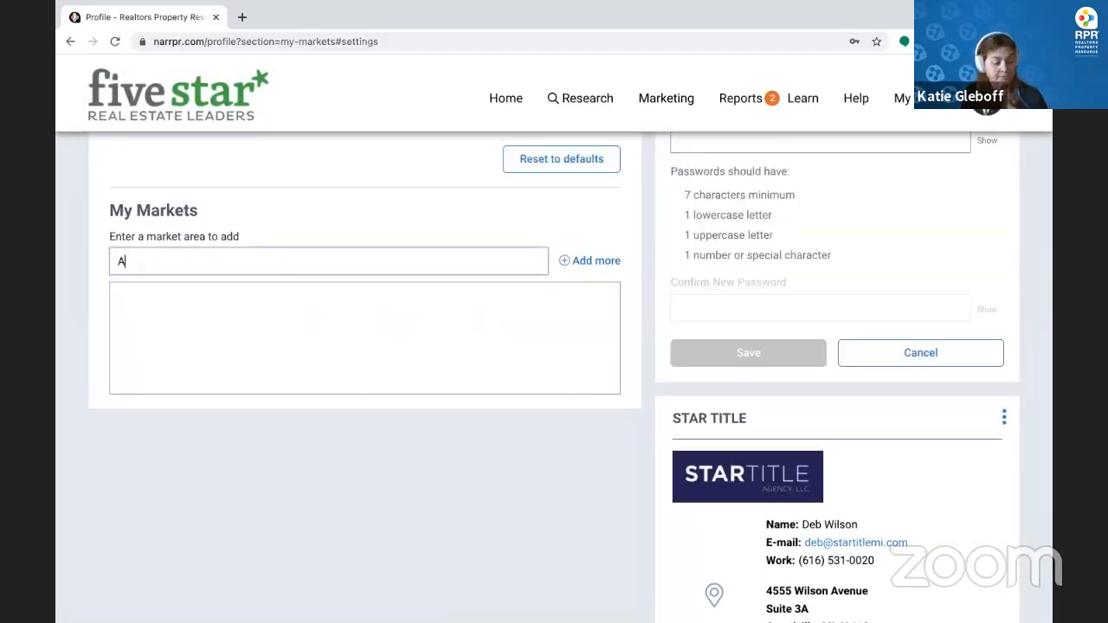
type("lger")
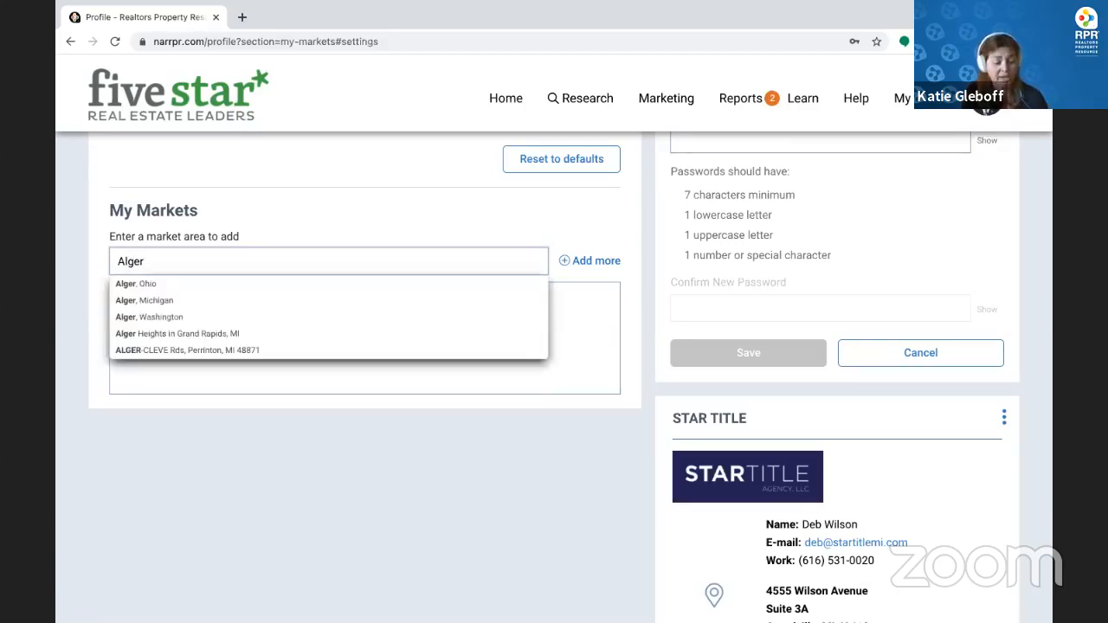
type(" Heigh")
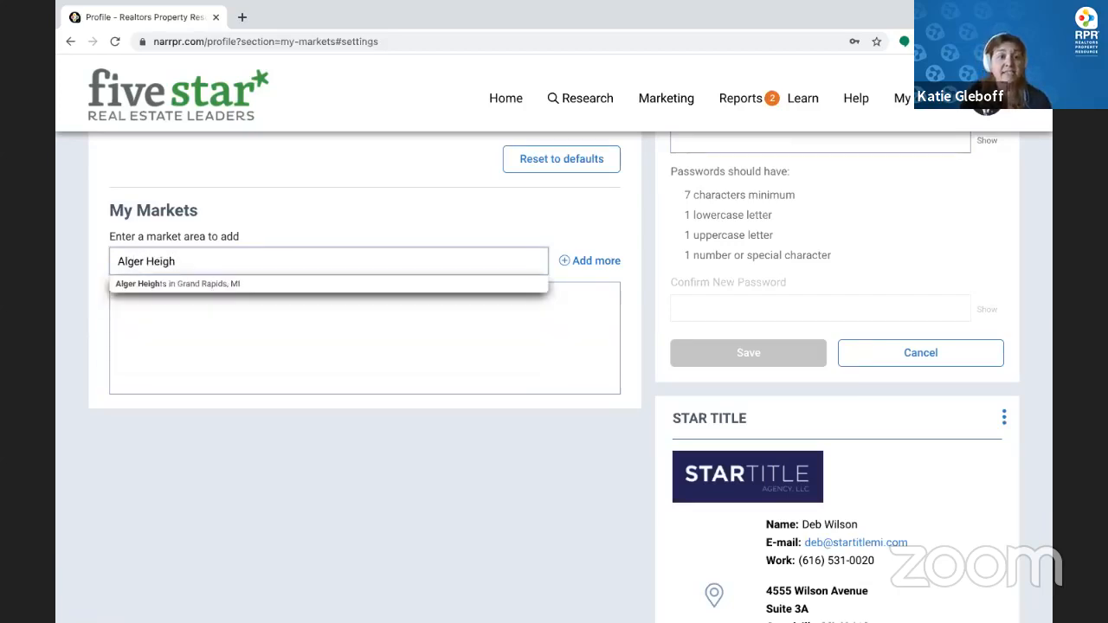
left_click(253, 287)
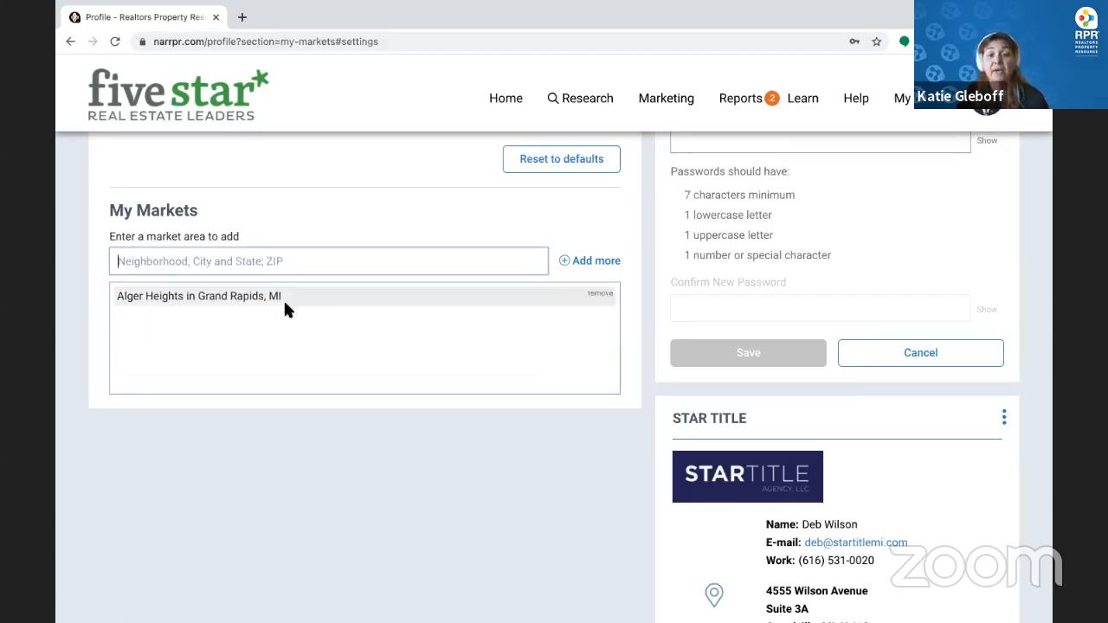
scroll(286, 307, "up", 5)
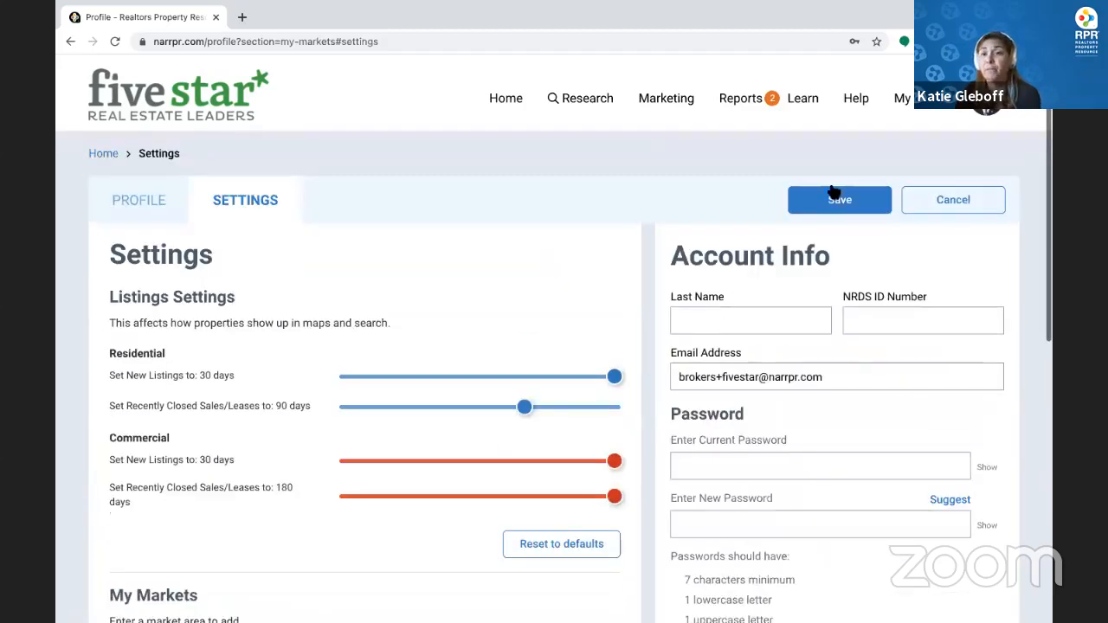
left_click(838, 202)
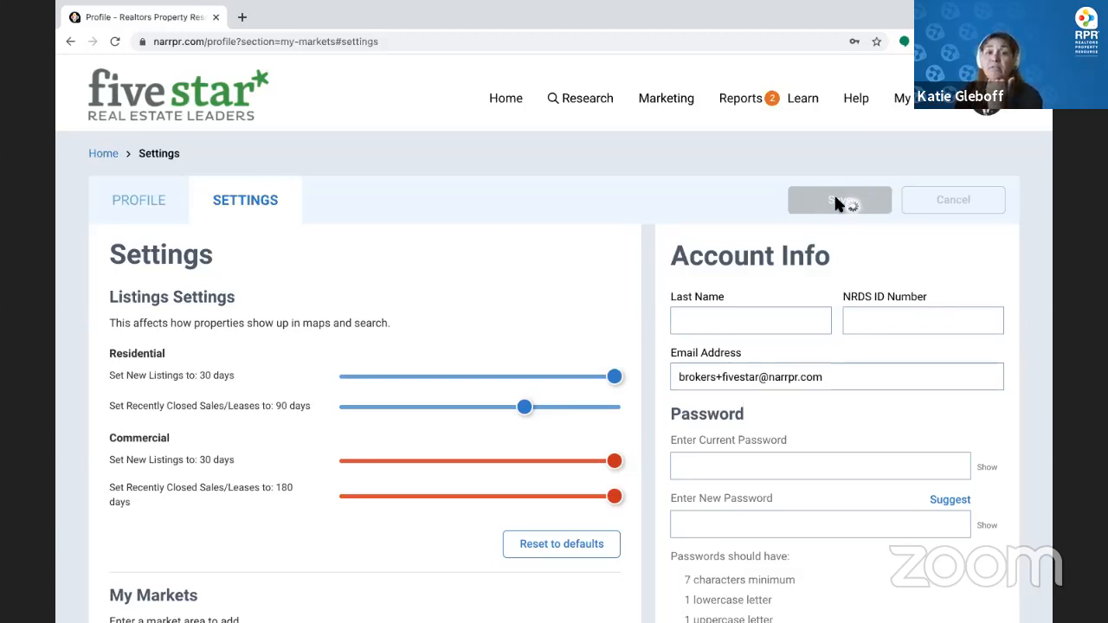
left_click(502, 100)
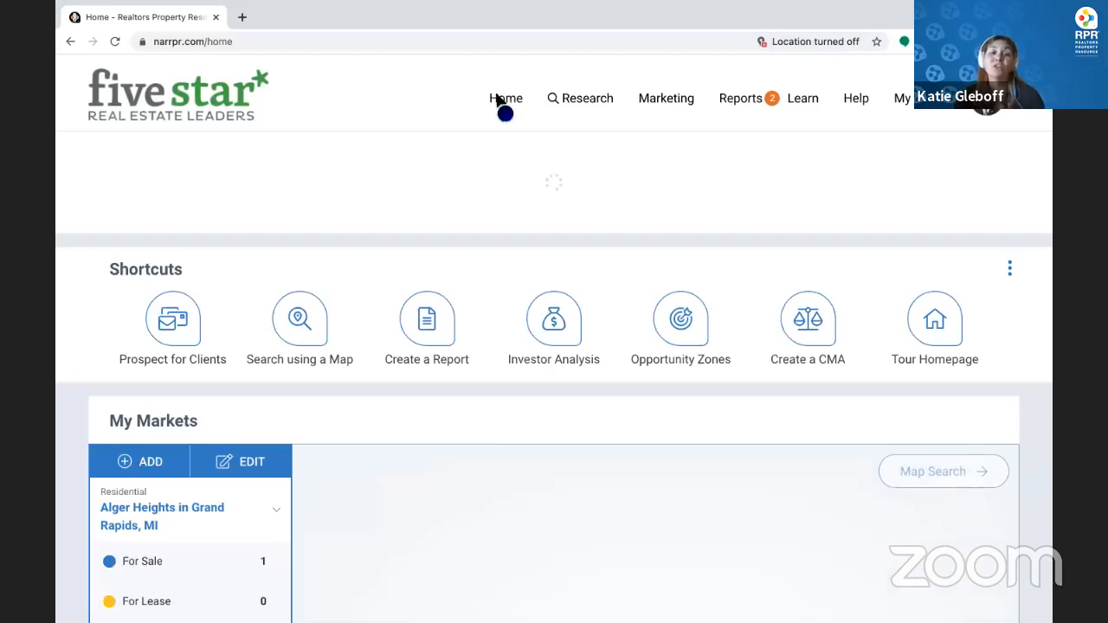
scroll(251, 209, "down", 4)
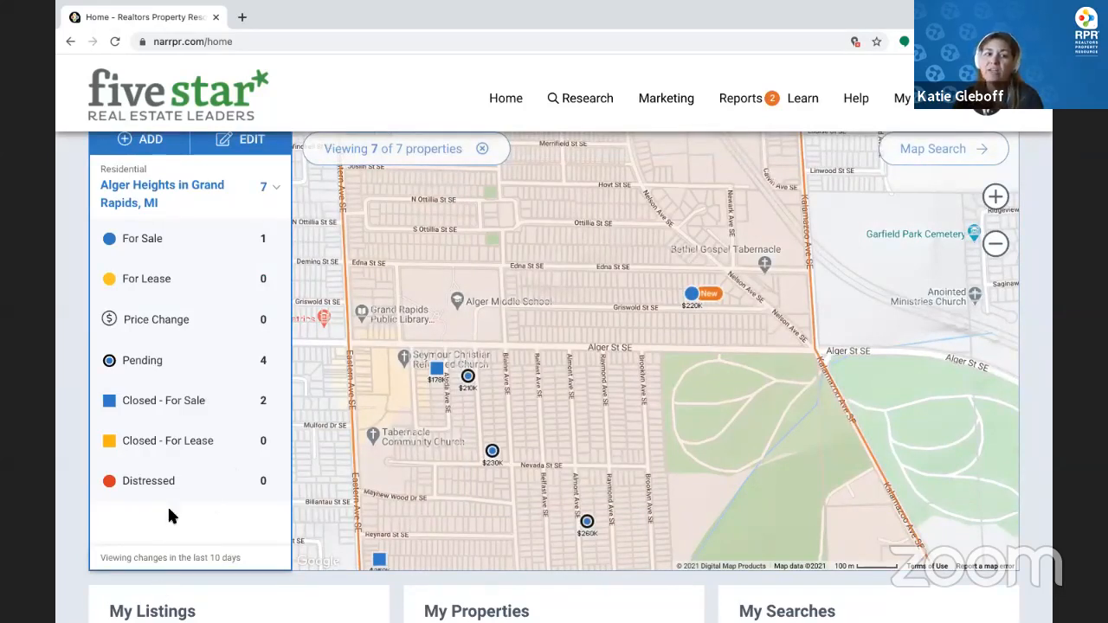
left_click(692, 295)
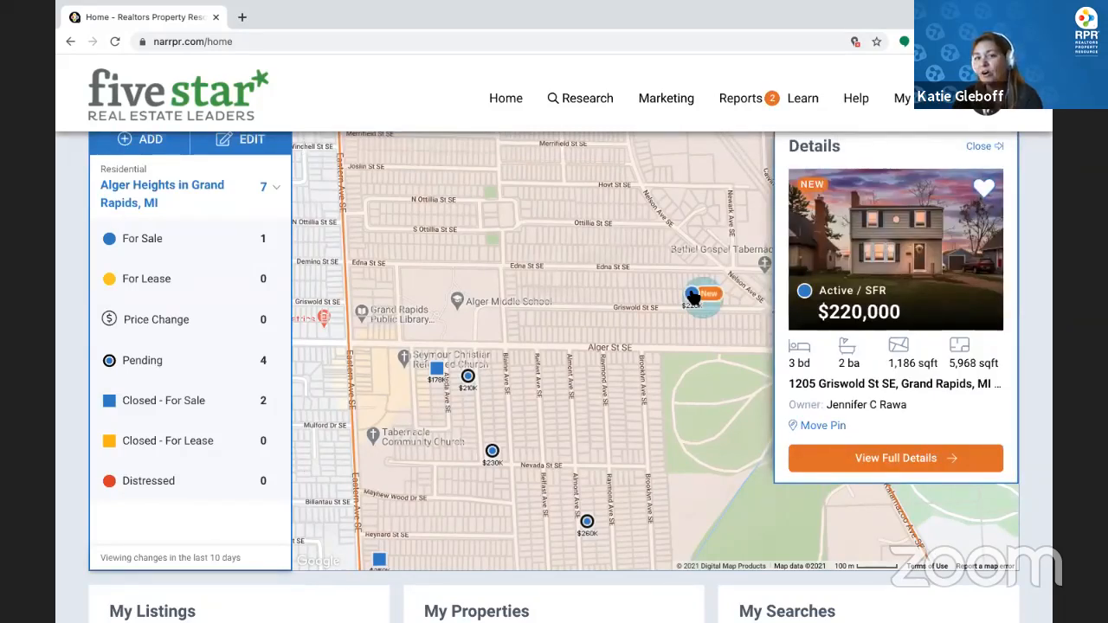
scroll(577, 405, "up", 1)
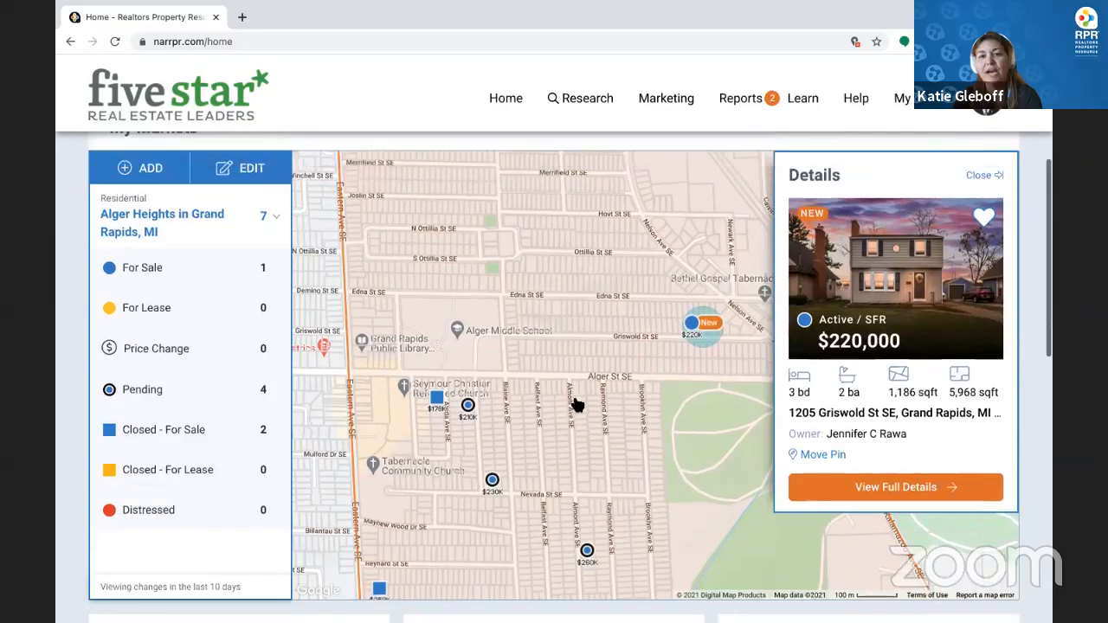
scroll(577, 404, "up", 2)
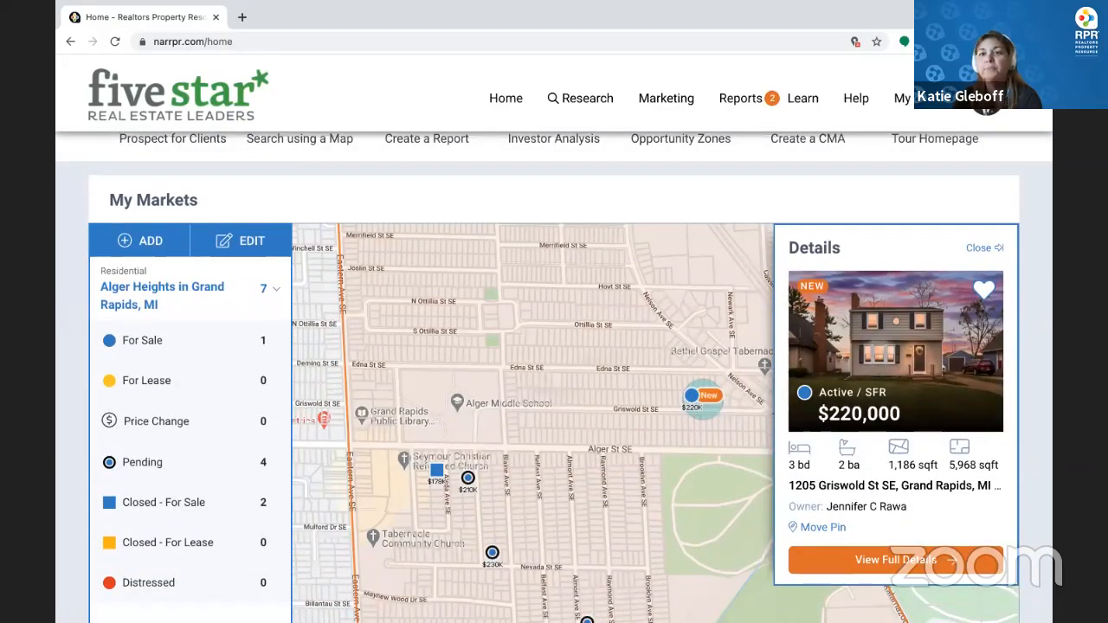
Show Recent searches under My Searches, led by Alger Heights and a 10-minute drive-time search
left_click(902, 98)
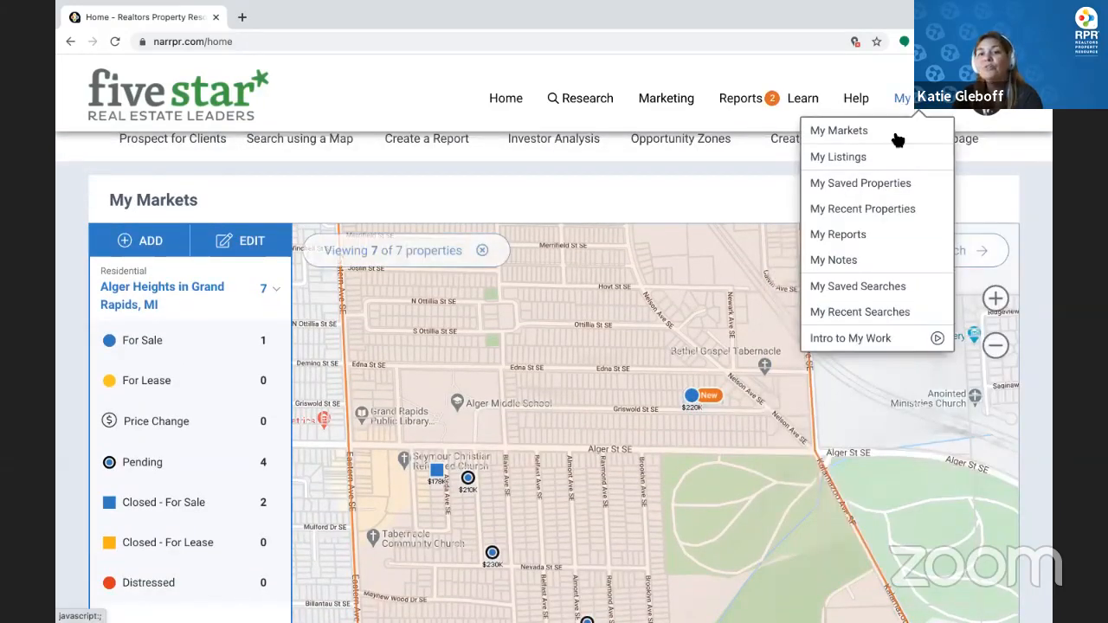
left_click(860, 289)
scroll(873, 403, "down", 1)
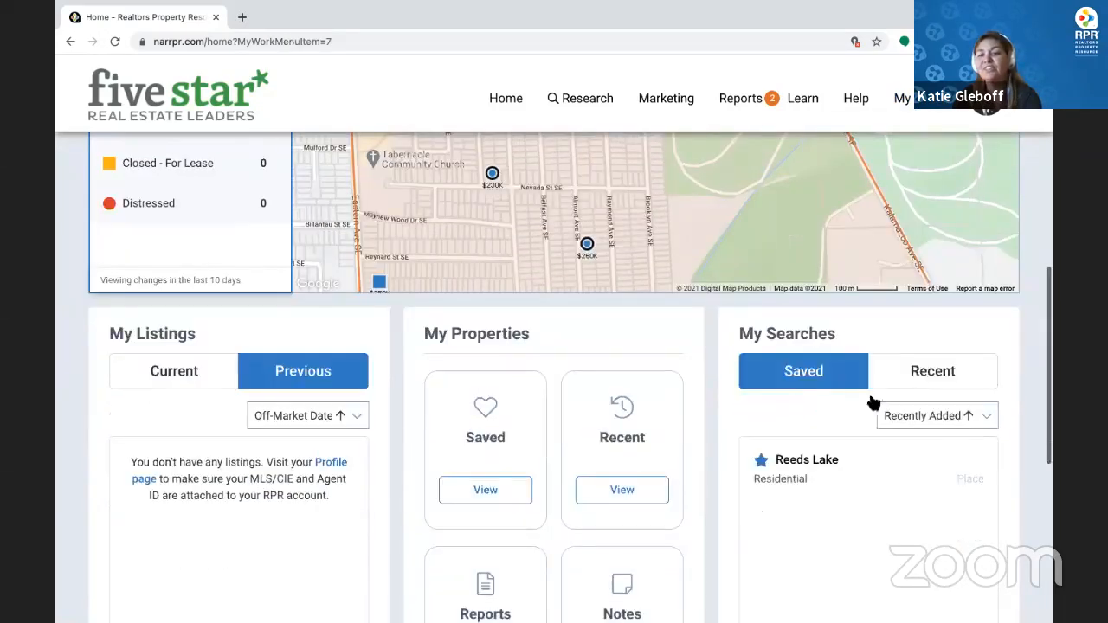
left_click(920, 376)
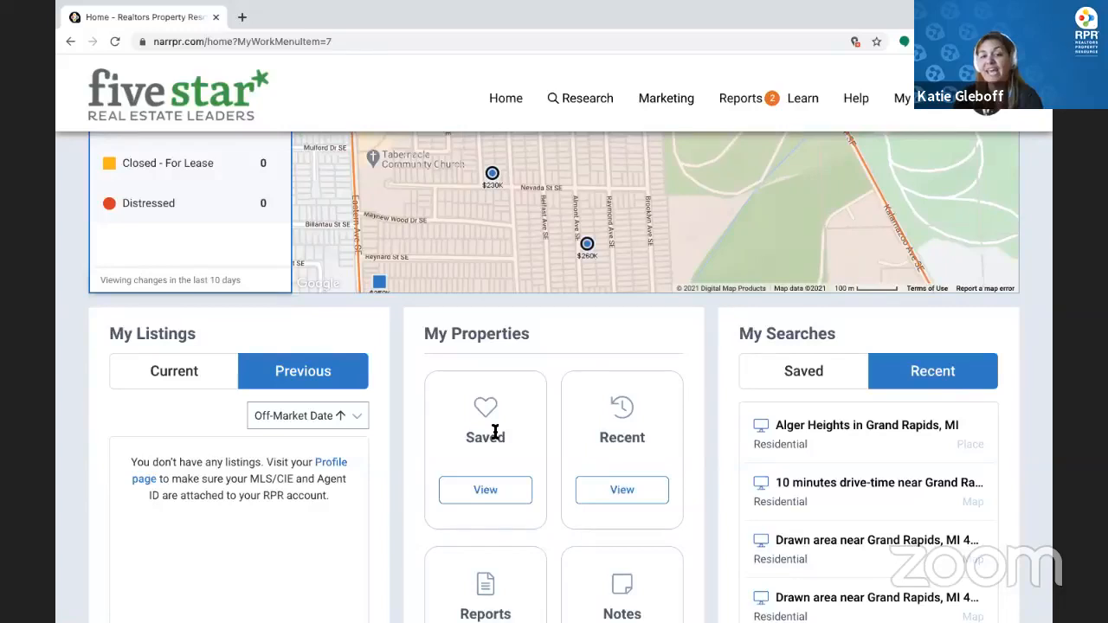
scroll(495, 431, "down", 1)
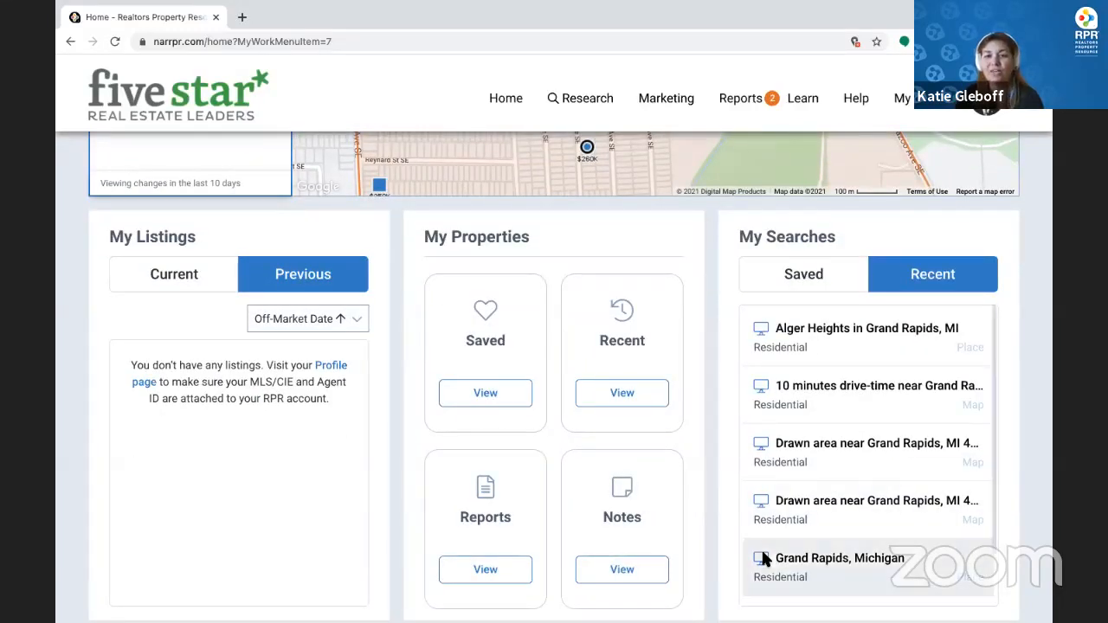
scroll(648, 282, "up", 5)
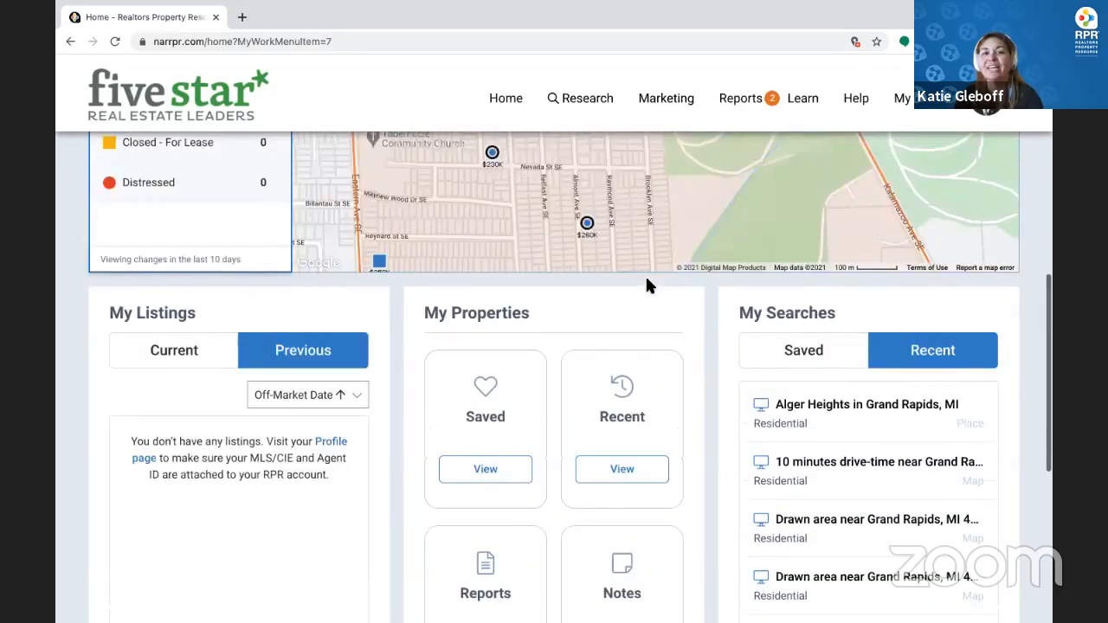
Reload the Home page so the Create a CMA walkthrough tip appears
left_click(502, 98)
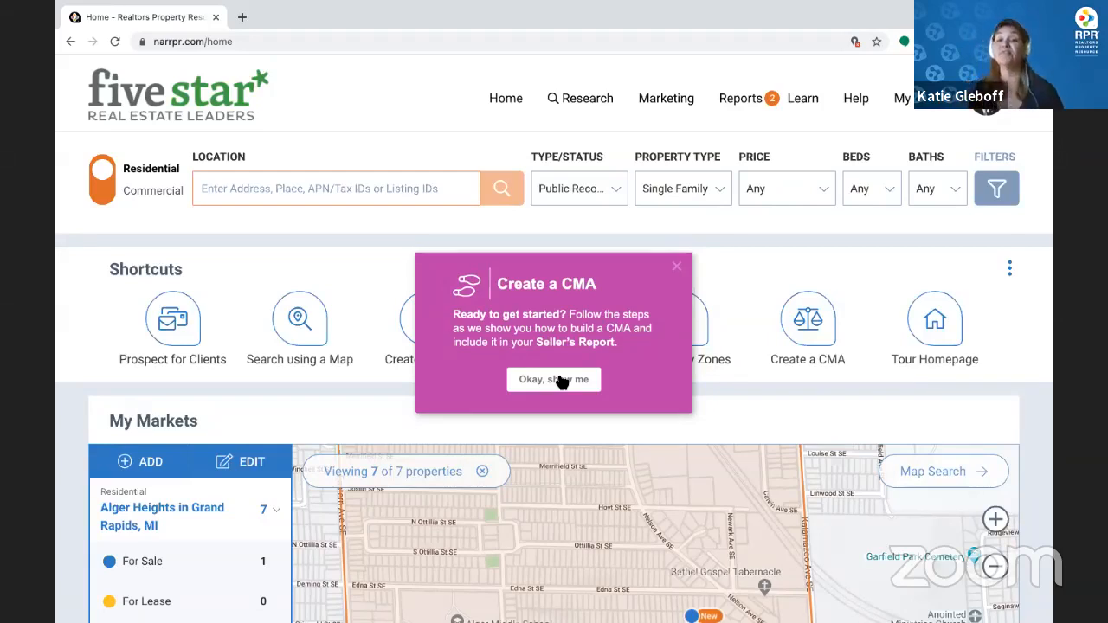
Dismiss the Create a CMA tip, then open and close the Help learning resources panel
left_click(676, 266)
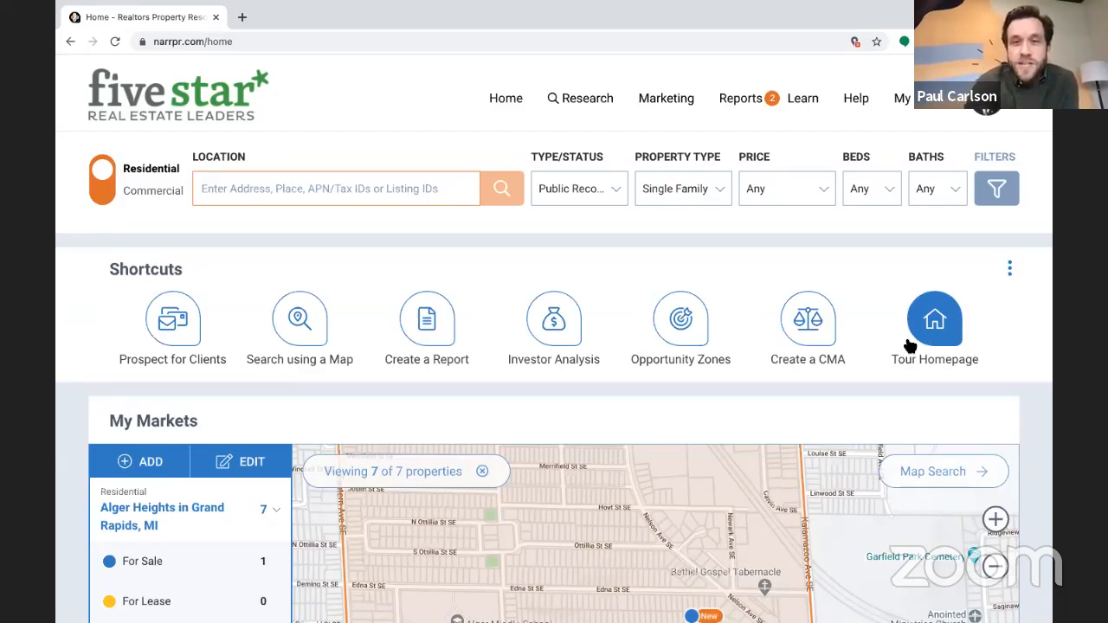
left_click(852, 98)
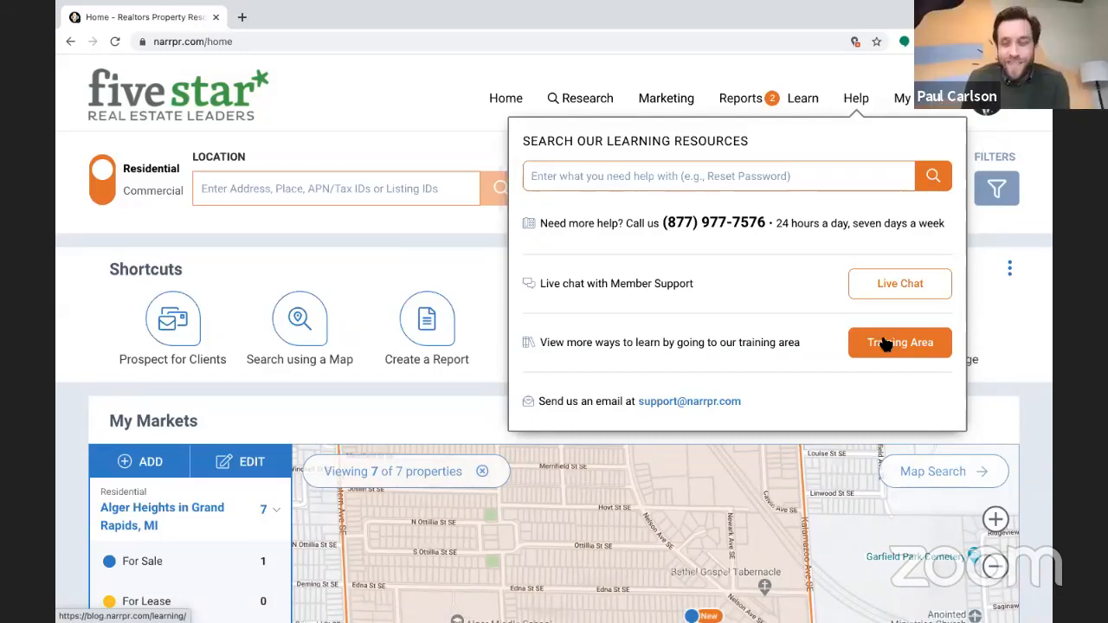
left_click(368, 156)
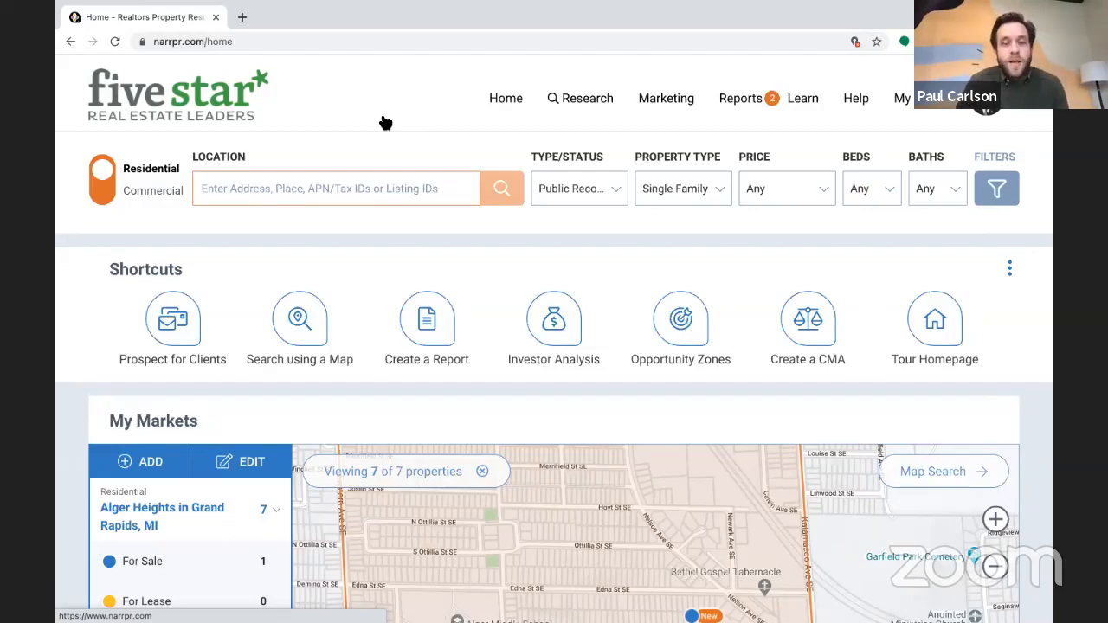
scroll(630, 437, "down", 2)
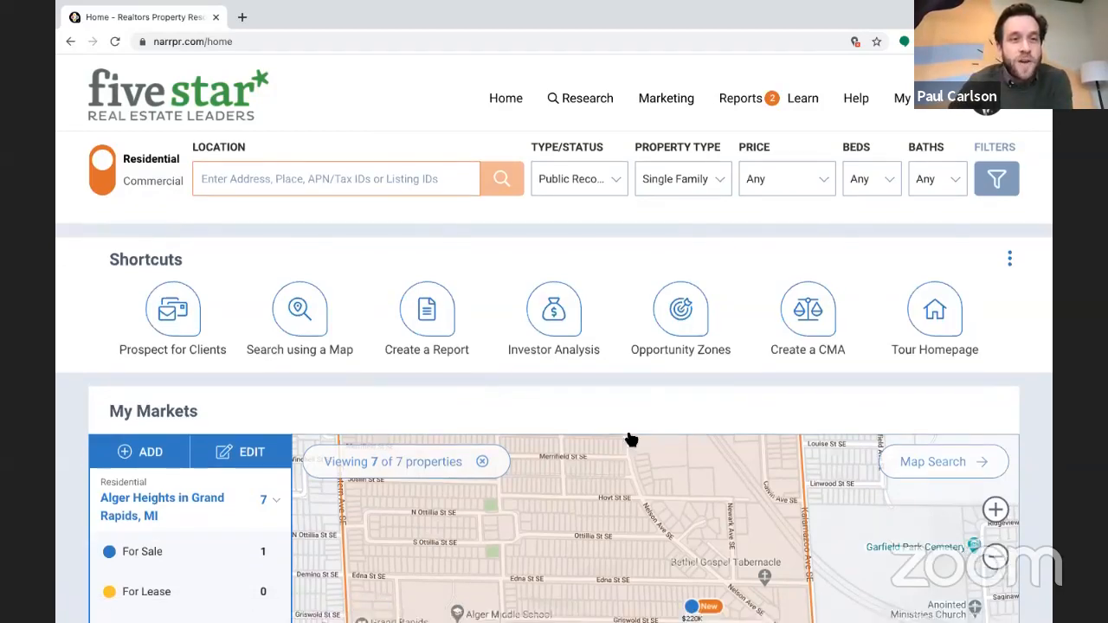
mouse_move(696, 443)
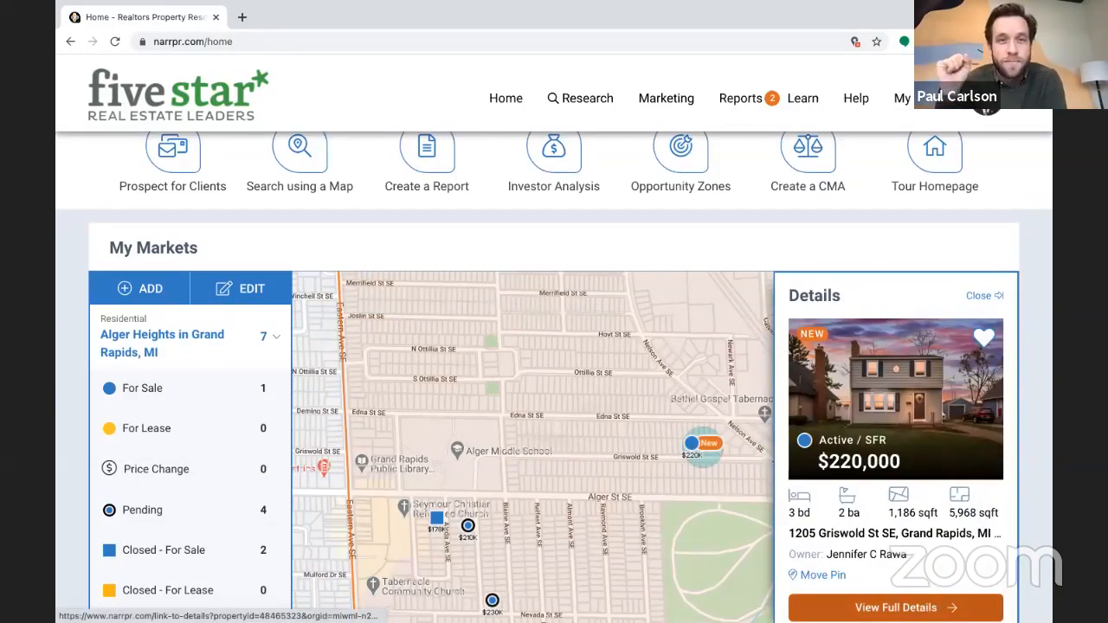
left_click(896, 608)
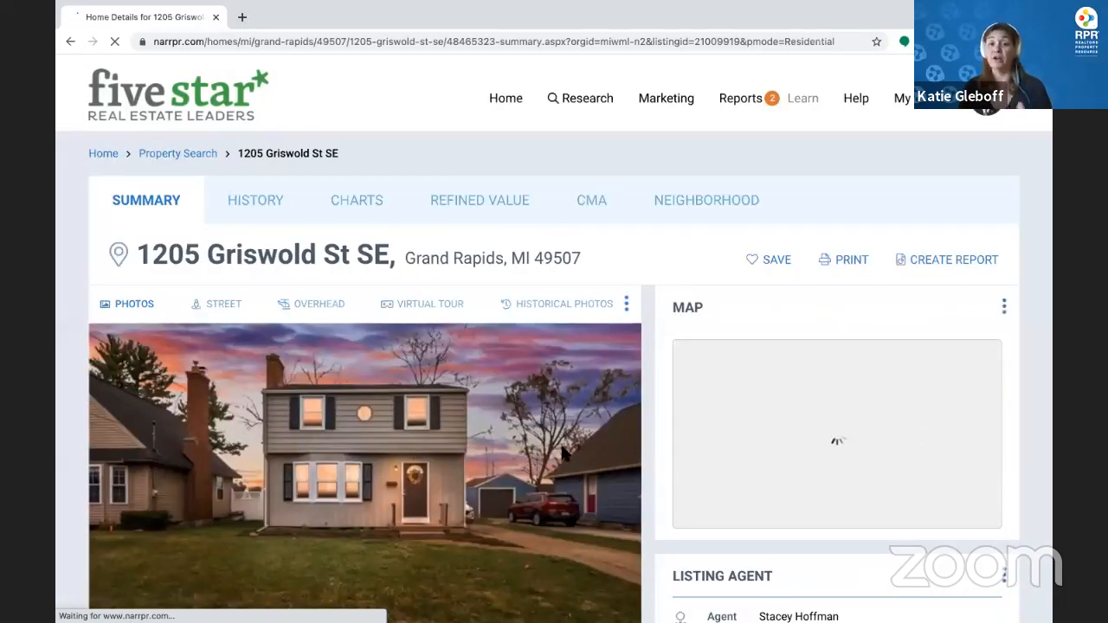
scroll(561, 455, "down", 3)
scroll(476, 517, "down", 4)
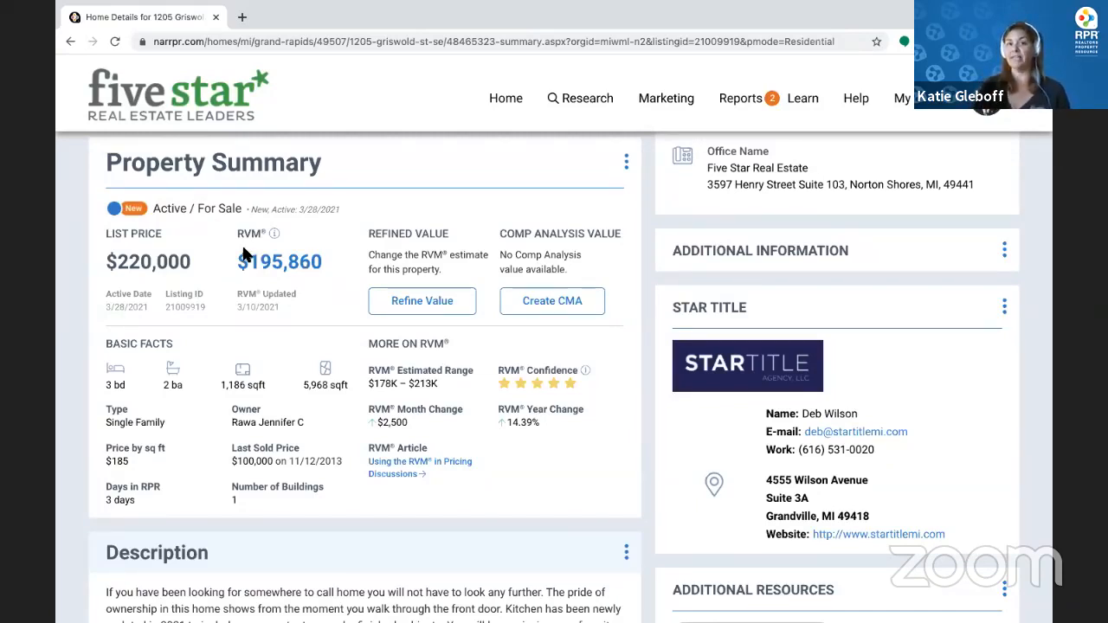
left_click(286, 264)
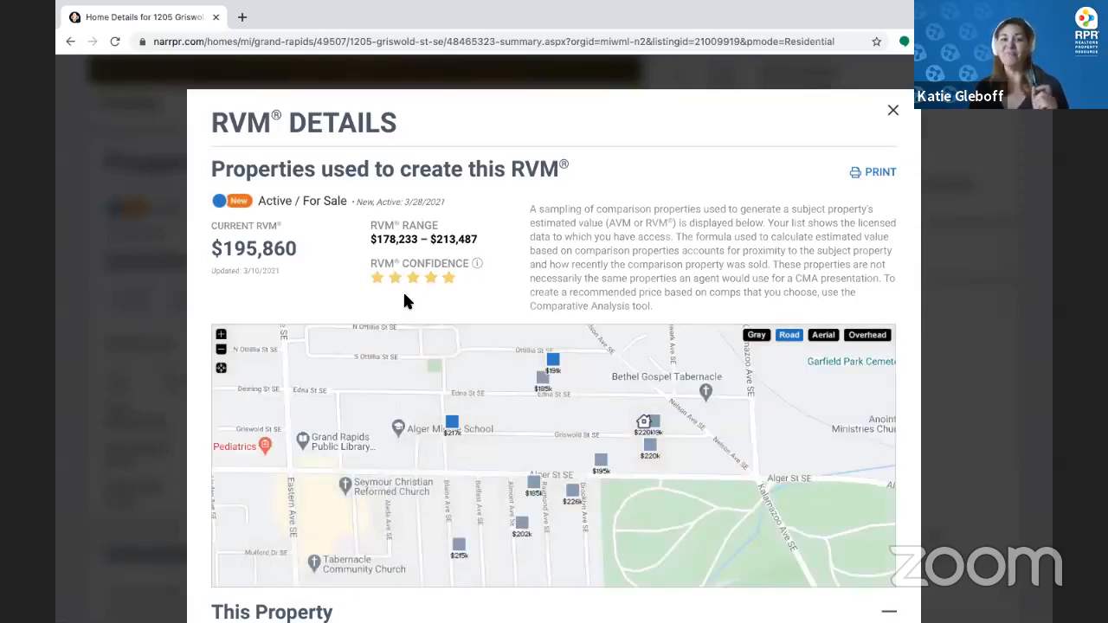
scroll(556, 485, "down", 1)
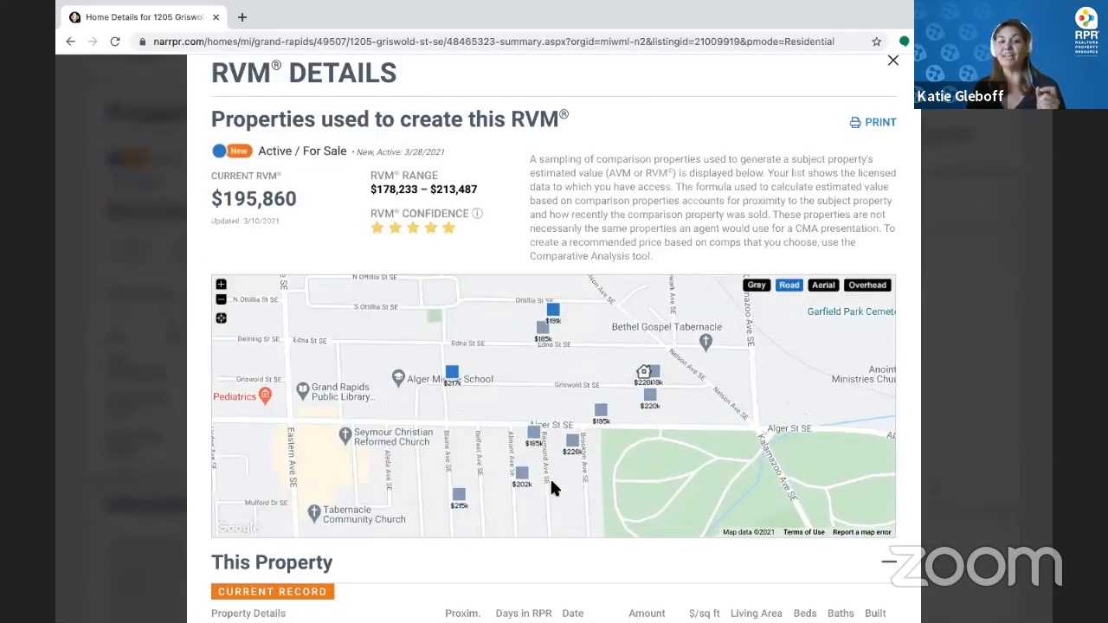
scroll(556, 484, "down", 6)
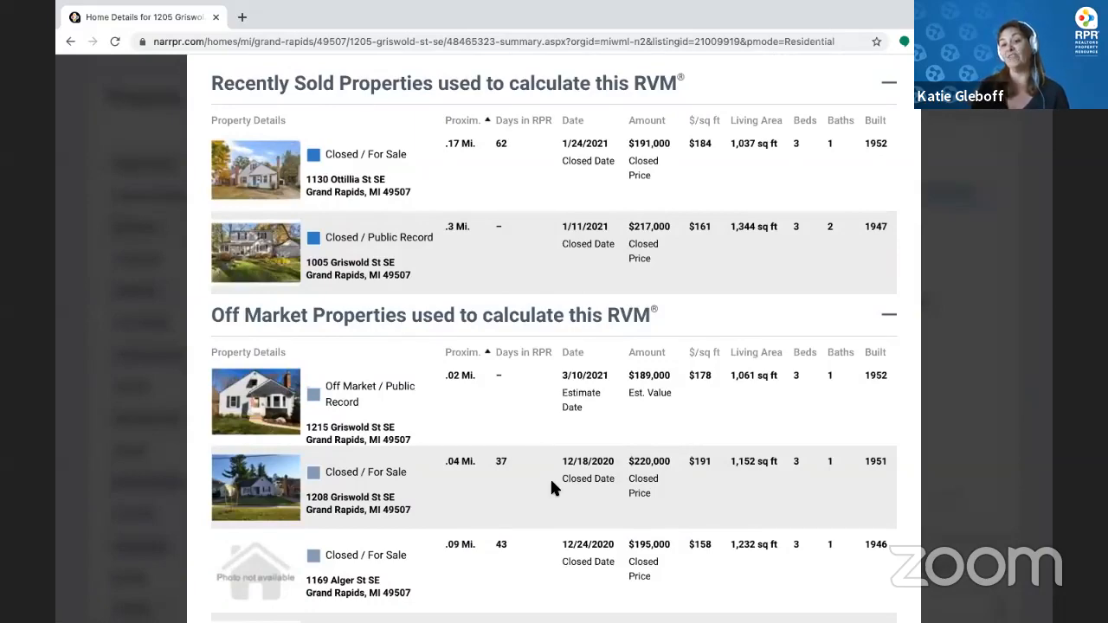
scroll(552, 486, "down", 7)
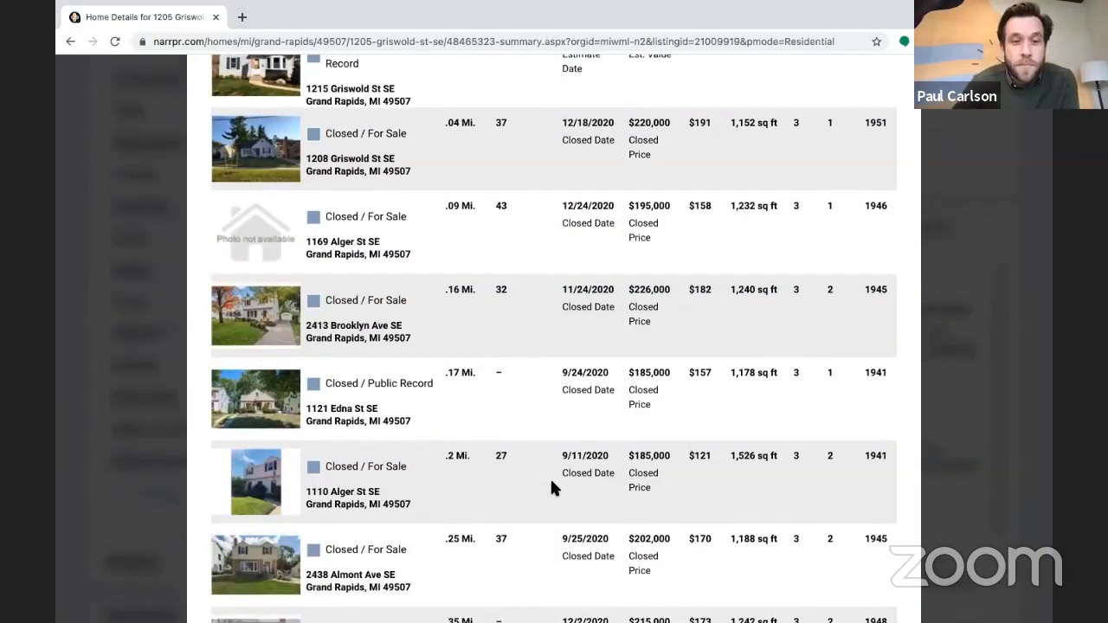
scroll(551, 487, "up", 5)
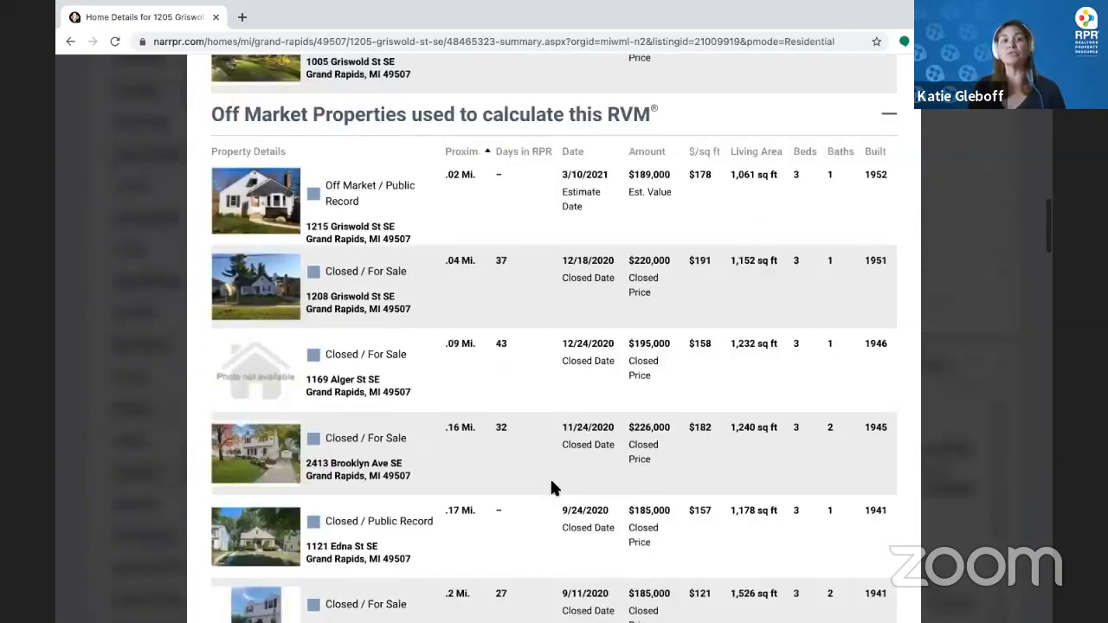
scroll(552, 488, "up", 15)
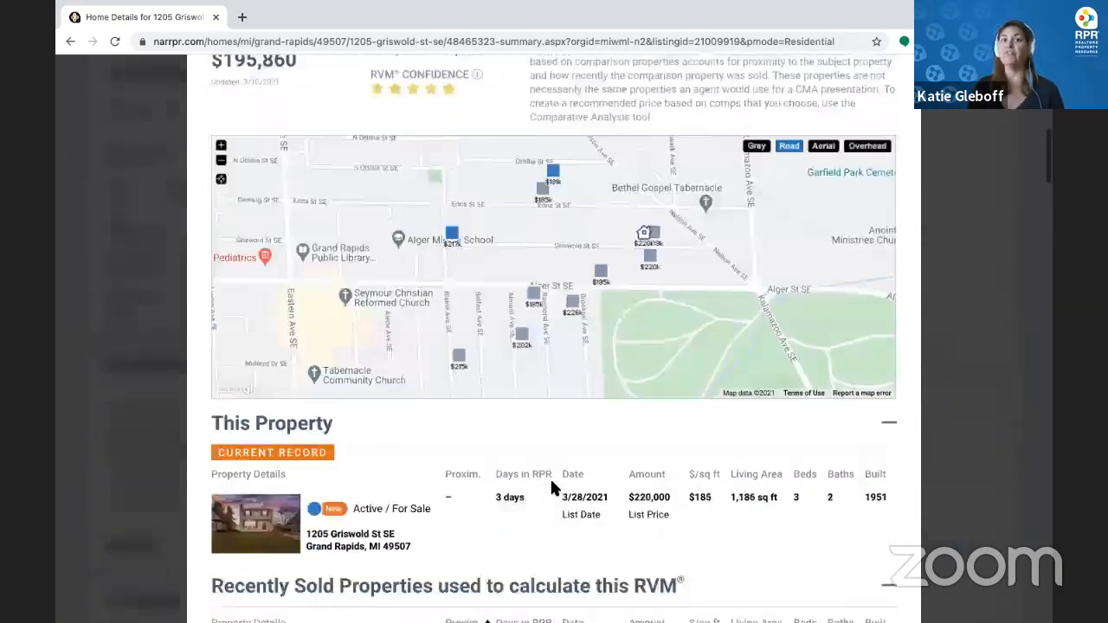
scroll(840, 225, "up", 2)
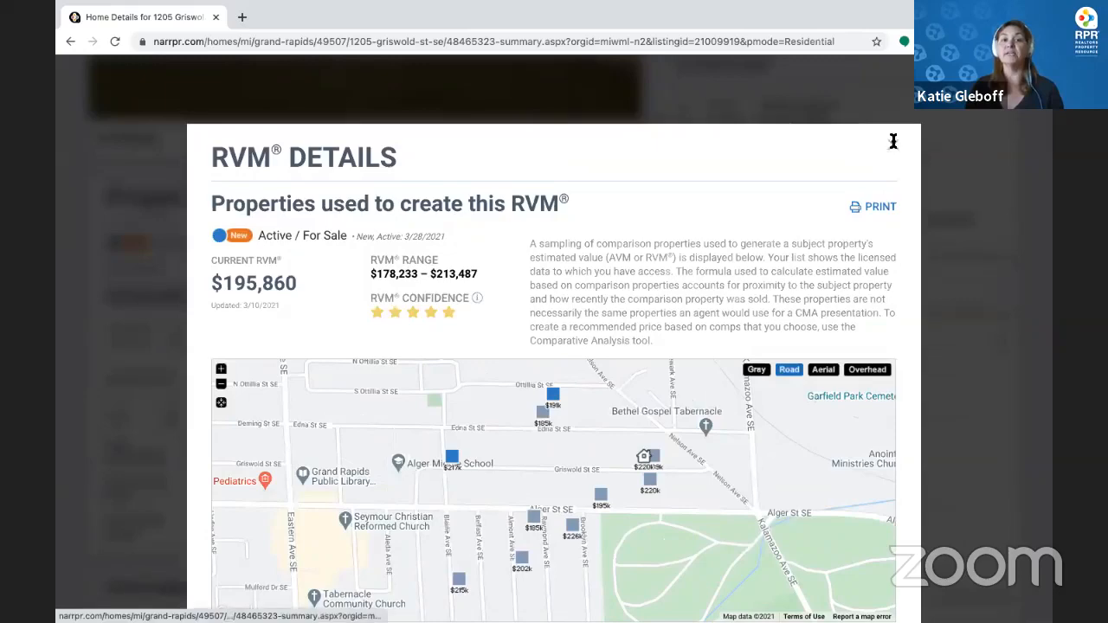
left_click(893, 143)
scroll(143, 290, "up", 5)
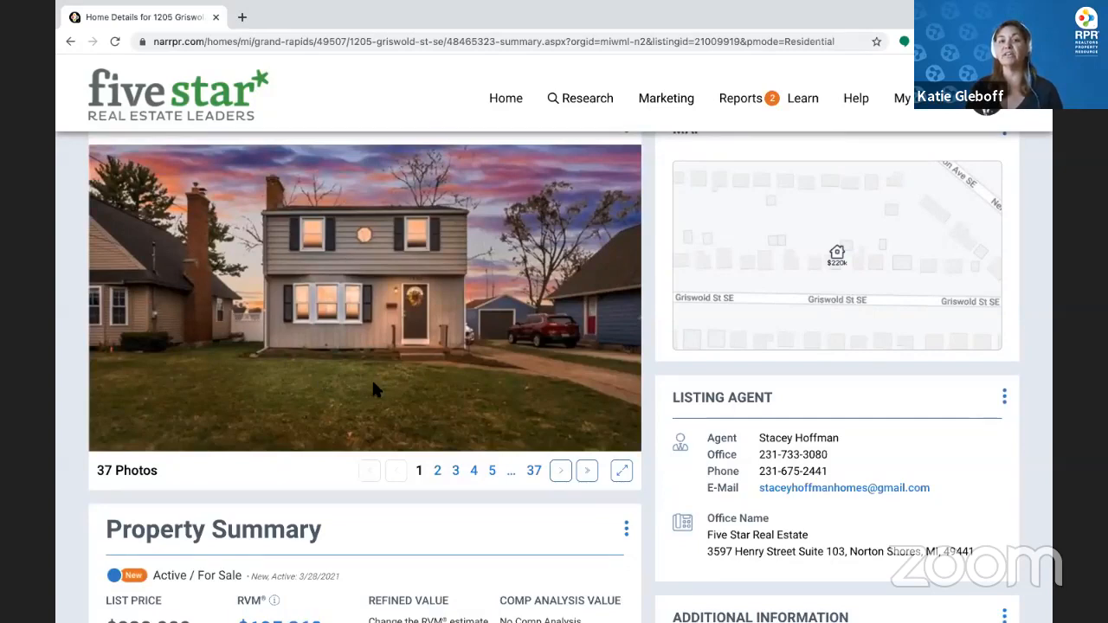
scroll(372, 378, "down", 7)
scroll(323, 358, "up", 3)
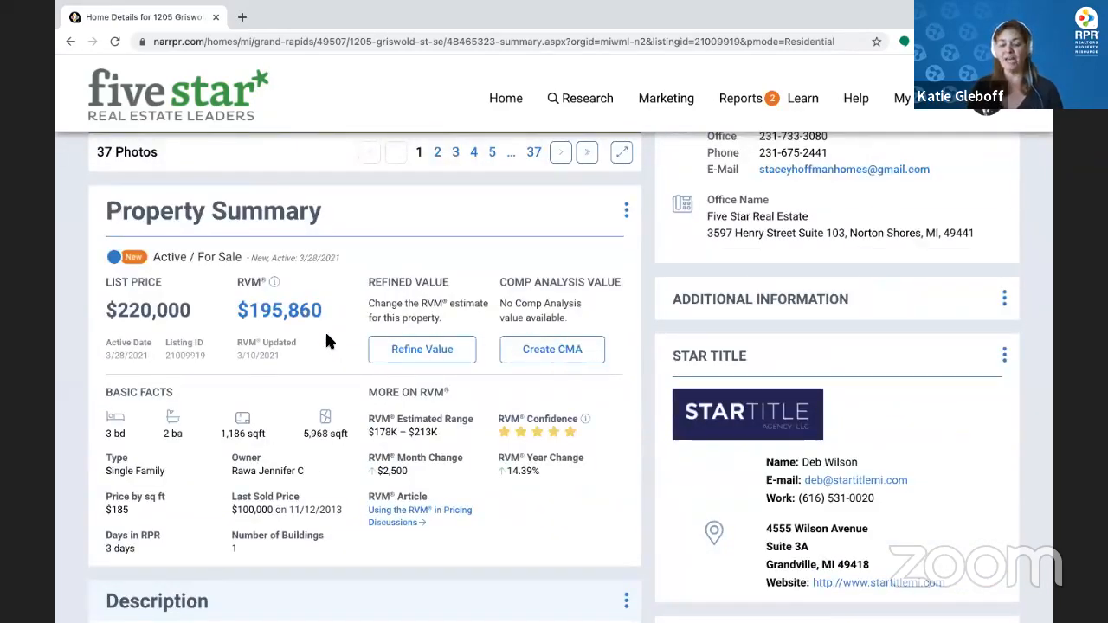
left_click(392, 351)
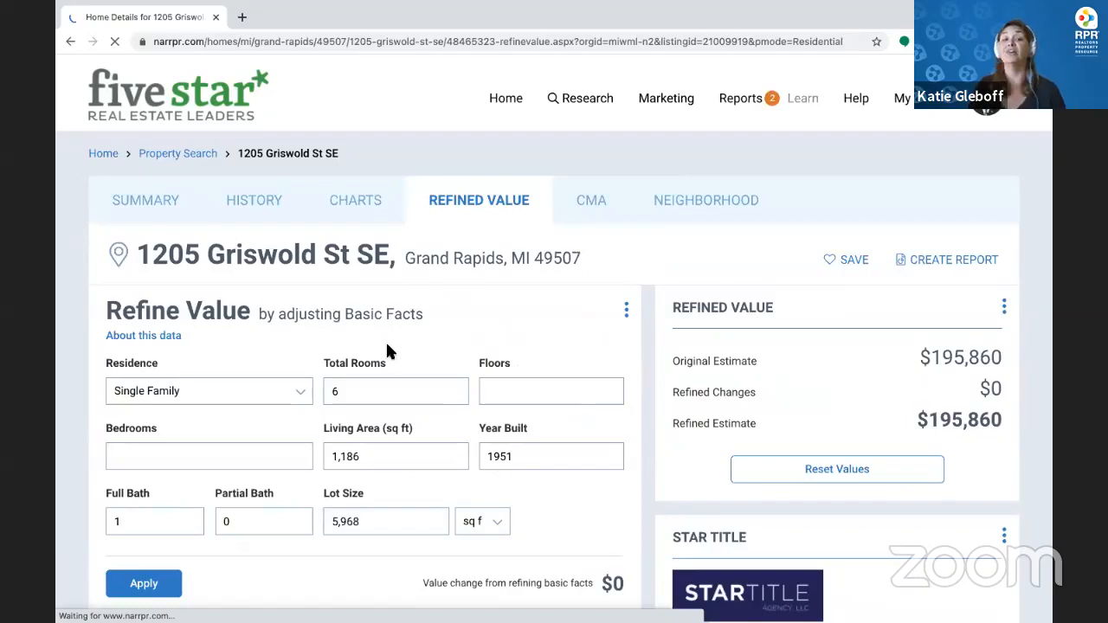
scroll(443, 355, "down", 3)
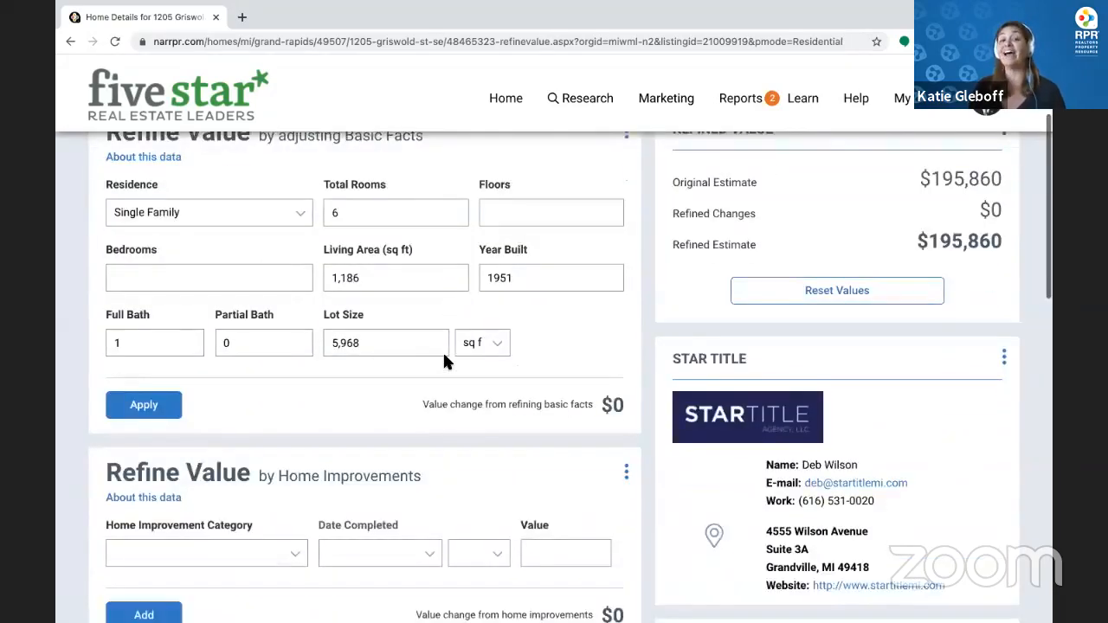
scroll(449, 364, "down", 2)
left_click(295, 346)
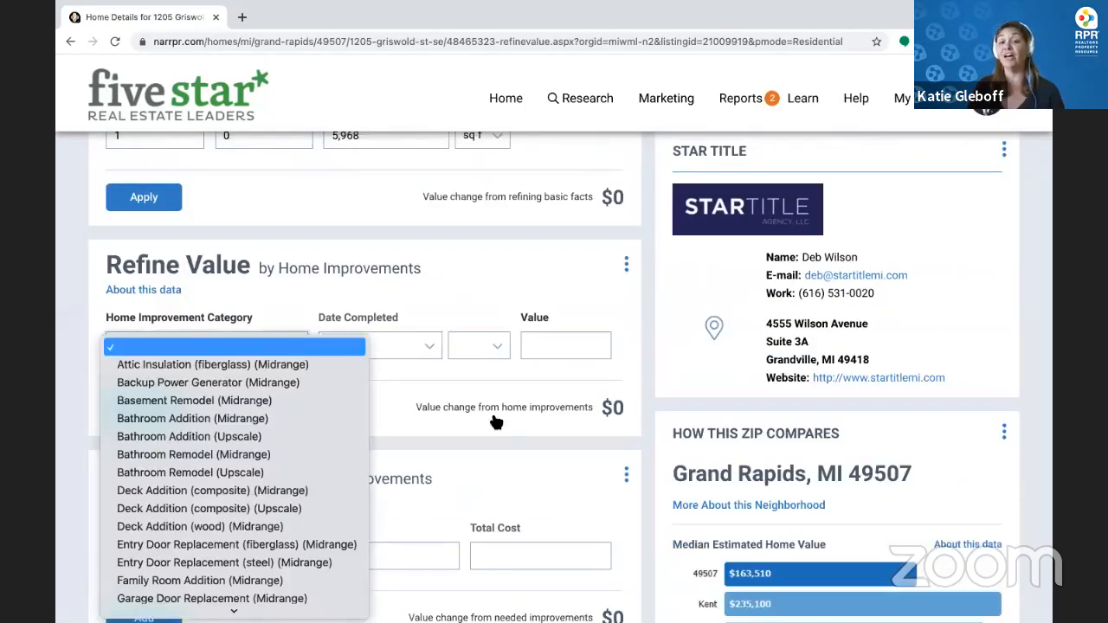
left_click(454, 387)
scroll(451, 386, "down", 3)
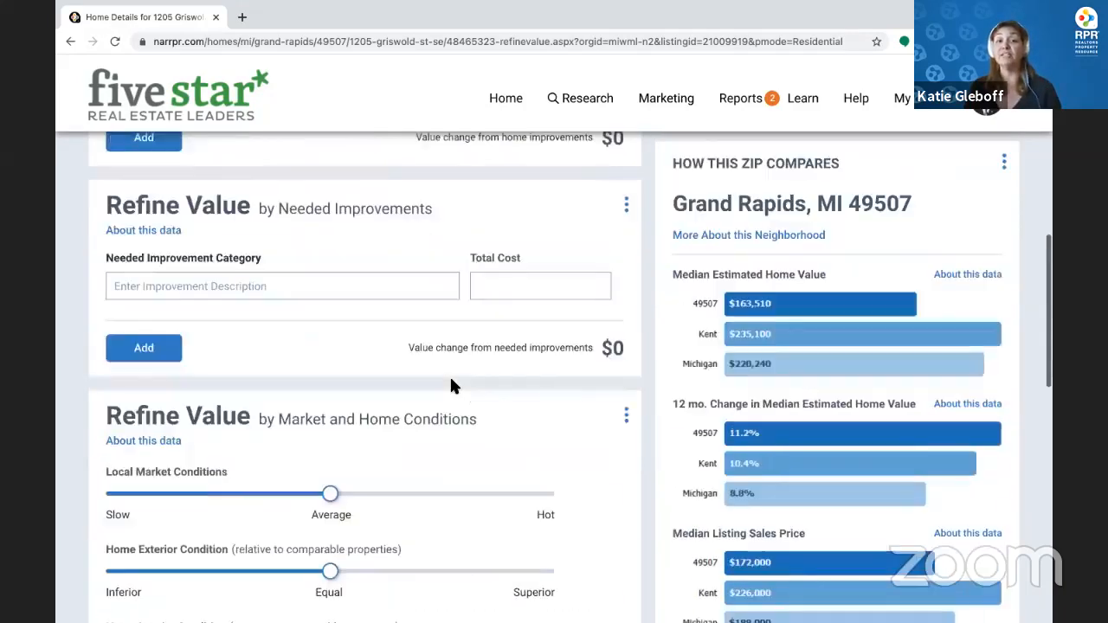
scroll(451, 380, "down", 3)
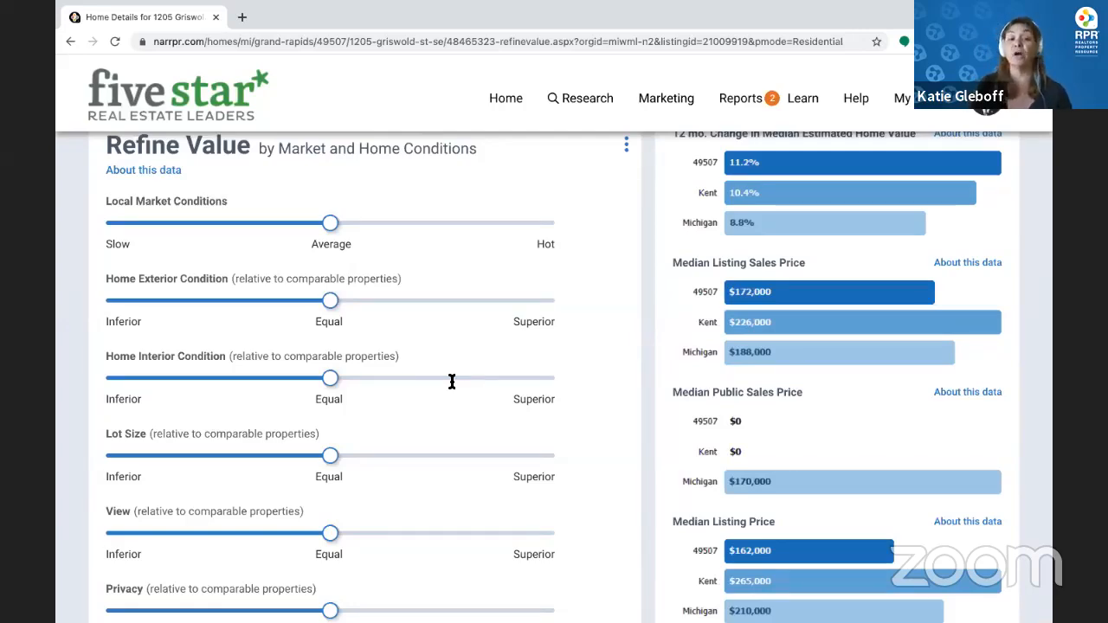
scroll(452, 381, "up", 10)
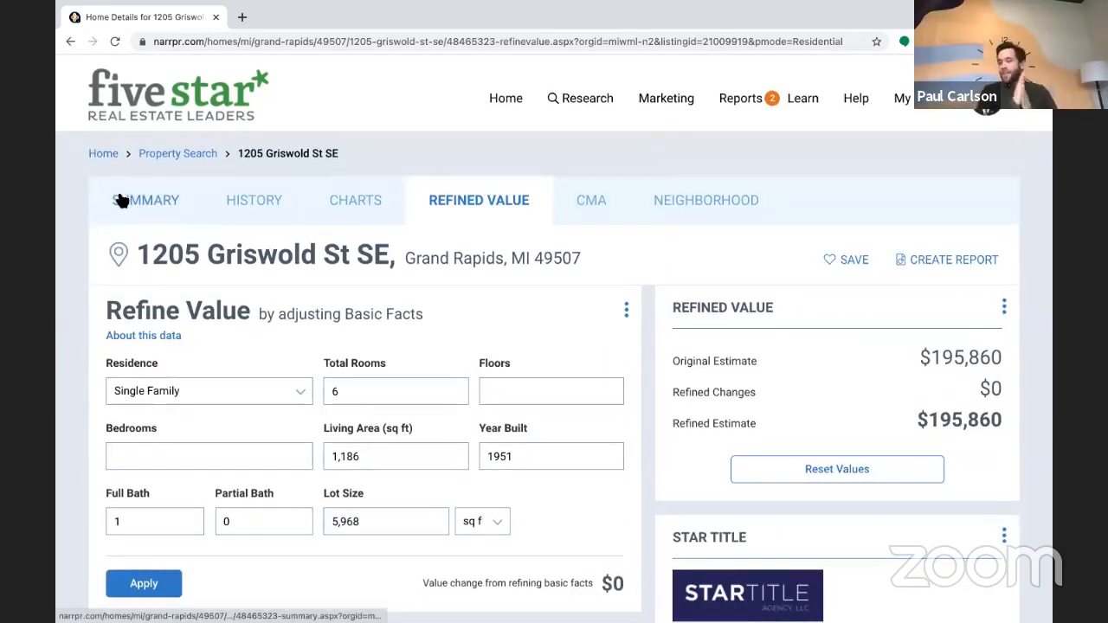
Return to the SUMMARY tab, then switch to the closing Thank you slide
left_click(121, 200)
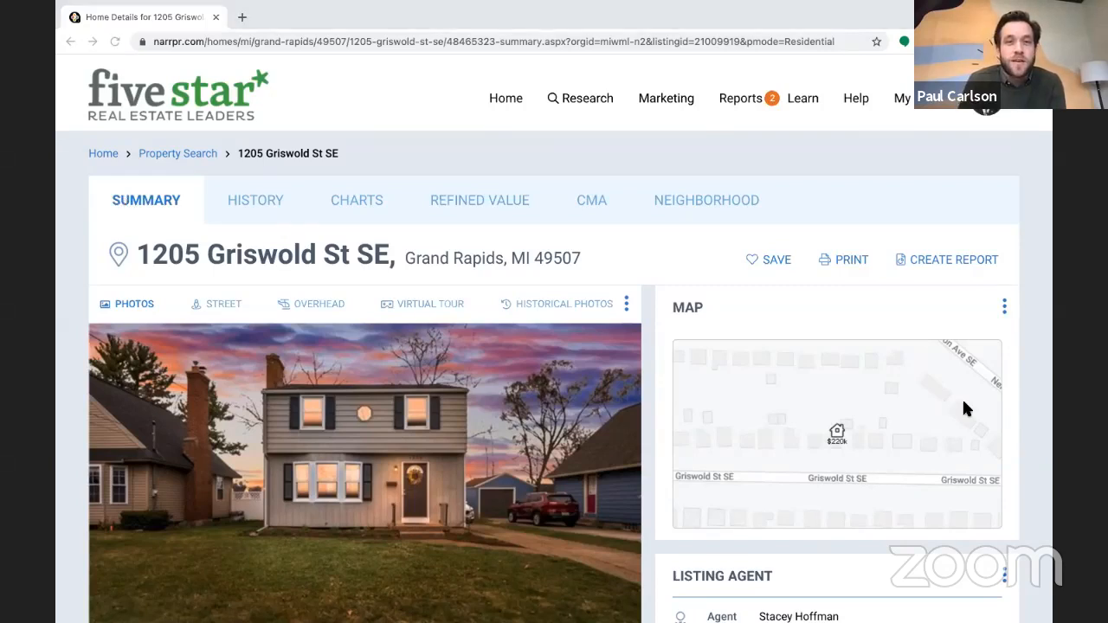
key("super+Tab")
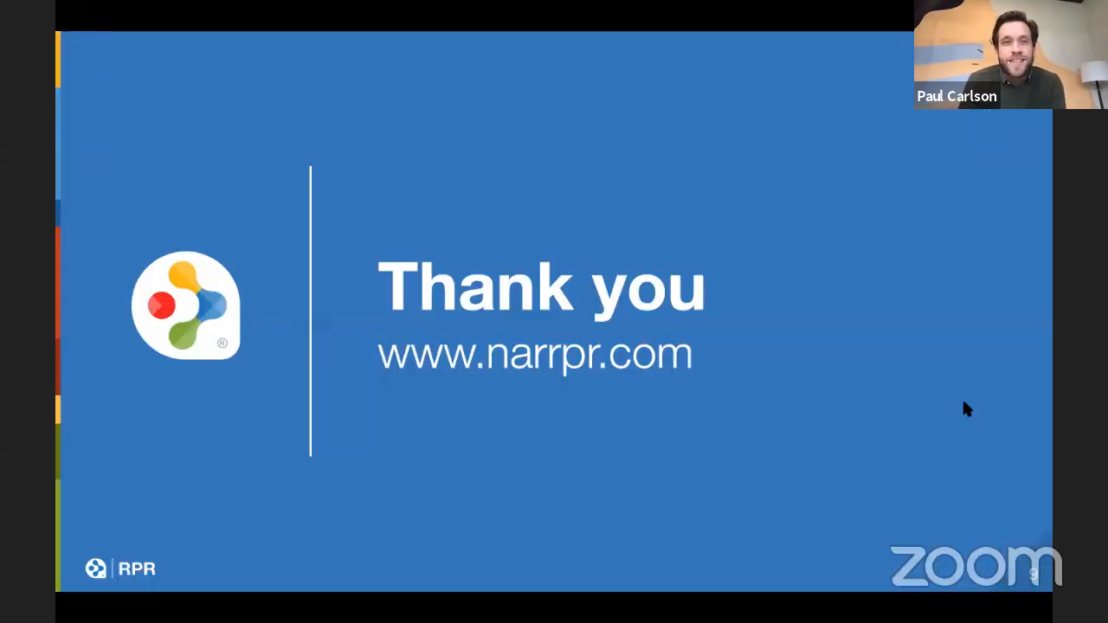